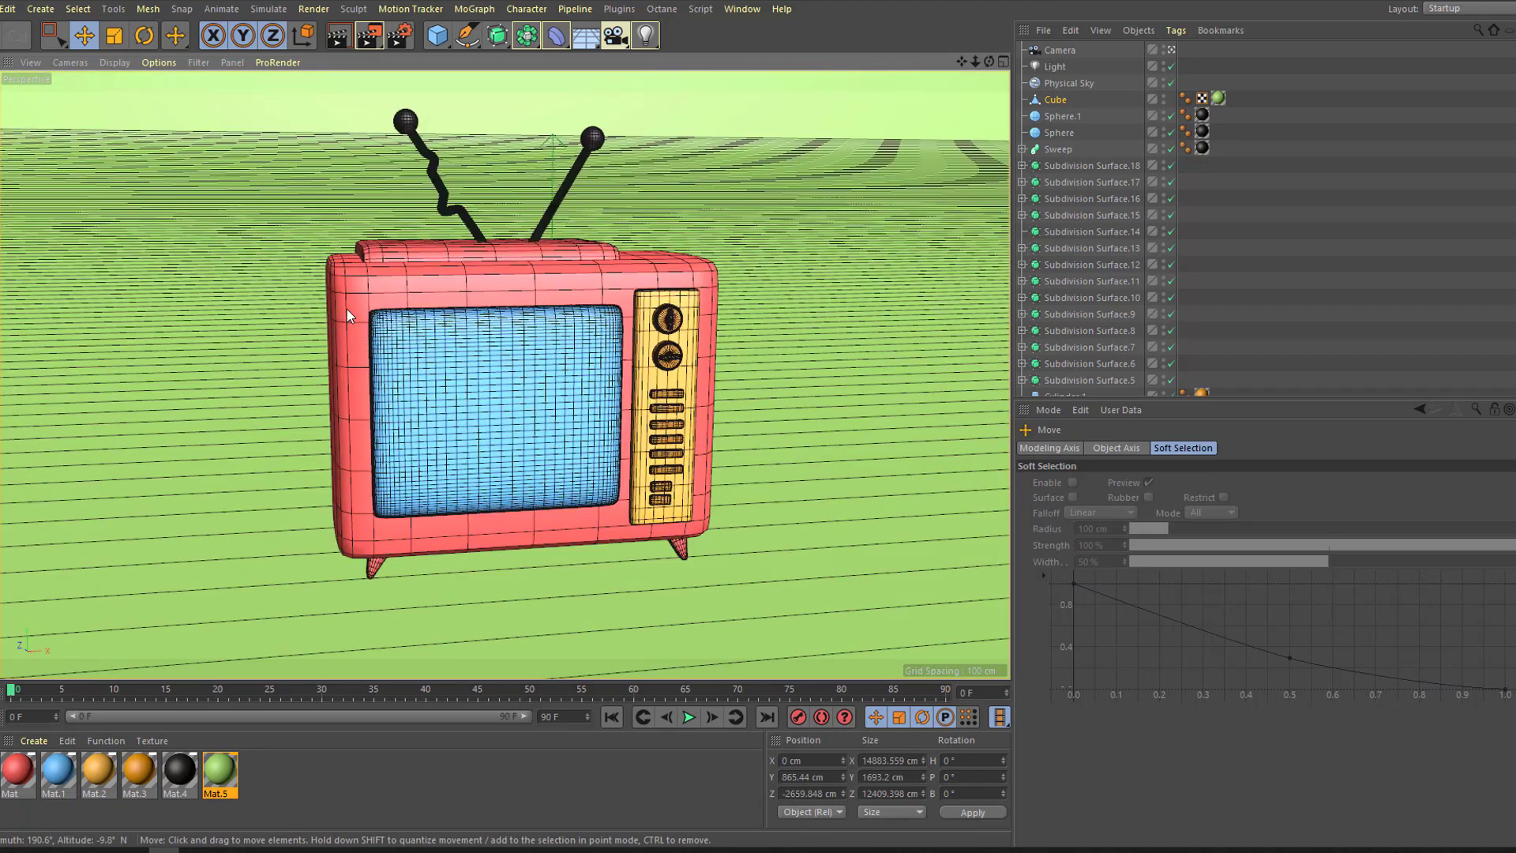
pyautogui.moveTo(352, 309)
pyautogui.keyDown('alt'); pyautogui.mouseDown()
pyautogui.moveTo(398, 323)
pyautogui.moveTo(360, 319)
pyautogui.mouseUp(); pyautogui.keyUp('alt')
pyautogui.moveTo(365, 341)
pyautogui.keyDown('alt'); pyautogui.mouseDown()
pyautogui.moveTo(410, 337)
pyautogui.moveTo(273, 331)
pyautogui.moveTo(607, 377)
pyautogui.mouseUp(); pyautogui.keyUp('alt')
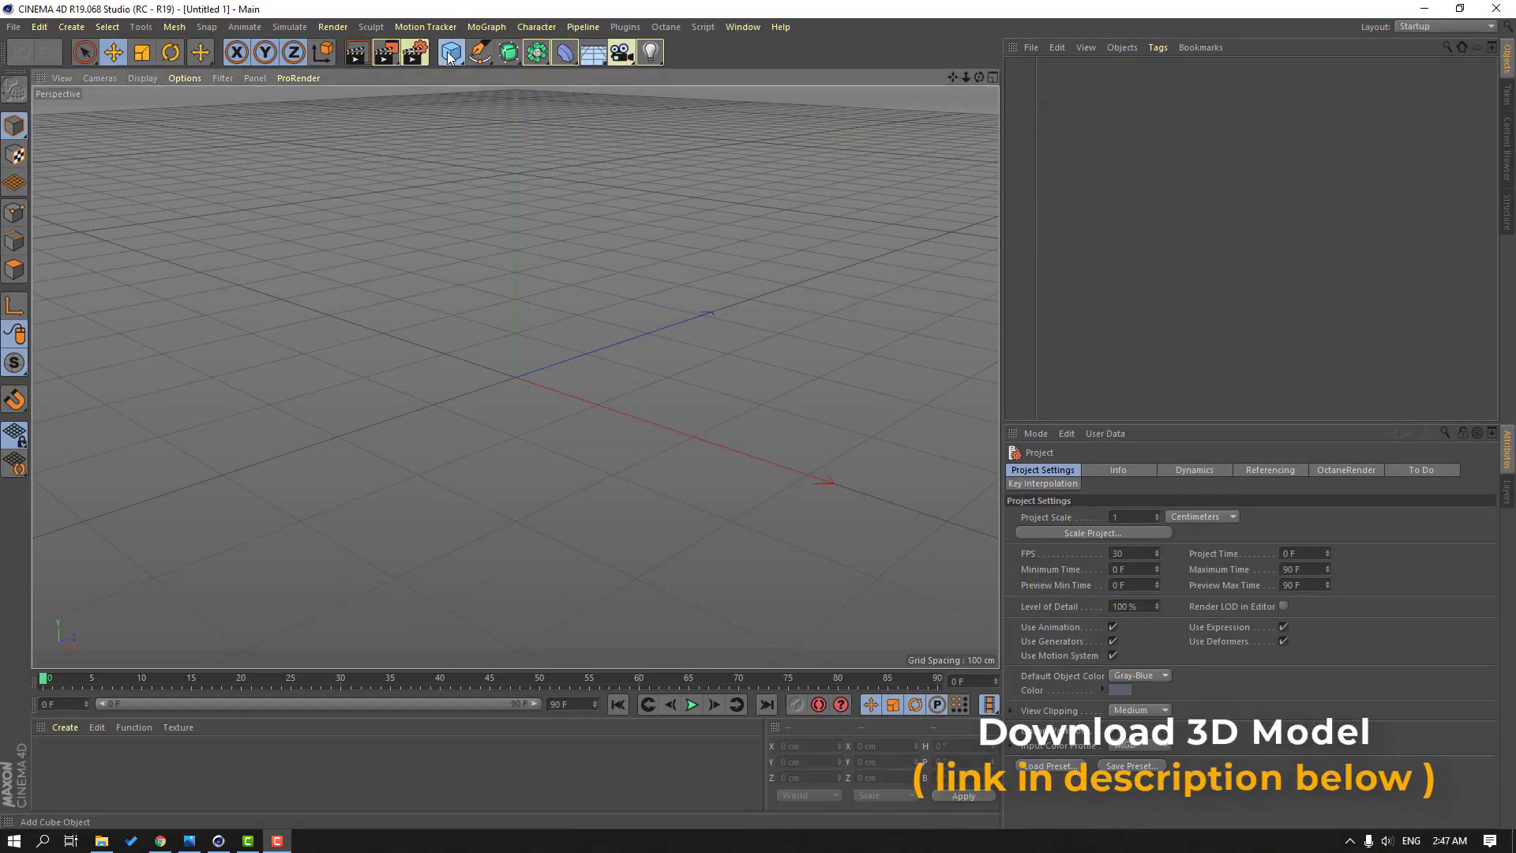
# Step: Add a cube and nest it inside a new Subdivision Surface
pyautogui.click(448, 55)
pyautogui.click(580, 74)
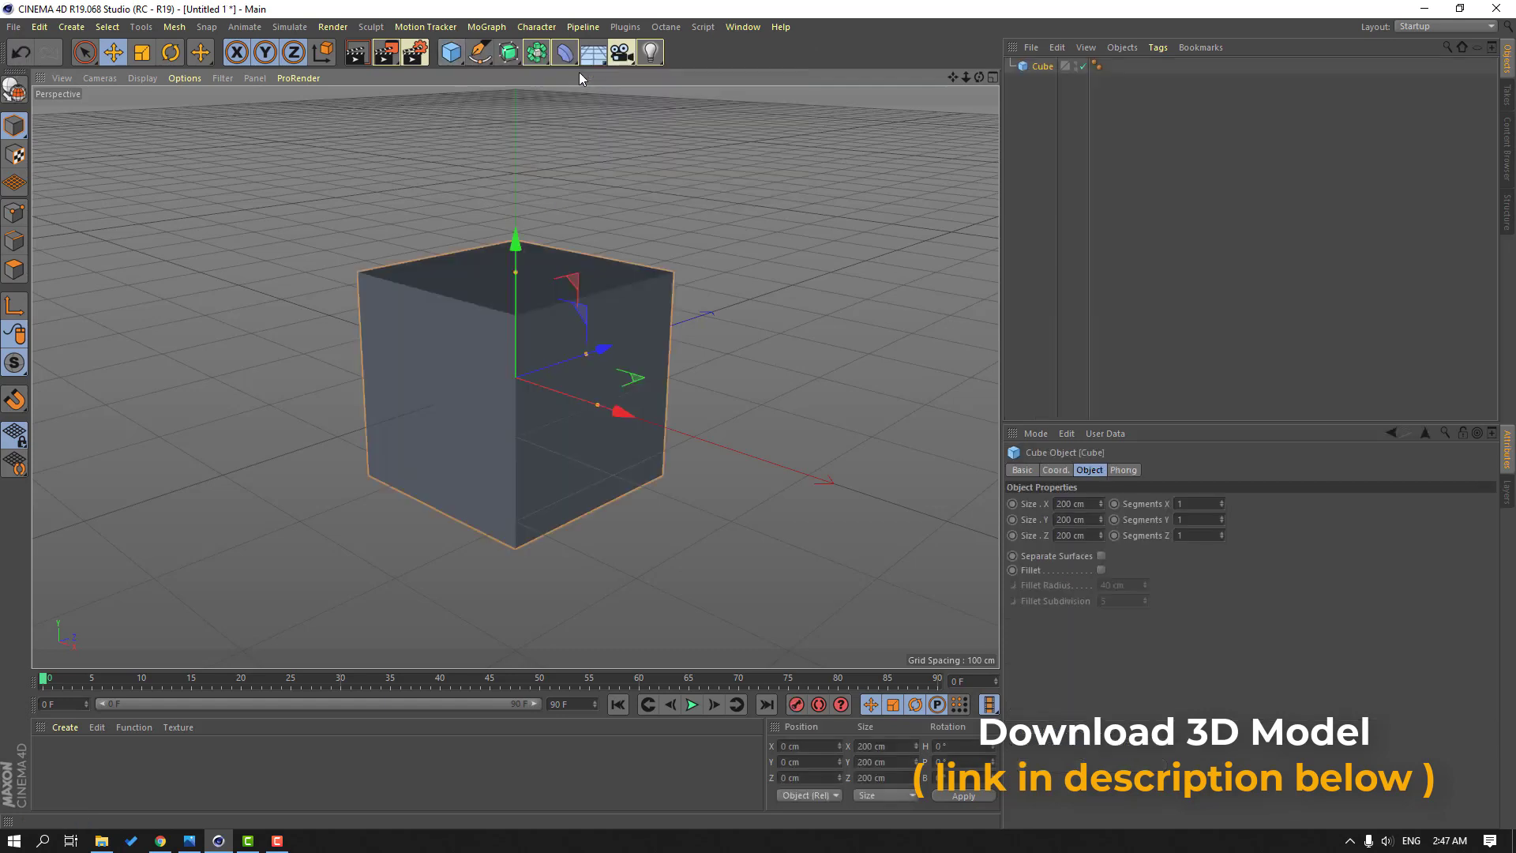
pyautogui.keyDown('alt'); pyautogui.moveTo(372, 389); pyautogui.dragTo(468, 392); pyautogui.keyUp('alt')
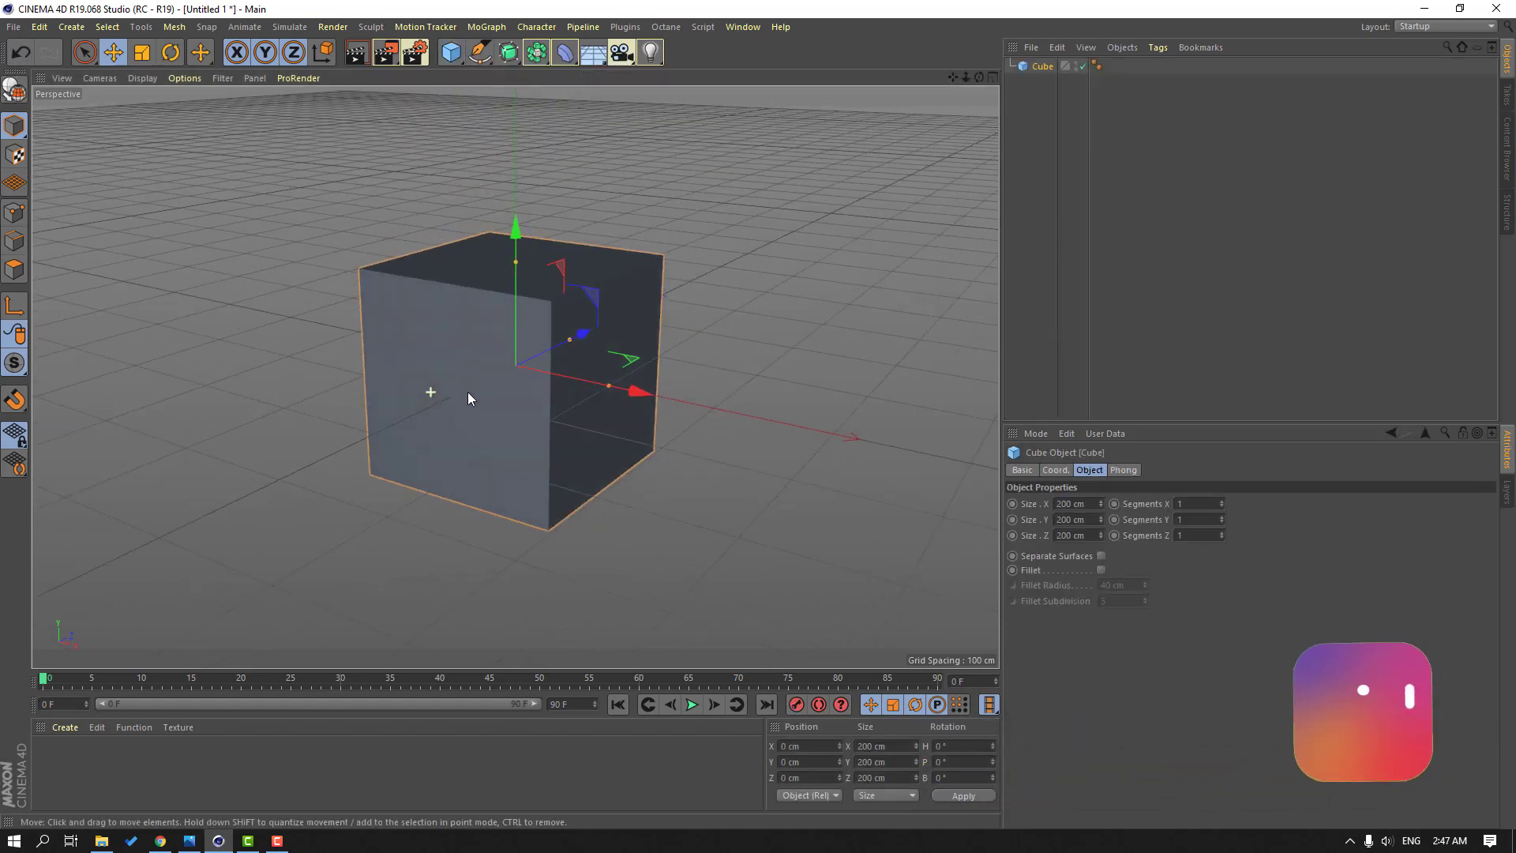
pyautogui.click(515, 58)
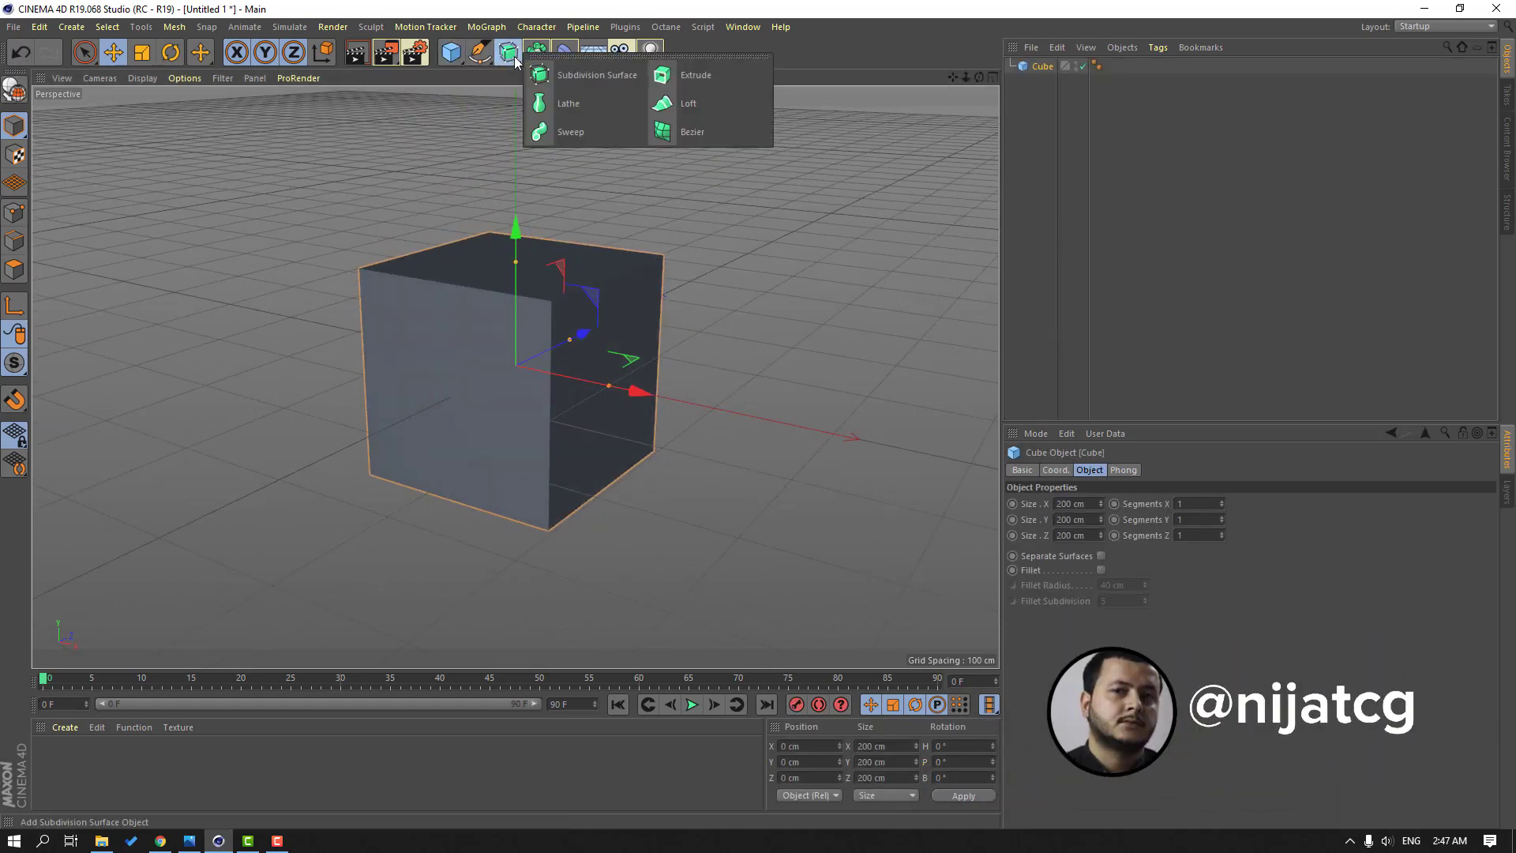
pyautogui.click(578, 76)
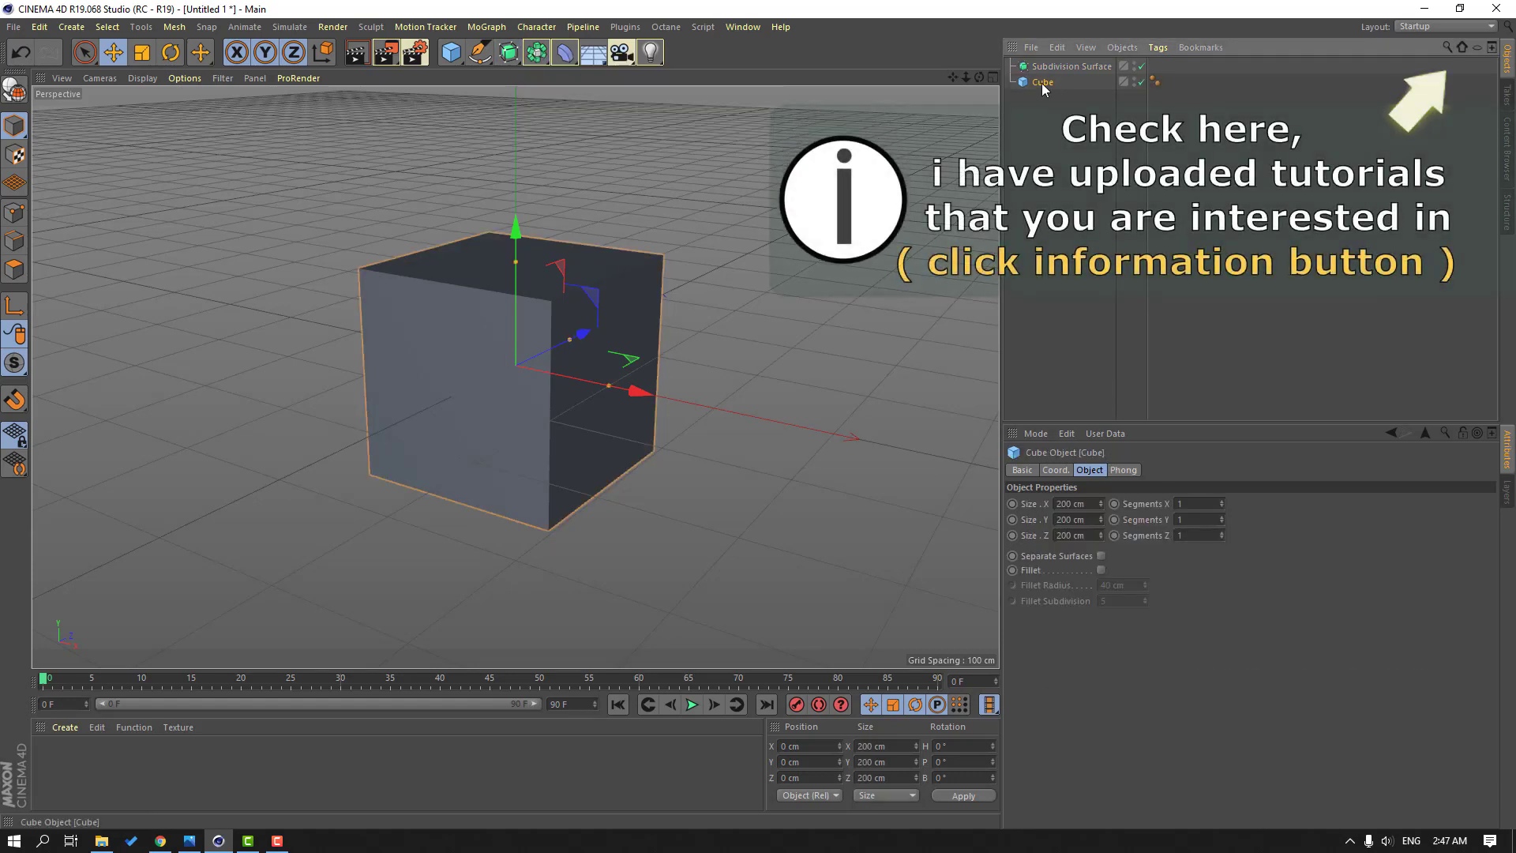
pyautogui.moveTo(1043, 82); pyautogui.dragTo(1053, 64)
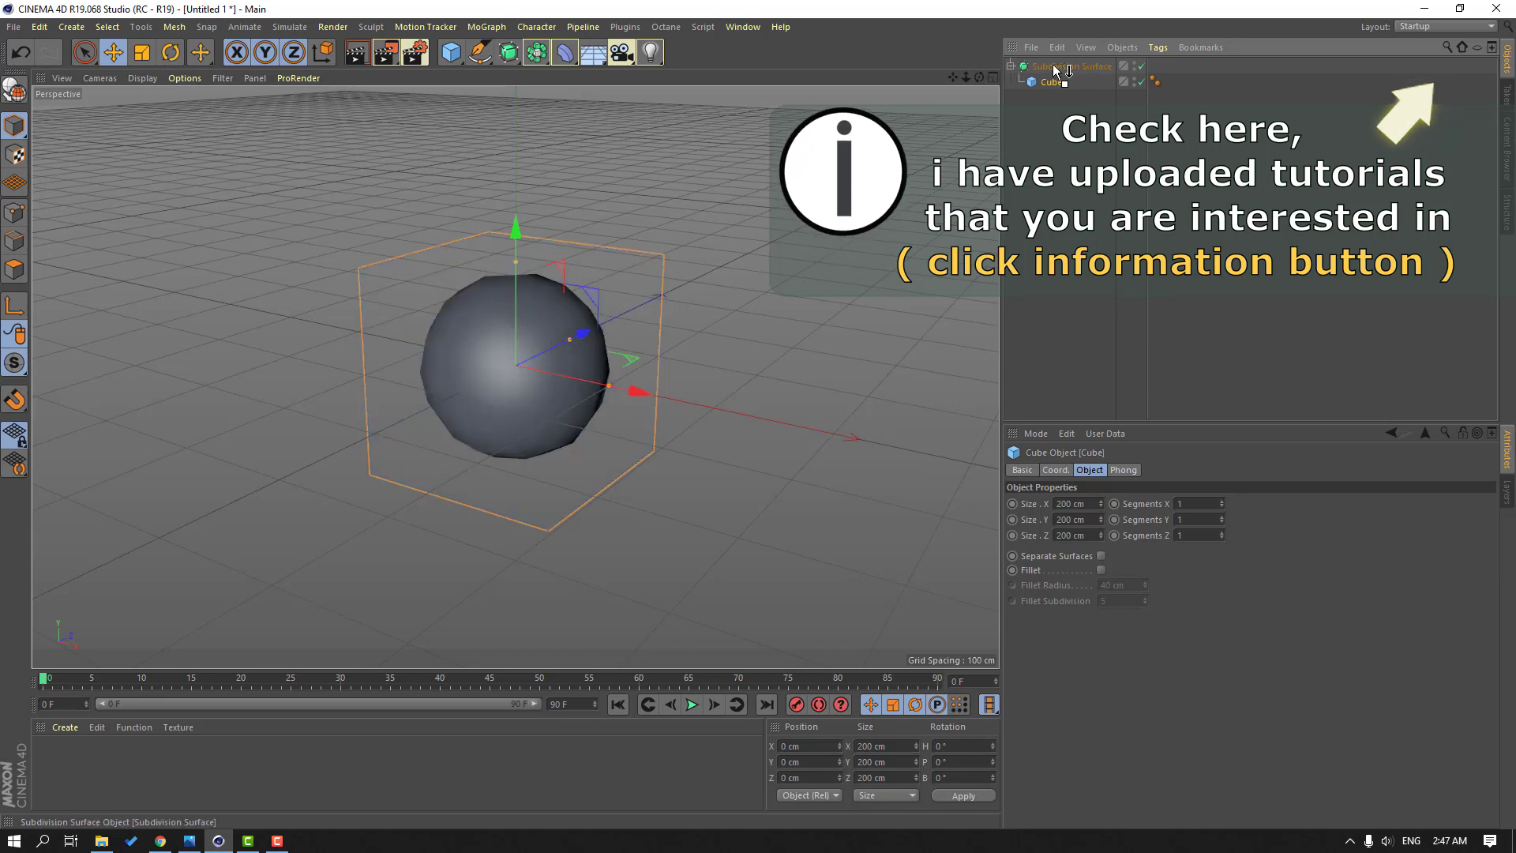
# Step: Make the cube editable, in edge mode, with the viewport displayed in Gouraud Shading (Lines)
pyautogui.click(12, 93)
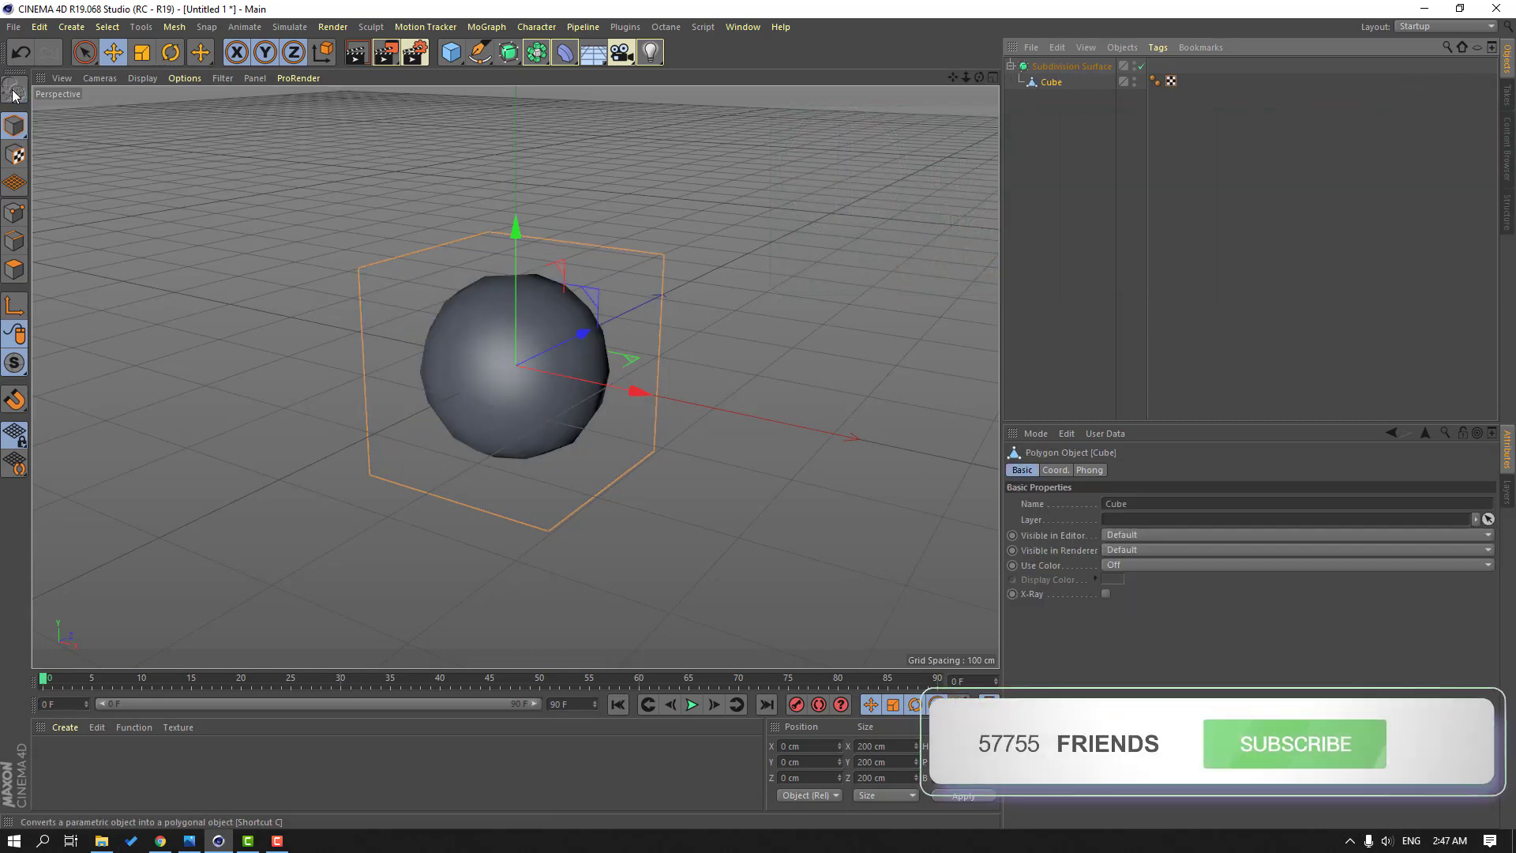
pyautogui.click(15, 244)
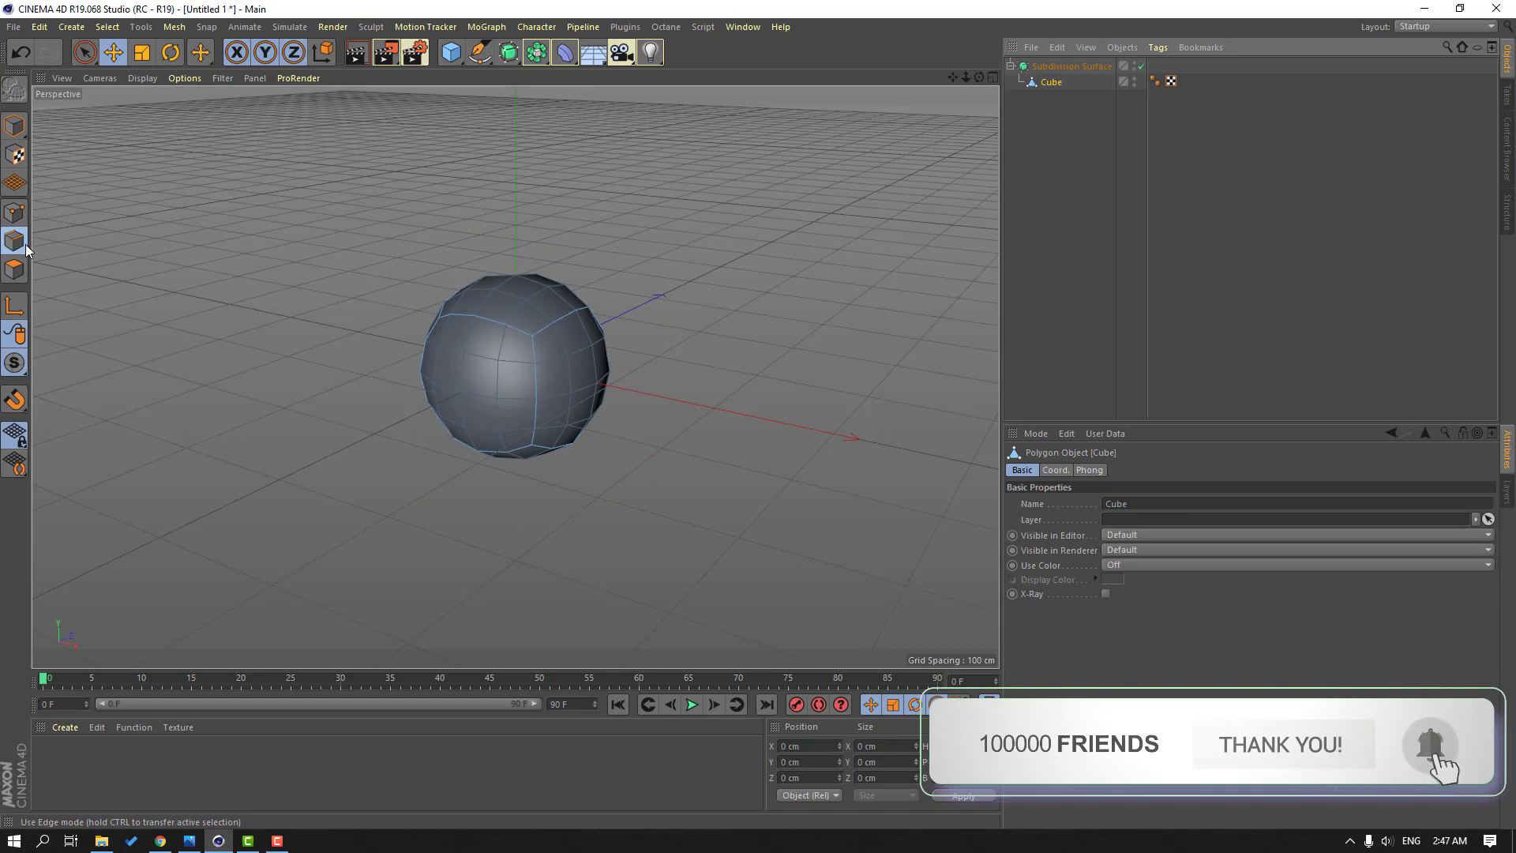
pyautogui.click(140, 78)
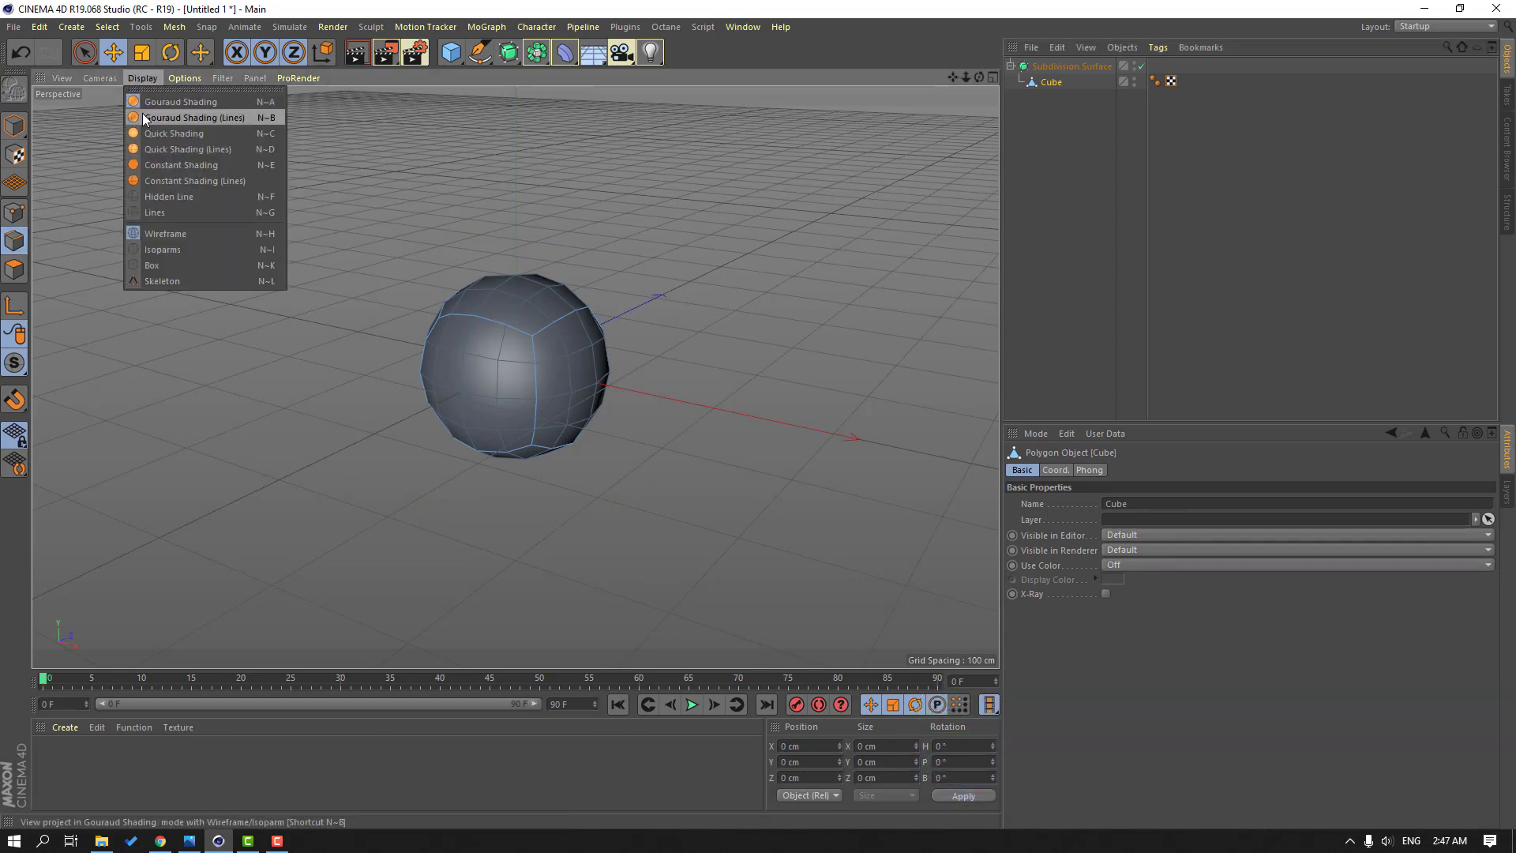
pyautogui.click(227, 120)
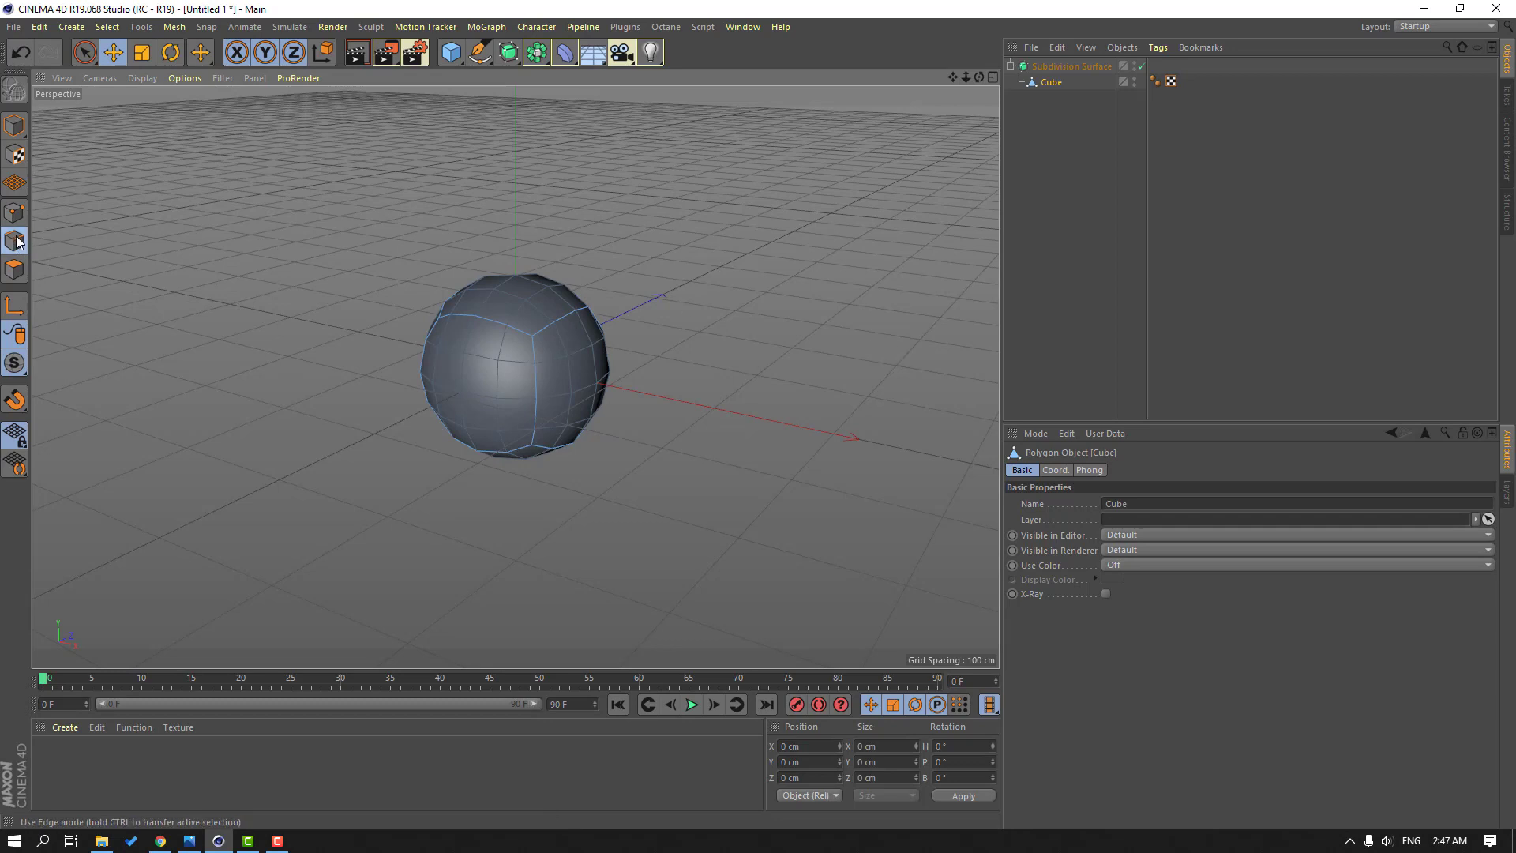
# Step: Add four Loop/Path Cuts around the cube, close to its upper, lower, right and left edges
pyautogui.rightClick(714, 178)
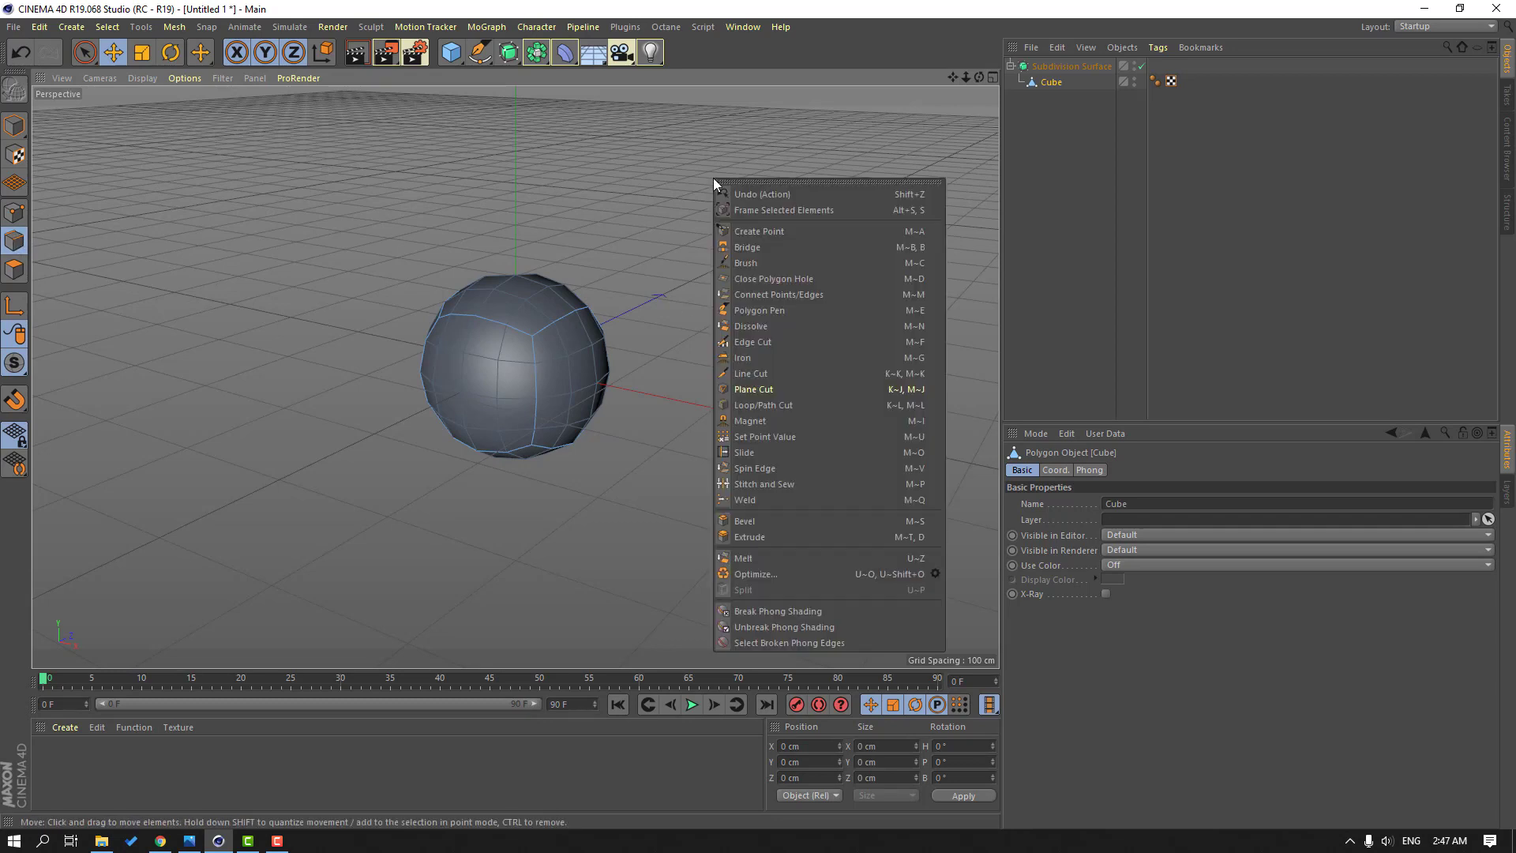
pyautogui.click(796, 404)
pyautogui.keyDown('alt'); pyautogui.moveTo(540, 373); pyautogui.dragTo(582, 309); pyautogui.keyUp('alt')
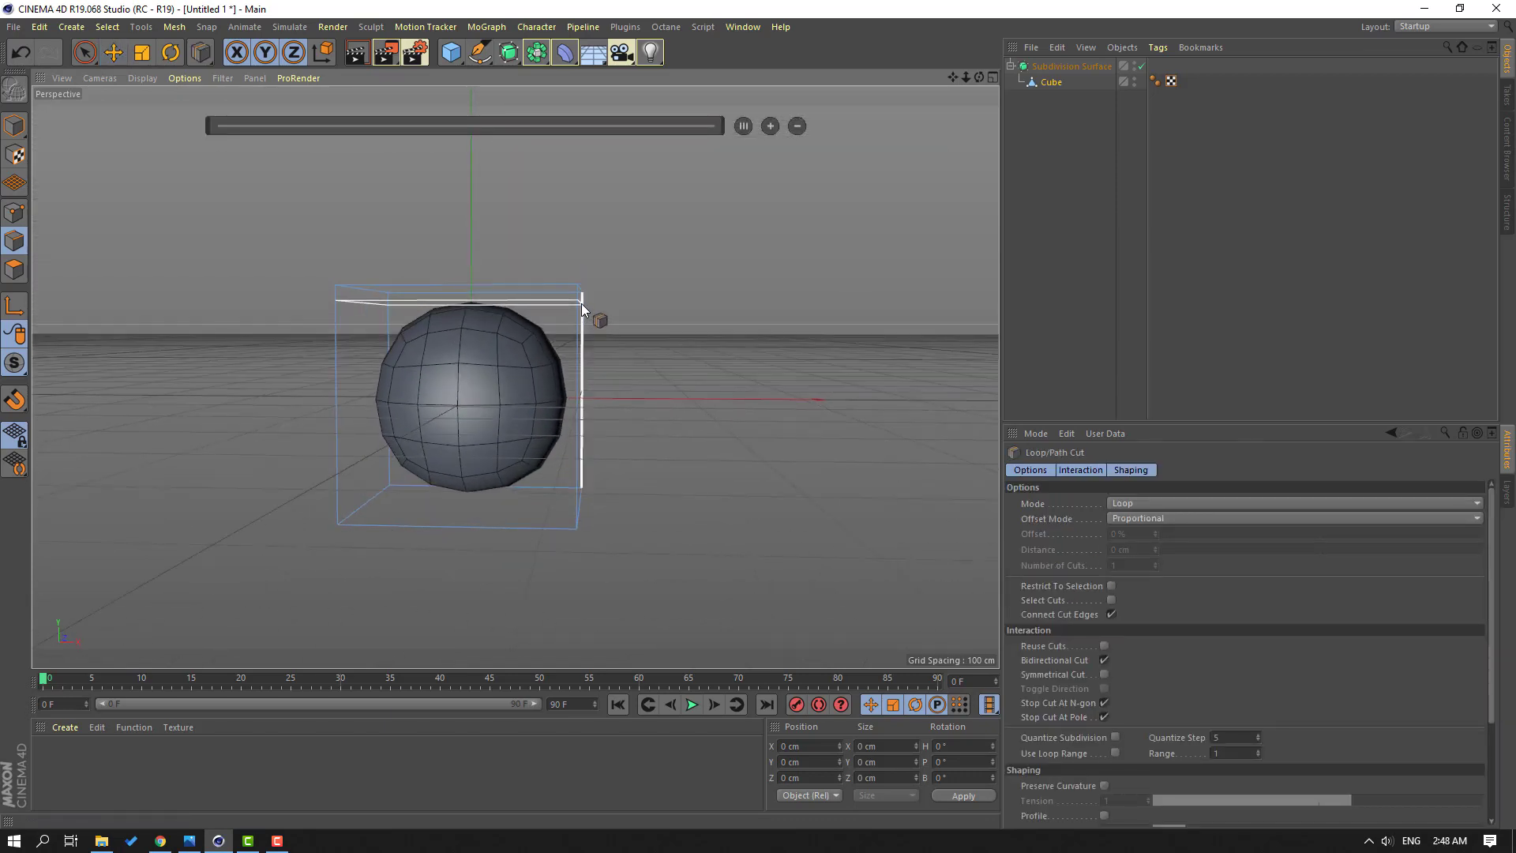
pyautogui.click(581, 304)
pyautogui.keyDown('alt'); pyautogui.moveTo(609, 475); pyautogui.dragTo(636, 439); pyautogui.keyUp('alt')
pyautogui.click(580, 519)
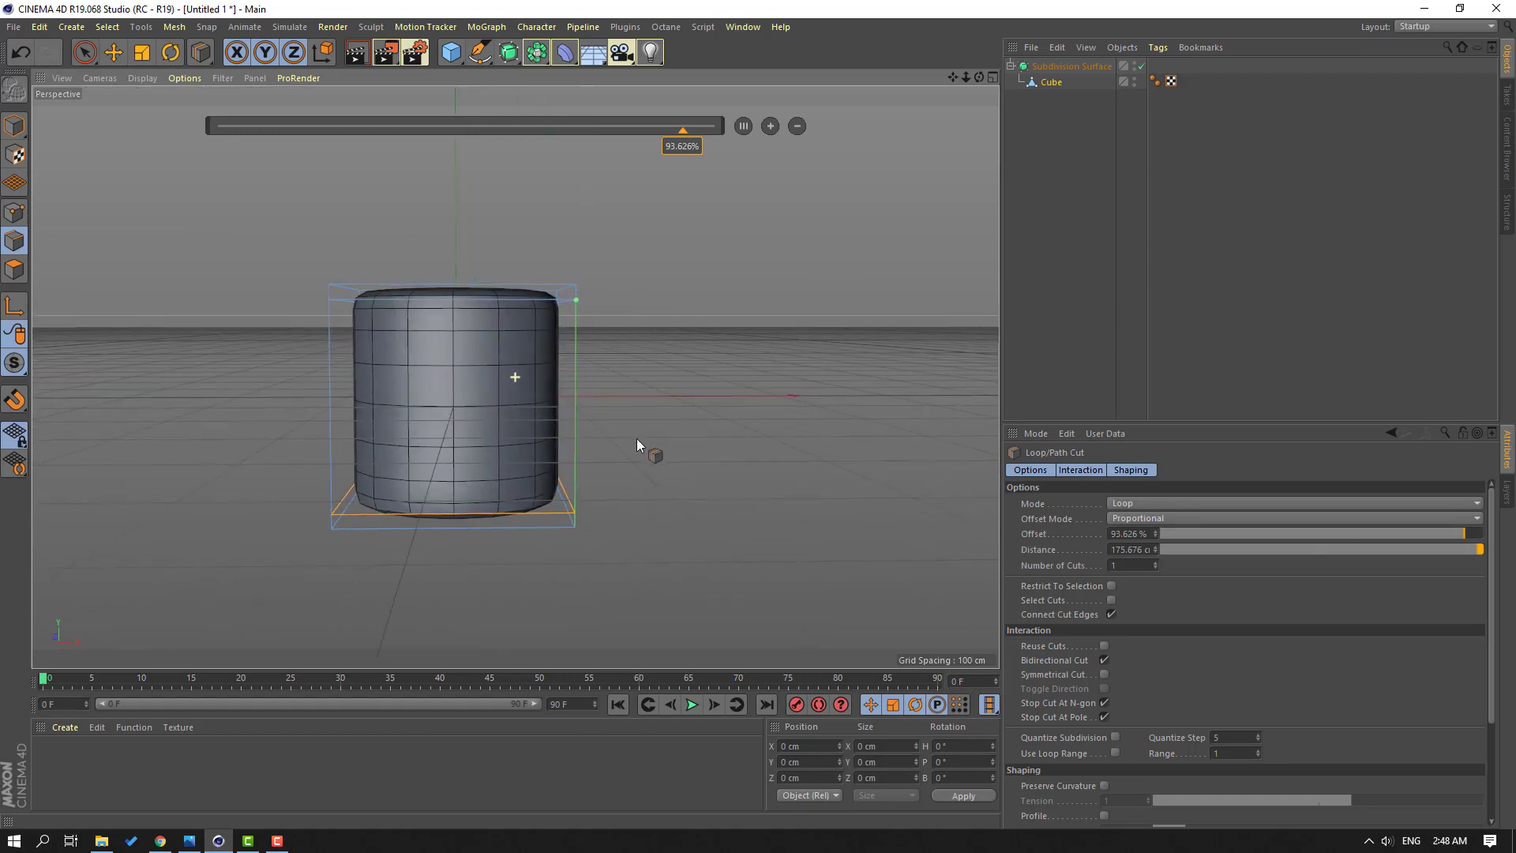
pyautogui.click(553, 301)
pyautogui.click(348, 304)
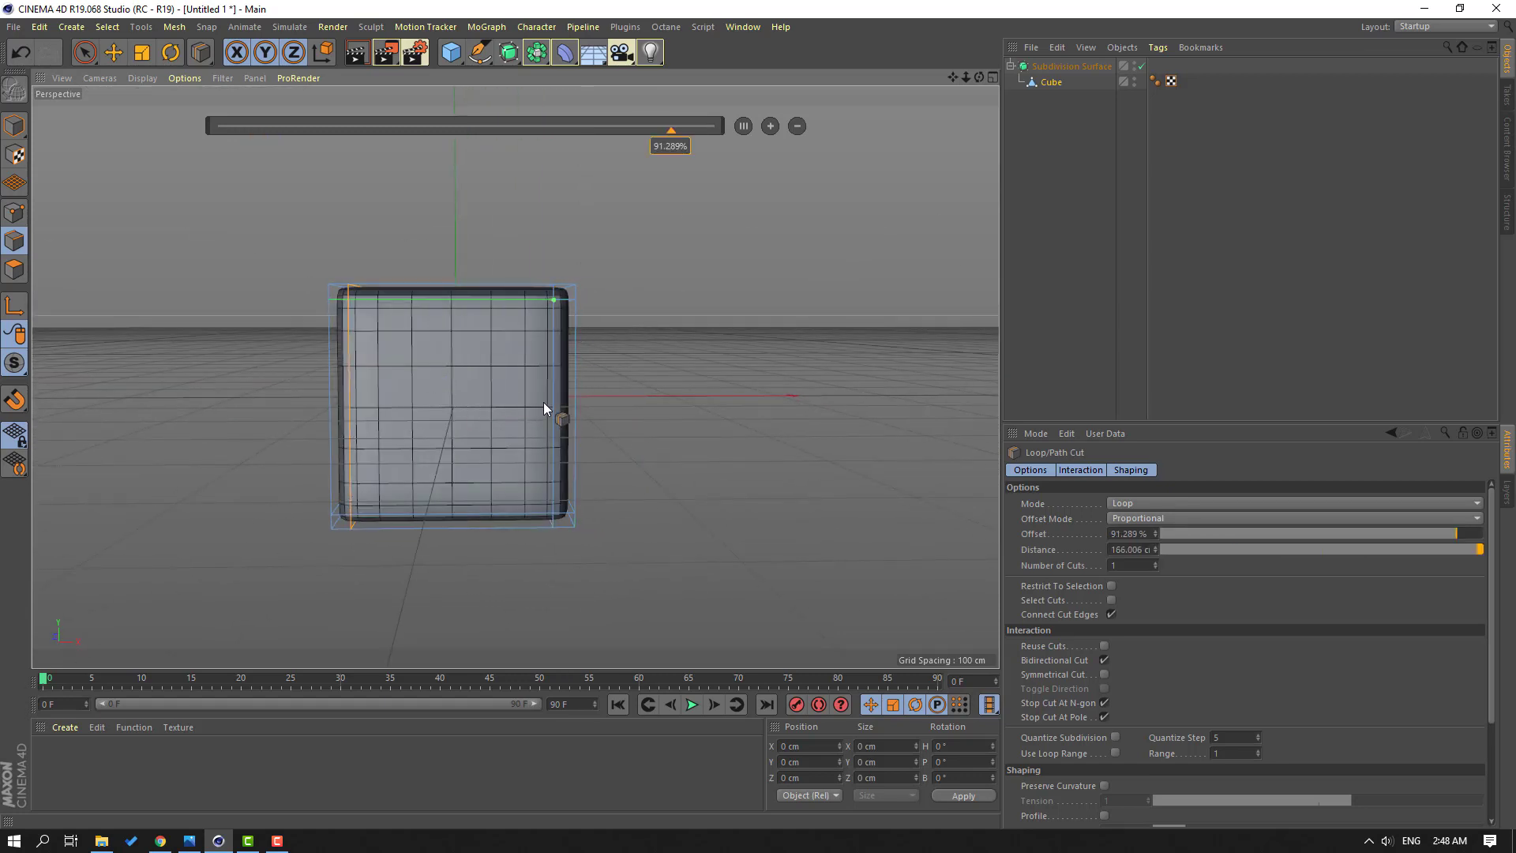
# Step: Rectangle-select the cube's back points and move them forward along Z until the body is about 166 cm deep
pyautogui.keyDown('alt'); pyautogui.moveTo(543, 402); pyautogui.dragTo(457, 417); pyautogui.keyUp('alt')
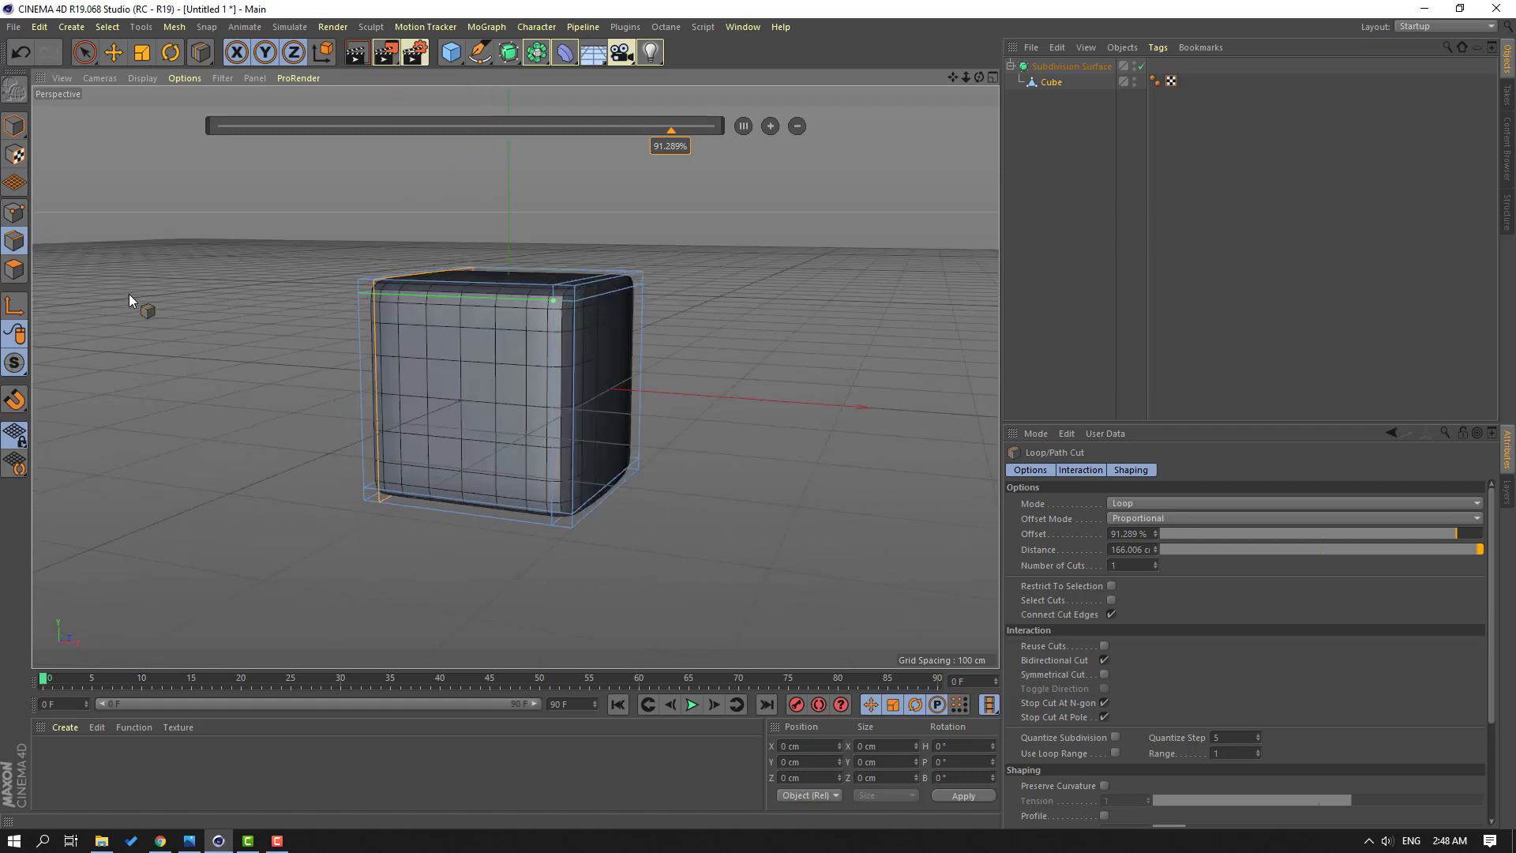
pyautogui.click(16, 213)
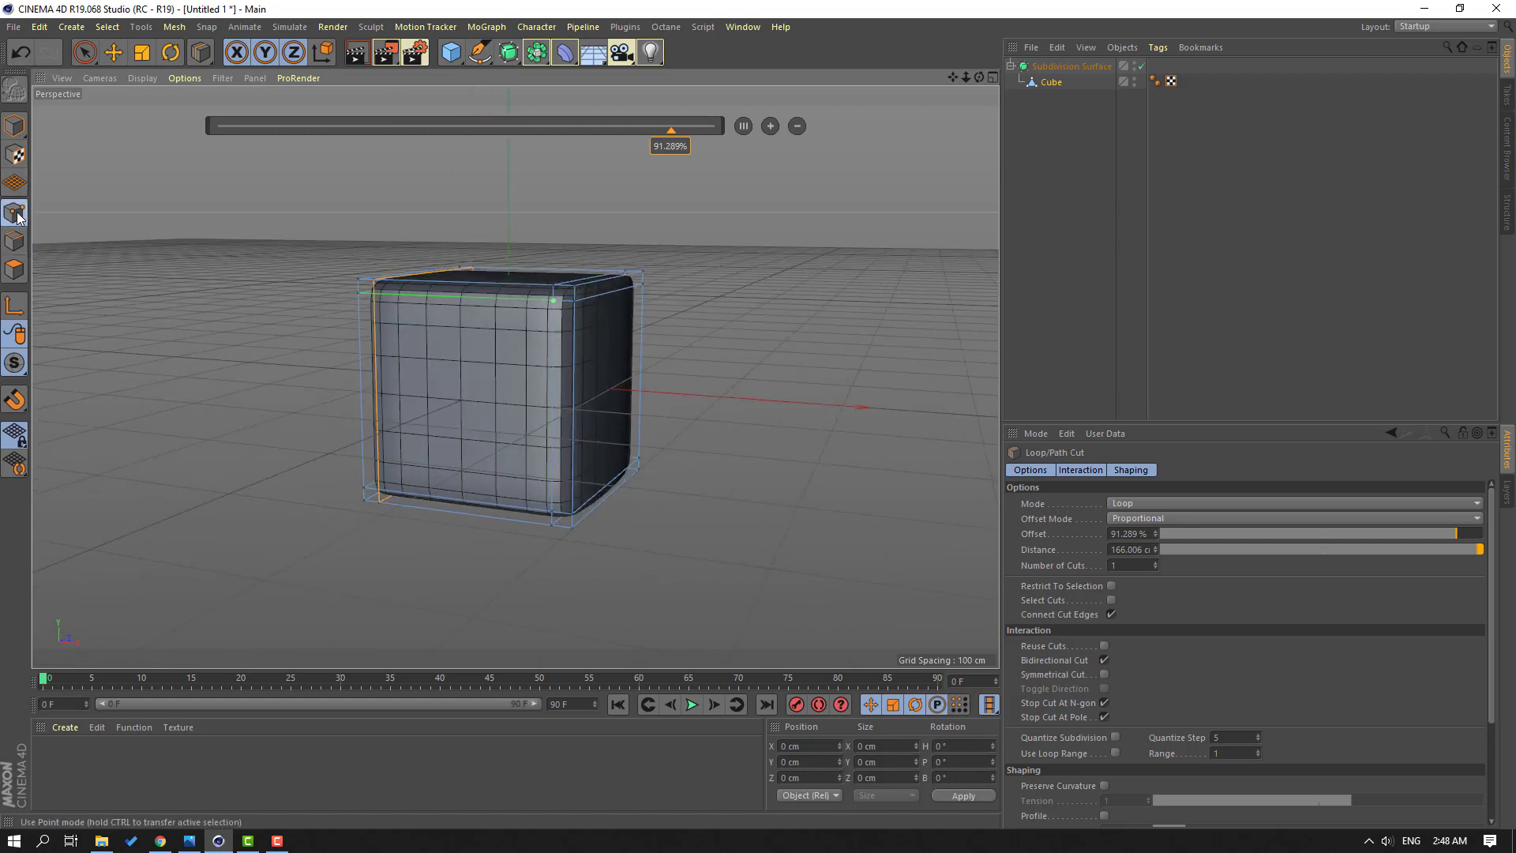
pyautogui.click(90, 60)
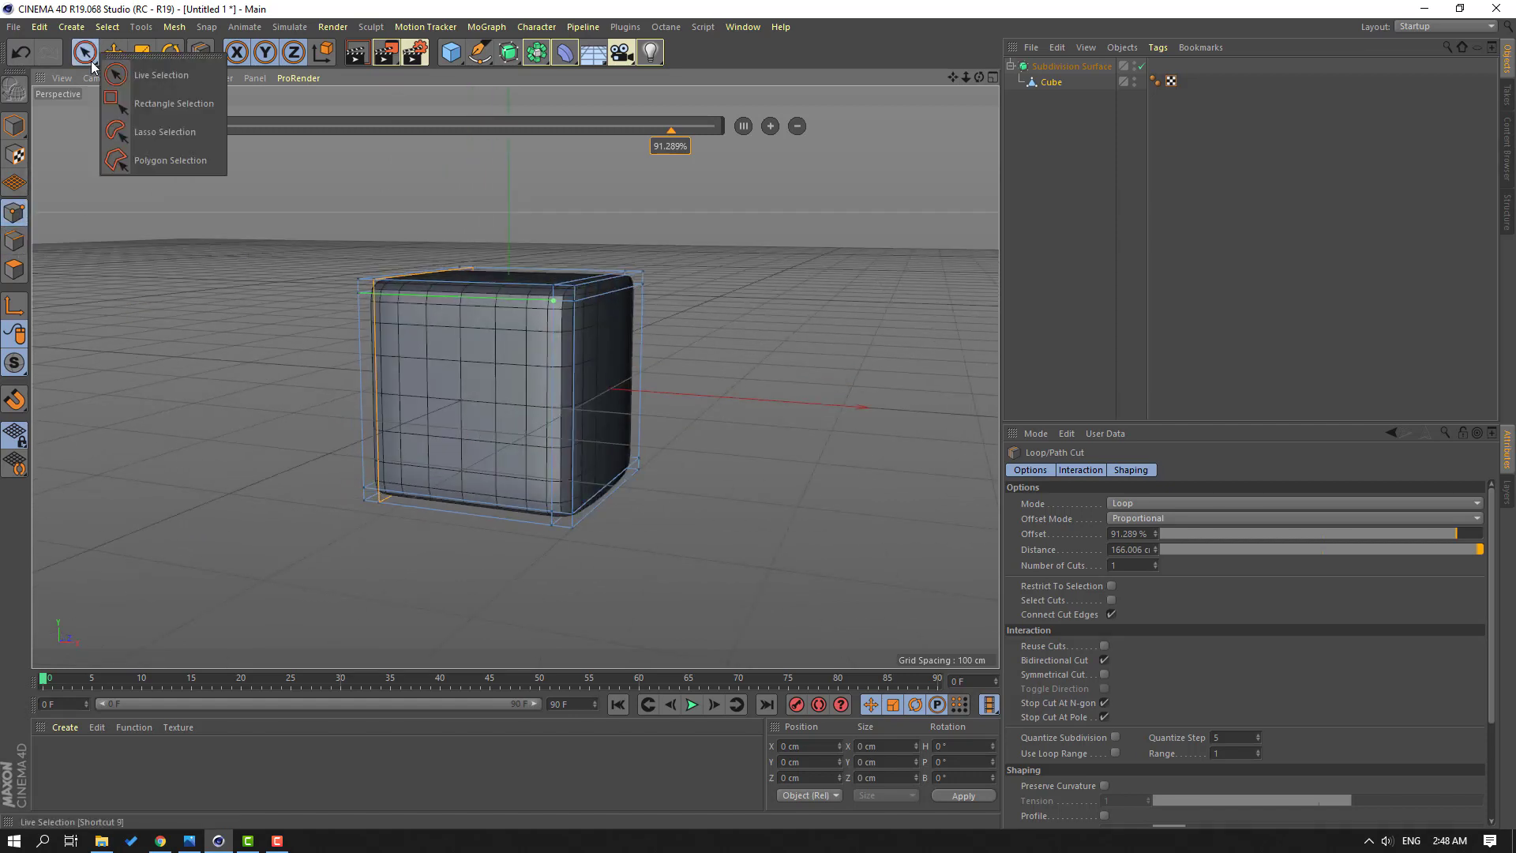
pyautogui.click(163, 111)
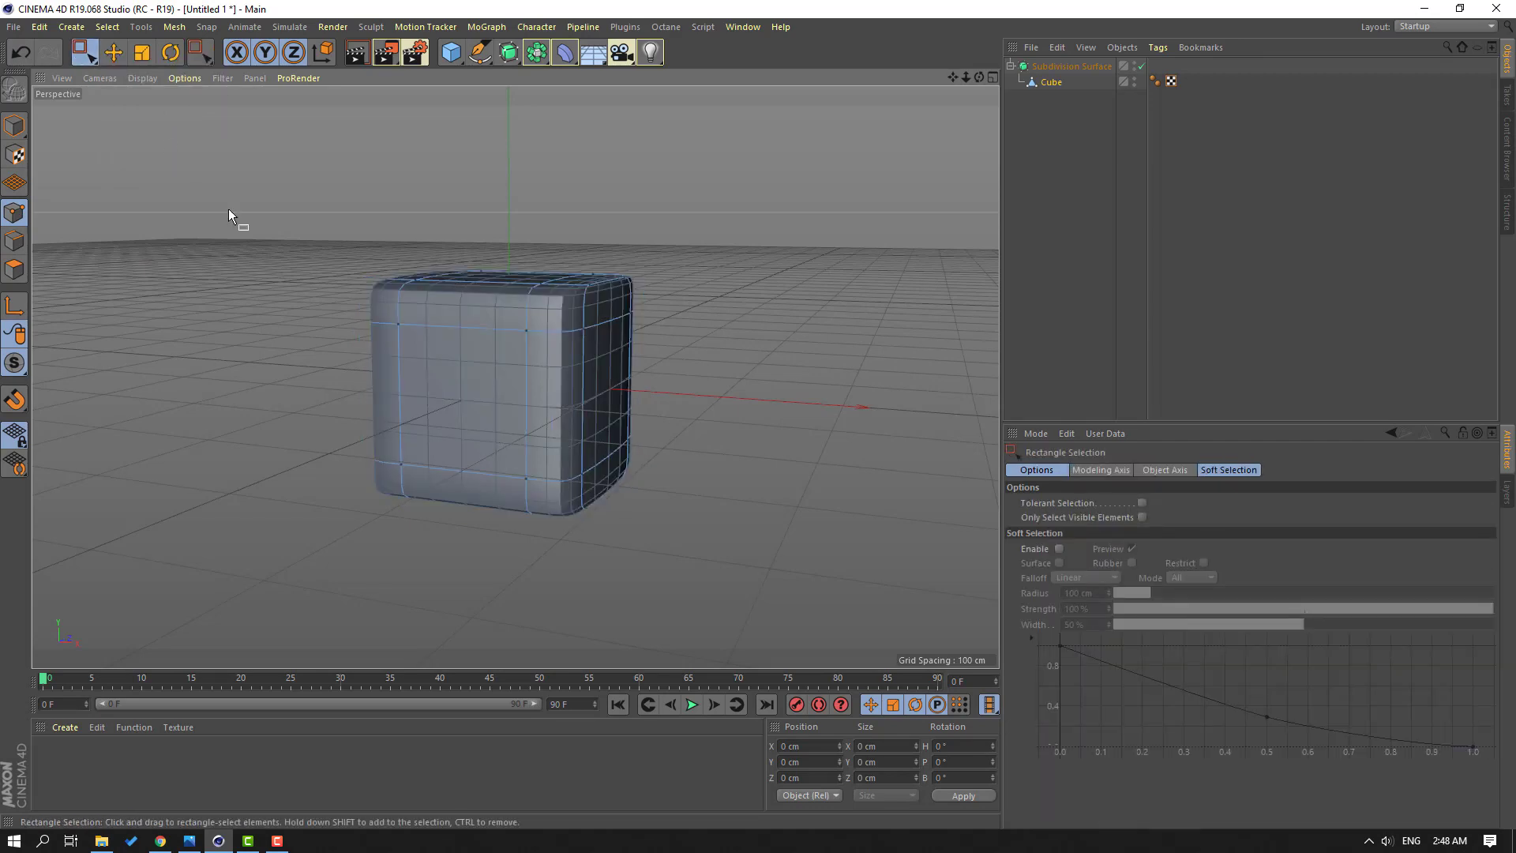
pyautogui.keyDown('alt'); pyautogui.moveTo(230, 211); pyautogui.dragTo(528, 432); pyautogui.keyUp('alt')
pyautogui.moveTo(784, 231); pyautogui.dragTo(656, 541)
pyautogui.keyDown('alt'); pyautogui.moveTo(612, 438); pyautogui.dragTo(610, 434); pyautogui.keyUp('alt')
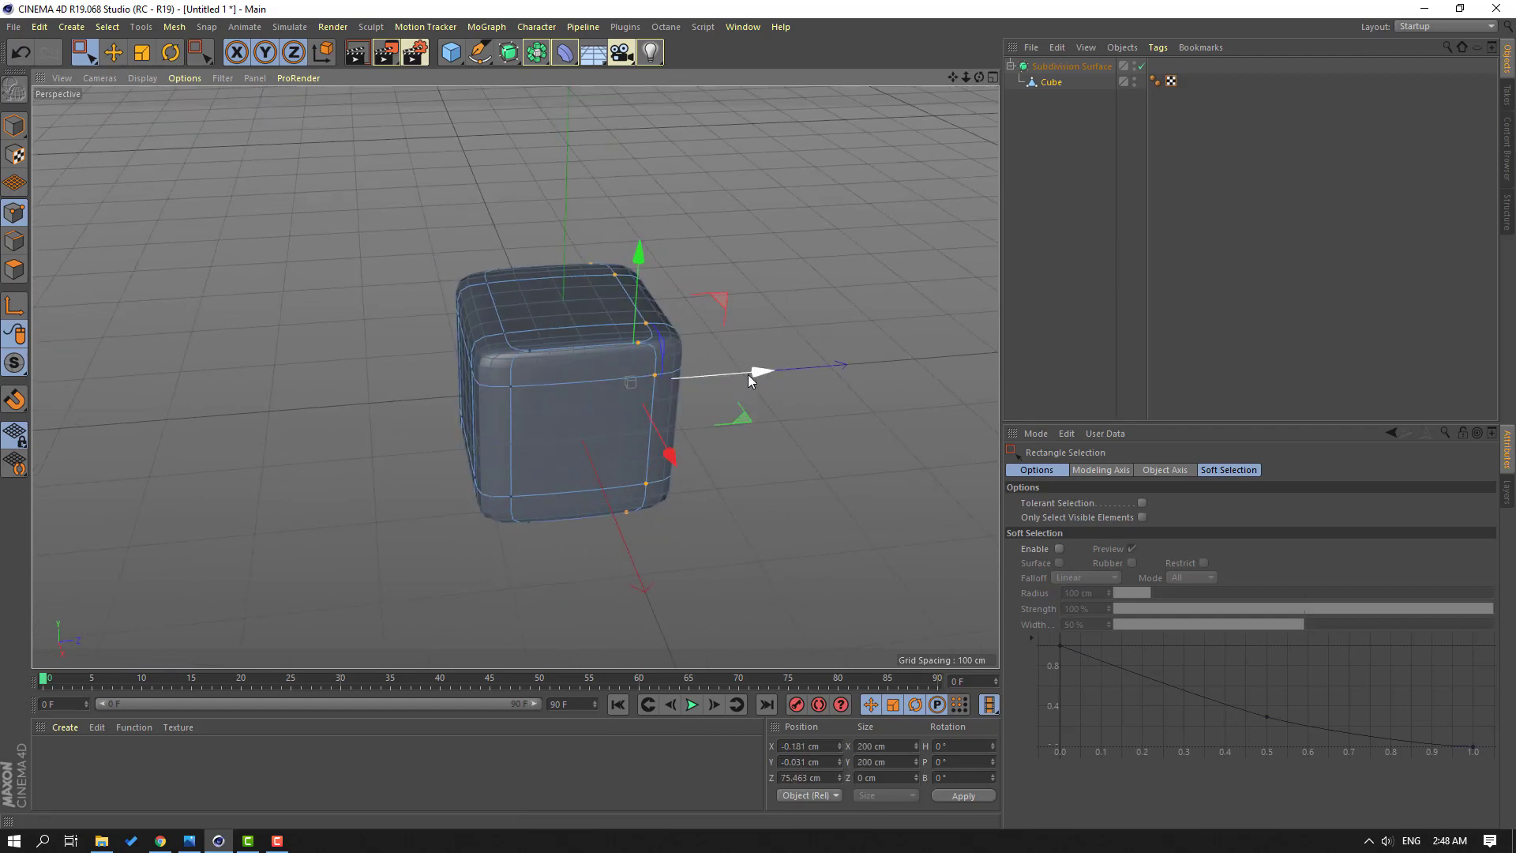
pyautogui.moveTo(749, 376); pyautogui.dragTo(704, 381)
# Step: Move the points on the cube's left side outward along X to widen the body to about 266 cm, then deselect it in Model mode
pyautogui.keyDown('alt'); pyautogui.moveTo(373, 429); pyautogui.dragTo(665, 340); pyautogui.keyUp('alt')
pyautogui.moveTo(292, 306); pyautogui.dragTo(435, 545)
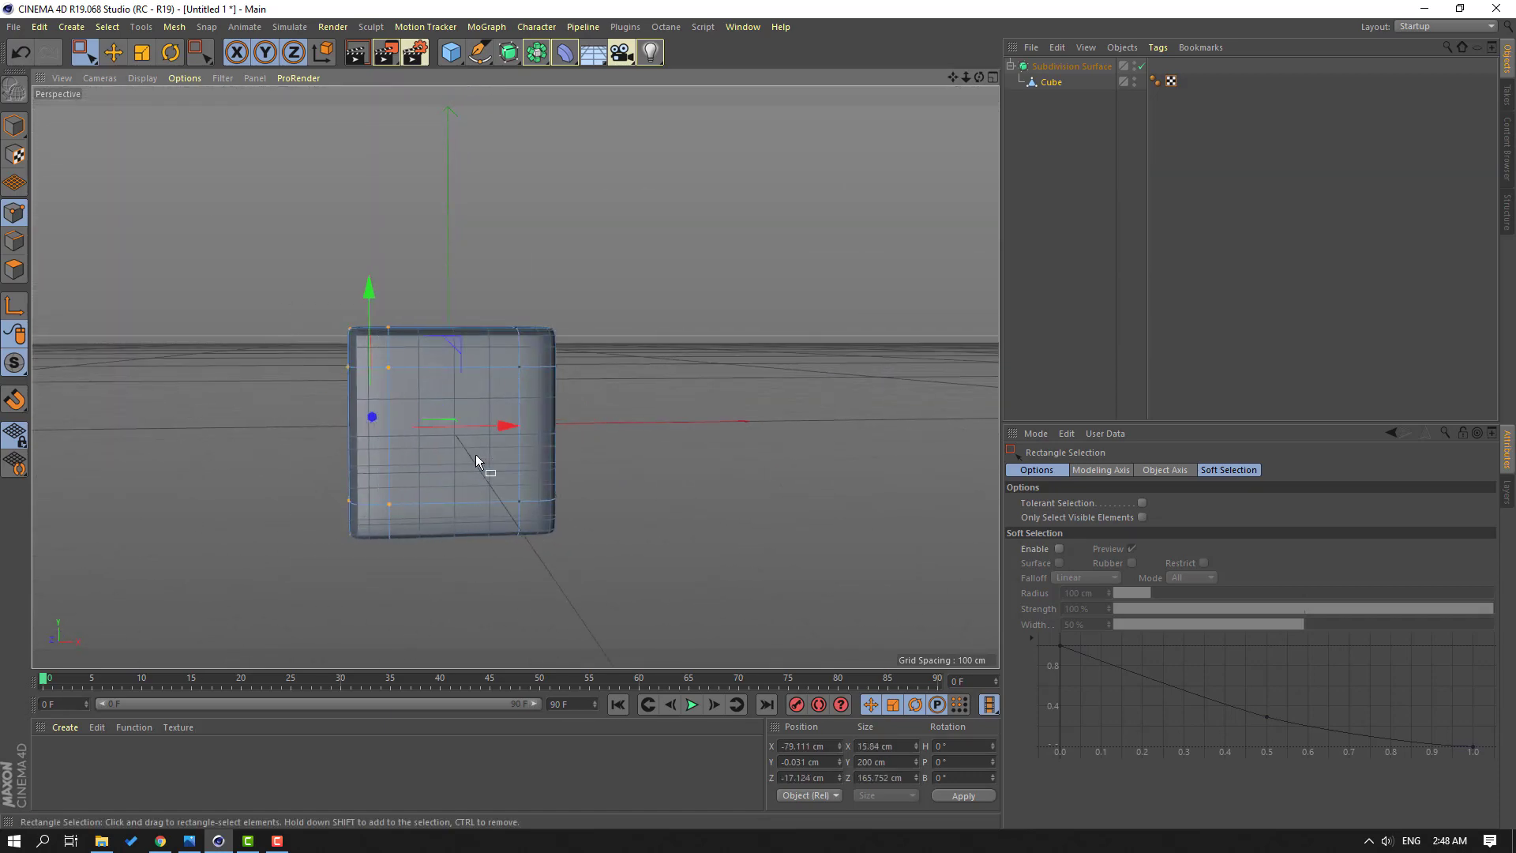
pyautogui.moveTo(485, 429); pyautogui.dragTo(421, 439)
pyautogui.keyDown('alt'); pyautogui.moveTo(421, 439); pyautogui.dragTo(436, 469); pyautogui.keyUp('alt')
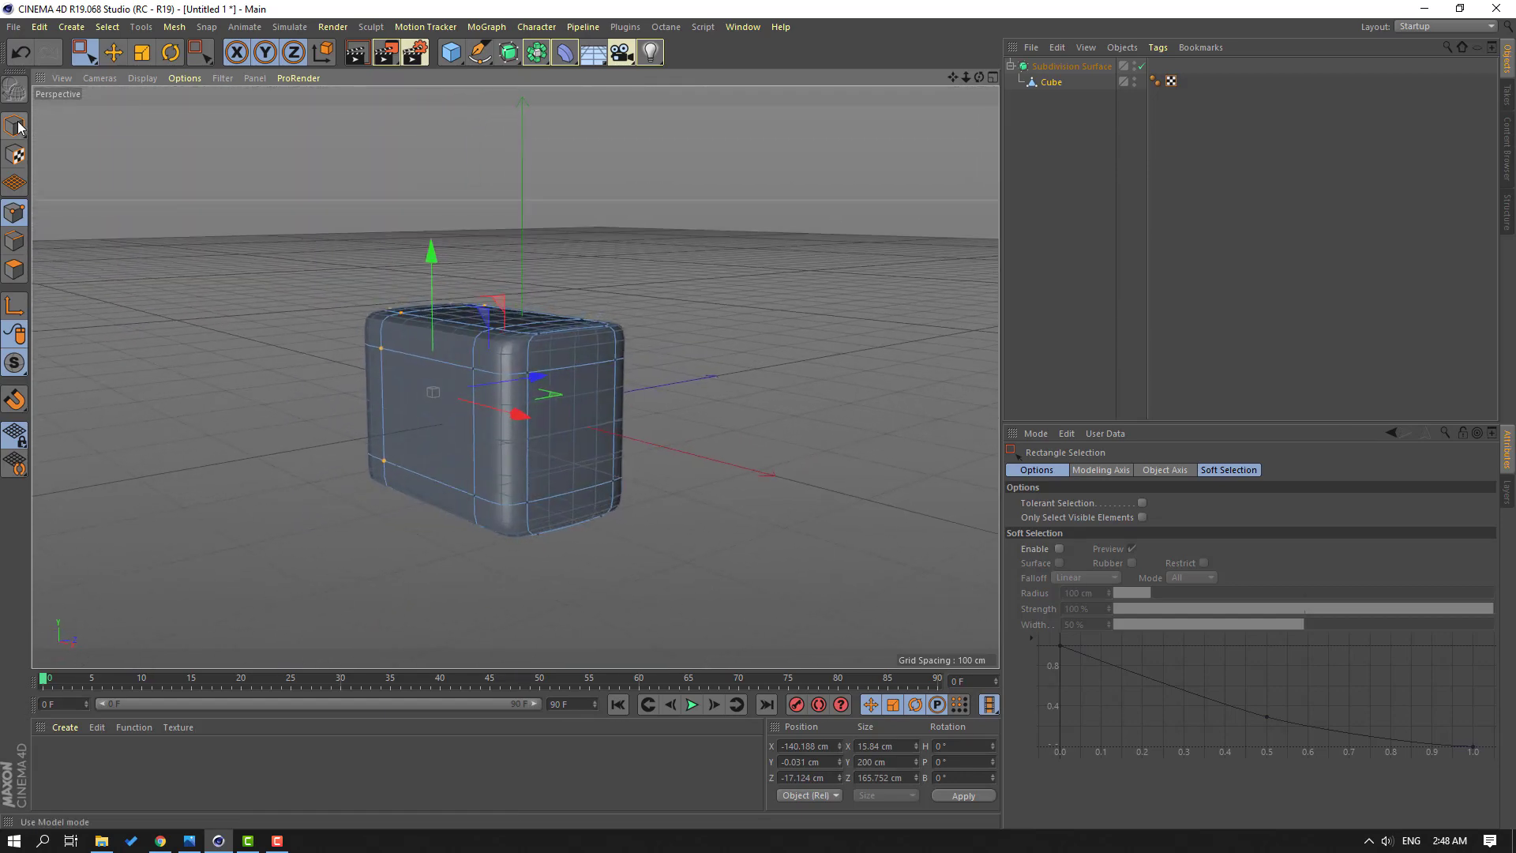
pyautogui.click(16, 126)
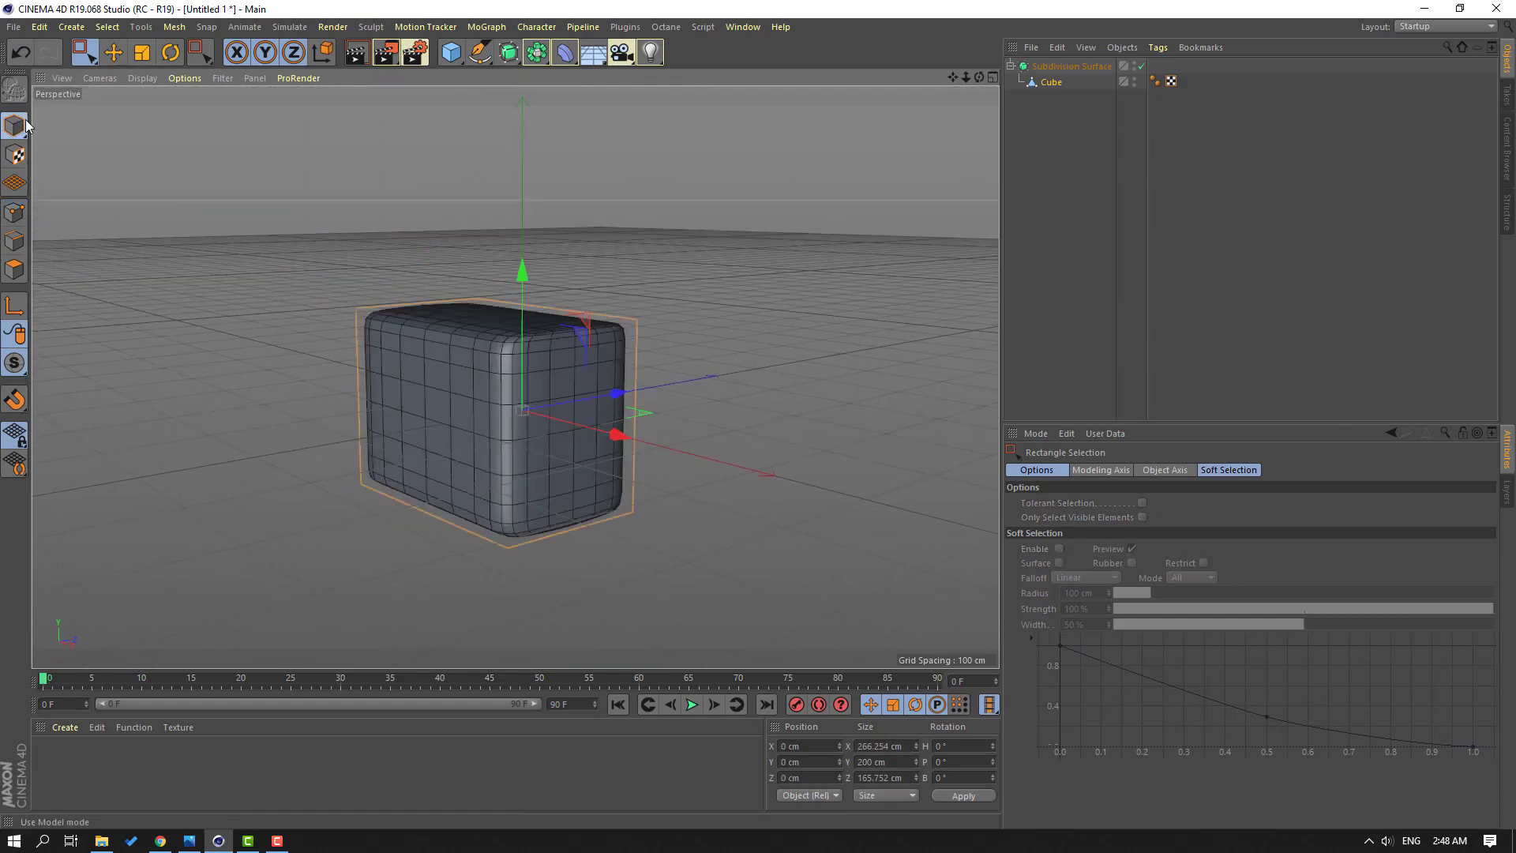
pyautogui.click(122, 55)
pyautogui.click(262, 276)
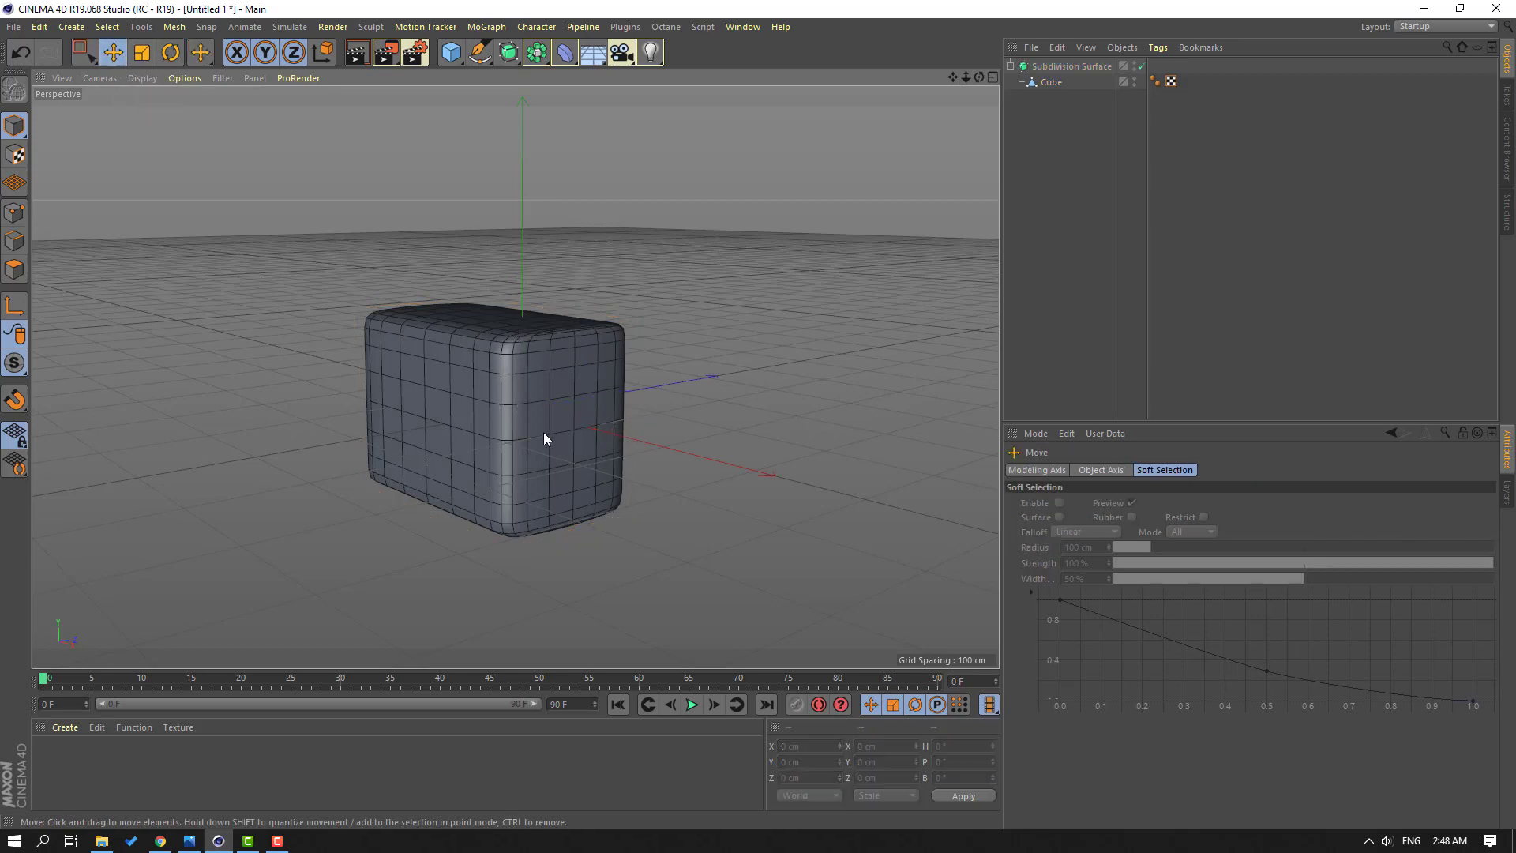
# Step: Add a second cube and shape it into an upright panel about 60 × 131 × 21 cm on the right part of the body's front face
pyautogui.scroll(3, 528, 427)
pyautogui.keyDown('alt'); pyautogui.moveTo(512, 417); pyautogui.dragTo(537, 399); pyautogui.keyUp('alt')
pyautogui.click(455, 57)
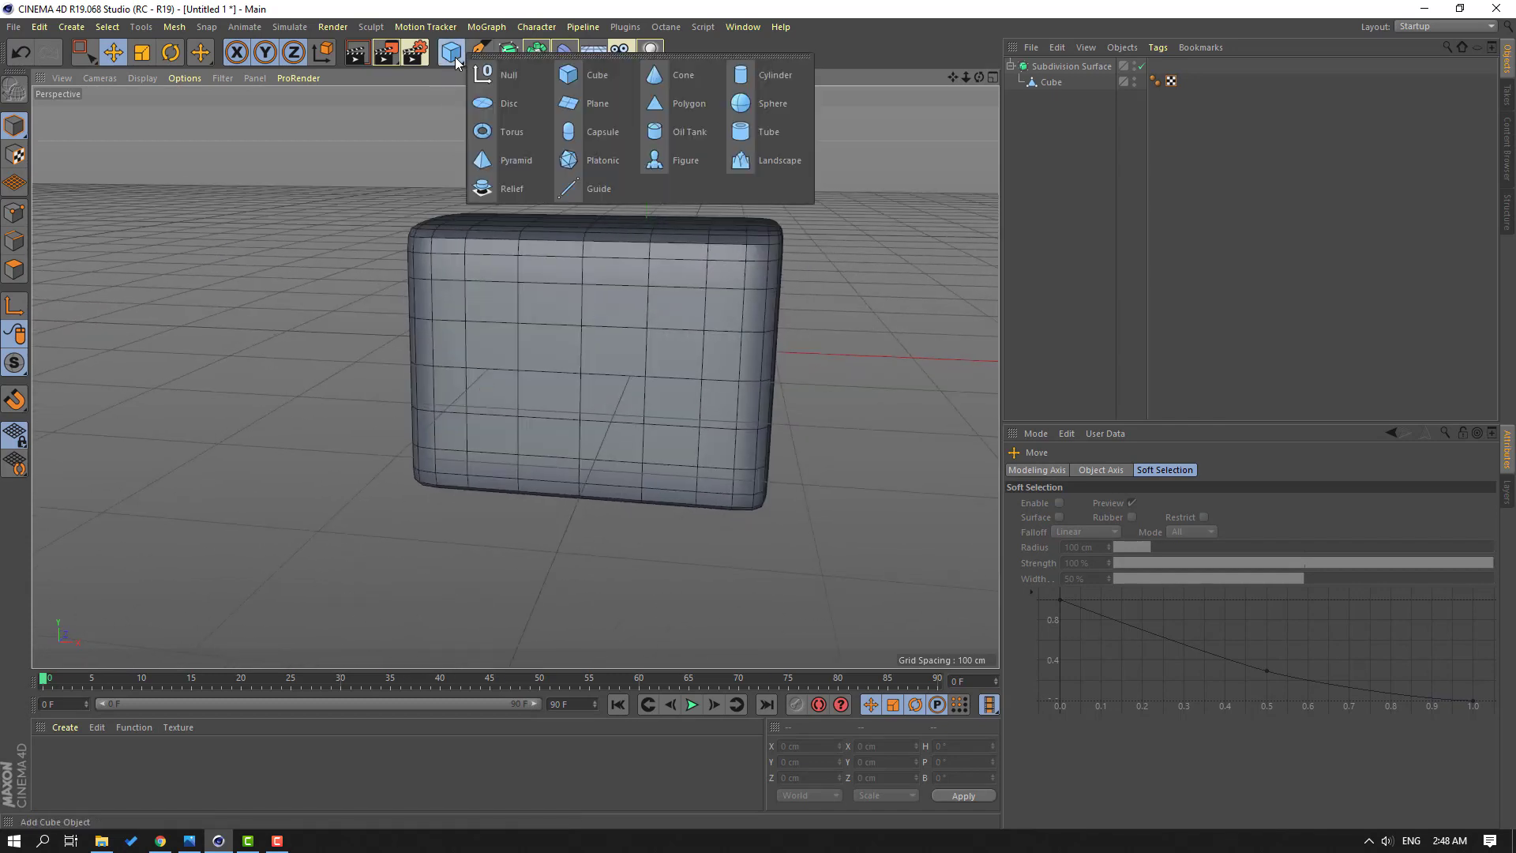
pyautogui.click(586, 76)
pyautogui.keyDown('alt'); pyautogui.moveTo(759, 349); pyautogui.dragTo(619, 352); pyautogui.keyUp('alt')
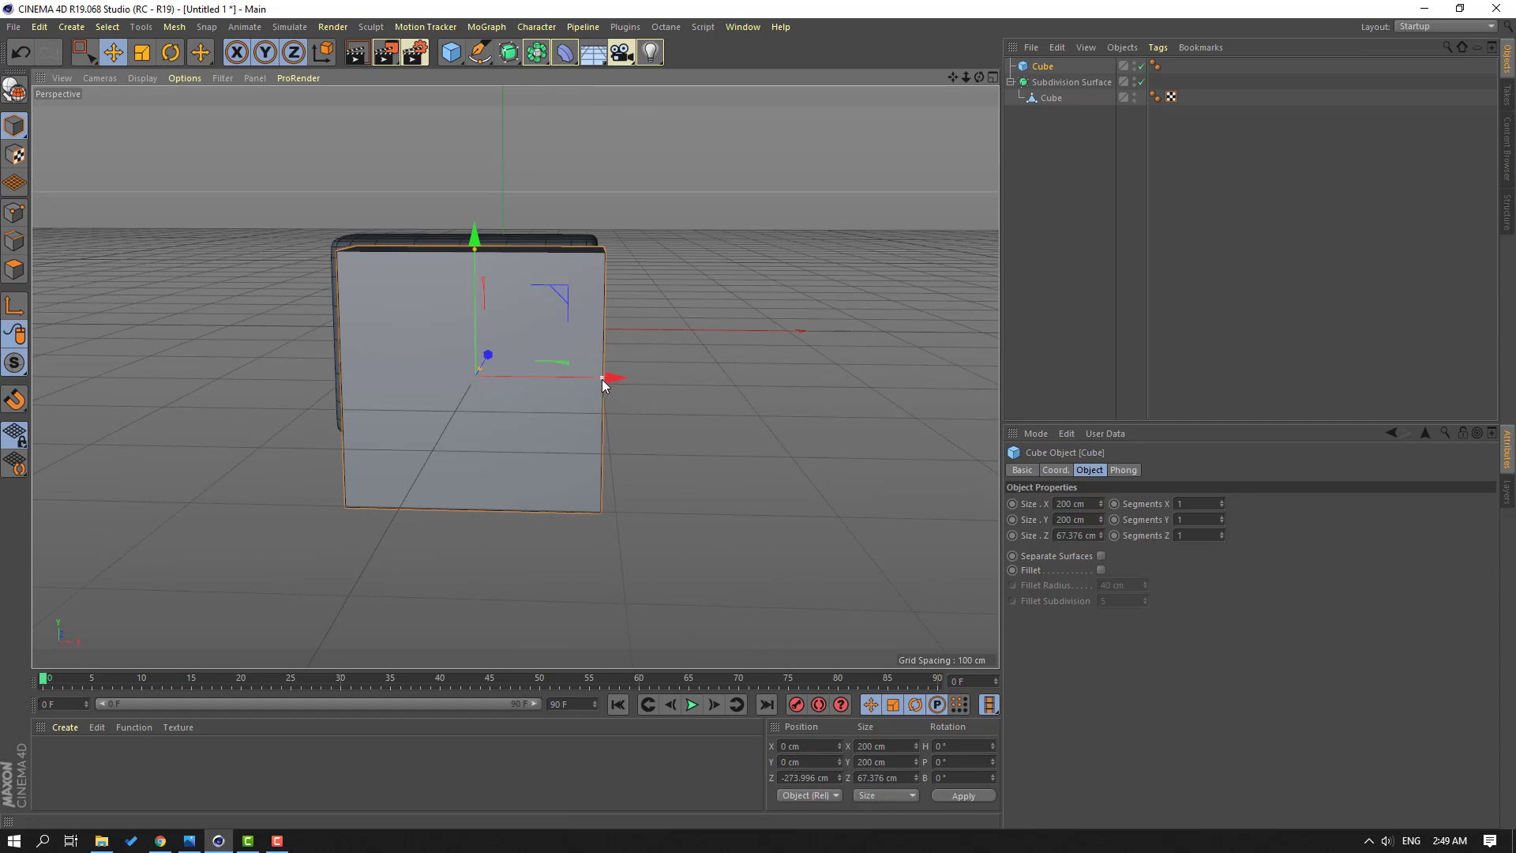
pyautogui.moveTo(601, 379); pyautogui.dragTo(503, 377)
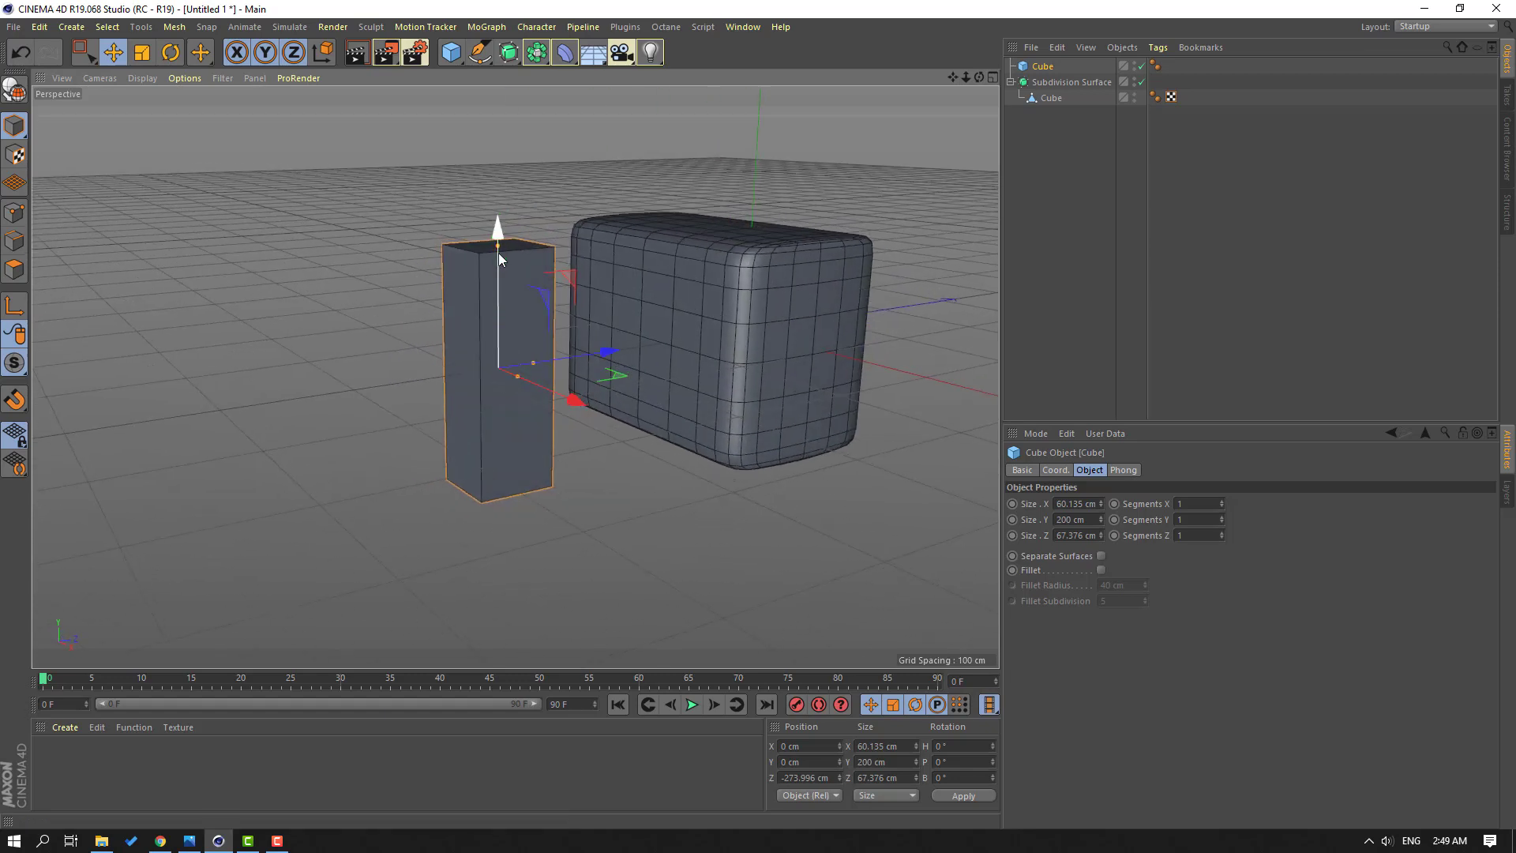
pyautogui.moveTo(499, 253); pyautogui.dragTo(499, 290)
pyautogui.moveTo(532, 362); pyautogui.dragTo(639, 347)
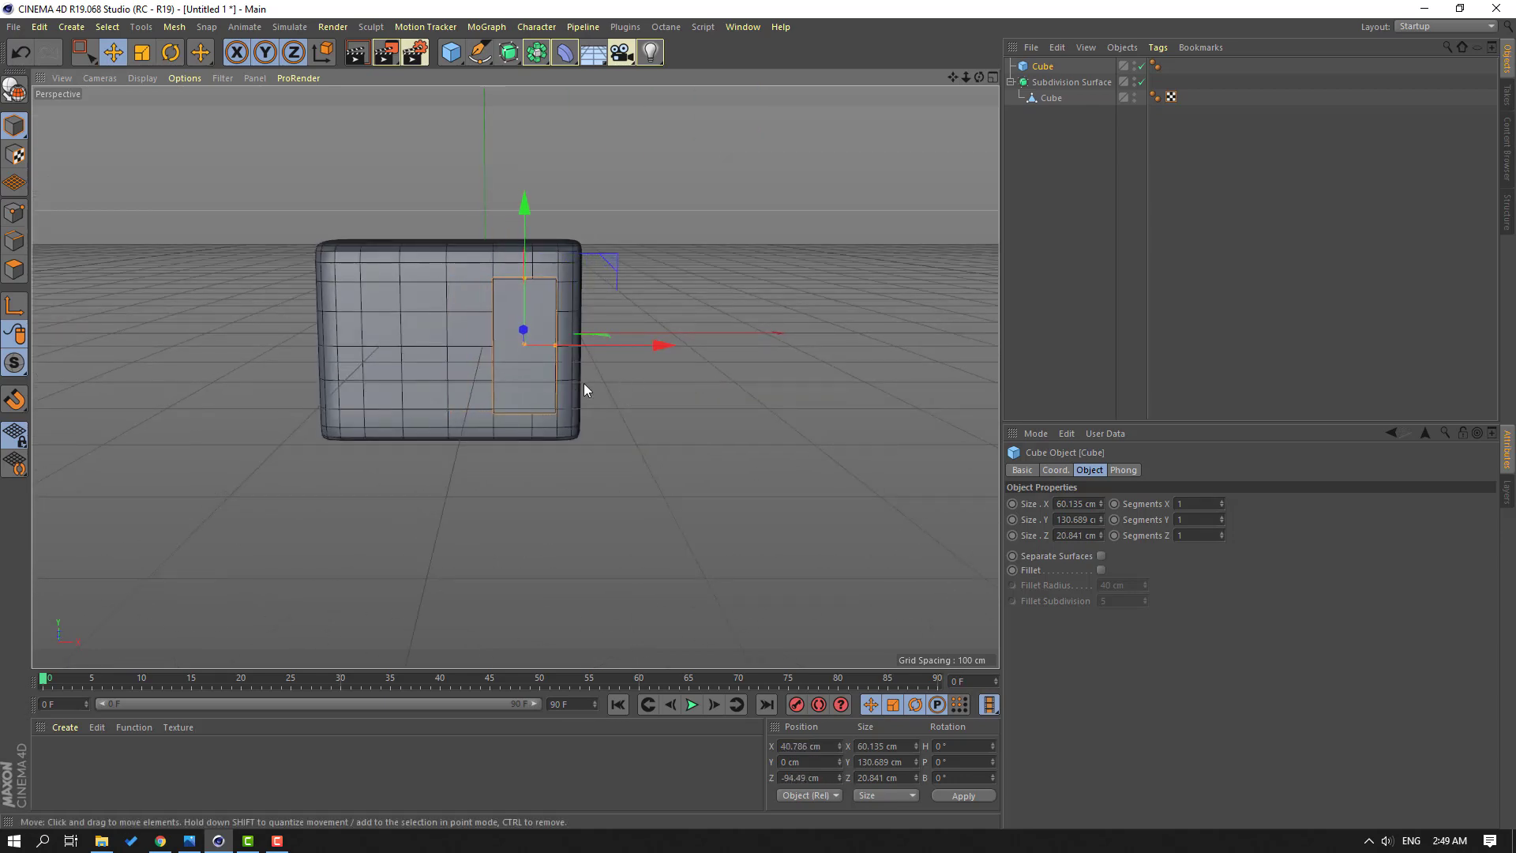
# Step: Resize the front panel to about 44 cm wide and 160 cm tall, and shift it to about X 54 cm, Z -100.6 cm
pyautogui.keyDown('alt'); pyautogui.moveTo(585, 384); pyautogui.dragTo(698, 412, button='right'); pyautogui.keyUp('alt')
pyautogui.keyDown('alt'); pyautogui.moveTo(698, 412); pyautogui.dragTo(586, 425); pyautogui.keyUp('alt')
pyautogui.moveTo(636, 335)
pyautogui.mouseDown()
pyautogui.moveTo(637, 357)
pyautogui.moveTo(621, 349)
pyautogui.mouseUp()
pyautogui.scroll(-4, 636, 330)
pyautogui.keyDown('alt'); pyautogui.moveTo(493, 359); pyautogui.dragTo(600, 351); pyautogui.keyUp('alt')
pyautogui.hotkey('ctrl', 'shift', 'z')
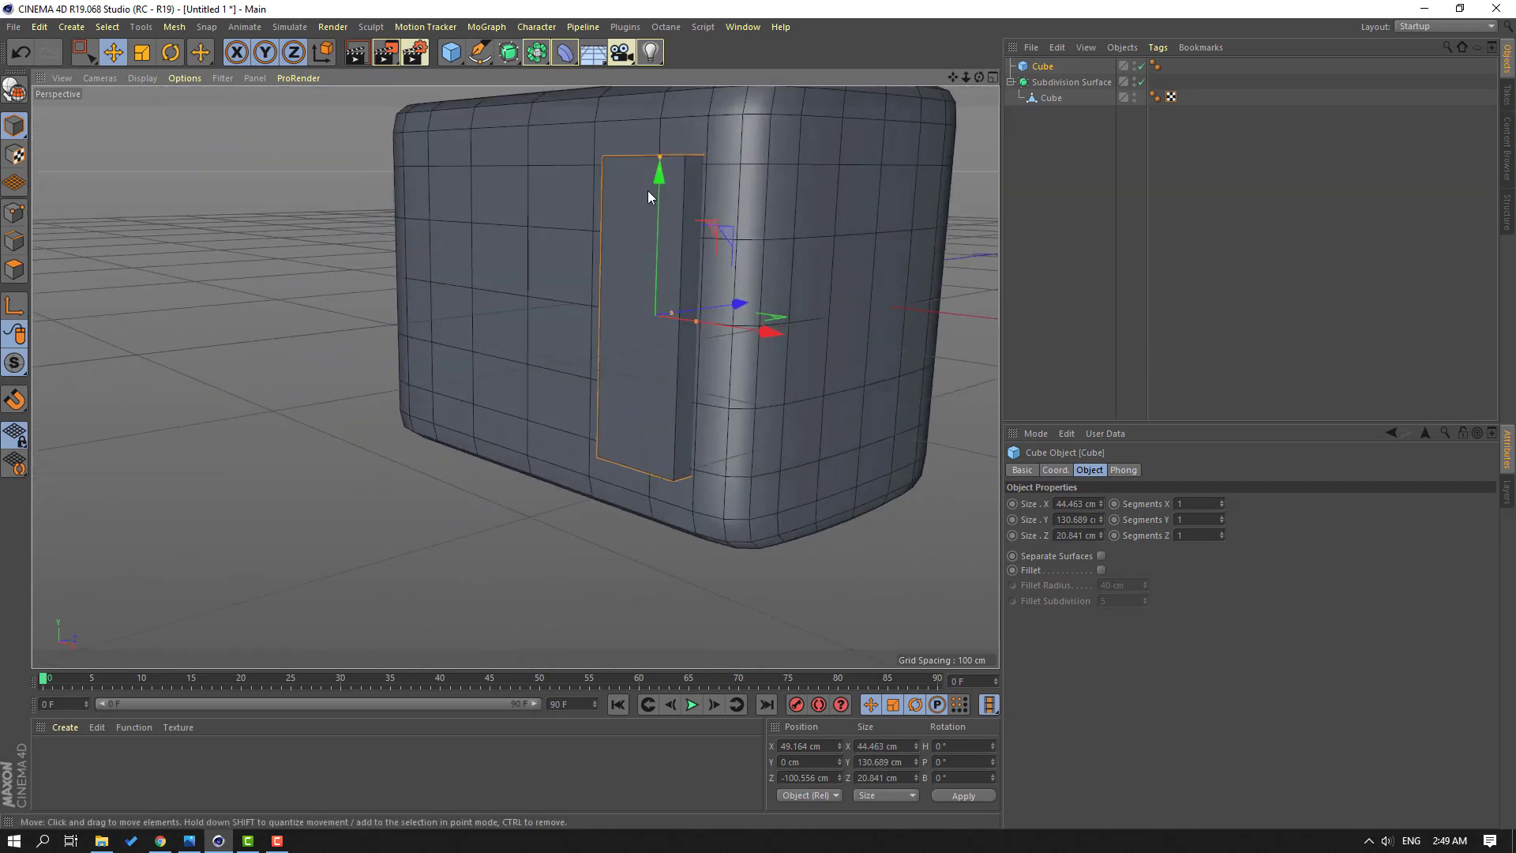
pyautogui.moveTo(661, 156); pyautogui.dragTo(669, 120)
pyautogui.keyDown('alt'); pyautogui.moveTo(344, 327); pyautogui.dragTo(485, 310); pyautogui.keyUp('alt')
pyautogui.moveTo(641, 298); pyautogui.dragTo(646, 296)
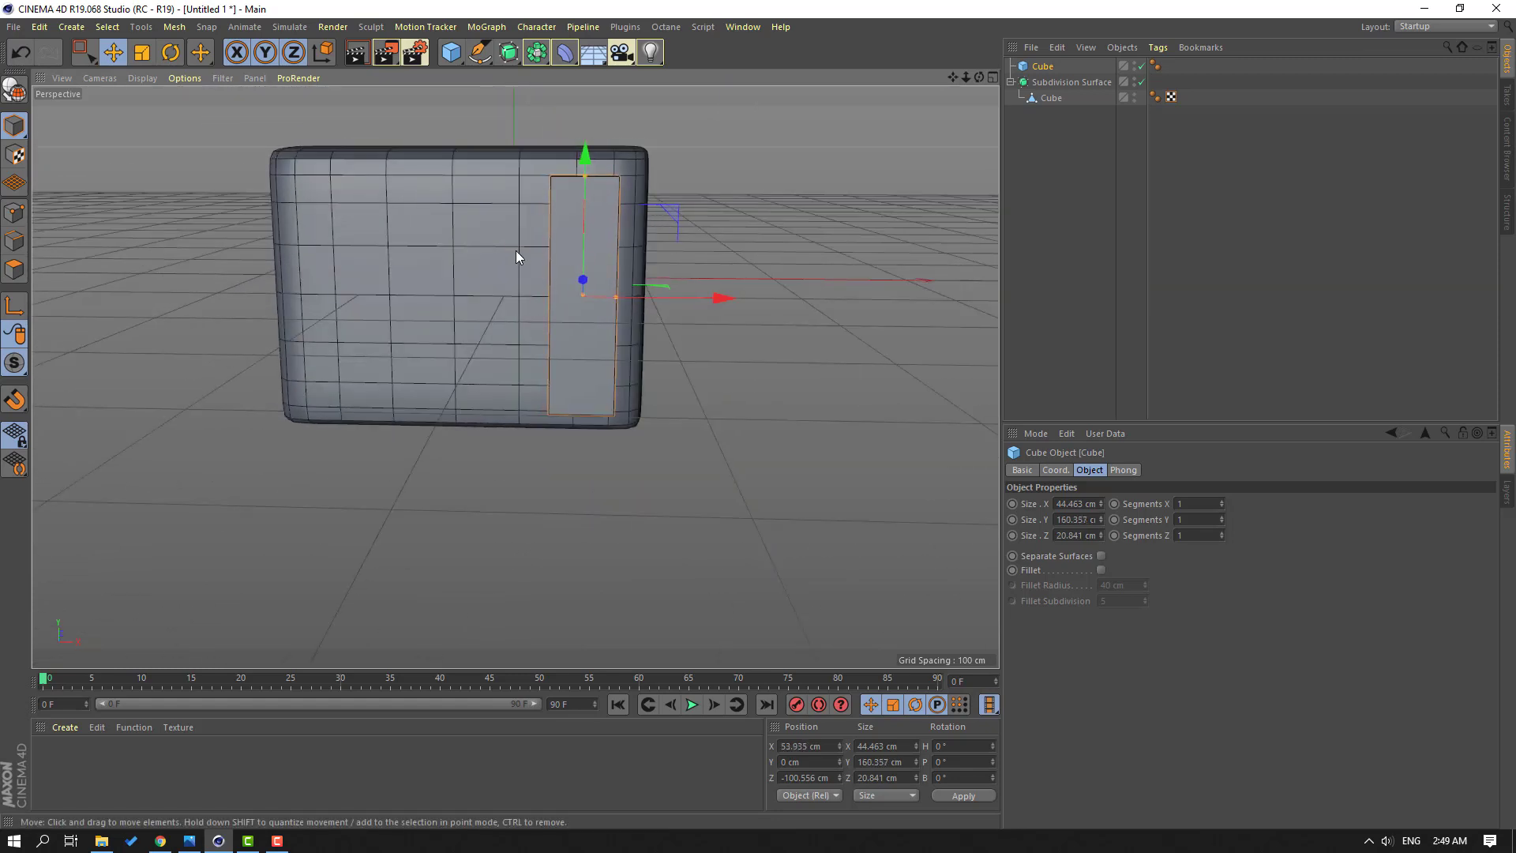
# Step: Create another Subdivision Surface and nest the front panel cube inside it
pyautogui.keyDown('alt'); pyautogui.moveTo(516, 257); pyautogui.dragTo(520, 268); pyautogui.keyUp('alt')
pyautogui.click(509, 52)
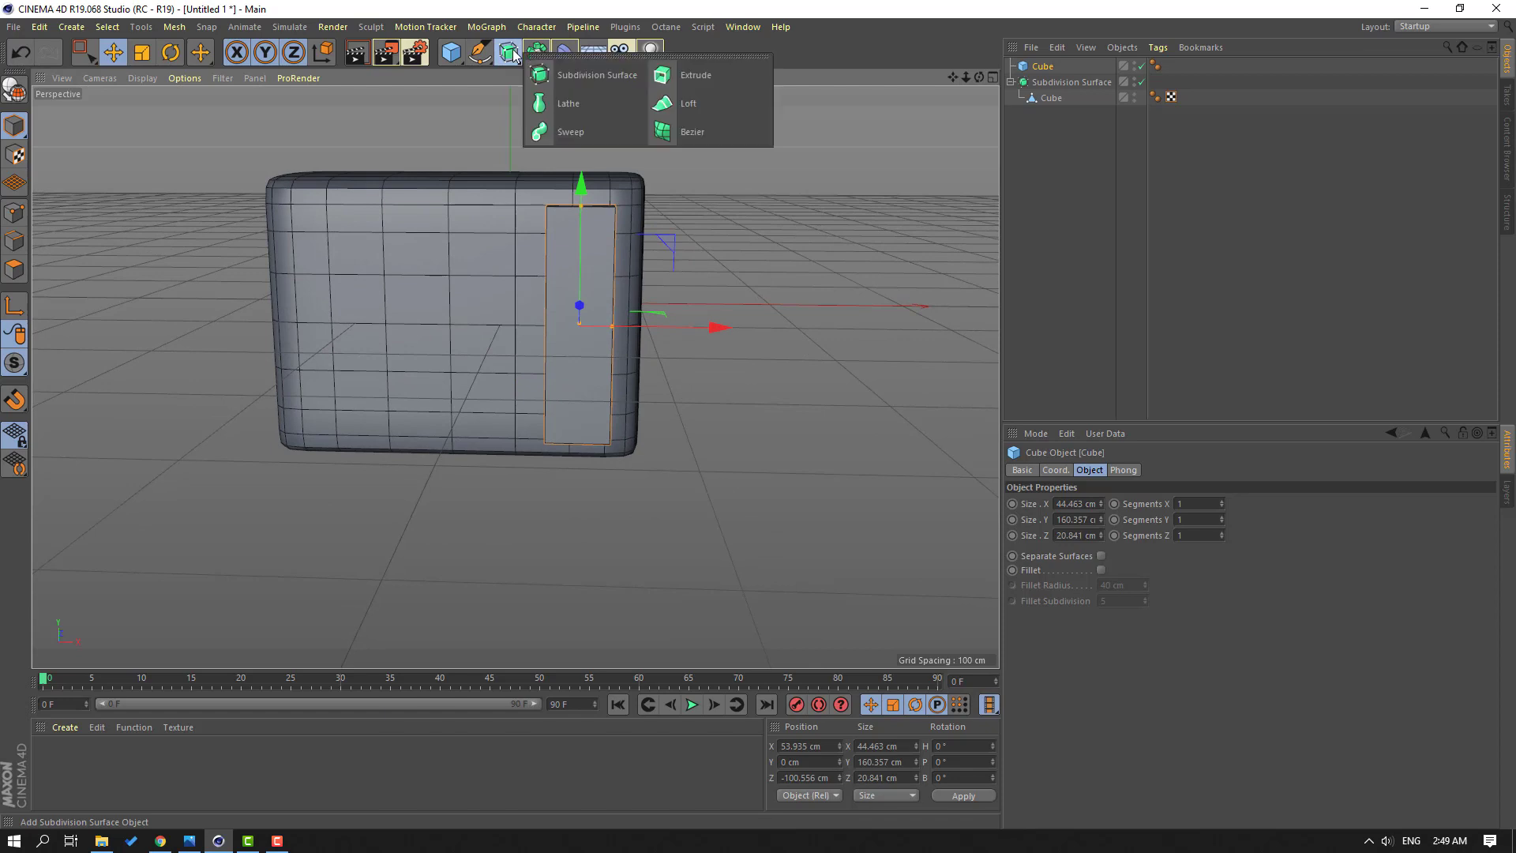
pyautogui.click(596, 78)
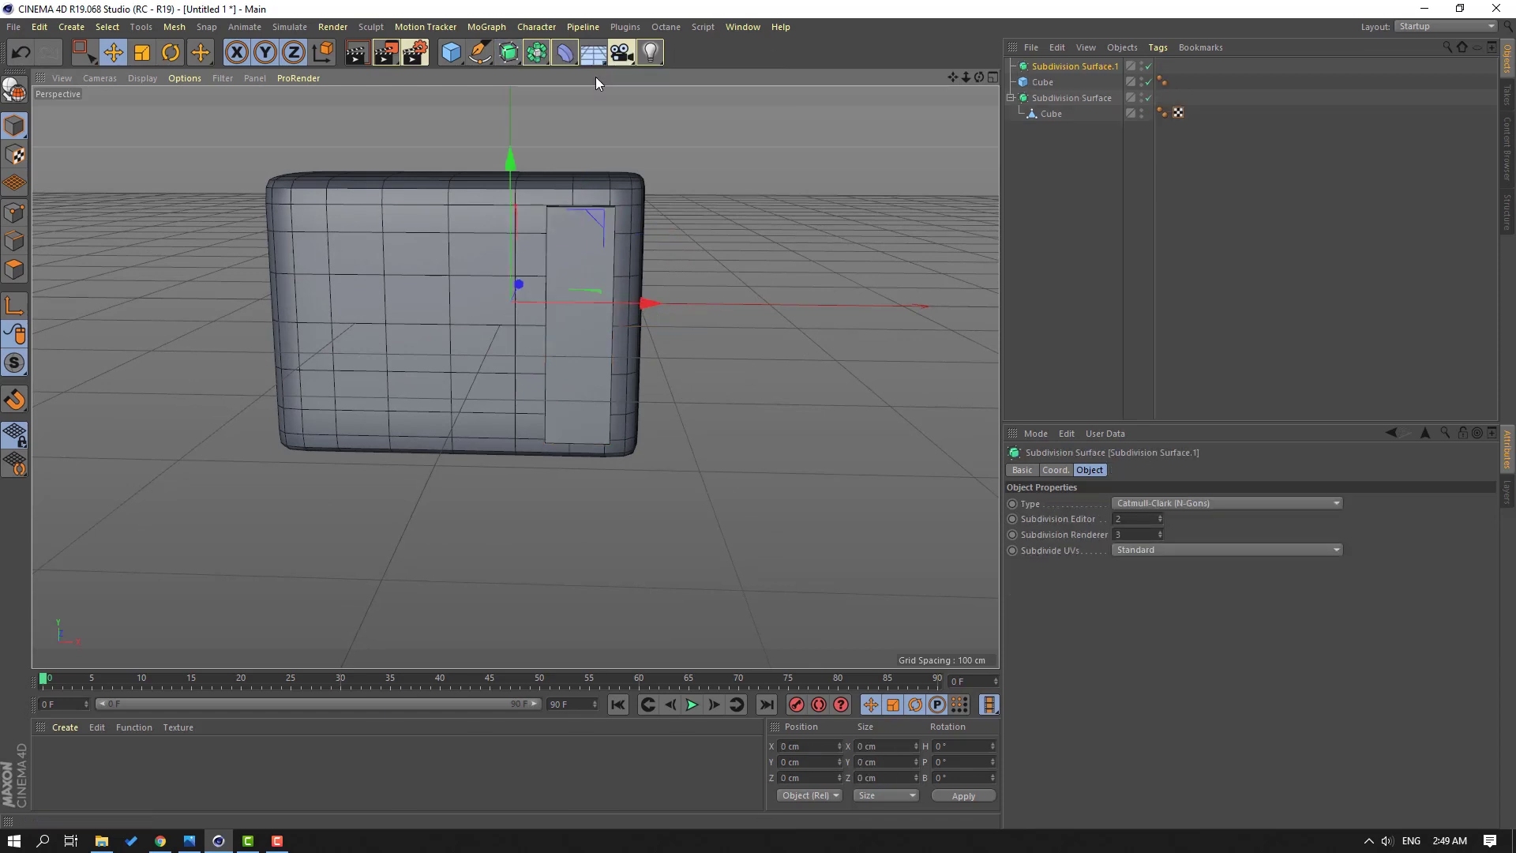
pyautogui.click(1044, 84)
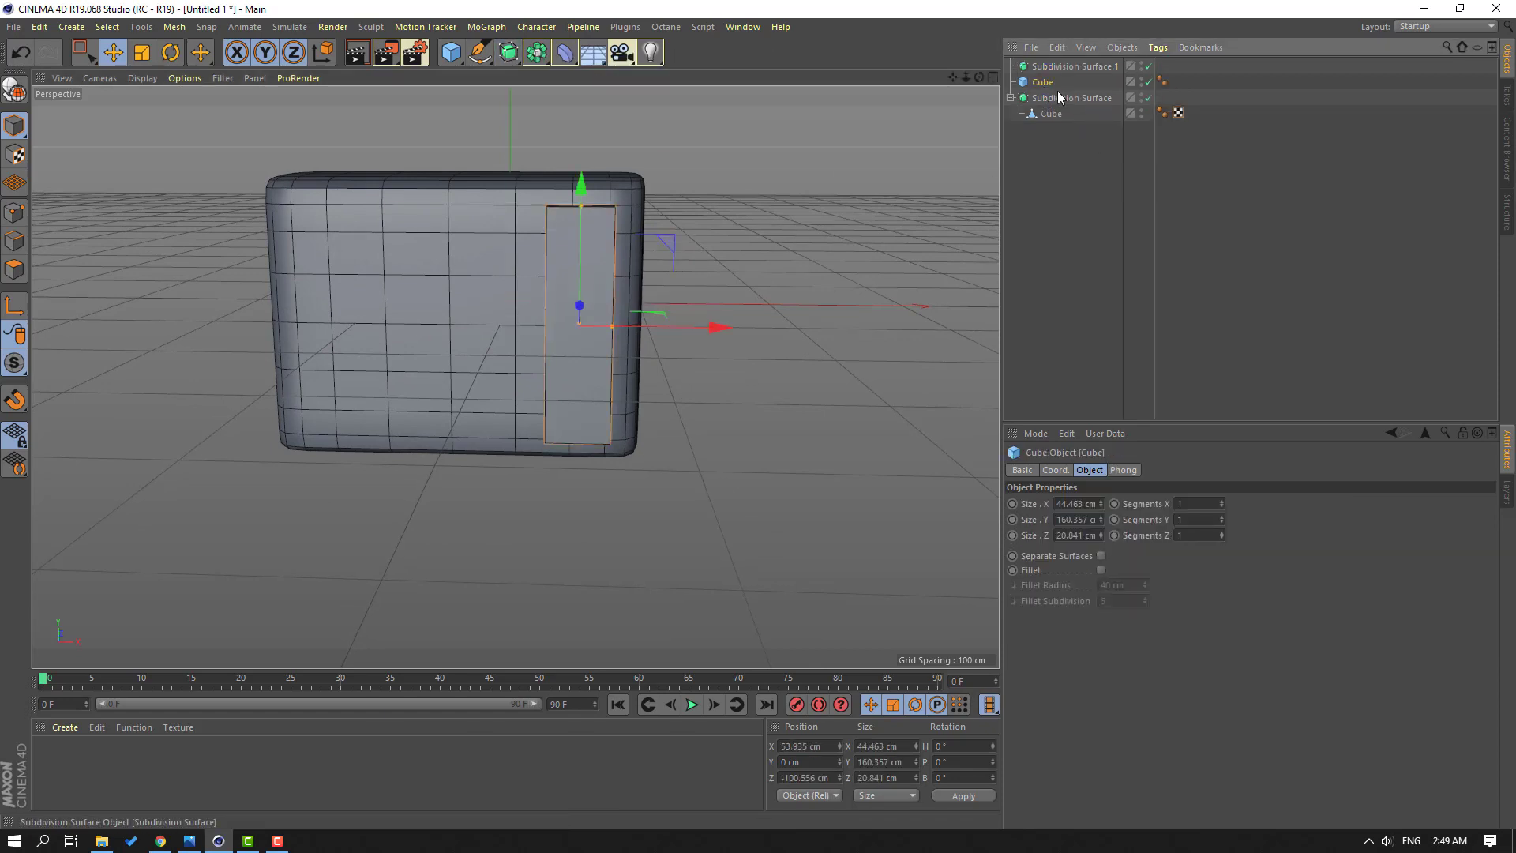
pyautogui.moveTo(1059, 67); pyautogui.dragTo(1060, 67)
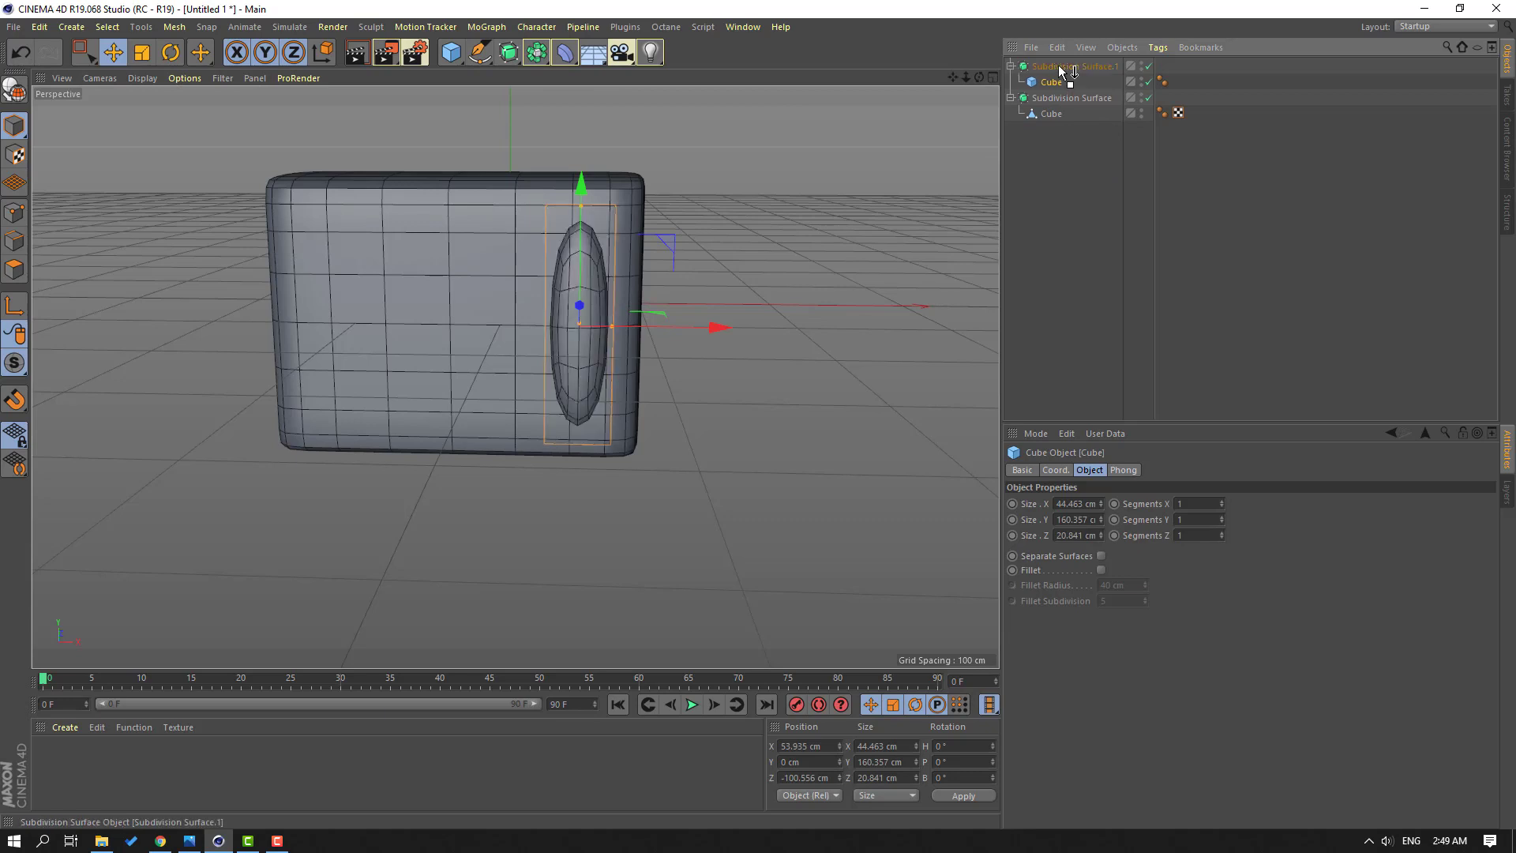
# Step: Make the front panel cube editable, add loop cuts near its top and bottom edges at about 2.3% and 97%, and deselect it in Model mode
pyautogui.click(16, 98)
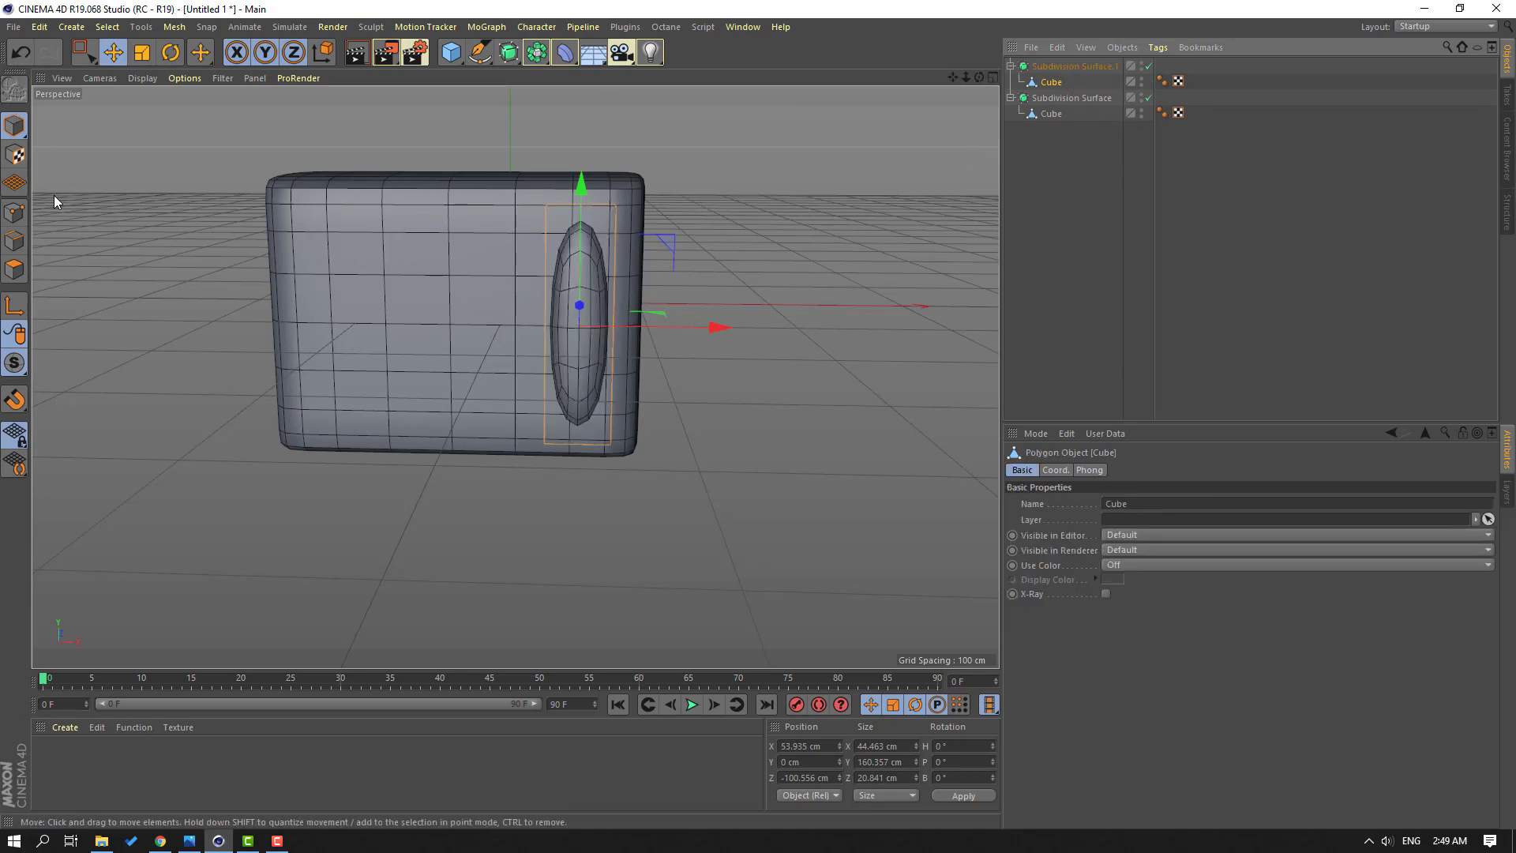
pyautogui.click(14, 241)
pyautogui.rightClick(755, 224)
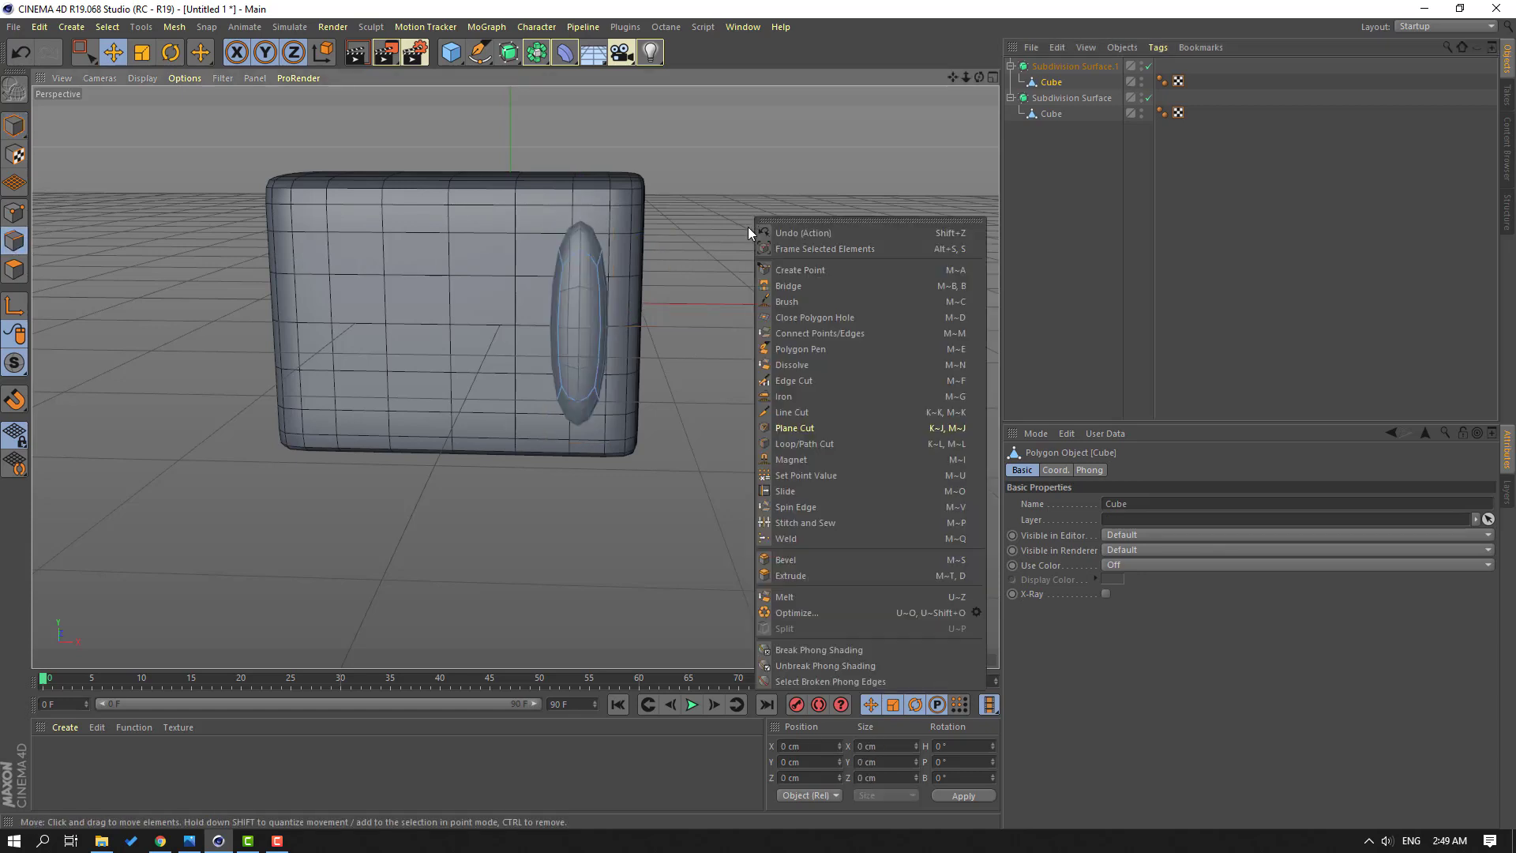
pyautogui.click(804, 443)
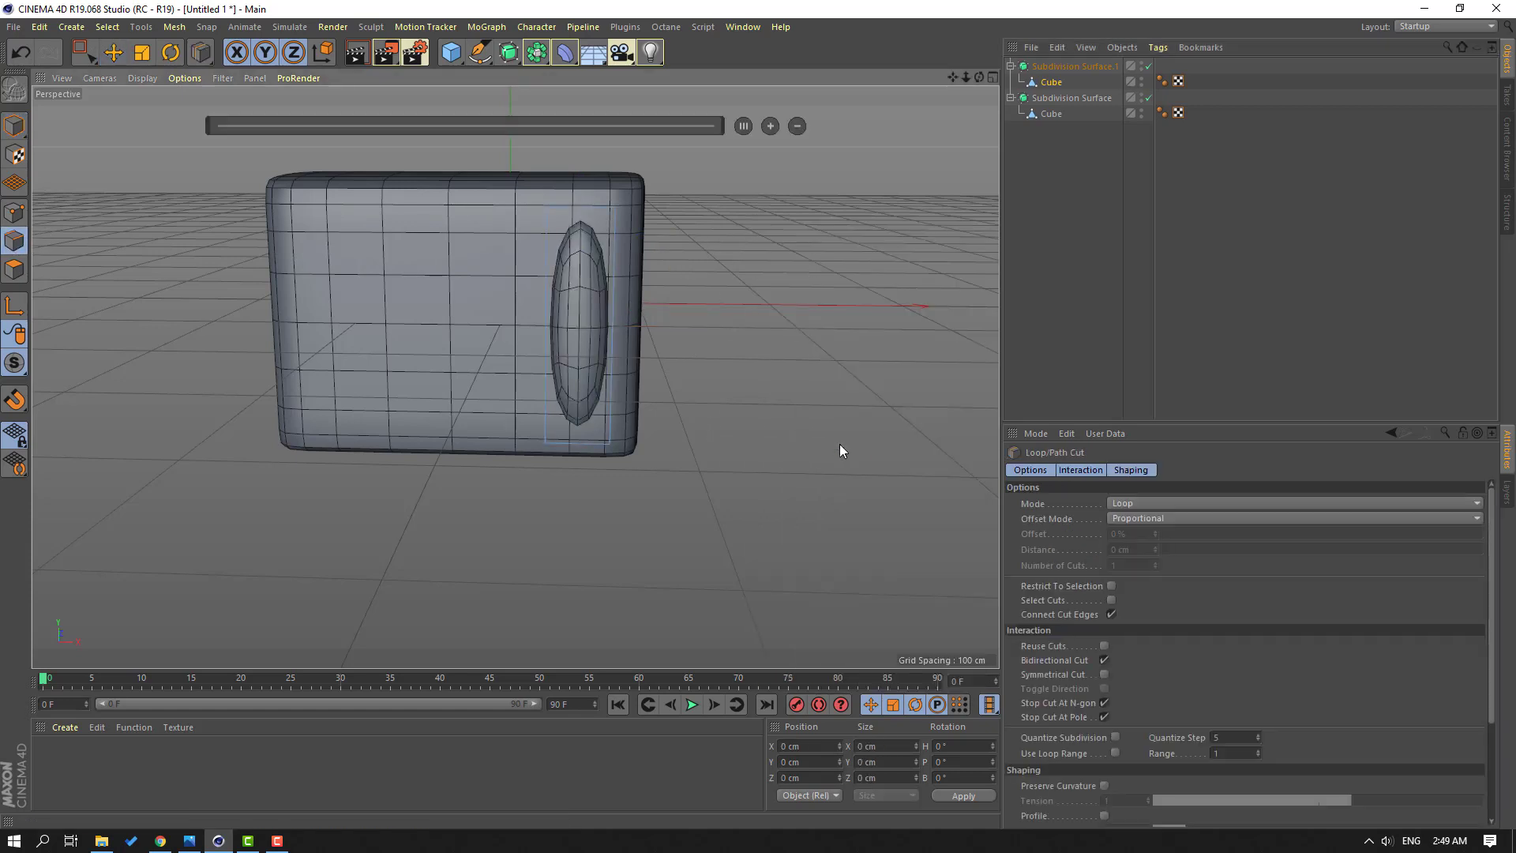
pyautogui.keyDown('alt'); pyautogui.moveTo(638, 232); pyautogui.dragTo(630, 215); pyautogui.keyUp('alt')
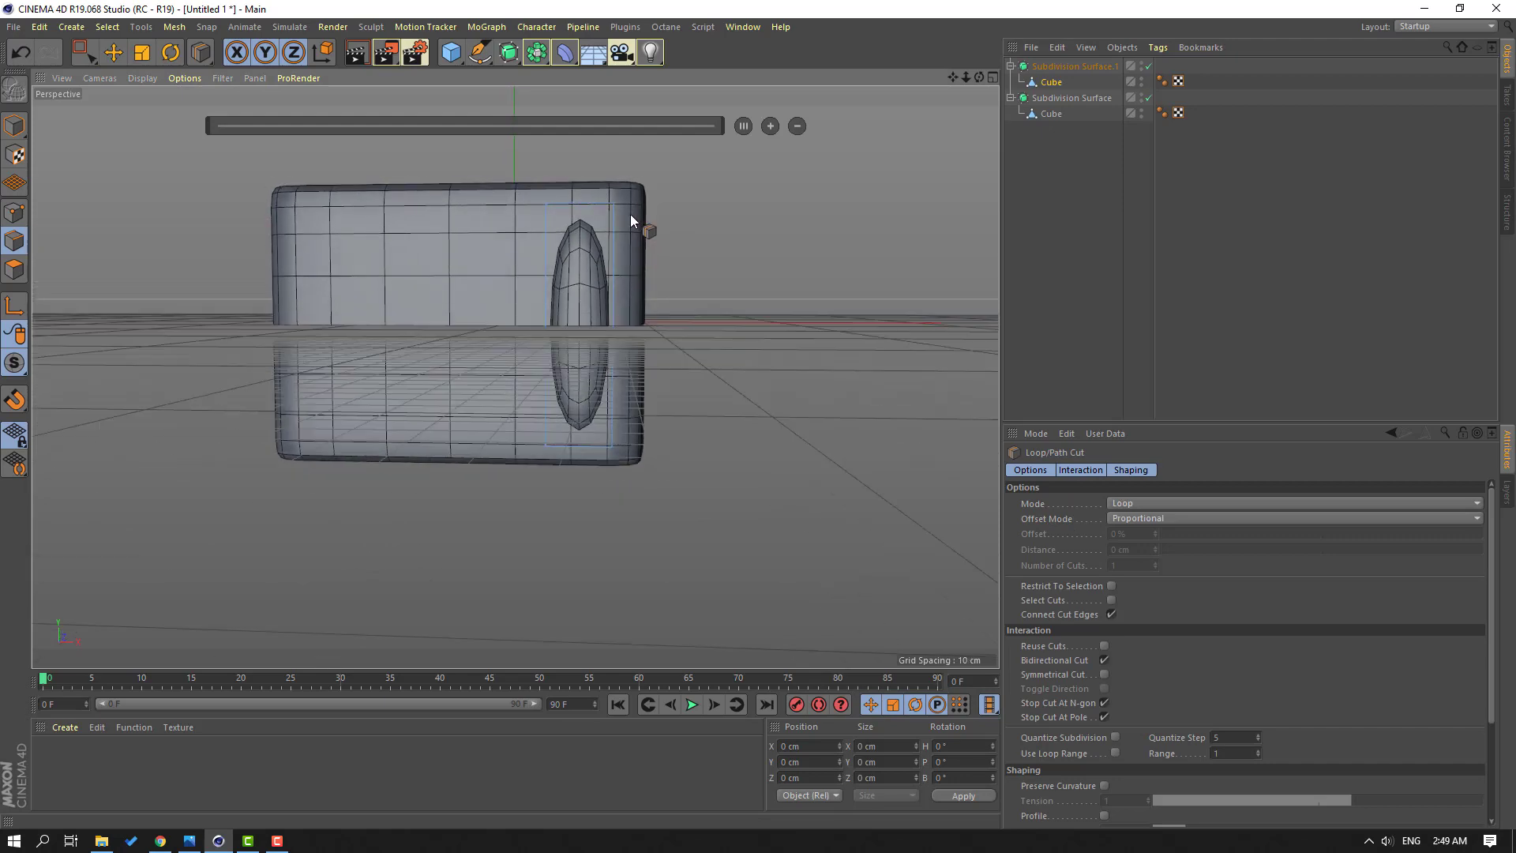
pyautogui.click(614, 210)
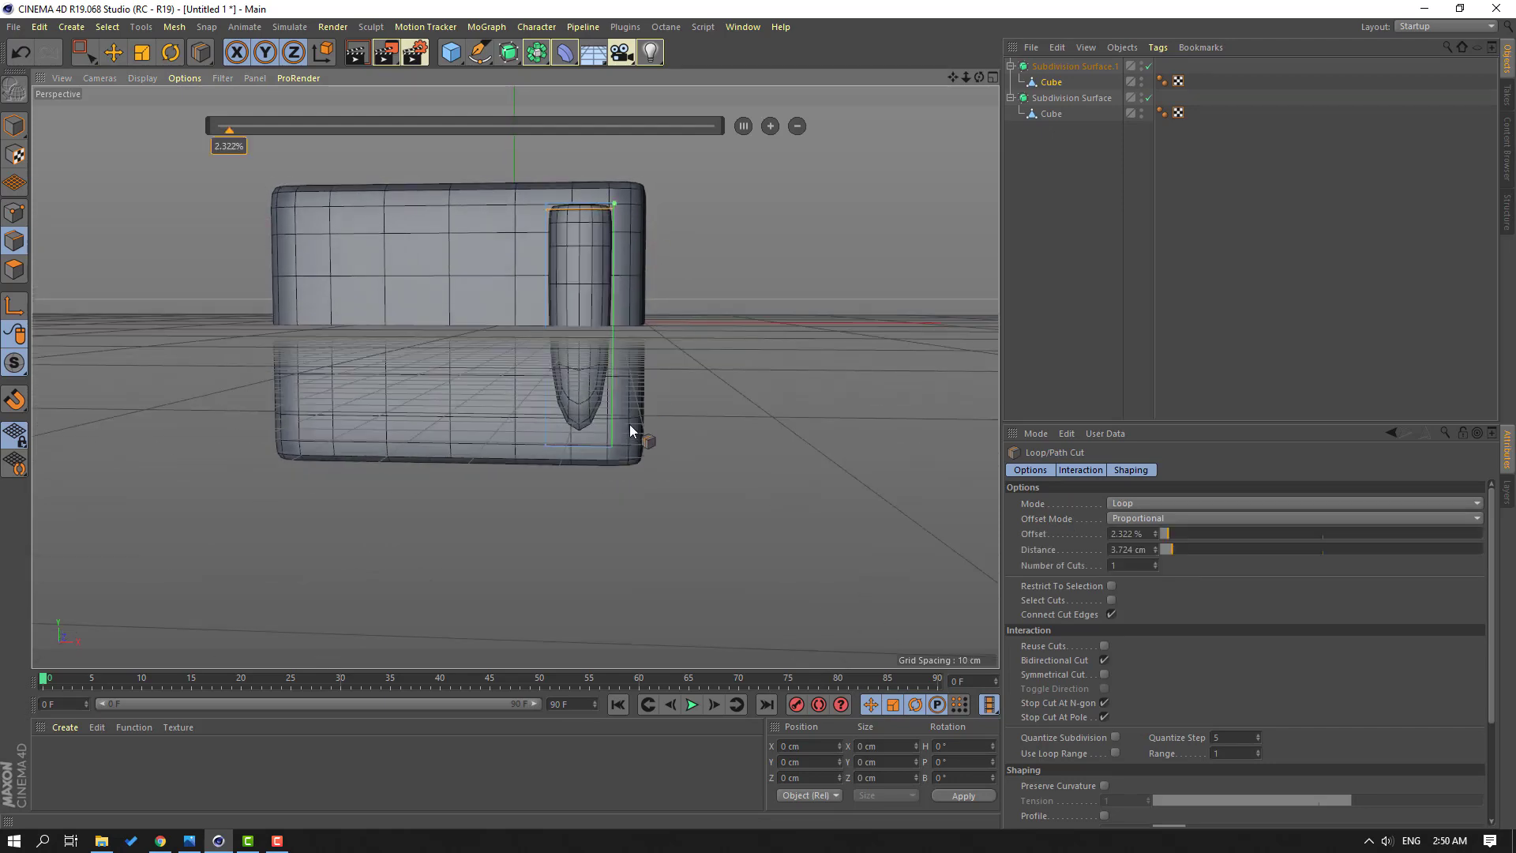
pyautogui.click(610, 439)
pyautogui.keyDown('alt'); pyautogui.moveTo(654, 331); pyautogui.dragTo(692, 381); pyautogui.keyUp('alt')
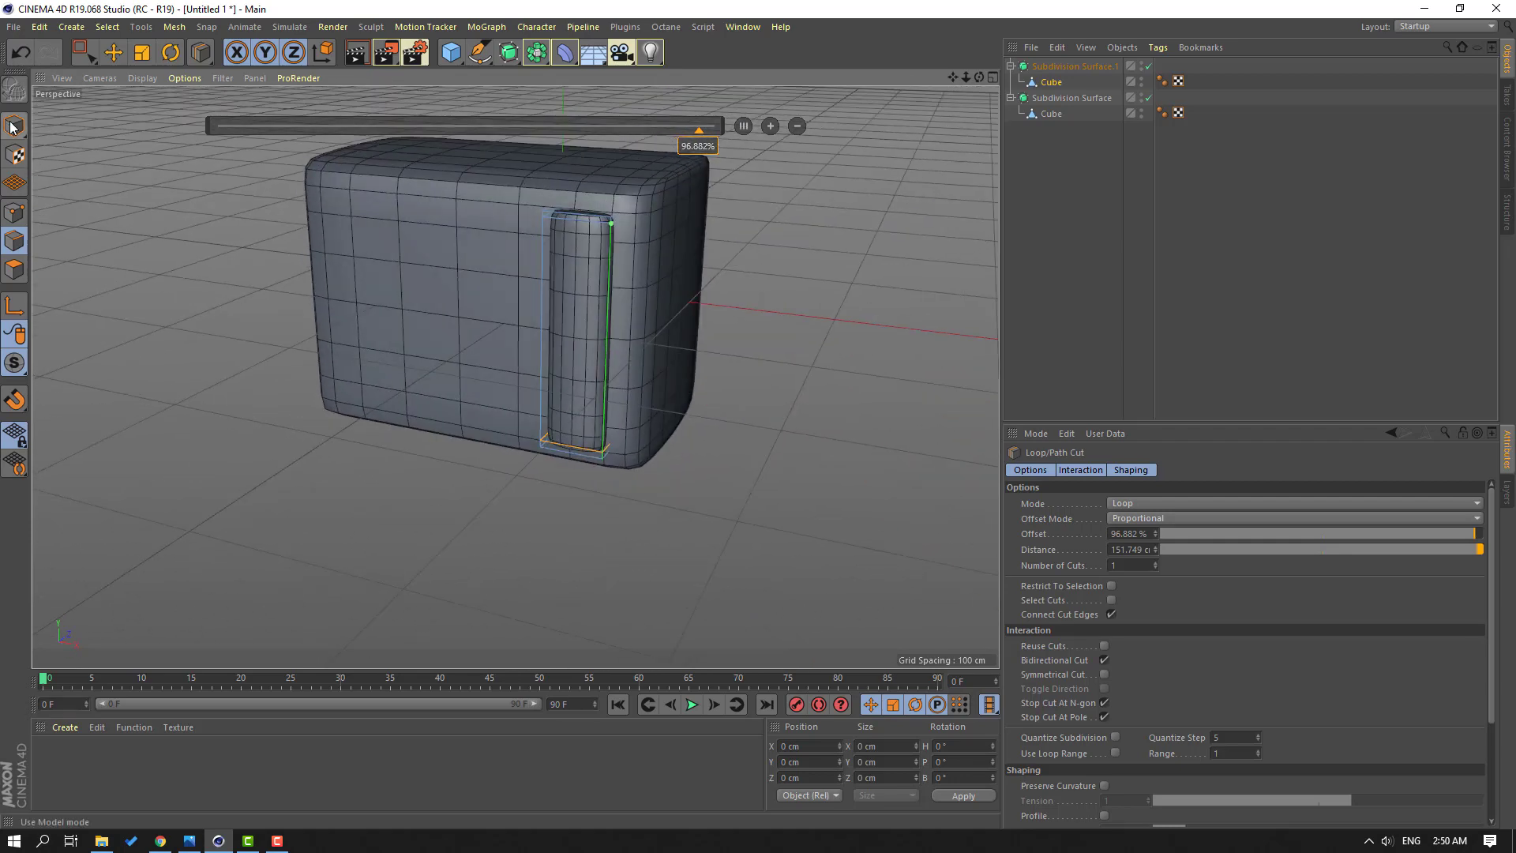
pyautogui.click(116, 54)
pyautogui.click(254, 380)
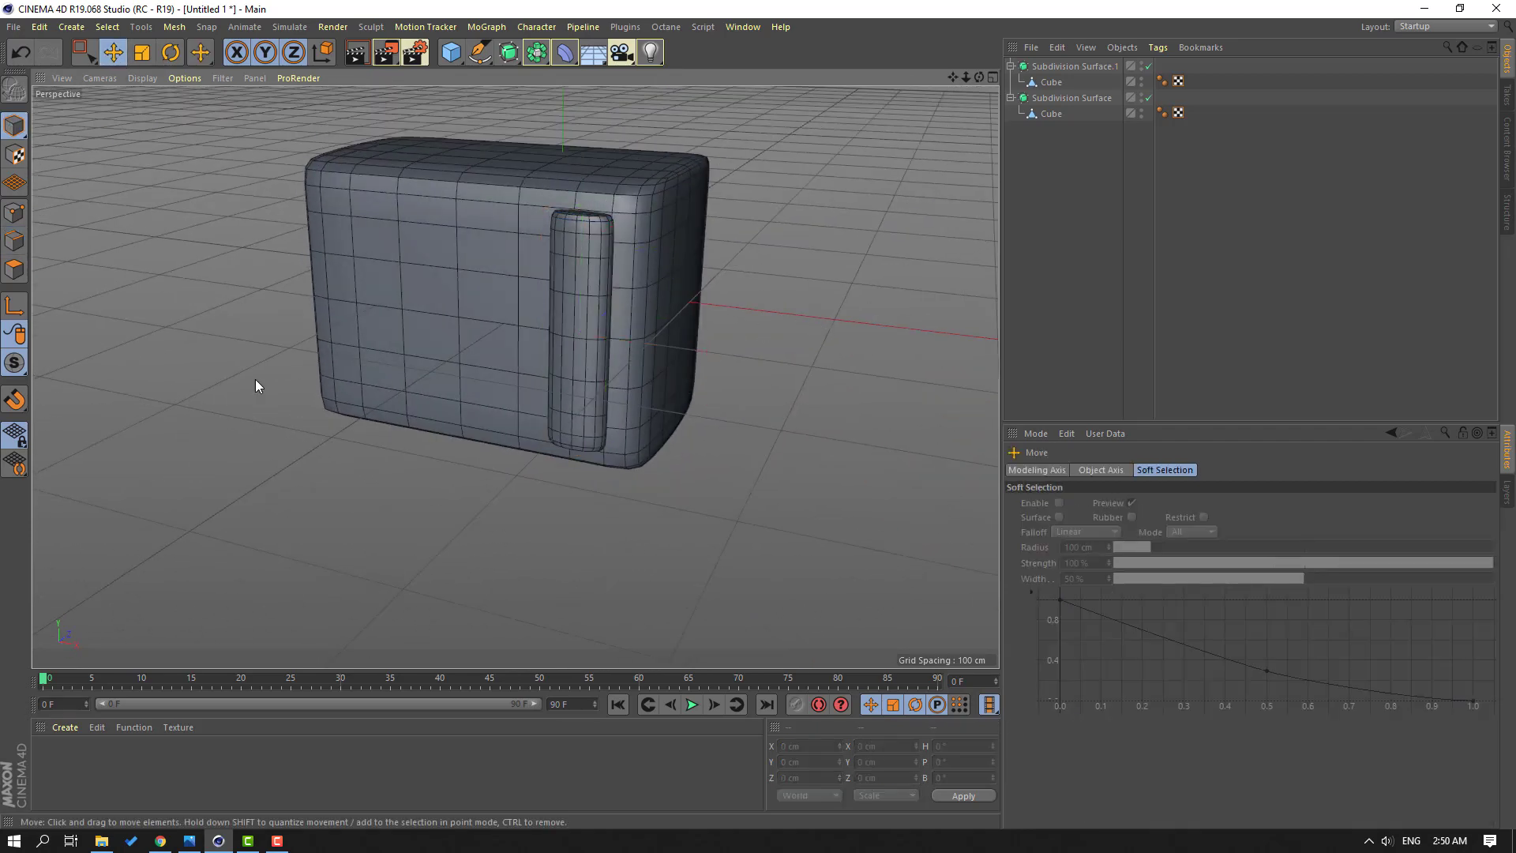
# Step: Move the front panel's Subdivision Surface forward along Z to about -94.7 cm, clear of the body
pyautogui.keyDown('alt'); pyautogui.moveTo(255, 379); pyautogui.dragTo(695, 213); pyautogui.keyUp('alt')
pyautogui.click(1058, 67)
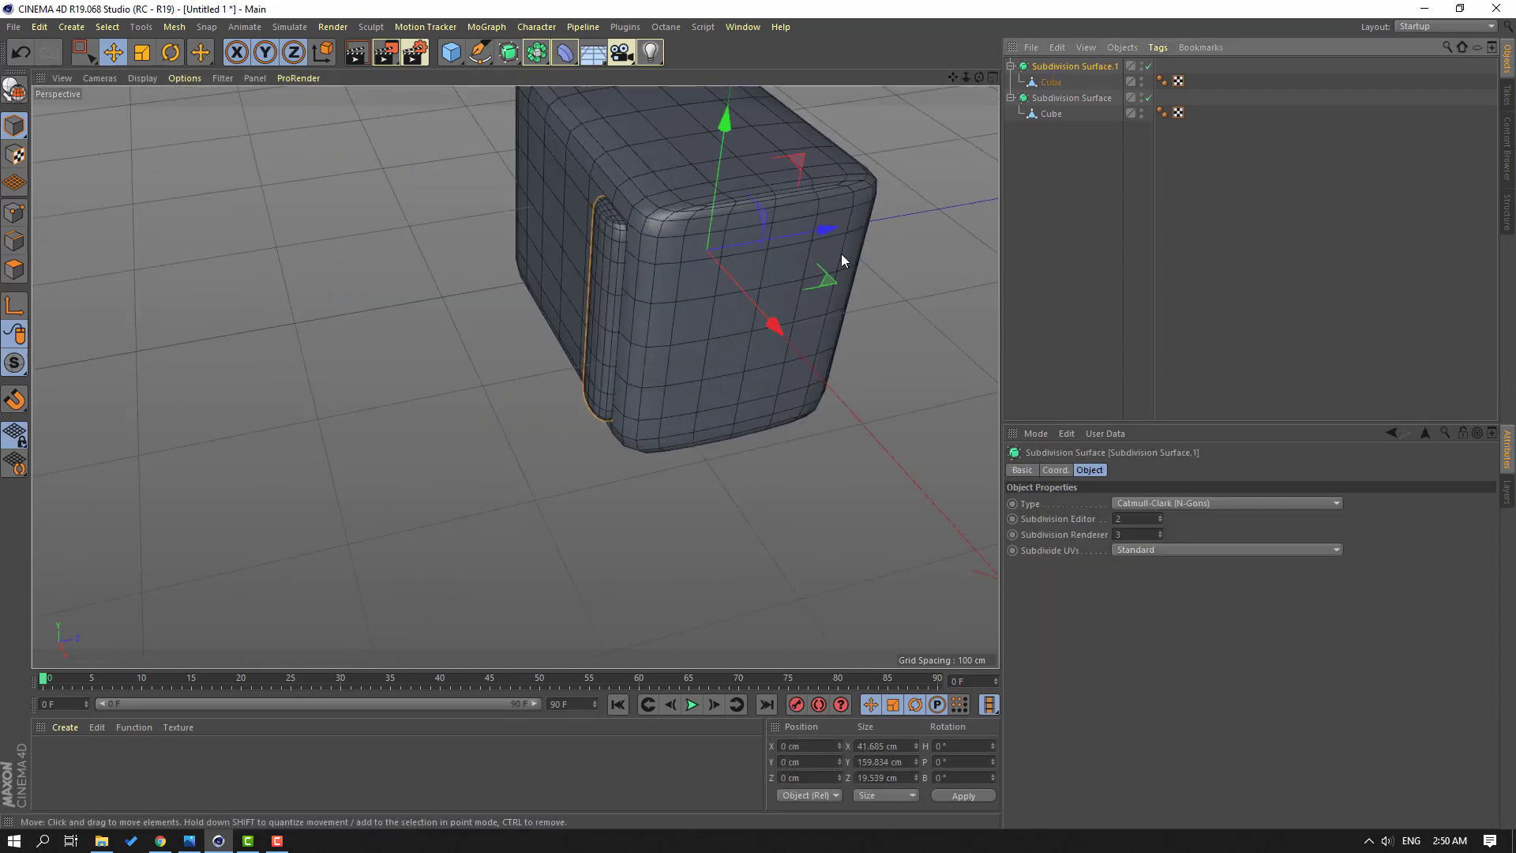
pyautogui.moveTo(822, 234); pyautogui.dragTo(495, 244)
pyautogui.scroll(5, 514, 249)
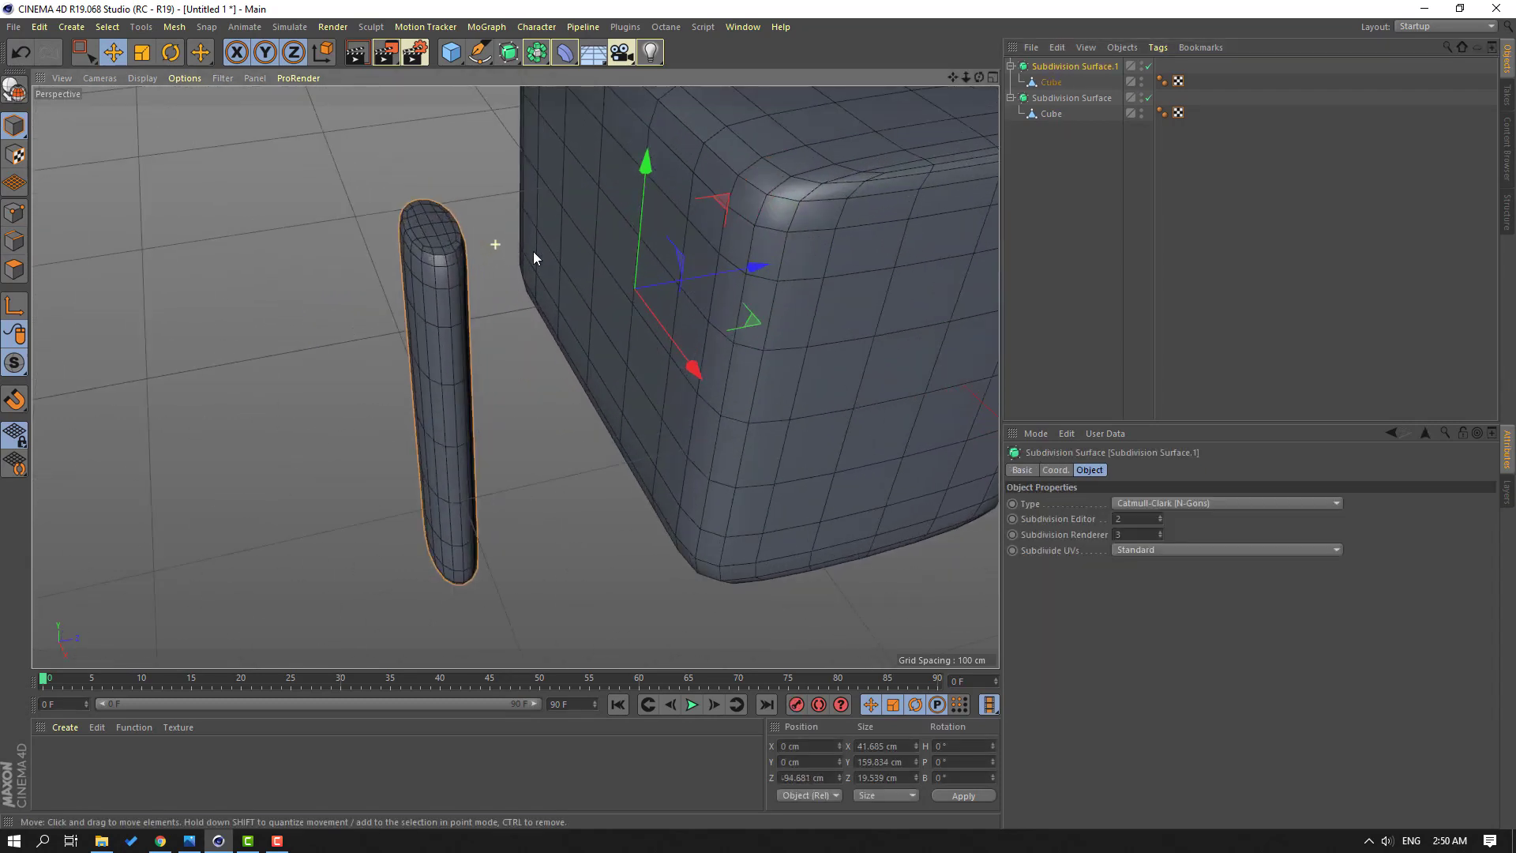
# Step: Add two vertical loop cuts to the panel cube, one near each side edge, with offsets of about 7.1% and 10.7%
pyautogui.click(14, 241)
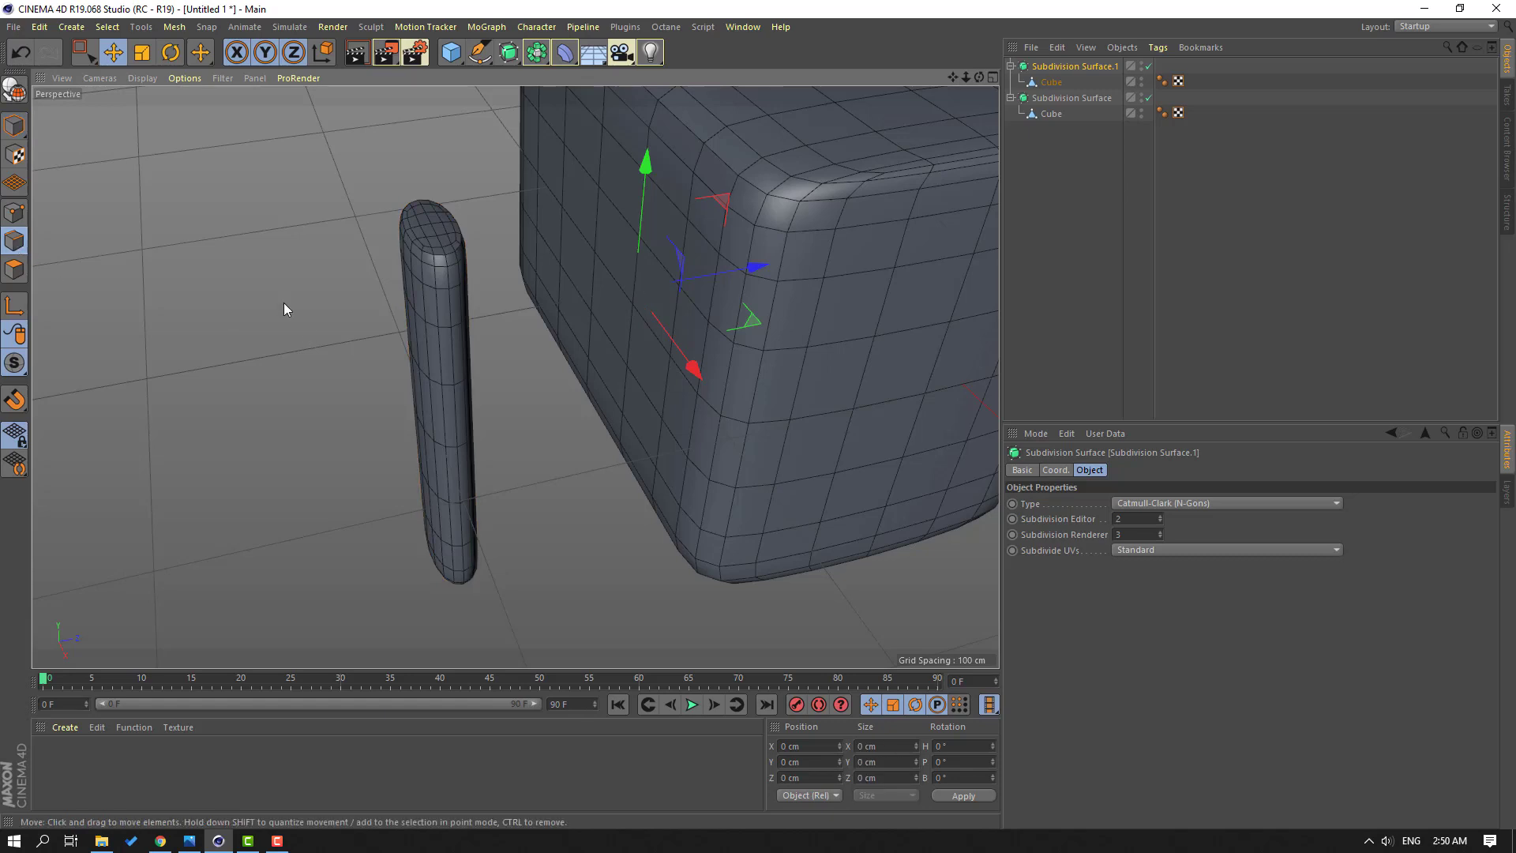
pyautogui.click(1050, 82)
pyautogui.rightClick(226, 247)
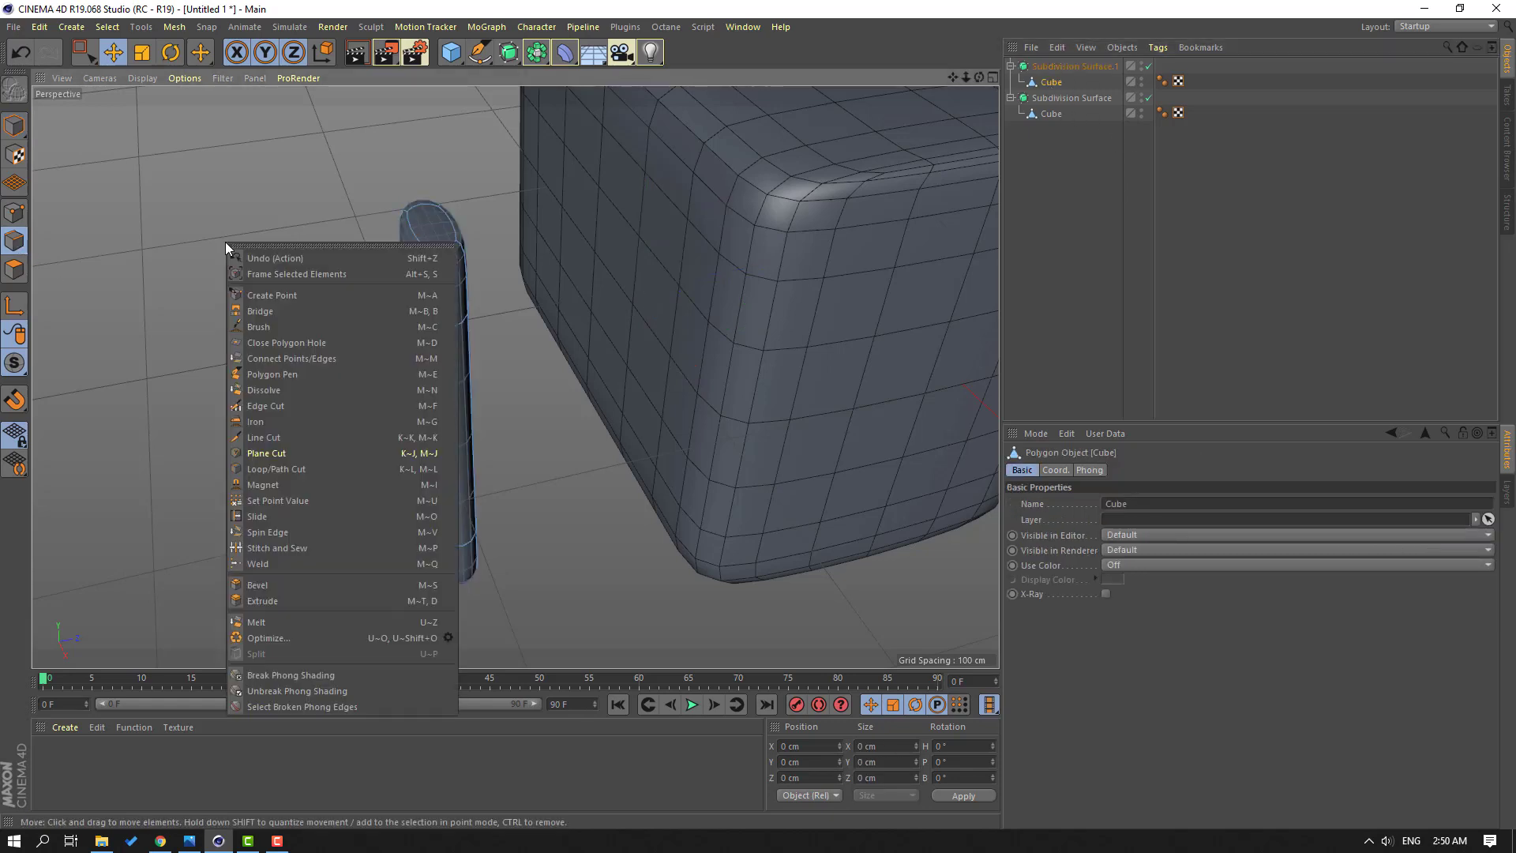
pyautogui.click(257, 471)
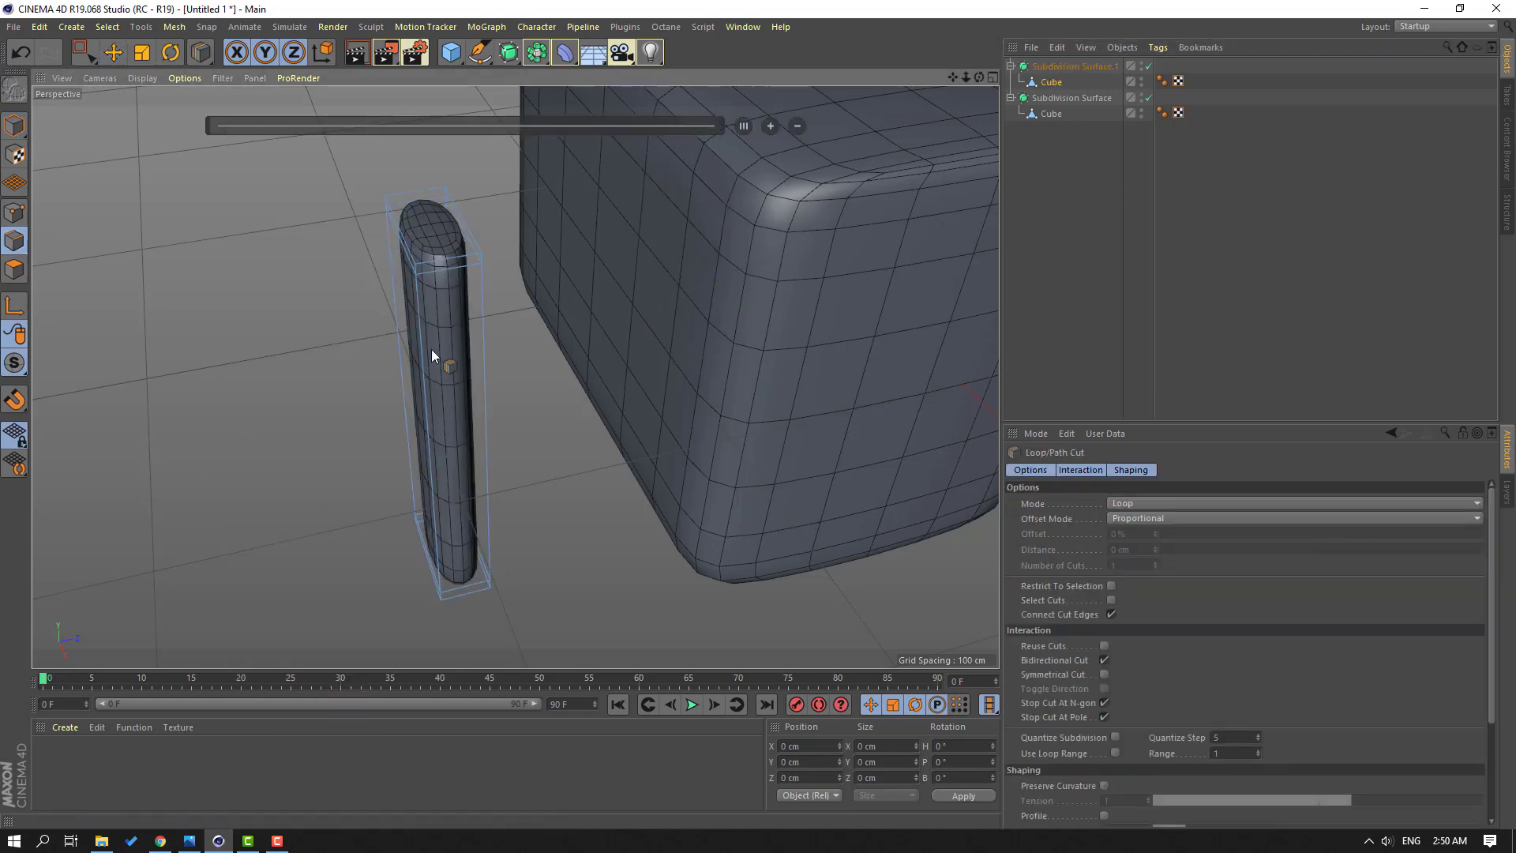
pyautogui.keyDown('alt'); pyautogui.moveTo(284, 360); pyautogui.dragTo(514, 307); pyautogui.keyUp('alt')
pyautogui.click(439, 306)
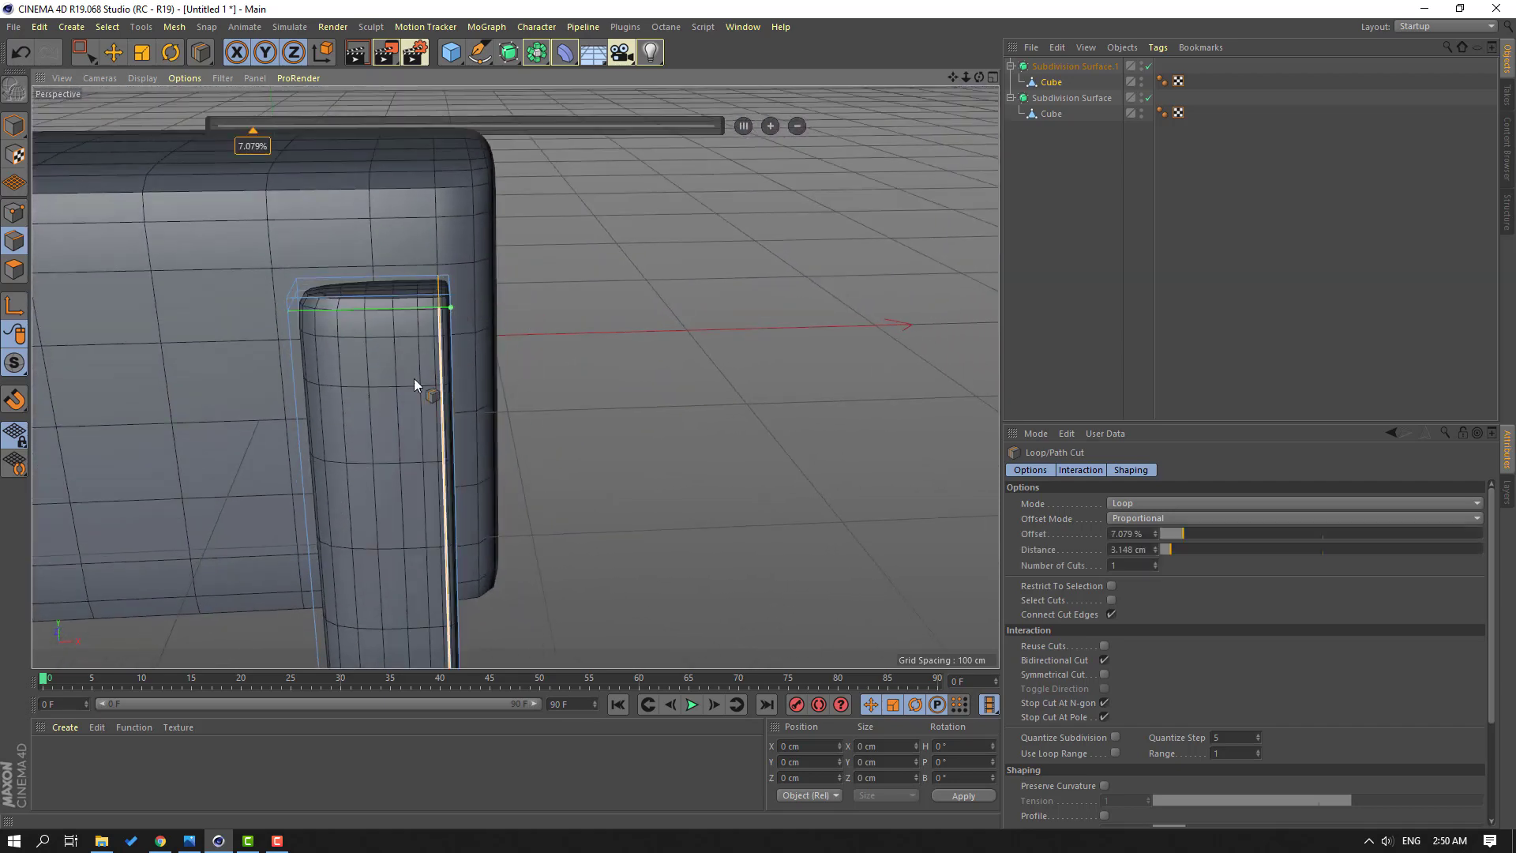
pyautogui.keyDown('alt'); pyautogui.moveTo(305, 313); pyautogui.dragTo(344, 390); pyautogui.keyUp('alt')
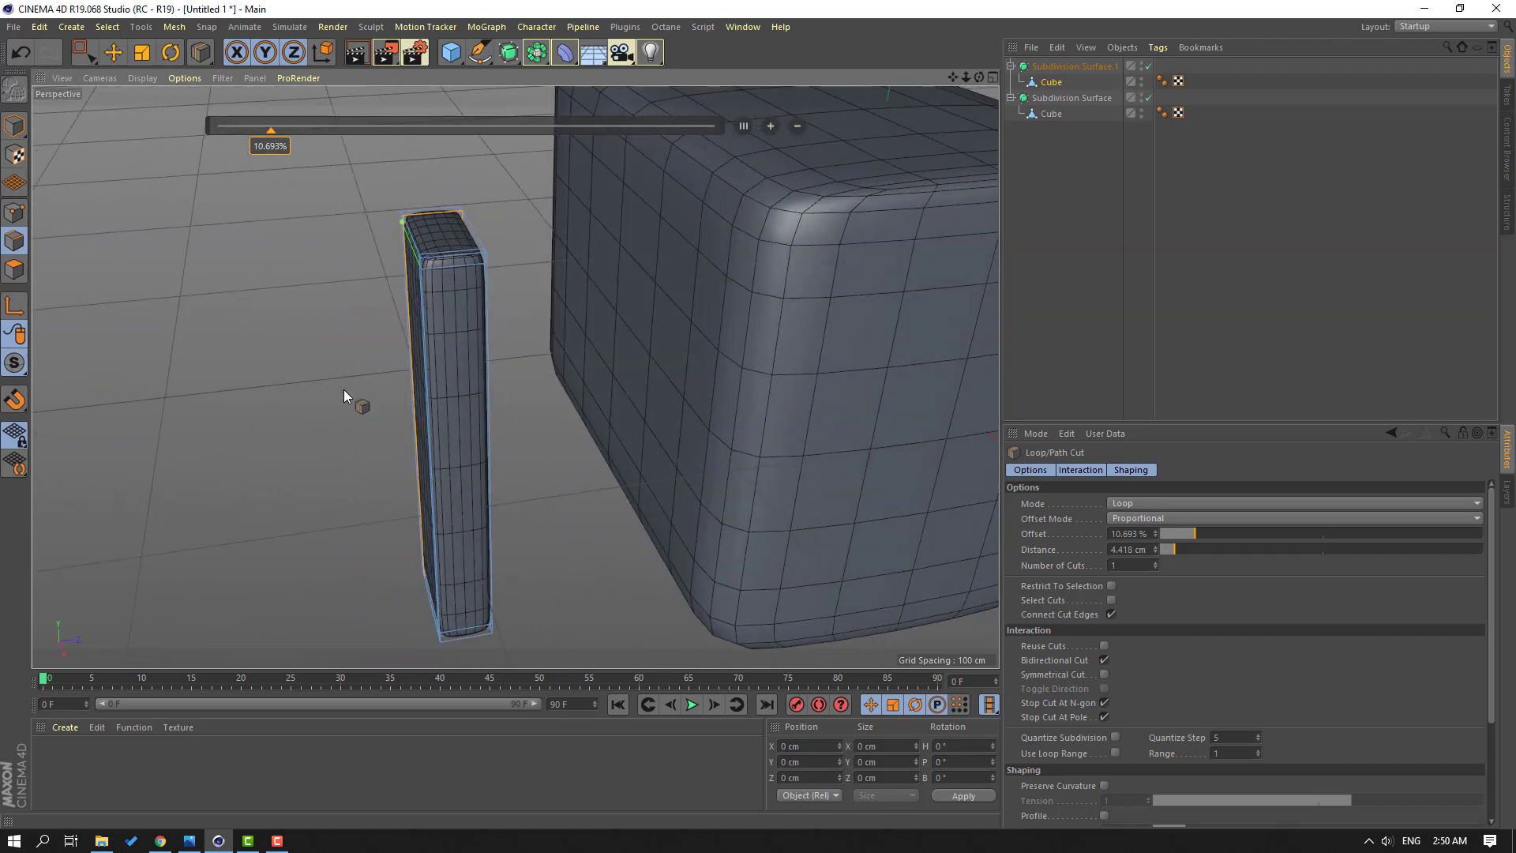
# Step: Thin the panel cube to about 9 cm in Z, move it back against the body's front at about Z -6.3 cm, and deselect it
pyautogui.click(15, 125)
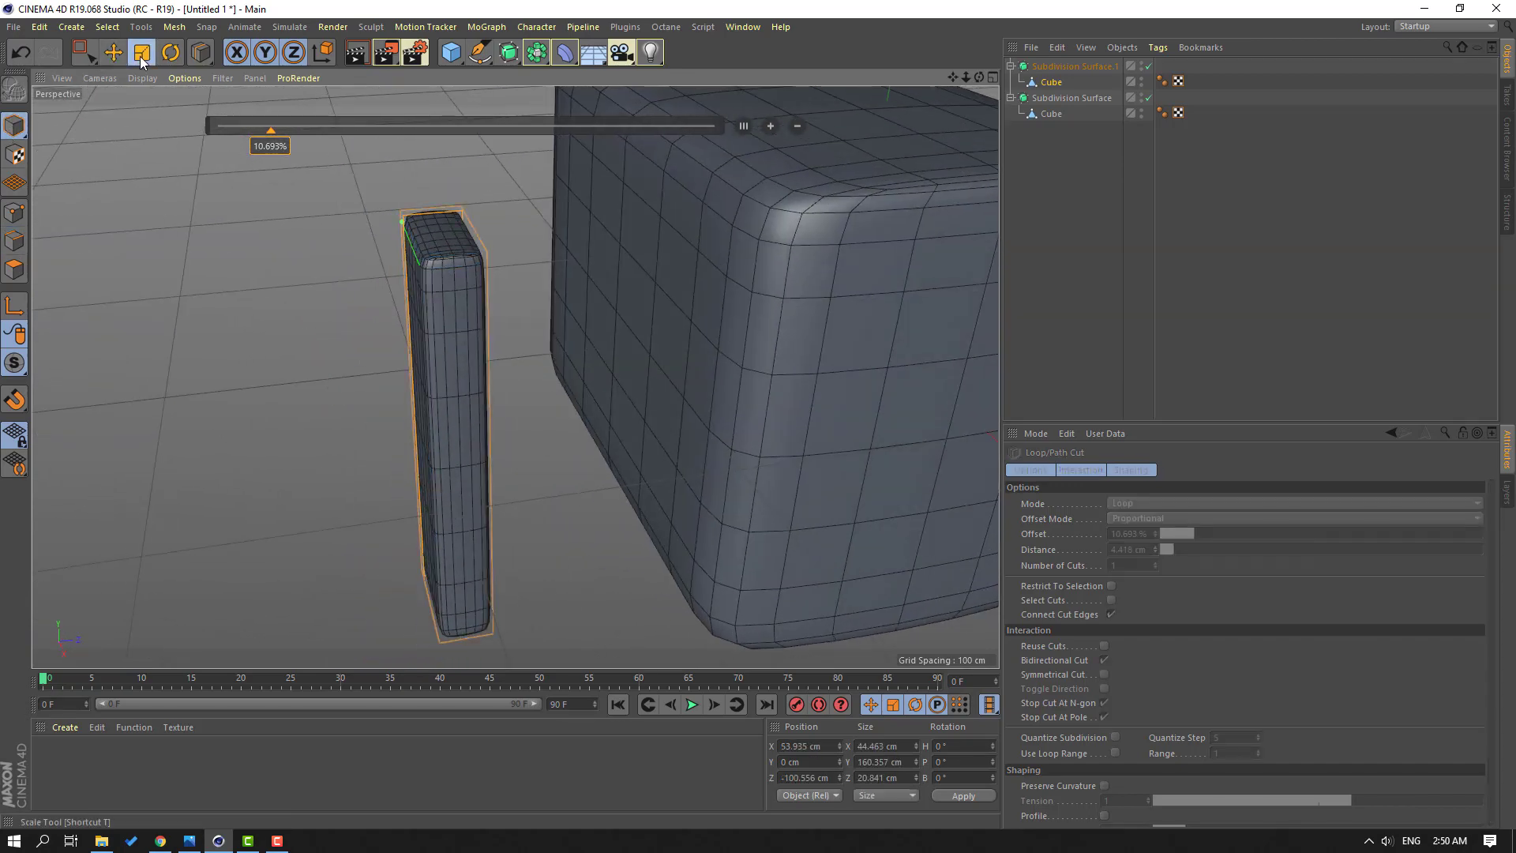
pyautogui.click(140, 55)
pyautogui.moveTo(428, 429); pyautogui.dragTo(755, 423)
pyautogui.click(115, 55)
pyautogui.click(376, 339)
pyautogui.keyDown('alt'); pyautogui.moveTo(515, 378); pyautogui.dragTo(250, 488); pyautogui.keyUp('alt')
pyautogui.keyDown('alt'); pyautogui.moveTo(249, 488); pyautogui.dragTo(747, 310, button='middle'); pyautogui.keyUp('alt')
pyautogui.scroll(-3, 746, 310)
pyautogui.keyDown('alt'); pyautogui.moveTo(747, 327); pyautogui.dragTo(728, 363); pyautogui.keyUp('alt')
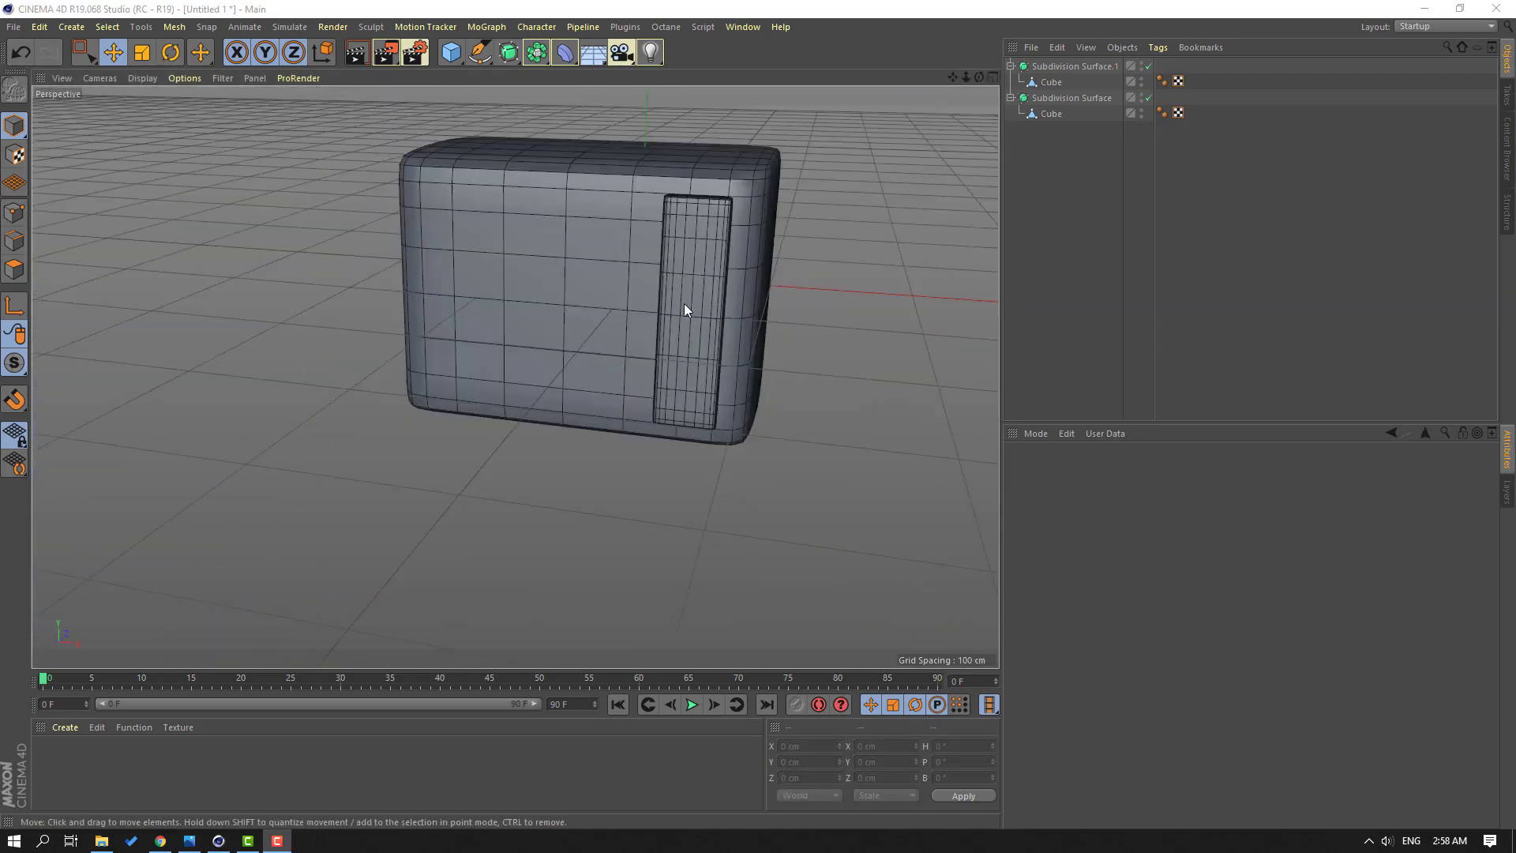
# Step: Duplicate the front panel's Subdivision Surface along X to about -137 cm, on the left part of the body's front, and expand the copy's hierarchy
pyautogui.click(1057, 69)
pyautogui.click(1011, 66)
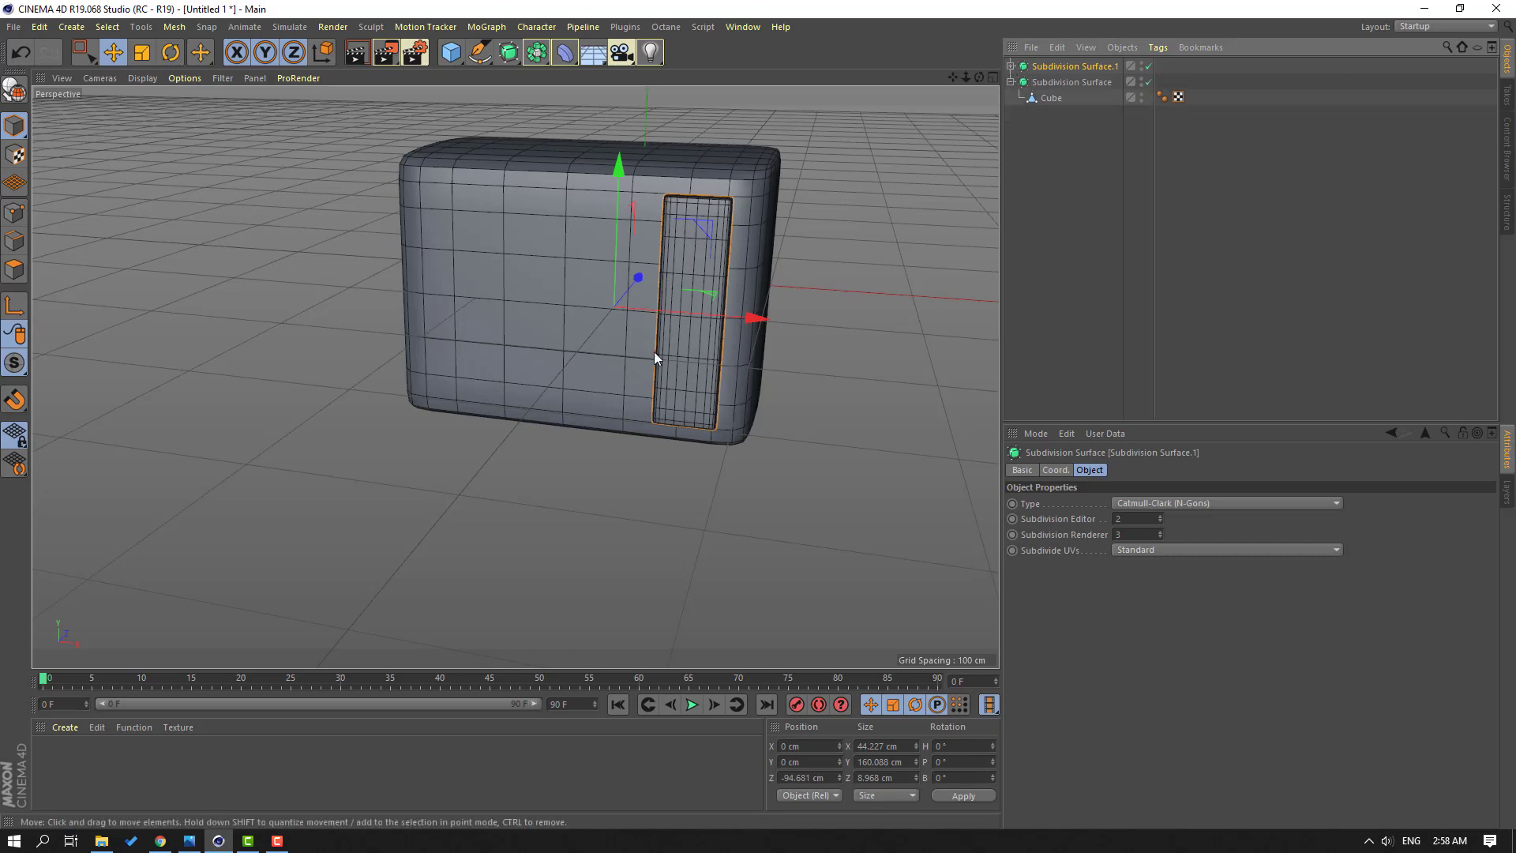
pyautogui.keyDown('ctrl'); pyautogui.moveTo(744, 326); pyautogui.dragTo(552, 318); pyautogui.keyUp('ctrl')
pyautogui.click(1010, 67)
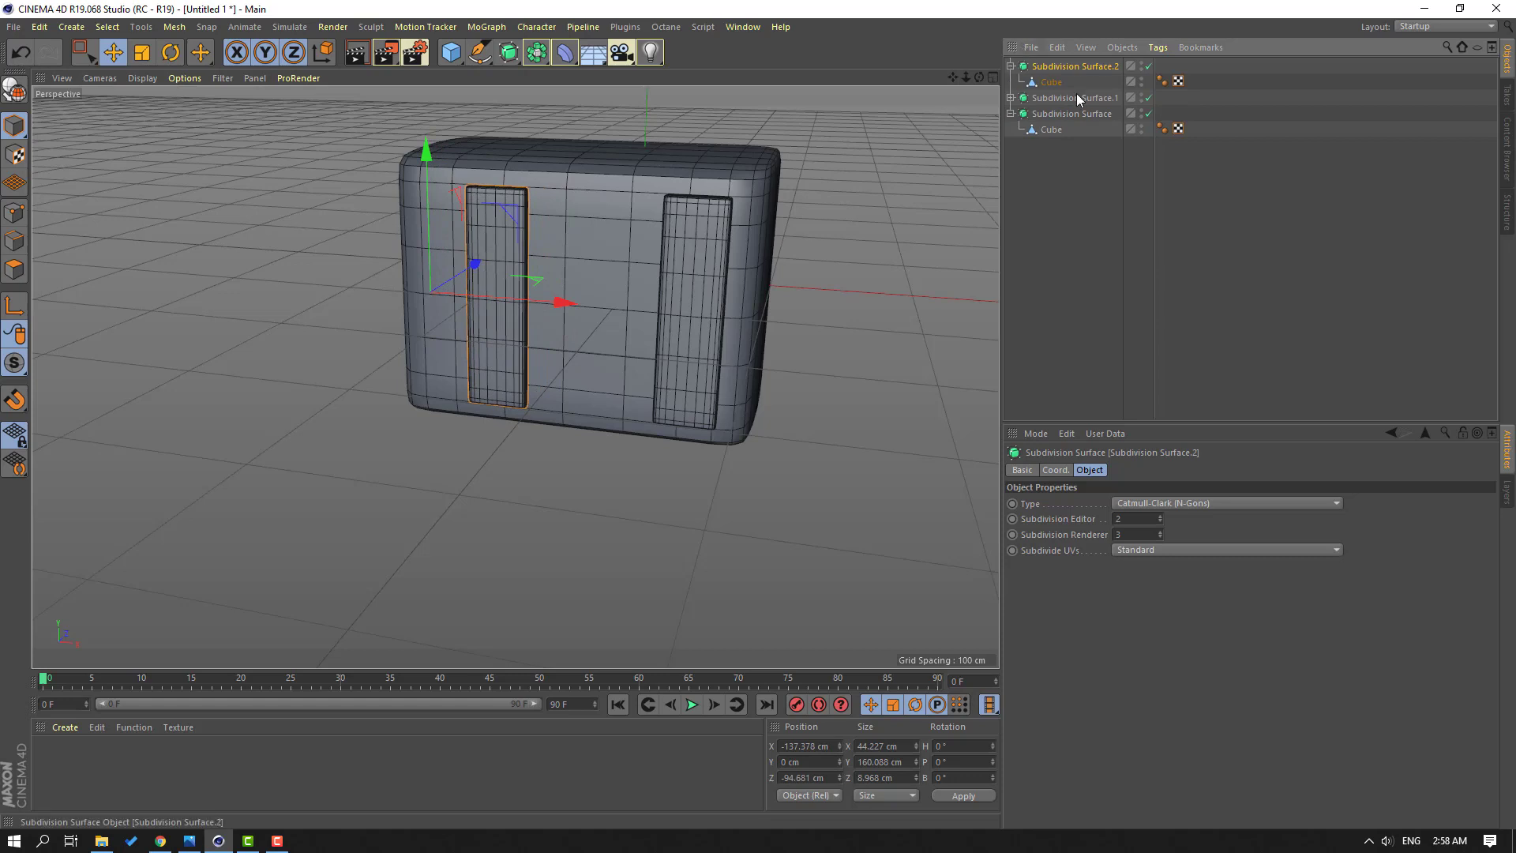
# Step: Widen the copied panel cube to about 161 cm by moving its right and left side points outward along X
pyautogui.click(1052, 84)
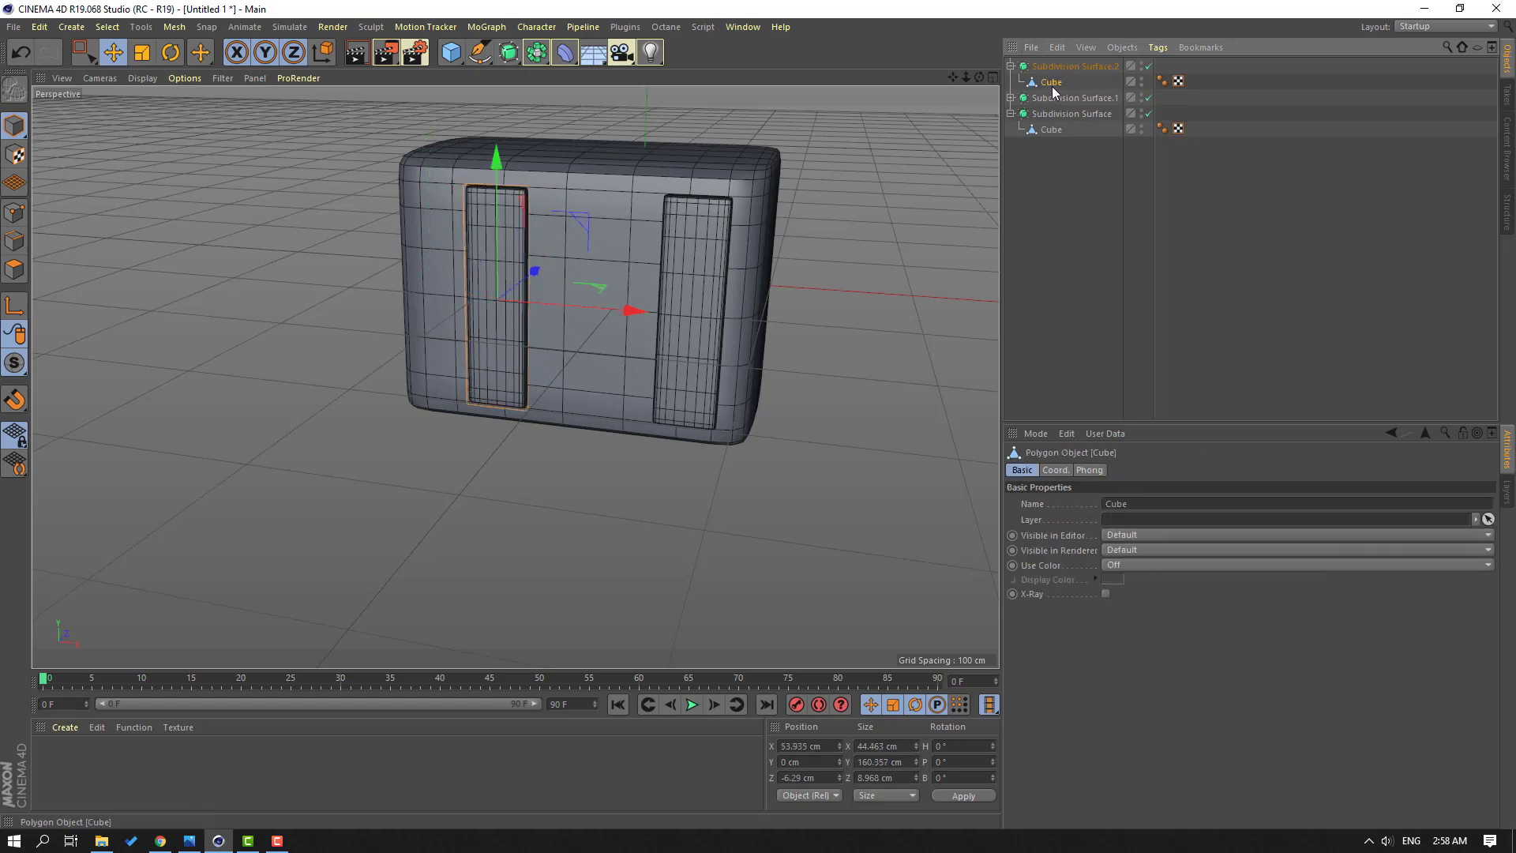
pyautogui.keyDown('alt'); pyautogui.moveTo(441, 370); pyautogui.dragTo(456, 353); pyautogui.keyUp('alt')
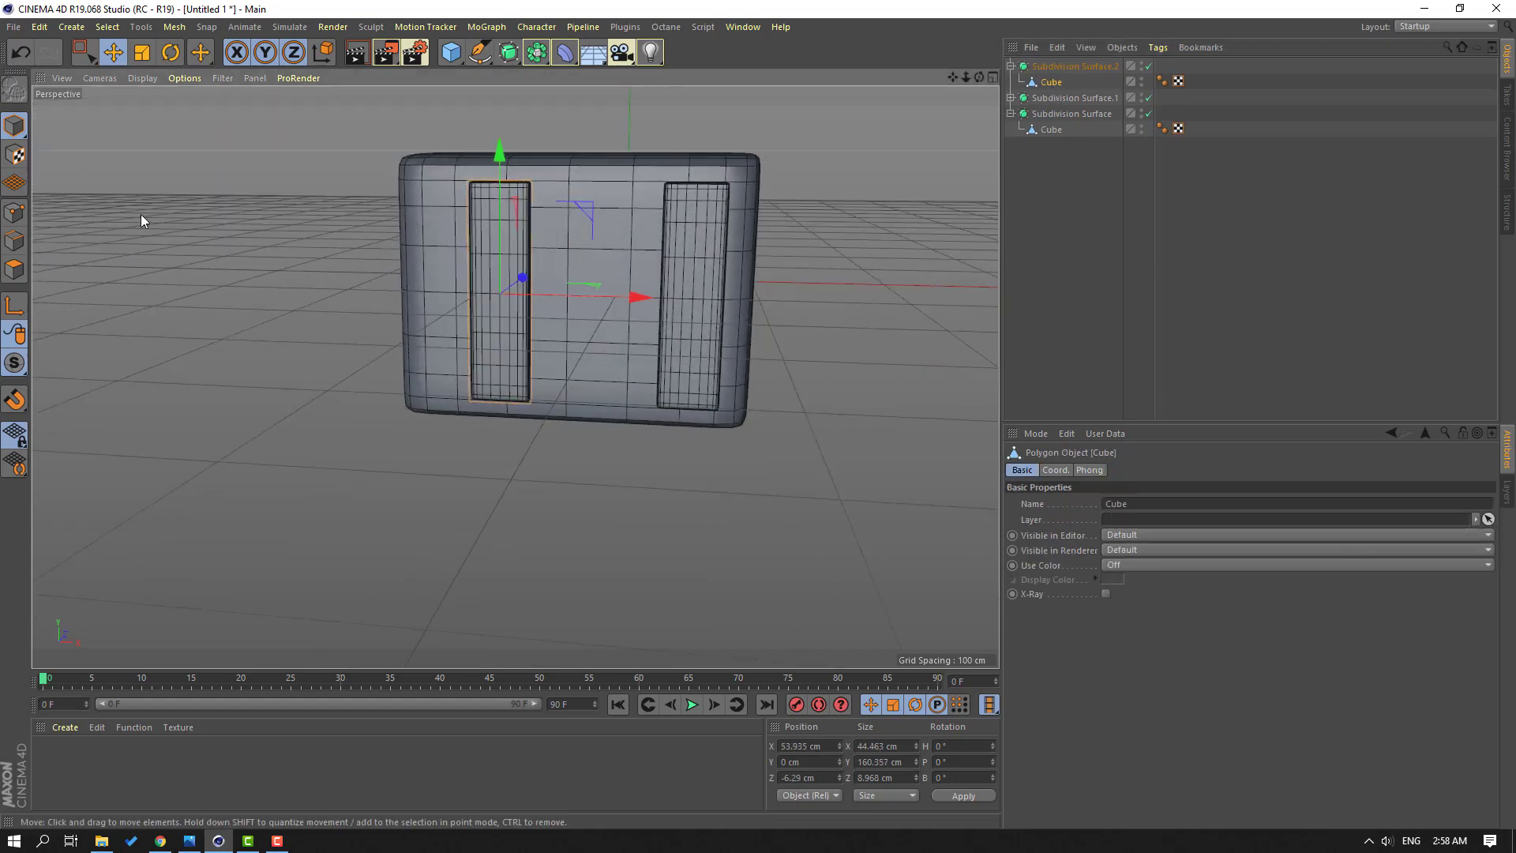
pyautogui.click(13, 215)
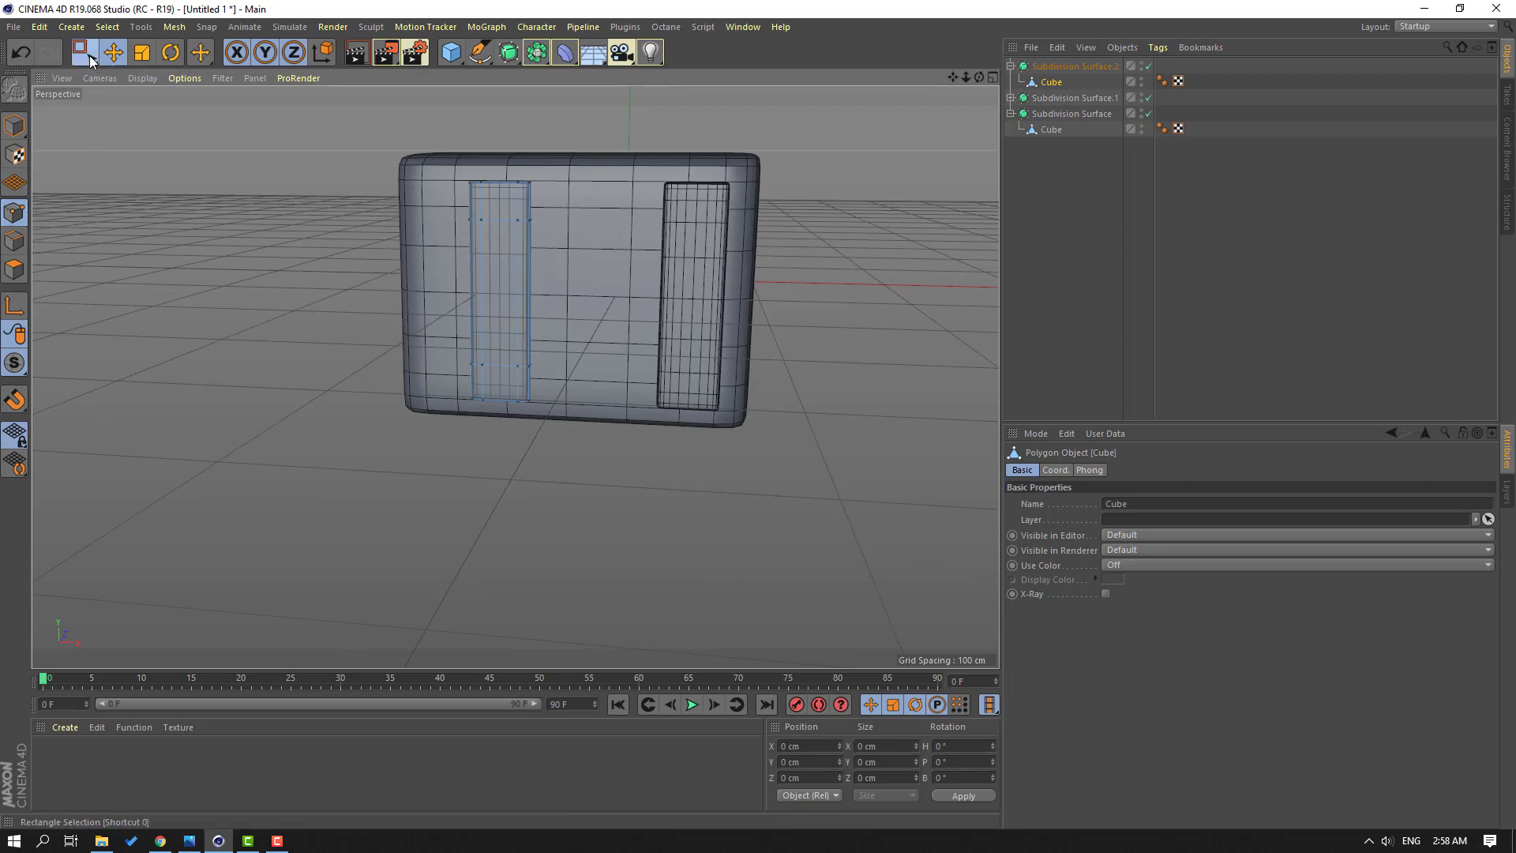
pyautogui.click(88, 55)
pyautogui.click(152, 104)
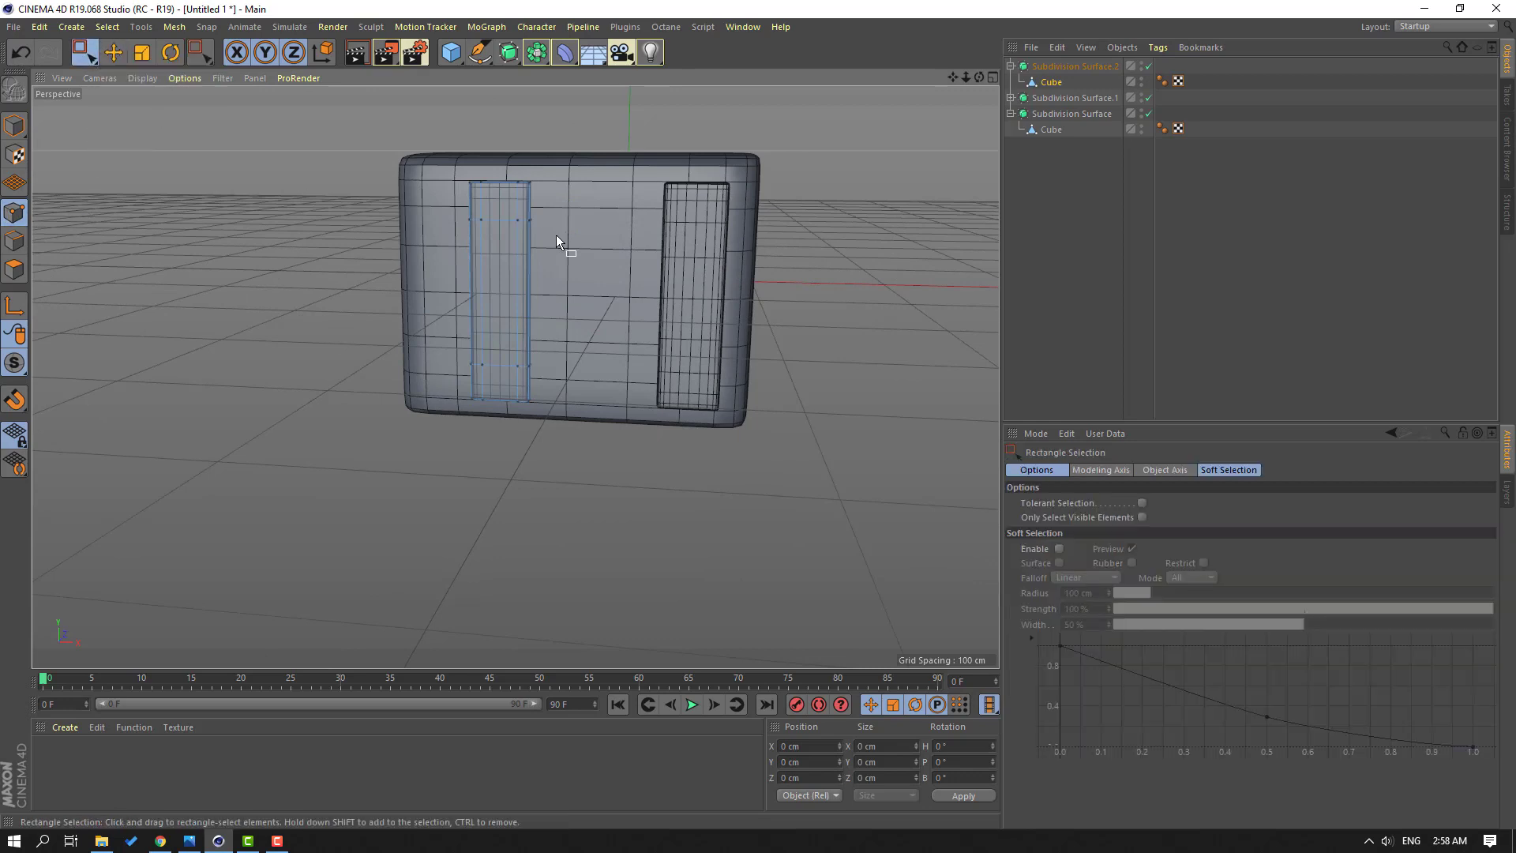
pyautogui.scroll(2, 552, 237)
pyautogui.moveTo(557, 403); pyautogui.dragTo(514, 450)
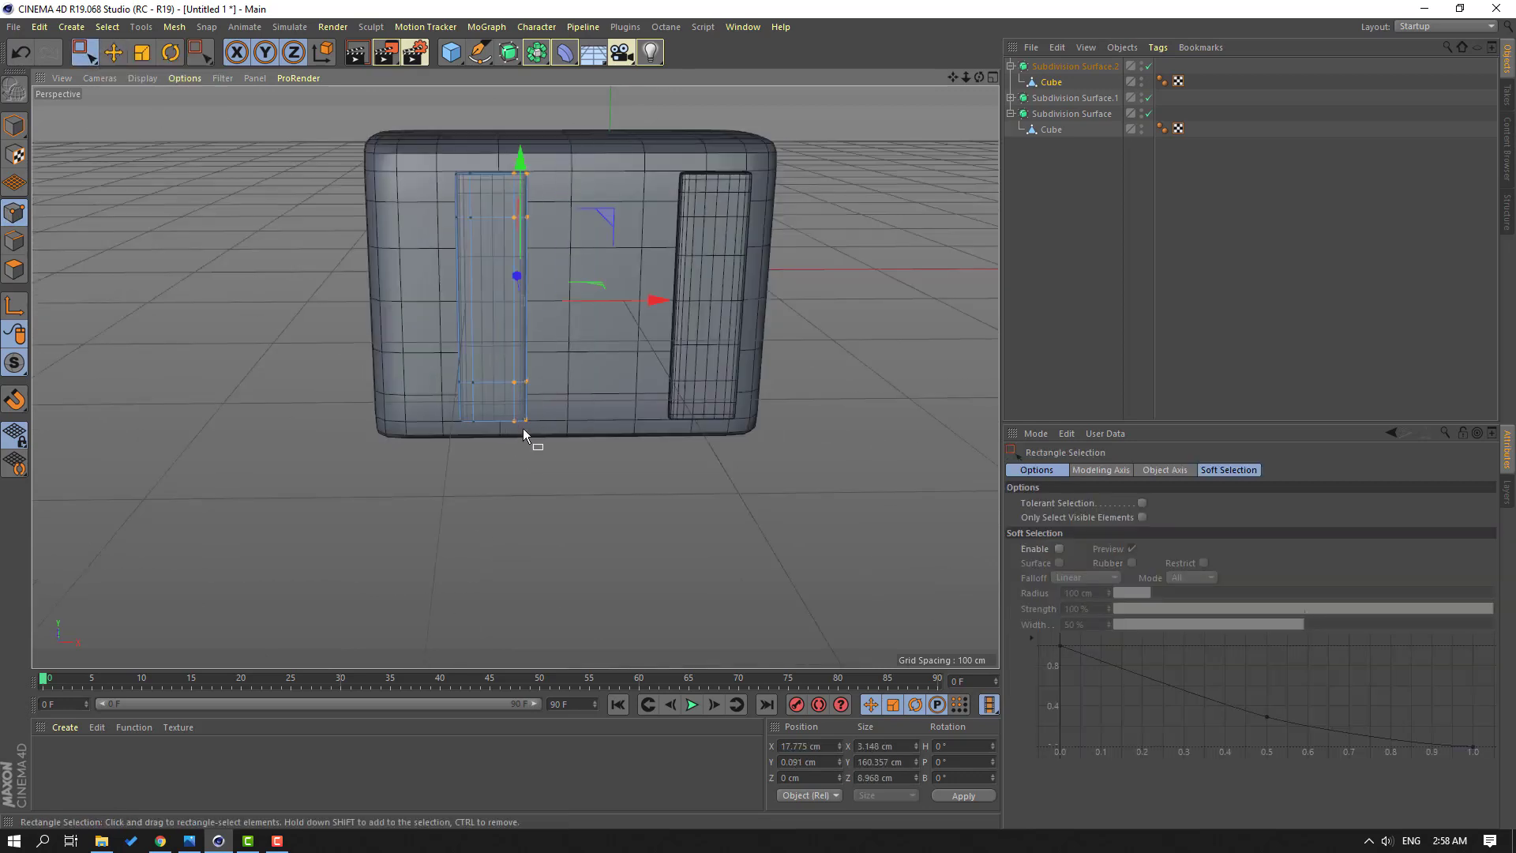
pyautogui.moveTo(609, 301); pyautogui.dragTo(739, 299)
pyautogui.moveTo(389, 141); pyautogui.dragTo(499, 419)
pyautogui.moveTo(608, 302); pyautogui.dragTo(555, 301)
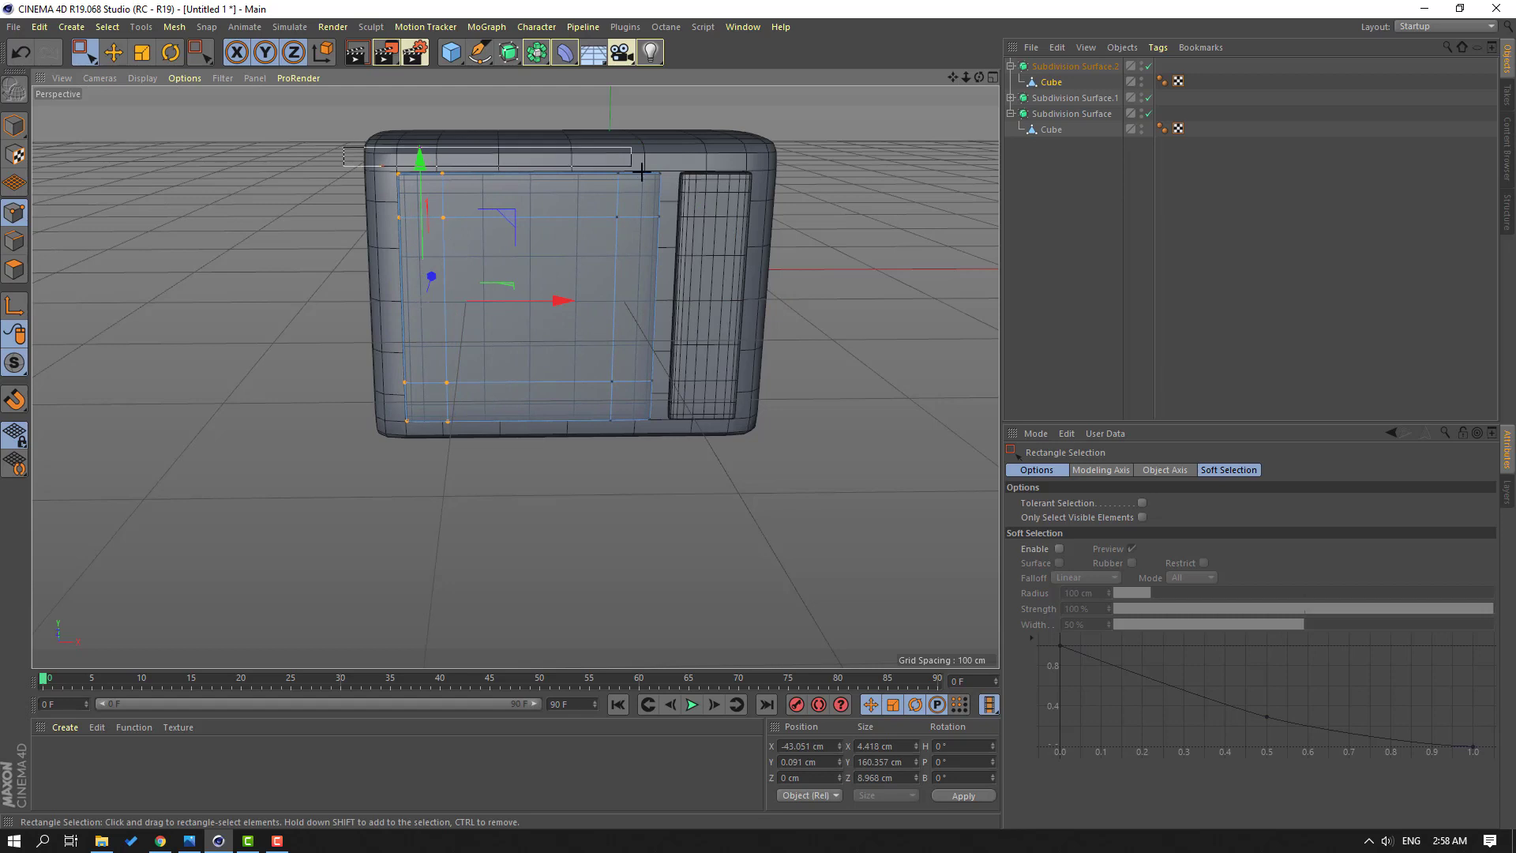
# Step: Raise the wide panel's top row of points along Y to about 83.3 cm
pyautogui.moveTo(642, 172); pyautogui.dragTo(685, 197)
pyautogui.keyDown('alt'); pyautogui.moveTo(493, 276); pyautogui.dragTo(490, 191); pyautogui.keyUp('alt')
pyautogui.moveTo(527, 124); pyautogui.dragTo(526, 116)
pyautogui.keyDown('alt'); pyautogui.moveTo(392, 328); pyautogui.dragTo(391, 345); pyautogui.keyUp('alt')
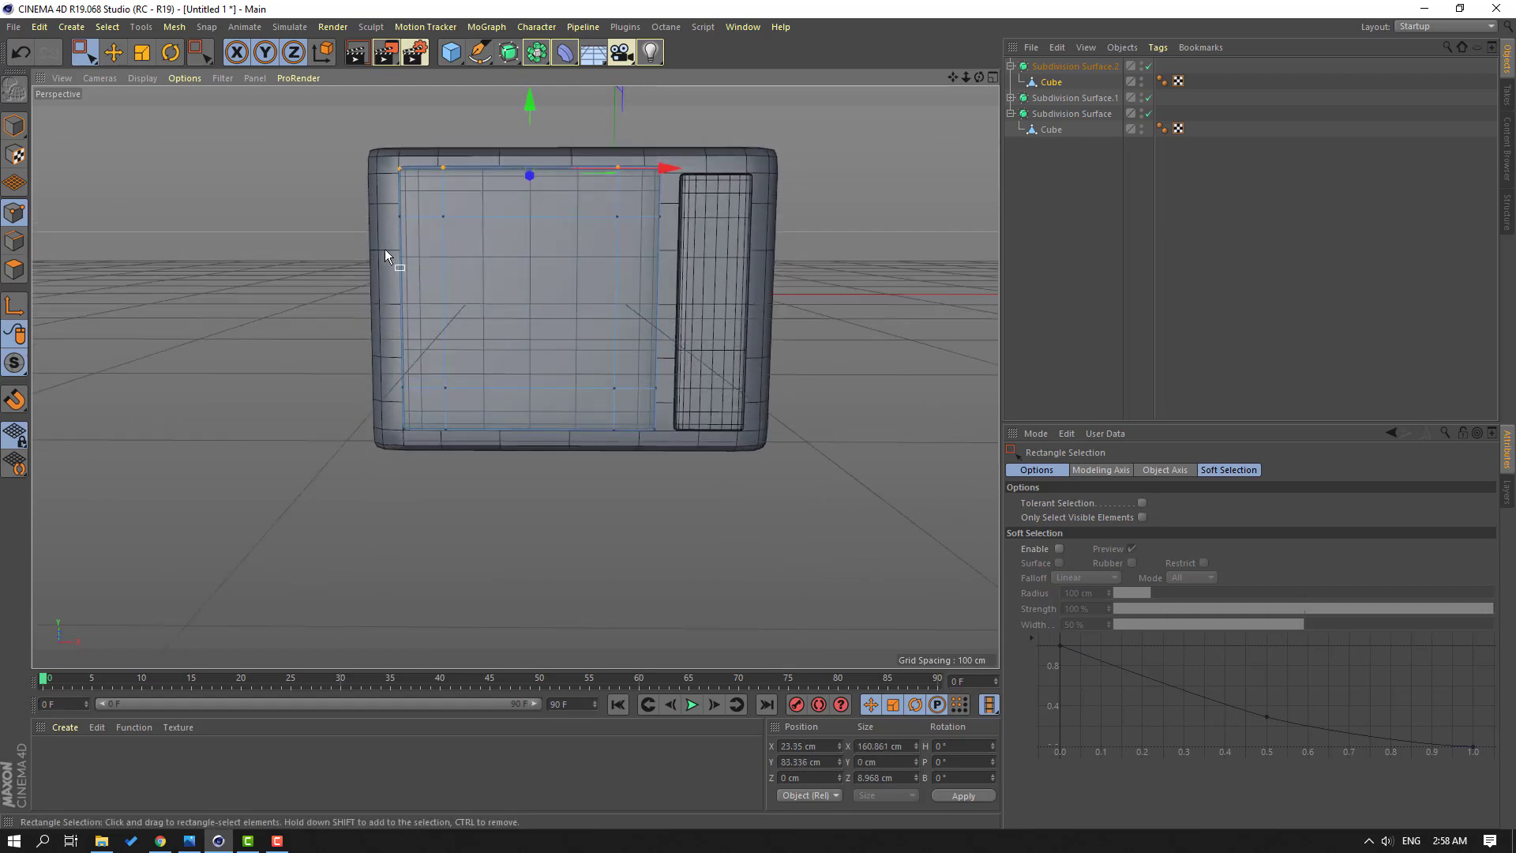
# Step: Move the wide panel's upper and lower inner point rows toward its middle, placing the lower row at about Y -36 cm
pyautogui.moveTo(336, 201); pyautogui.dragTo(654, 227)
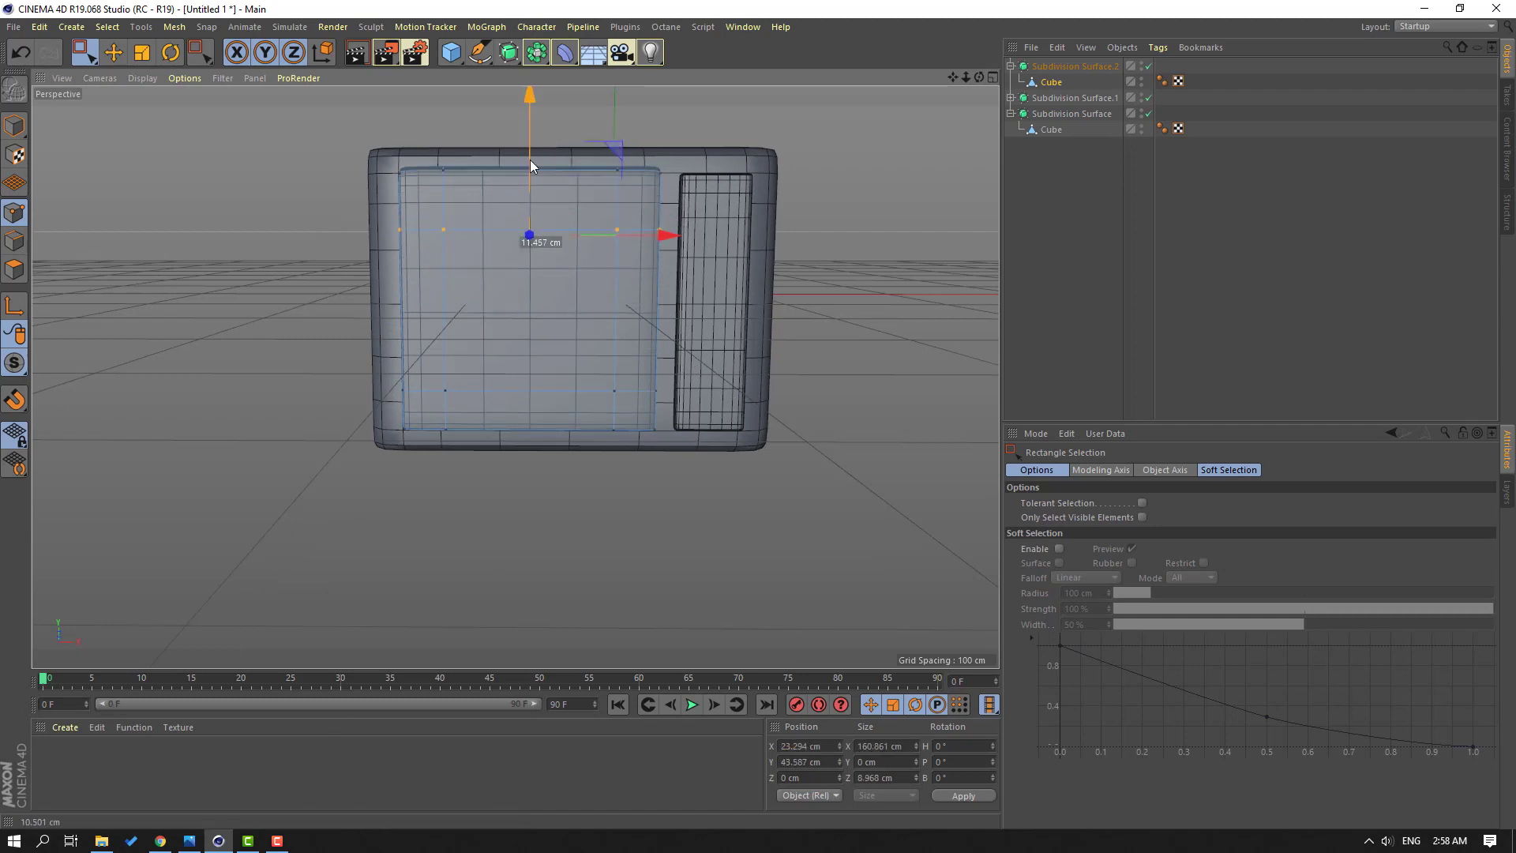
pyautogui.moveTo(521, 361); pyautogui.dragTo(692, 409)
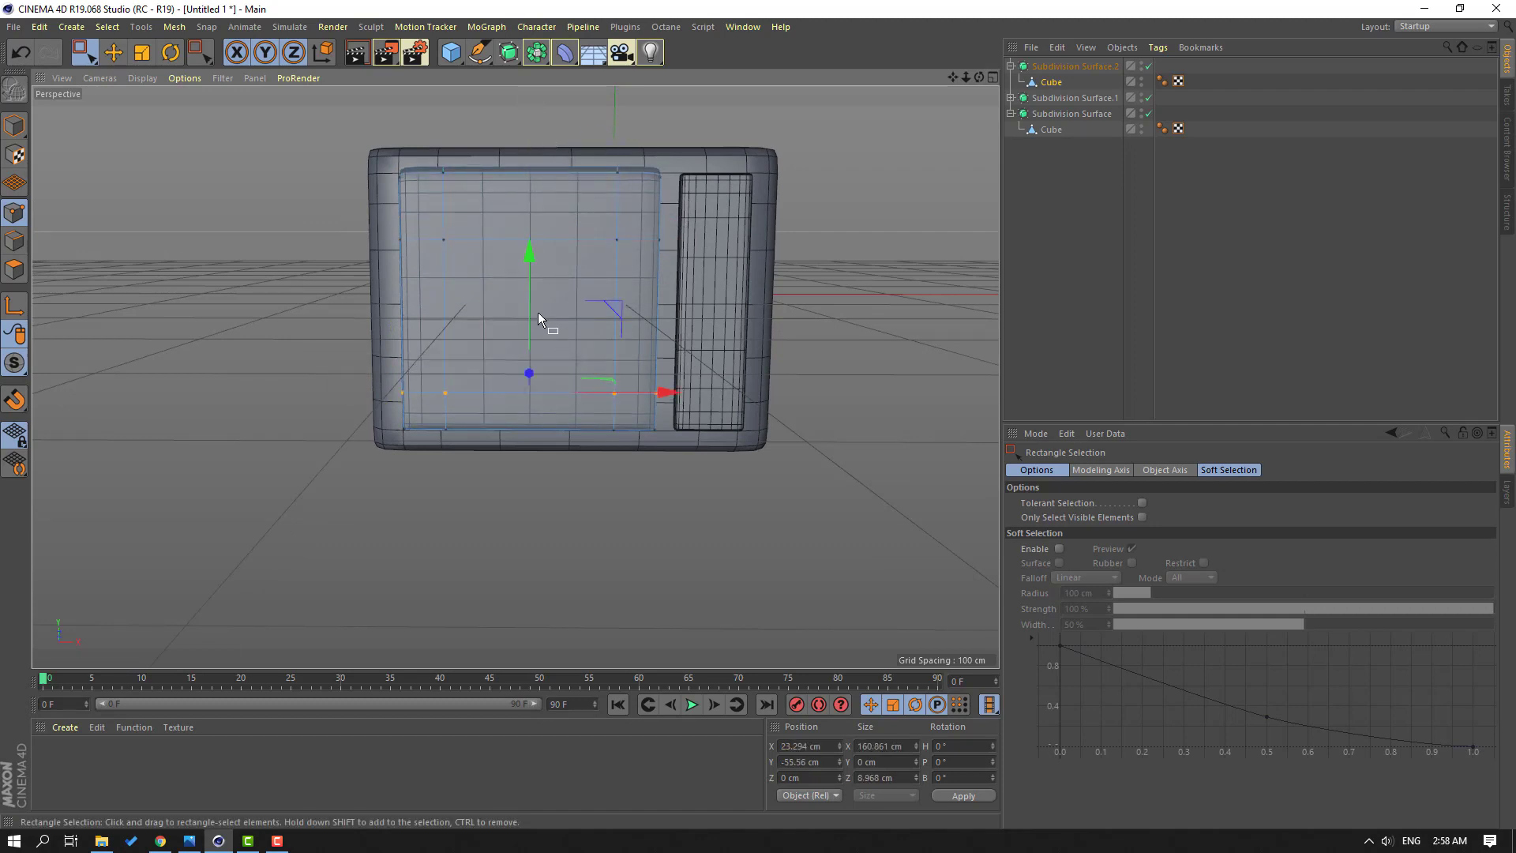
pyautogui.moveTo(529, 308); pyautogui.dragTo(380, 332)
# Step: Select all the wide panel's front polygons and pull them forward along Z to about -18.7 cm
pyautogui.click(113, 55)
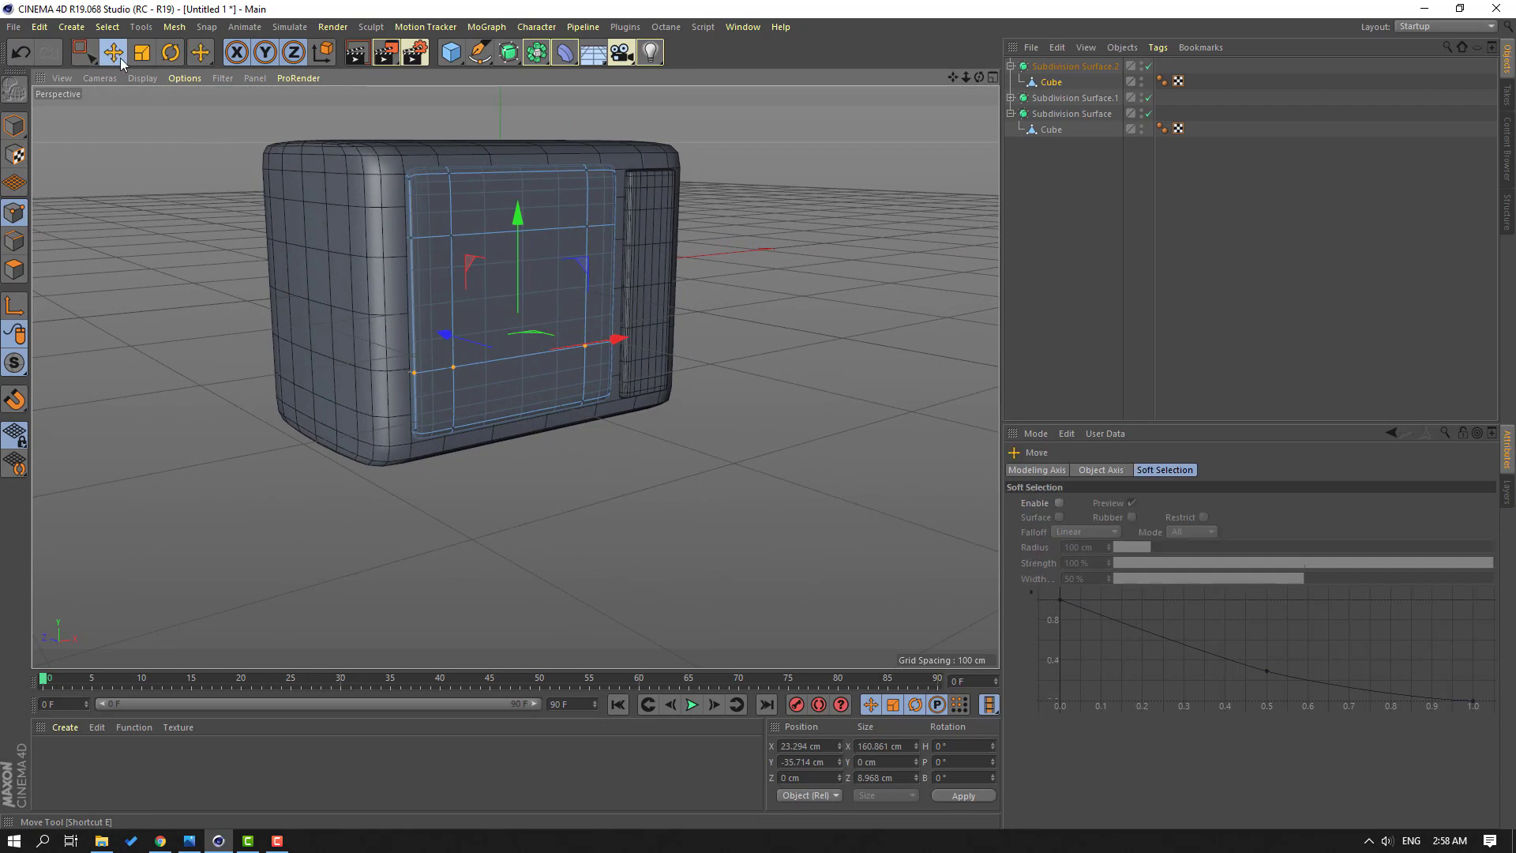
pyautogui.click(10, 269)
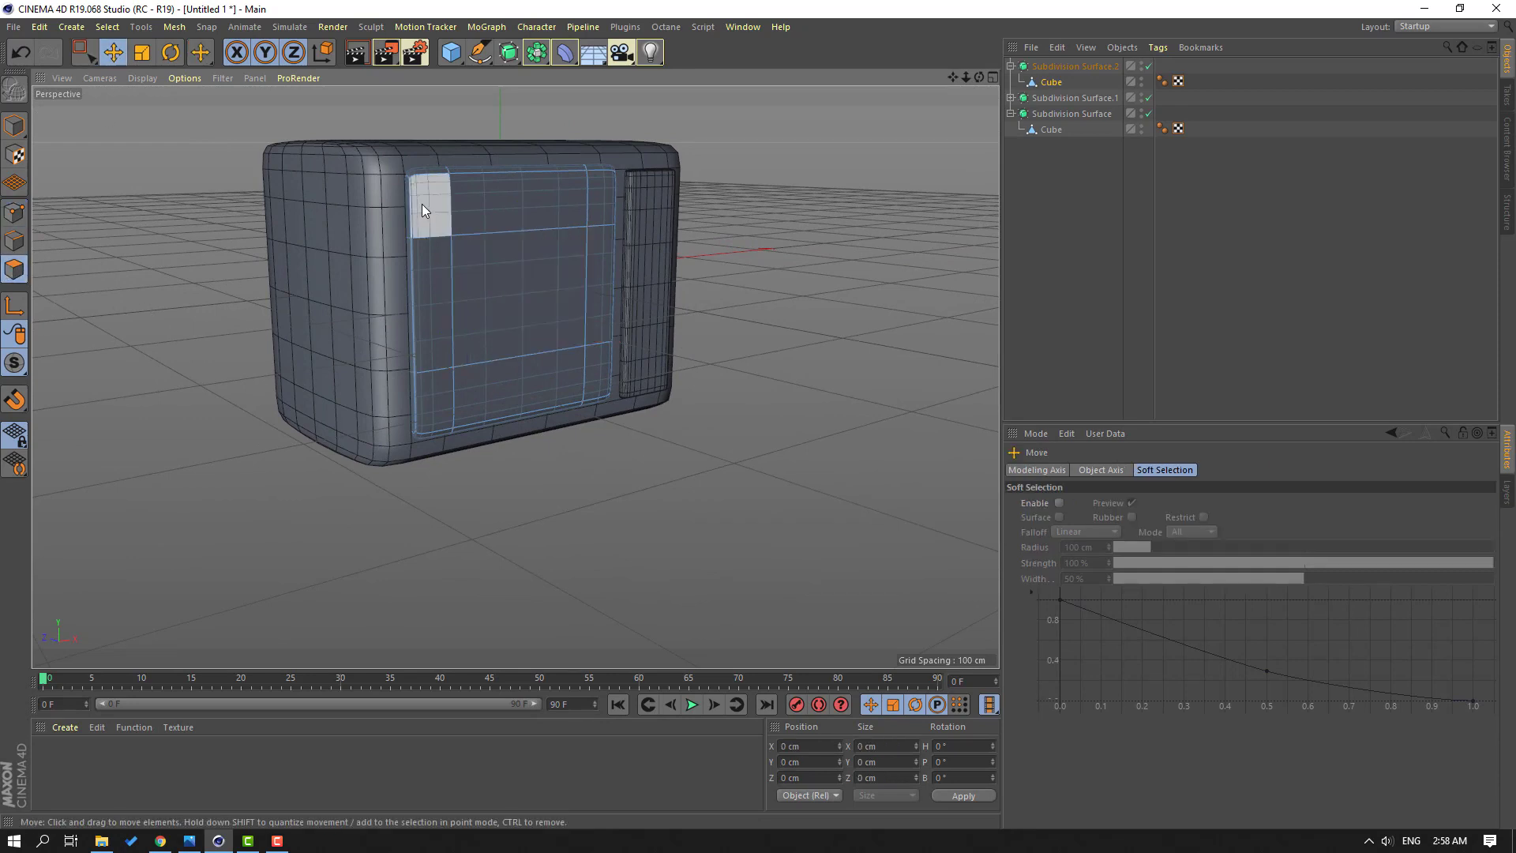
pyautogui.moveTo(422, 204)
pyautogui.mouseDown()
pyautogui.moveTo(608, 215)
pyautogui.moveTo(605, 254)
pyautogui.moveTo(454, 299)
pyautogui.moveTo(429, 395)
pyautogui.moveTo(593, 382)
pyautogui.moveTo(454, 263)
pyautogui.mouseUp()
pyautogui.scroll(2, 453, 257)
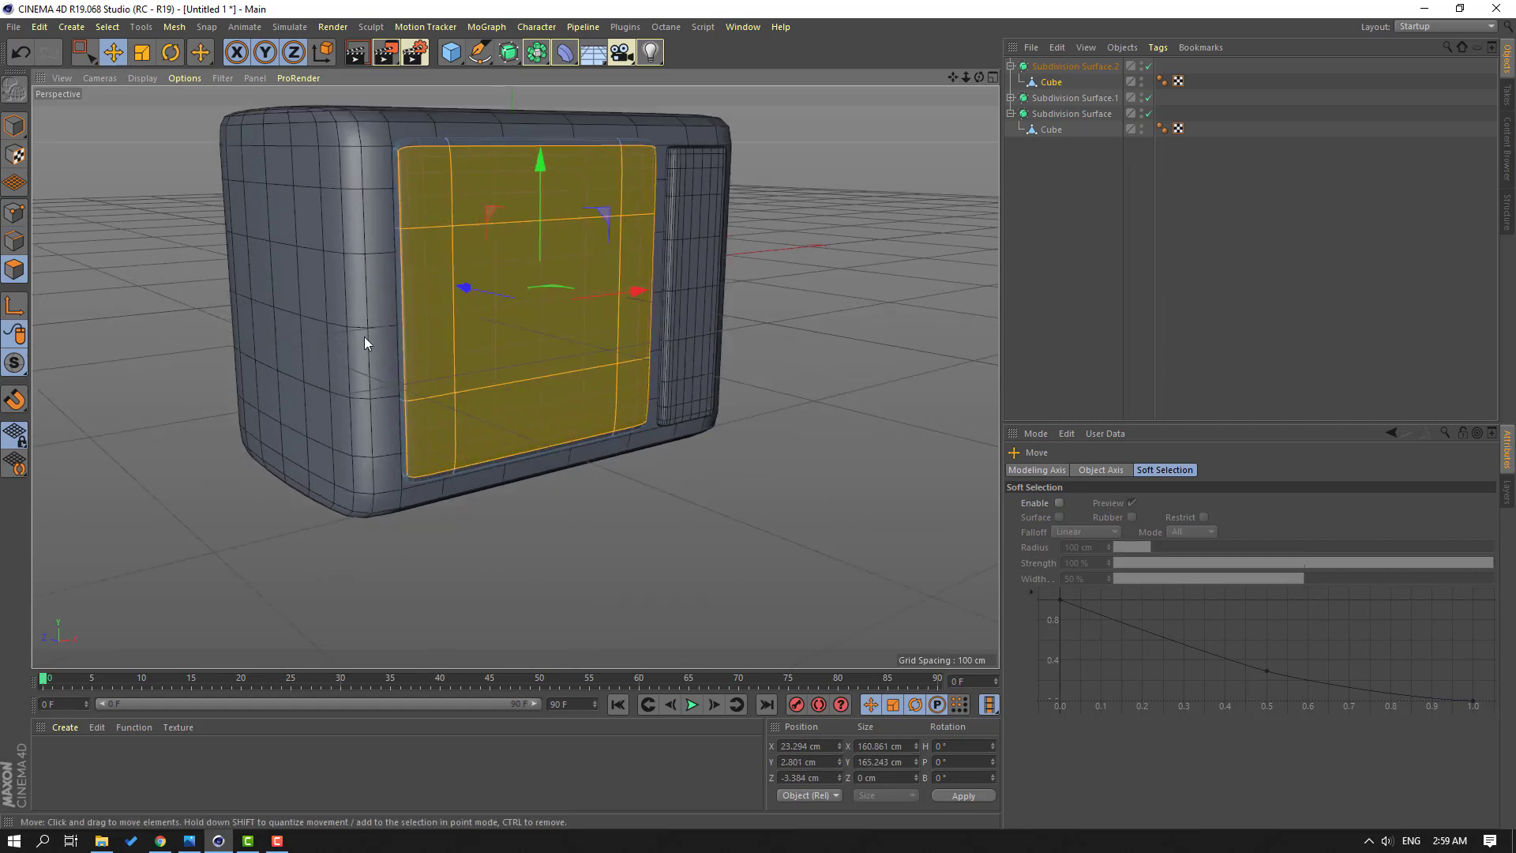
pyautogui.keyDown('alt'); pyautogui.moveTo(363, 336); pyautogui.dragTo(492, 319); pyautogui.keyUp('alt')
pyautogui.moveTo(416, 235)
pyautogui.mouseDown()
pyautogui.moveTo(444, 246)
pyautogui.moveTo(433, 255)
pyautogui.mouseUp()
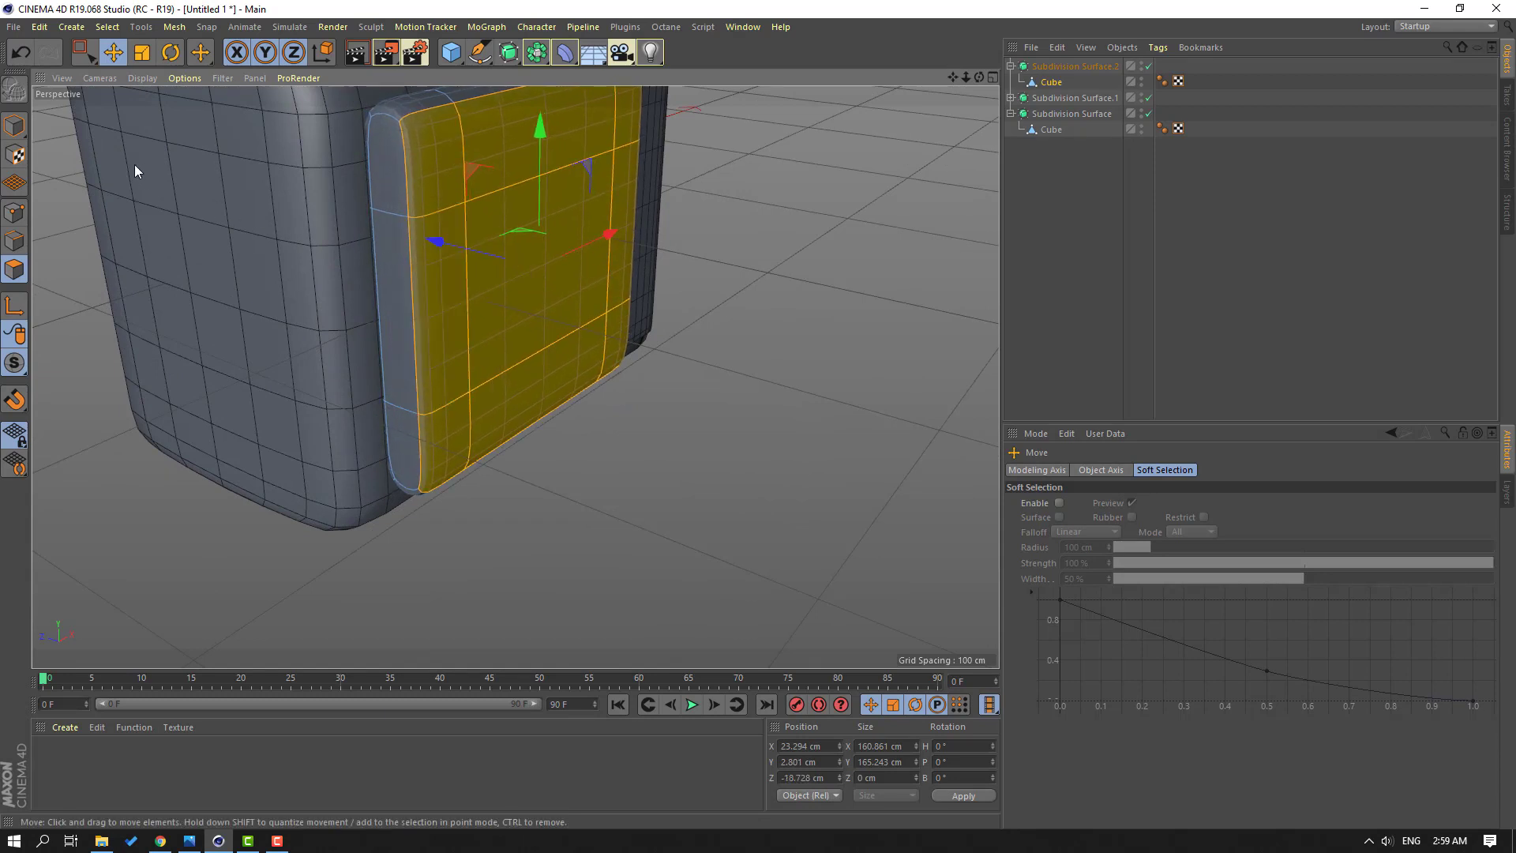
# Step: Return to Model mode and set the wide panel's Subdivision Surface editor level to 4
pyautogui.click(15, 128)
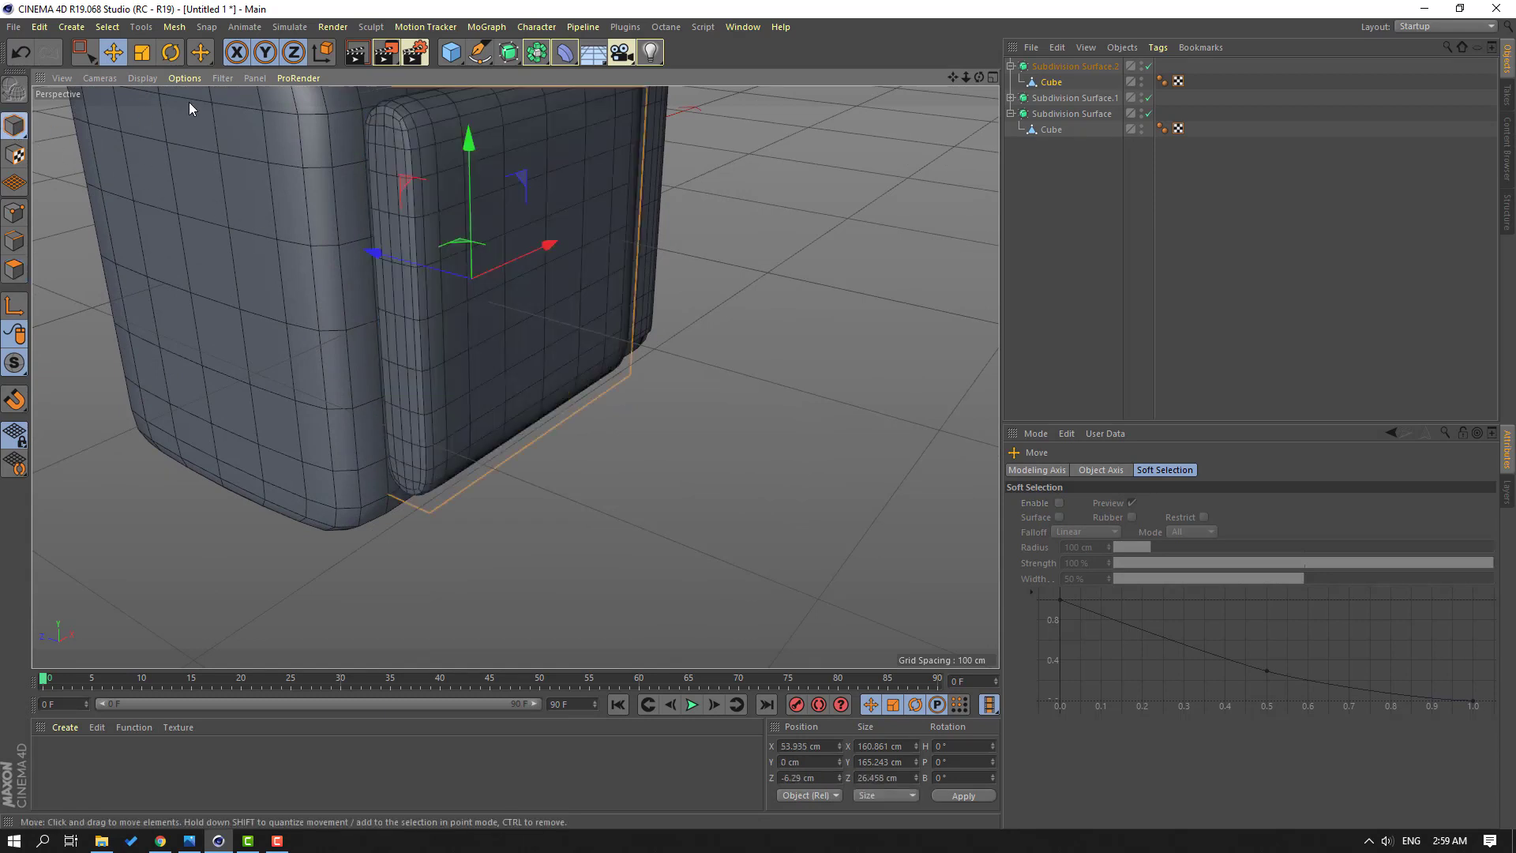
pyautogui.click(1098, 68)
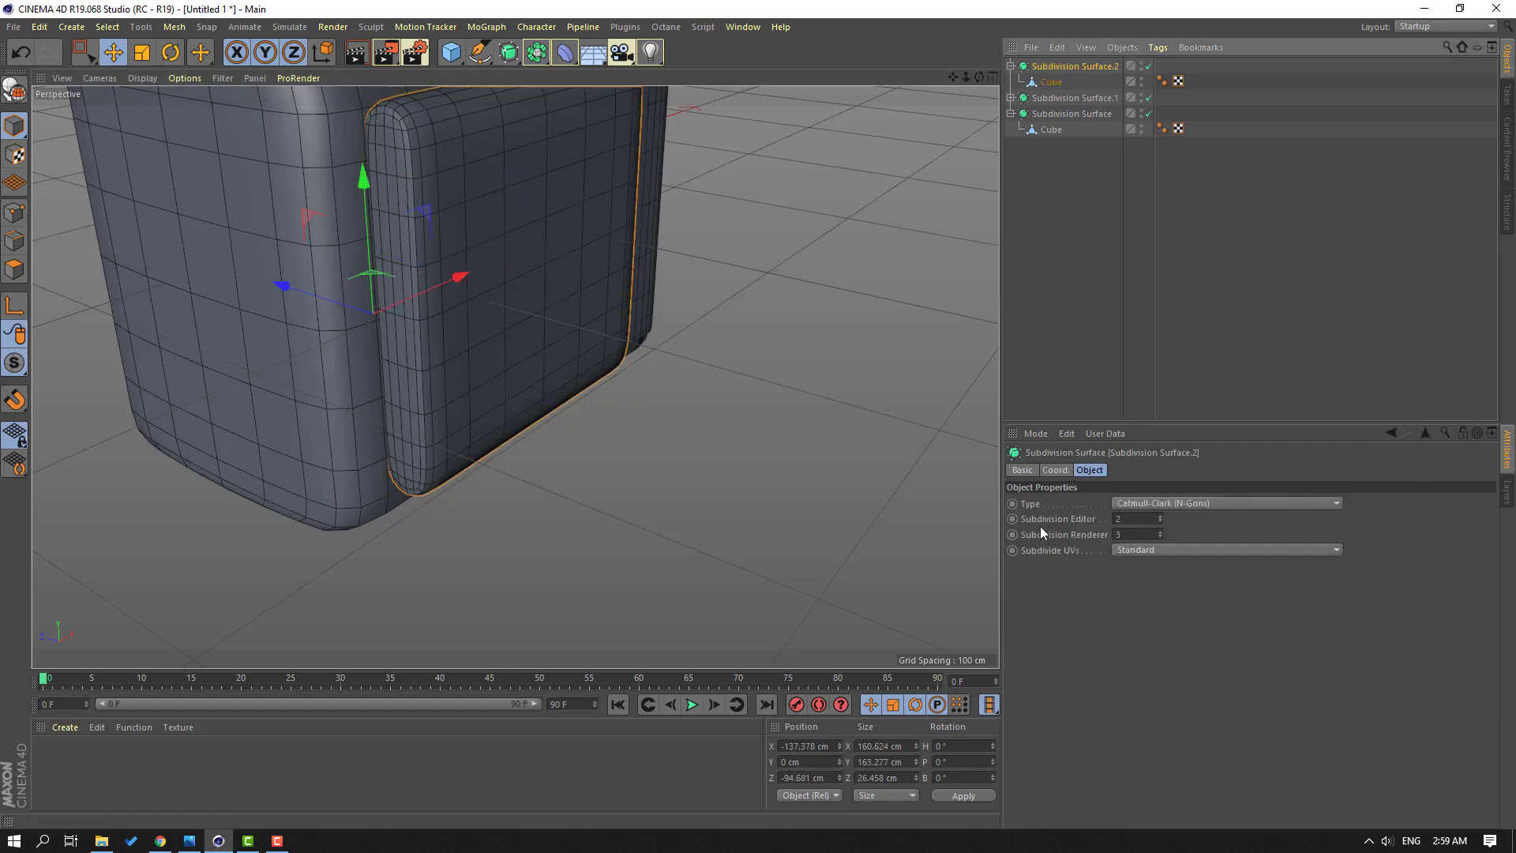
pyautogui.click(1160, 517)
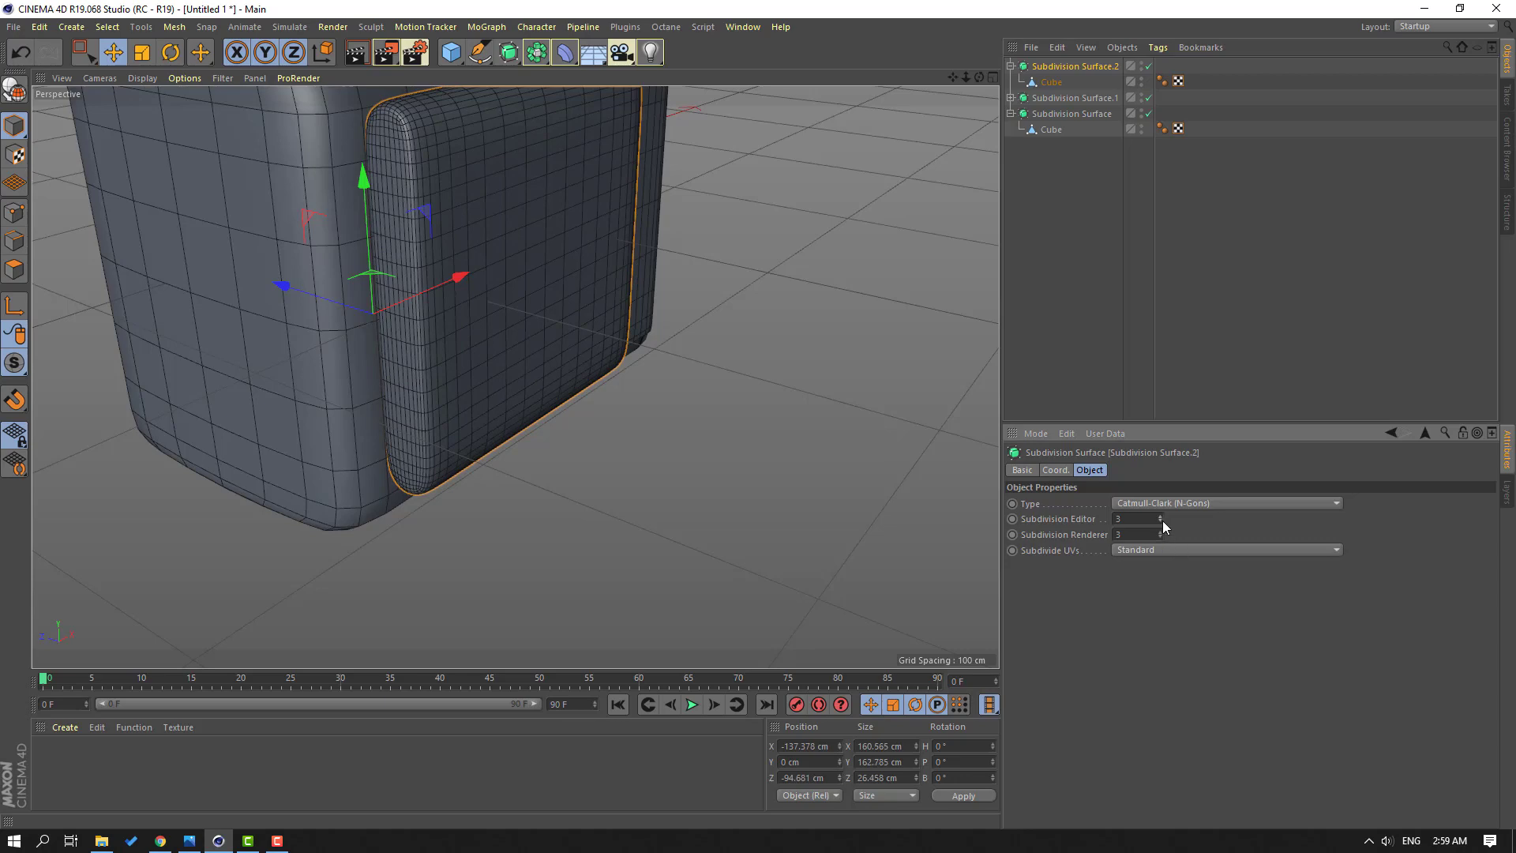
pyautogui.click(1161, 517)
pyautogui.keyDown('alt'); pyautogui.moveTo(707, 281); pyautogui.dragTo(743, 300); pyautogui.keyUp('alt')
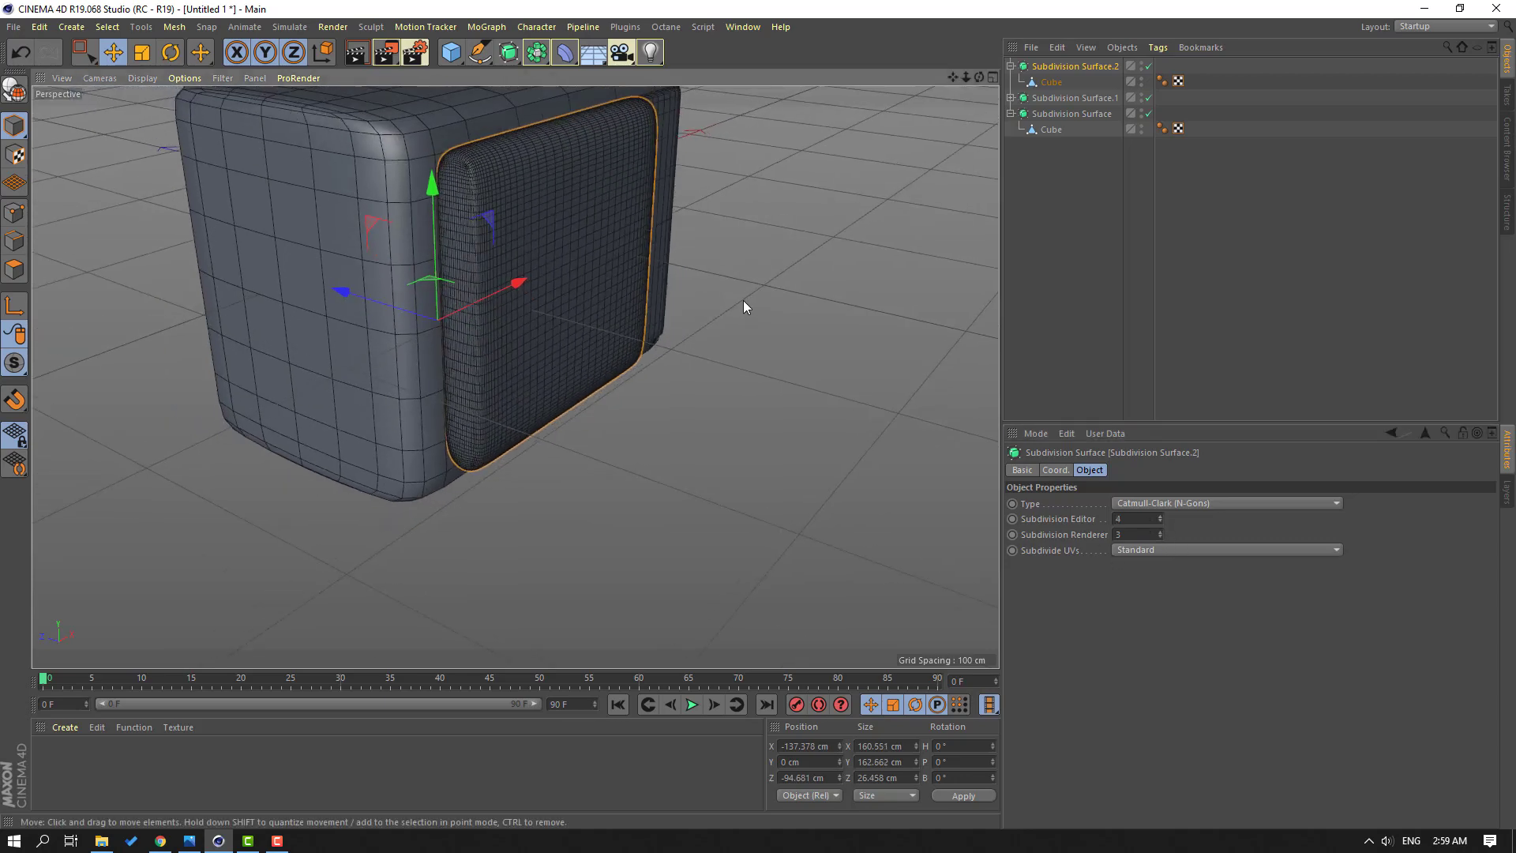
# Step: Nudge the wide screen panel slightly along Z, deselect it and inspect the television's front
pyautogui.moveTo(342, 294); pyautogui.dragTo(339, 293)
pyautogui.click(806, 281)
pyautogui.keyDown('alt'); pyautogui.moveTo(805, 281); pyautogui.dragTo(653, 268); pyautogui.keyUp('alt')
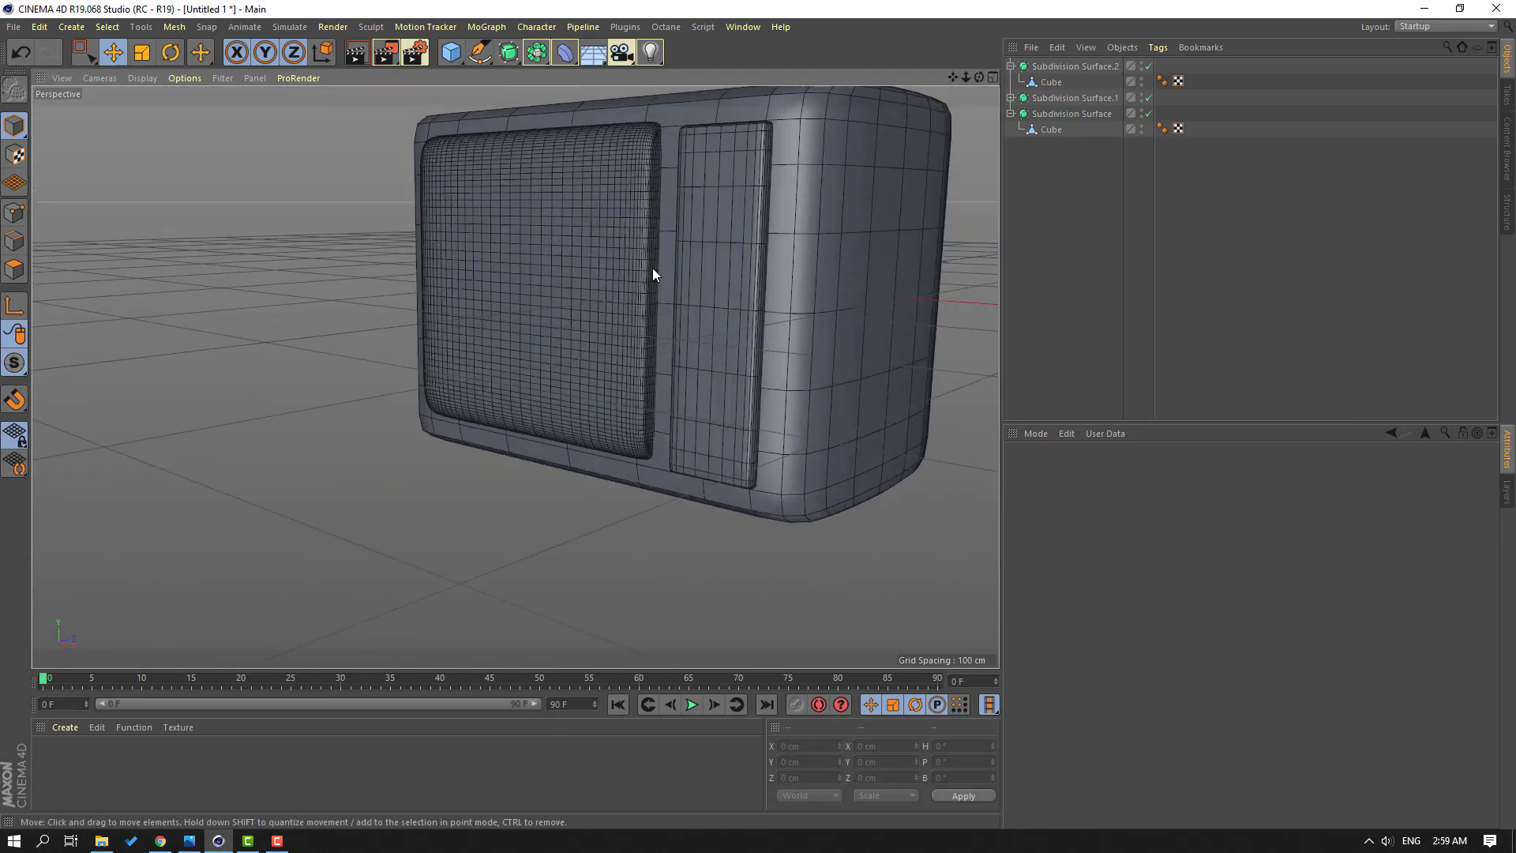
pyautogui.keyDown('alt'); pyautogui.moveTo(652, 269); pyautogui.dragTo(438, 330, button='right'); pyautogui.keyUp('alt')
pyautogui.keyDown('alt'); pyautogui.moveTo(437, 330); pyautogui.dragTo(547, 308); pyautogui.keyUp('alt')
pyautogui.keyDown('alt'); pyautogui.moveTo(547, 308); pyautogui.dragTo(434, 310, button='right'); pyautogui.keyUp('alt')
pyautogui.keyDown('alt'); pyautogui.moveTo(435, 311); pyautogui.dragTo(561, 331); pyautogui.keyUp('alt')
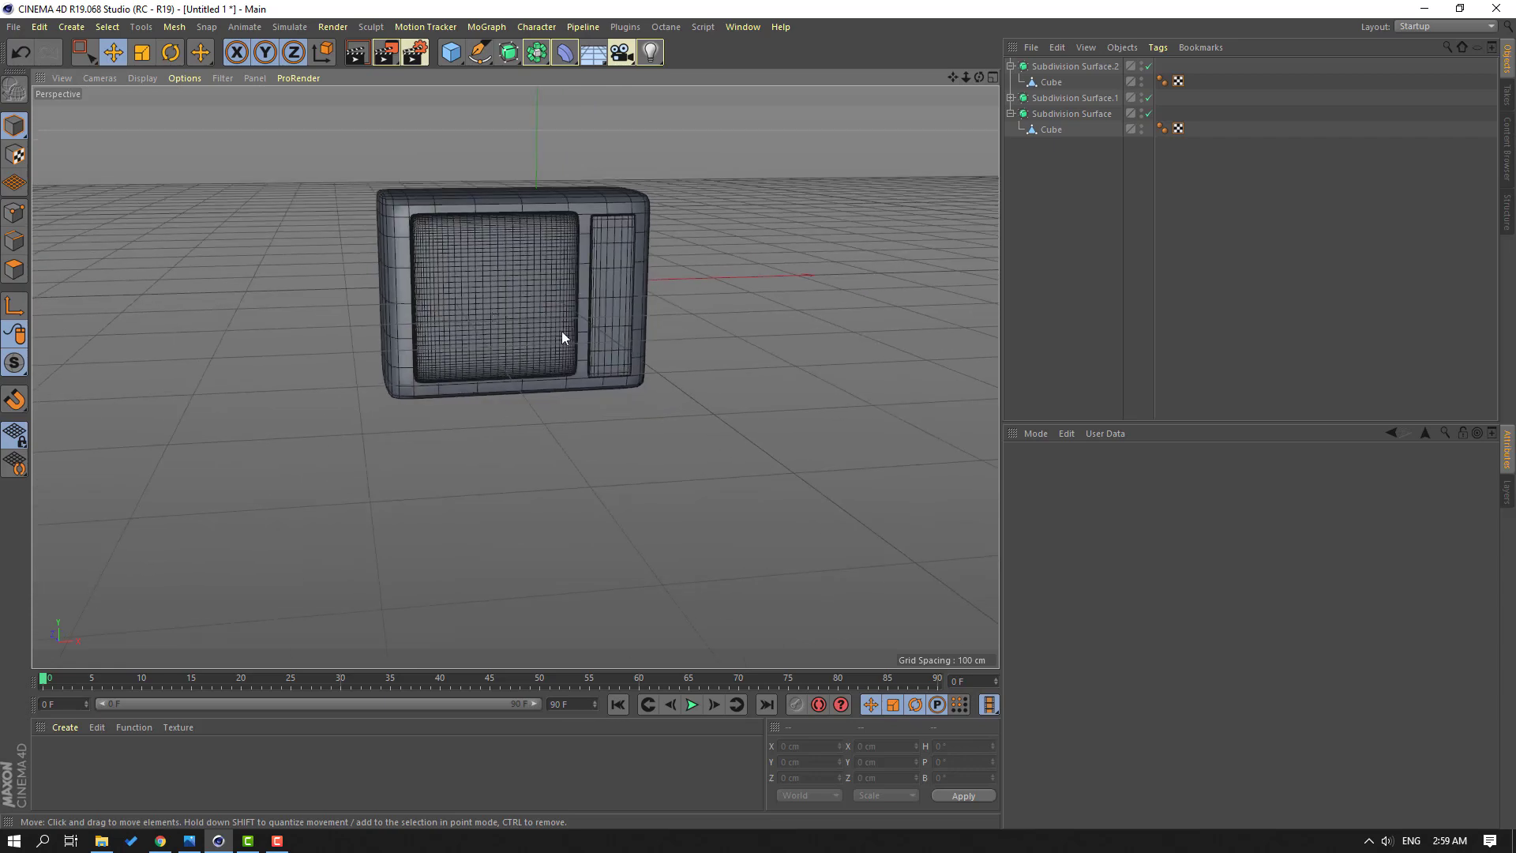
pyautogui.scroll(8, 646, 252)
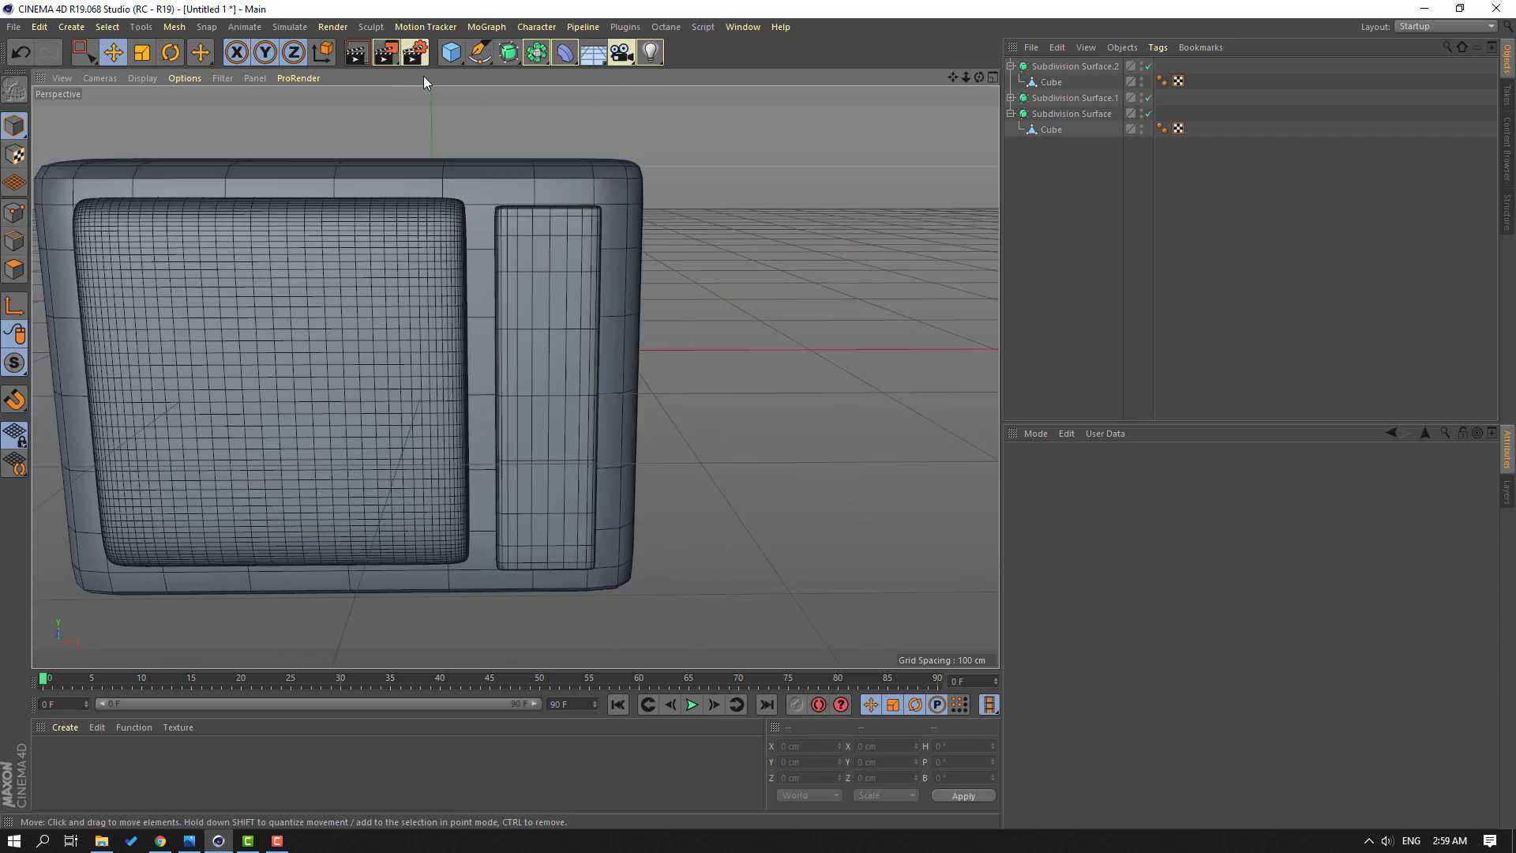
# Step: Add a cylinder, move it beside the television along X to about 182.9 cm and reduce its height to about 36.6 cm
pyautogui.click(450, 60)
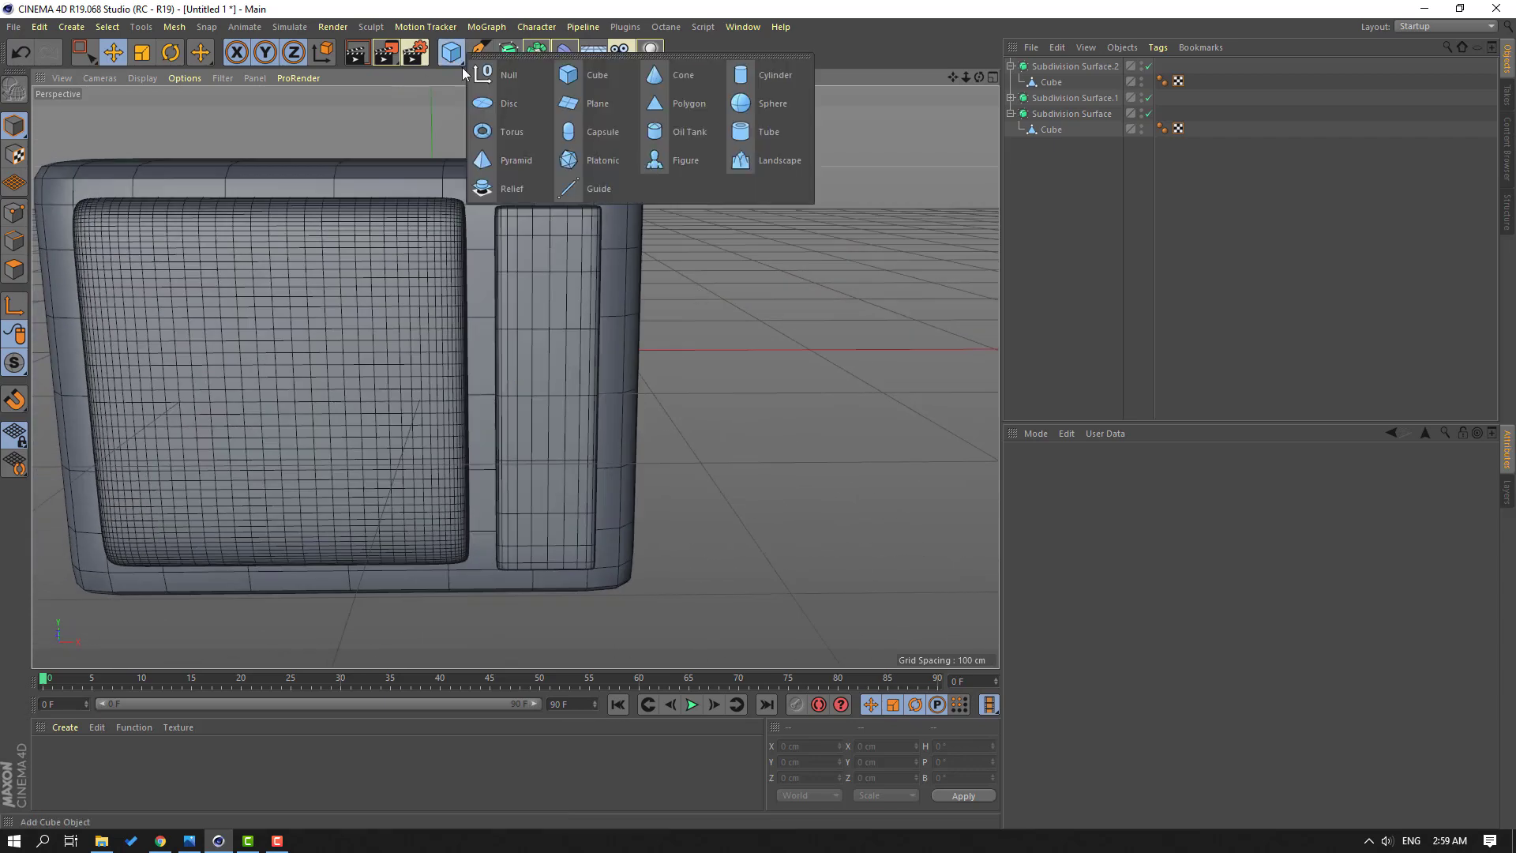
pyautogui.click(765, 77)
pyautogui.moveTo(520, 367); pyautogui.dragTo(878, 349)
pyautogui.moveTo(789, 159); pyautogui.dragTo(780, 316)
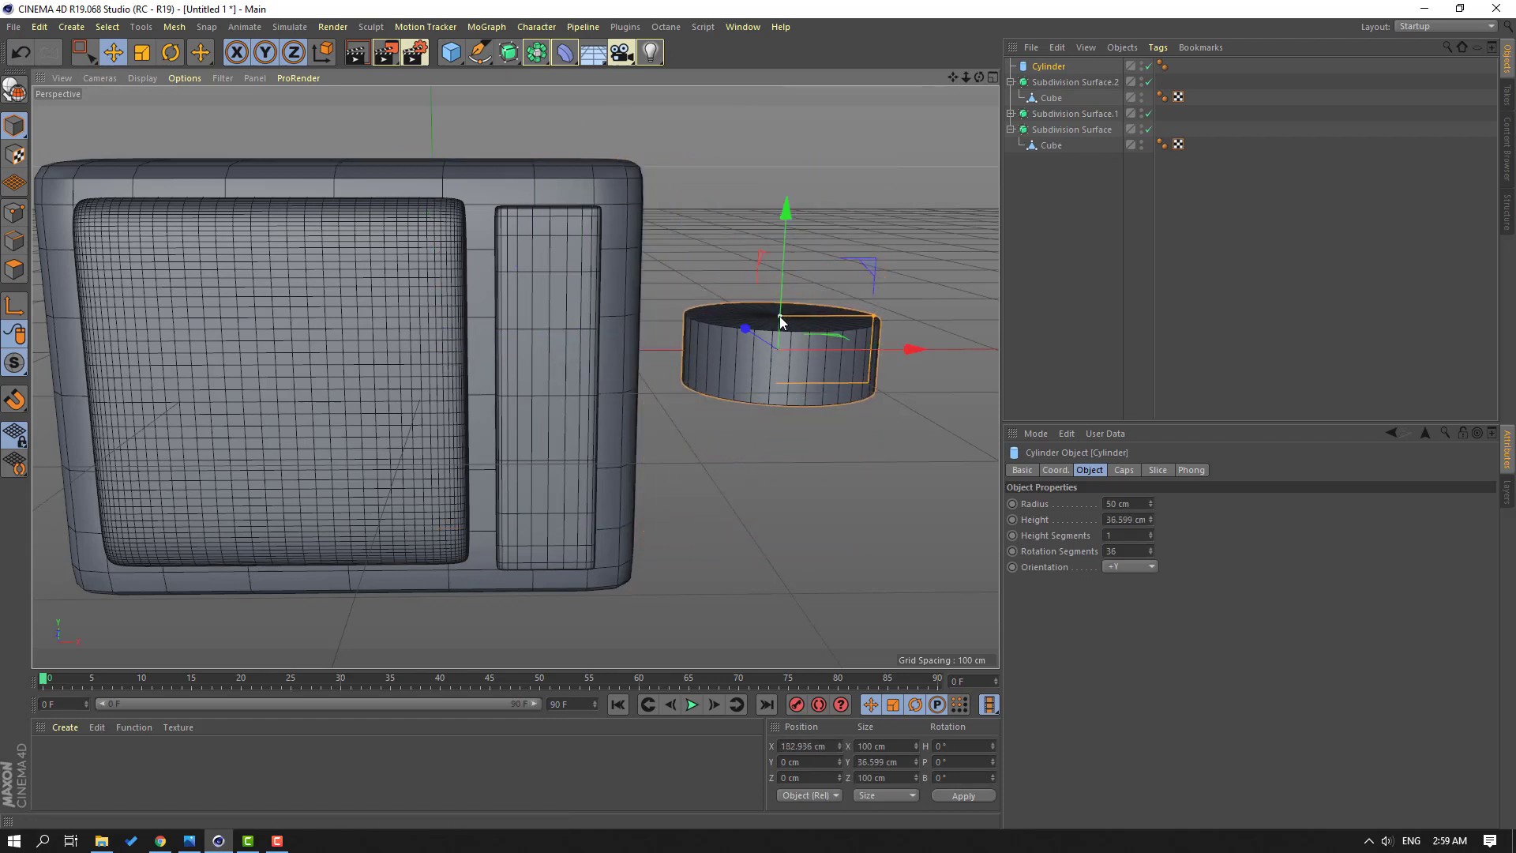
# Step: Rotate the cylinder's pitch to 90° and move it in front of the television, about X 40.7 cm and Z -143.4 cm
pyautogui.click(169, 55)
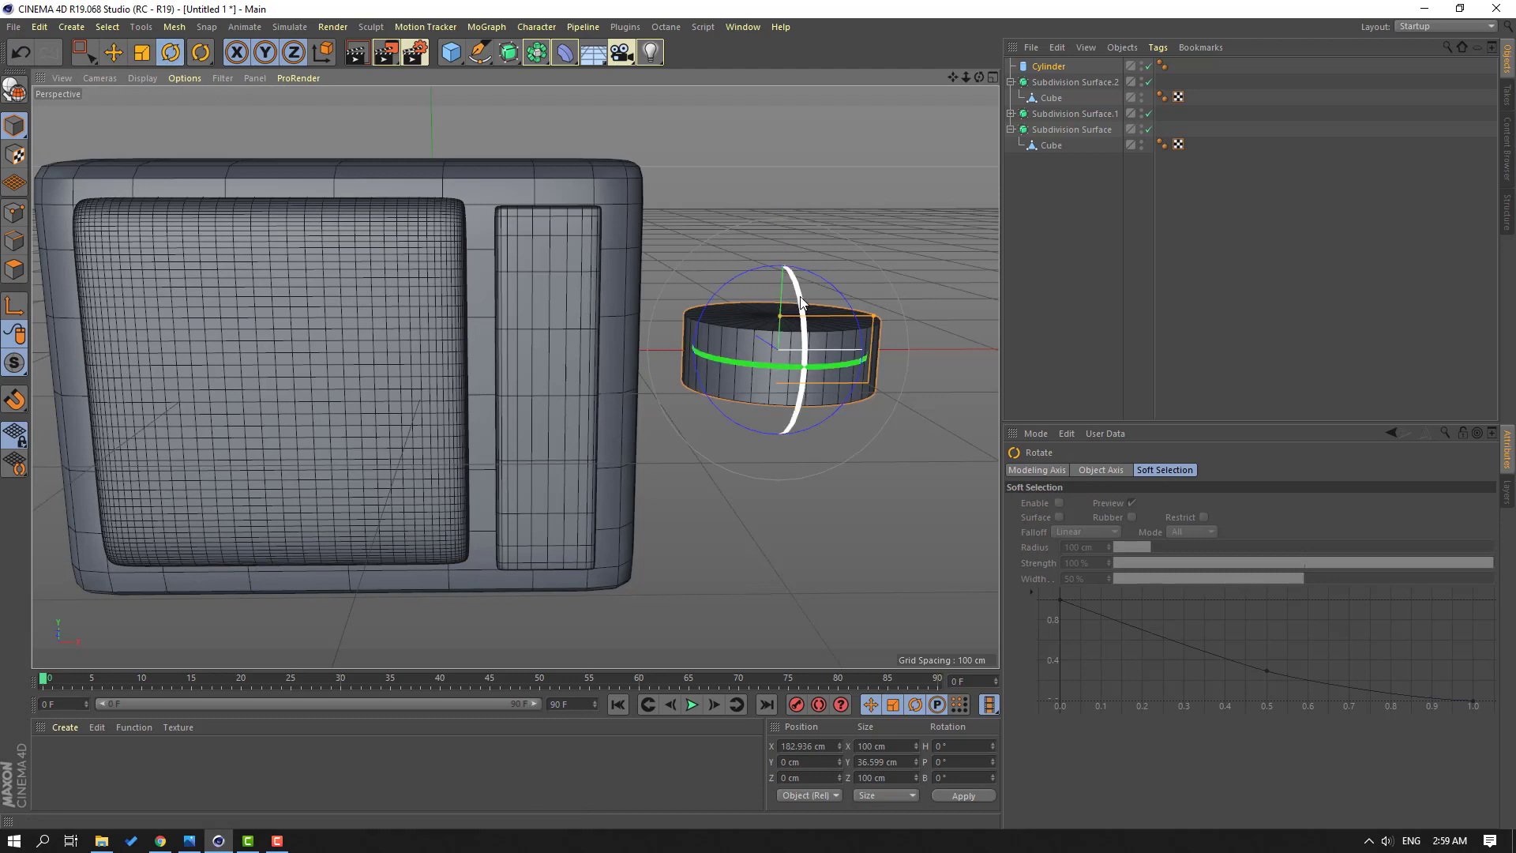
pyautogui.moveTo(800, 318); pyautogui.dragTo(793, 434)
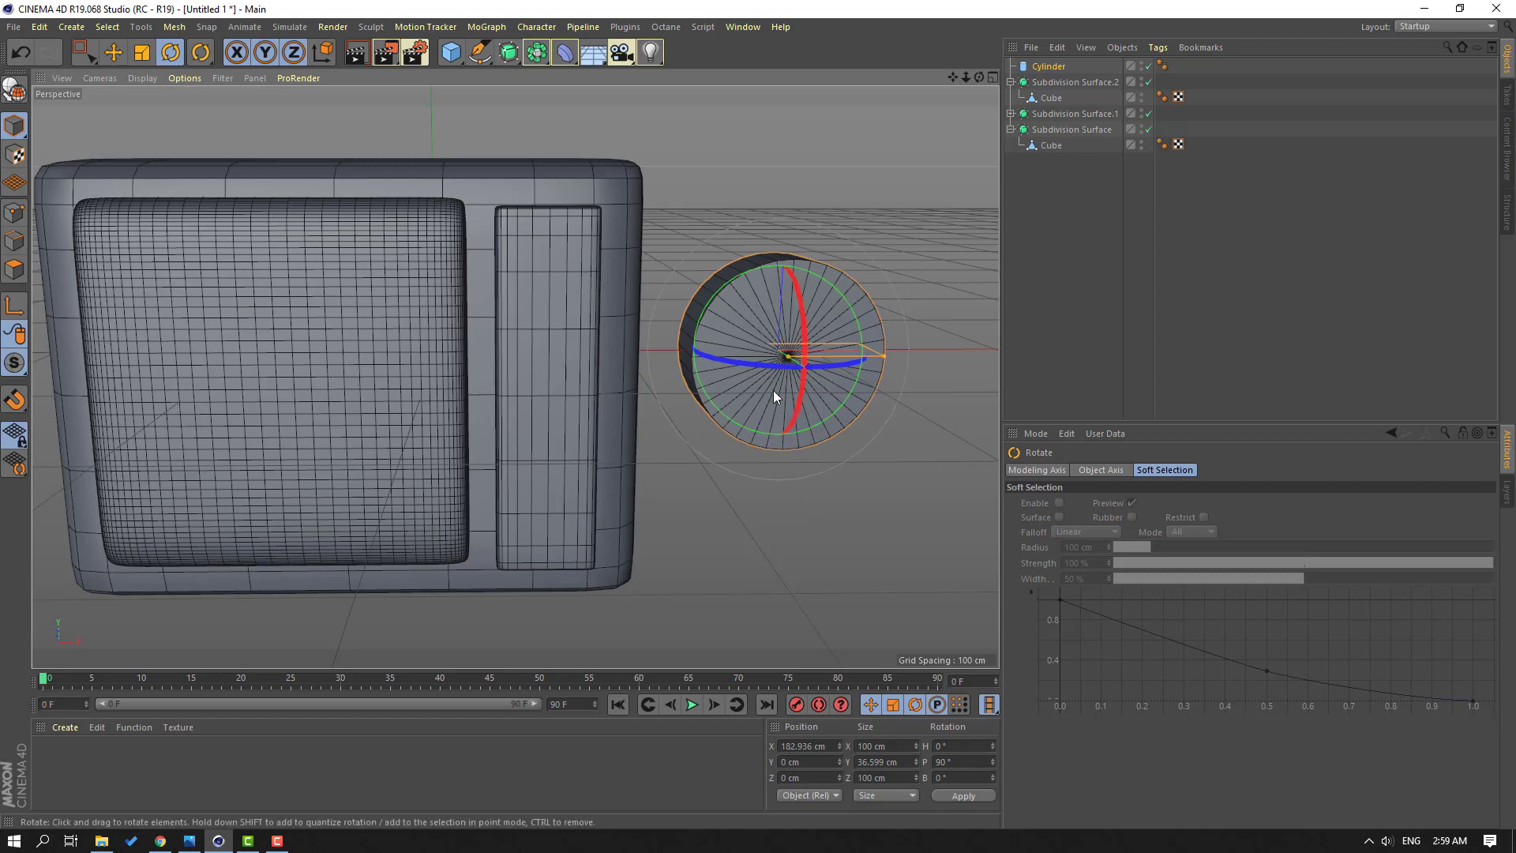
pyautogui.click(113, 56)
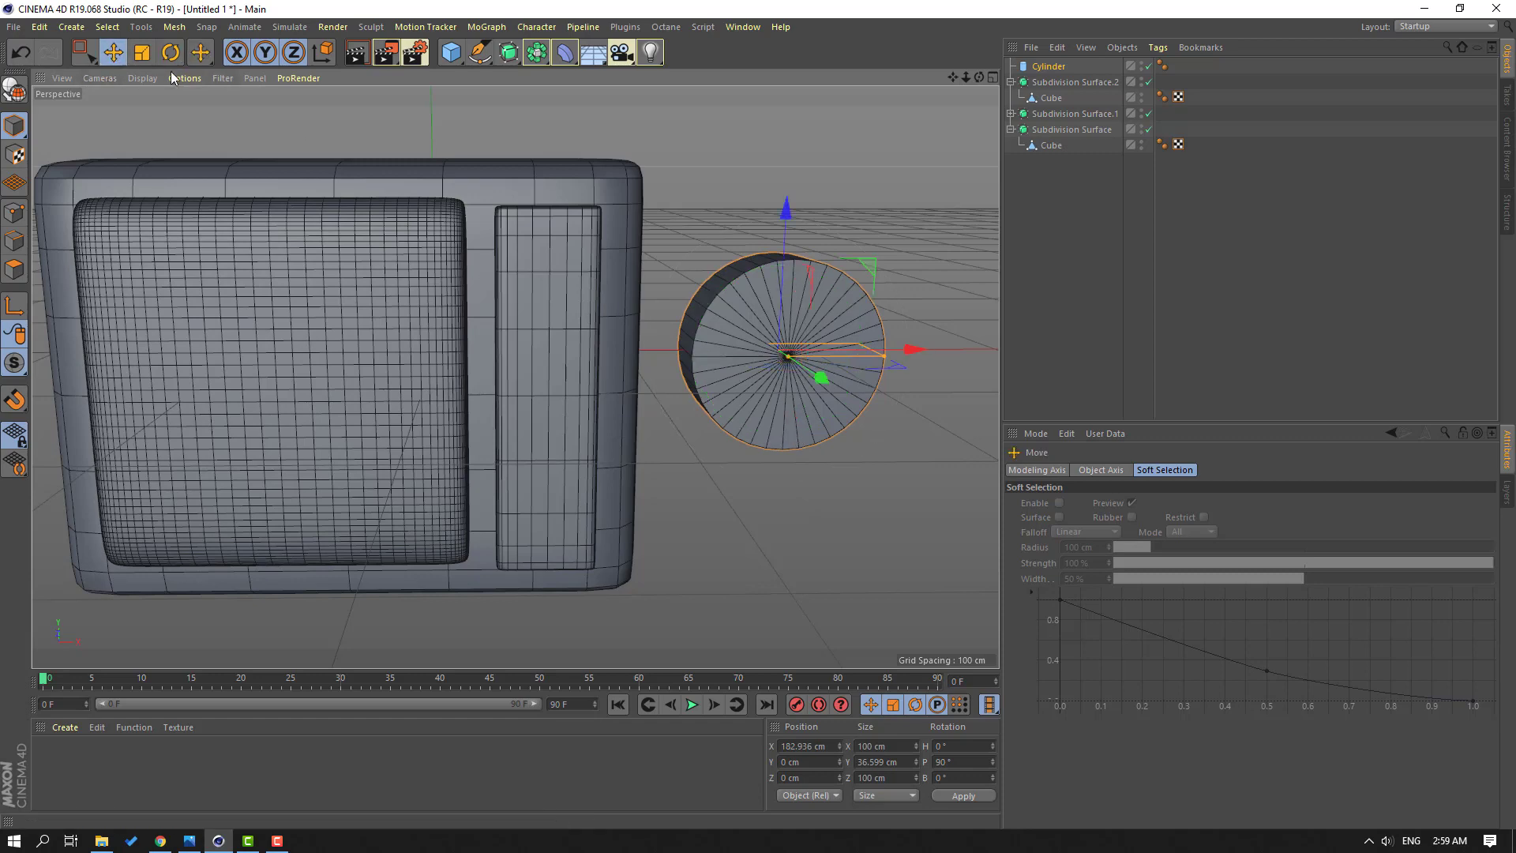
pyautogui.moveTo(882, 356); pyautogui.dragTo(742, 381)
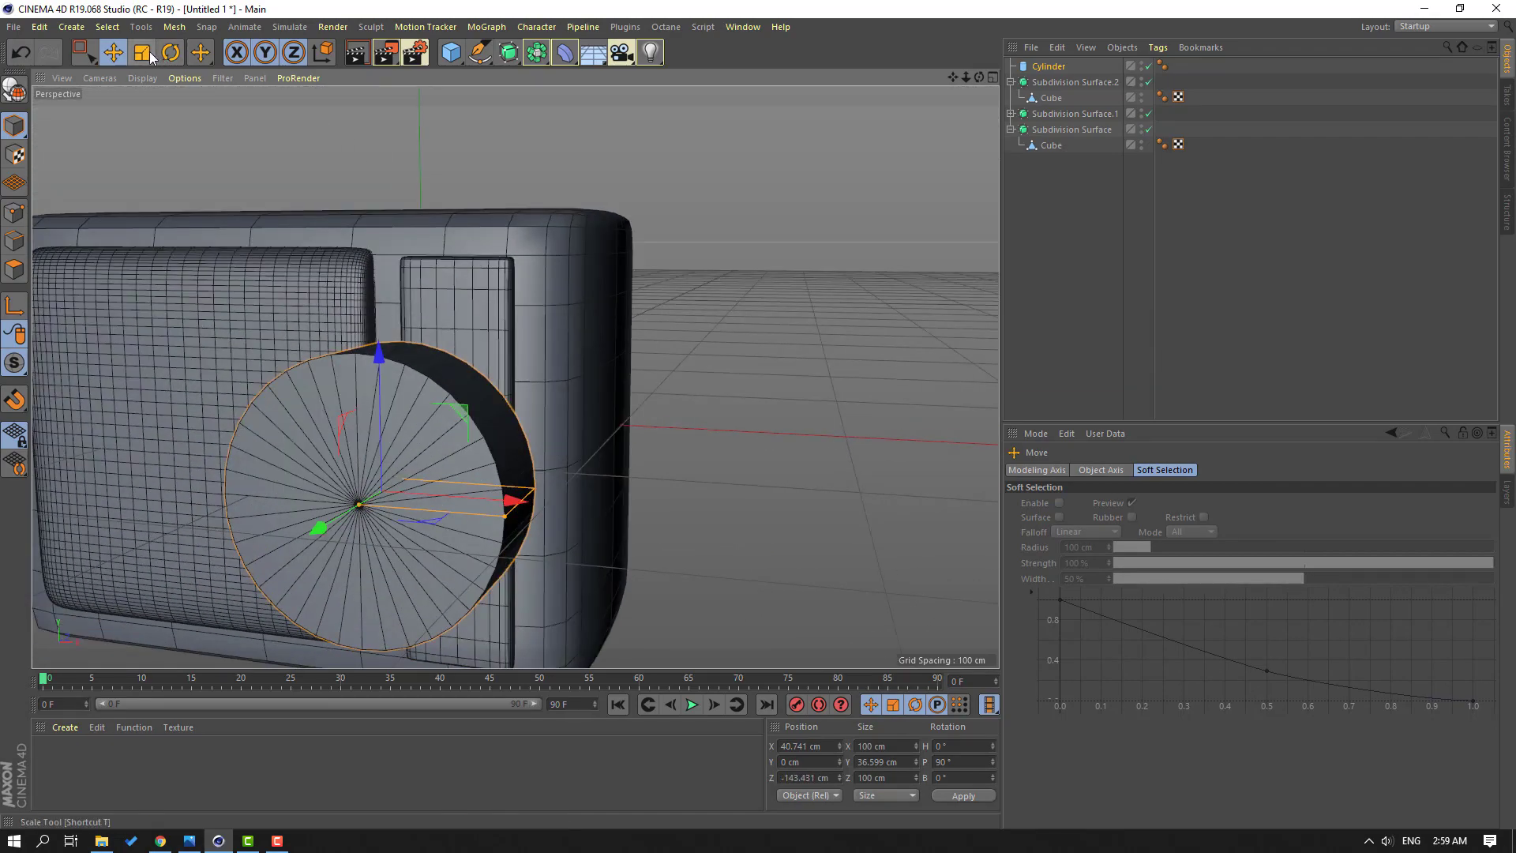
# Step: Scale the cylinder down uniformly to about 19.7 cm in diameter and 7.2 cm in height
pyautogui.click(147, 53)
pyautogui.keyDown('alt'); pyautogui.moveTo(545, 412); pyautogui.dragTo(512, 417); pyautogui.keyUp('alt')
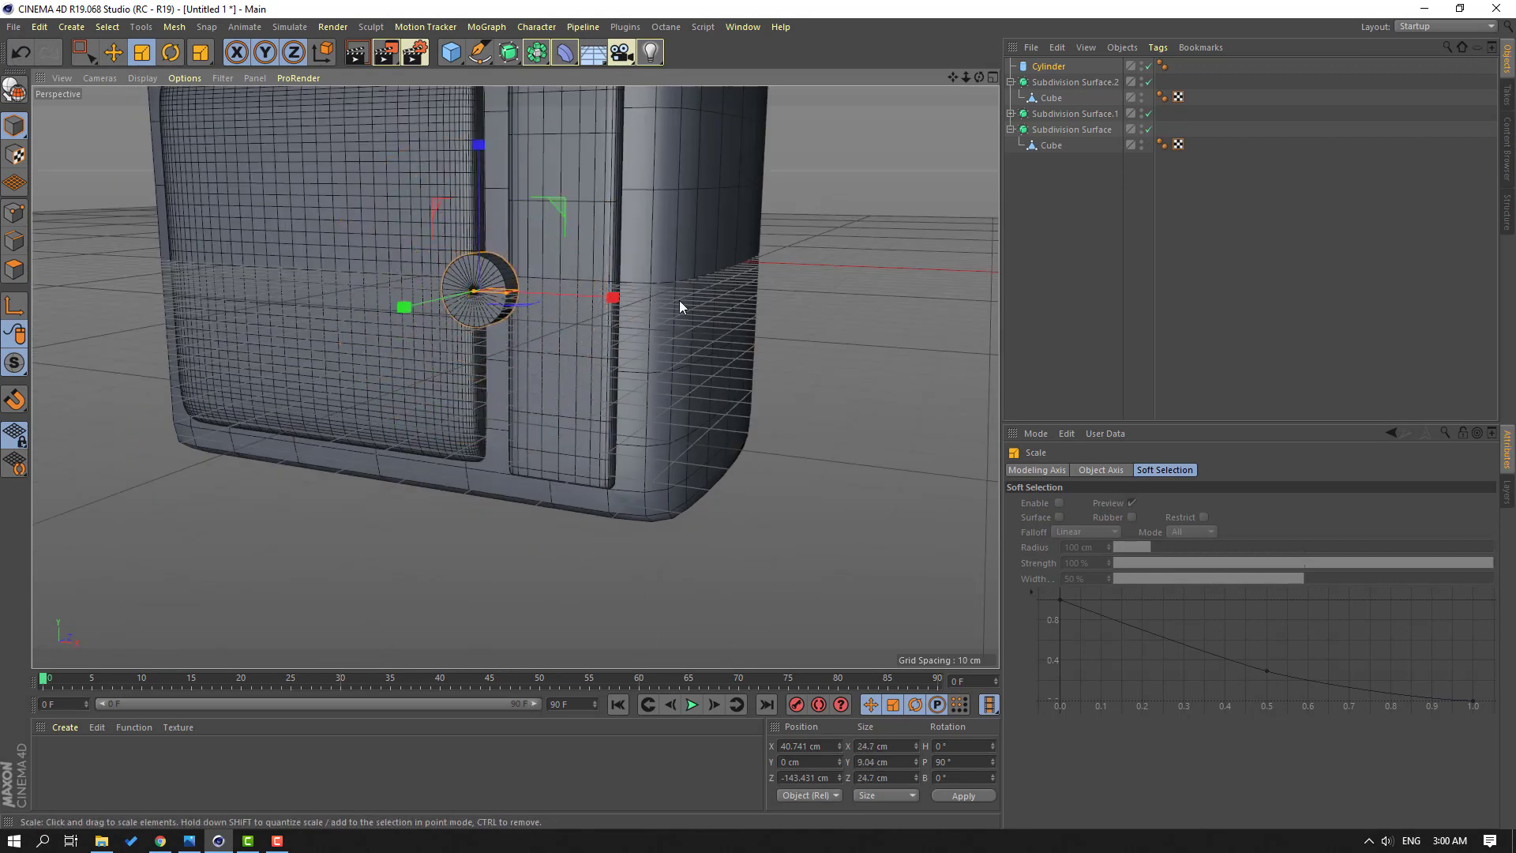
pyautogui.keyDown('alt'); pyautogui.moveTo(832, 215); pyautogui.dragTo(751, 265, button='middle'); pyautogui.keyUp('alt')
pyautogui.keyDown('alt'); pyautogui.moveTo(751, 265); pyautogui.dragTo(695, 278); pyautogui.keyUp('alt')
# Step: Move the cylinder onto the upper part of the narrow control panel, about X 53 cm, Y 60.9 cm and Z -101.7 cm
pyautogui.click(113, 53)
pyautogui.moveTo(404, 353); pyautogui.dragTo(455, 340)
pyautogui.moveTo(592, 339); pyautogui.dragTo(617, 343)
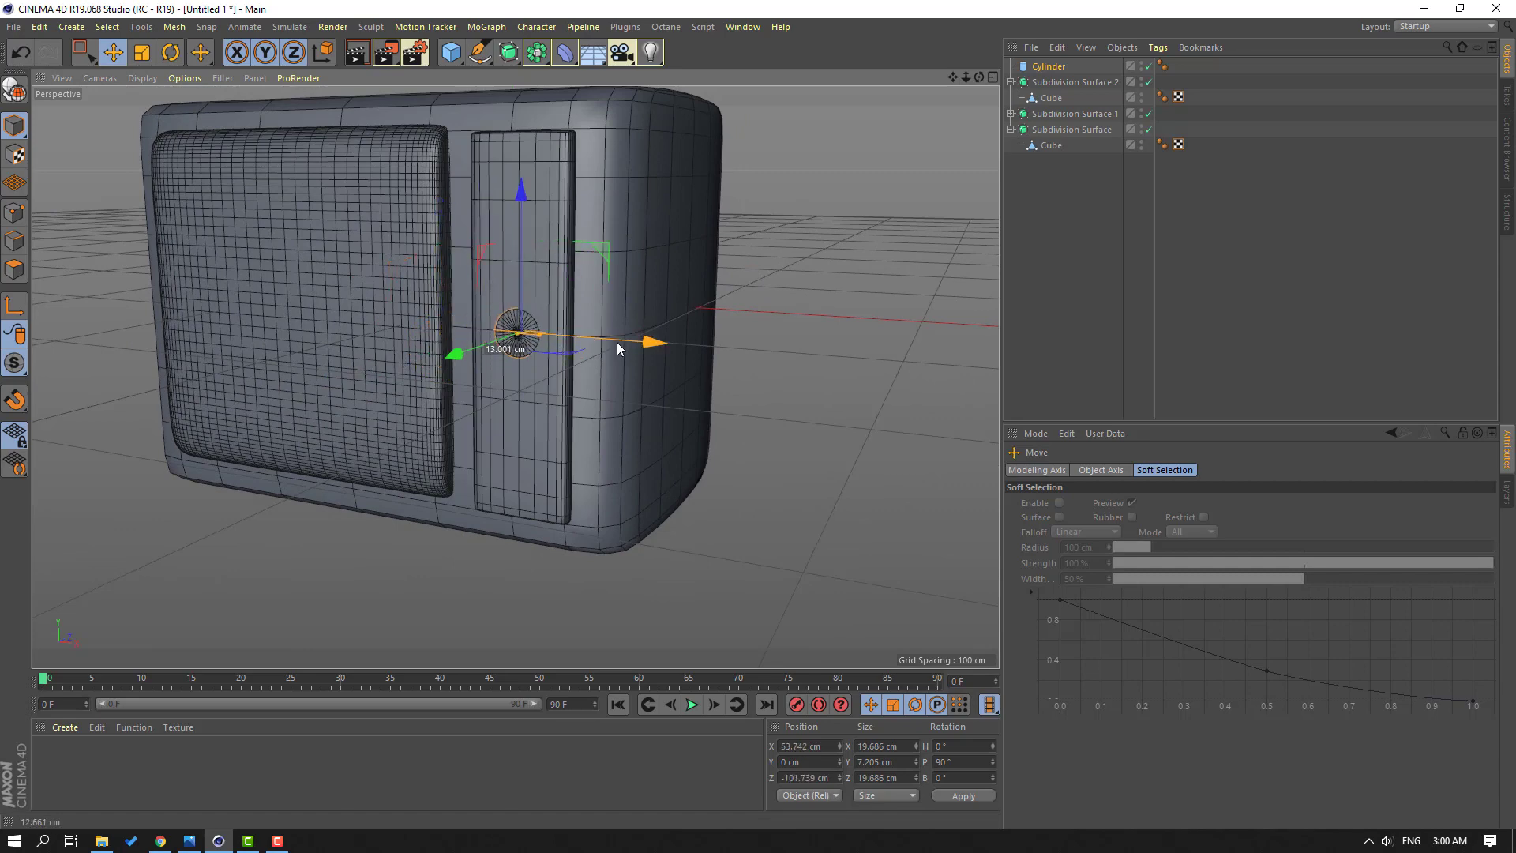
pyautogui.moveTo(518, 284); pyautogui.dragTo(540, 177)
# Step: Pull the cylinder out of the control panel's front along Z to about -106.6 cm and deselect it
pyautogui.scroll(6, 542, 216)
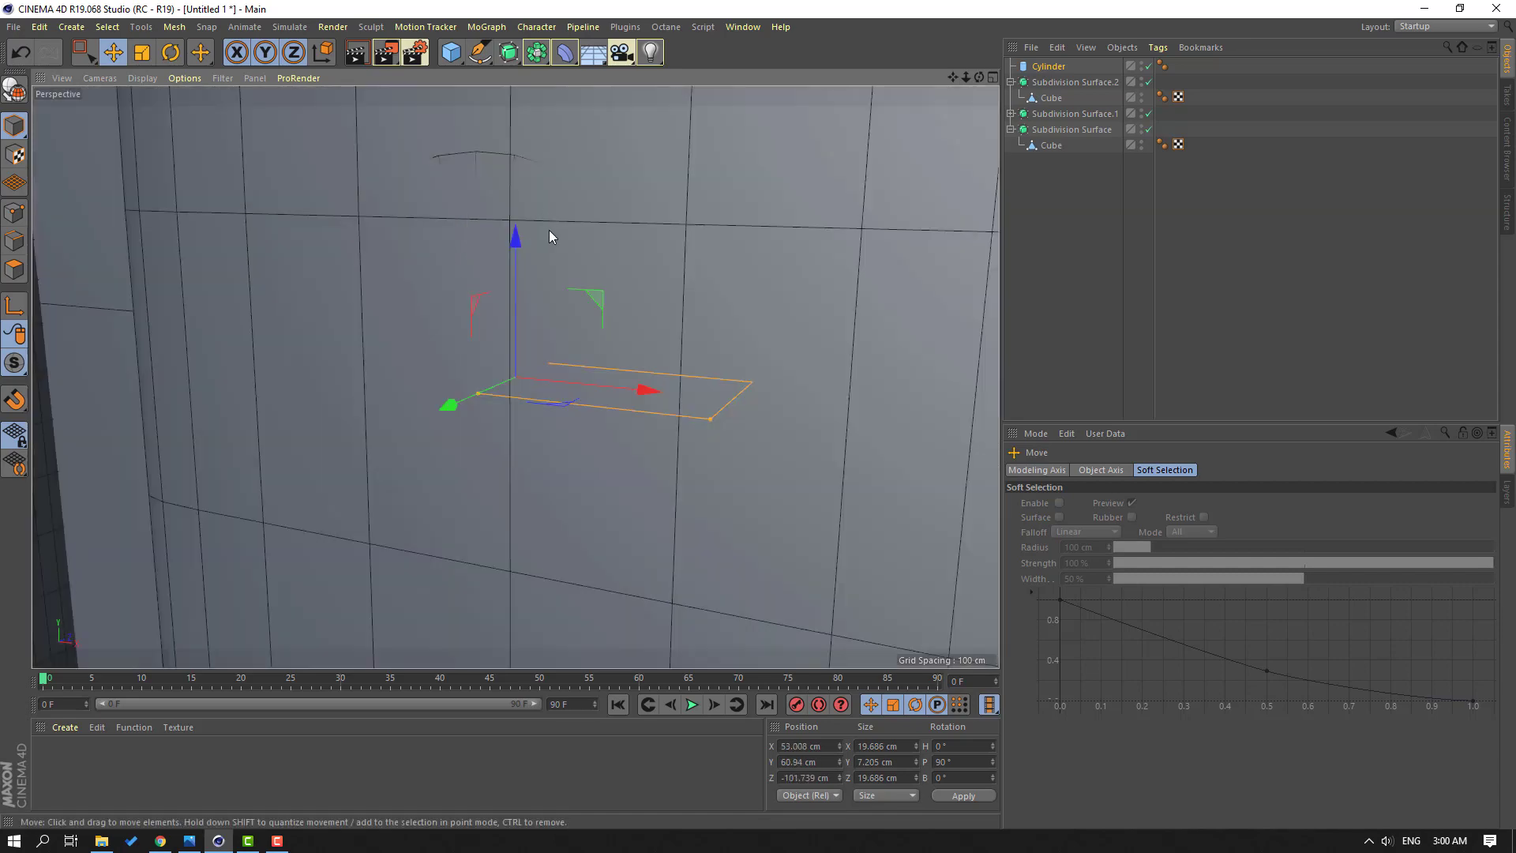
pyautogui.scroll(-5, 570, 283)
pyautogui.keyDown('alt'); pyautogui.moveTo(557, 268); pyautogui.dragTo(716, 311); pyautogui.keyUp('alt')
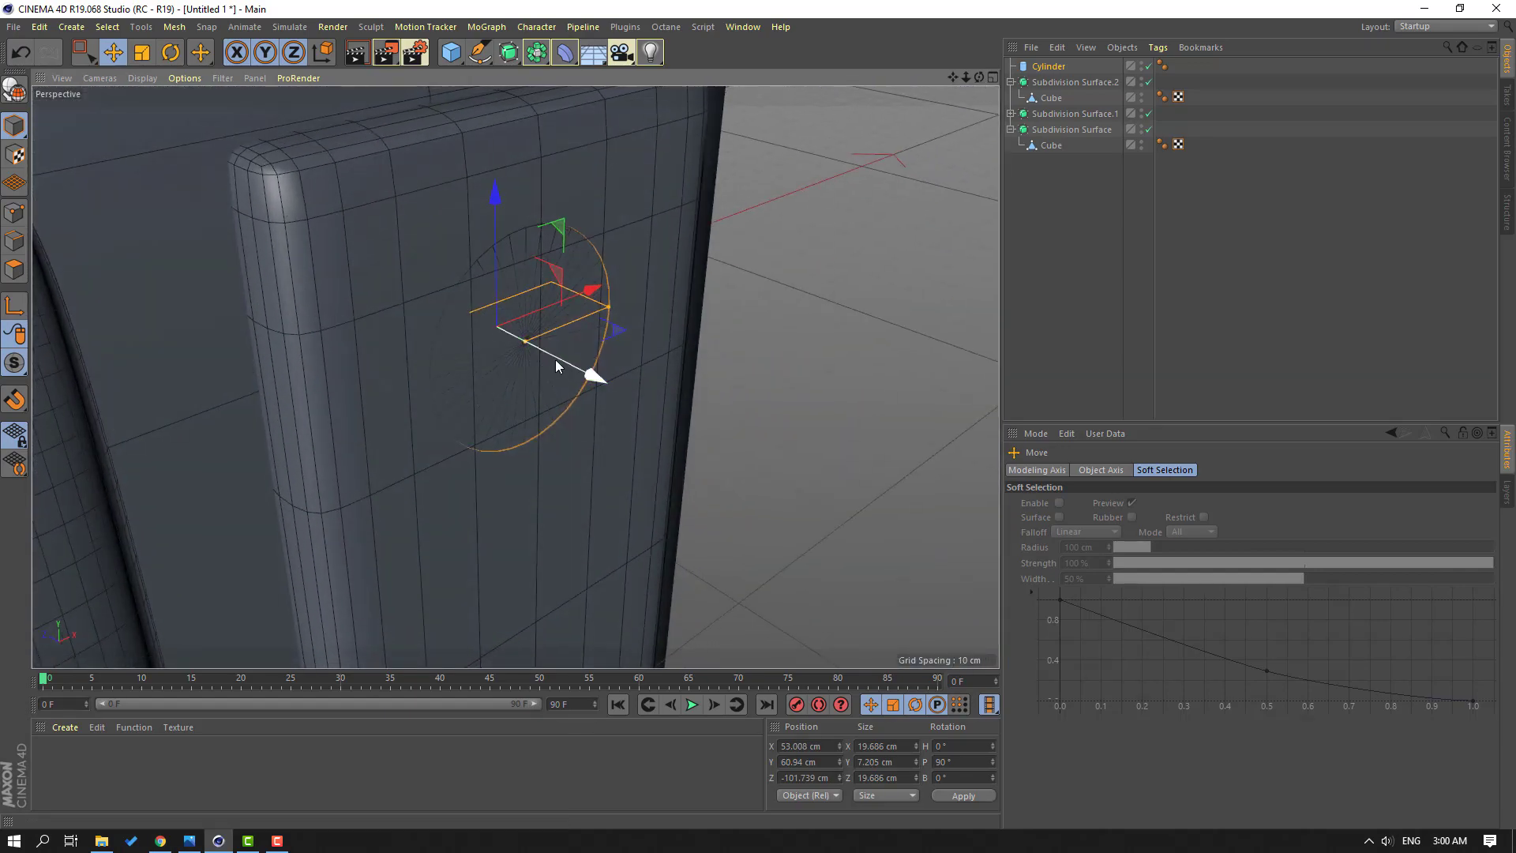
pyautogui.moveTo(556, 358); pyautogui.dragTo(610, 386)
pyautogui.keyDown('alt'); pyautogui.moveTo(609, 386); pyautogui.dragTo(746, 217); pyautogui.keyUp('alt')
pyautogui.click(747, 216)
# Step: Give the knob cylinder's caps a fillet with 8 segments and a 1 cm radius
pyautogui.click(1047, 68)
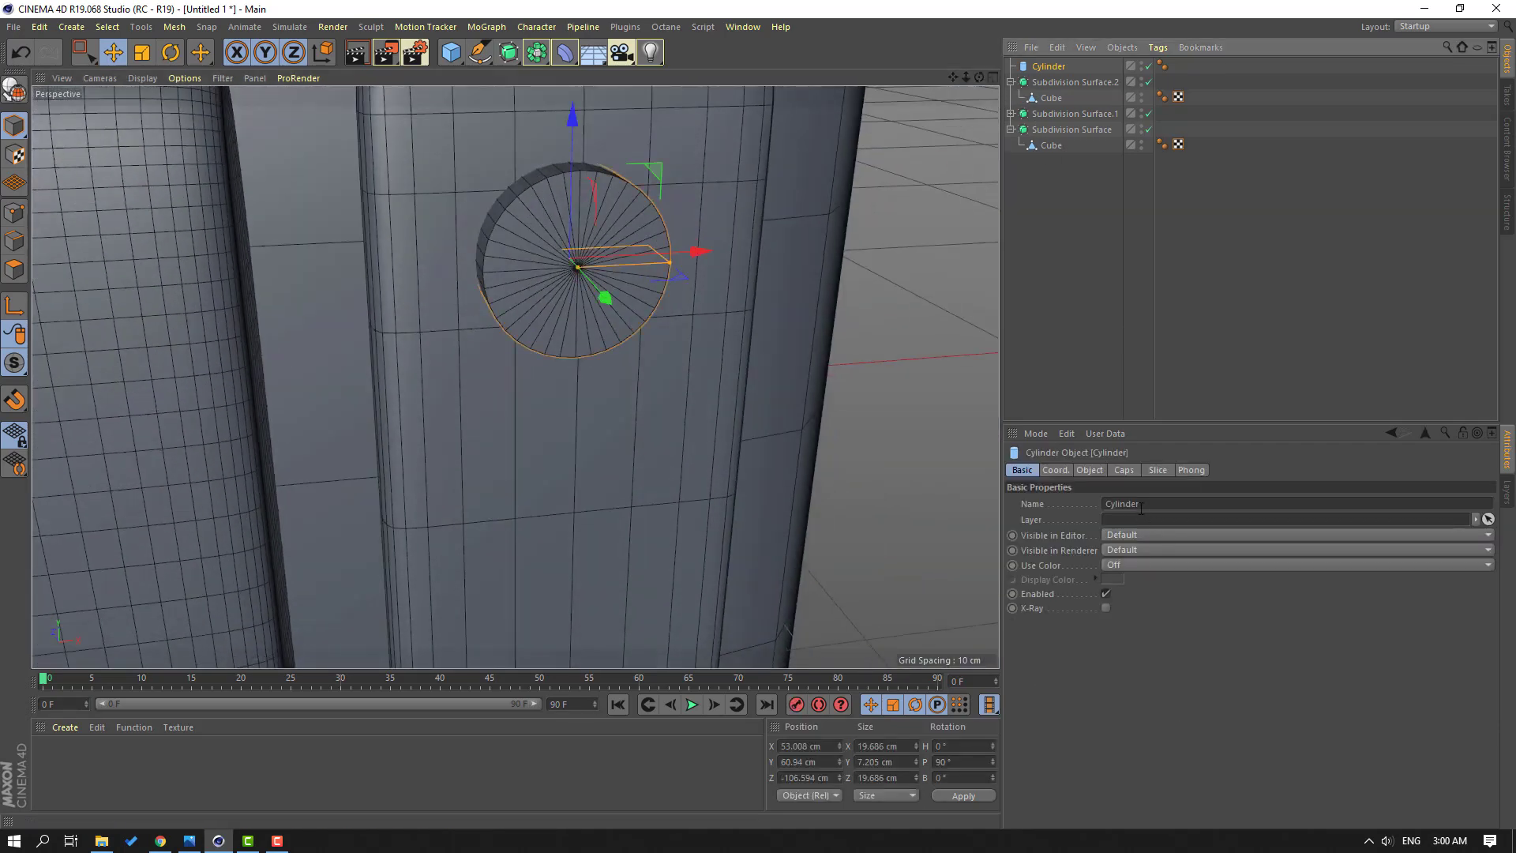
pyautogui.click(1120, 472)
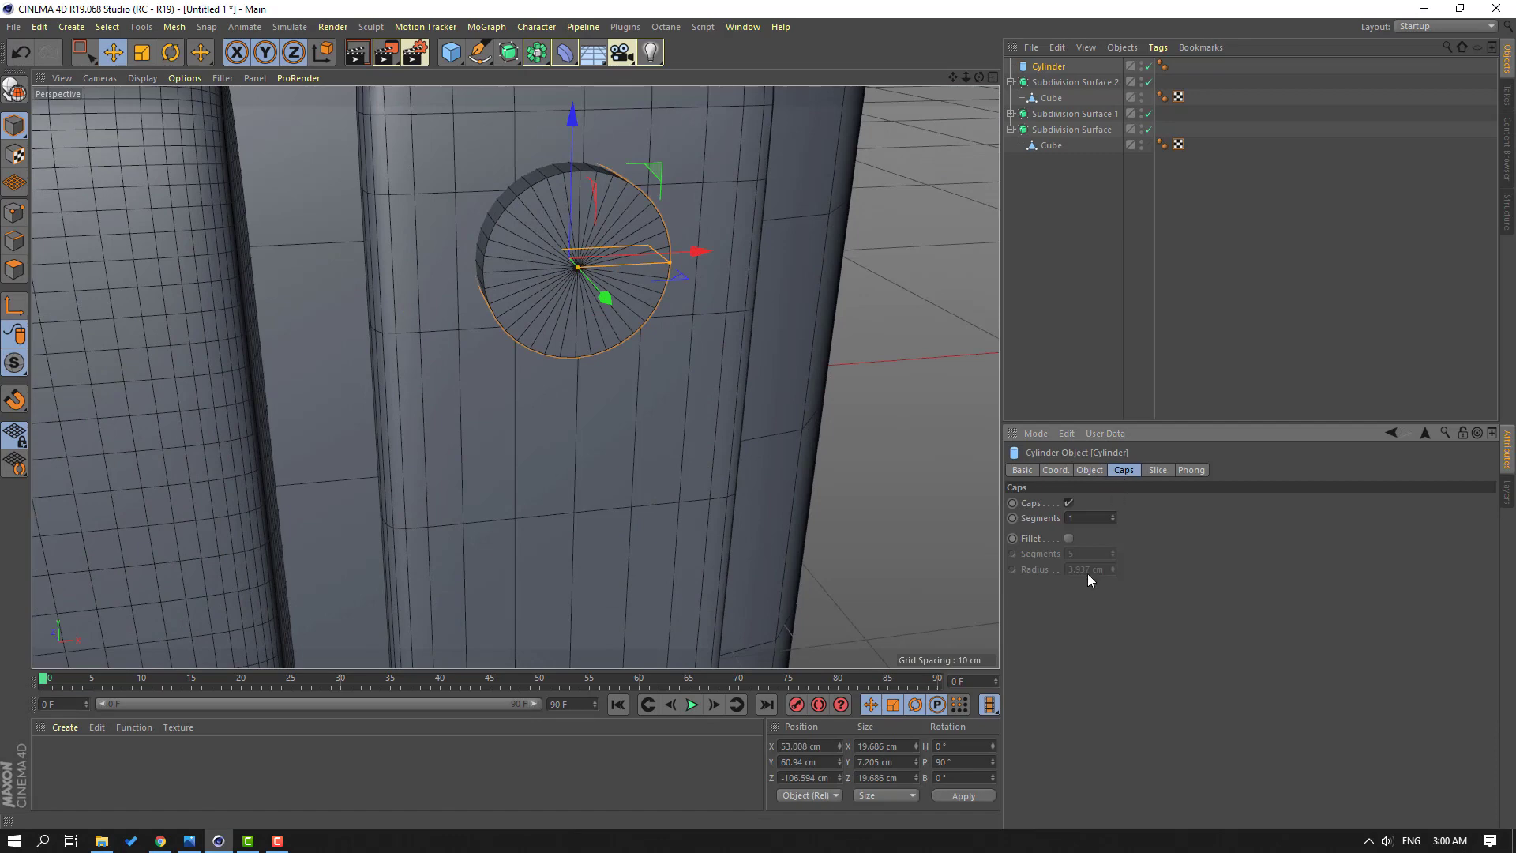
pyautogui.click(1070, 539)
pyautogui.scroll(4, 586, 254)
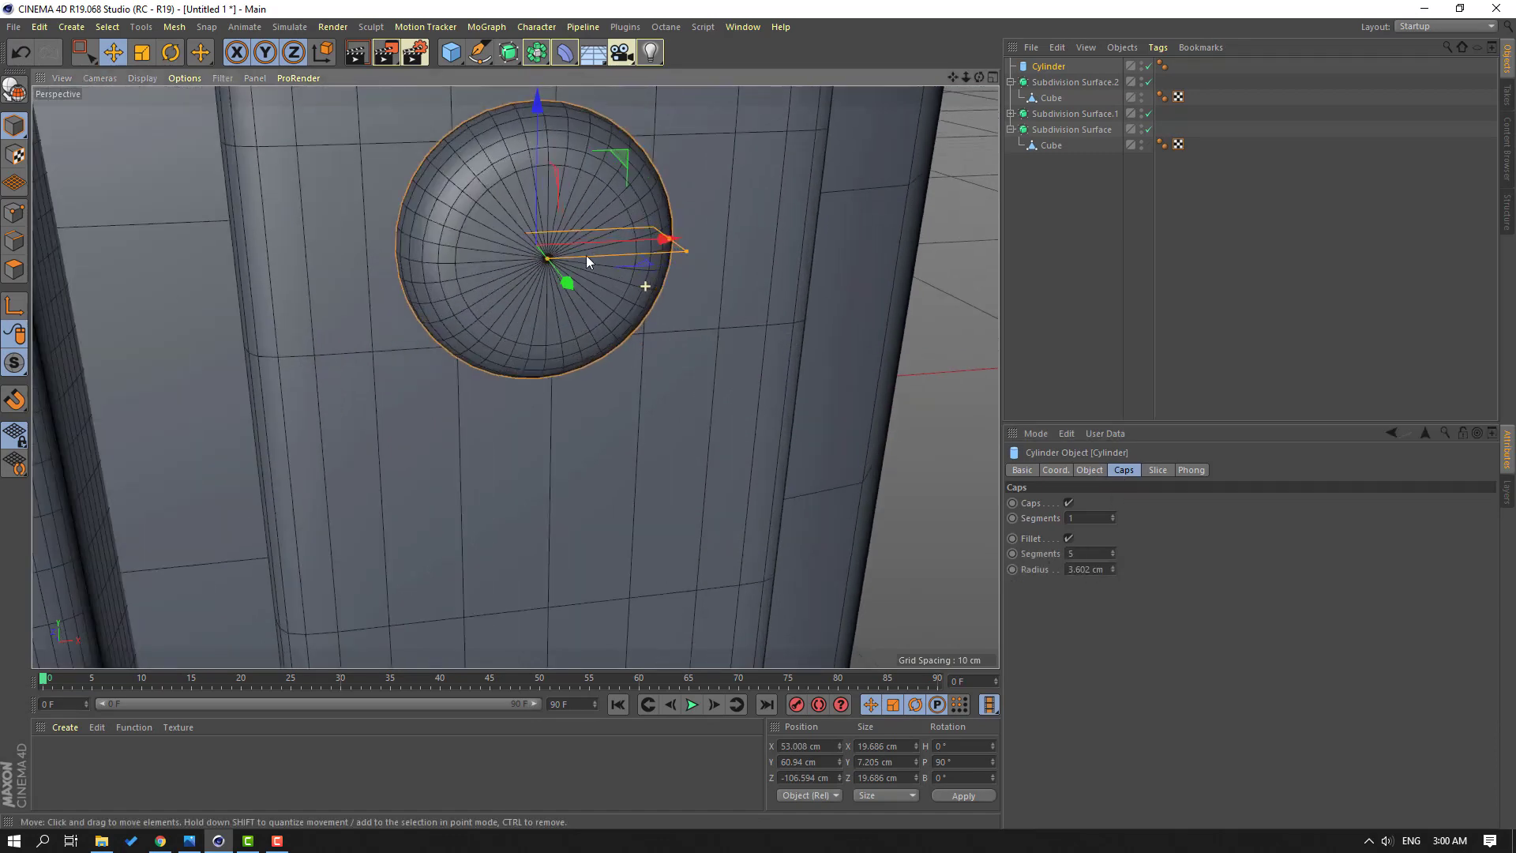
pyautogui.keyDown('alt'); pyautogui.moveTo(467, 187); pyautogui.dragTo(545, 268); pyautogui.keyUp('alt')
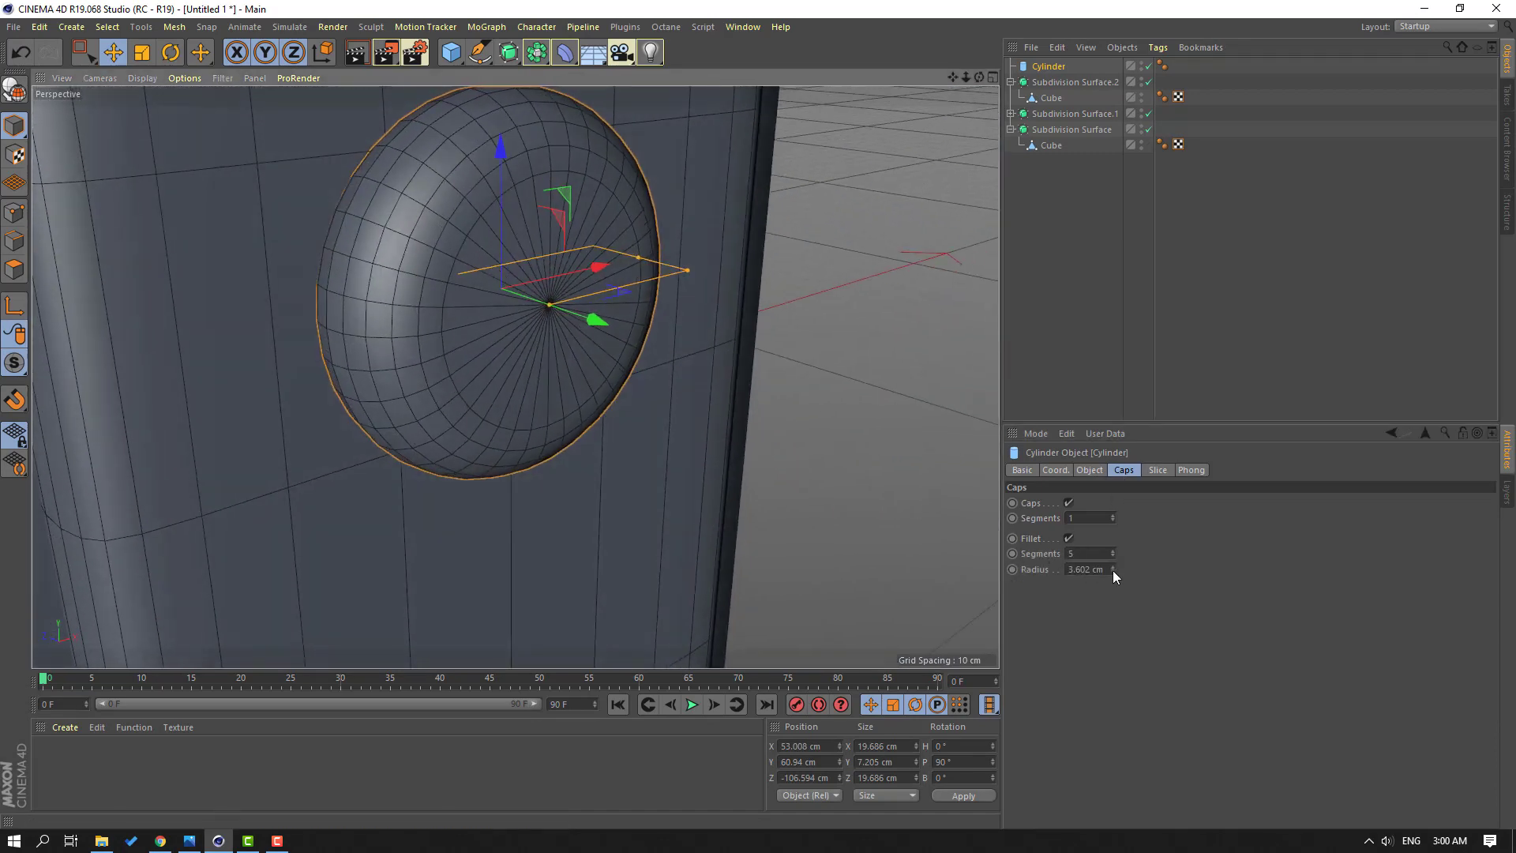
pyautogui.moveTo(1114, 555)
pyautogui.mouseDown()
pyautogui.moveTo(1114, 541)
pyautogui.moveTo(1114, 582)
pyautogui.mouseUp()
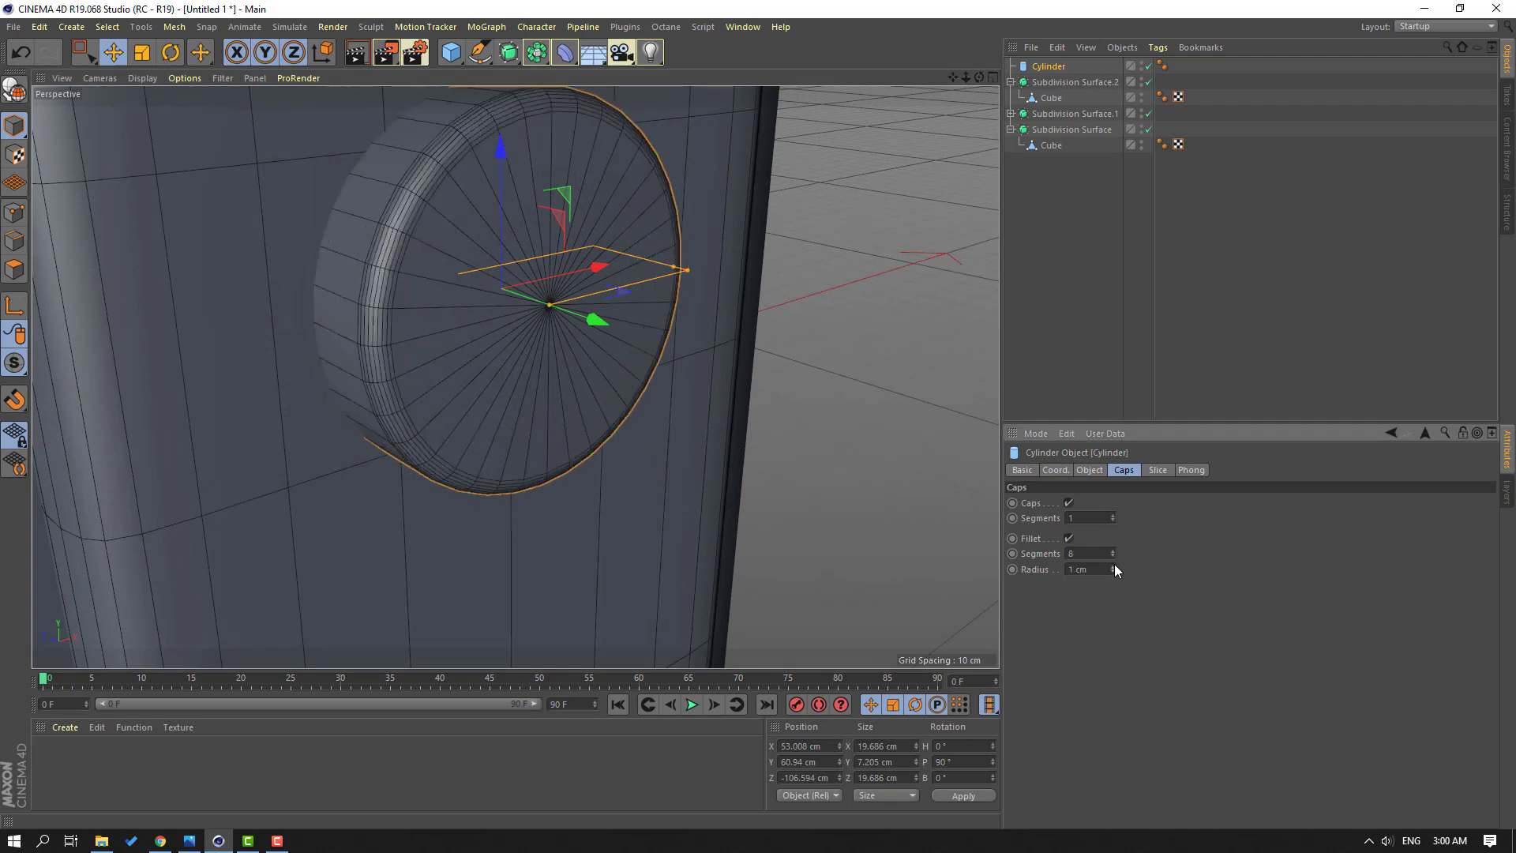
pyautogui.click(865, 305)
# Step: Add a cube, move it in front of the television to about Z -190.6 cm and shrink it to about 18 cm in X and 36.8 cm in Z
pyautogui.scroll(-6, 779, 315)
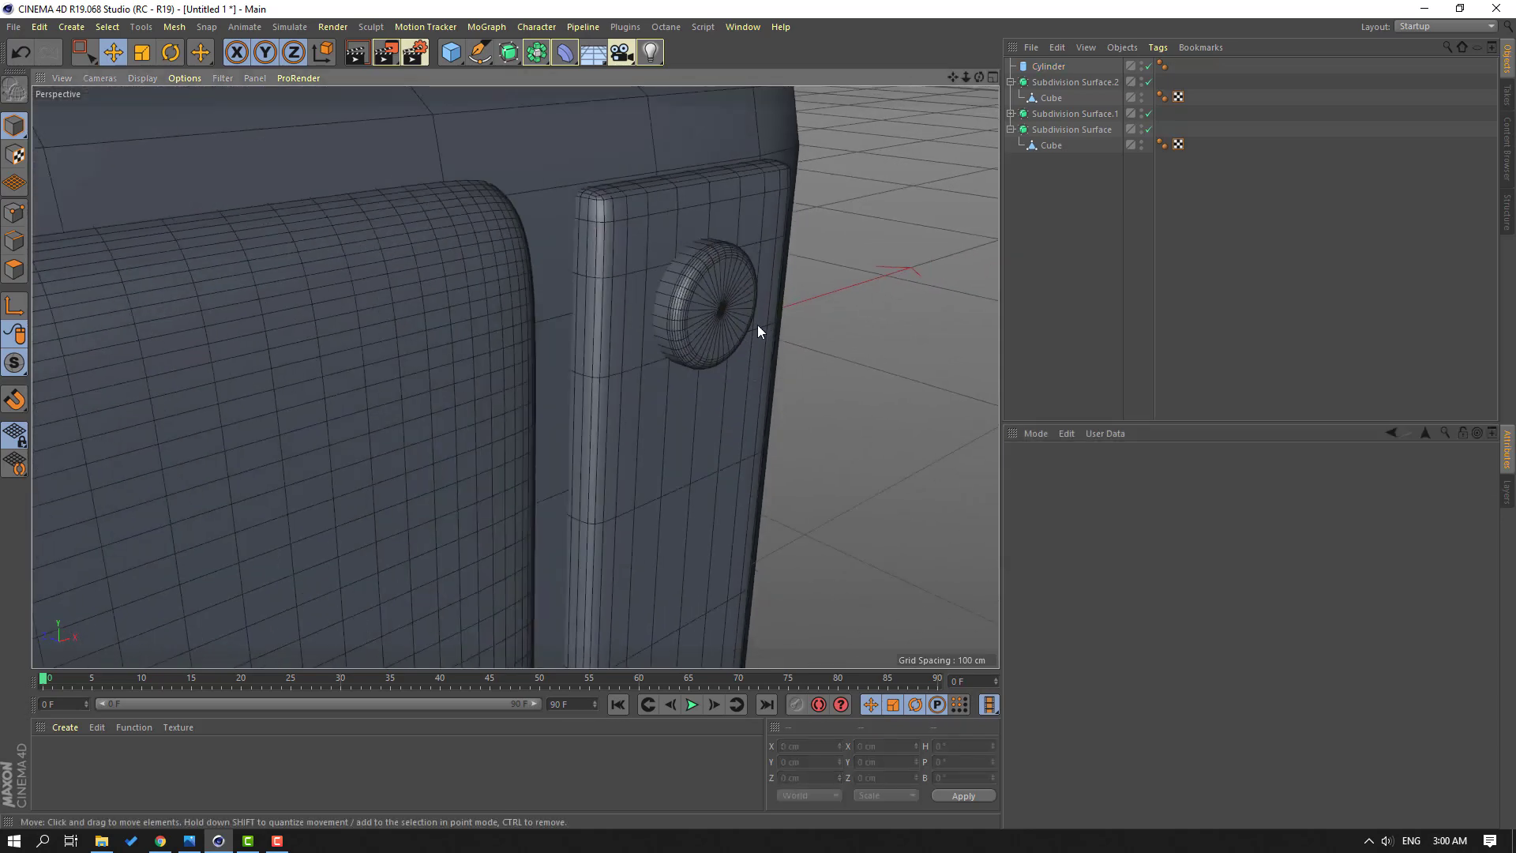
pyautogui.scroll(-2, 758, 326)
pyautogui.keyDown('alt'); pyautogui.moveTo(791, 328); pyautogui.dragTo(671, 327); pyautogui.keyUp('alt')
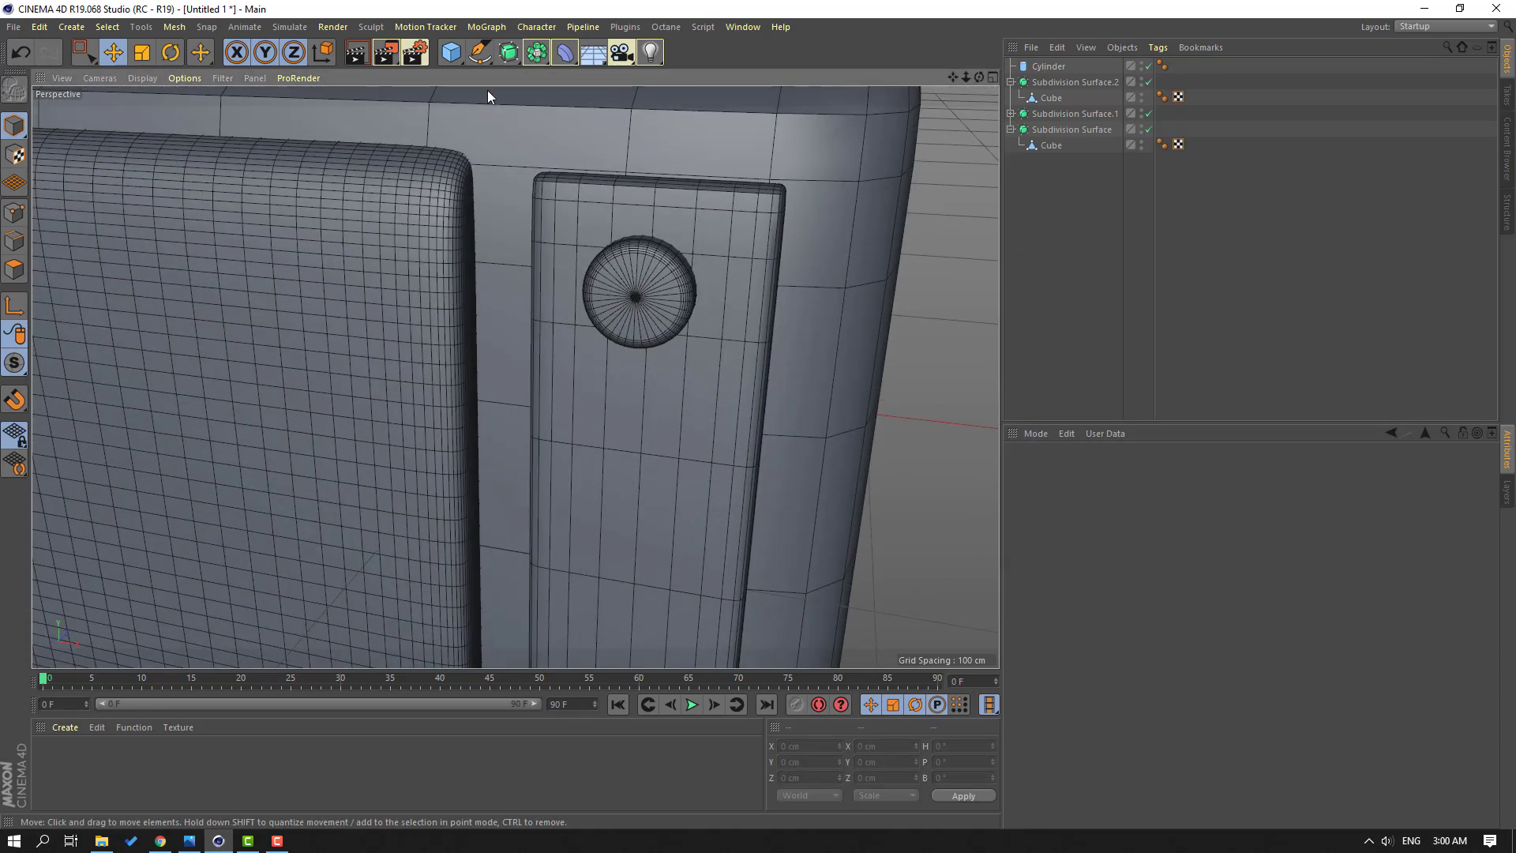
pyautogui.click(453, 63)
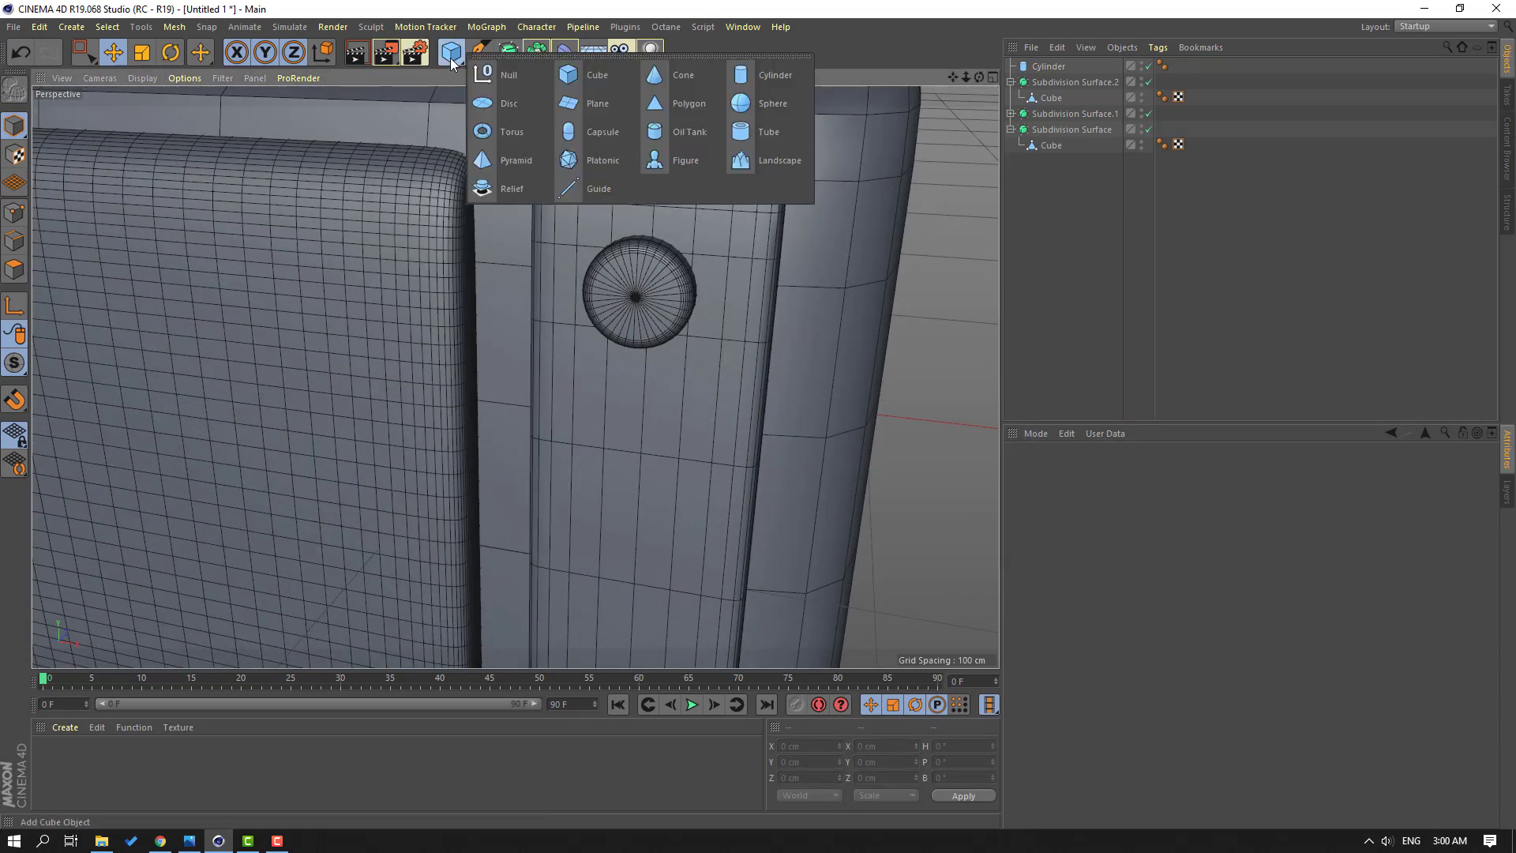
pyautogui.click(576, 78)
pyautogui.scroll(-6, 663, 281)
pyautogui.keyDown('alt'); pyautogui.moveTo(746, 300); pyautogui.dragTo(657, 340); pyautogui.keyUp('alt')
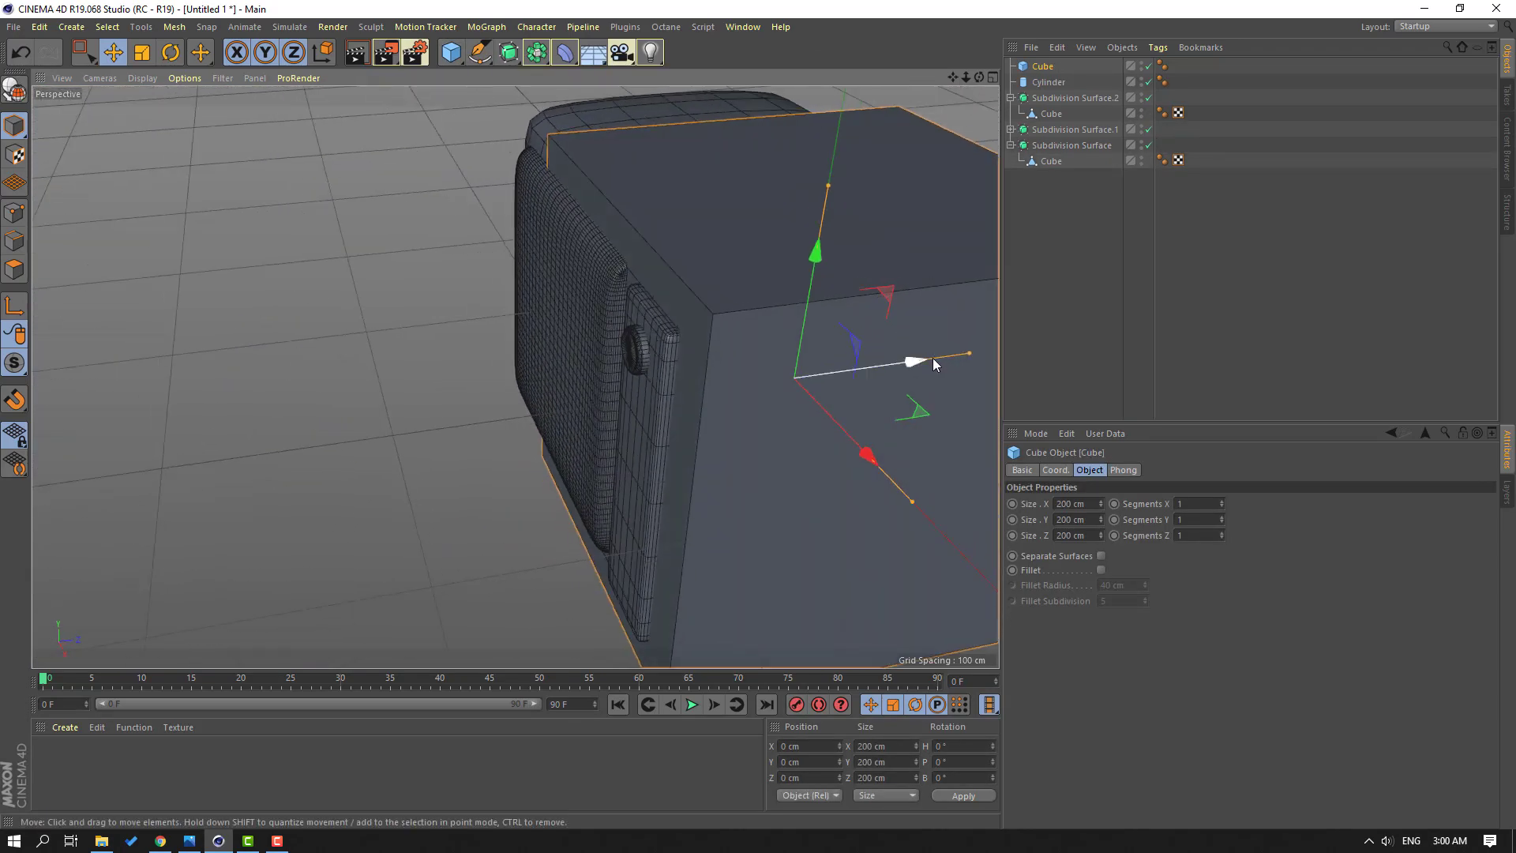
pyautogui.moveTo(940, 347); pyautogui.dragTo(451, 434)
pyautogui.keyDown('alt'); pyautogui.moveTo(314, 507); pyautogui.dragTo(444, 525); pyautogui.keyUp('alt')
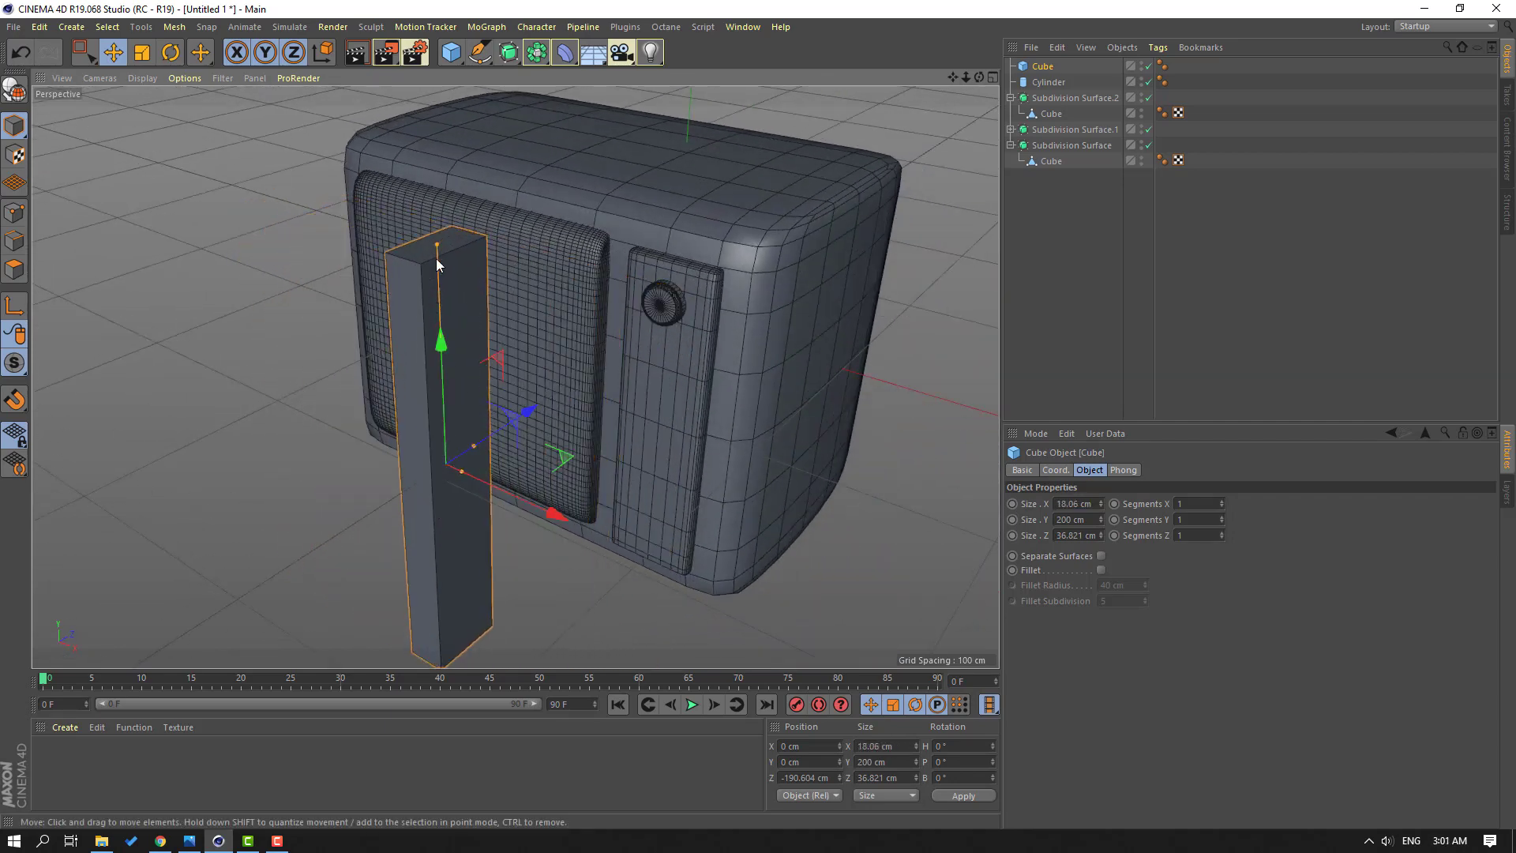
# Step: Shrink the cube to about 6.6 x 23.6 x 4.5 cm and place it on the knob at about X 53.3, Y 59.1, Z -108.8 cm
pyautogui.moveTo(438, 260); pyautogui.dragTo(714, 272)
pyautogui.press('s')
pyautogui.keyDown('alt'); pyautogui.moveTo(410, 369); pyautogui.dragTo(552, 335); pyautogui.keyUp('alt')
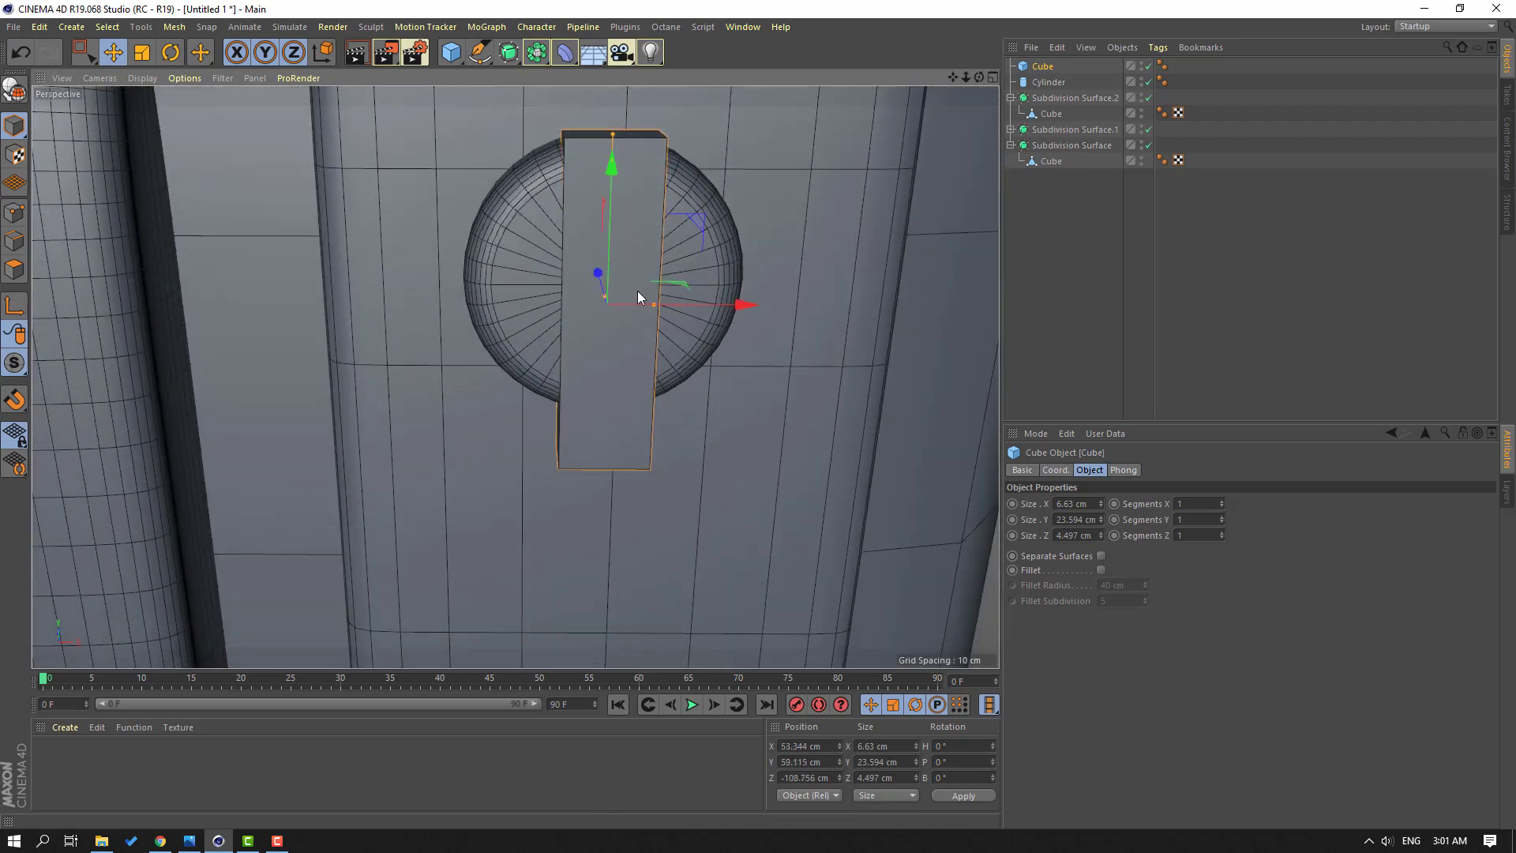
# Step: Narrow the cube to about 3.1 cm, shorten it to about 13.8 cm and center it on the knob at about Y 61.1 cm
pyautogui.moveTo(655, 305); pyautogui.dragTo(642, 305)
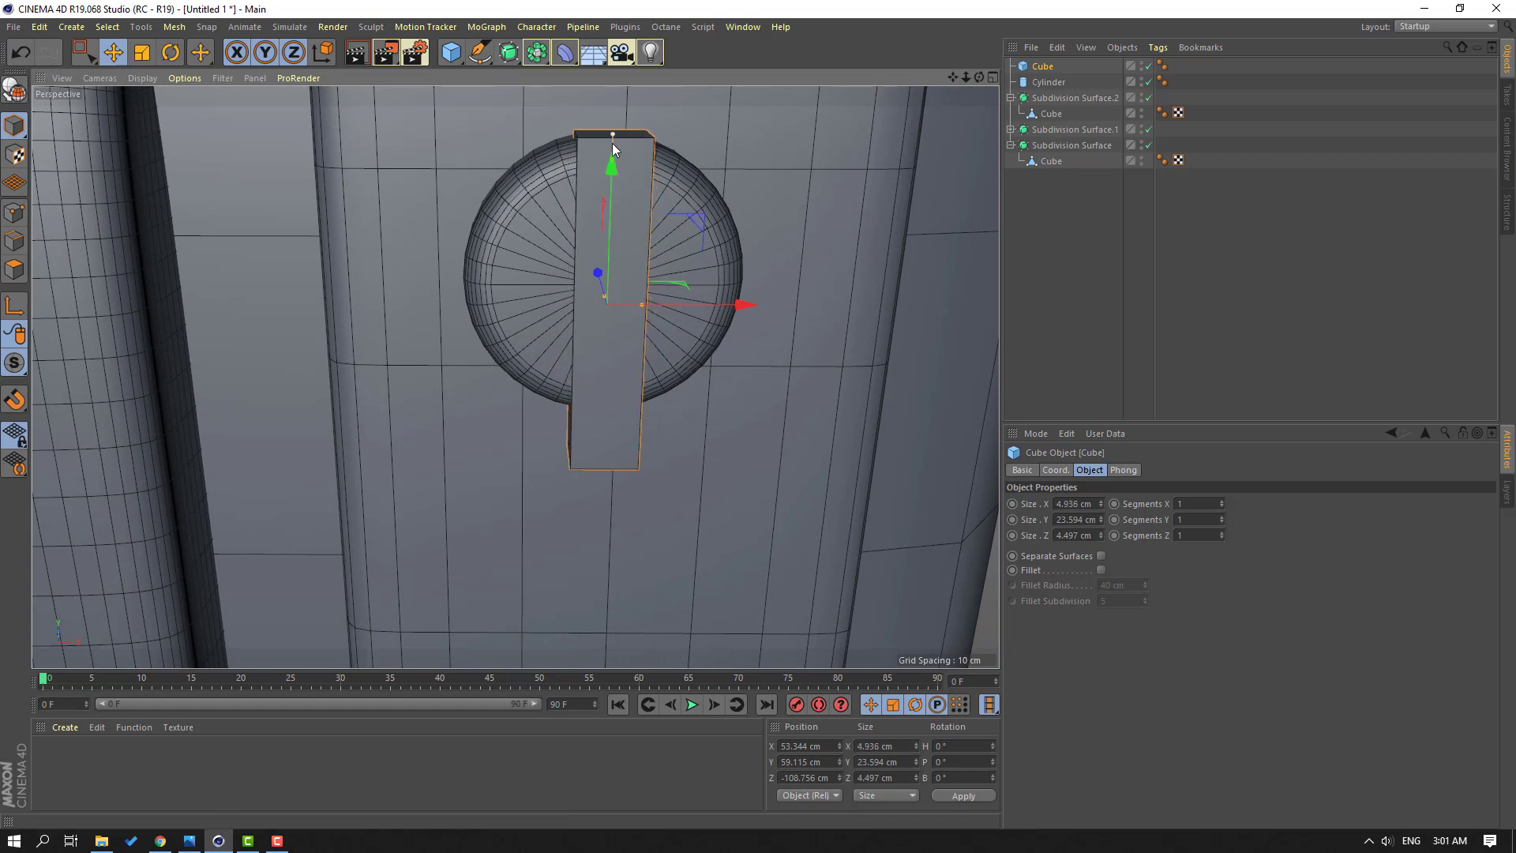
pyautogui.moveTo(610, 166); pyautogui.dragTo(609, 172)
pyautogui.moveTo(644, 305); pyautogui.dragTo(629, 306)
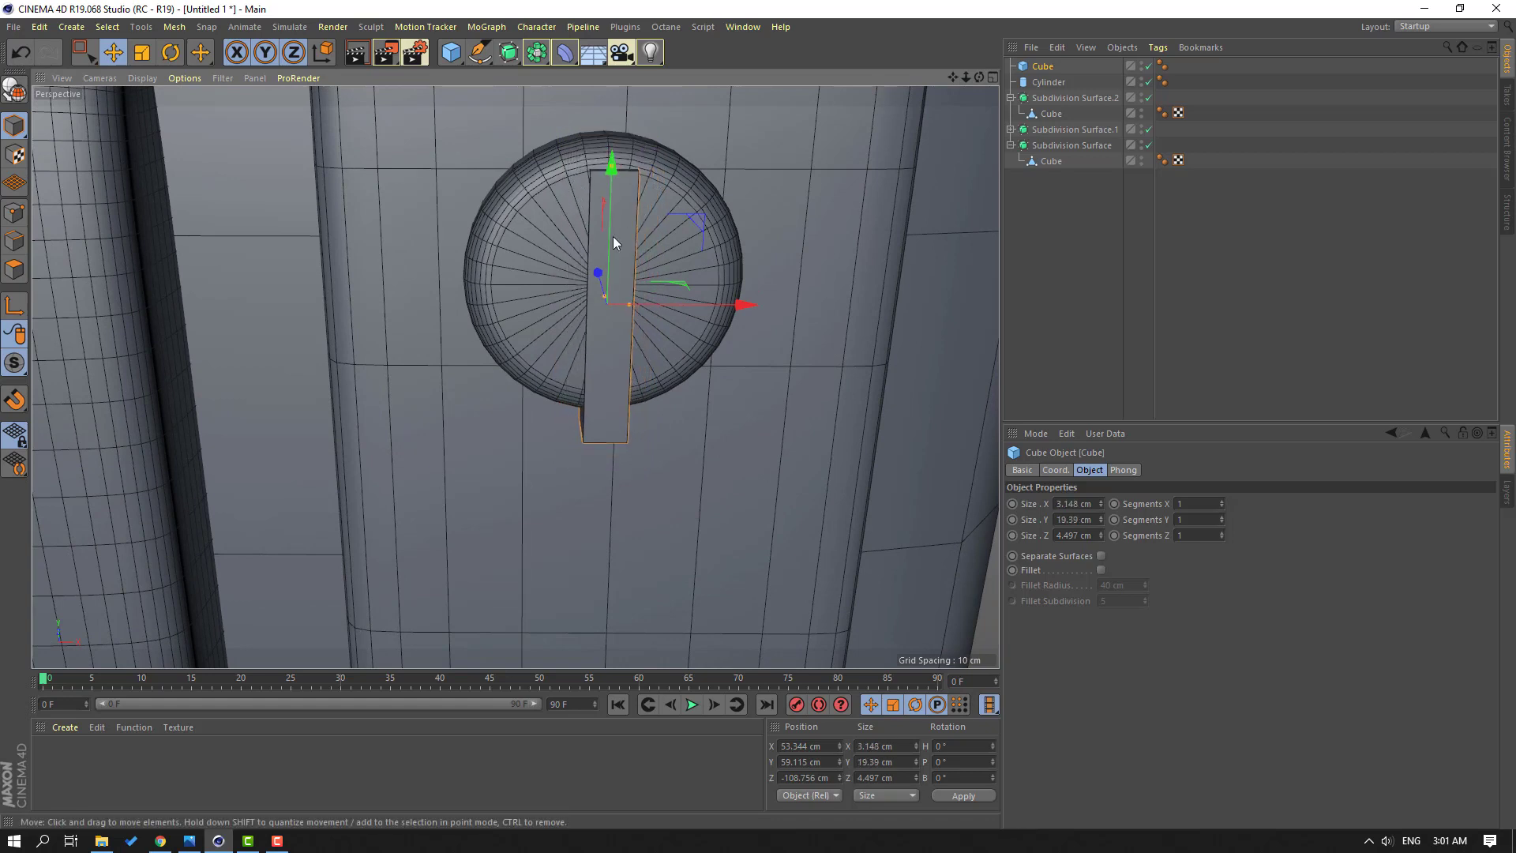
pyautogui.moveTo(612, 181); pyautogui.dragTo(613, 172)
pyautogui.keyDown('alt'); pyautogui.moveTo(639, 397); pyautogui.dragTo(623, 359, button='middle'); pyautogui.keyUp('alt')
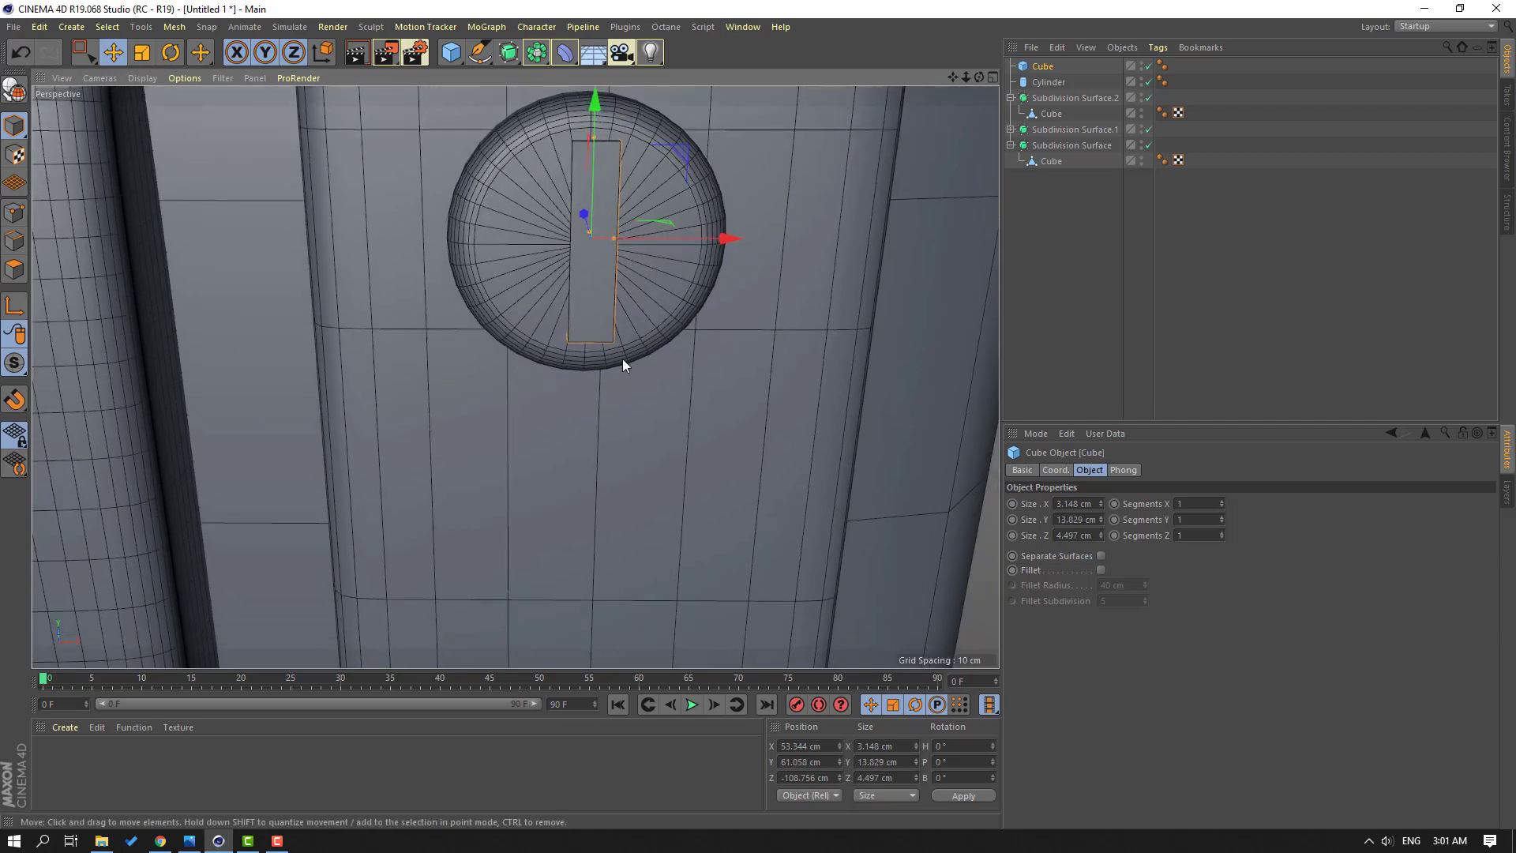
# Step: Shift the cube slightly outward from the knob's face along Z to about -109.2 cm
pyautogui.keyDown('alt'); pyautogui.moveTo(622, 358); pyautogui.dragTo(442, 308); pyautogui.keyUp('alt')
pyautogui.moveTo(725, 235); pyautogui.dragTo(724, 235)
pyautogui.scroll(3, 638, 162)
pyautogui.keyDown('alt'); pyautogui.moveTo(741, 149); pyautogui.dragTo(685, 202); pyautogui.keyUp('alt')
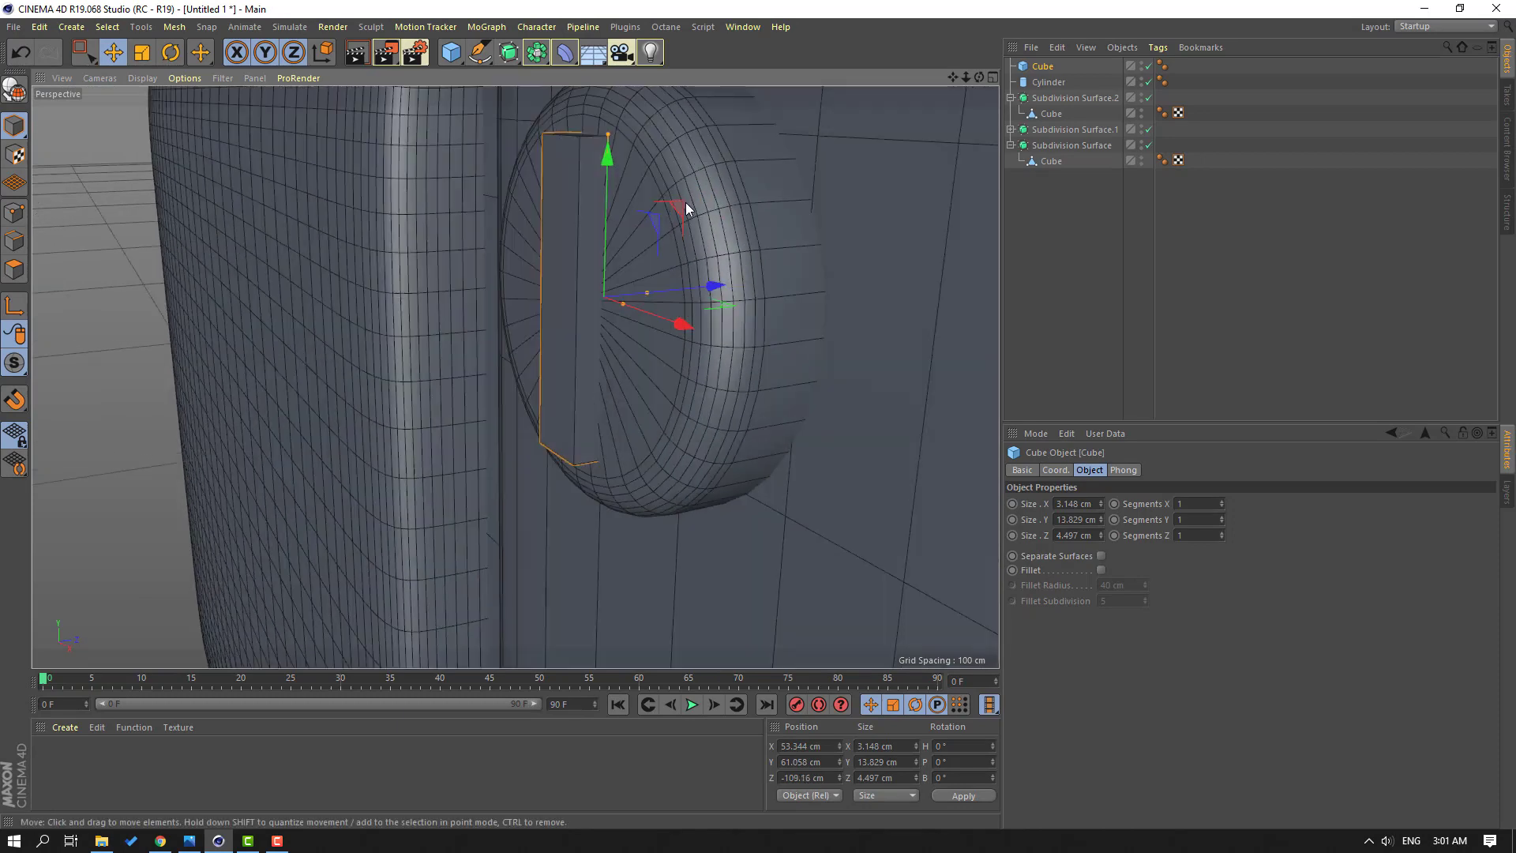
# Step: Make the knob's grip cube editable and pull it out in front of the knob to about Z -116.2 cm
pyautogui.keyDown('alt'); pyautogui.moveTo(497, 205); pyautogui.dragTo(570, 376); pyautogui.keyUp('alt')
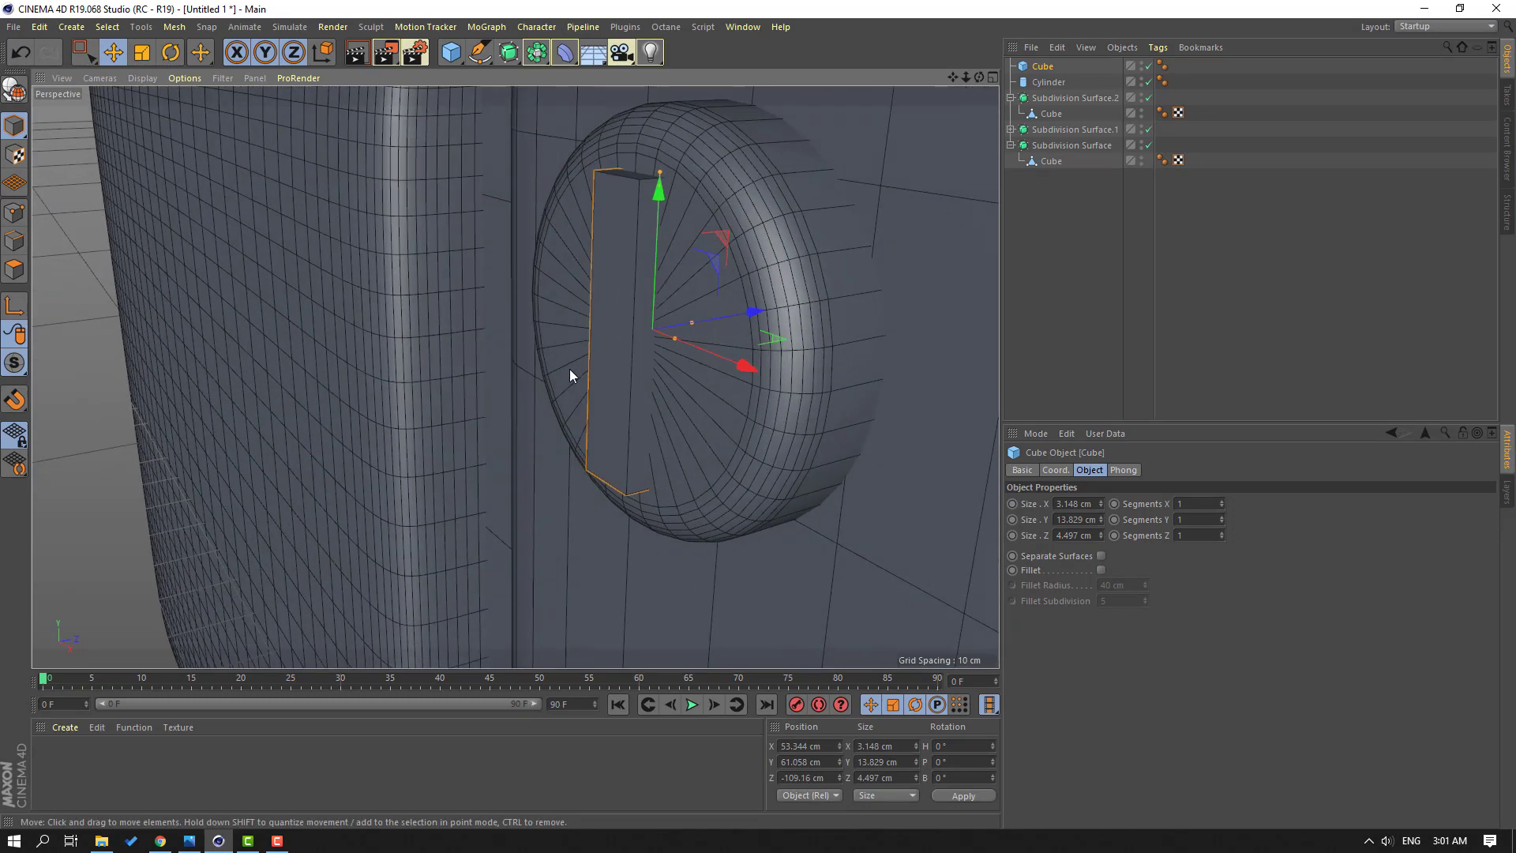
pyautogui.click(13, 93)
pyautogui.moveTo(695, 326); pyautogui.dragTo(594, 404)
pyautogui.keyDown('alt'); pyautogui.moveTo(592, 400); pyautogui.dragTo(590, 395, button='middle'); pyautogui.keyUp('alt')
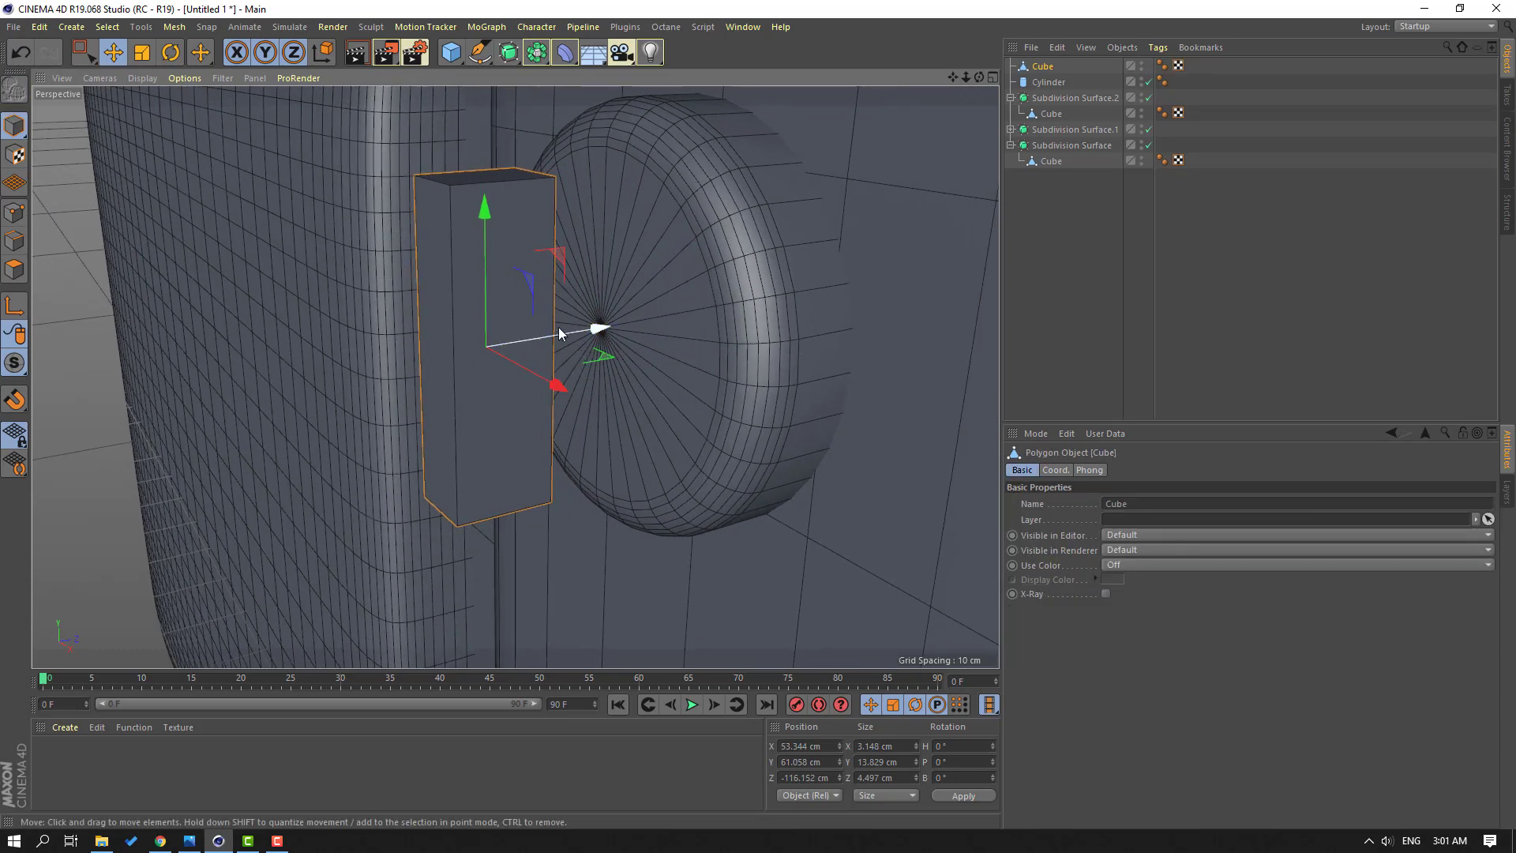
# Step: In Edge mode, add loop cuts around the grip cube close to its upper and lower ends
pyautogui.click(24, 246)
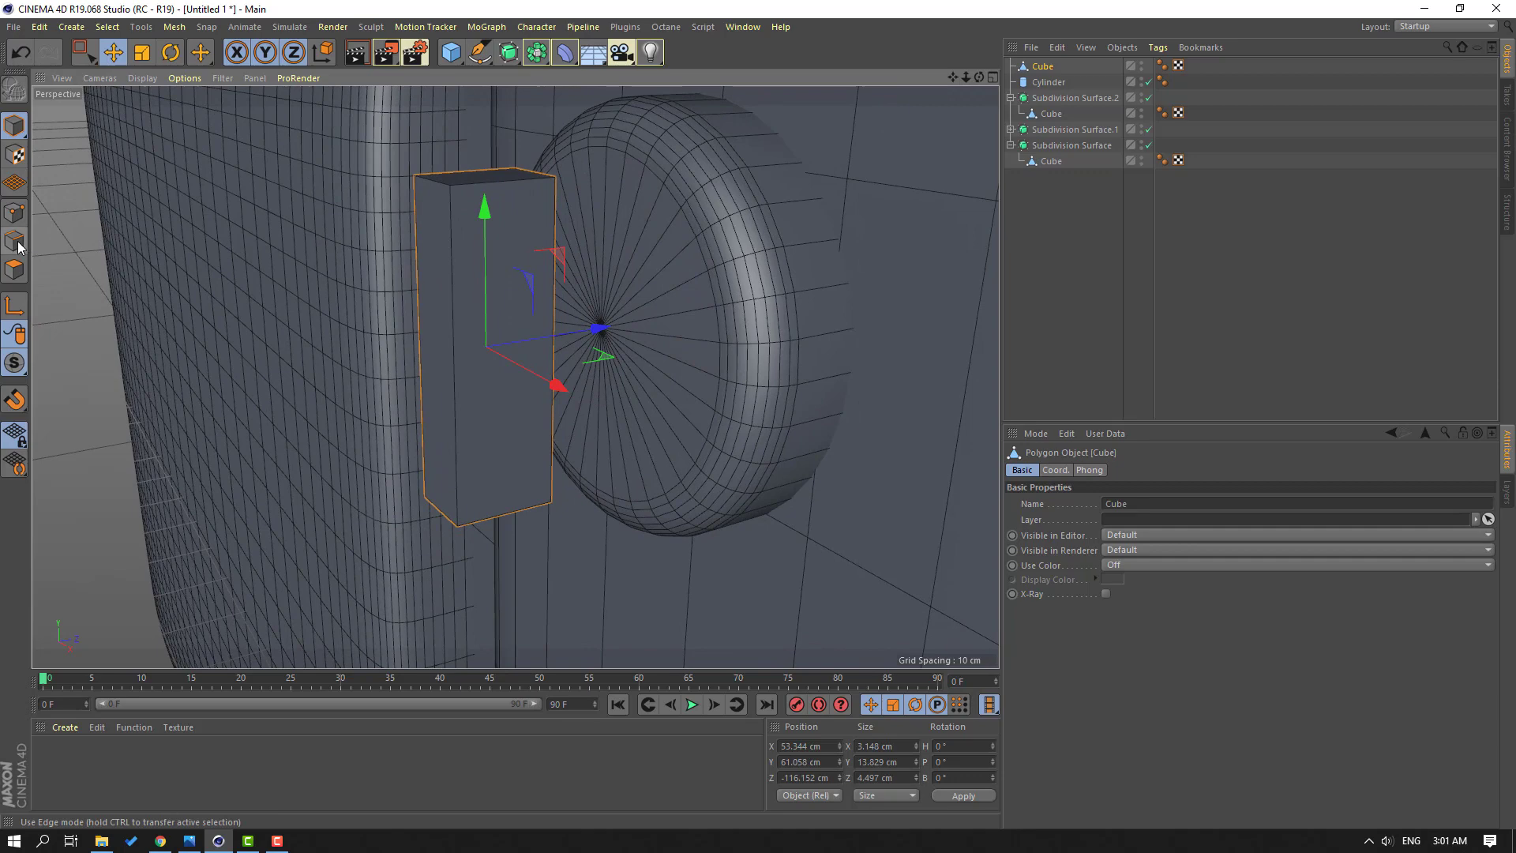
pyautogui.rightClick(70, 246)
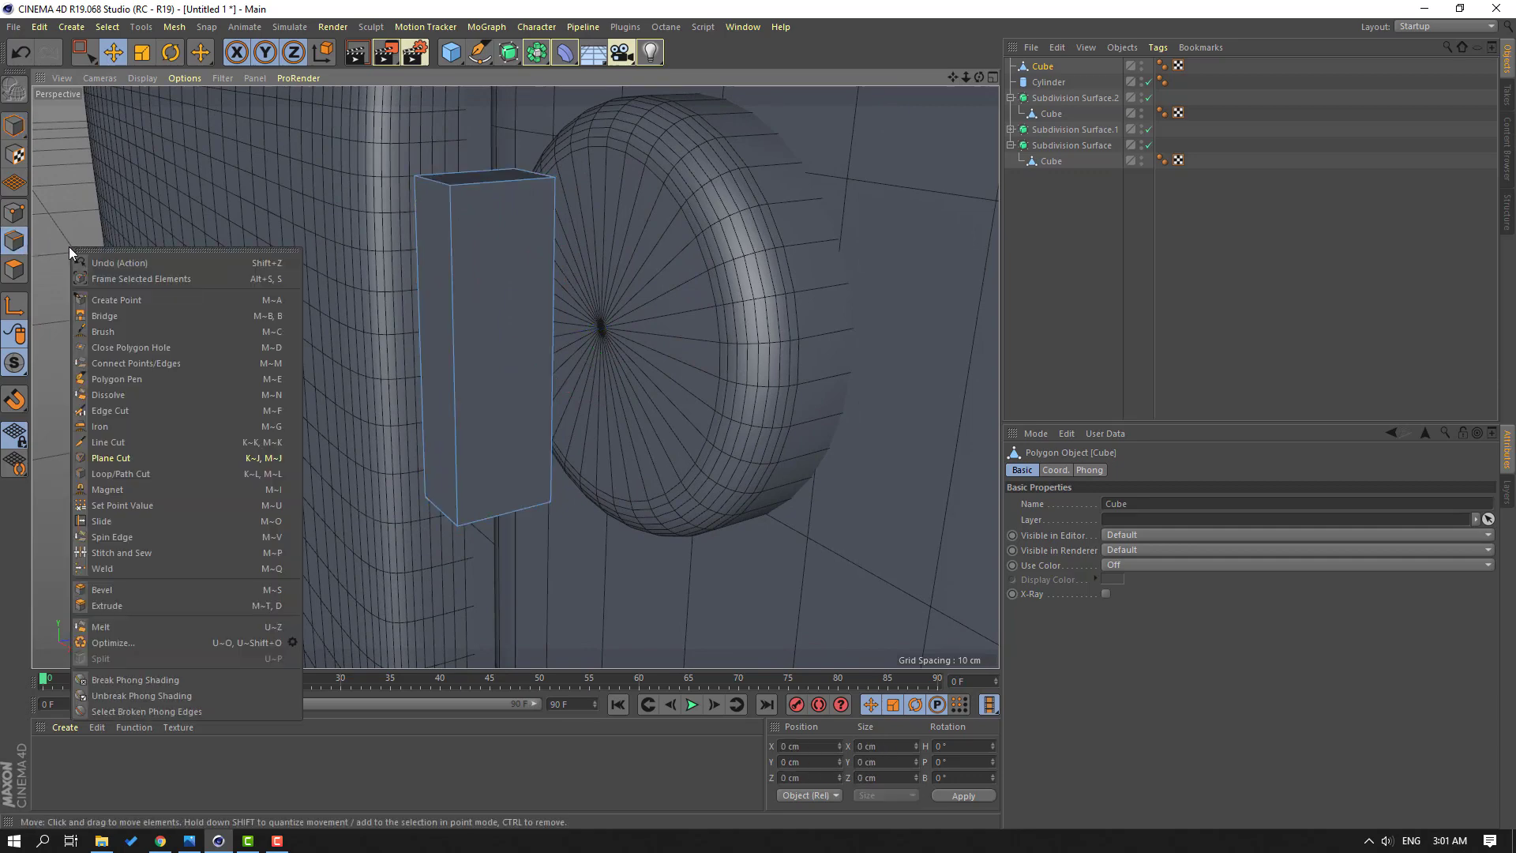
pyautogui.click(101, 477)
pyautogui.keyDown('alt'); pyautogui.moveTo(360, 291); pyautogui.dragTo(497, 264); pyautogui.keyUp('alt')
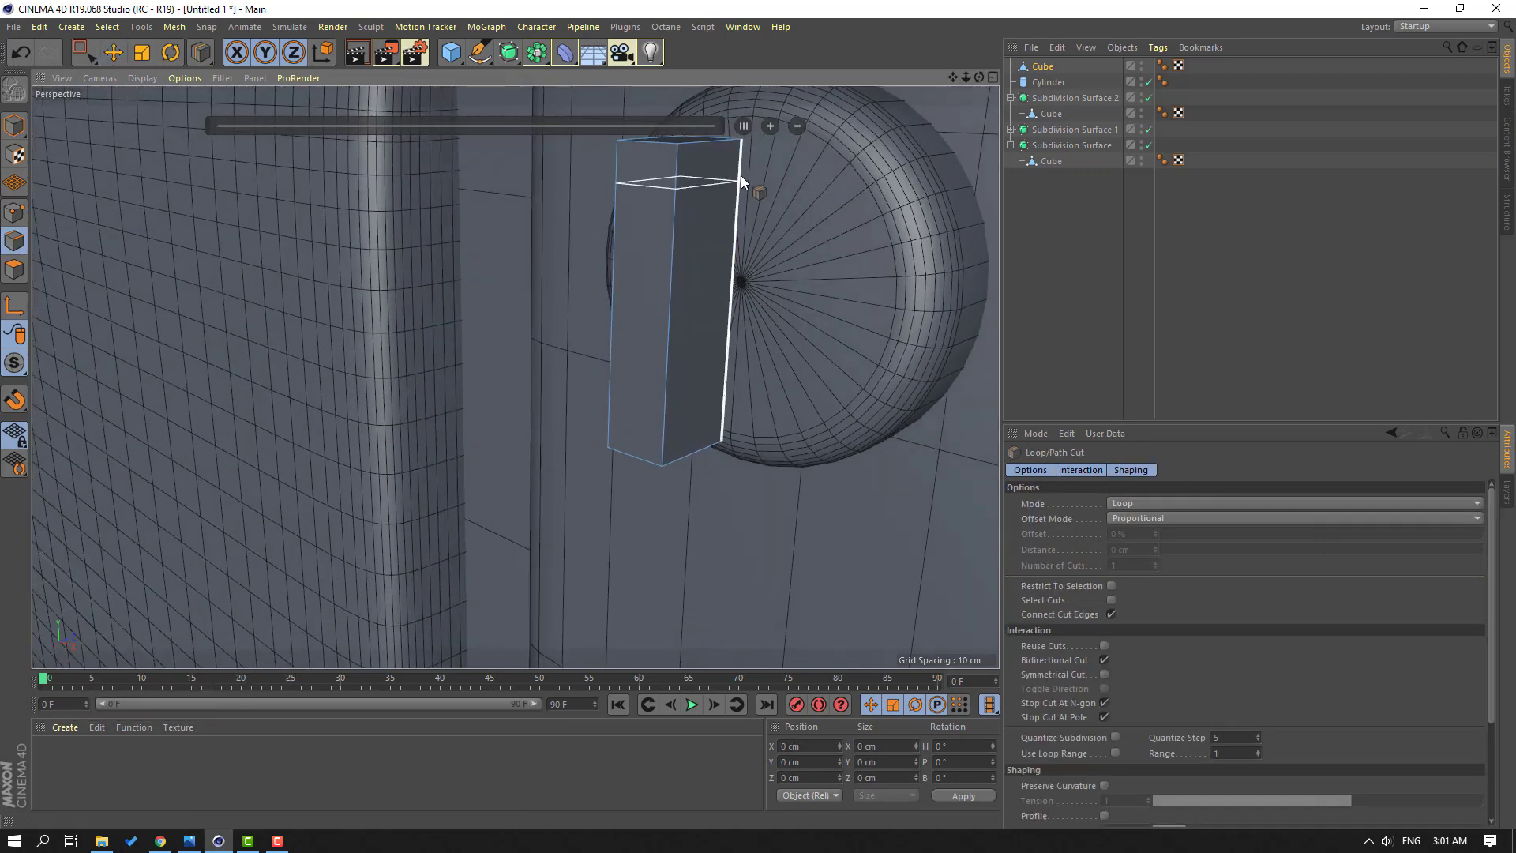
pyautogui.click(682, 155)
pyautogui.keyDown('alt'); pyautogui.moveTo(723, 368); pyautogui.dragTo(603, 173); pyautogui.keyUp('alt')
# Step: Add vertical loop cuts near the grip cube's front and back faces, at about 81.1% and 19.4% offset
pyautogui.click(604, 168)
pyautogui.keyDown('alt'); pyautogui.moveTo(695, 208); pyautogui.dragTo(561, 298); pyautogui.keyUp('alt')
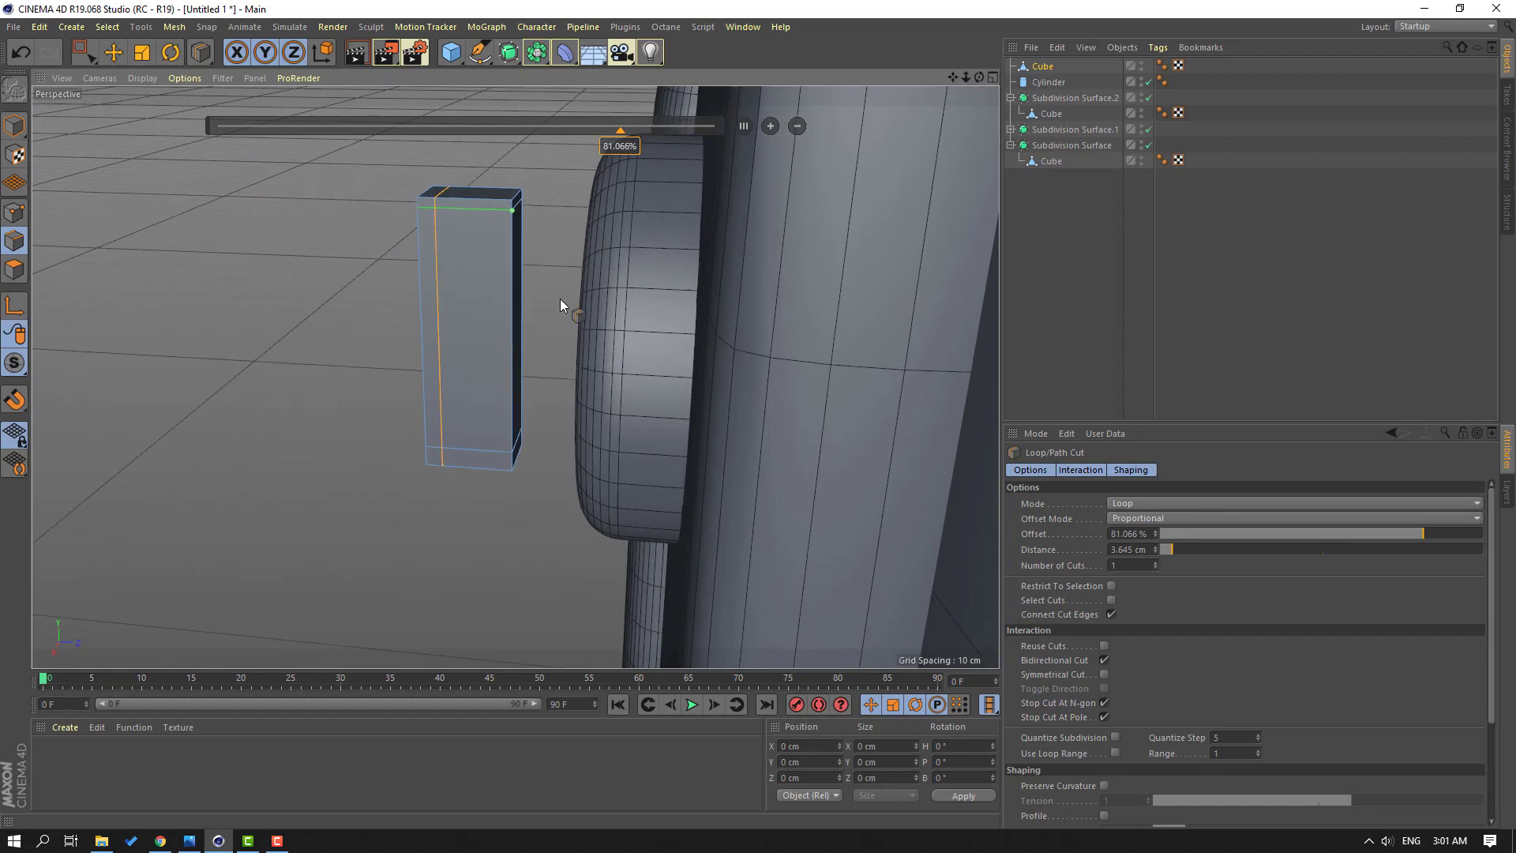
pyautogui.click(497, 211)
pyautogui.keyDown('alt'); pyautogui.moveTo(498, 211); pyautogui.dragTo(599, 295); pyautogui.keyUp('alt')
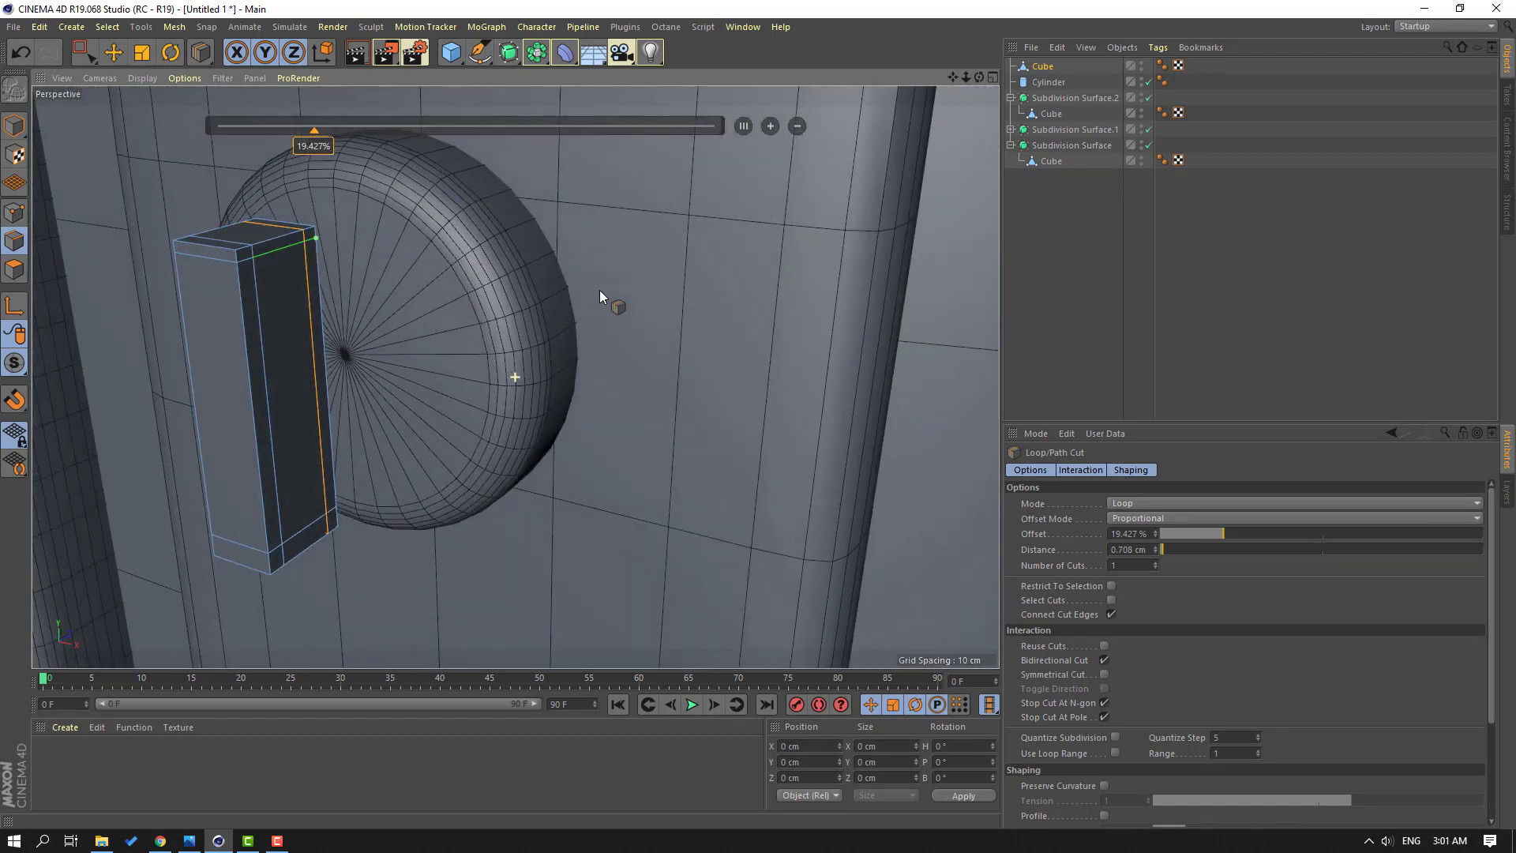
# Step: Nudge the grip cube toward the knob to about Z -115.9 cm and round it by nesting it under a new Subdivision Surface
pyautogui.click(23, 126)
pyautogui.click(114, 53)
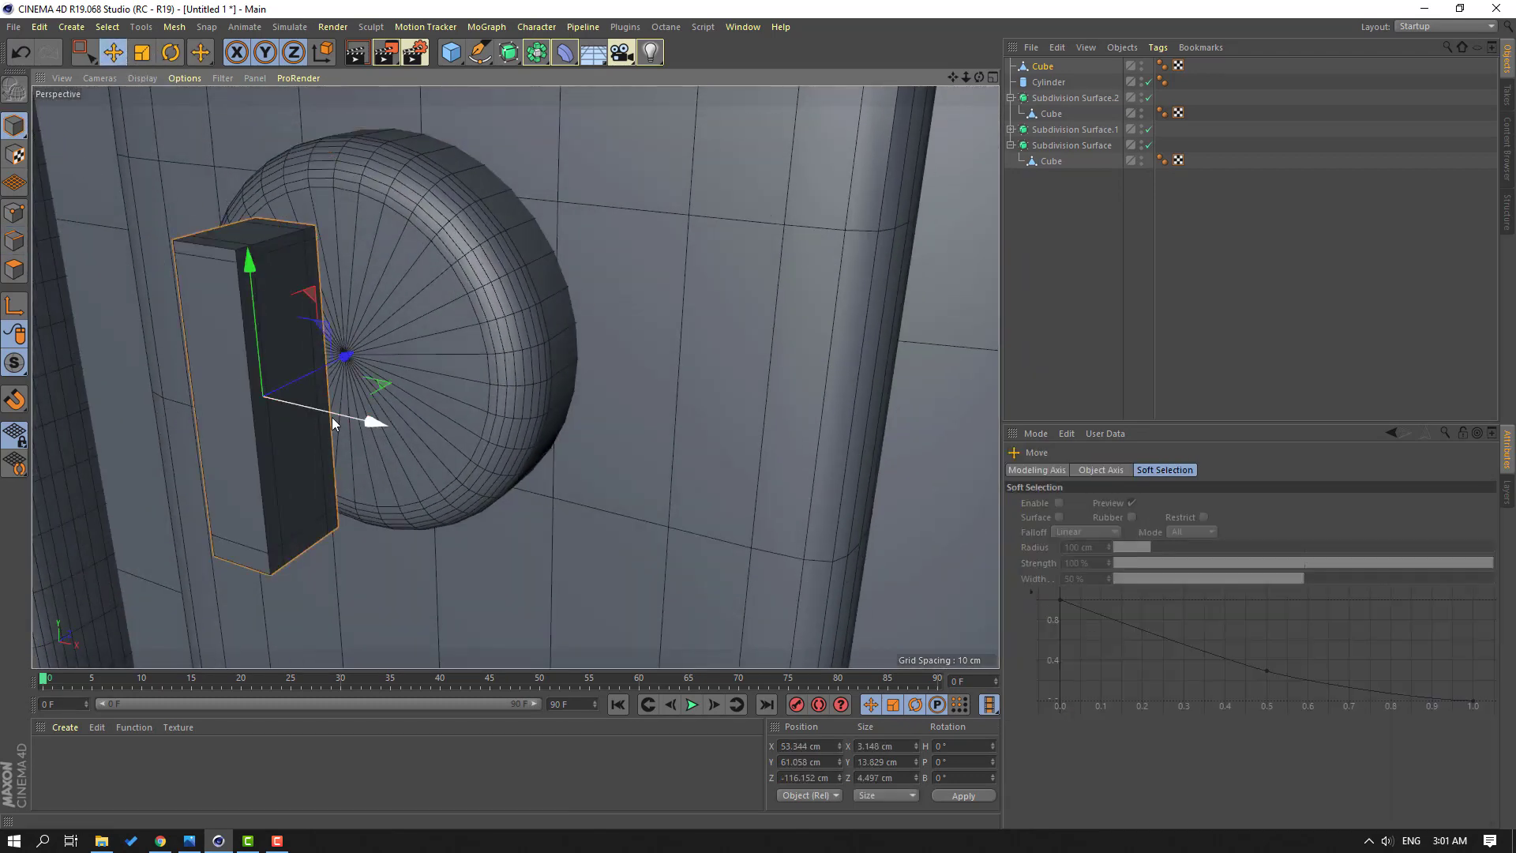
pyautogui.moveTo(315, 368); pyautogui.dragTo(319, 369)
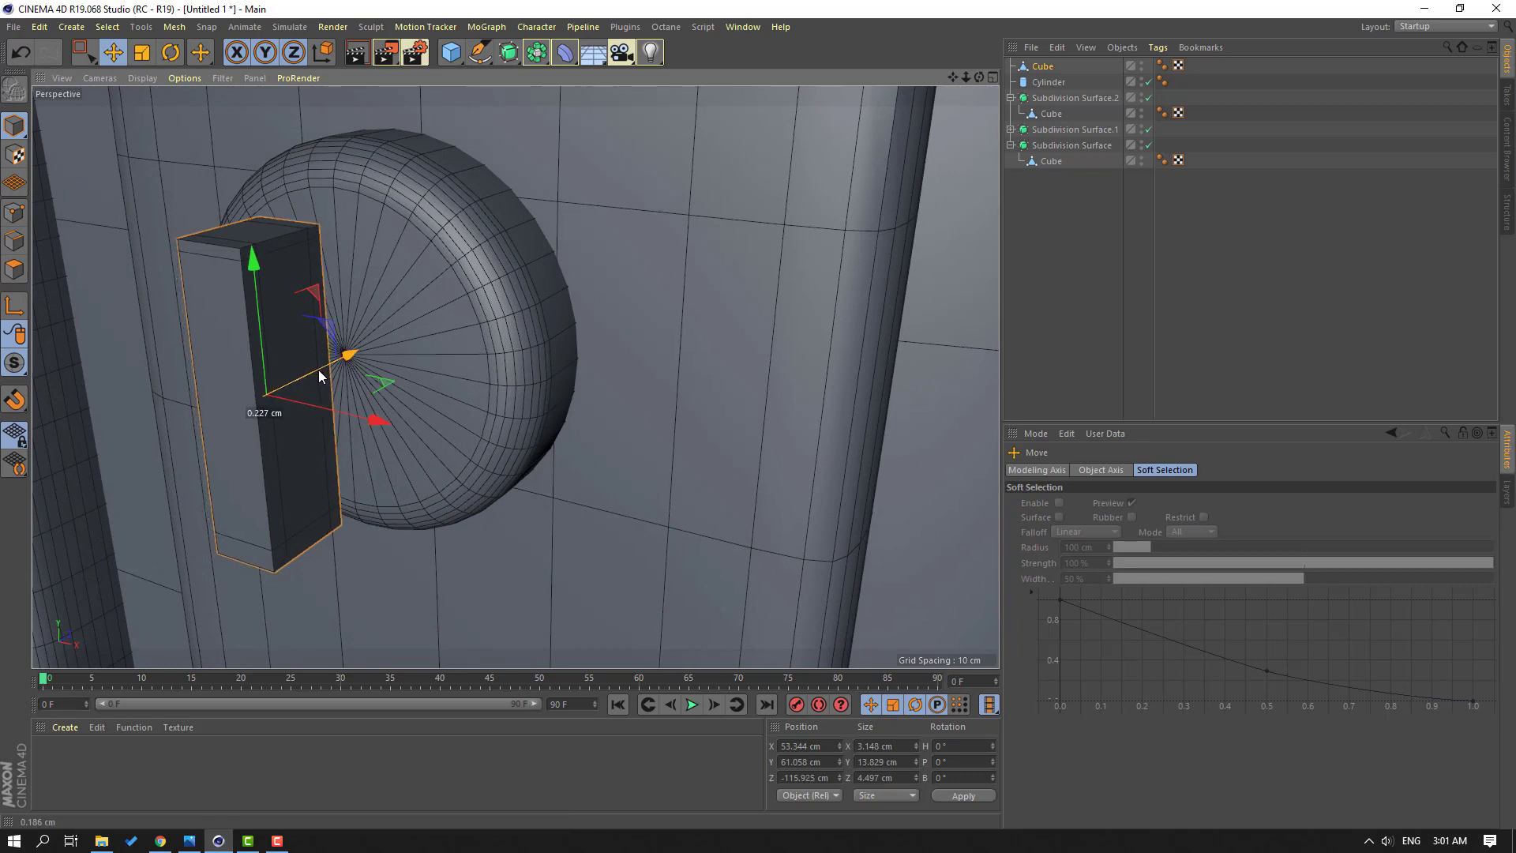
pyautogui.click(509, 53)
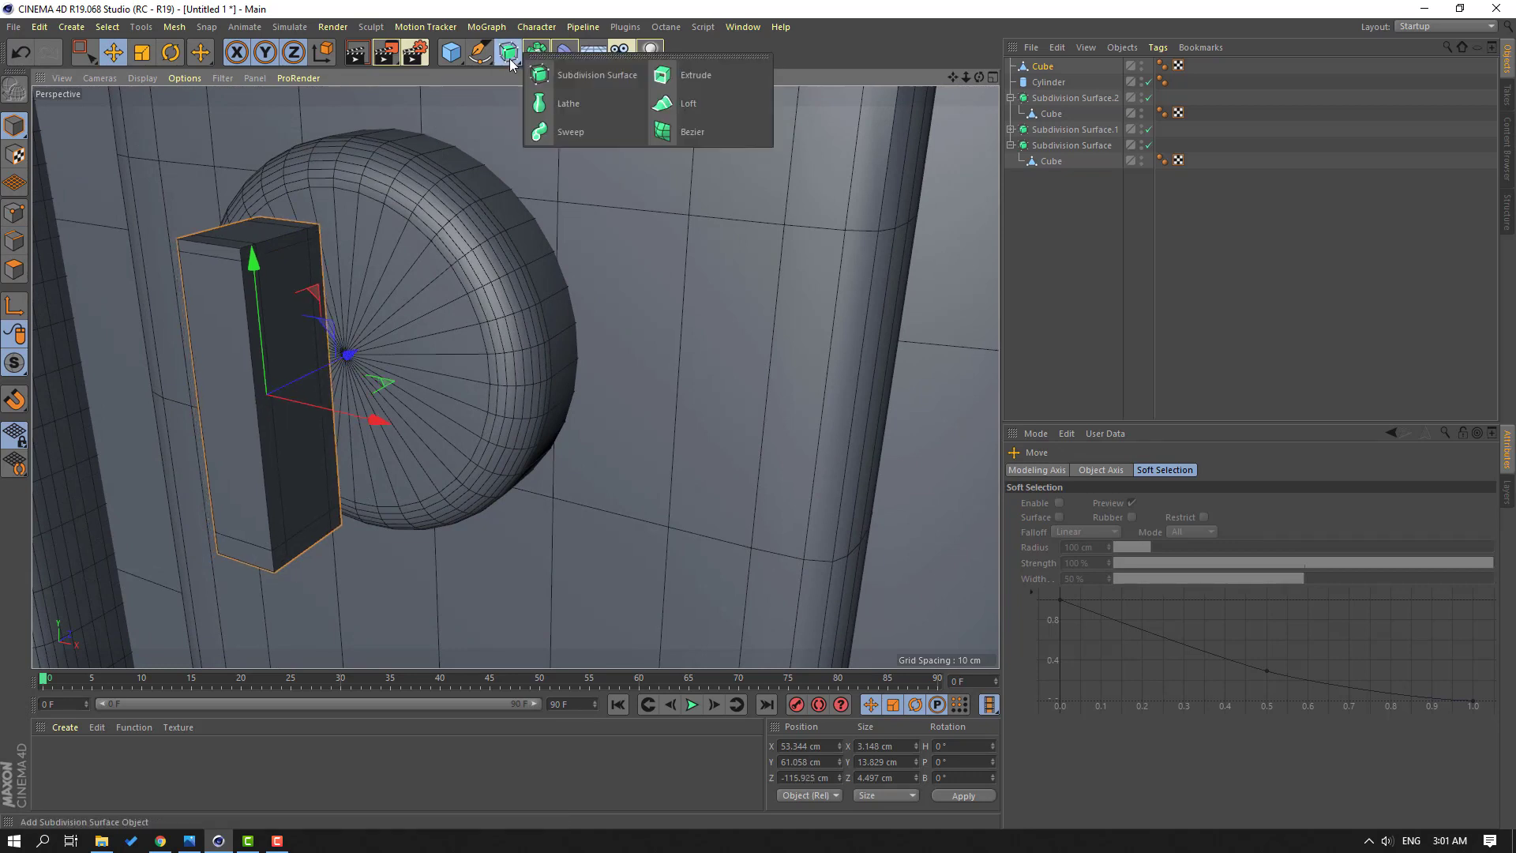
pyautogui.click(604, 74)
pyautogui.click(1043, 82)
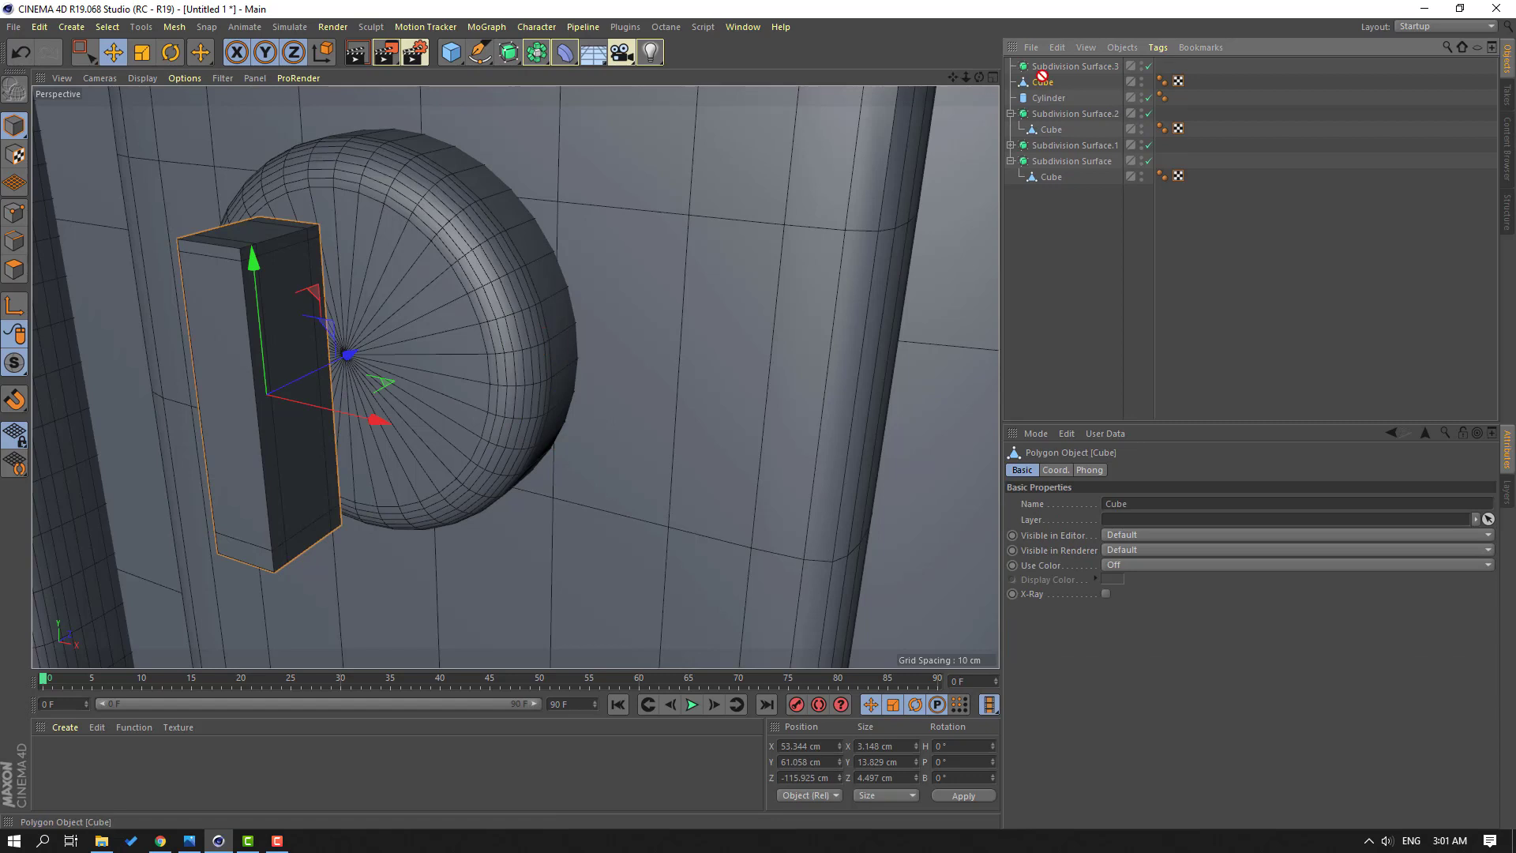
pyautogui.moveTo(1049, 70); pyautogui.dragTo(1052, 66)
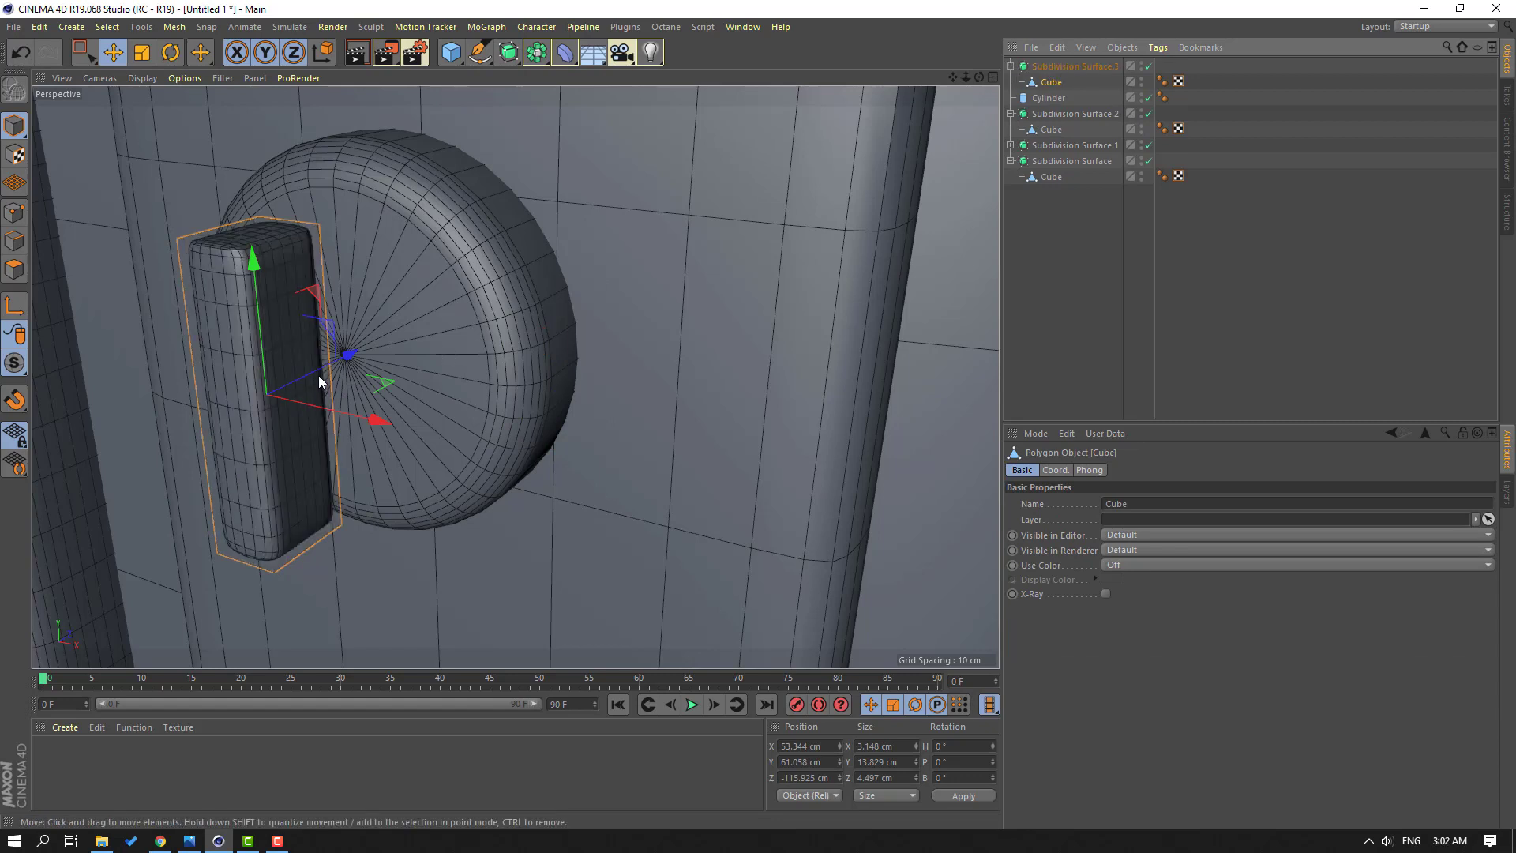
# Step: Push the rounded grip into the knob's face along Z to about -110 cm
pyautogui.moveTo(319, 381); pyautogui.dragTo(401, 335)
pyautogui.keyDown('alt'); pyautogui.moveTo(400, 335); pyautogui.dragTo(357, 404, button='right'); pyautogui.keyUp('alt')
pyautogui.keyDown('alt'); pyautogui.moveTo(436, 395); pyautogui.dragTo(579, 441); pyautogui.keyUp('alt')
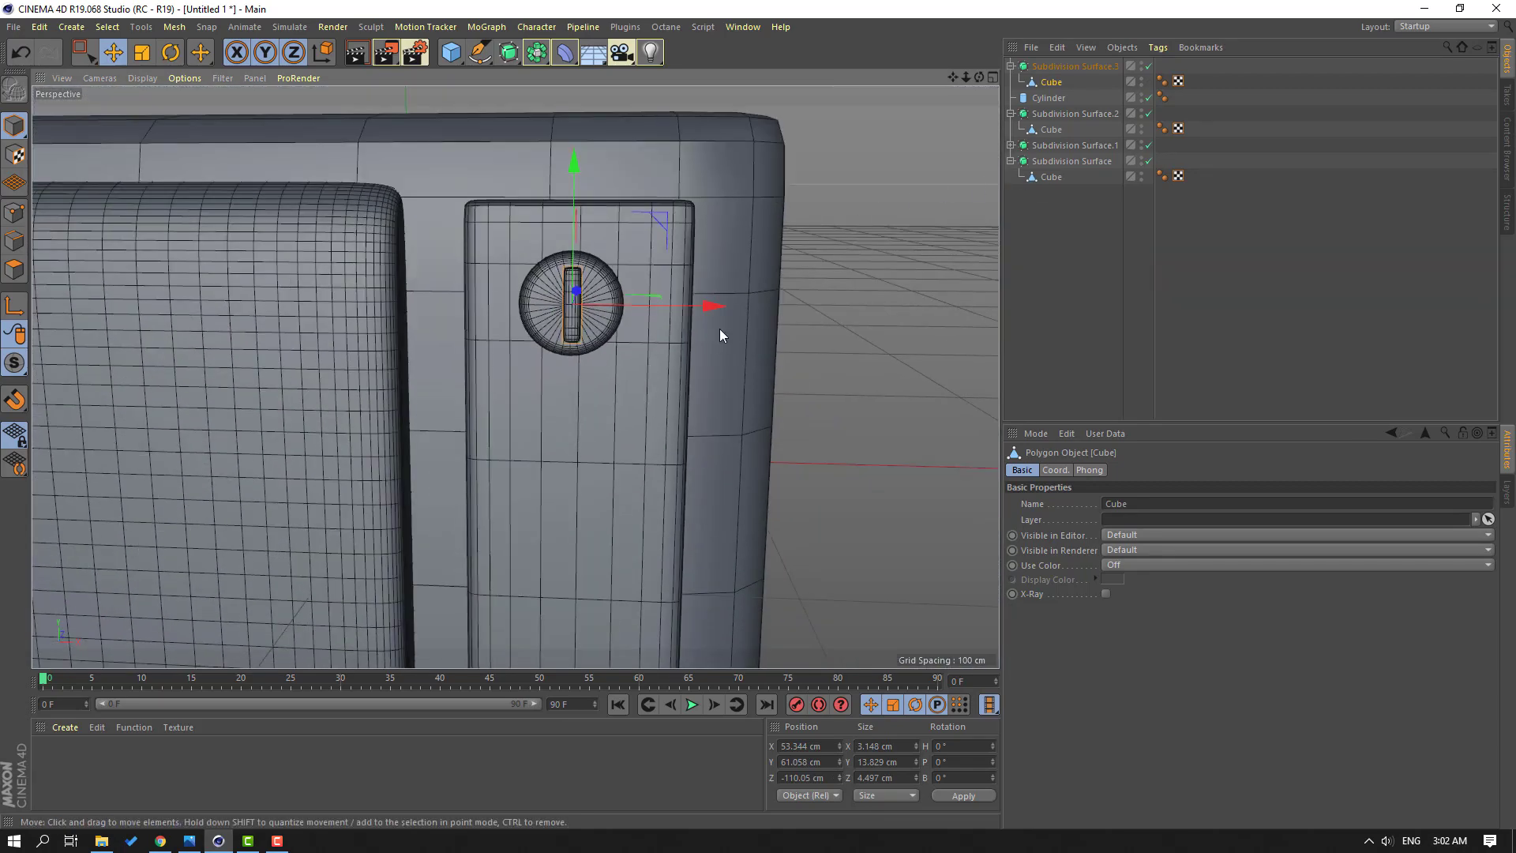
# Step: Duplicate the knob cylinder and its grip together downward on the control panel, below the original knob
pyautogui.keyDown('alt'); pyautogui.moveTo(719, 335); pyautogui.dragTo(743, 259, button='middle'); pyautogui.keyUp('alt')
pyautogui.click(1011, 67)
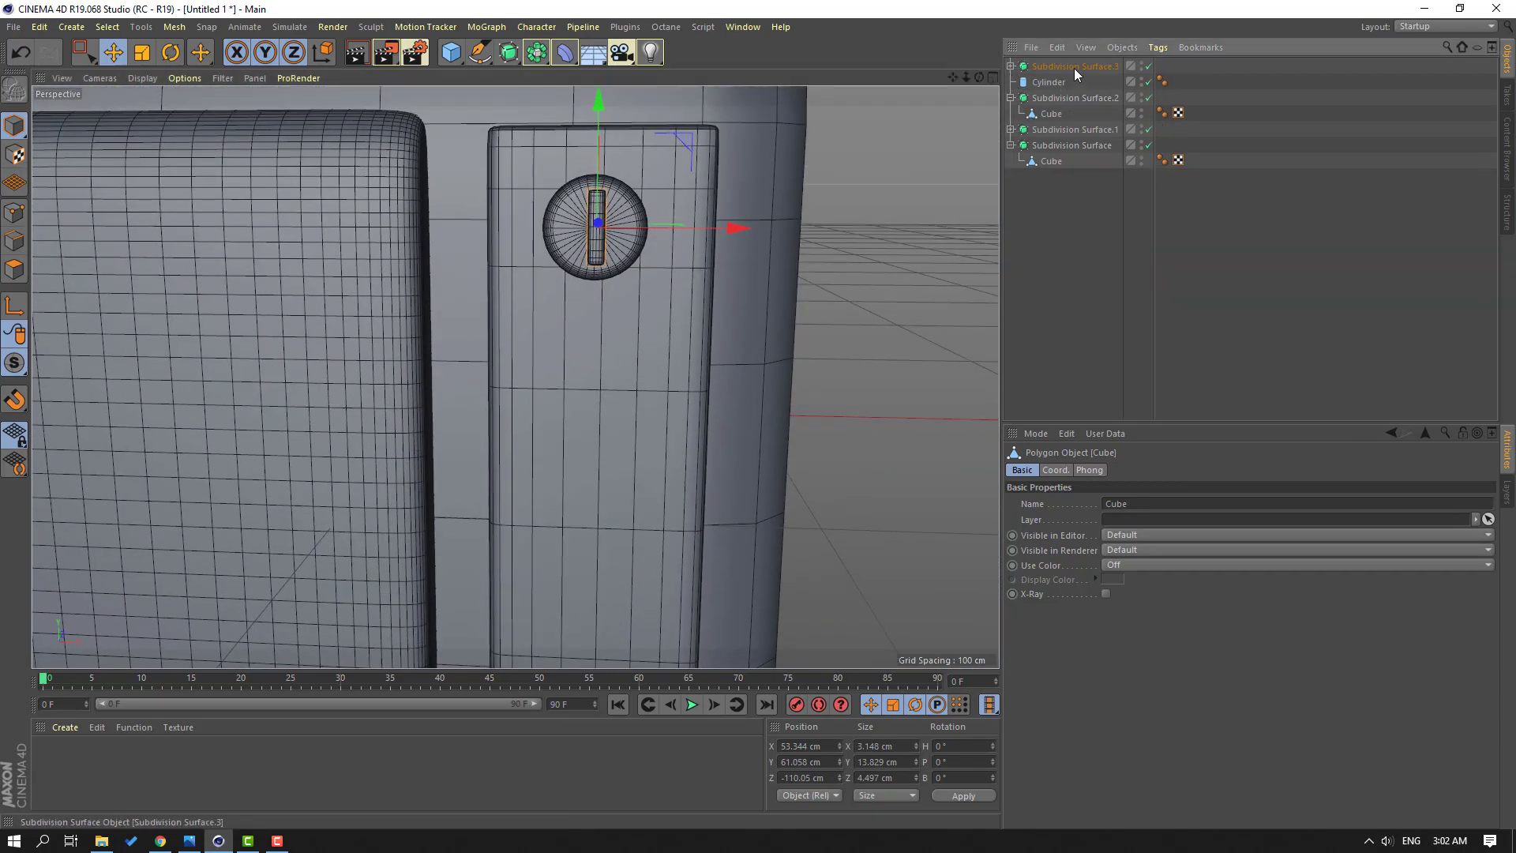
pyautogui.click(1077, 68)
pyautogui.keyDown('ctrl'); pyautogui.click(1052, 83); pyautogui.keyUp('ctrl')
pyautogui.scroll(5, 660, 291)
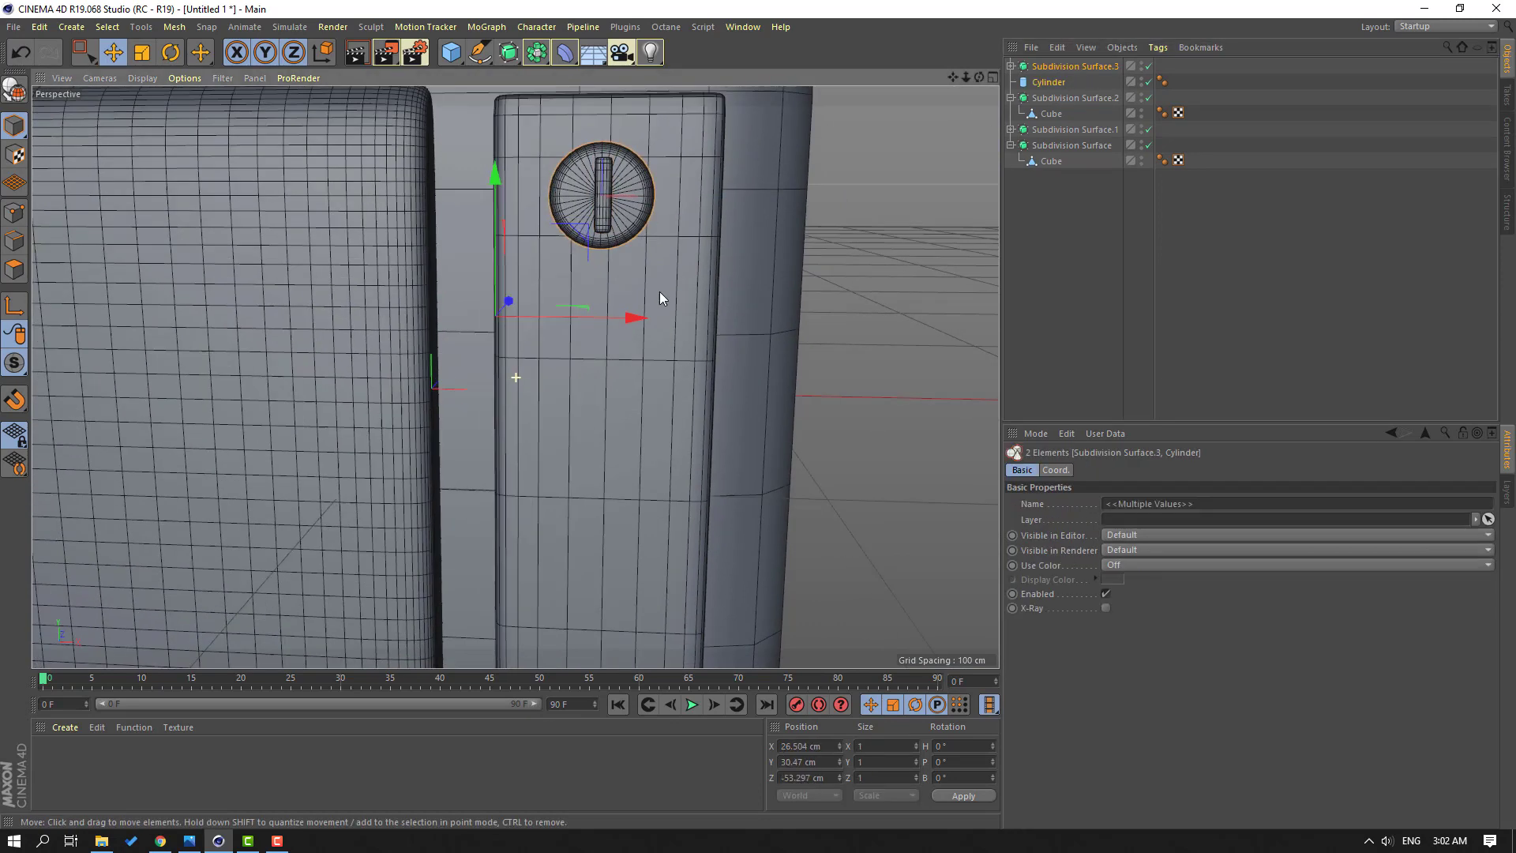
pyautogui.keyDown('ctrl'); pyautogui.moveTo(522, 126); pyautogui.dragTo(512, 231); pyautogui.keyUp('ctrl')
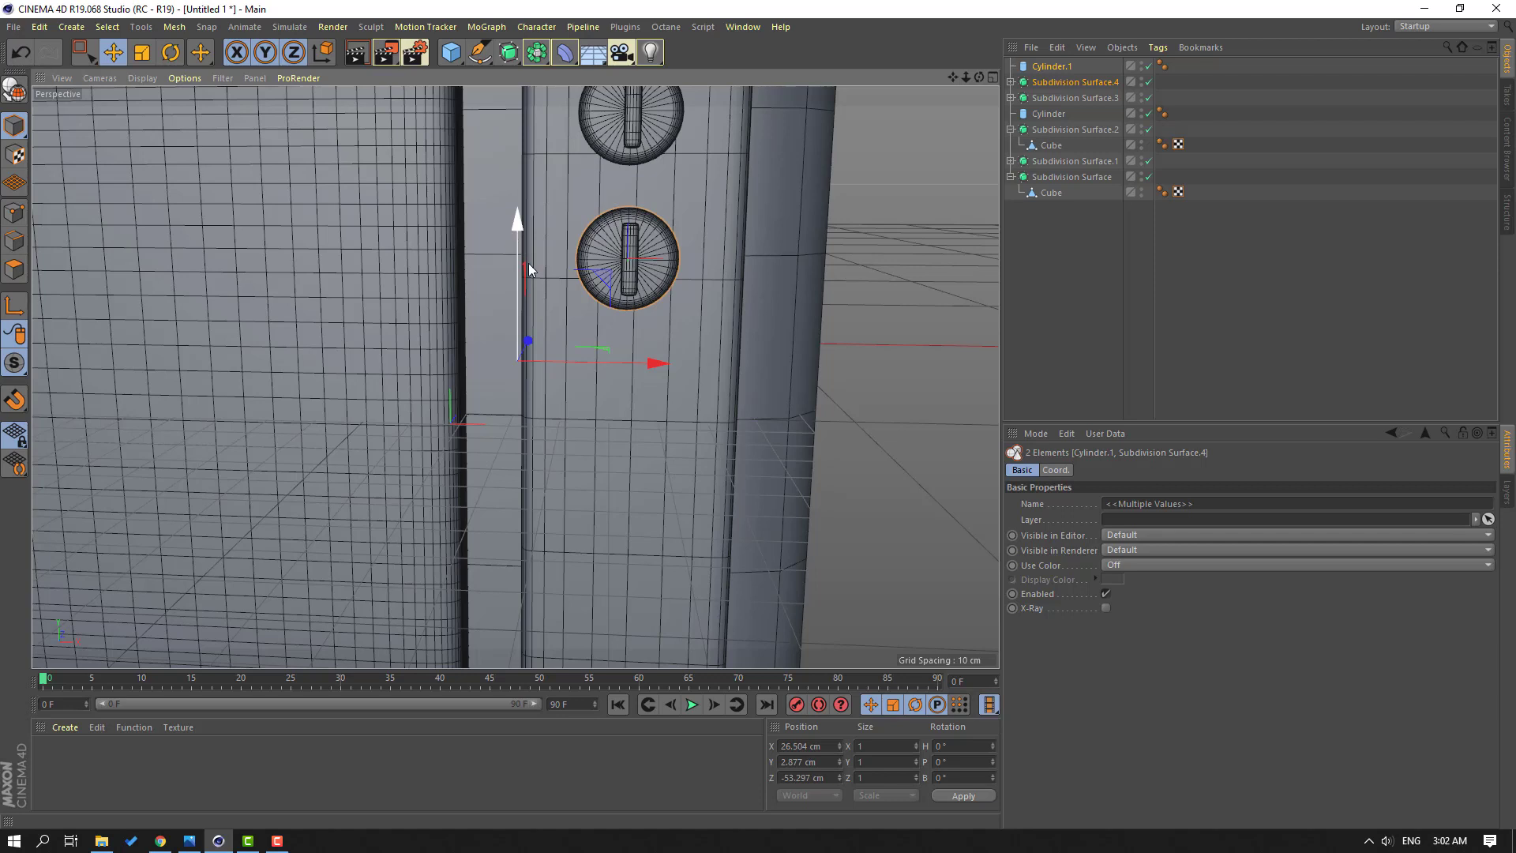
# Step: Rotate the copied knob and grip about 88.6° so the grip lies horizontal, and place them directly beneath the first knob
pyautogui.click(168, 55)
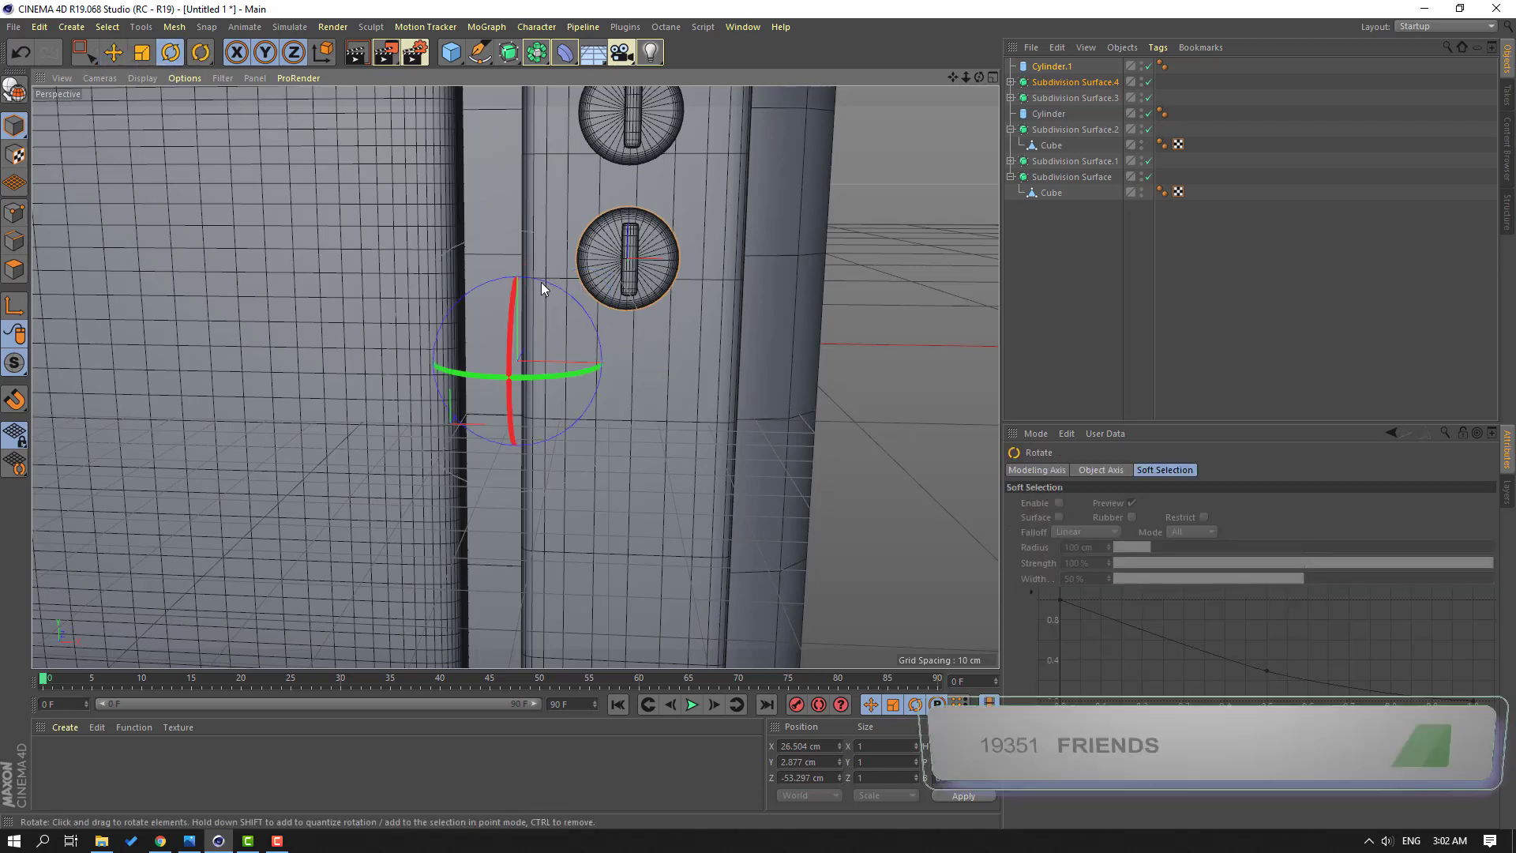
pyautogui.moveTo(547, 282); pyautogui.dragTo(673, 416)
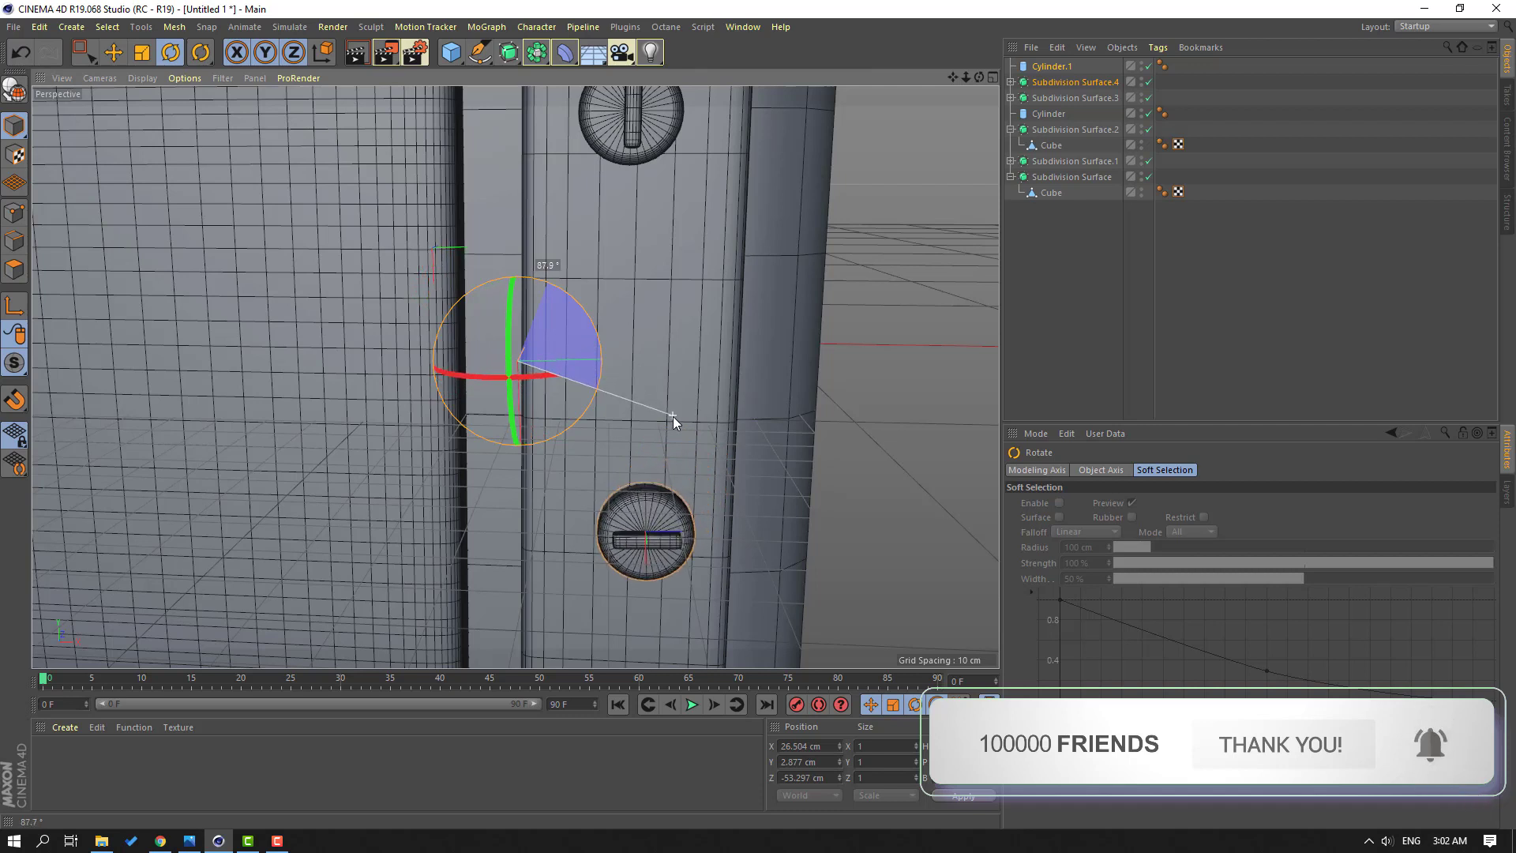
pyautogui.click(114, 53)
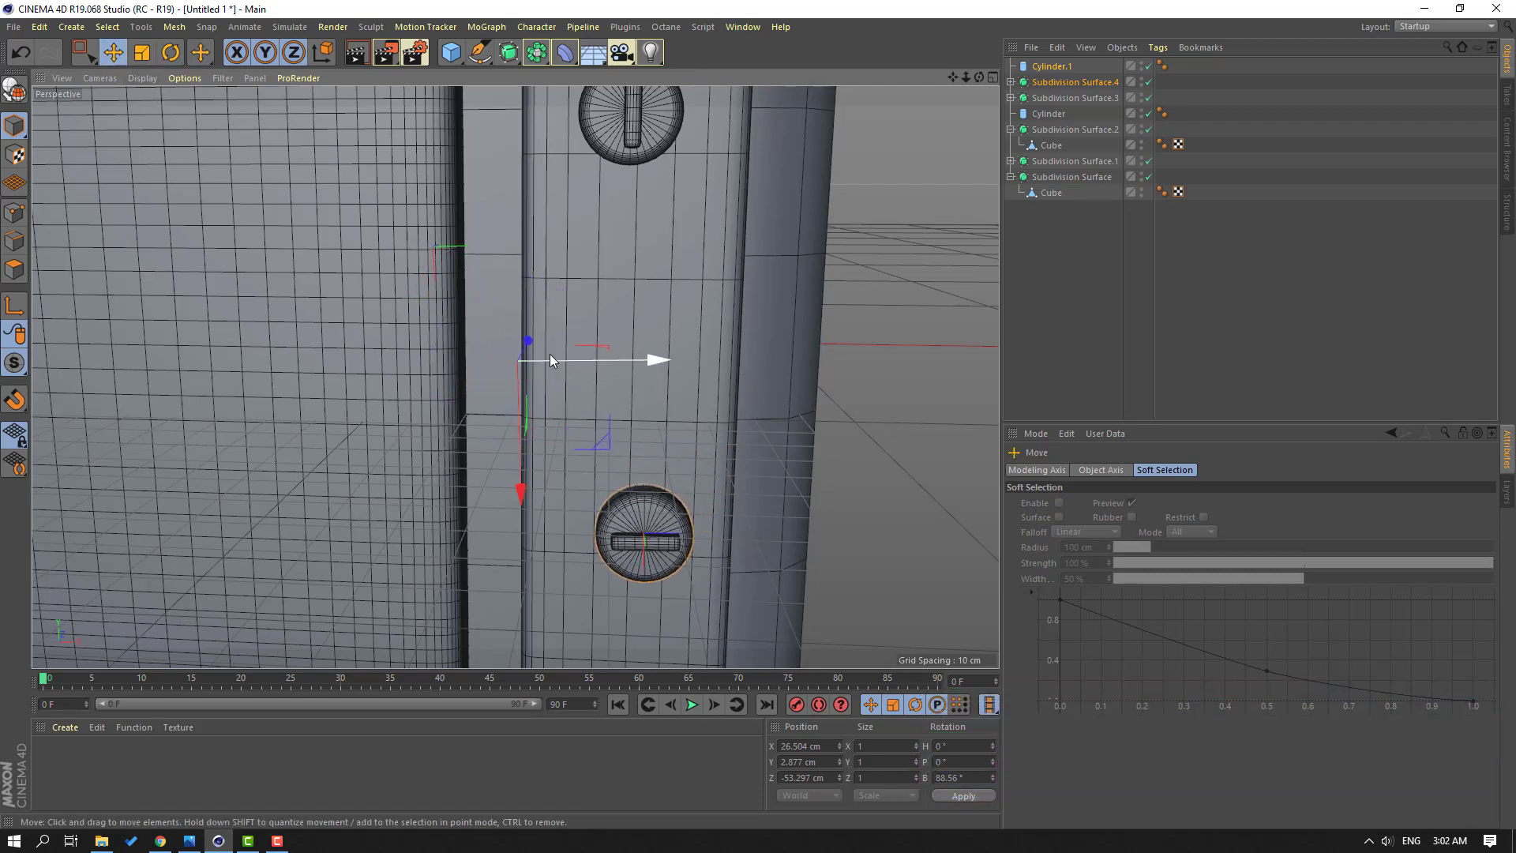
pyautogui.moveTo(523, 458); pyautogui.dragTo(509, 278)
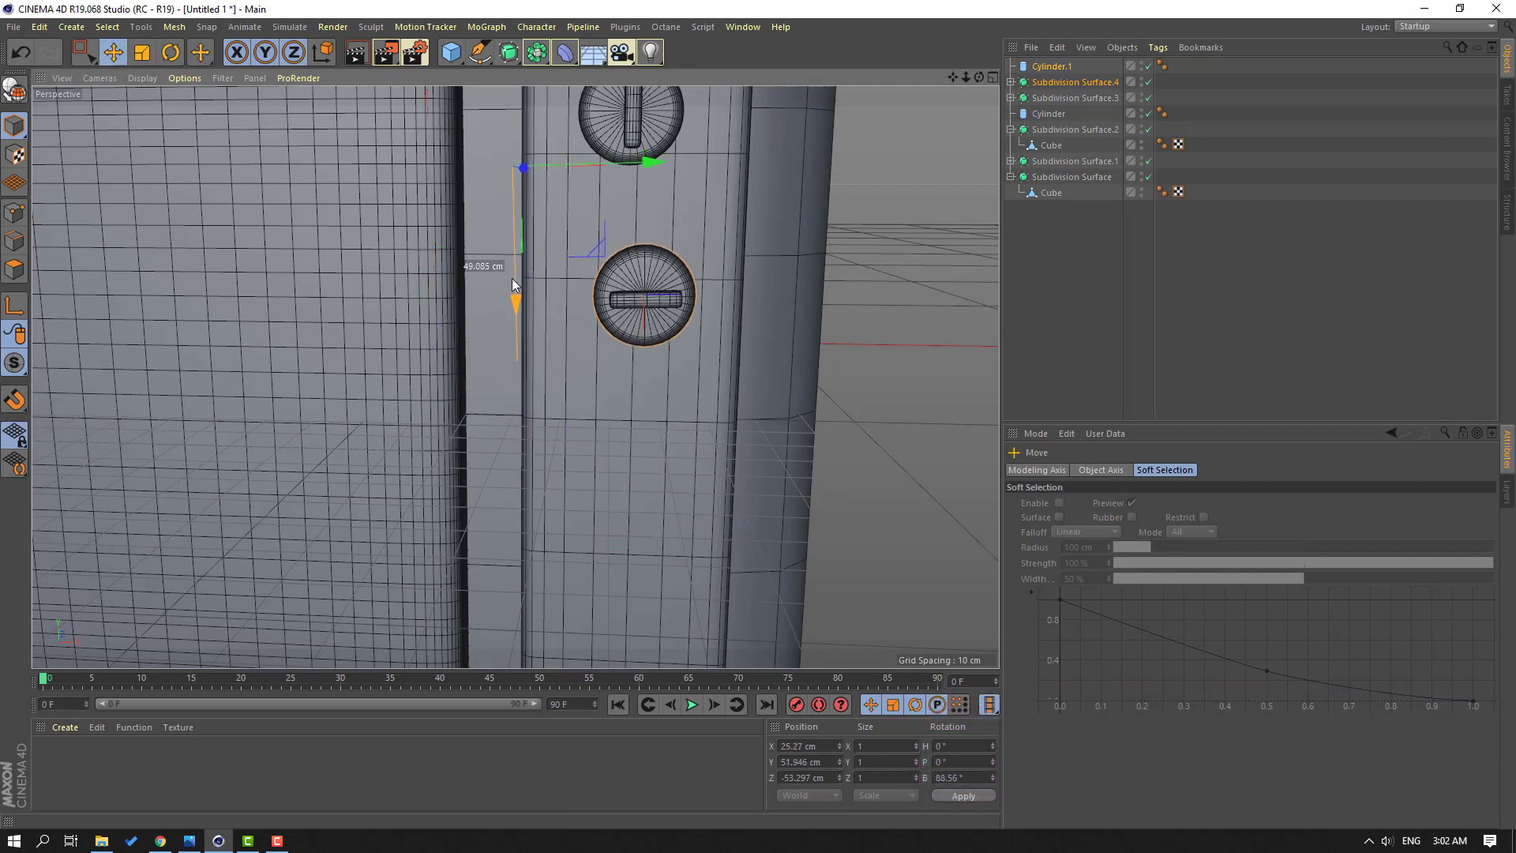
pyautogui.moveTo(642, 168); pyautogui.dragTo(630, 166)
pyautogui.keyDown('alt'); pyautogui.moveTo(753, 325); pyautogui.dragTo(659, 243); pyautogui.keyUp('alt')
pyautogui.keyDown('alt'); pyautogui.moveTo(529, 278); pyautogui.dragTo(732, 337); pyautogui.keyUp('alt')
# Step: Duplicate only the lower knob's horizontal grip downward onto the empty panel area as a separate bar
pyautogui.click(1073, 83)
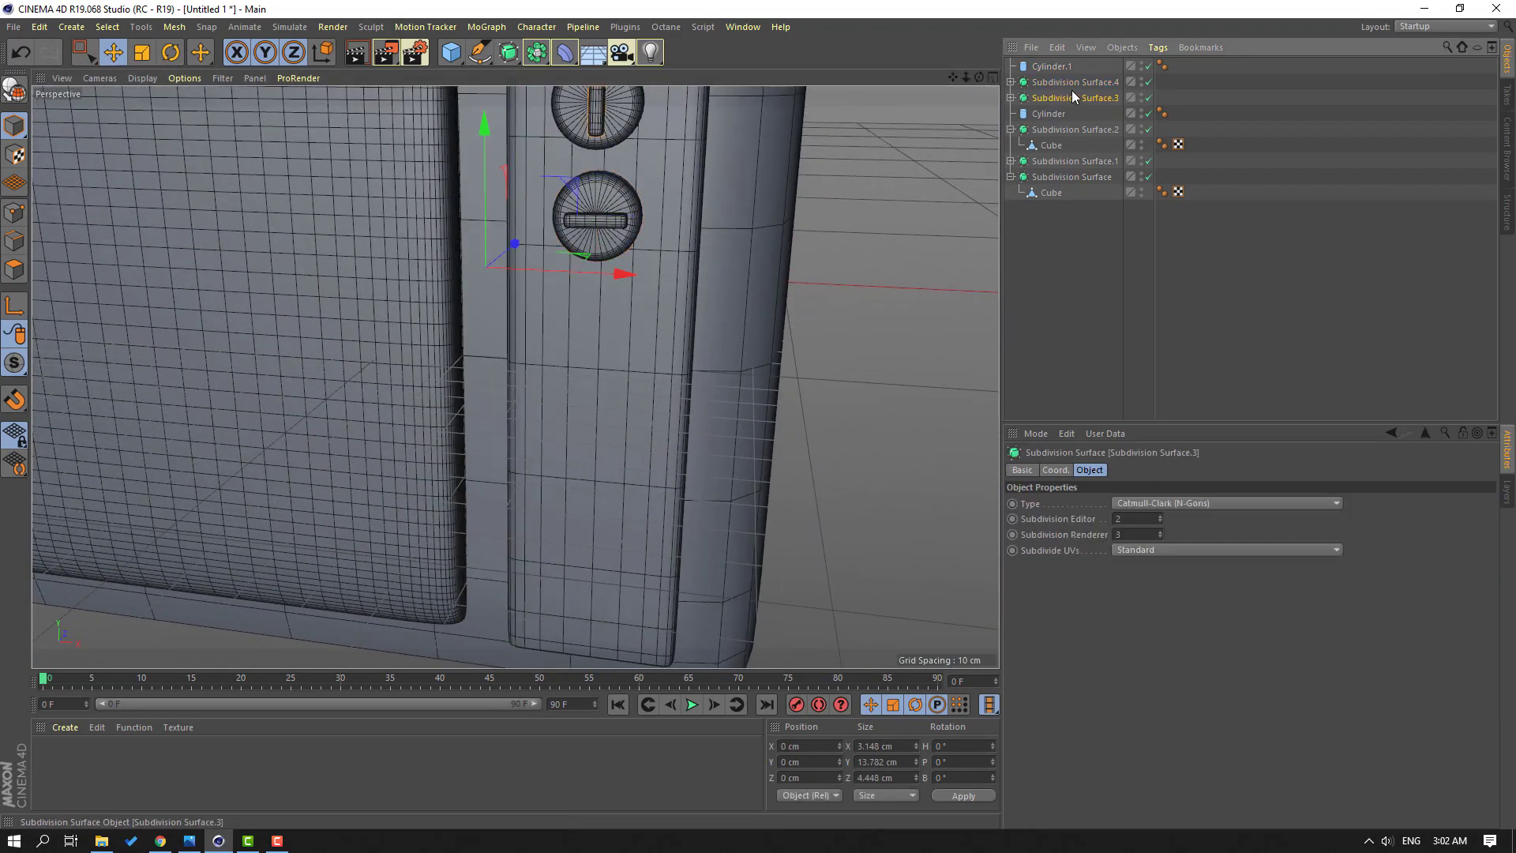
pyautogui.scroll(-4, 671, 187)
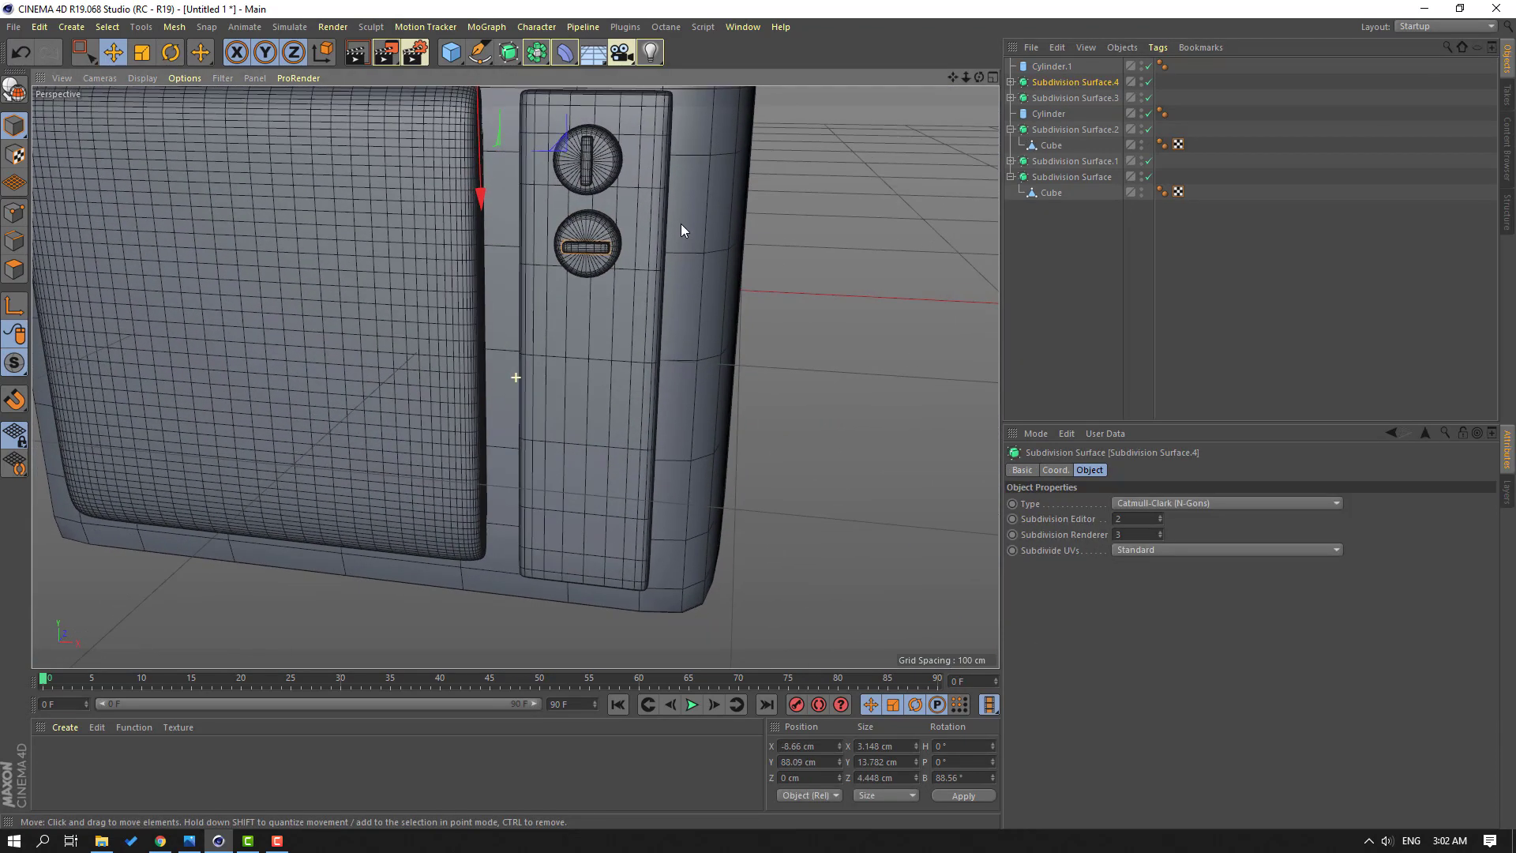
pyautogui.keyDown('ctrl'); pyautogui.moveTo(477, 191); pyautogui.dragTo(481, 254); pyautogui.keyUp('ctrl')
# Step: Scale the copied bar's cube to about 5.9 cm in X, 23.4 cm in Y and 4.3 cm in Z
pyautogui.click(1011, 65)
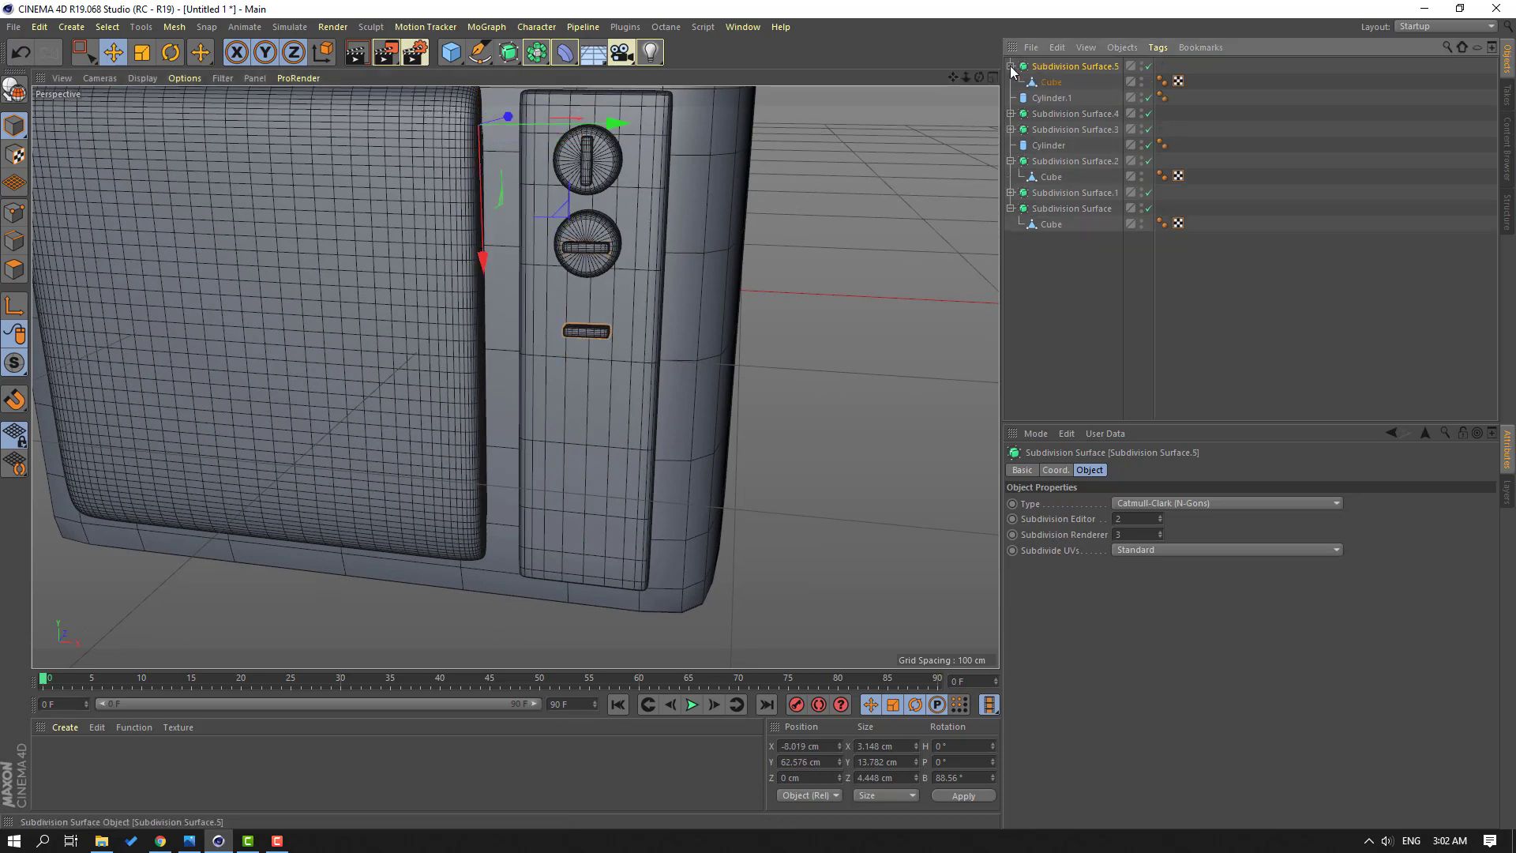
pyautogui.click(1051, 82)
pyautogui.scroll(4, 552, 331)
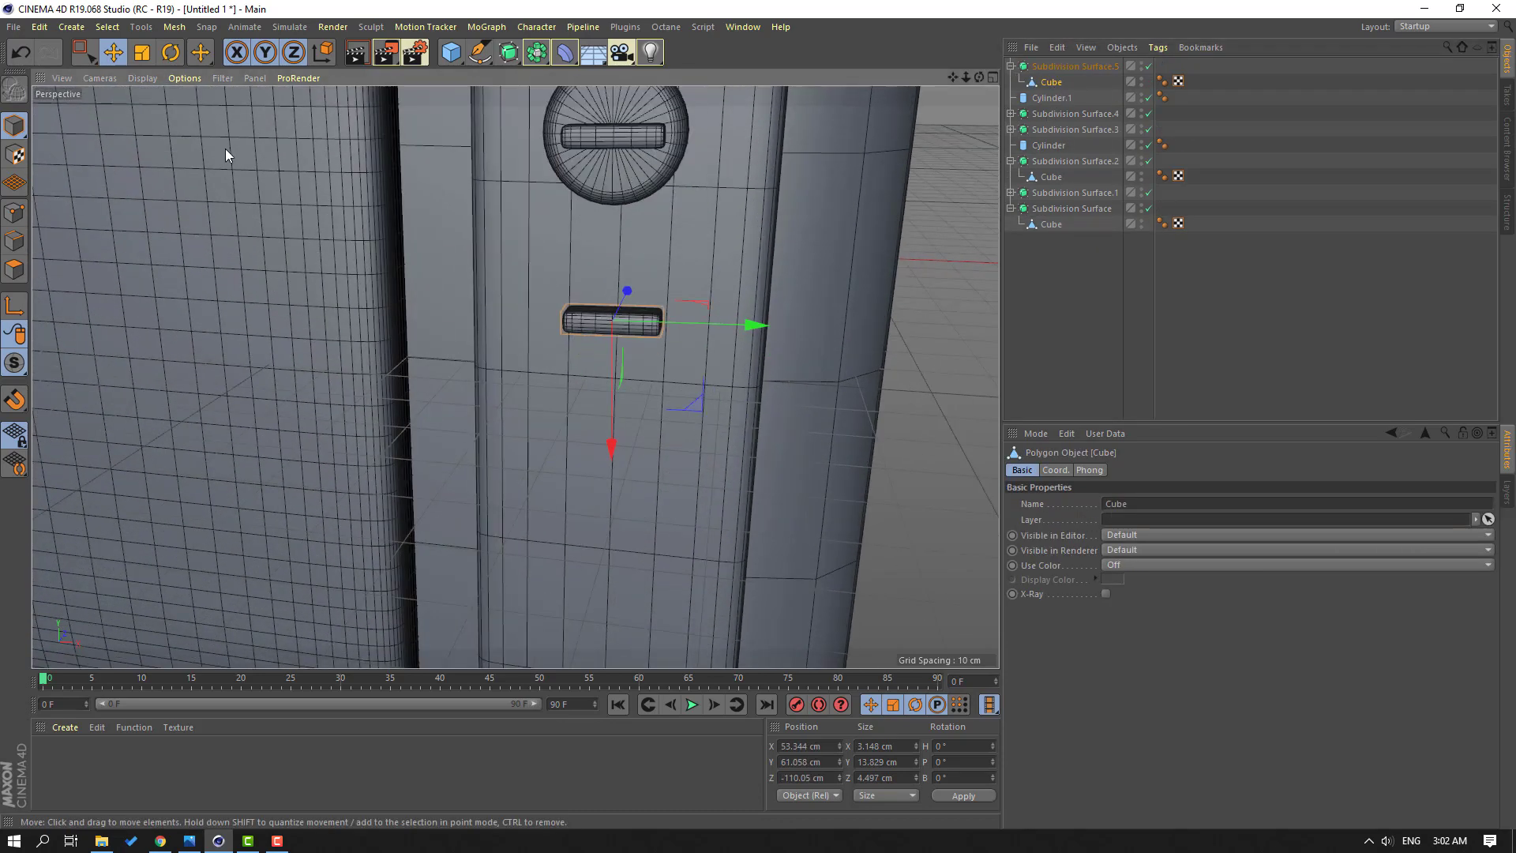
pyautogui.click(142, 53)
pyautogui.moveTo(758, 341); pyautogui.dragTo(846, 330)
pyautogui.keyDown('alt'); pyautogui.moveTo(616, 420); pyautogui.dragTo(434, 386); pyautogui.keyUp('alt')
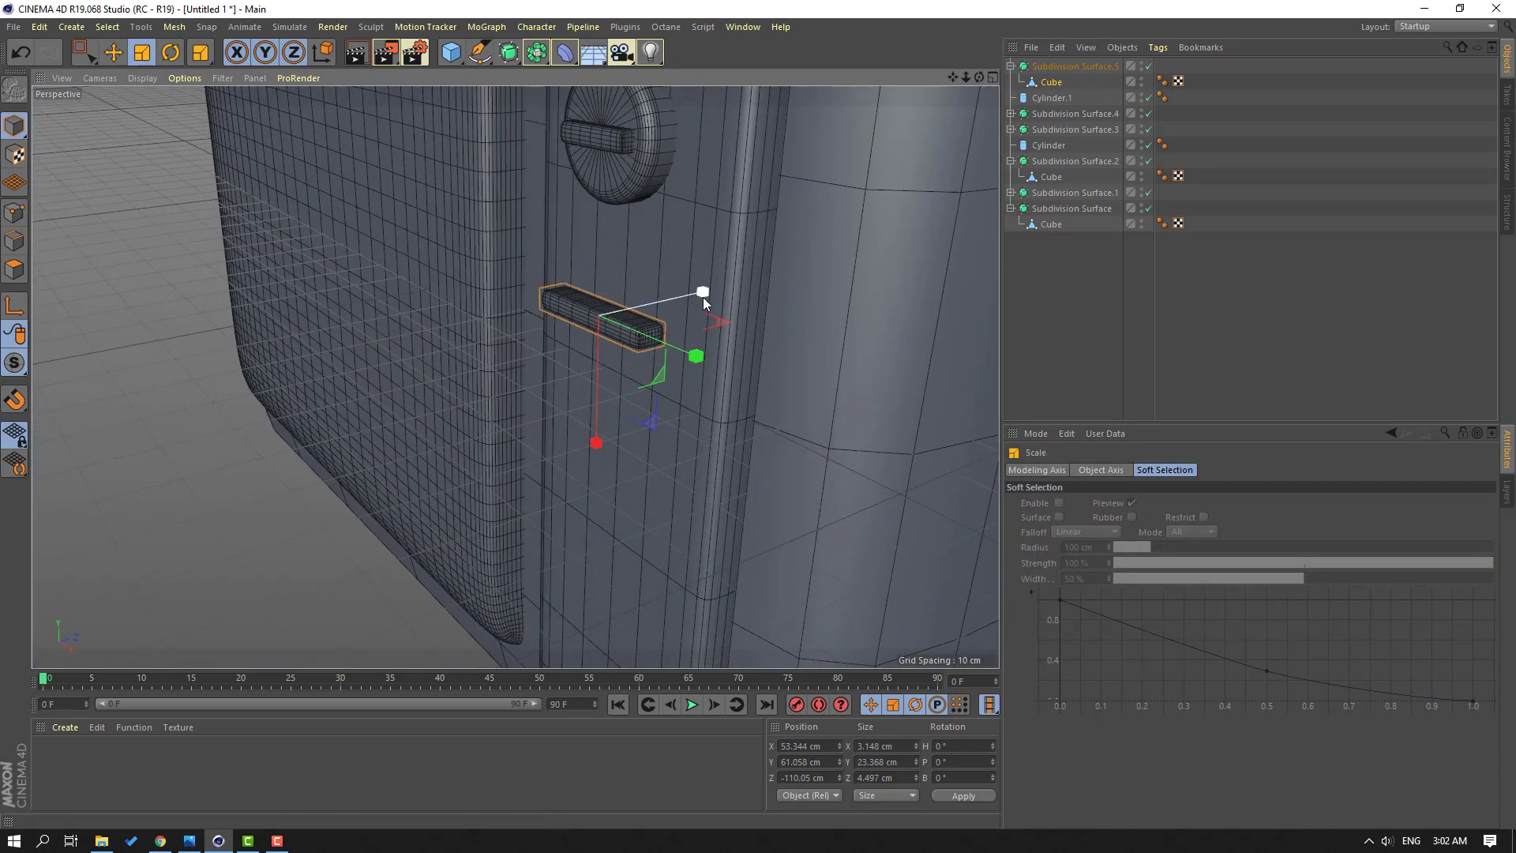
pyautogui.moveTo(703, 294)
pyautogui.mouseDown()
pyautogui.moveTo(718, 288)
pyautogui.moveTo(698, 293)
pyautogui.mouseUp()
pyautogui.moveTo(594, 444); pyautogui.dragTo(576, 545)
# Step: Push the bar into the panel along Z to about -104.5 cm and bank it about 2.4° to level it
pyautogui.click(116, 56)
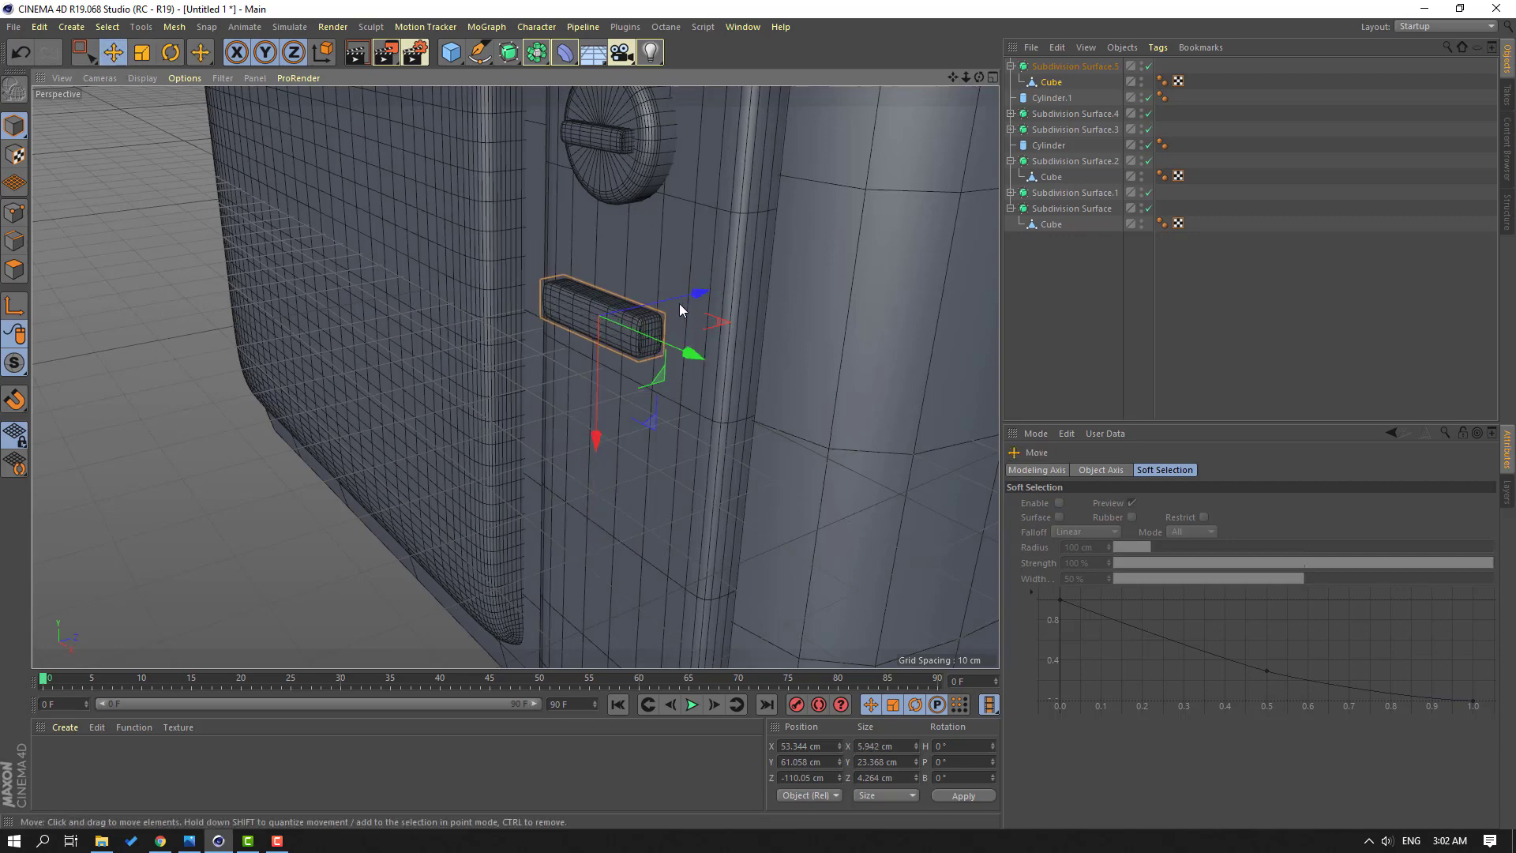
pyautogui.moveTo(676, 301); pyautogui.dragTo(582, 339)
pyautogui.scroll(3, 736, 267)
pyautogui.scroll(1, 736, 267)
pyautogui.scroll(3, 681, 249)
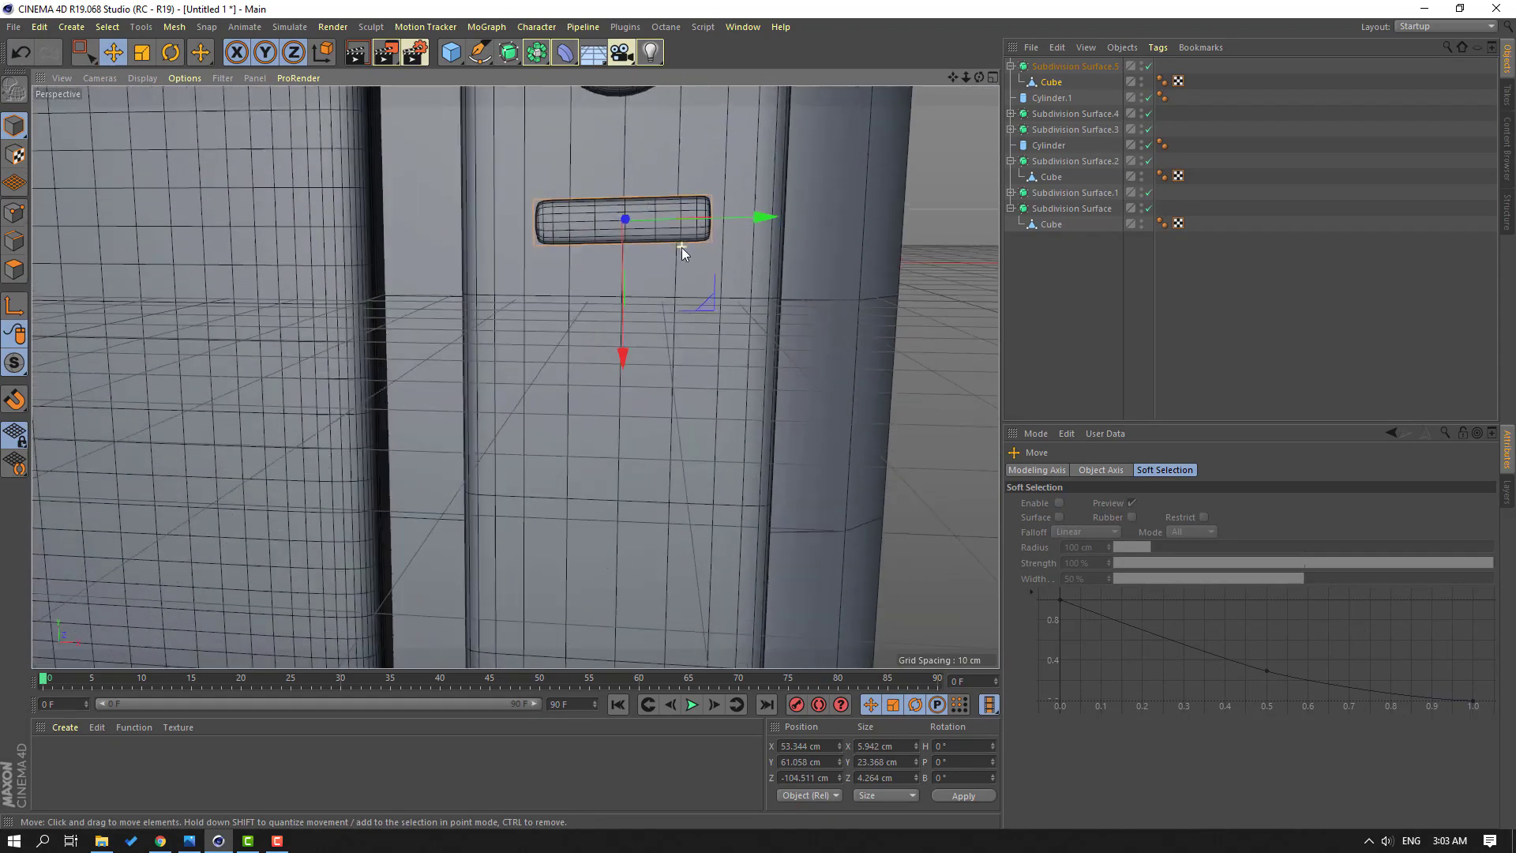
pyautogui.click(171, 53)
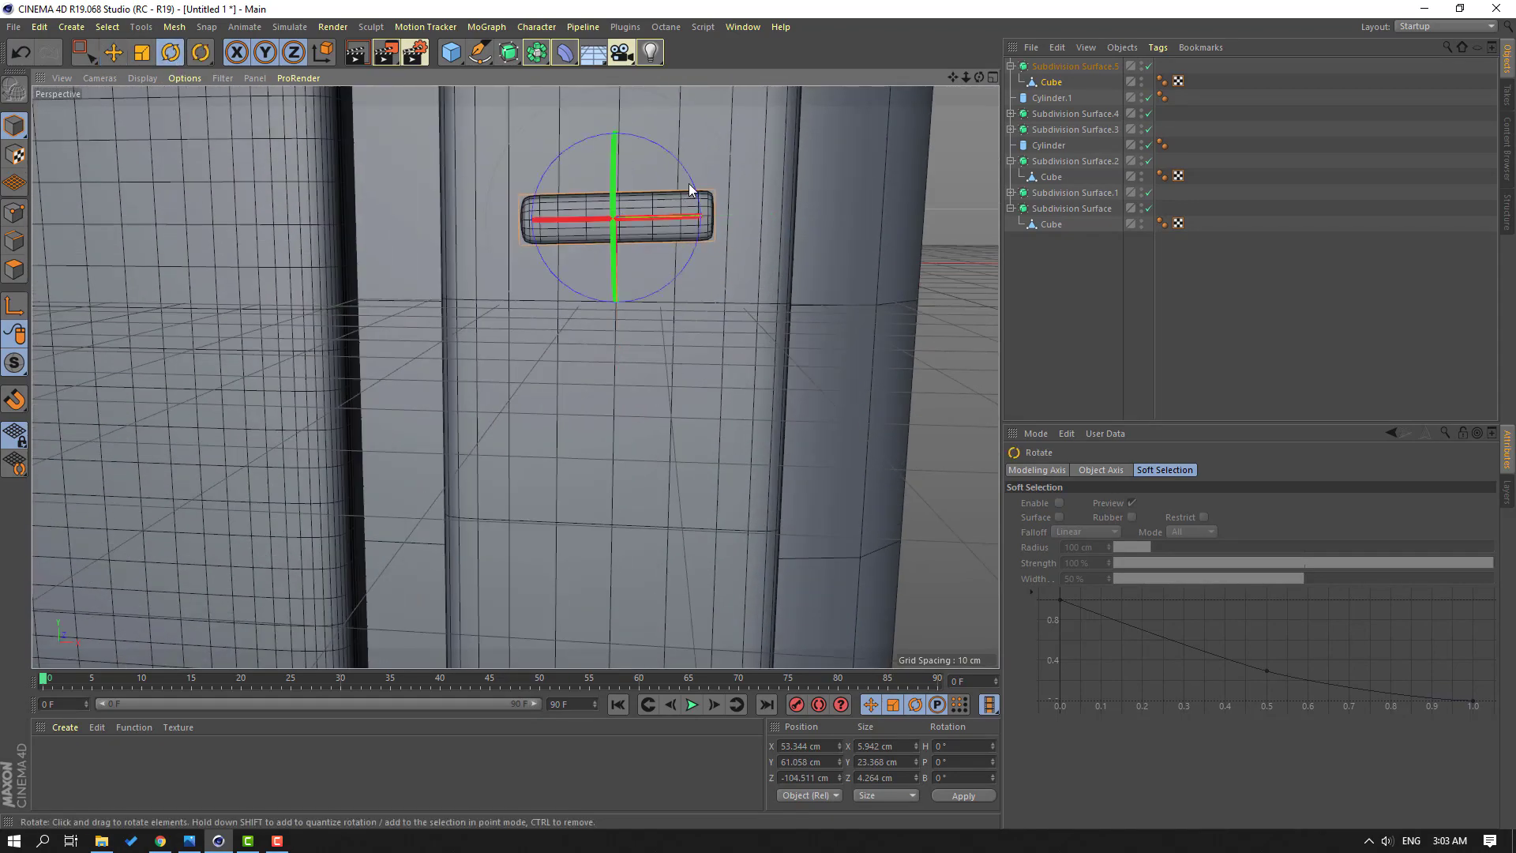
pyautogui.moveTo(694, 178); pyautogui.dragTo(694, 184)
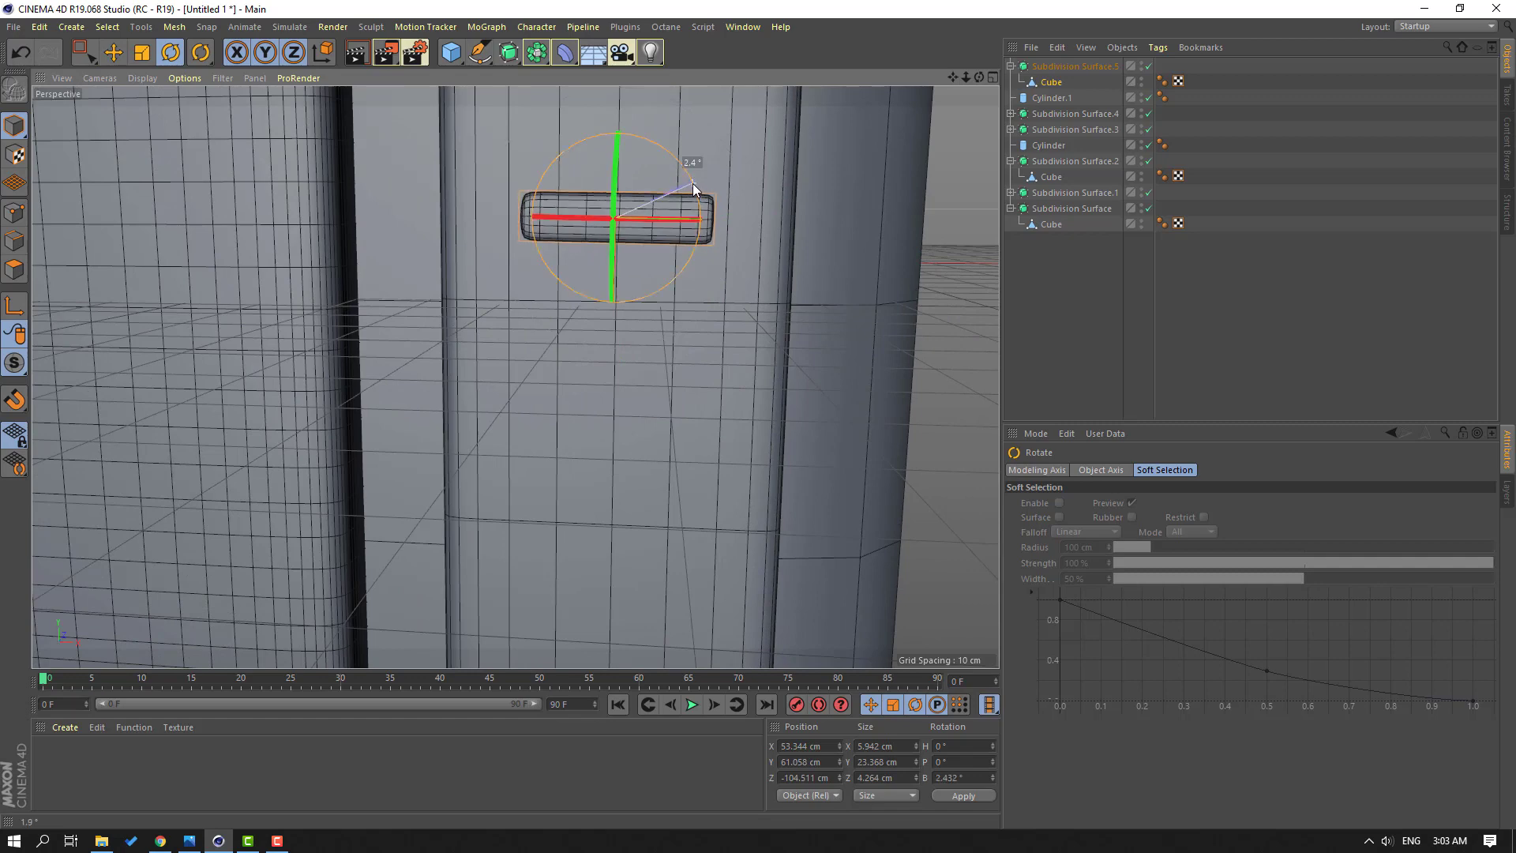
# Step: Duplicate the whole bar six times down the panel, leaving one in the middle between two groups of three
pyautogui.click(114, 53)
pyautogui.scroll(-2, 632, 305)
pyautogui.keyDown('alt'); pyautogui.moveTo(491, 311); pyautogui.dragTo(588, 325); pyautogui.keyUp('alt')
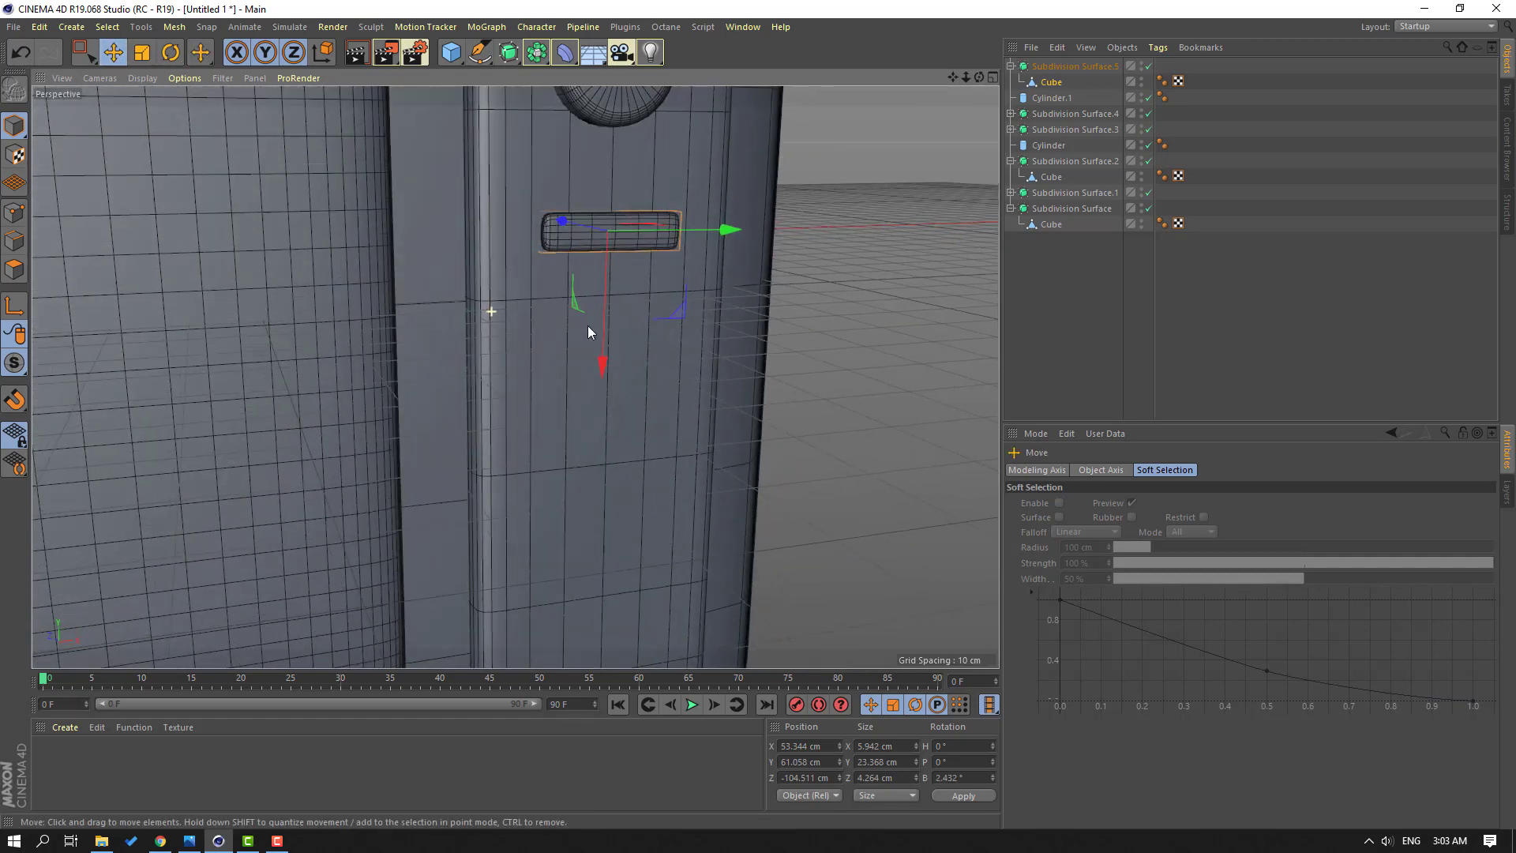
pyautogui.click(1068, 70)
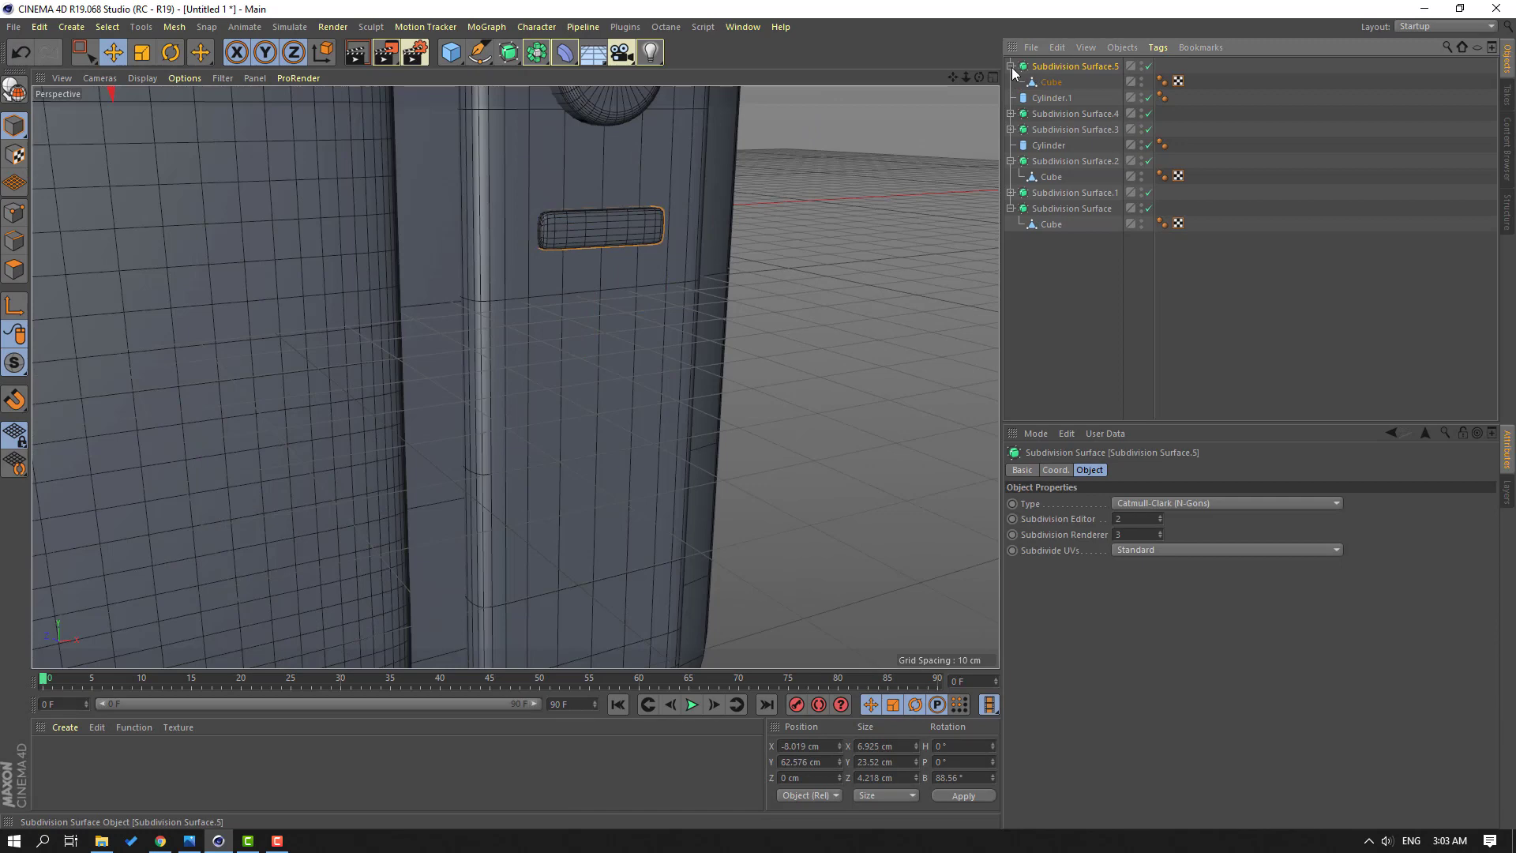
pyautogui.click(1011, 67)
pyautogui.scroll(-3, 582, 253)
pyautogui.keyDown('alt'); pyautogui.moveTo(582, 252); pyautogui.dragTo(534, 288); pyautogui.keyUp('alt')
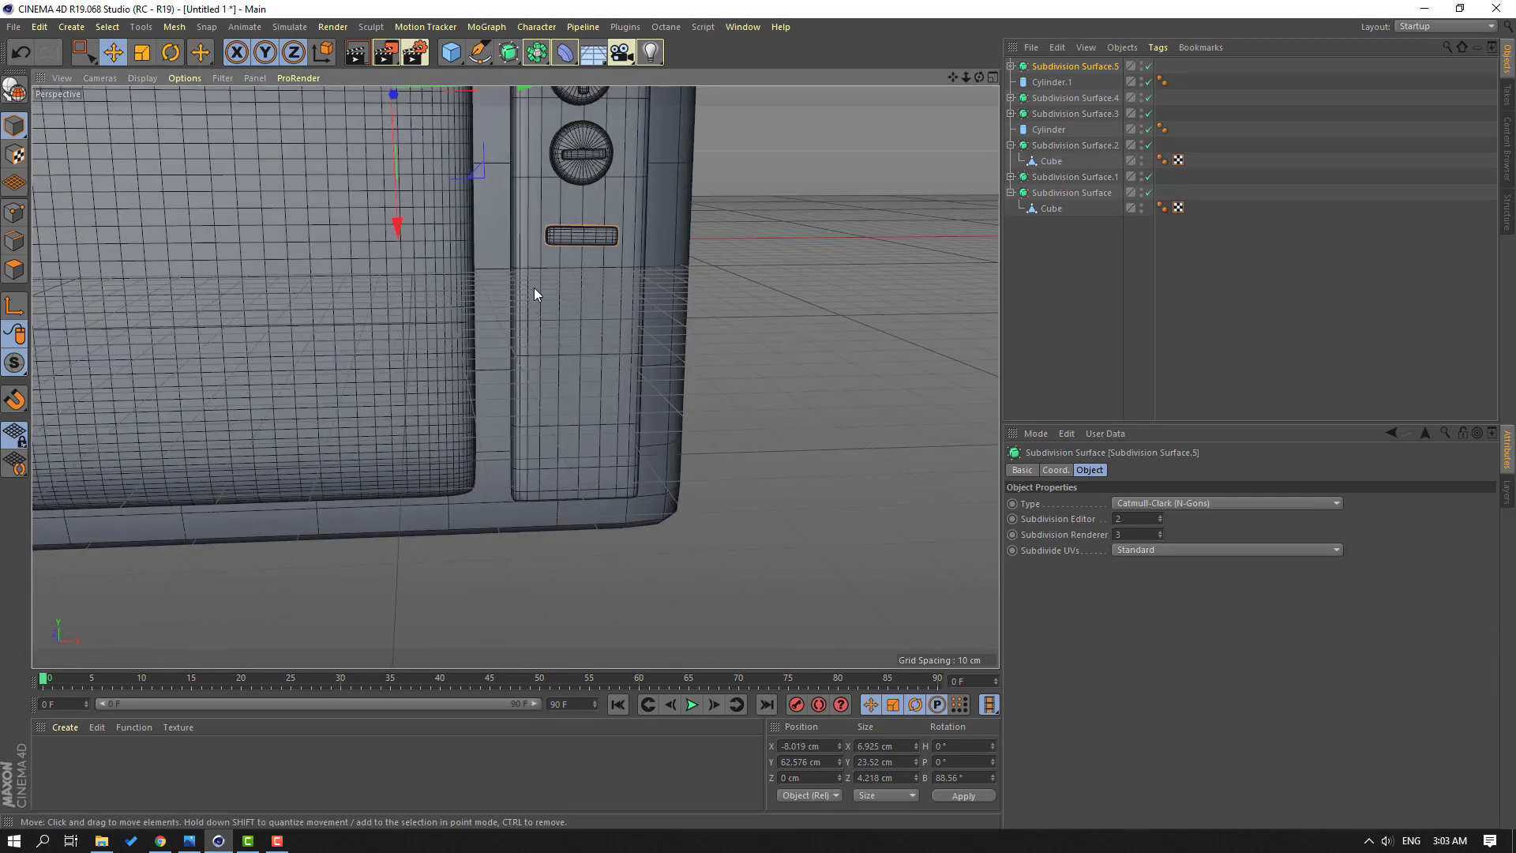
pyautogui.keyDown('ctrl'); pyautogui.moveTo(395, 224); pyautogui.dragTo(409, 322); pyautogui.keyUp('ctrl')
# Step: Scale the middle bar's cube to about 7 cm in X and 14.9 cm in Y, making it shorter and thicker
pyautogui.click(142, 52)
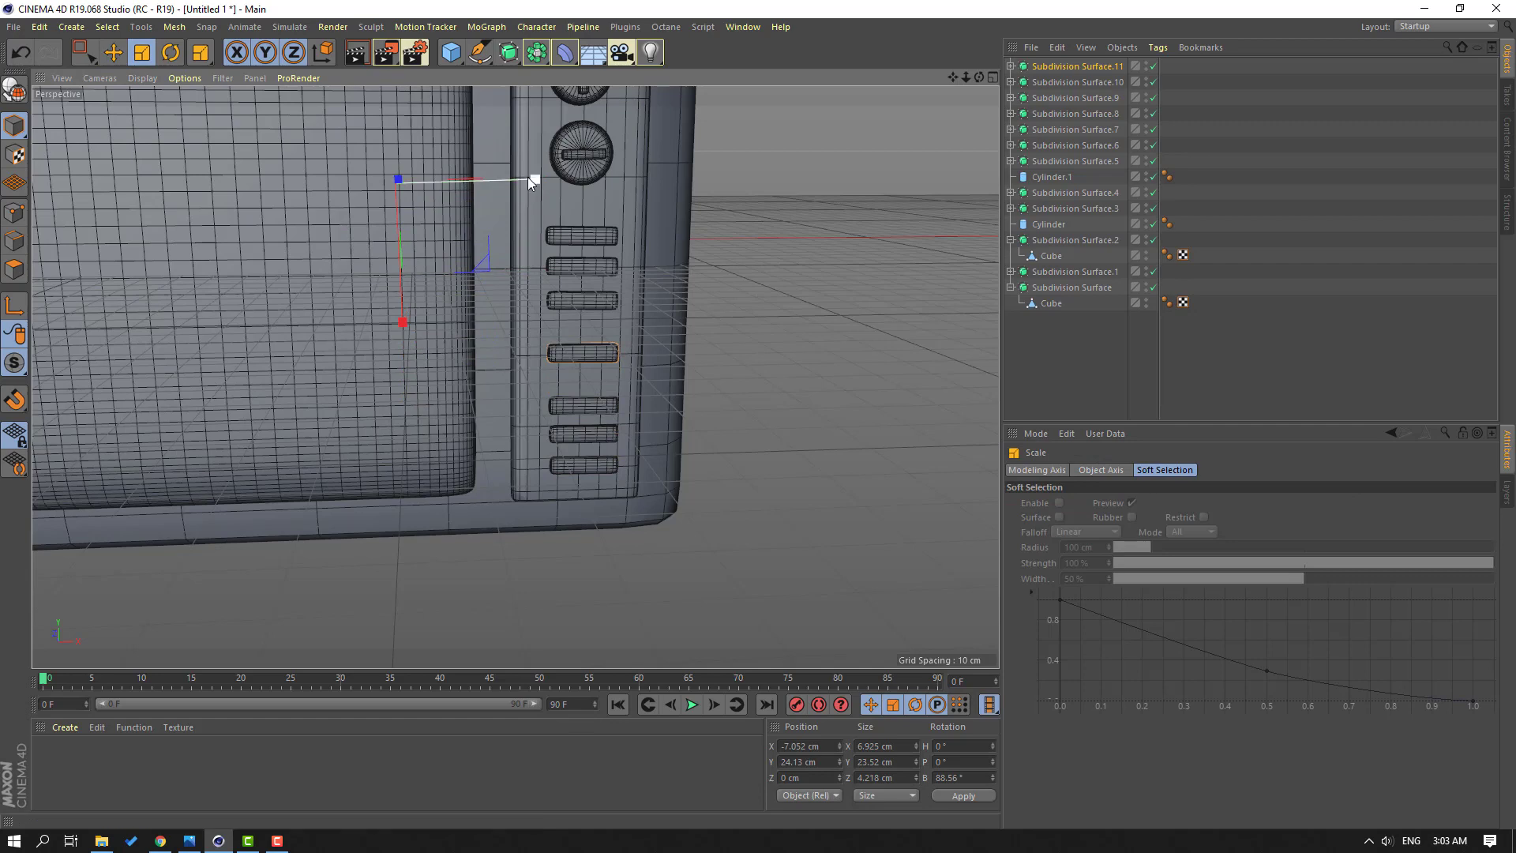
pyautogui.moveTo(529, 182); pyautogui.dragTo(532, 182)
pyautogui.hotkey('ctrl', 'z')
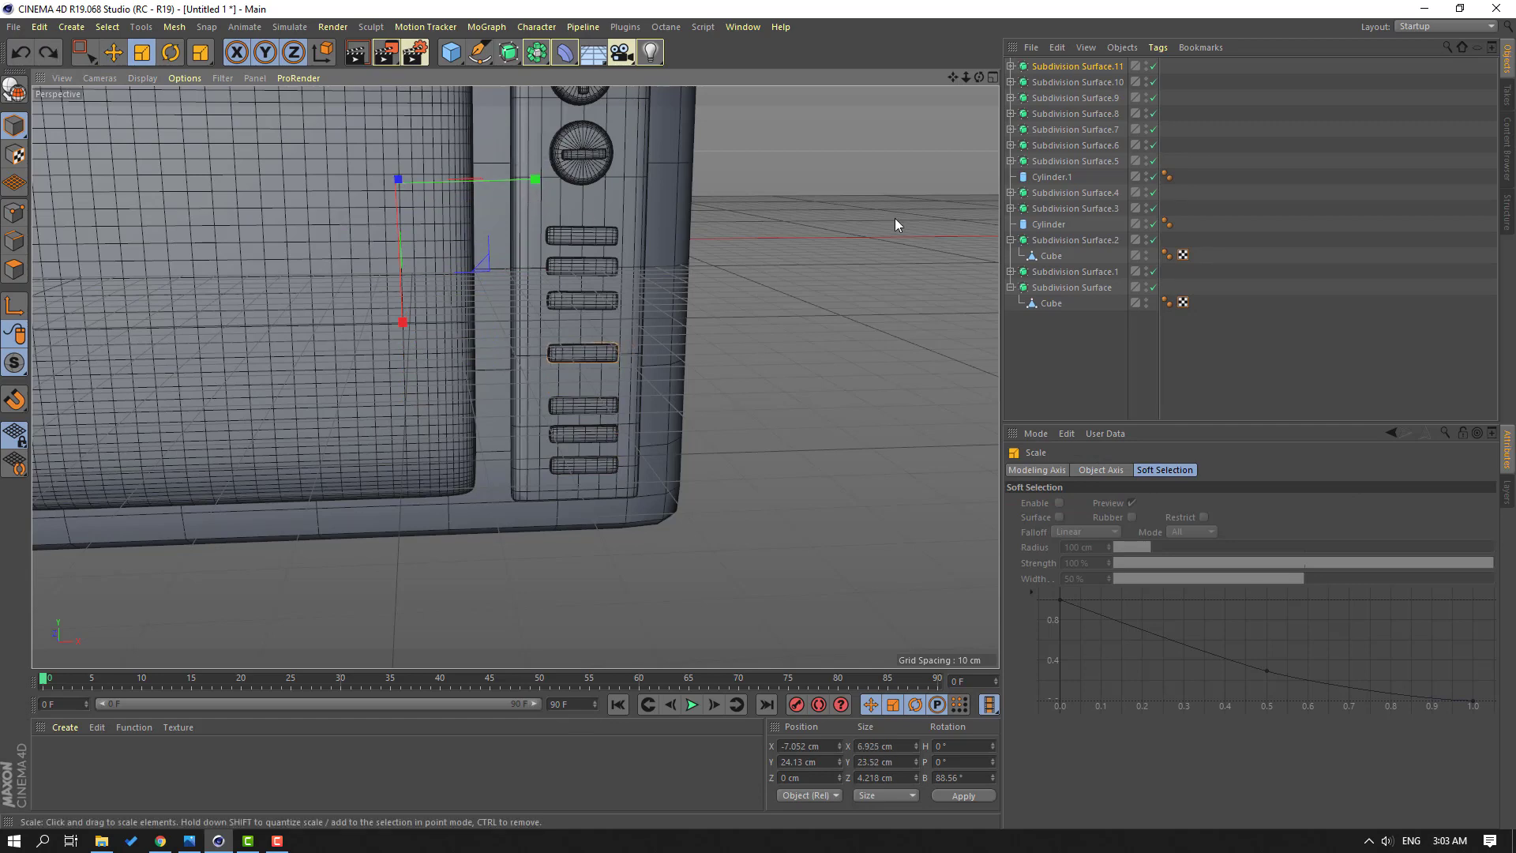
pyautogui.click(1011, 67)
pyautogui.click(1052, 82)
pyautogui.scroll(3, 623, 371)
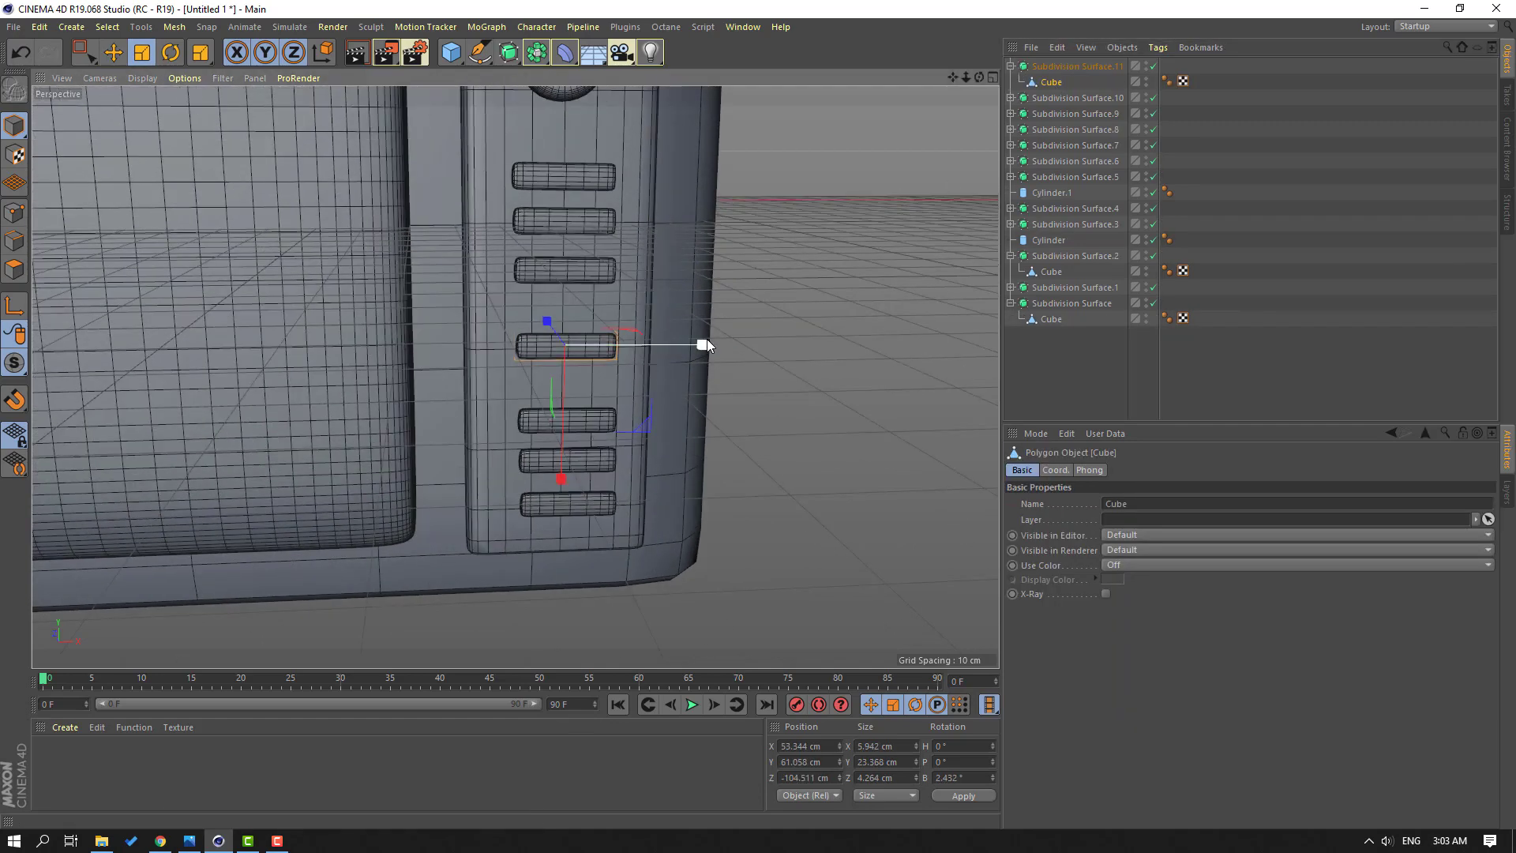
pyautogui.moveTo(707, 345); pyautogui.dragTo(653, 353)
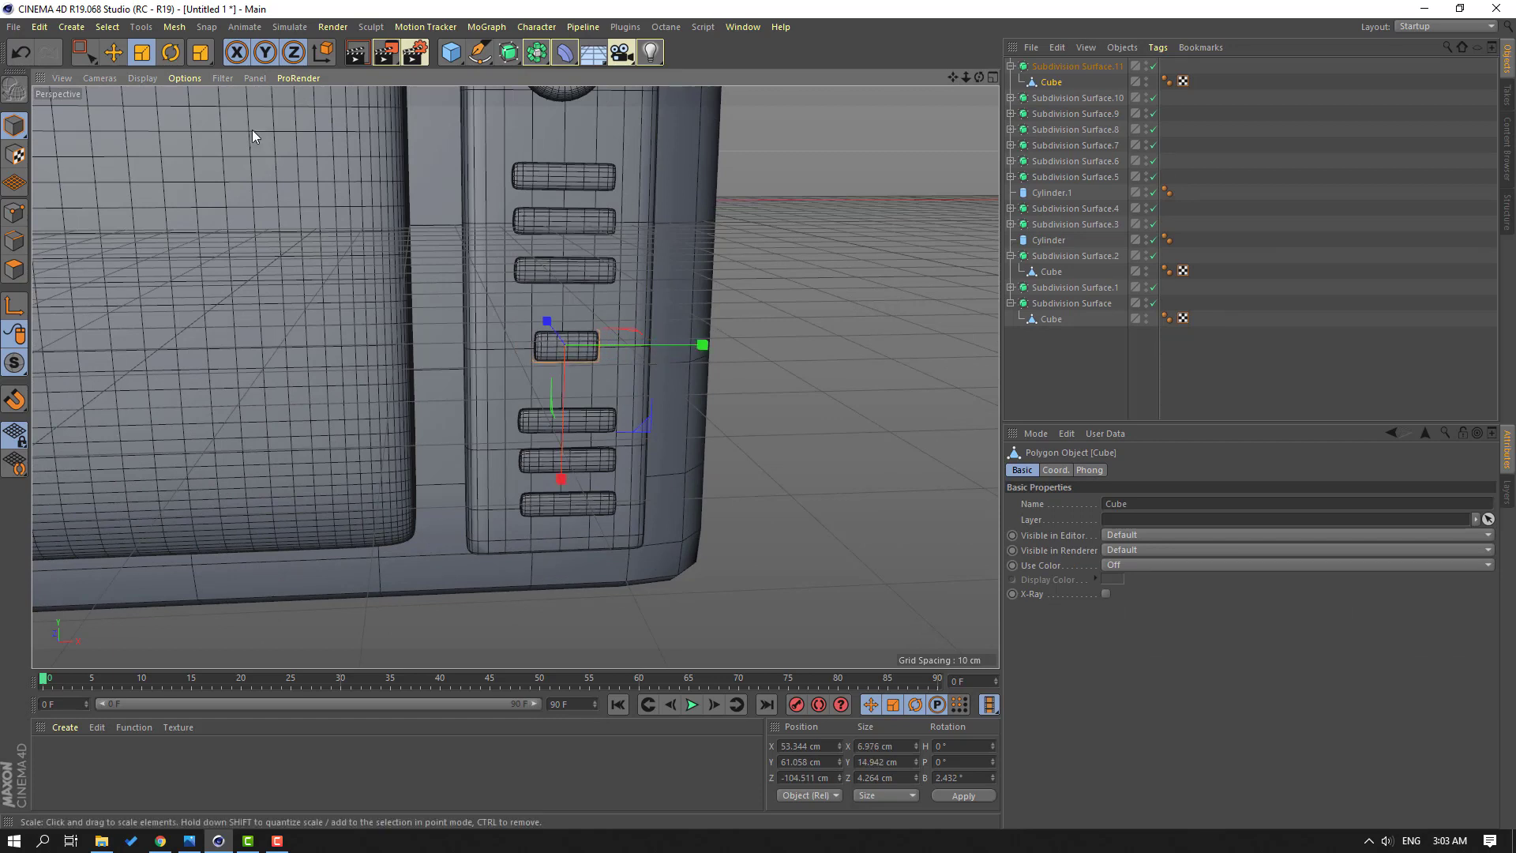
# Step: Move the short bar's Subdivision Surface to about X -11.3, Y 32.6 cm, left-aligned just beneath the upper three bars
pyautogui.click(117, 56)
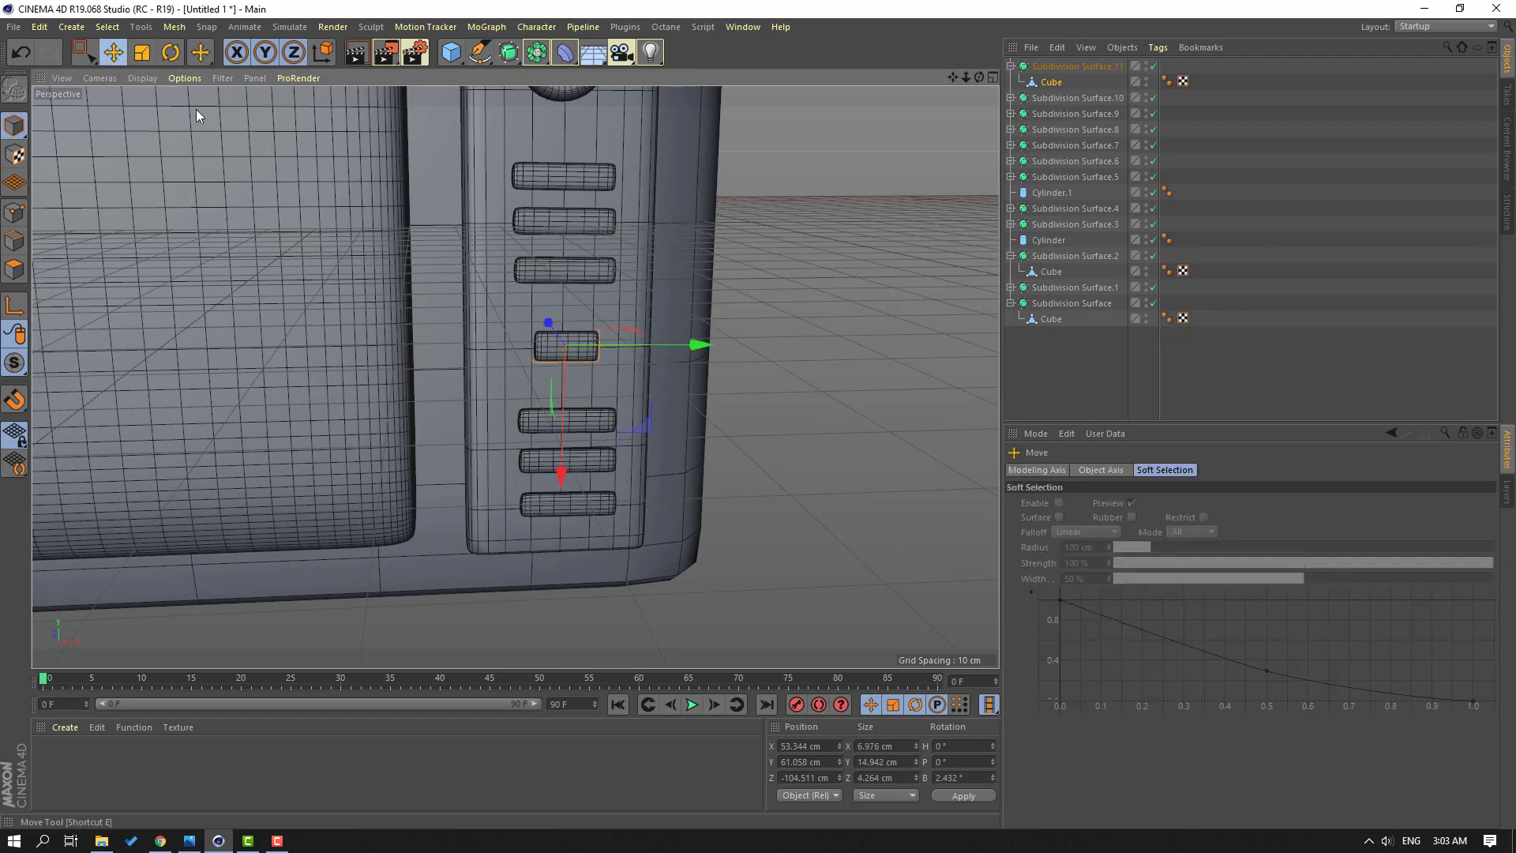
pyautogui.click(1011, 66)
pyautogui.click(1041, 68)
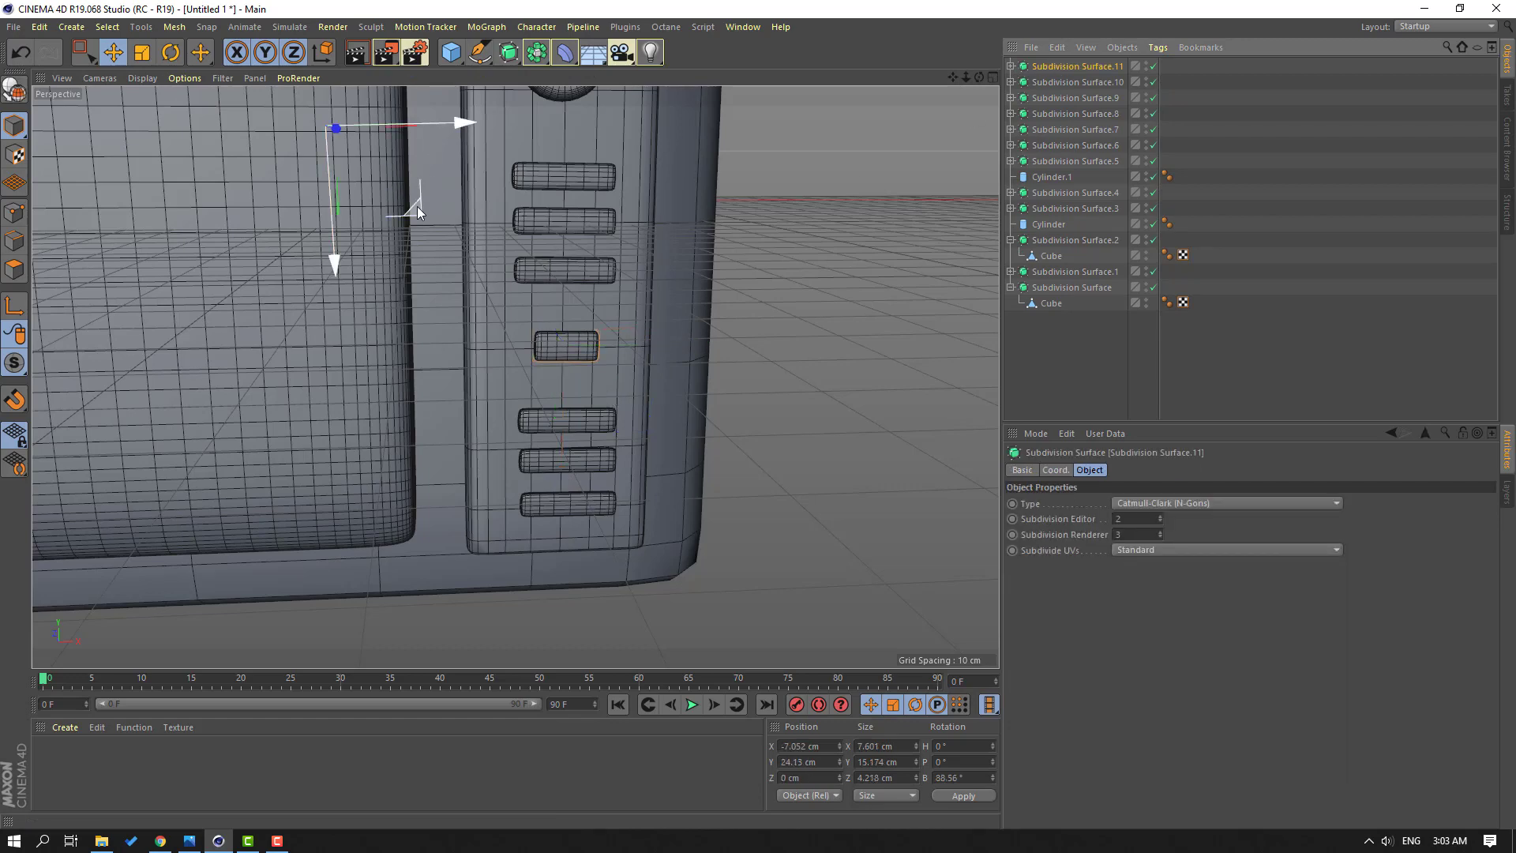
pyautogui.moveTo(415, 205); pyautogui.dragTo(404, 187)
pyautogui.scroll(2, 585, 387)
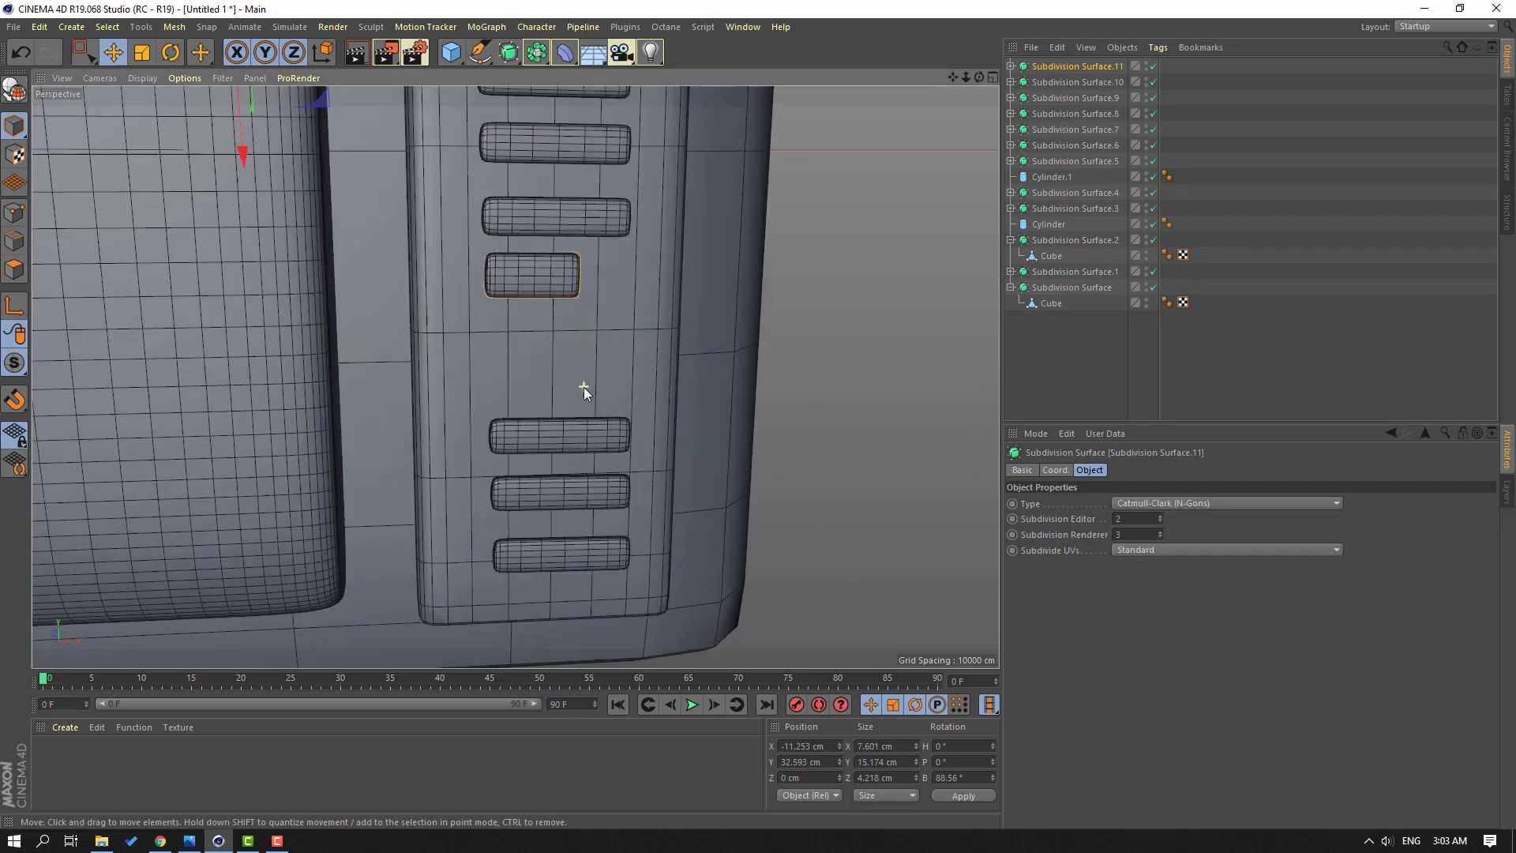
# Step: Duplicate the short bar directly beneath itself at about Y 22.6 cm, keeping it left-aligned
pyautogui.scroll(-2, 585, 387)
pyautogui.keyDown('alt'); pyautogui.moveTo(584, 387); pyautogui.dragTo(516, 349); pyautogui.keyUp('alt')
pyautogui.keyDown('alt'); pyautogui.moveTo(566, 215); pyautogui.dragTo(547, 267); pyautogui.keyUp('alt')
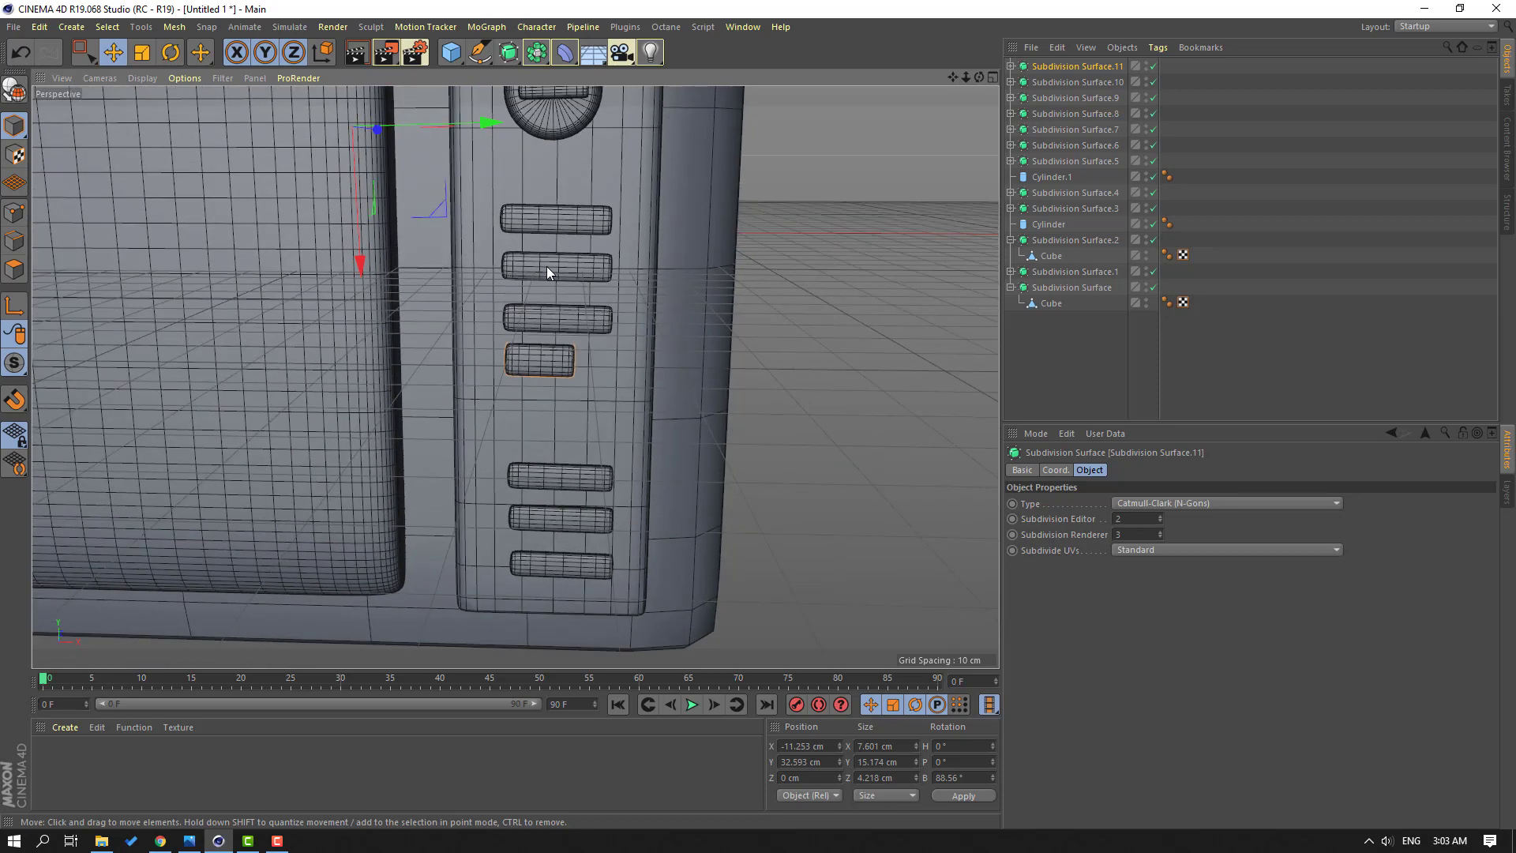
pyautogui.keyDown('ctrl'); pyautogui.moveTo(358, 259); pyautogui.dragTo(354, 306); pyautogui.keyUp('ctrl')
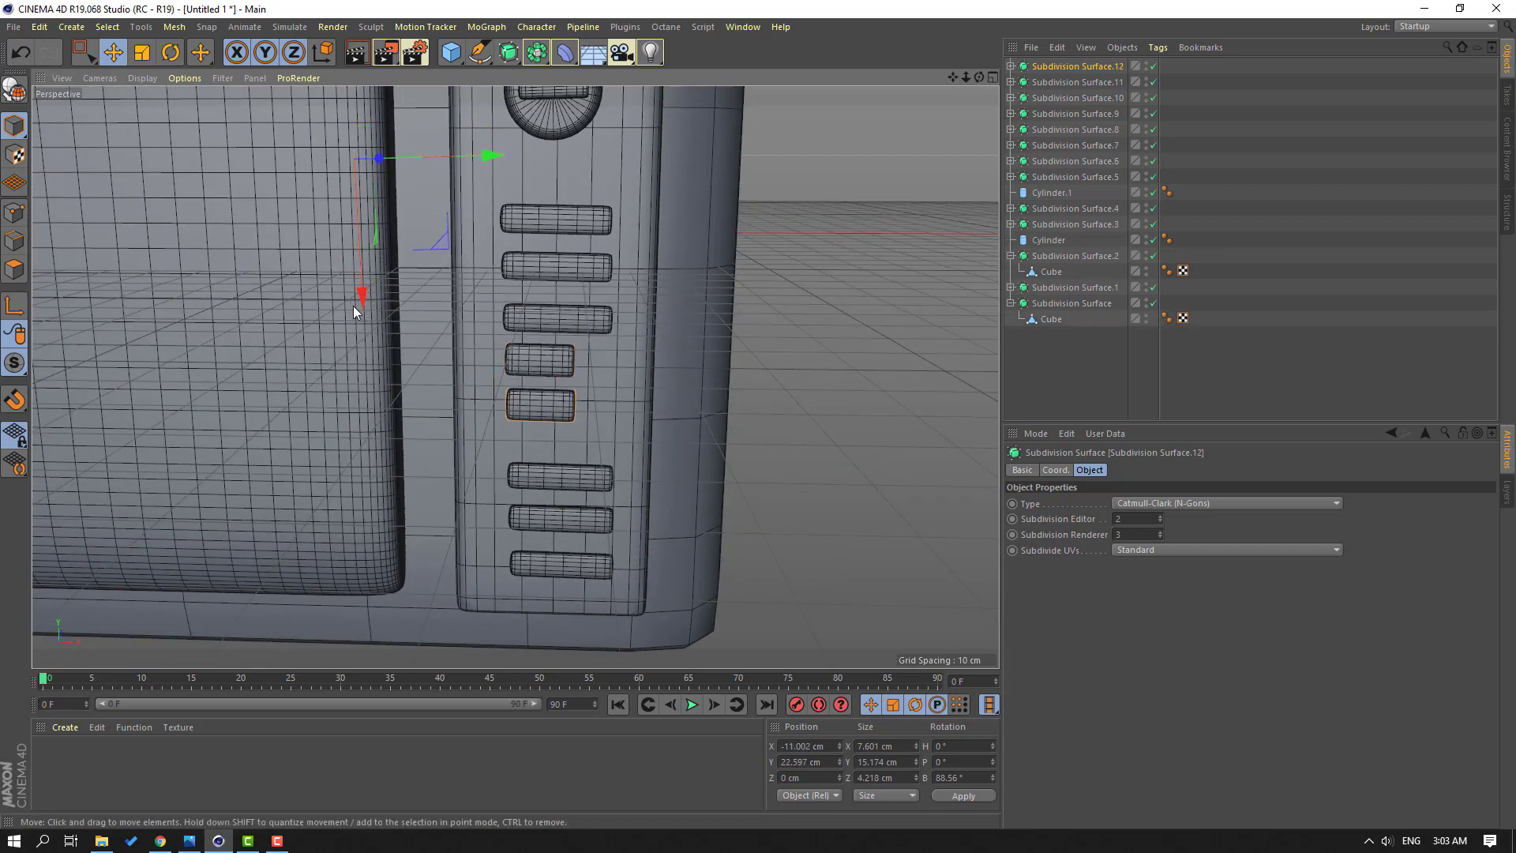
pyautogui.moveTo(486, 154); pyautogui.dragTo(484, 155)
# Step: Move both short bars below the lower three long bars, then raise those long bars beneath the upper three, to about X -7.2, Y 21 cm
pyautogui.moveTo(362, 290); pyautogui.dragTo(344, 461)
pyautogui.keyDown('ctrl'); pyautogui.click(1054, 87); pyautogui.keyUp('ctrl')
pyautogui.click(568, 566)
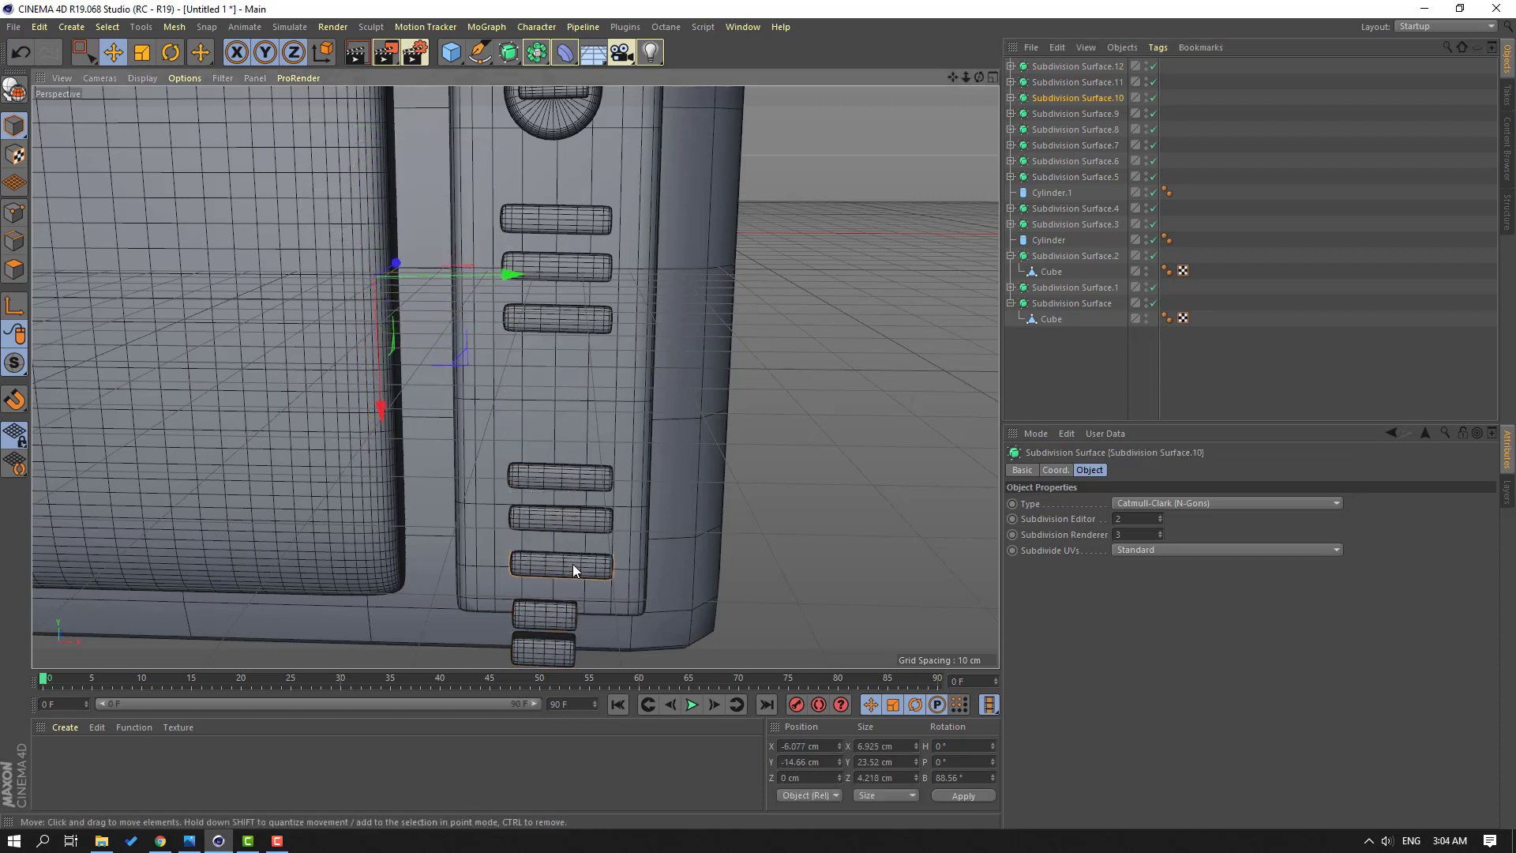
pyautogui.keyDown('shift'); pyautogui.click(585, 481); pyautogui.keyUp('shift')
pyautogui.keyDown('shift'); pyautogui.click(581, 510); pyautogui.keyUp('shift')
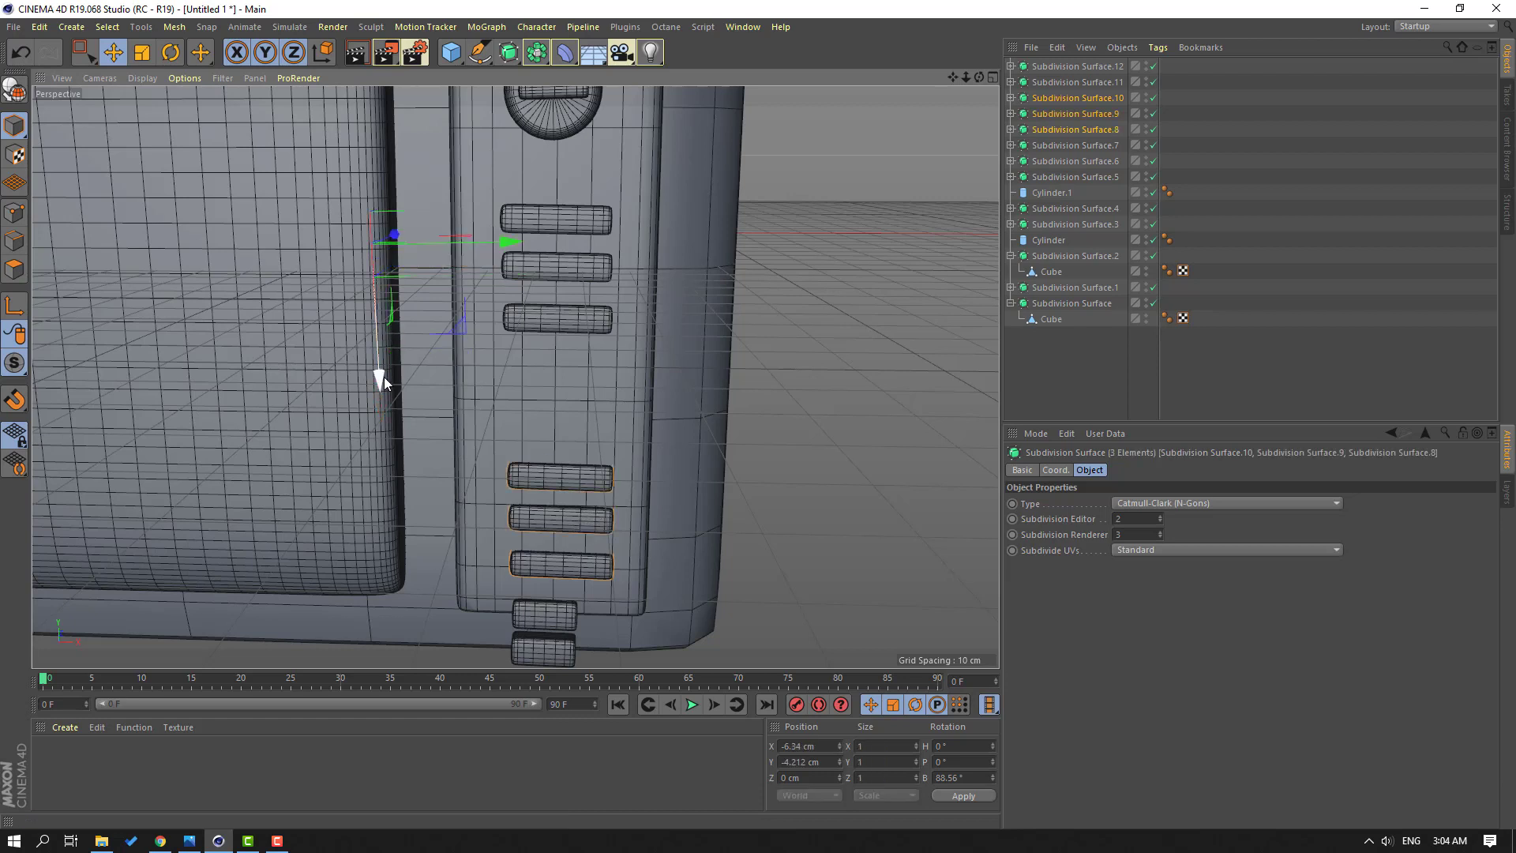
pyautogui.moveTo(384, 377); pyautogui.dragTo(370, 300)
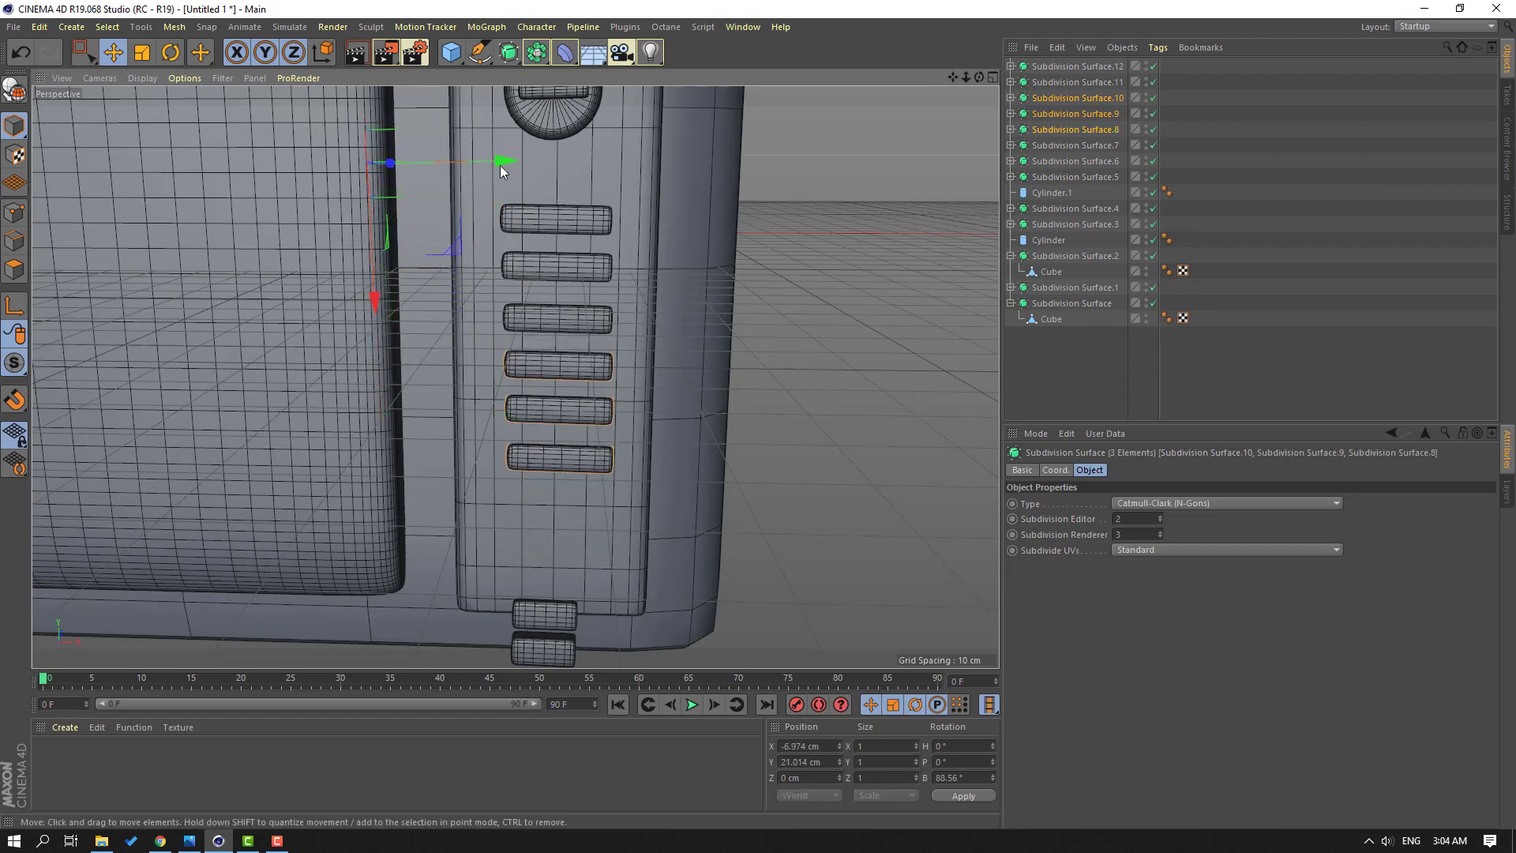
pyautogui.moveTo(500, 165); pyautogui.dragTo(498, 164)
# Step: Move the two short bars together up beneath the six long bars, to about X -10.5, Y -5.7 cm
pyautogui.keyDown('alt'); pyautogui.moveTo(575, 649); pyautogui.dragTo(562, 565, button='middle'); pyautogui.keyUp('alt')
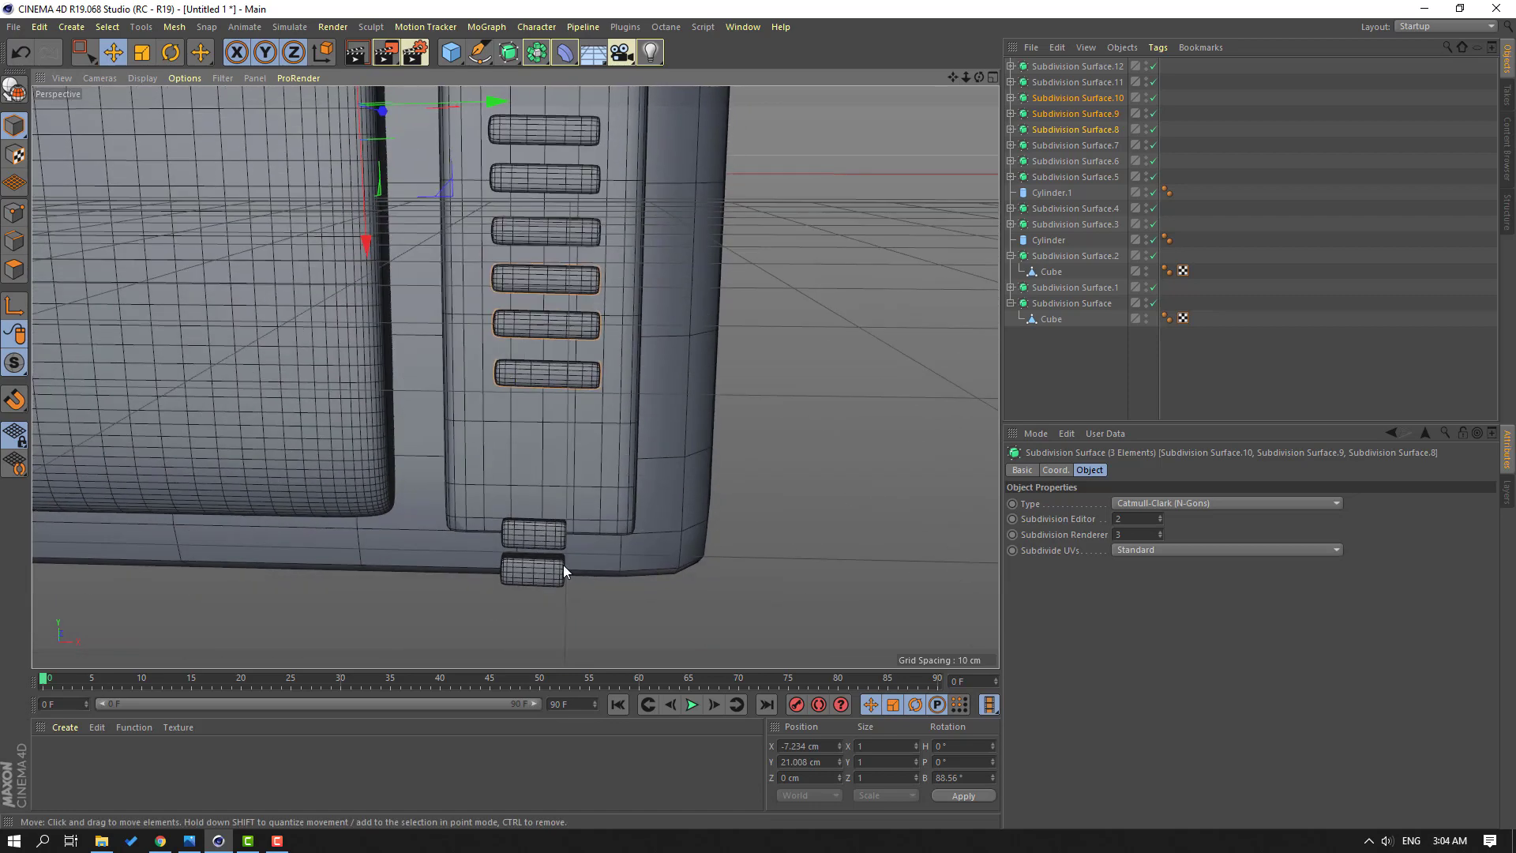
pyautogui.click(538, 570)
pyautogui.keyDown('shift'); pyautogui.click(531, 583); pyautogui.keyUp('shift')
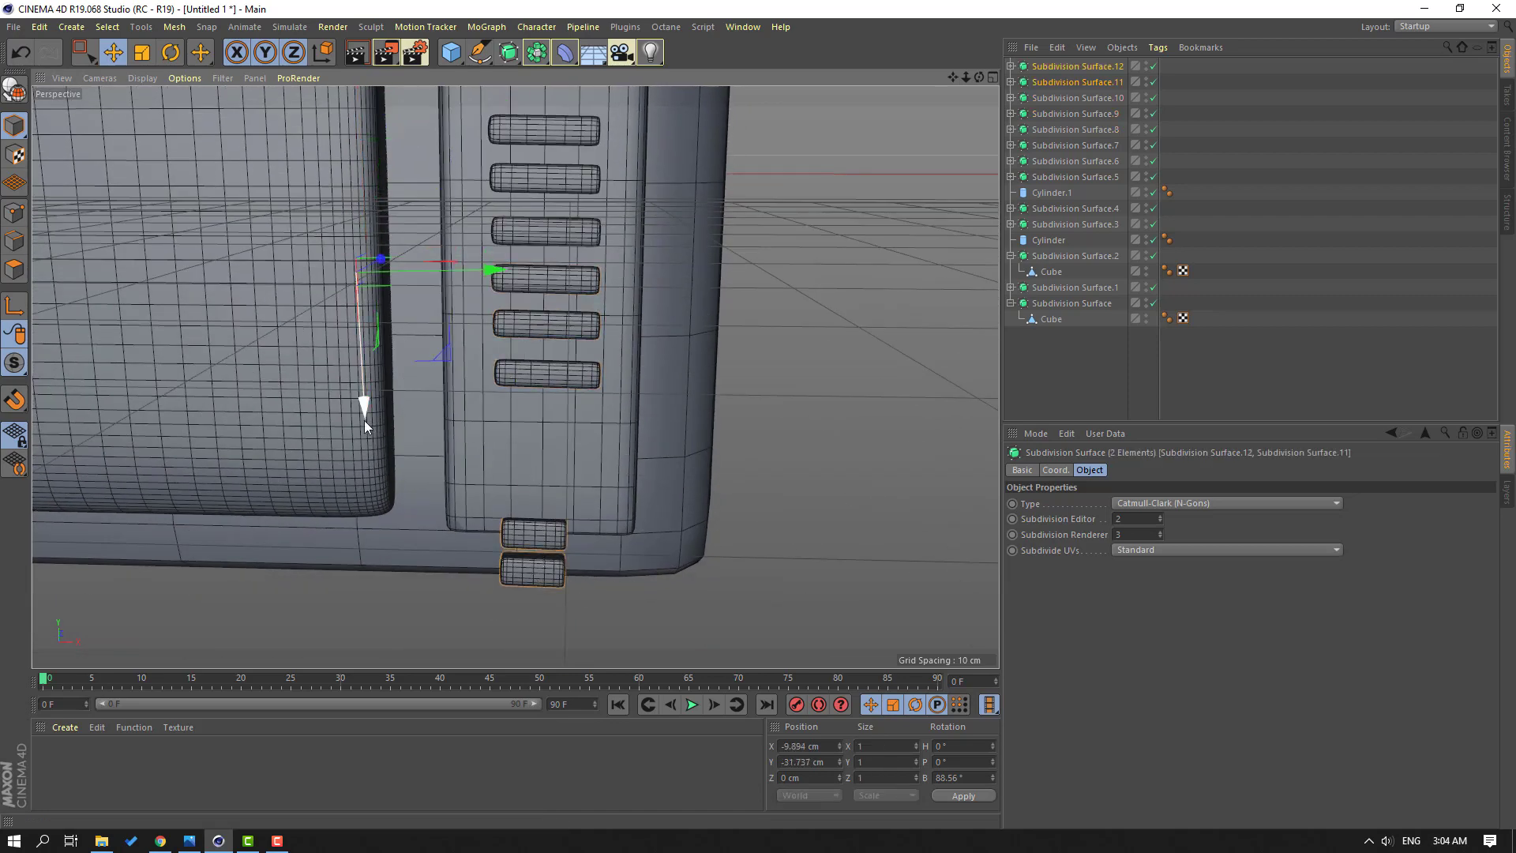
pyautogui.moveTo(362, 415); pyautogui.dragTo(353, 336)
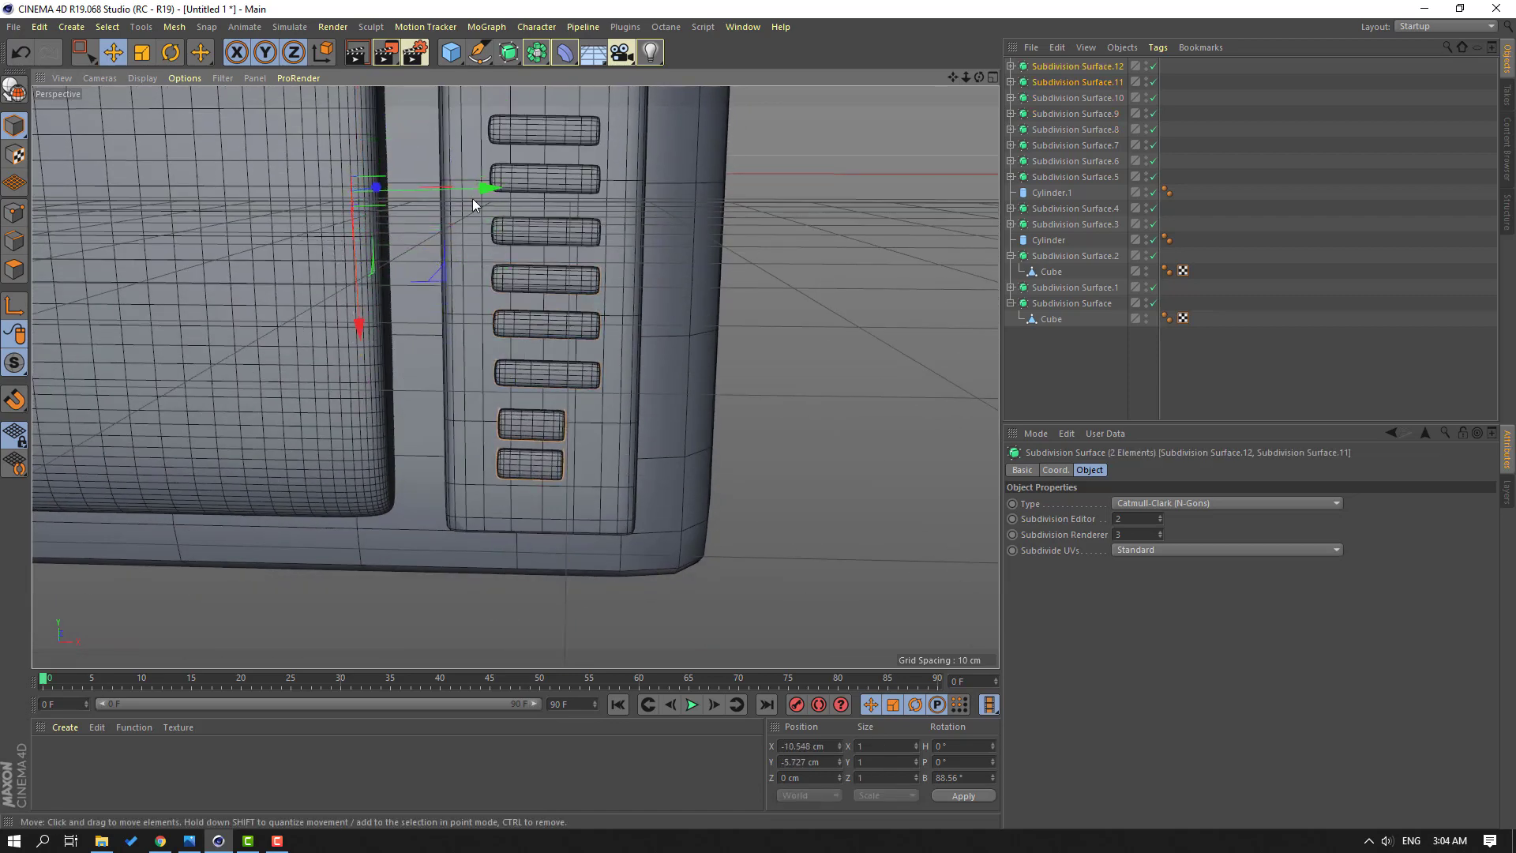
pyautogui.keyDown('alt'); pyautogui.moveTo(512, 407); pyautogui.dragTo(524, 376); pyautogui.keyUp('alt')
pyautogui.scroll(-2, 708, 354)
pyautogui.click(708, 354)
pyautogui.scroll(-6, 690, 352)
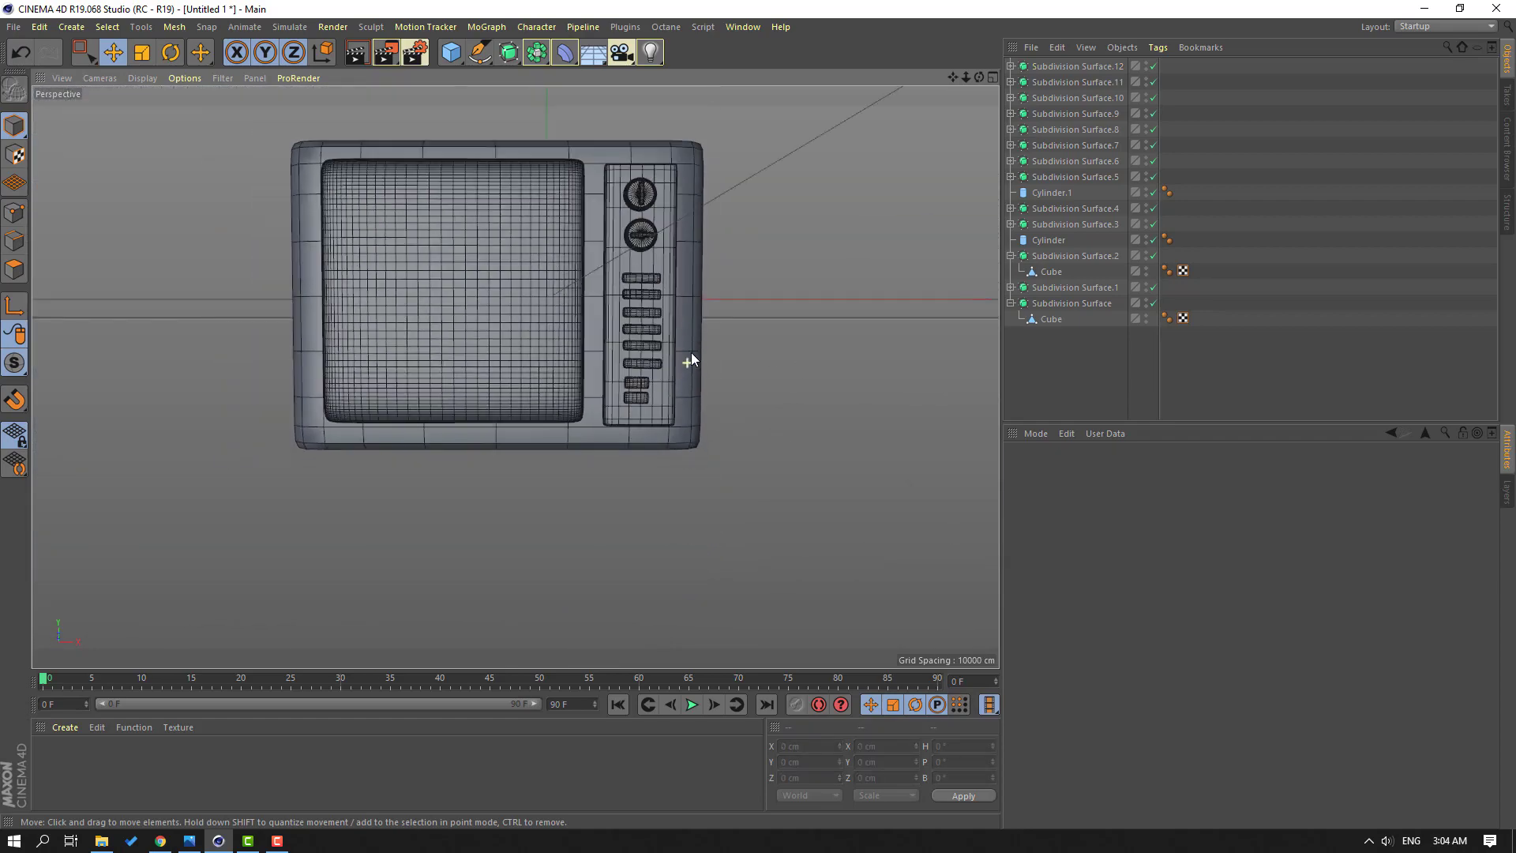
# Step: Duplicate the screen in front of the television at about Z -163.7 cm and rotate the copy to a pitch of -90°
pyautogui.keyDown('alt'); pyautogui.moveTo(704, 335); pyautogui.dragTo(599, 335); pyautogui.keyUp('alt')
pyautogui.keyDown('alt'); pyautogui.moveTo(547, 282); pyautogui.dragTo(557, 428); pyautogui.keyUp('alt')
pyautogui.click(423, 320)
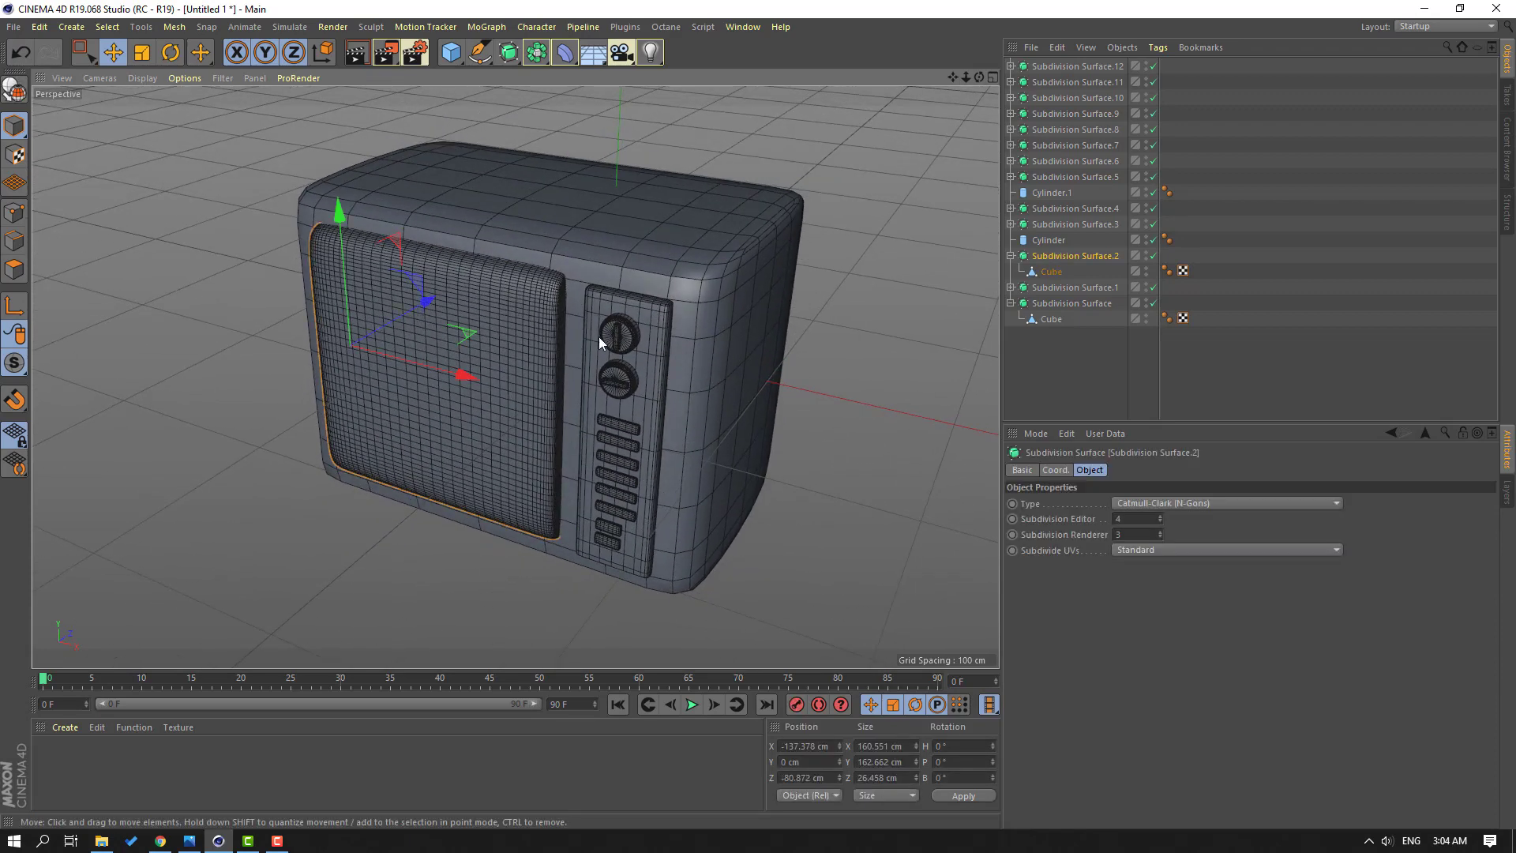
pyautogui.click(1011, 256)
pyautogui.keyDown('alt'); pyautogui.moveTo(451, 434); pyautogui.dragTo(416, 326); pyautogui.keyUp('alt')
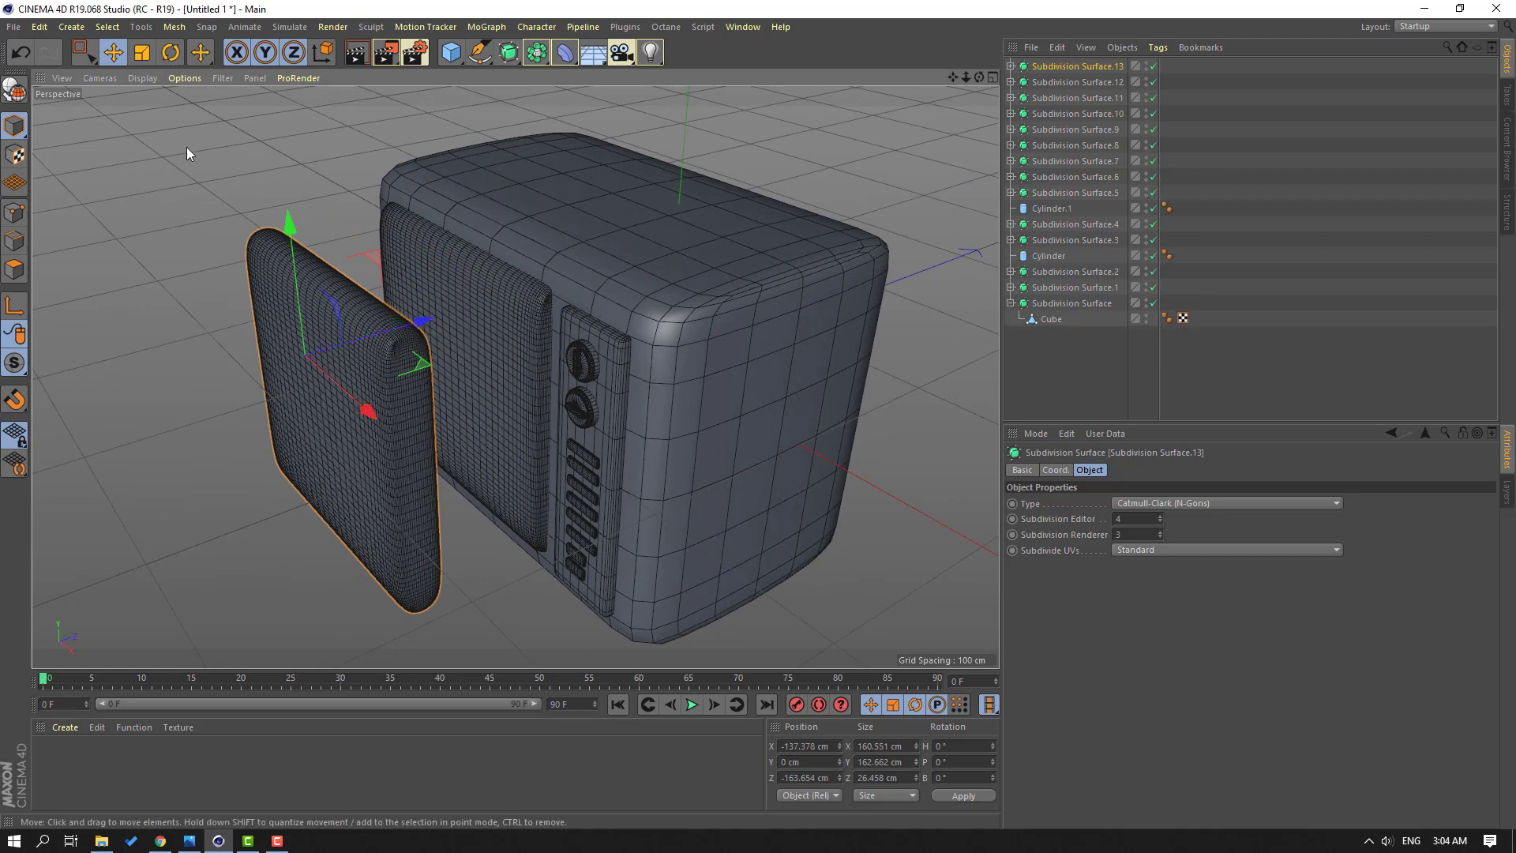
pyautogui.click(172, 56)
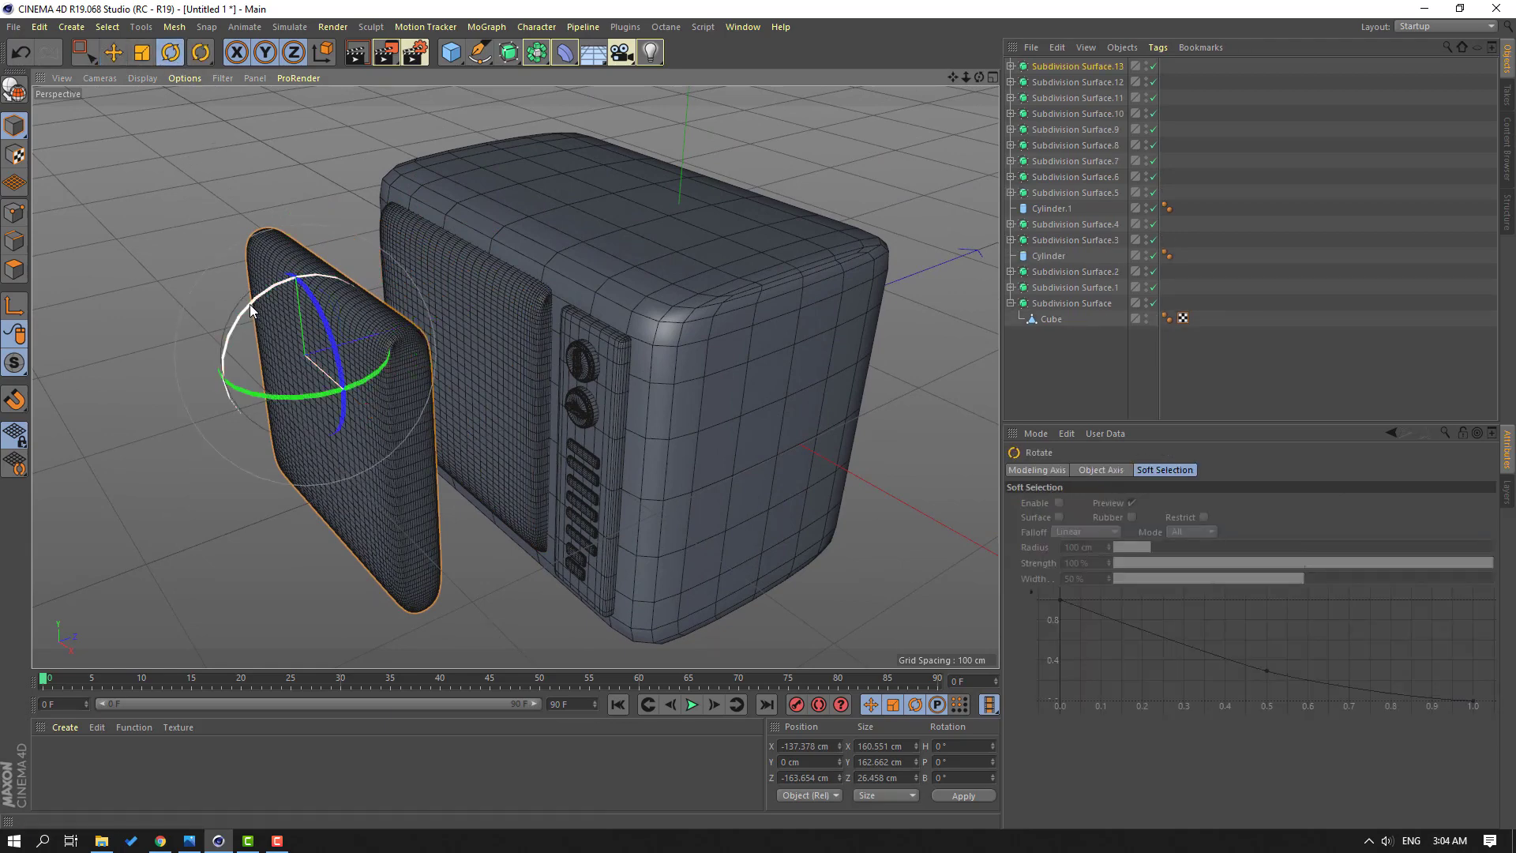
pyautogui.moveTo(249, 305); pyautogui.dragTo(395, 251)
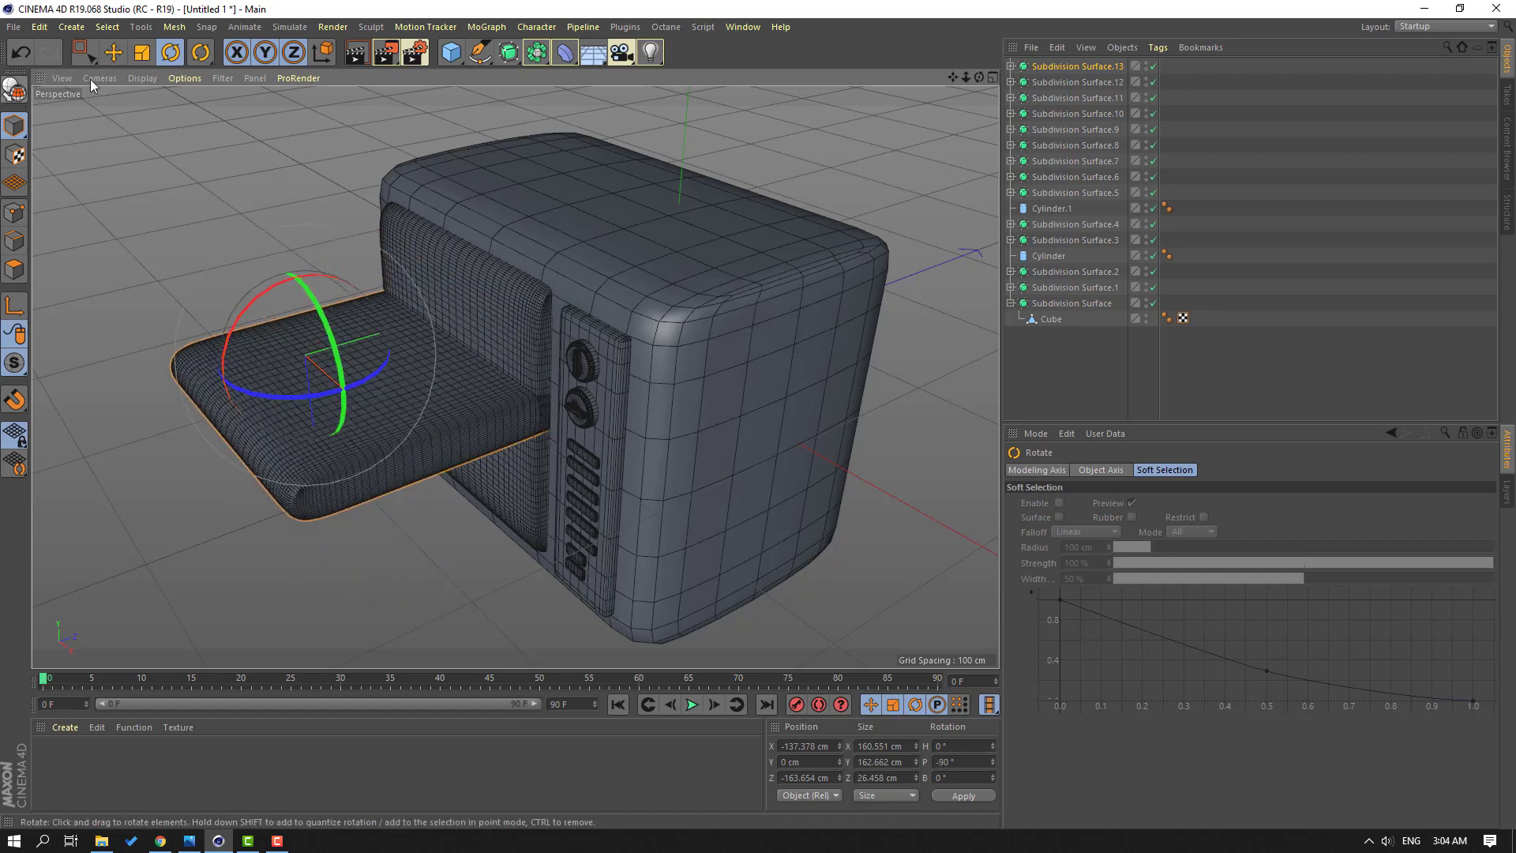
# Step: Move the rotated screen copy onto the top of the television, at about Y 80.4, Z 13 cm
pyautogui.click(113, 52)
pyautogui.moveTo(416, 315); pyautogui.dragTo(628, 280)
pyautogui.moveTo(542, 382); pyautogui.dragTo(545, 267)
pyautogui.moveTo(601, 238)
pyautogui.keyDown('alt'); pyautogui.mouseDown(button='right')
pyautogui.moveTo(757, 197)
pyautogui.moveTo(608, 248)
pyautogui.mouseUp(button='right'); pyautogui.keyUp('alt')
pyautogui.keyDown('alt'); pyautogui.moveTo(600, 269); pyautogui.dragTo(487, 297, button='middle'); pyautogui.keyUp('alt')
pyautogui.keyDown('alt'); pyautogui.moveTo(504, 294); pyautogui.dragTo(596, 324); pyautogui.keyUp('alt')
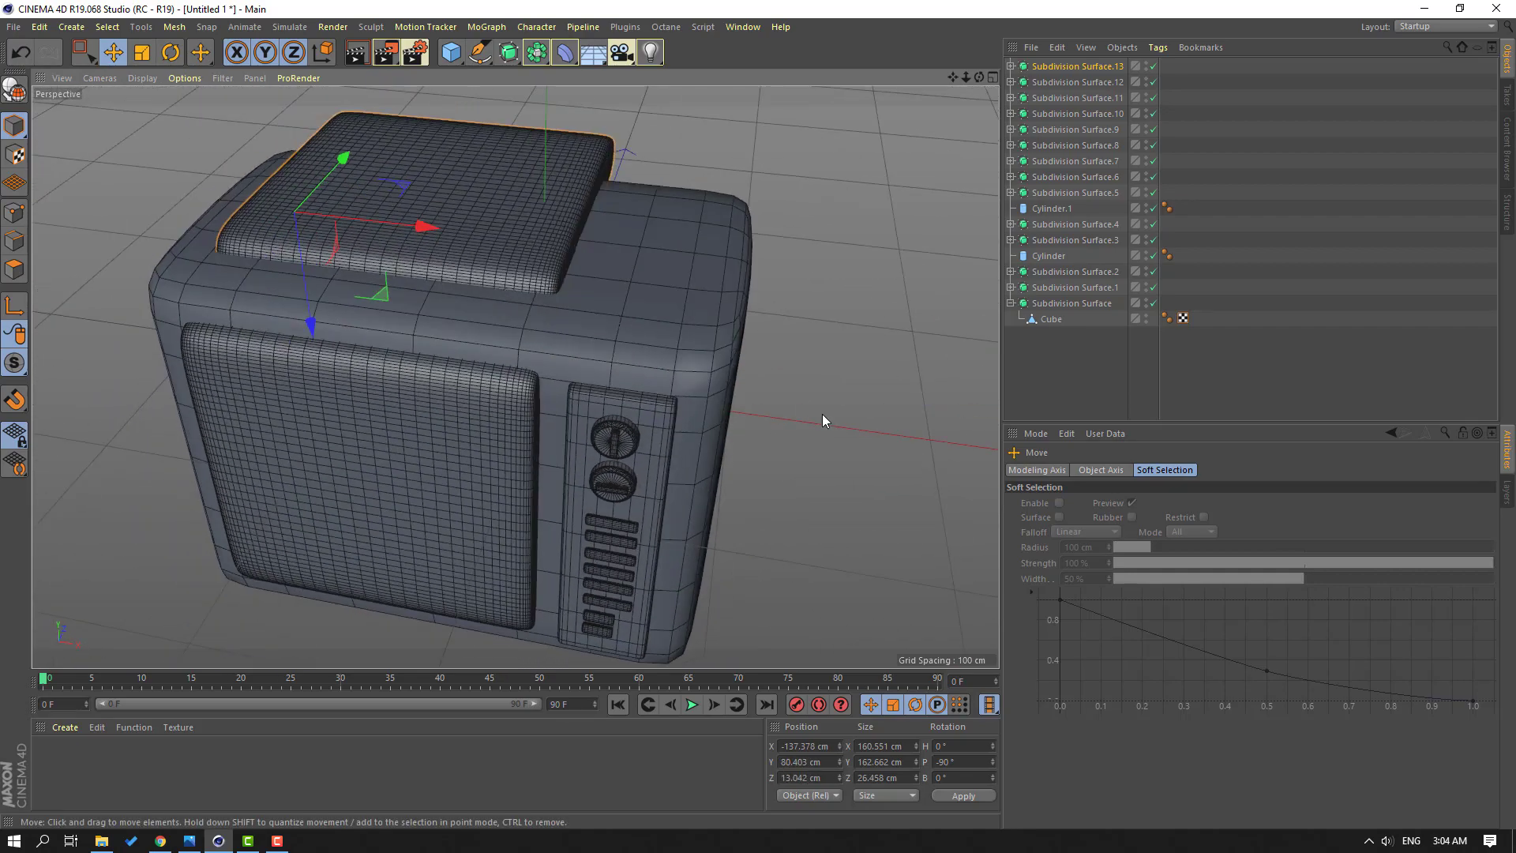
# Step: Set the top plate's Subdivision Editor level to 2
pyautogui.click(1076, 67)
pyautogui.doubleClick(1140, 519)
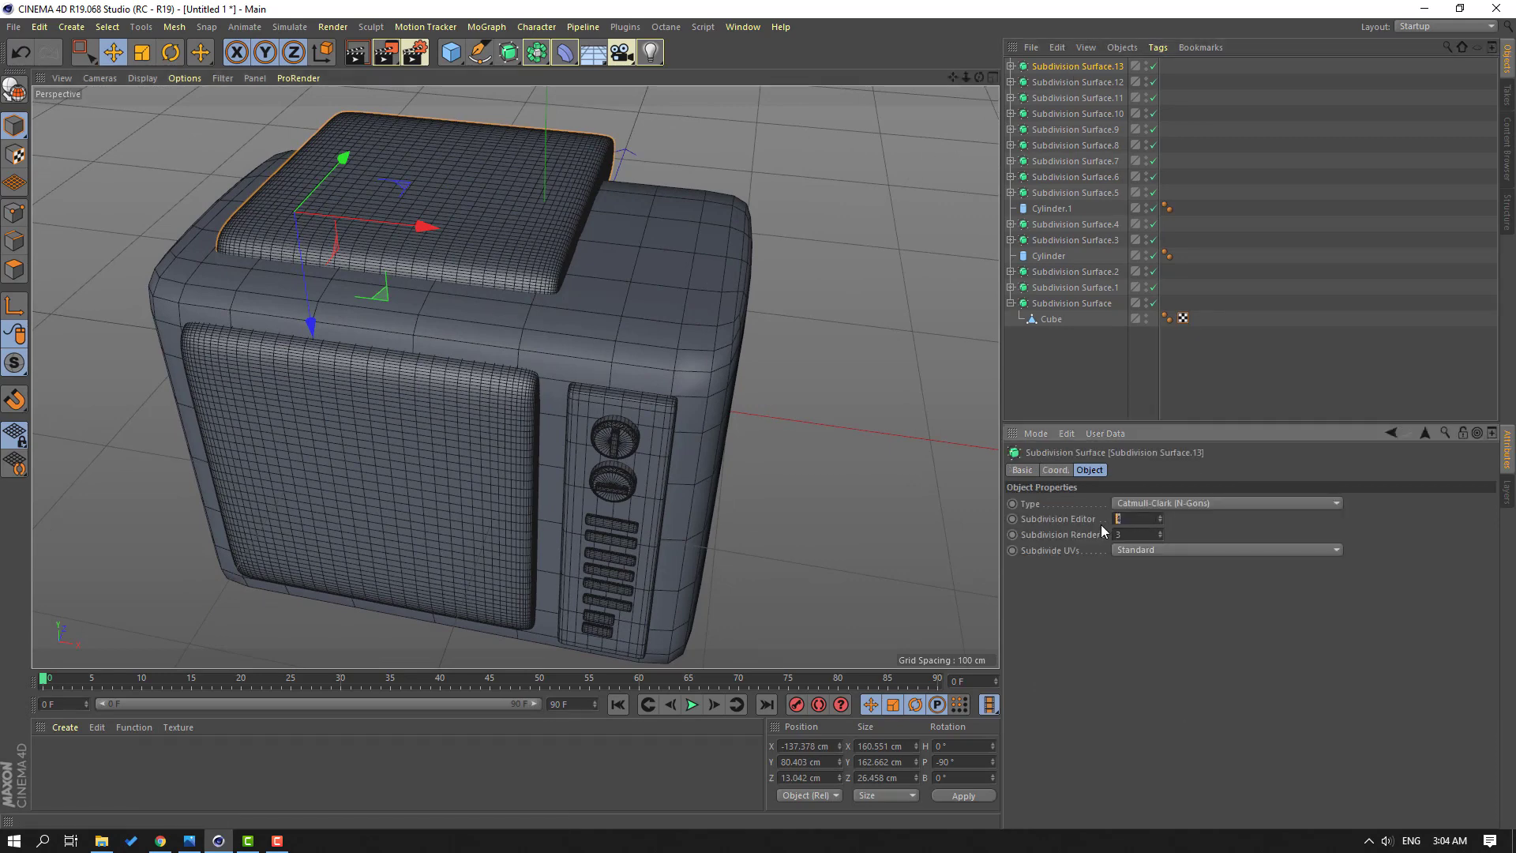
pyautogui.write('2')
pyautogui.press('Return')
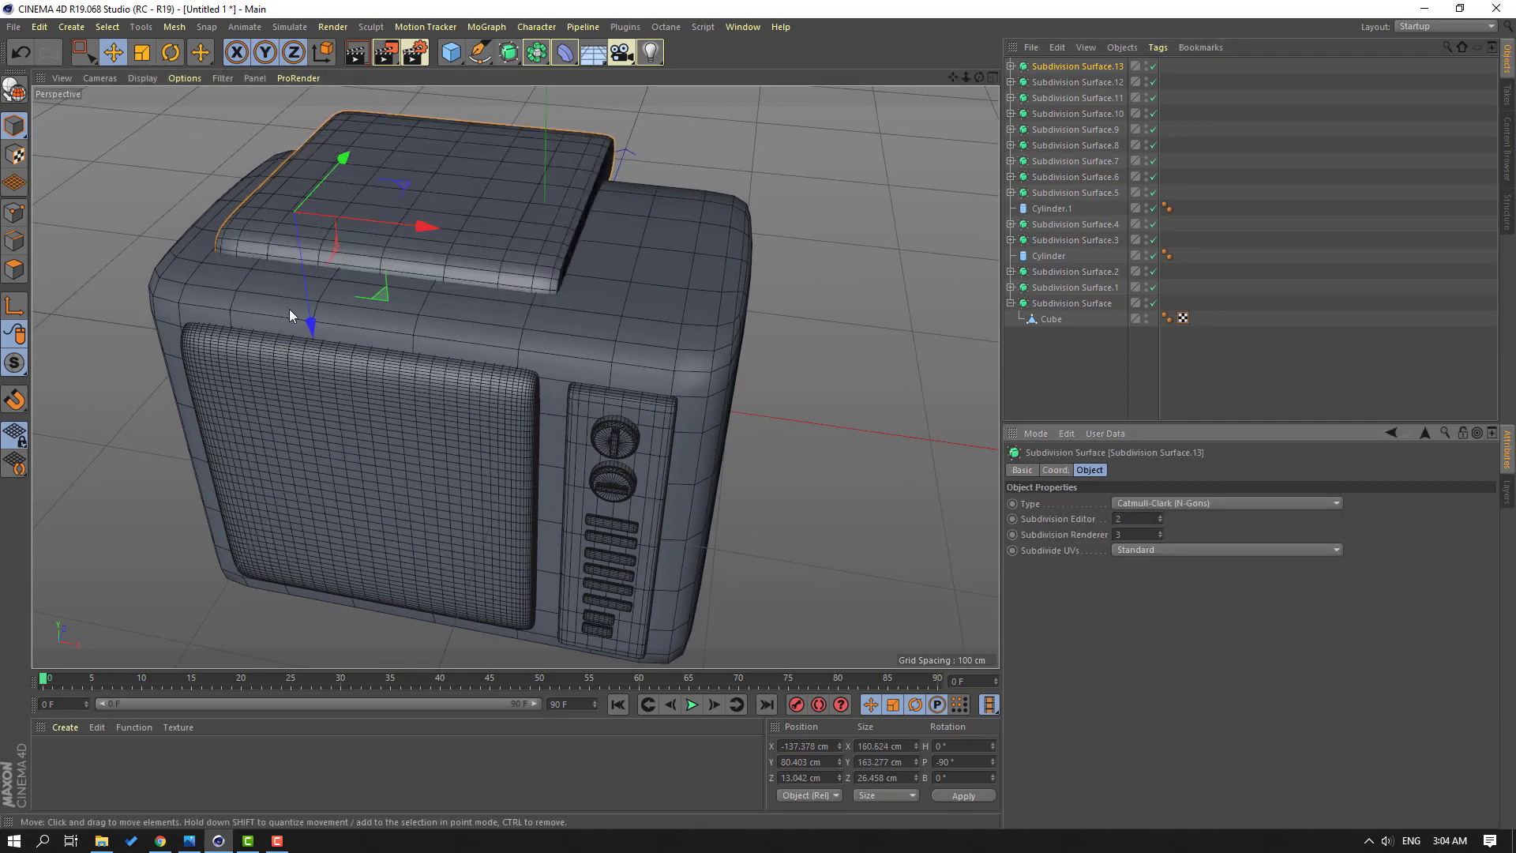
# Step: Shift the top plate sideways and forward to about X -116.8, Z -18.4 cm
pyautogui.keyDown('alt'); pyautogui.moveTo(478, 306); pyautogui.dragTo(447, 321, button='middle'); pyautogui.keyUp('alt')
pyautogui.moveTo(342, 241); pyautogui.dragTo(385, 245)
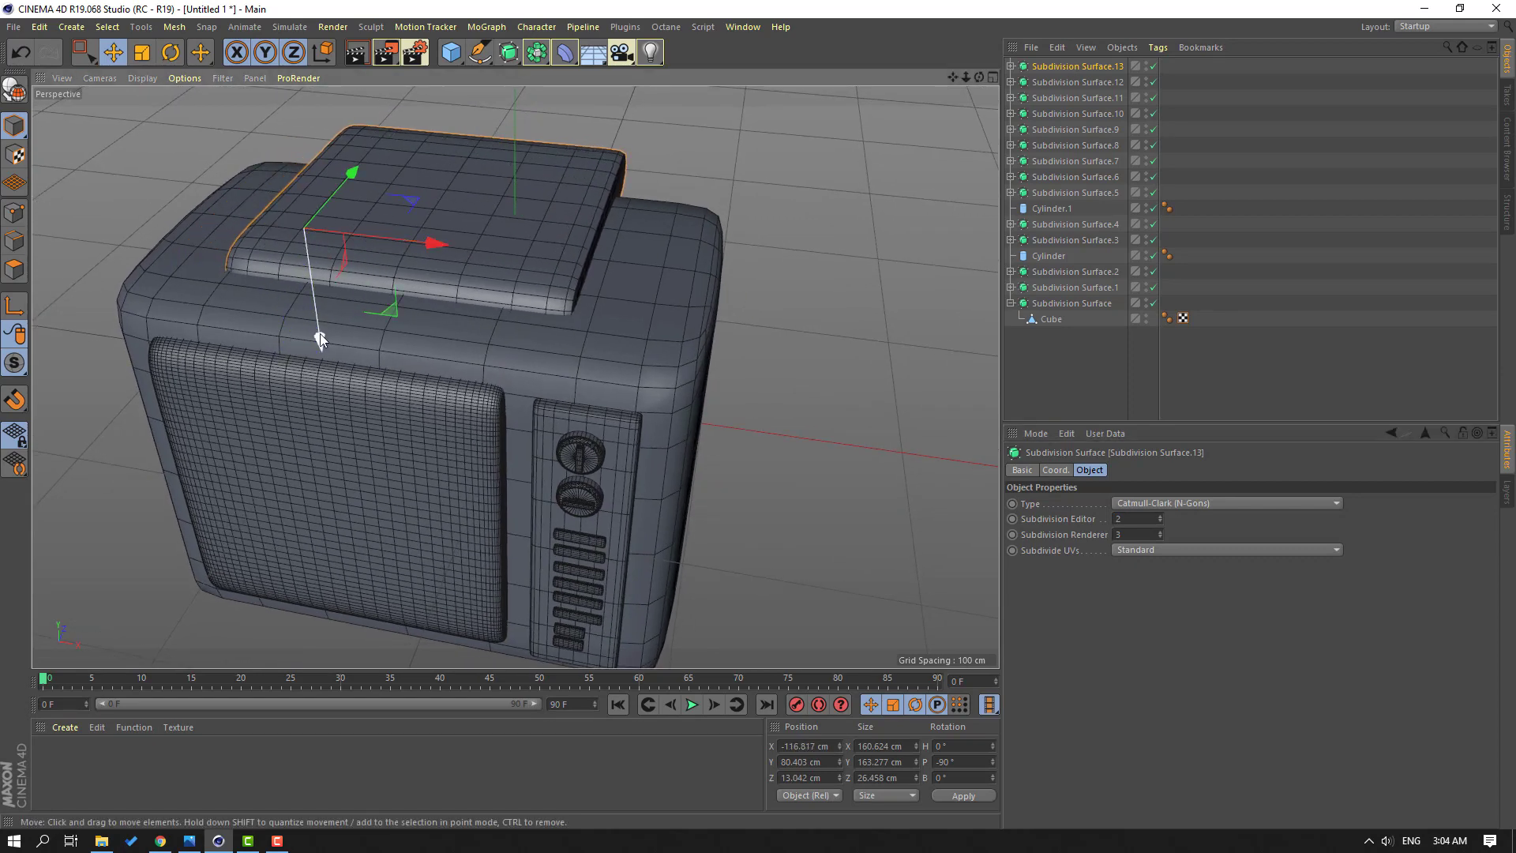
pyautogui.moveTo(343, 183); pyautogui.dragTo(337, 218)
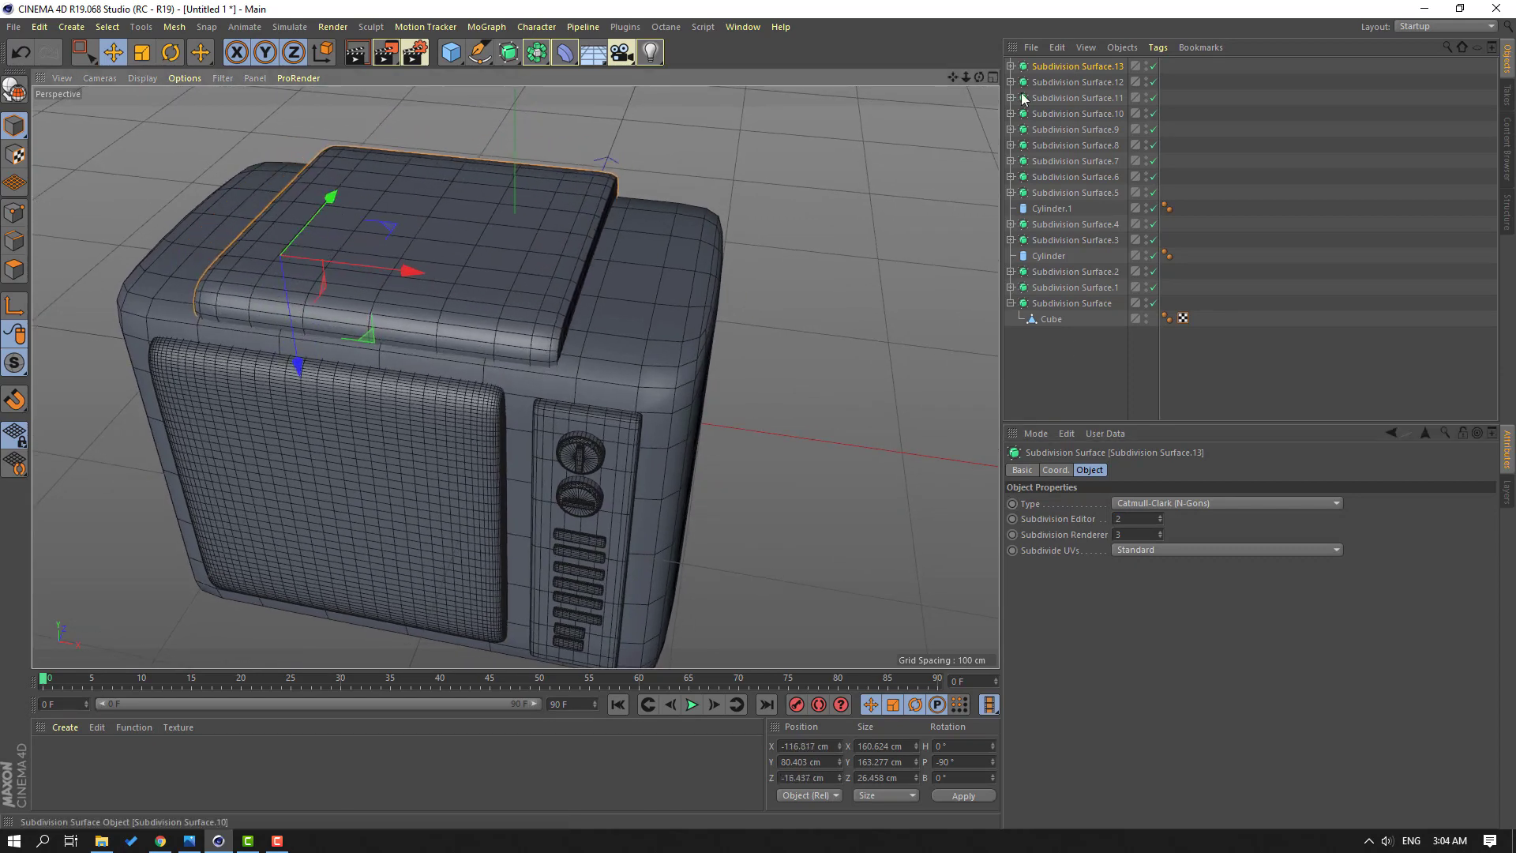
# Step: Select the right-edge points of the top plate's cube with Rectangle Selection and move them slightly inward
pyautogui.click(1010, 67)
pyautogui.click(1051, 82)
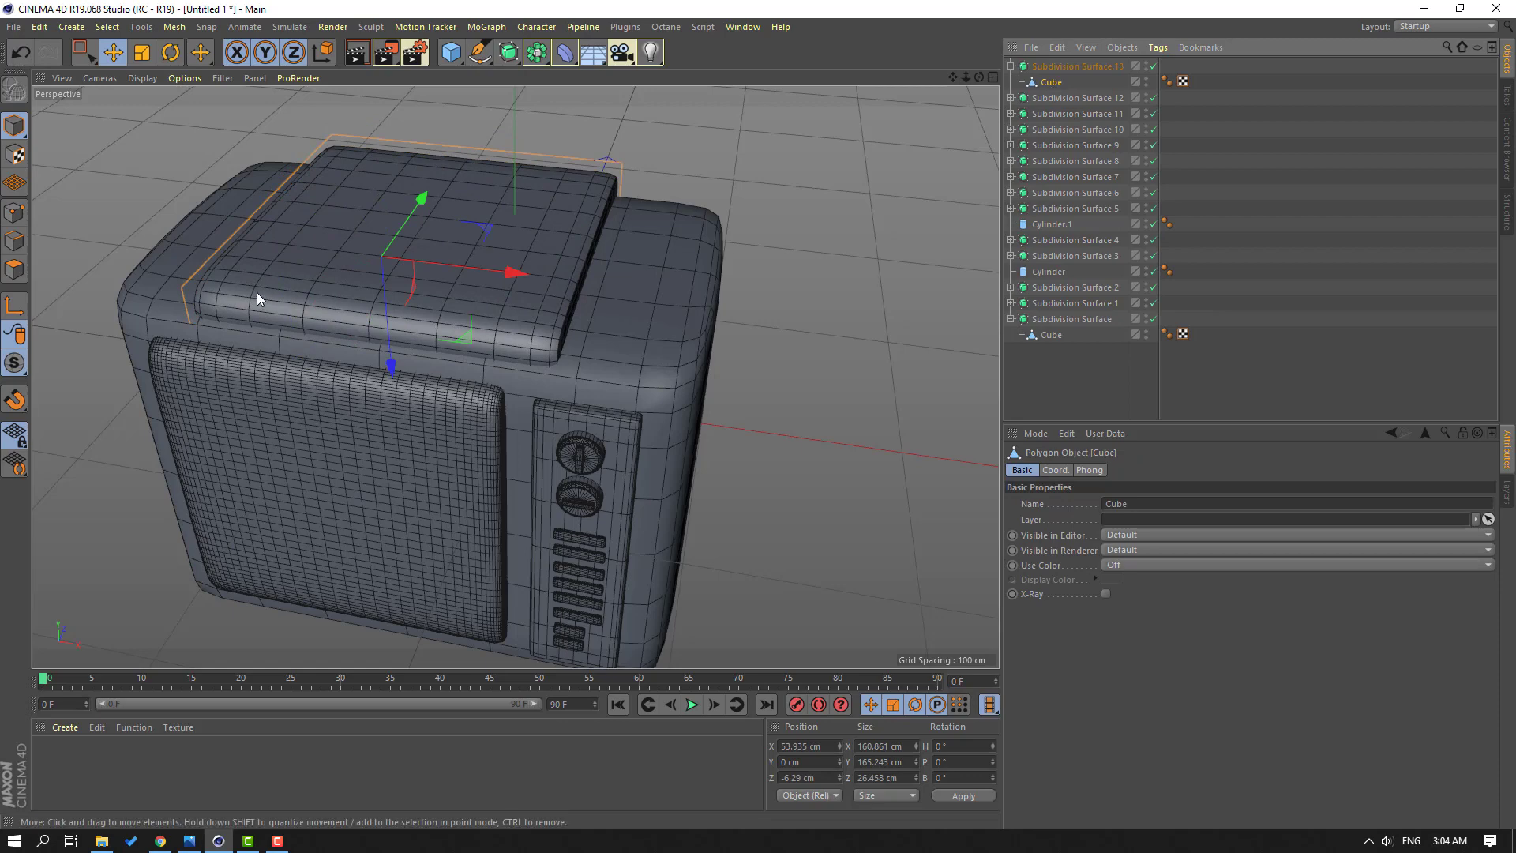
pyautogui.click(14, 212)
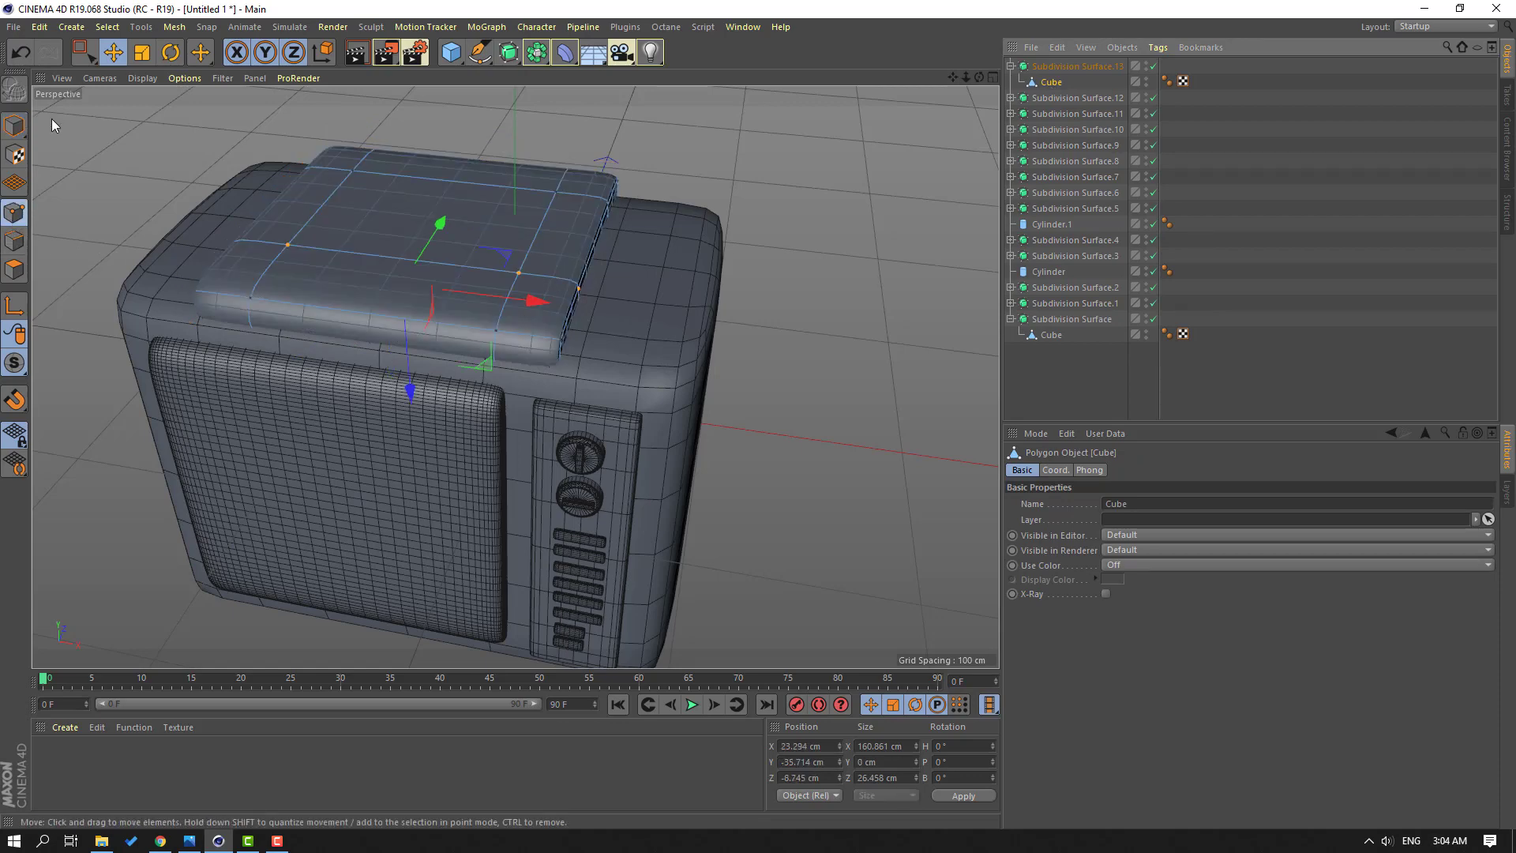
pyautogui.click(86, 56)
pyautogui.click(149, 102)
pyautogui.keyDown('alt'); pyautogui.moveTo(499, 390); pyautogui.dragTo(571, 352); pyautogui.keyUp('alt')
pyautogui.moveTo(631, 204); pyautogui.dragTo(495, 402)
pyautogui.moveTo(608, 286); pyautogui.dragTo(604, 286)
# Step: Select the top plate's left-edge points and move them outward to about X -65 cm
pyautogui.keyDown('alt'); pyautogui.moveTo(605, 286); pyautogui.dragTo(244, 237); pyautogui.keyUp('alt')
pyautogui.moveTo(262, 178); pyautogui.dragTo(403, 388)
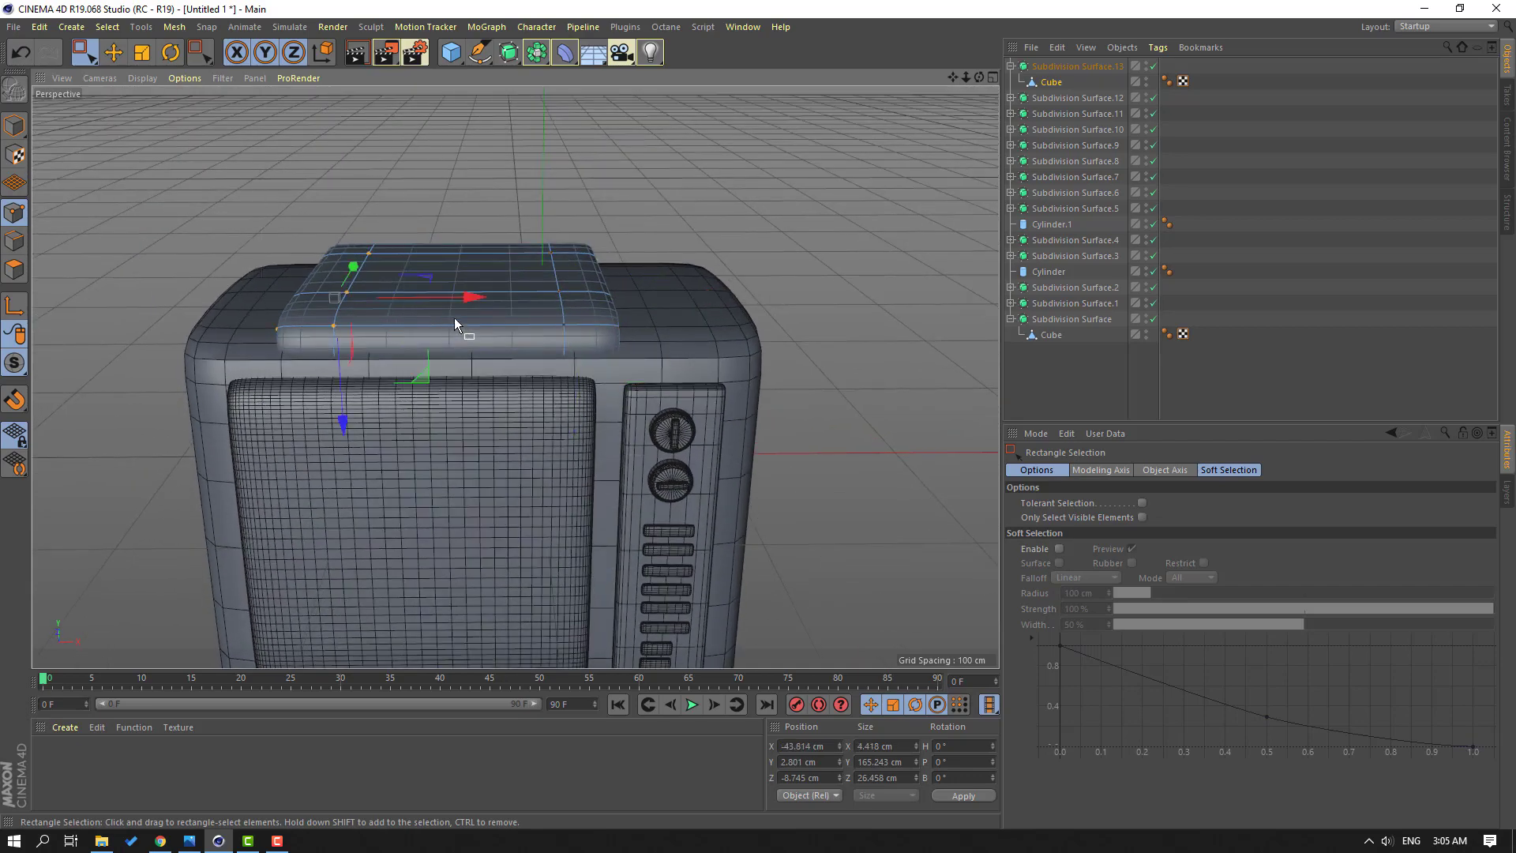
pyautogui.moveTo(446, 304); pyautogui.dragTo(399, 301)
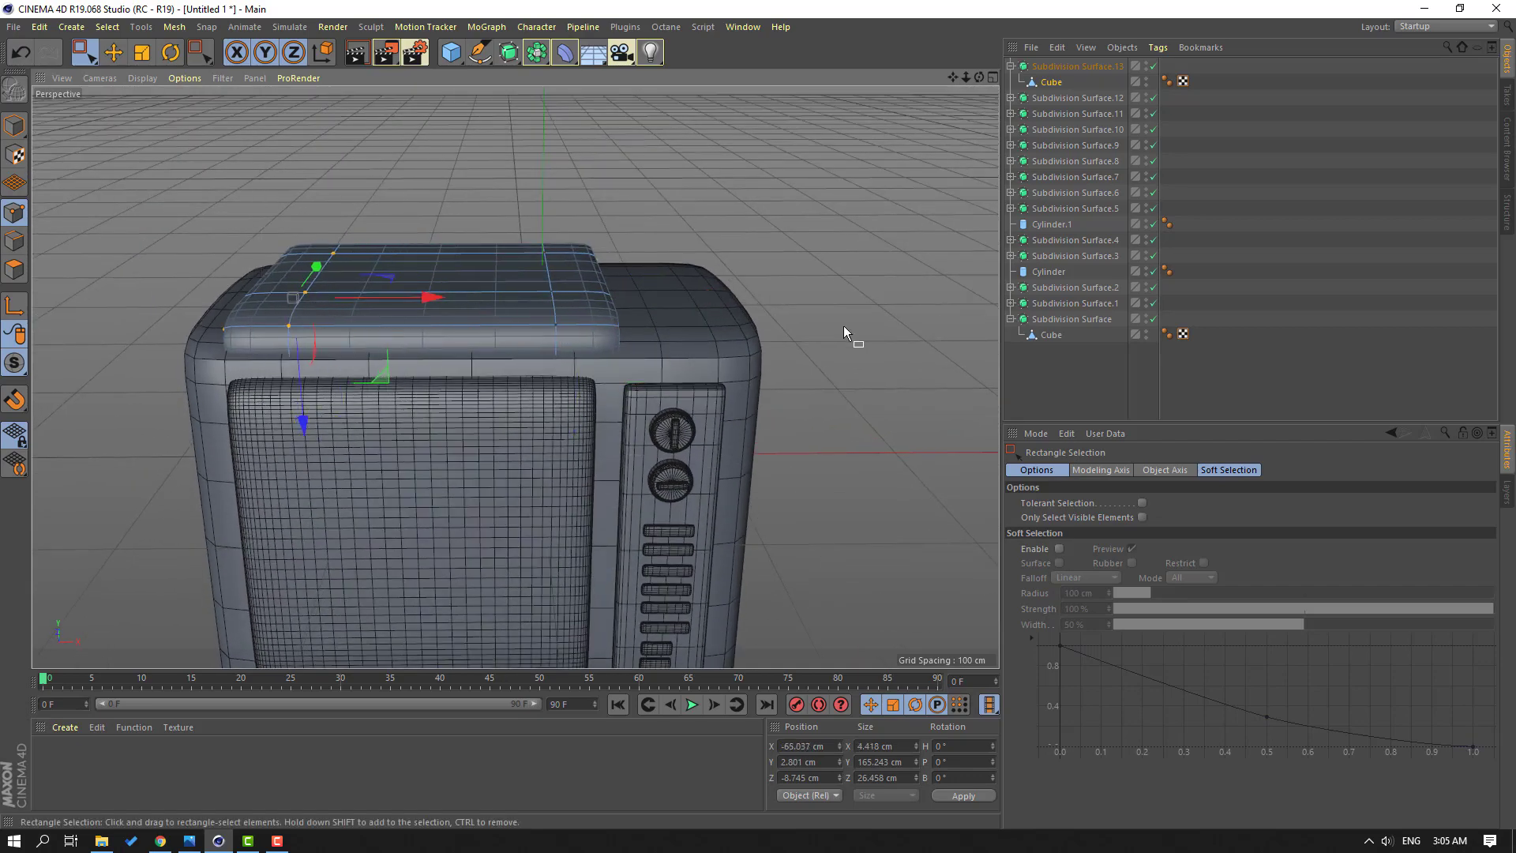
# Step: Move the top plate's rear-edge points forward by about 19 cm and its front-edge points back to about Y -37.1 cm
pyautogui.keyDown('alt'); pyautogui.moveTo(843, 325); pyautogui.dragTo(723, 433); pyautogui.keyUp('alt')
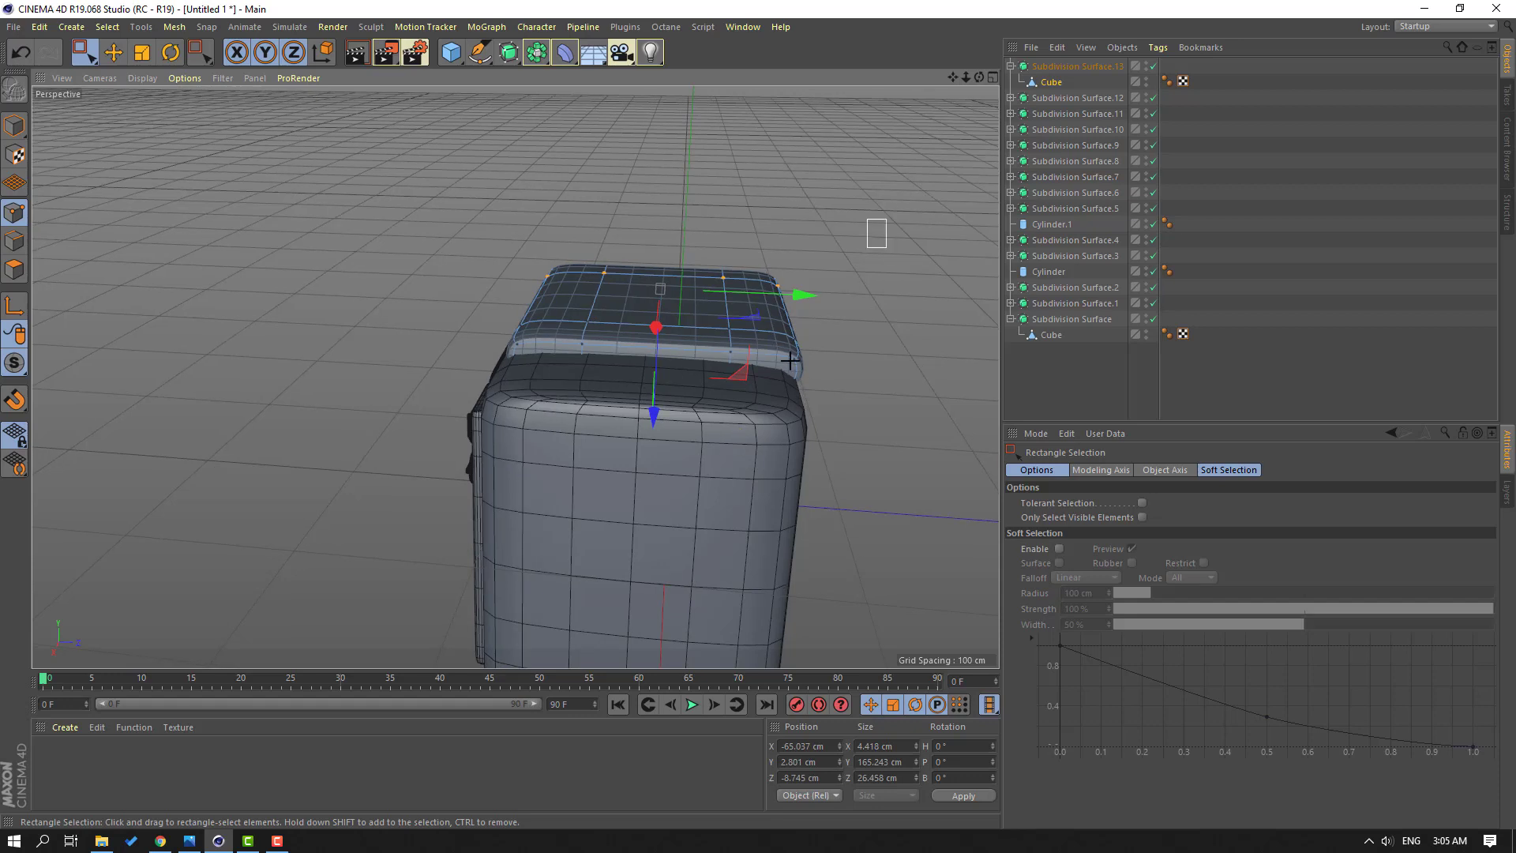
pyautogui.moveTo(860, 217); pyautogui.dragTo(719, 432)
pyautogui.moveTo(868, 332); pyautogui.dragTo(832, 329)
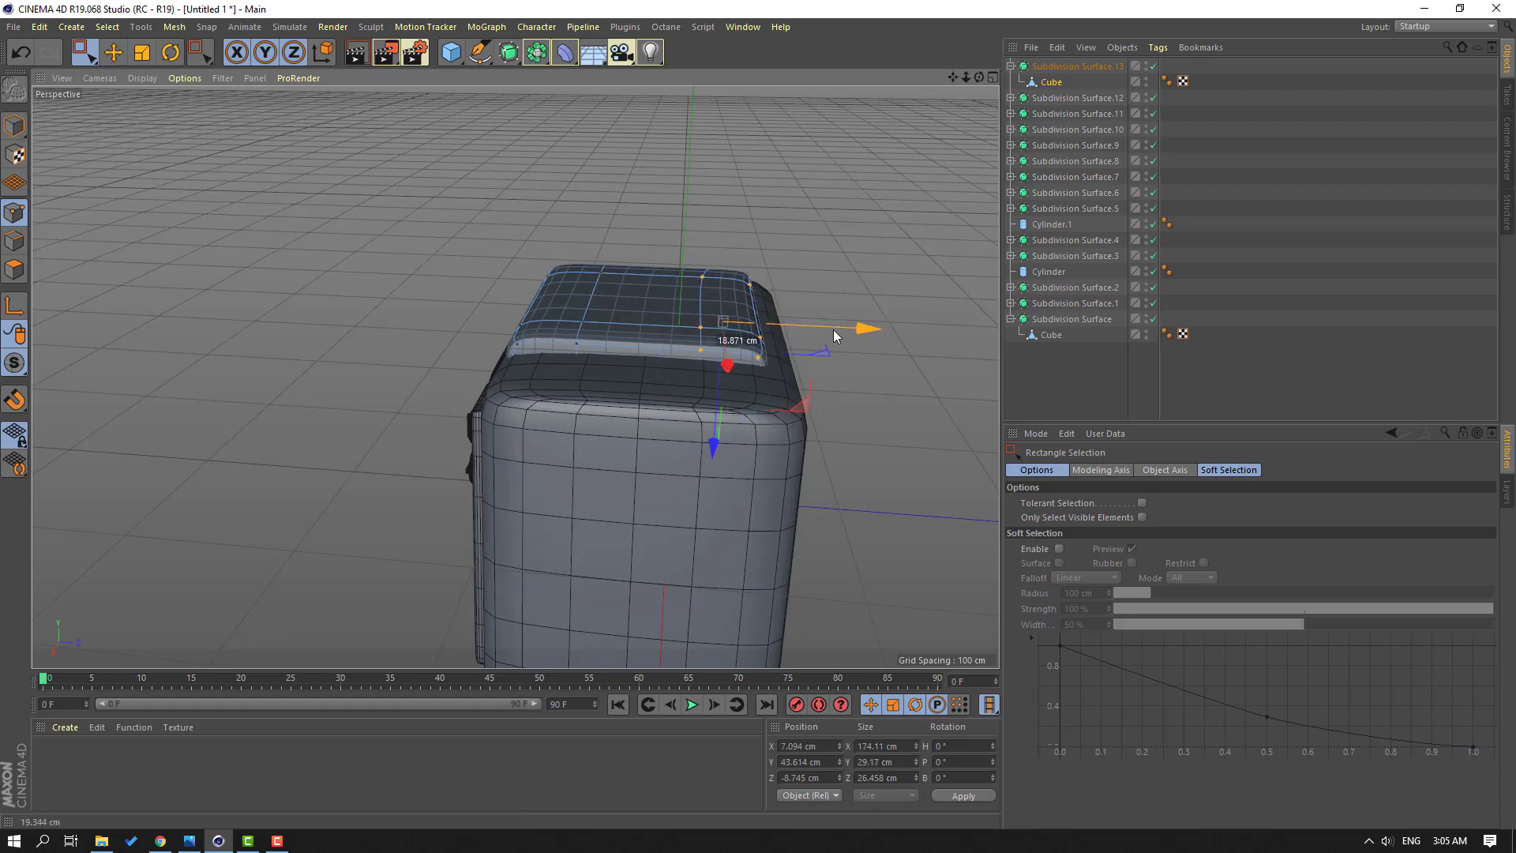
pyautogui.keyDown('alt'); pyautogui.moveTo(668, 382); pyautogui.dragTo(565, 381); pyautogui.keyUp('alt')
pyautogui.moveTo(606, 329); pyautogui.dragTo(651, 325)
pyautogui.keyDown('alt'); pyautogui.moveTo(358, 349); pyautogui.dragTo(770, 438); pyautogui.keyUp('alt')
# Step: Return to whole-object editing and duplicate the reshaped plate on top of the television
pyautogui.click(115, 60)
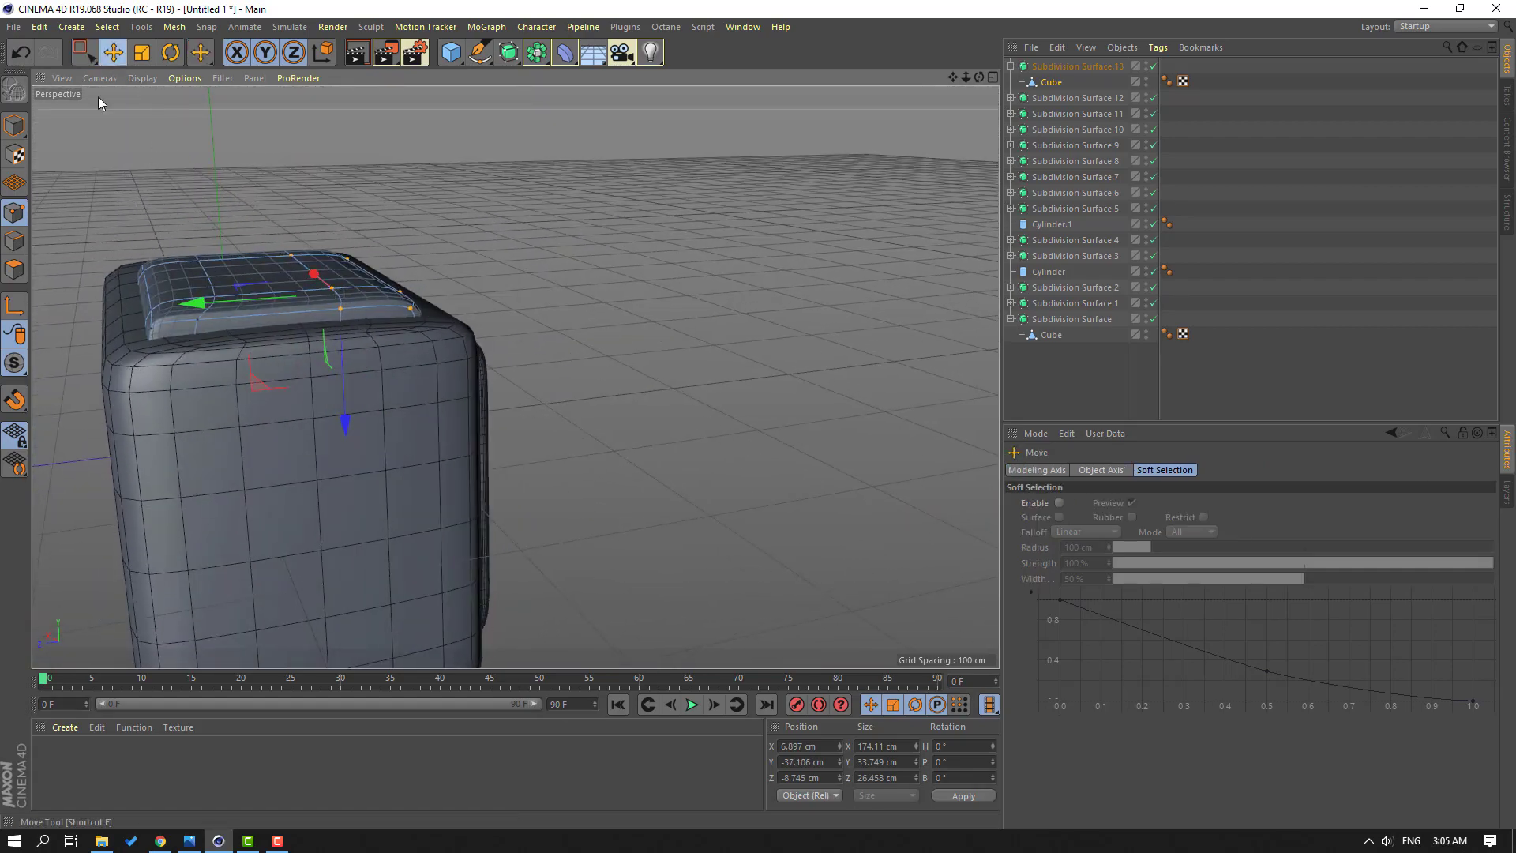
pyautogui.click(15, 126)
pyautogui.click(641, 280)
pyautogui.keyDown('alt'); pyautogui.moveTo(424, 379); pyautogui.dragTo(126, 377); pyautogui.keyUp('alt')
pyautogui.keyDown('alt'); pyautogui.moveTo(580, 443); pyautogui.dragTo(401, 305, button='middle'); pyautogui.keyUp('alt')
pyautogui.scroll(-5, 401, 305)
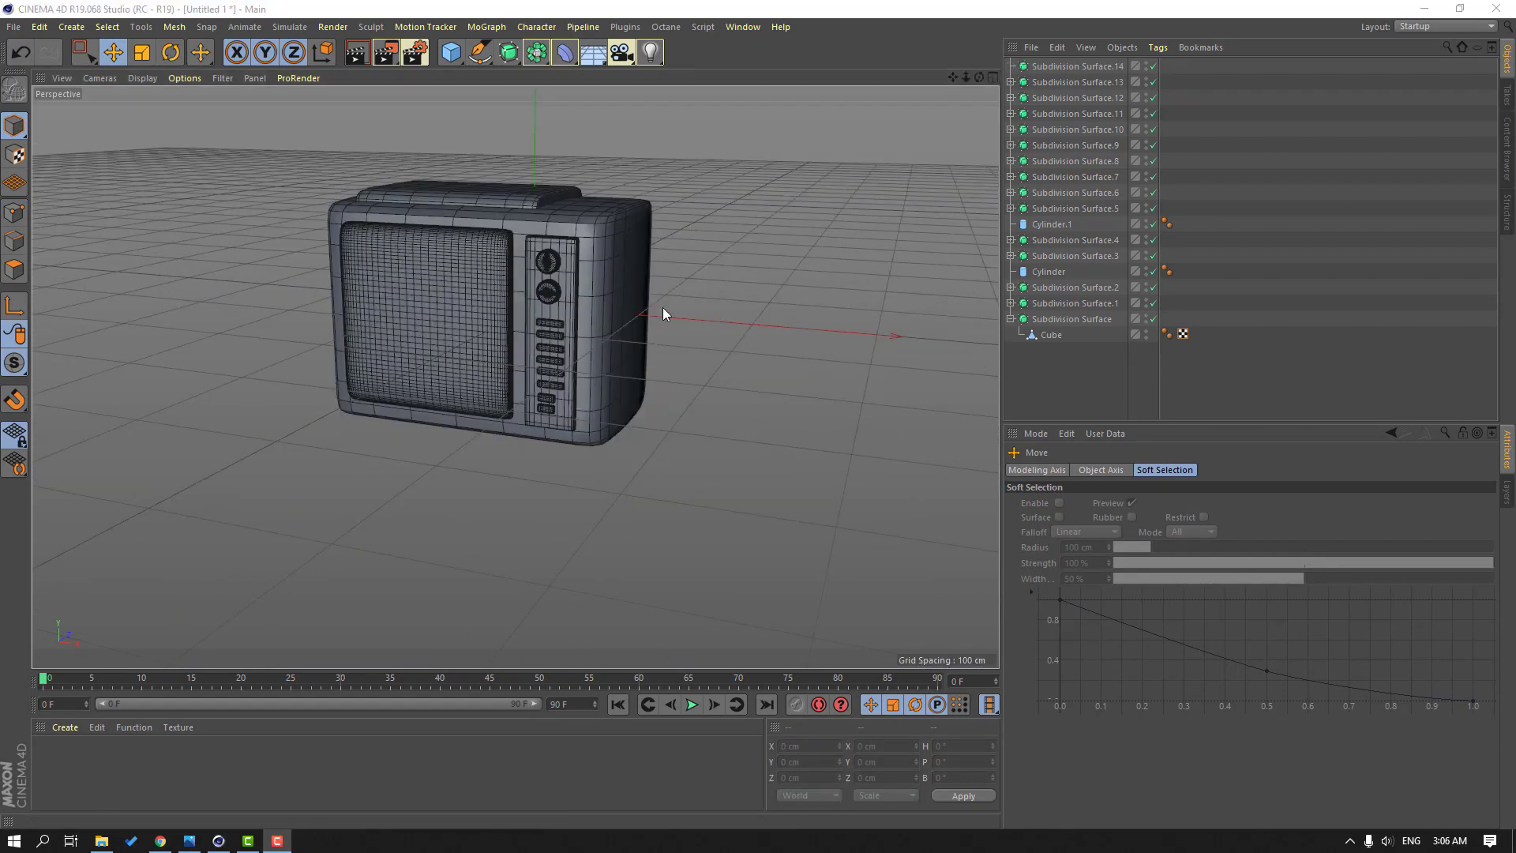
# Step: Add a cube in front of the television at about Z -288 cm, sized about 16.4 × 24.3 × 10.6 cm
pyautogui.click(451, 52)
pyautogui.click(574, 87)
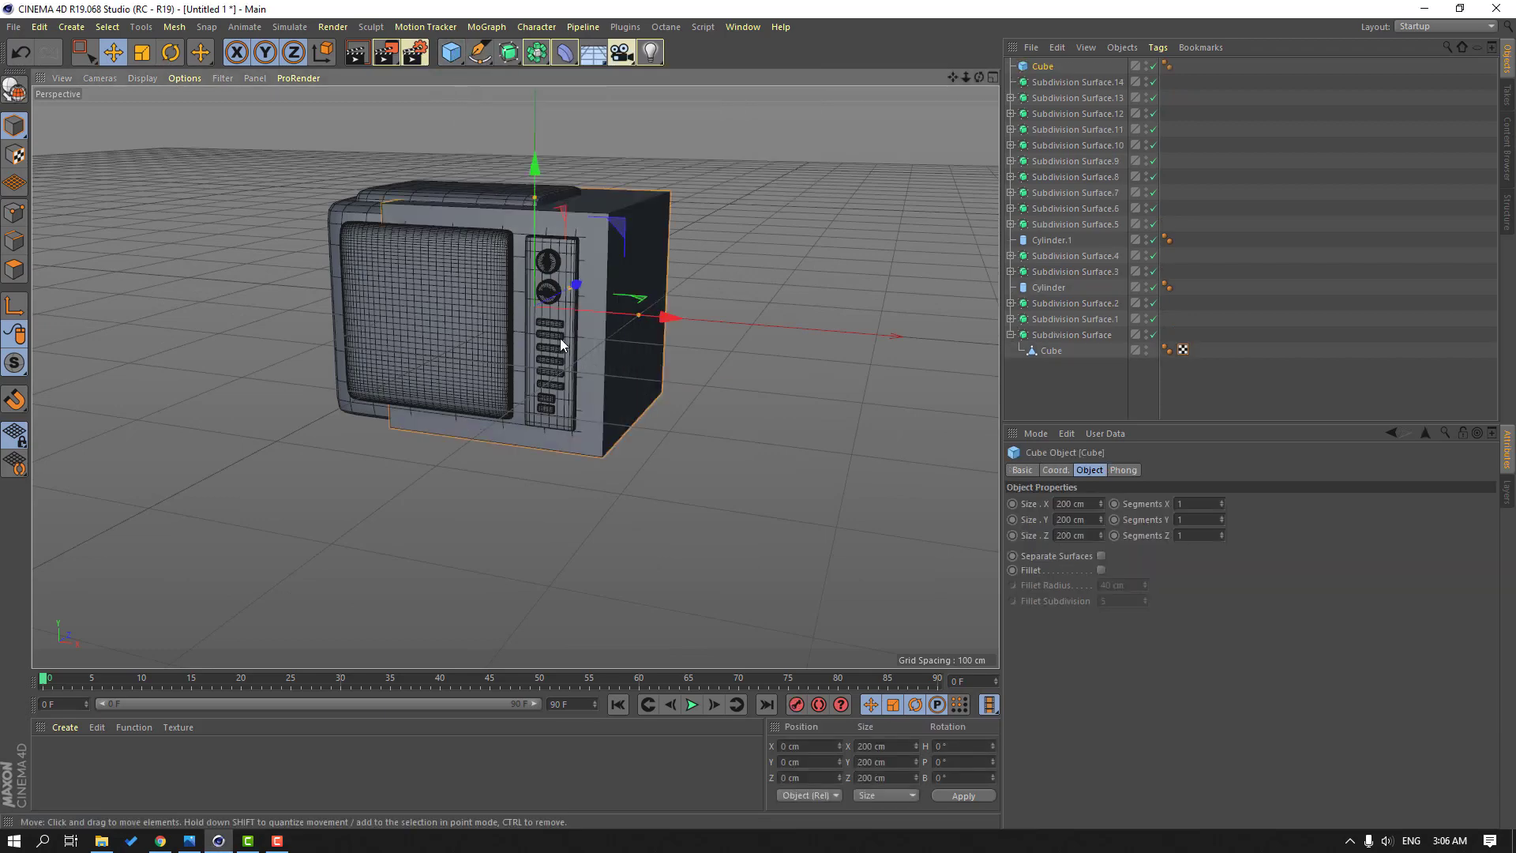
pyautogui.keyDown('alt'); pyautogui.moveTo(561, 338); pyautogui.dragTo(343, 385); pyautogui.keyUp('alt')
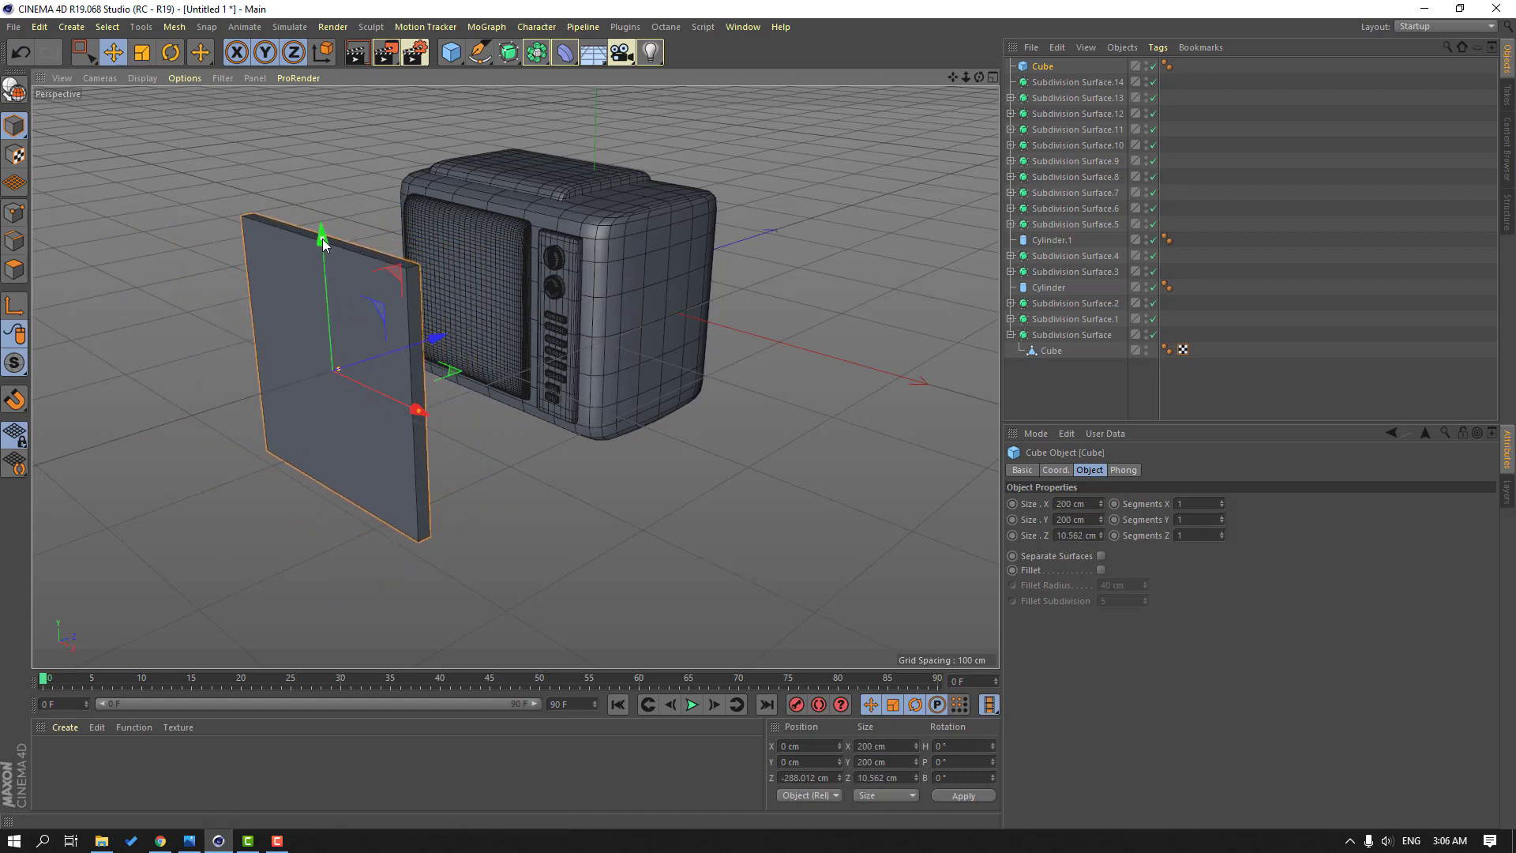
pyautogui.moveTo(323, 237); pyautogui.dragTo(330, 356)
pyautogui.moveTo(416, 413); pyautogui.dragTo(338, 379)
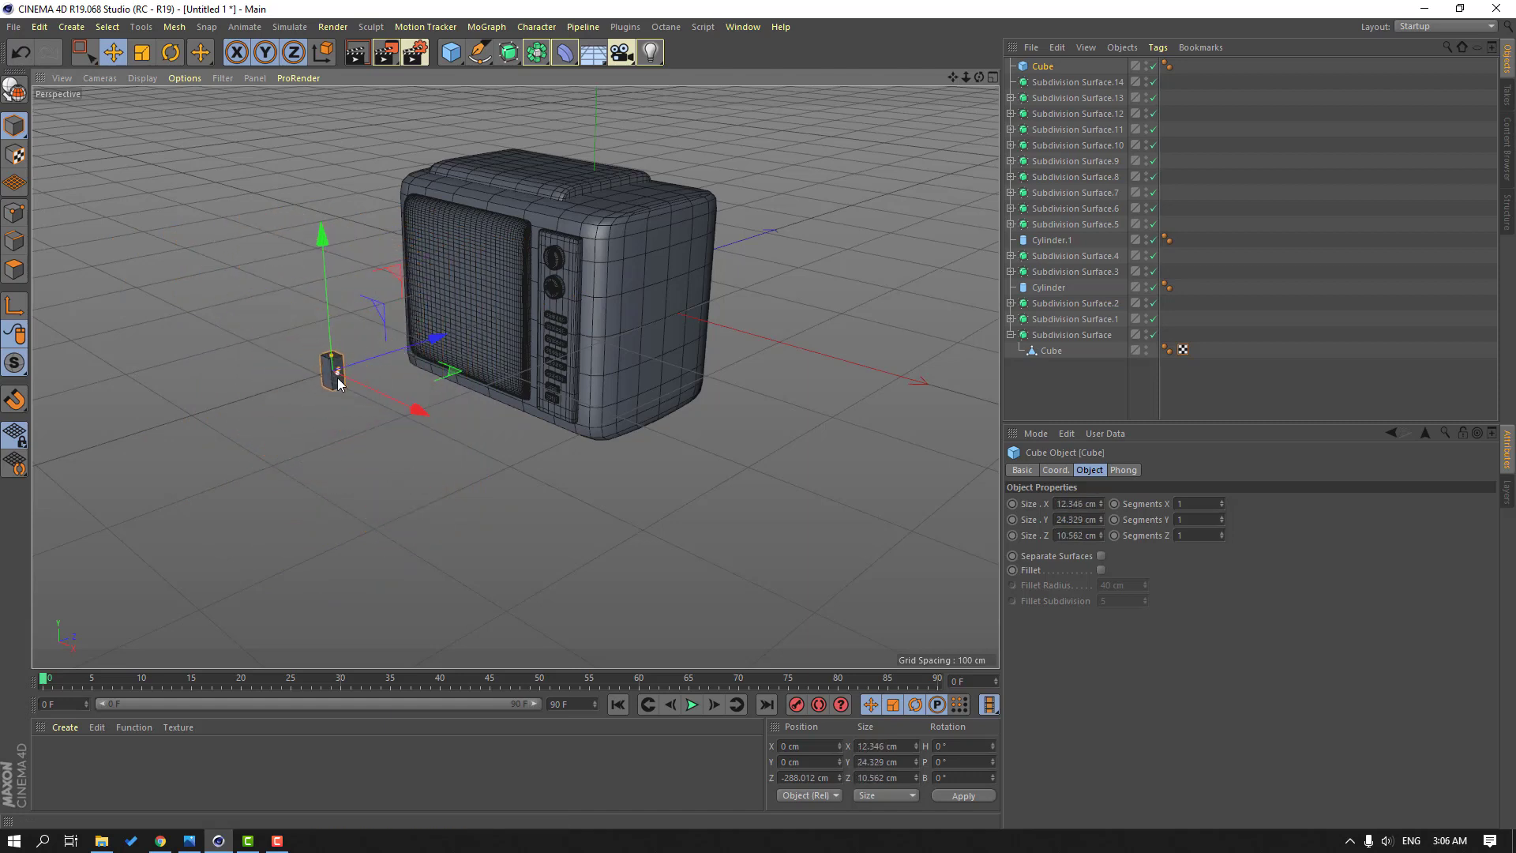
pyautogui.press('s')
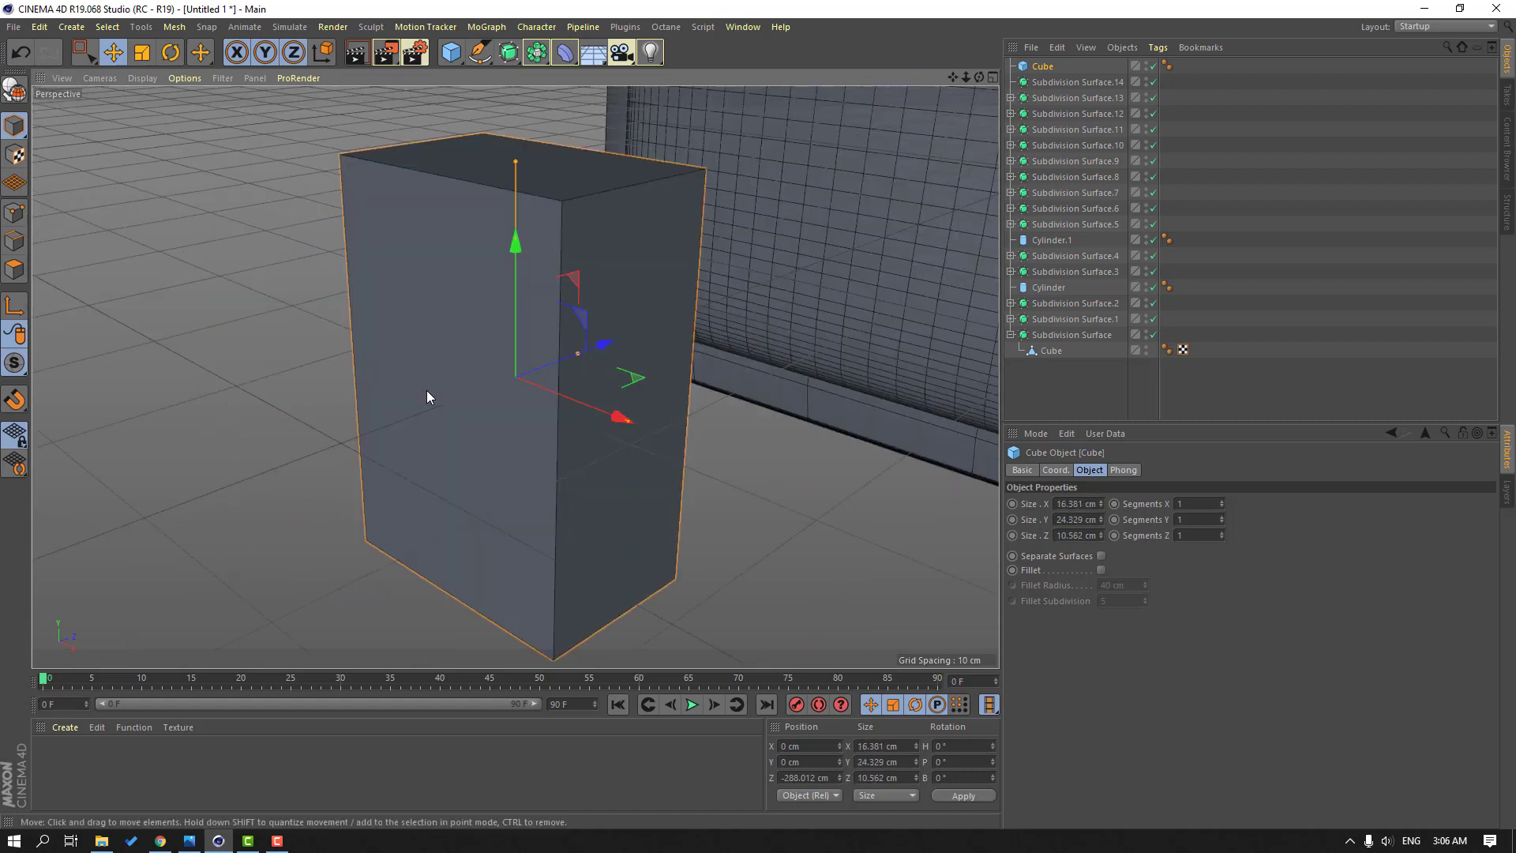
pyautogui.scroll(-4, 399, 439)
pyautogui.keyDown('alt'); pyautogui.moveTo(399, 456); pyautogui.dragTo(467, 409, button='middle'); pyautogui.keyUp('alt')
pyautogui.keyDown('alt'); pyautogui.moveTo(468, 410); pyautogui.dragTo(443, 450); pyautogui.keyUp('alt')
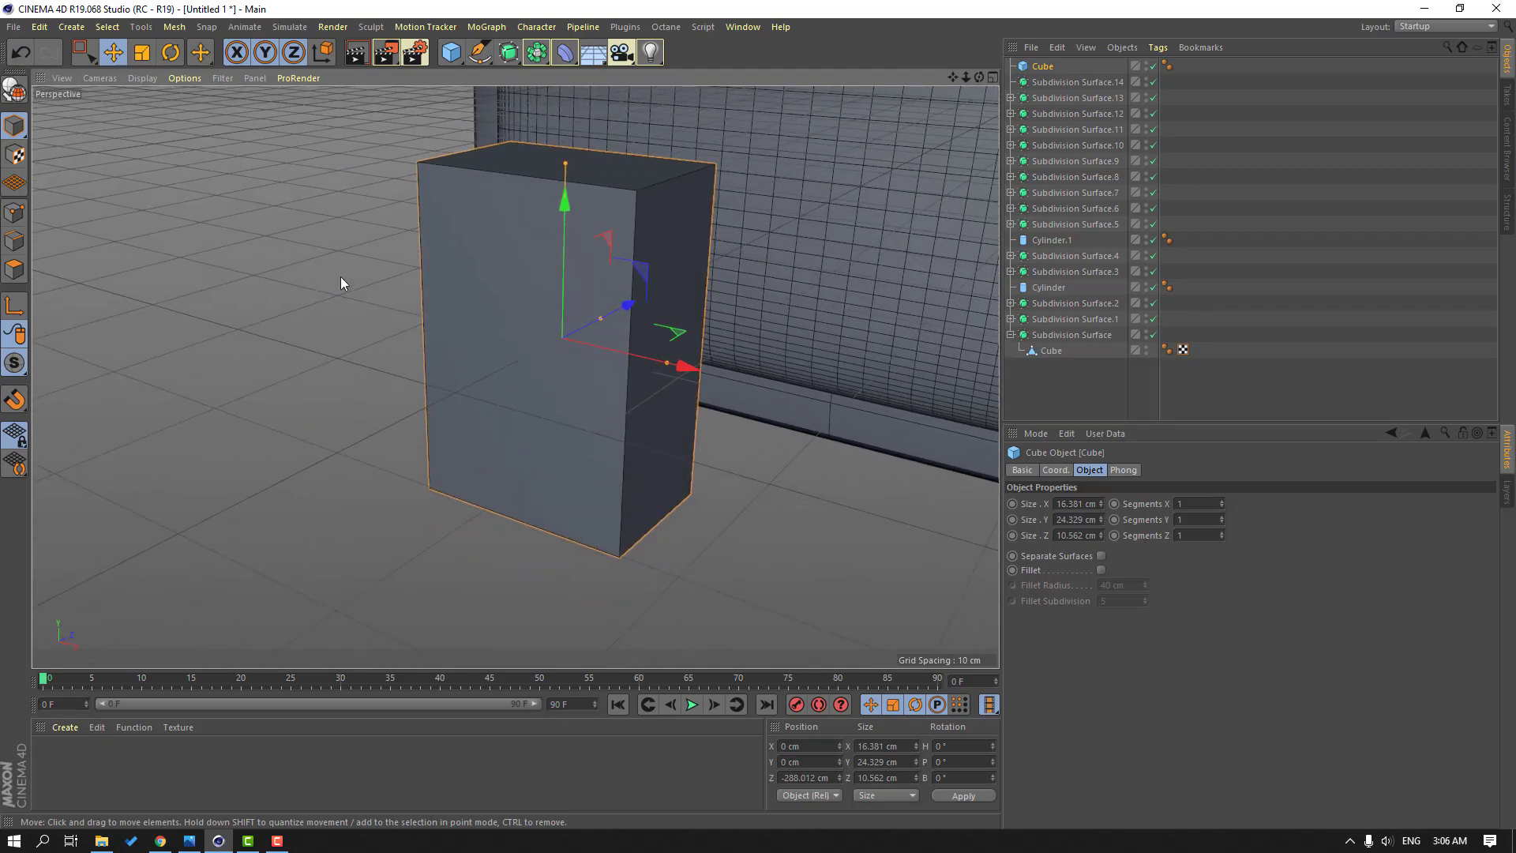
# Step: Make the small cube editable and set up point editing with Rectangle Selection
pyautogui.click(15, 91)
pyautogui.click(15, 211)
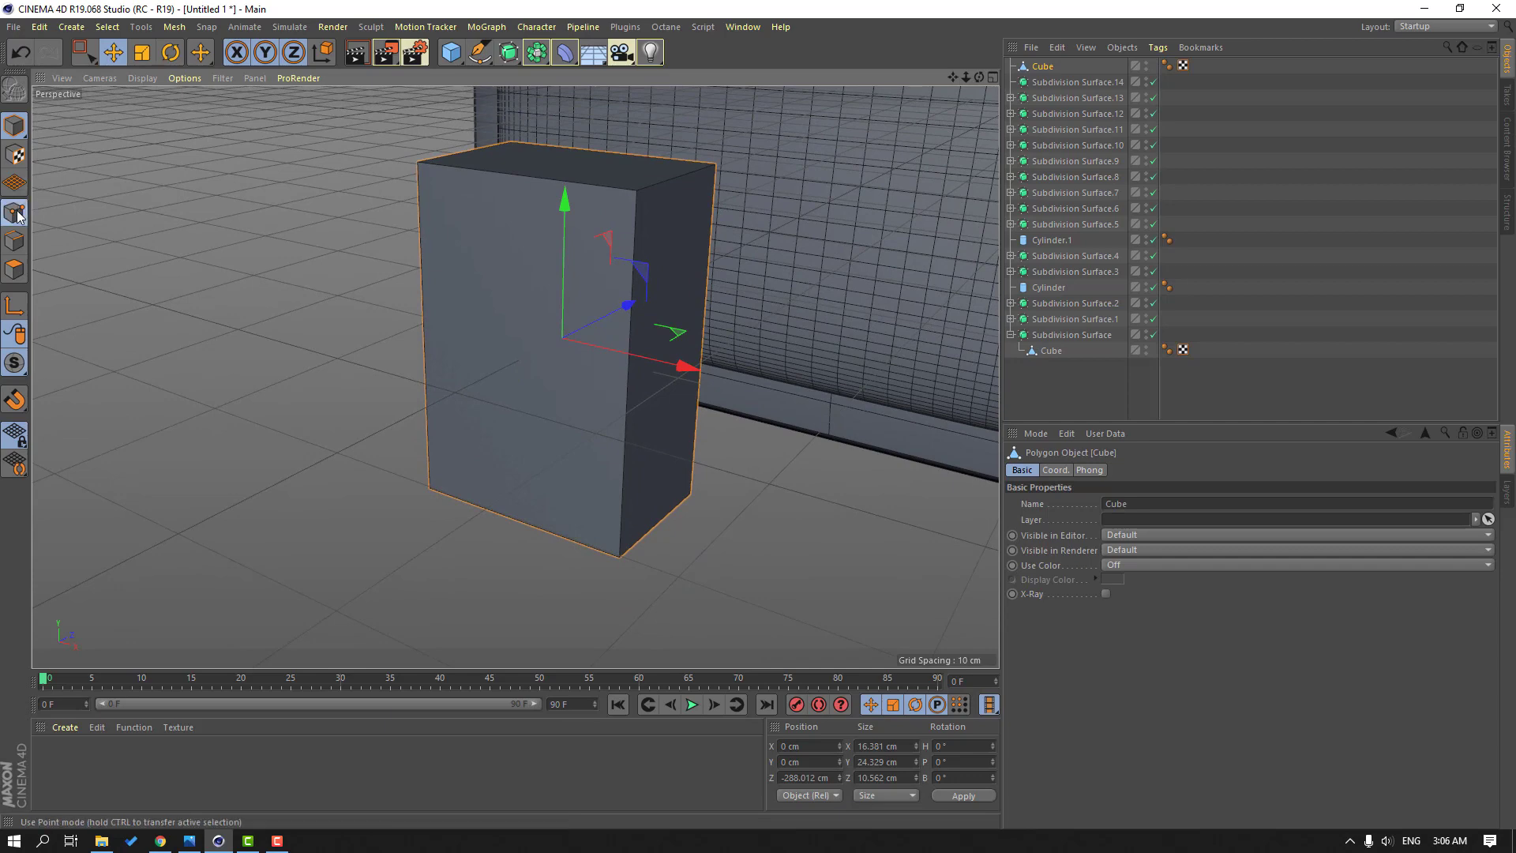
pyautogui.click(84, 58)
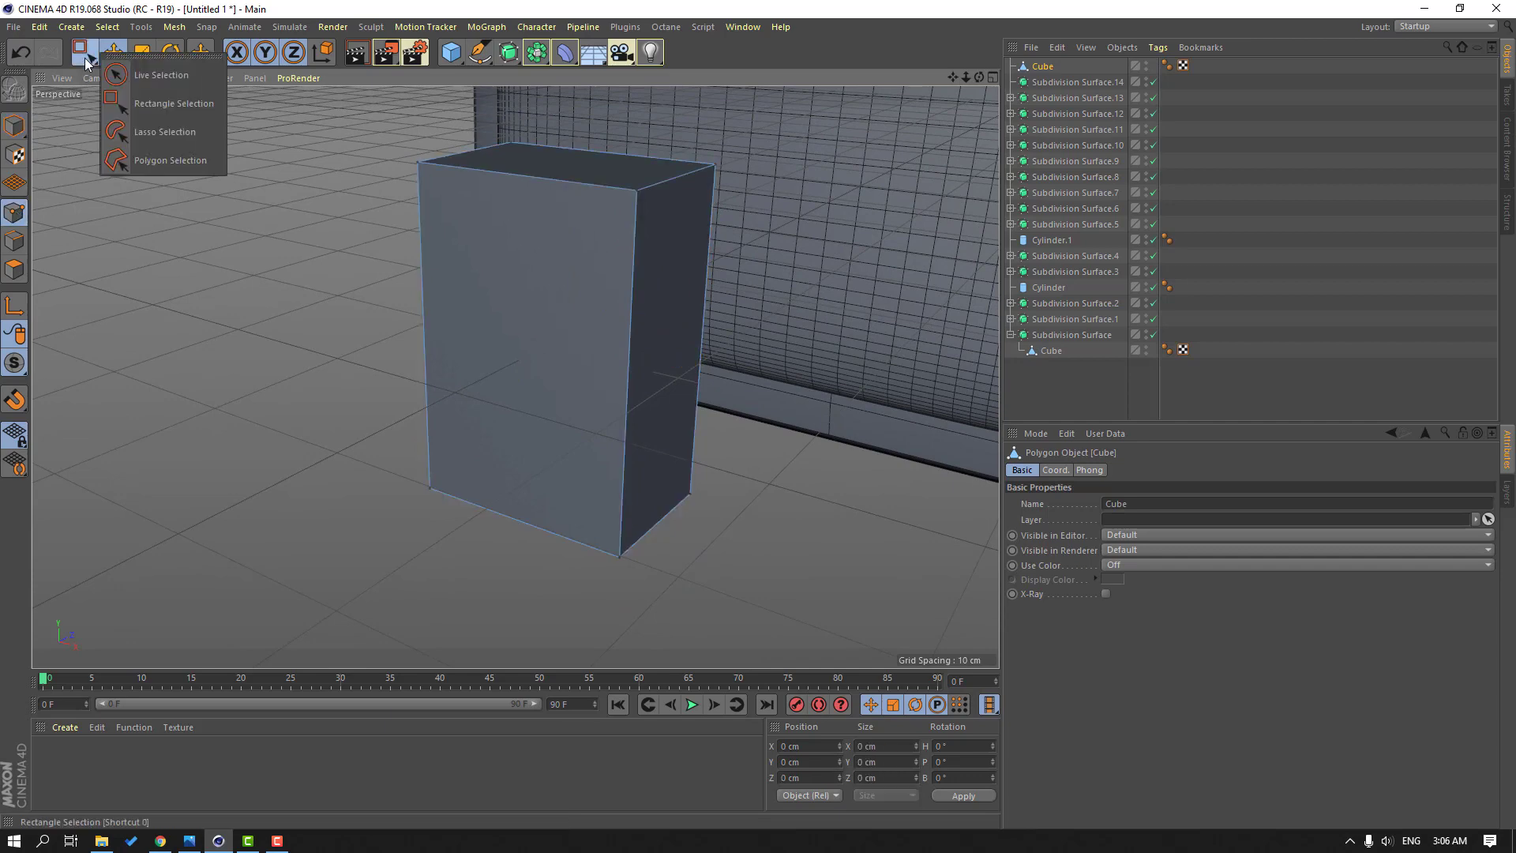
pyautogui.click(175, 102)
# Step: Select the small cube's bottom points and scale them to about 3.5 cm in X, tapering it downward
pyautogui.scroll(-3, 497, 438)
pyautogui.keyDown('alt'); pyautogui.moveTo(614, 439); pyautogui.dragTo(628, 371, button='middle'); pyautogui.keyUp('alt')
pyautogui.keyDown('alt'); pyautogui.moveTo(562, 403); pyautogui.dragTo(643, 360); pyautogui.keyUp('alt')
pyautogui.moveTo(414, 391); pyautogui.dragTo(661, 485)
pyautogui.scroll(-5, 233, 493)
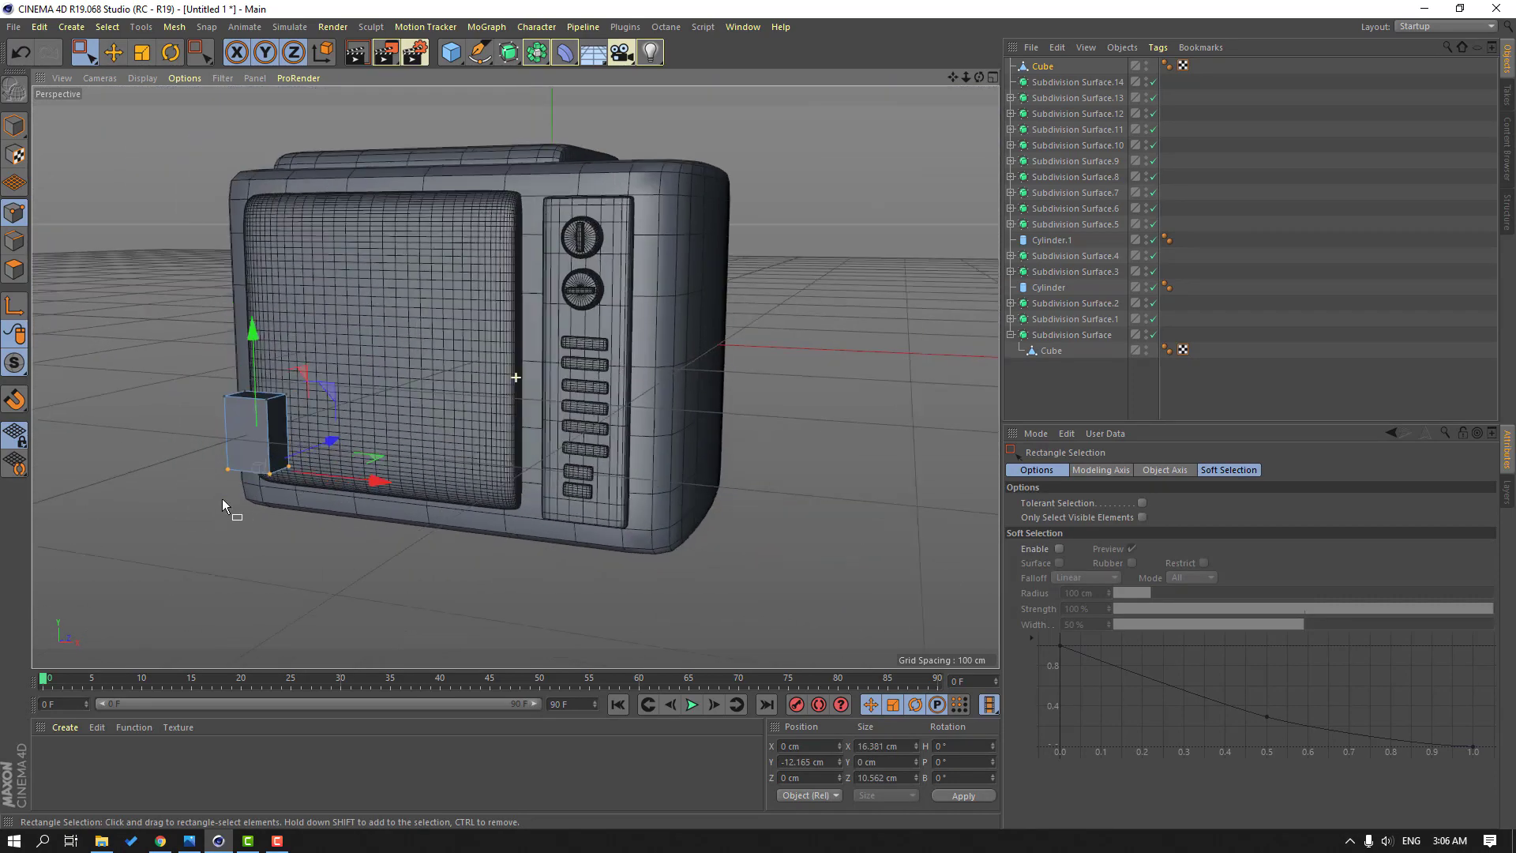
pyautogui.keyDown('alt'); pyautogui.moveTo(221, 499); pyautogui.dragTo(389, 344); pyautogui.keyUp('alt')
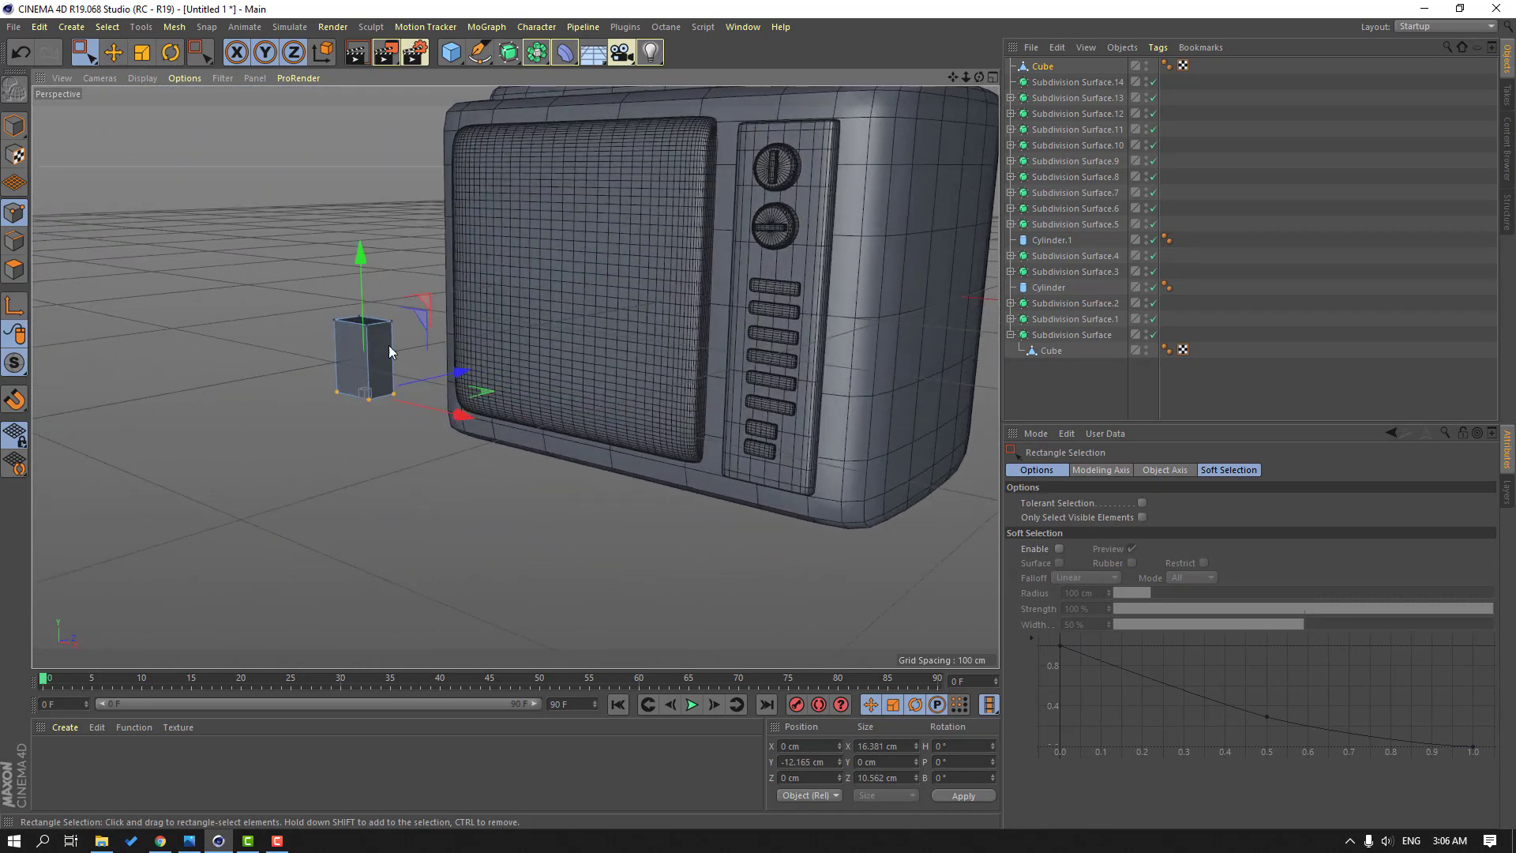
pyautogui.click(142, 53)
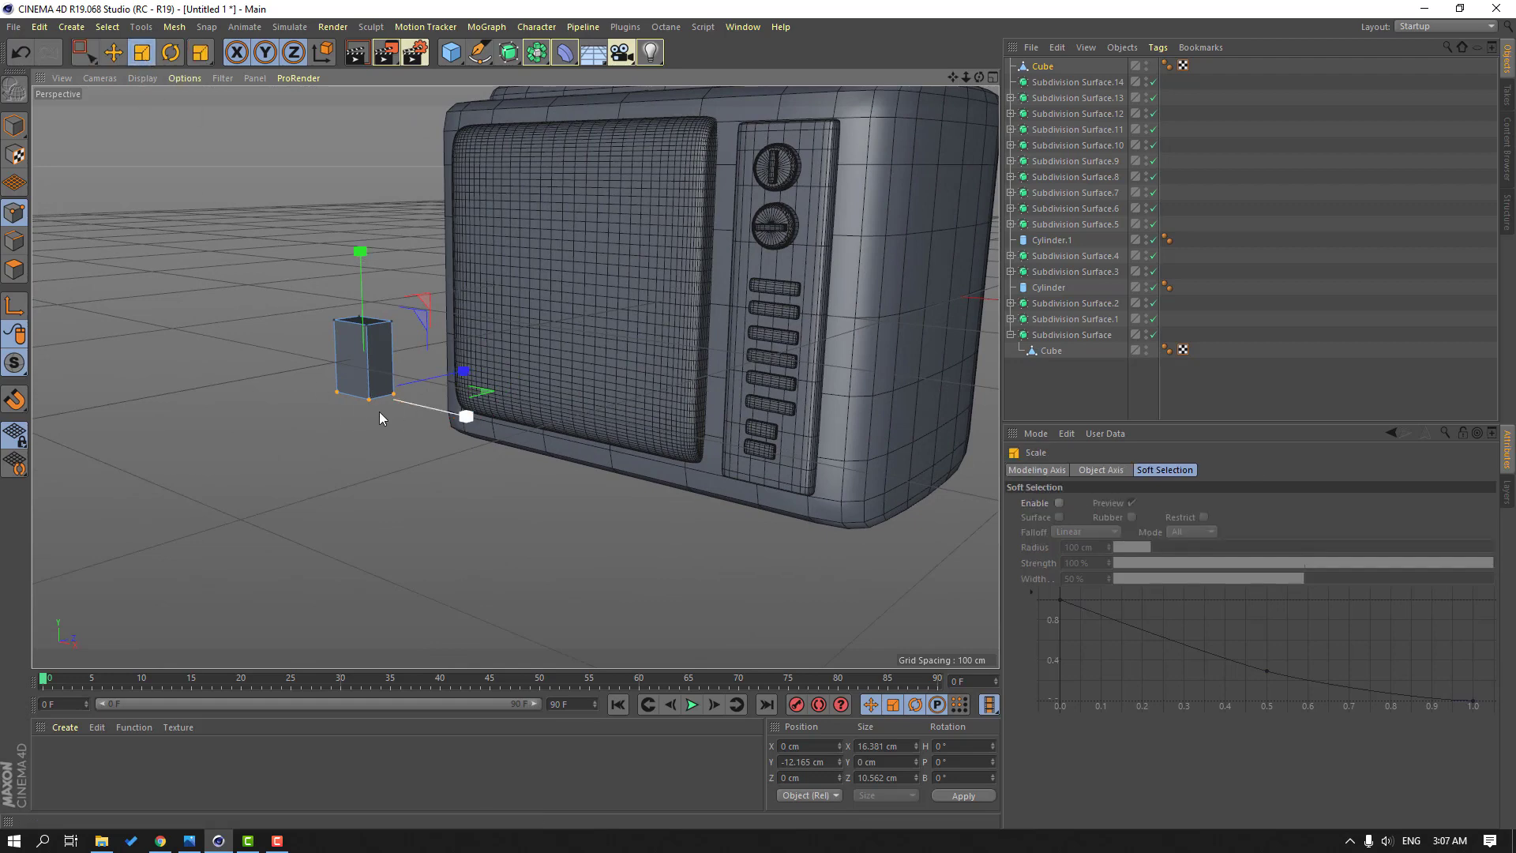
pyautogui.scroll(5, 392, 415)
pyautogui.scroll(-2, 553, 403)
pyautogui.moveTo(573, 389); pyautogui.dragTo(485, 396)
pyautogui.scroll(-4, 348, 363)
pyautogui.keyDown('alt'); pyautogui.moveTo(304, 335); pyautogui.dragTo(324, 335); pyautogui.keyUp('alt')
pyautogui.scroll(3, 502, 265)
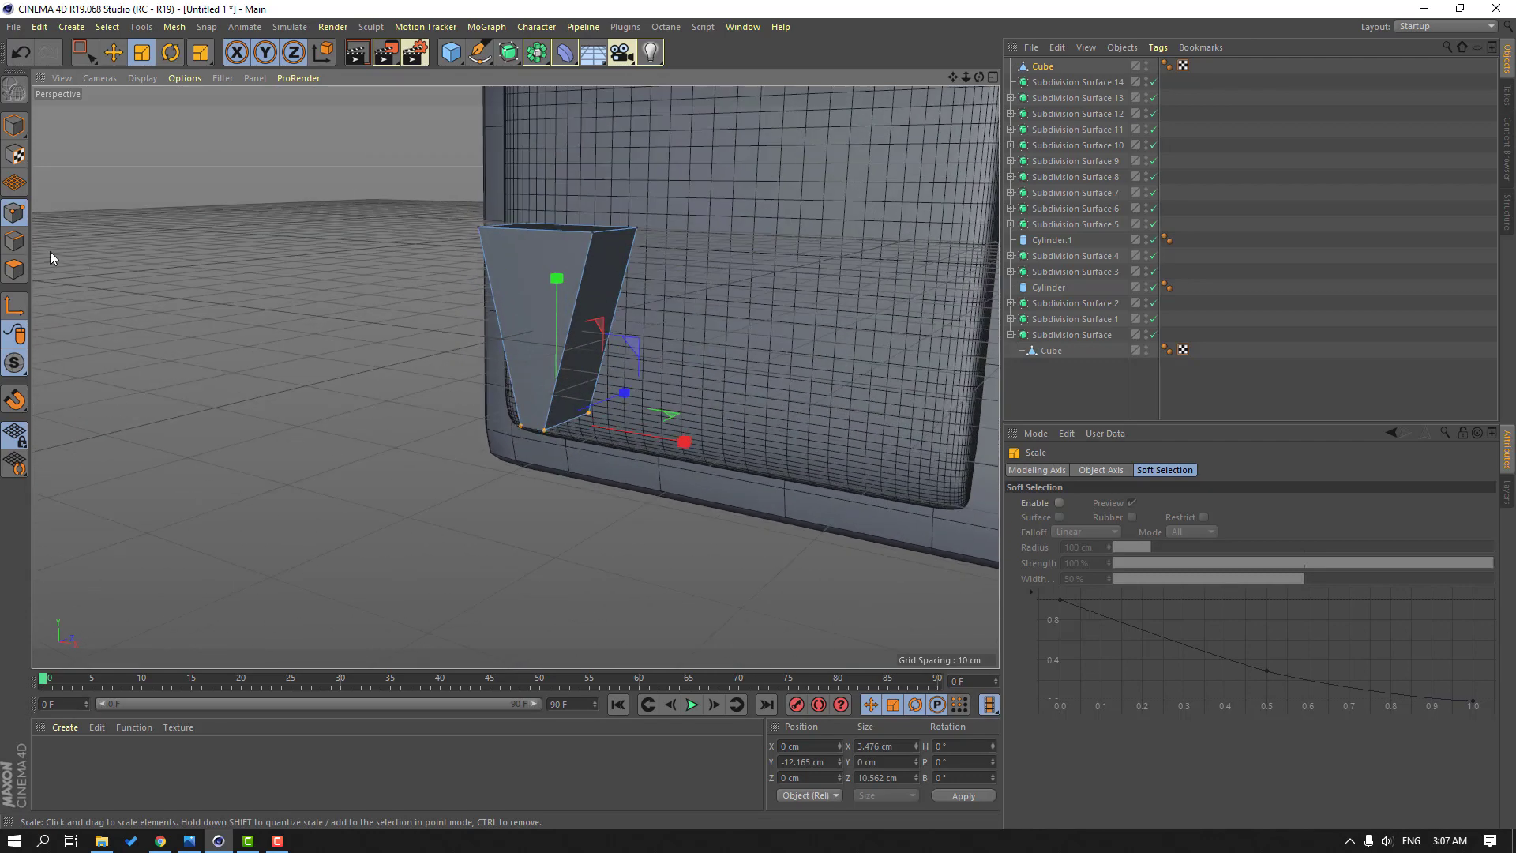
# Step: Add loop cuts to the tapered block near its top at 93%, its bottom at about 12%, and both depth ends at about 11.7%
pyautogui.click(20, 245)
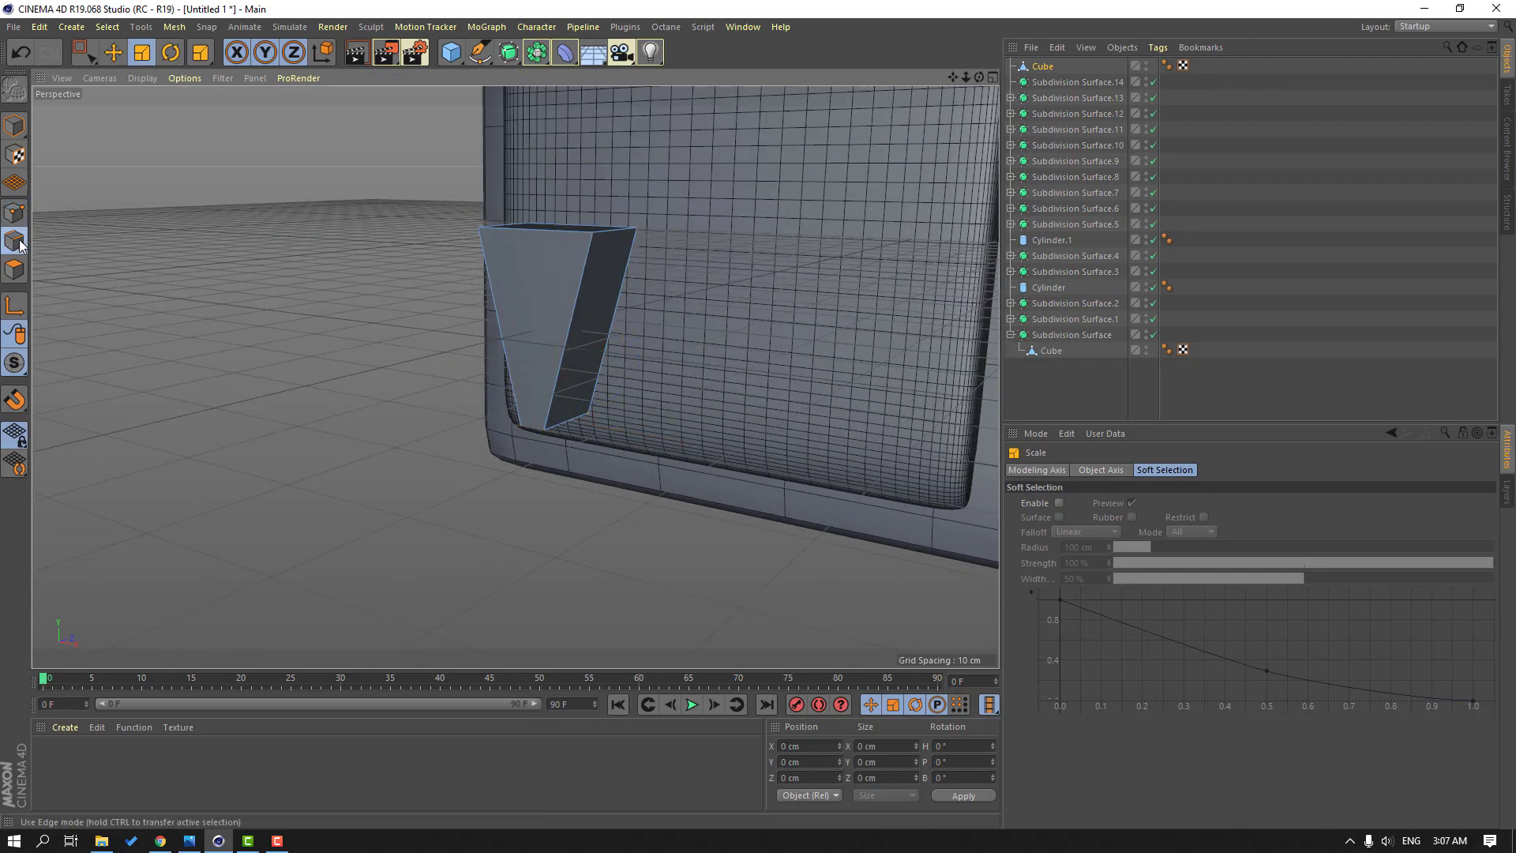
pyautogui.click(114, 53)
pyautogui.rightClick(169, 257)
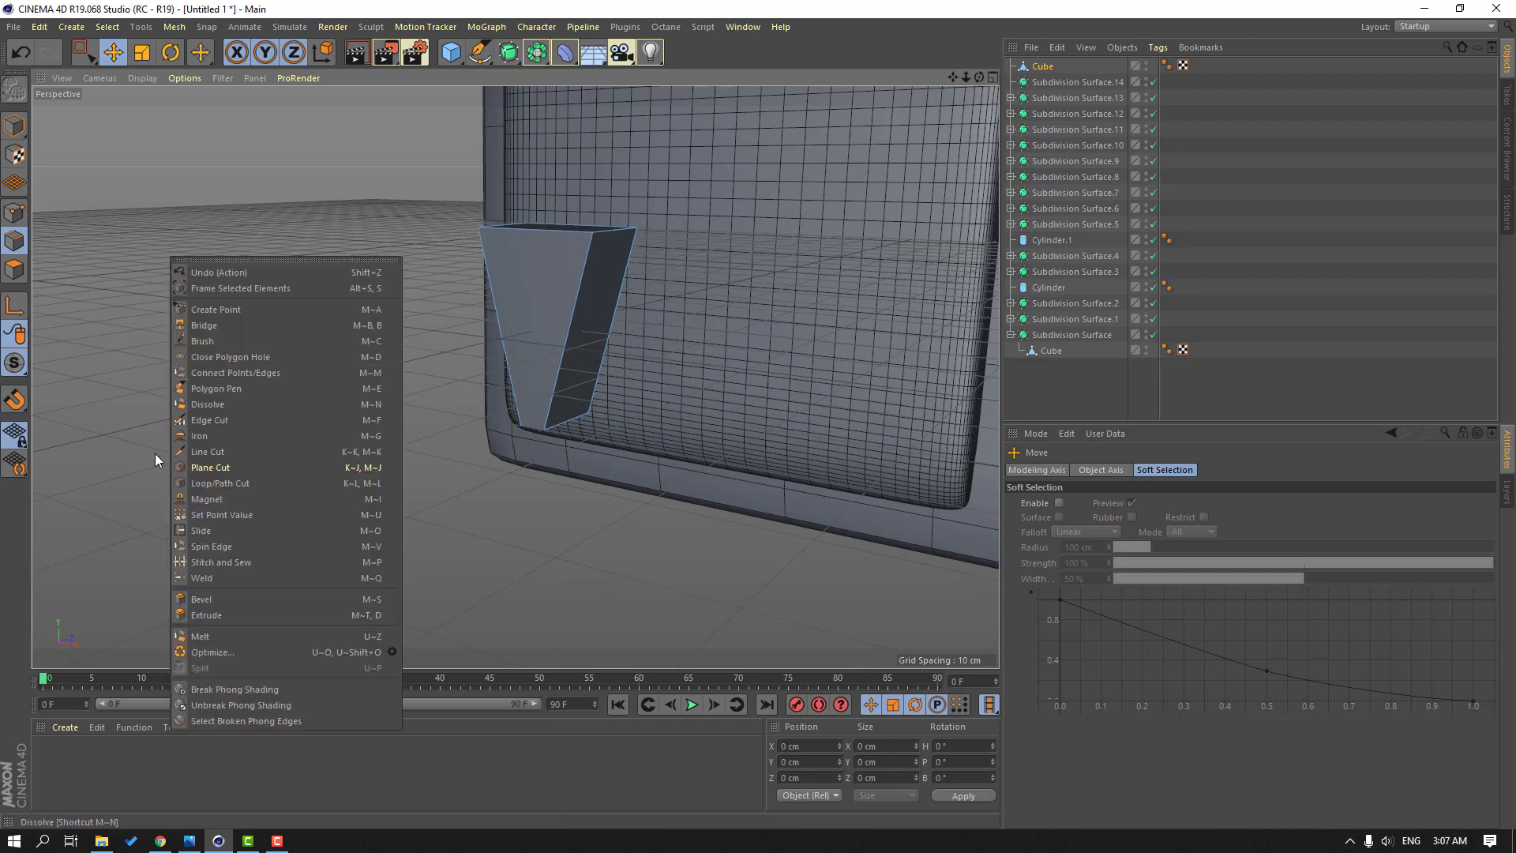
pyautogui.click(199, 483)
pyautogui.keyDown('alt'); pyautogui.moveTo(652, 308); pyautogui.dragTo(400, 447); pyautogui.keyUp('alt')
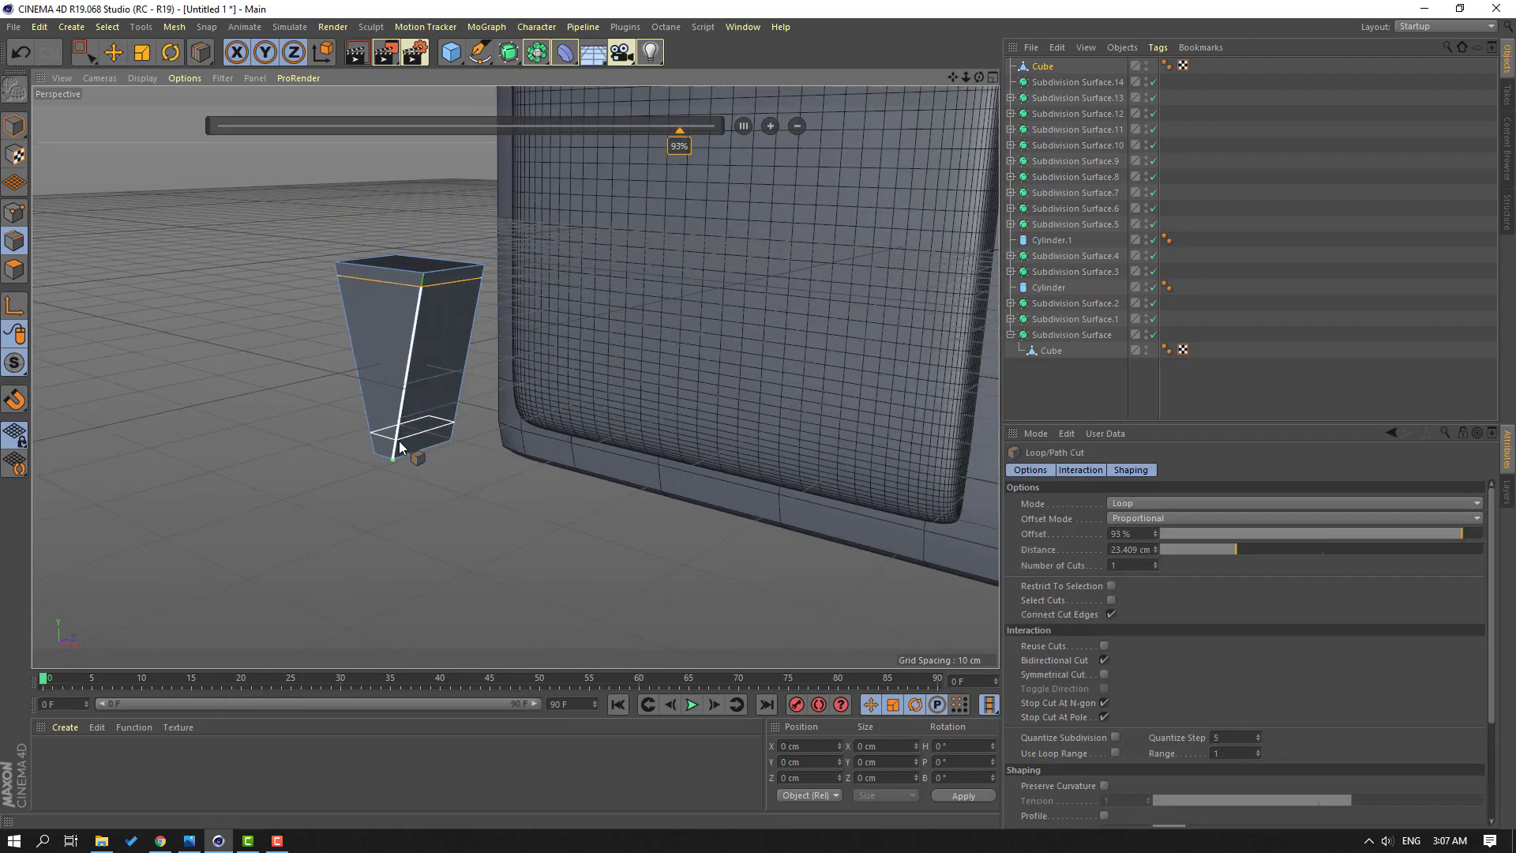
pyautogui.keyDown('alt'); pyautogui.moveTo(476, 406); pyautogui.dragTo(312, 352); pyautogui.keyUp('alt')
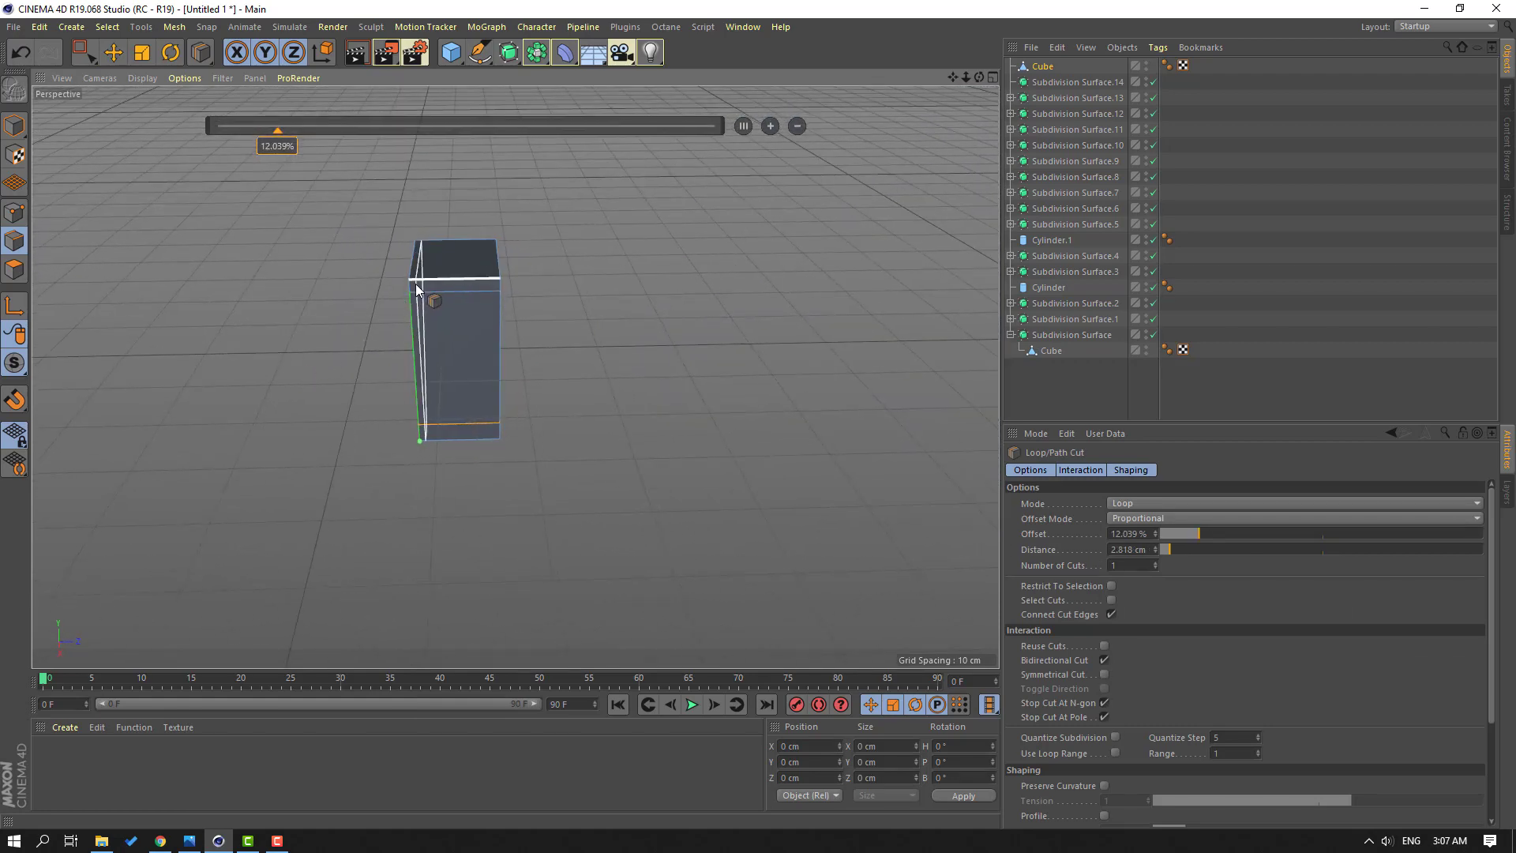
pyautogui.moveTo(415, 283); pyautogui.dragTo(492, 281)
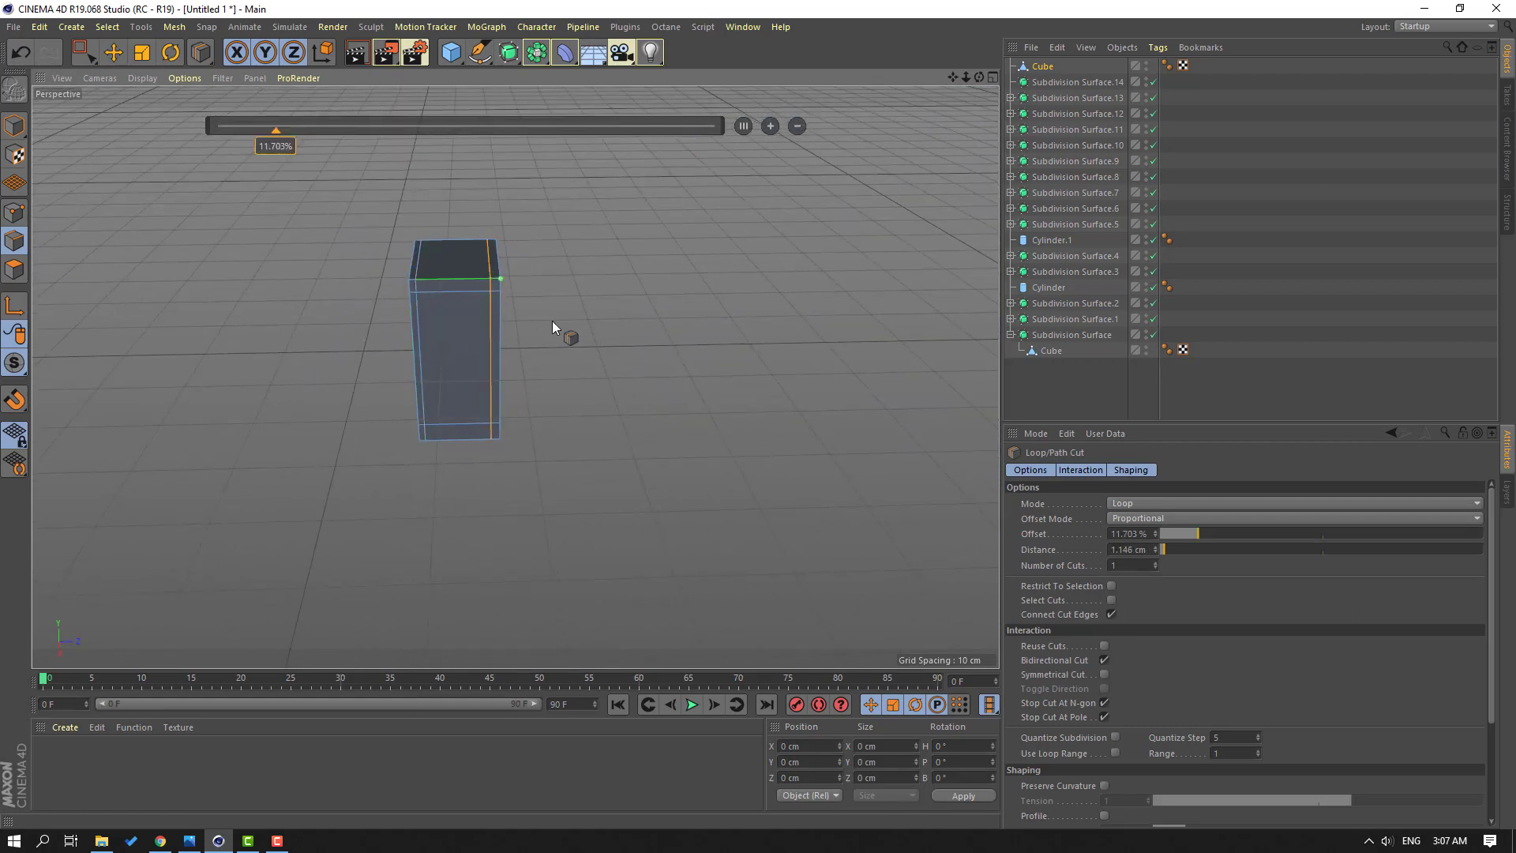
pyautogui.click(113, 52)
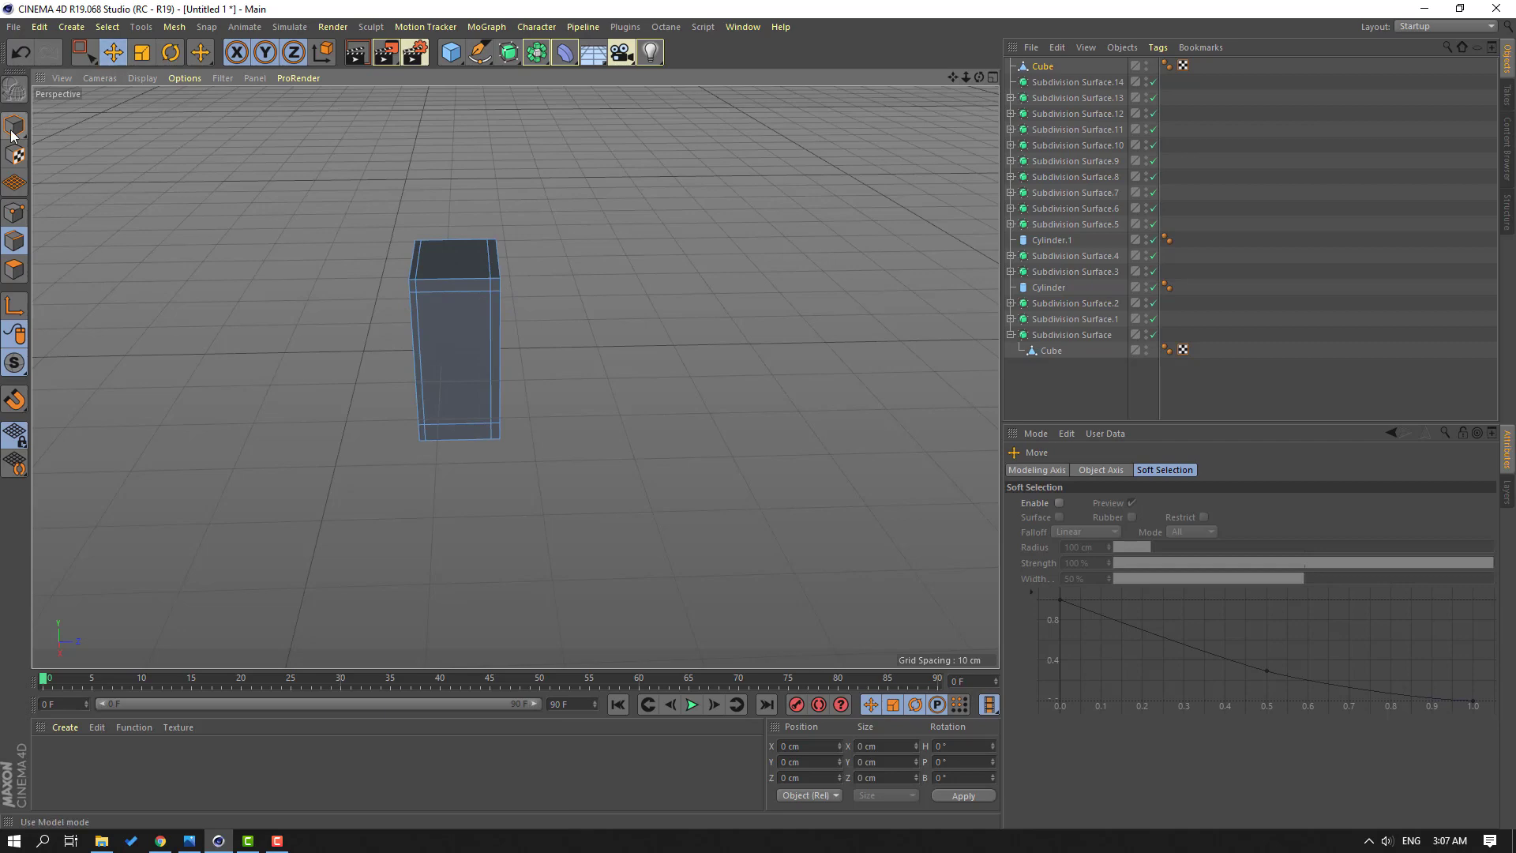
# Step: Return to whole-object editing, add a Subdivision Surface and nest the tapered cube inside it to round the block
pyautogui.click(14, 125)
pyautogui.keyDown('alt'); pyautogui.moveTo(338, 286); pyautogui.dragTo(491, 149); pyautogui.keyUp('alt')
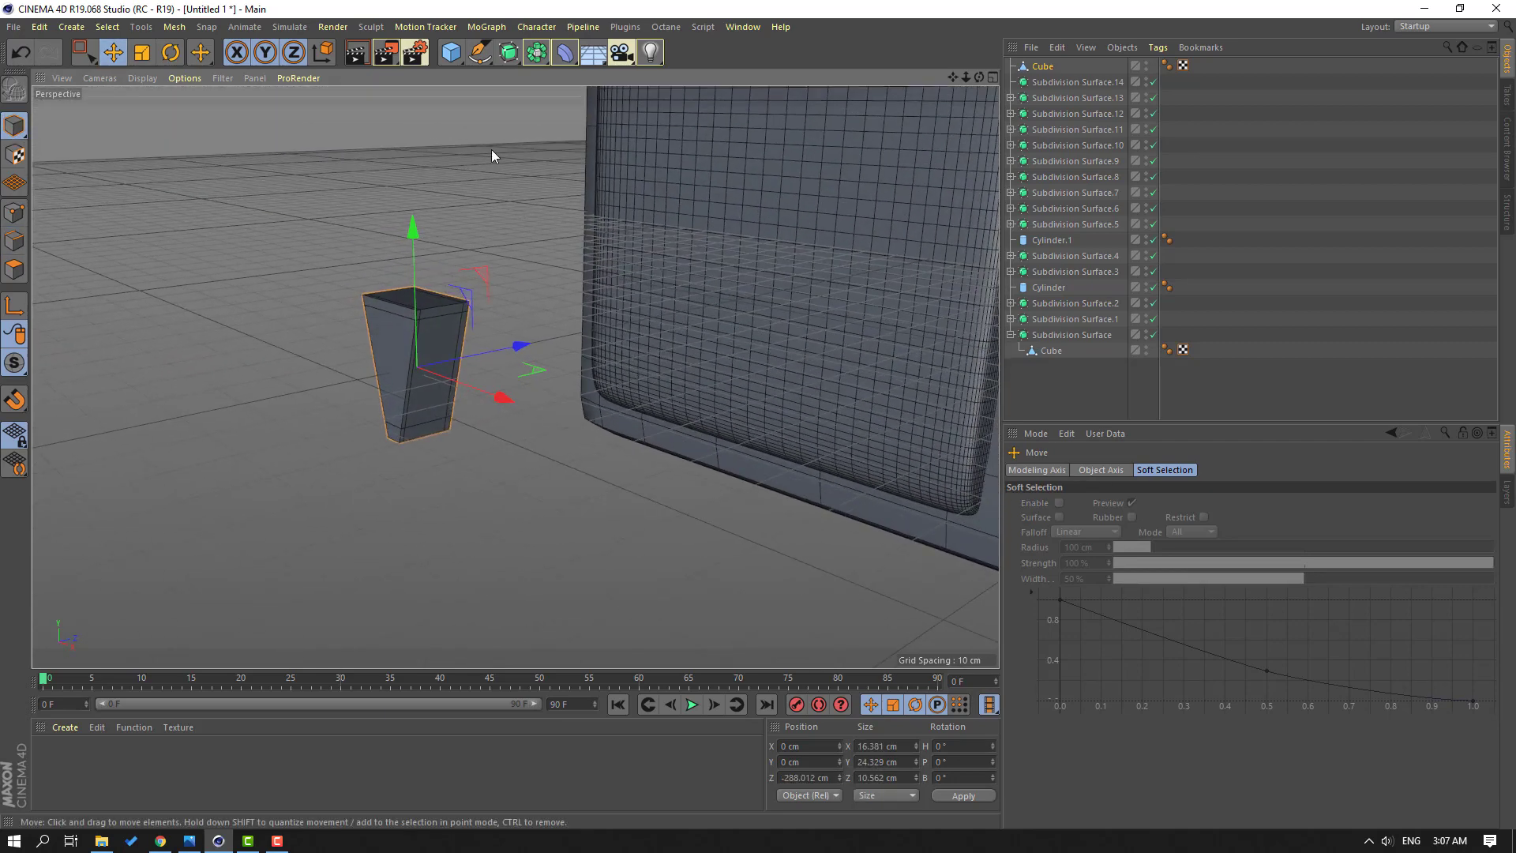
pyautogui.click(515, 60)
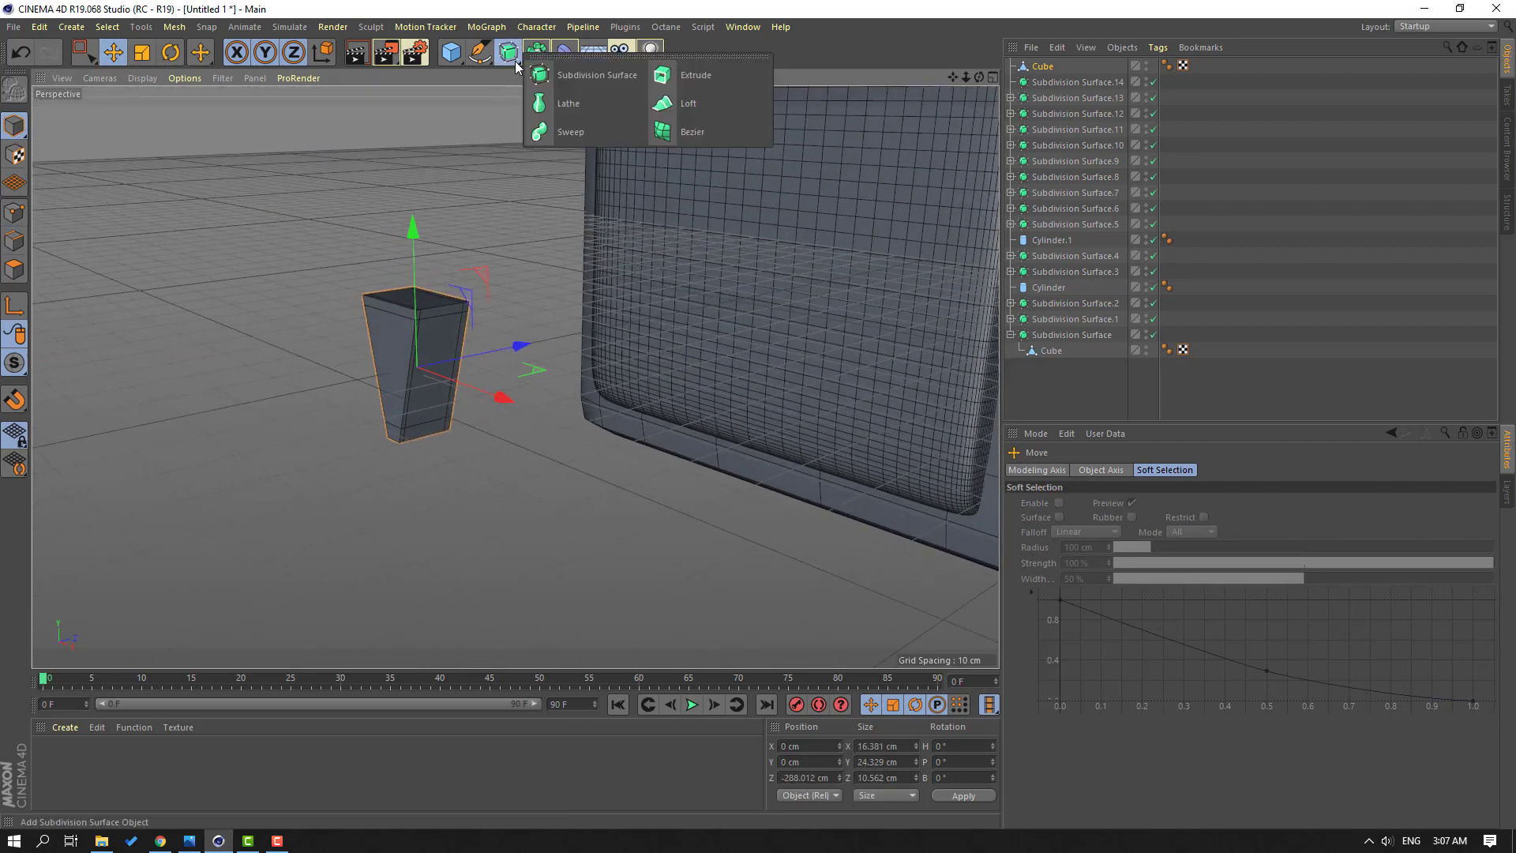
pyautogui.click(581, 75)
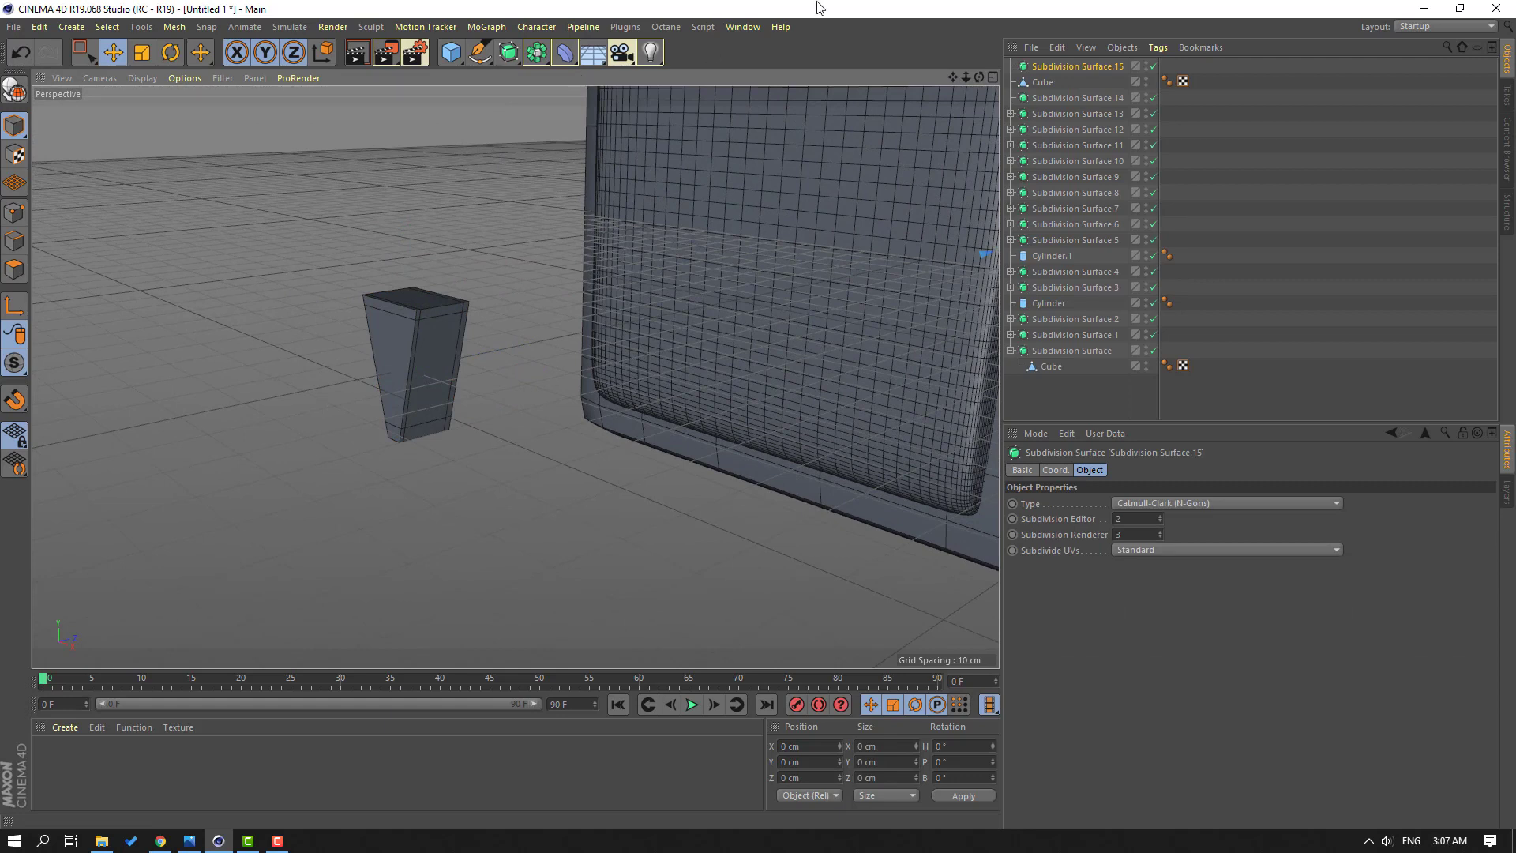
pyautogui.click(1031, 82)
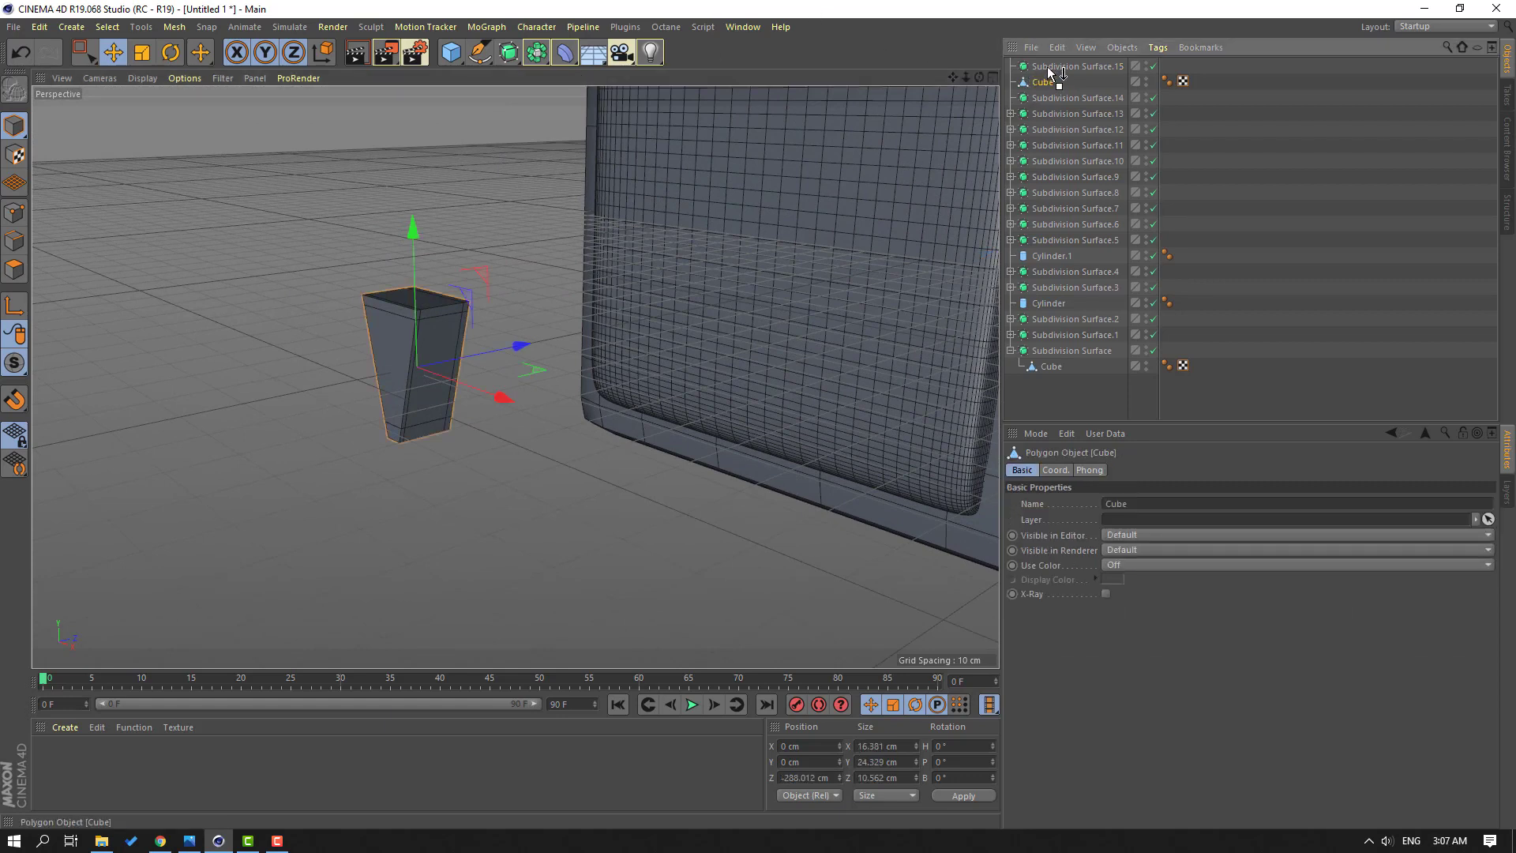
pyautogui.moveTo(1050, 69); pyautogui.dragTo(1052, 68)
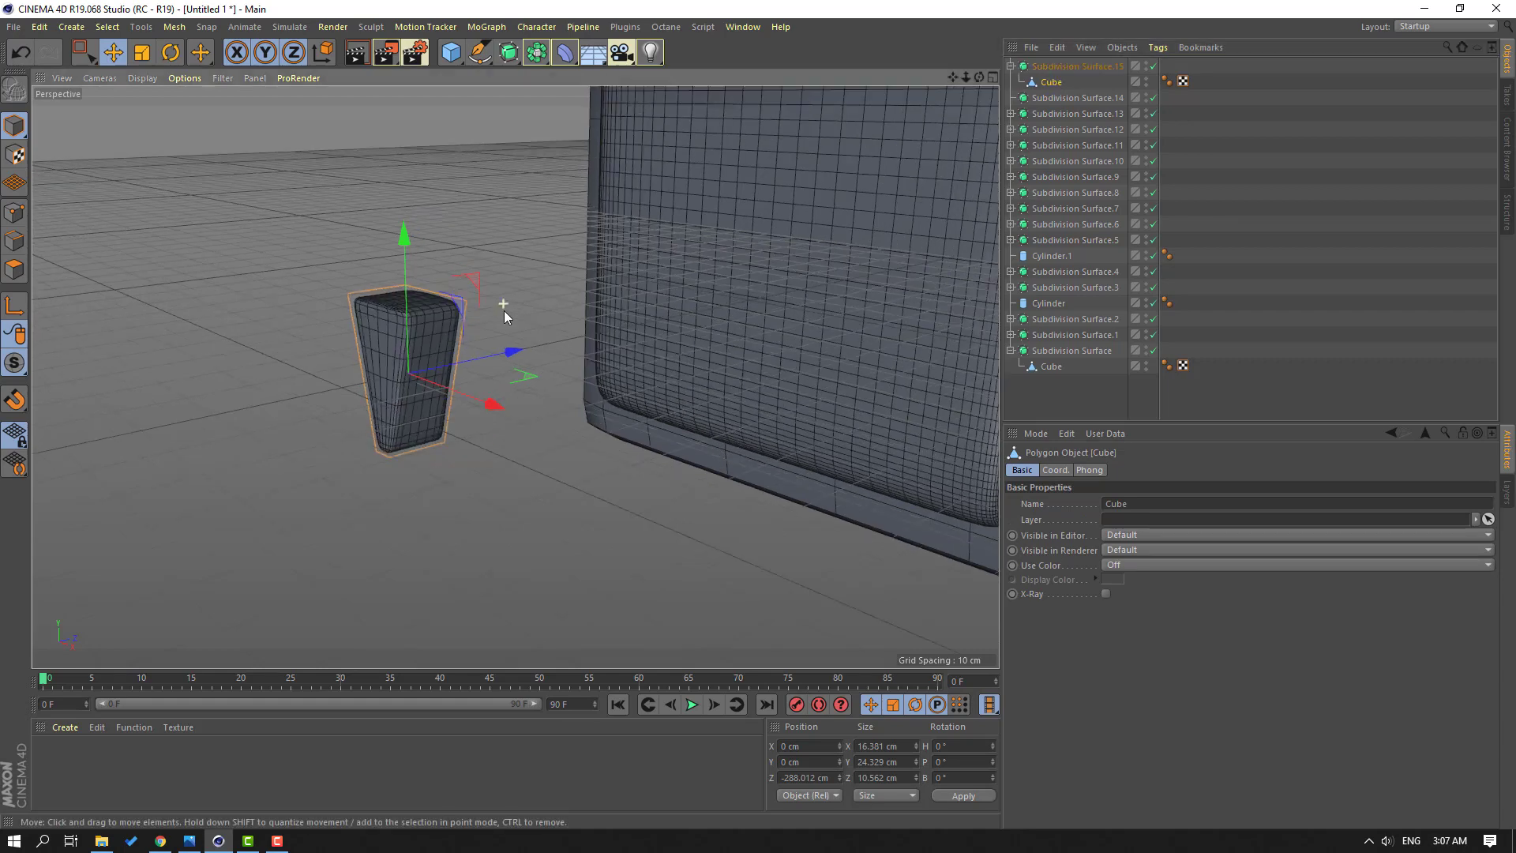
pyautogui.scroll(3, 457, 331)
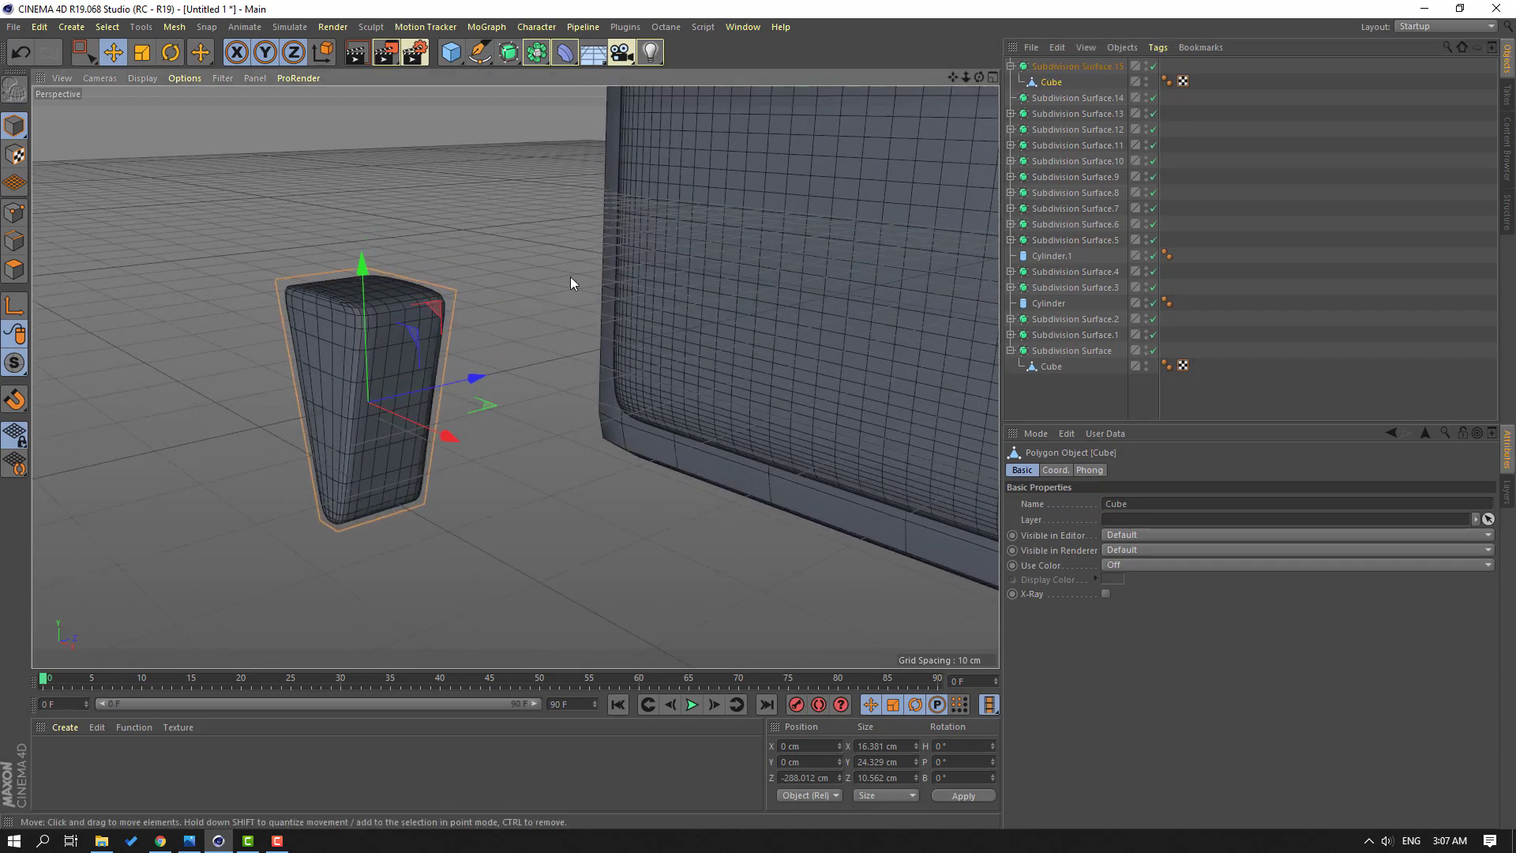
# Step: In the Right view, move the block under the television's front underside as a leg, at about Y -108.6 cm and Z -65.5 cm
pyautogui.scroll(-4, 570, 283)
pyautogui.scroll(-3, 675, 235)
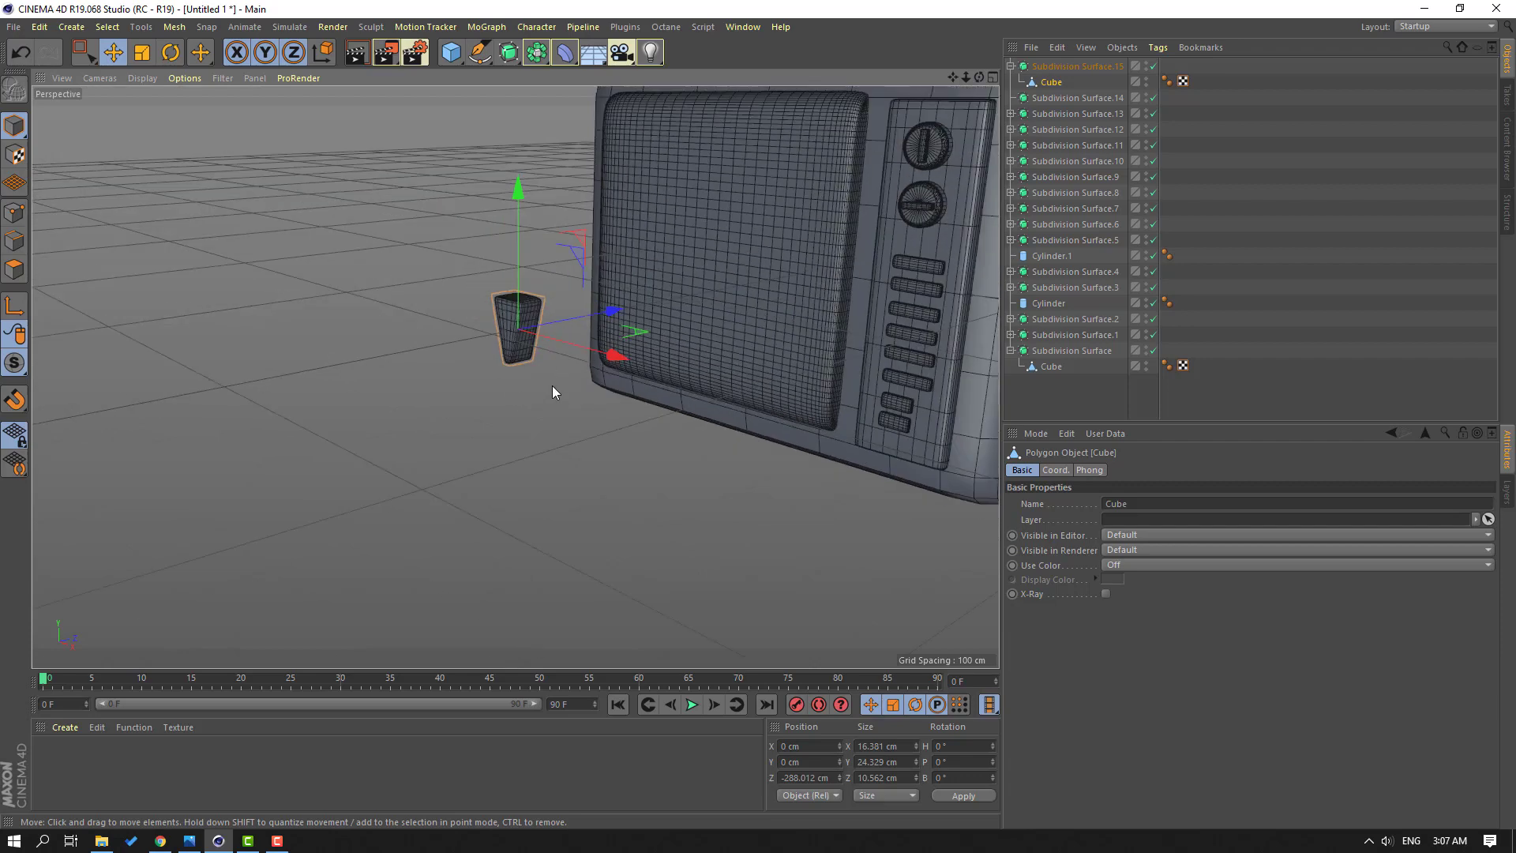
pyautogui.moveTo(514, 376)
pyautogui.keyDown('alt'); pyautogui.mouseDown()
pyautogui.moveTo(570, 383)
pyautogui.moveTo(528, 366)
pyautogui.mouseUp(); pyautogui.keyUp('alt')
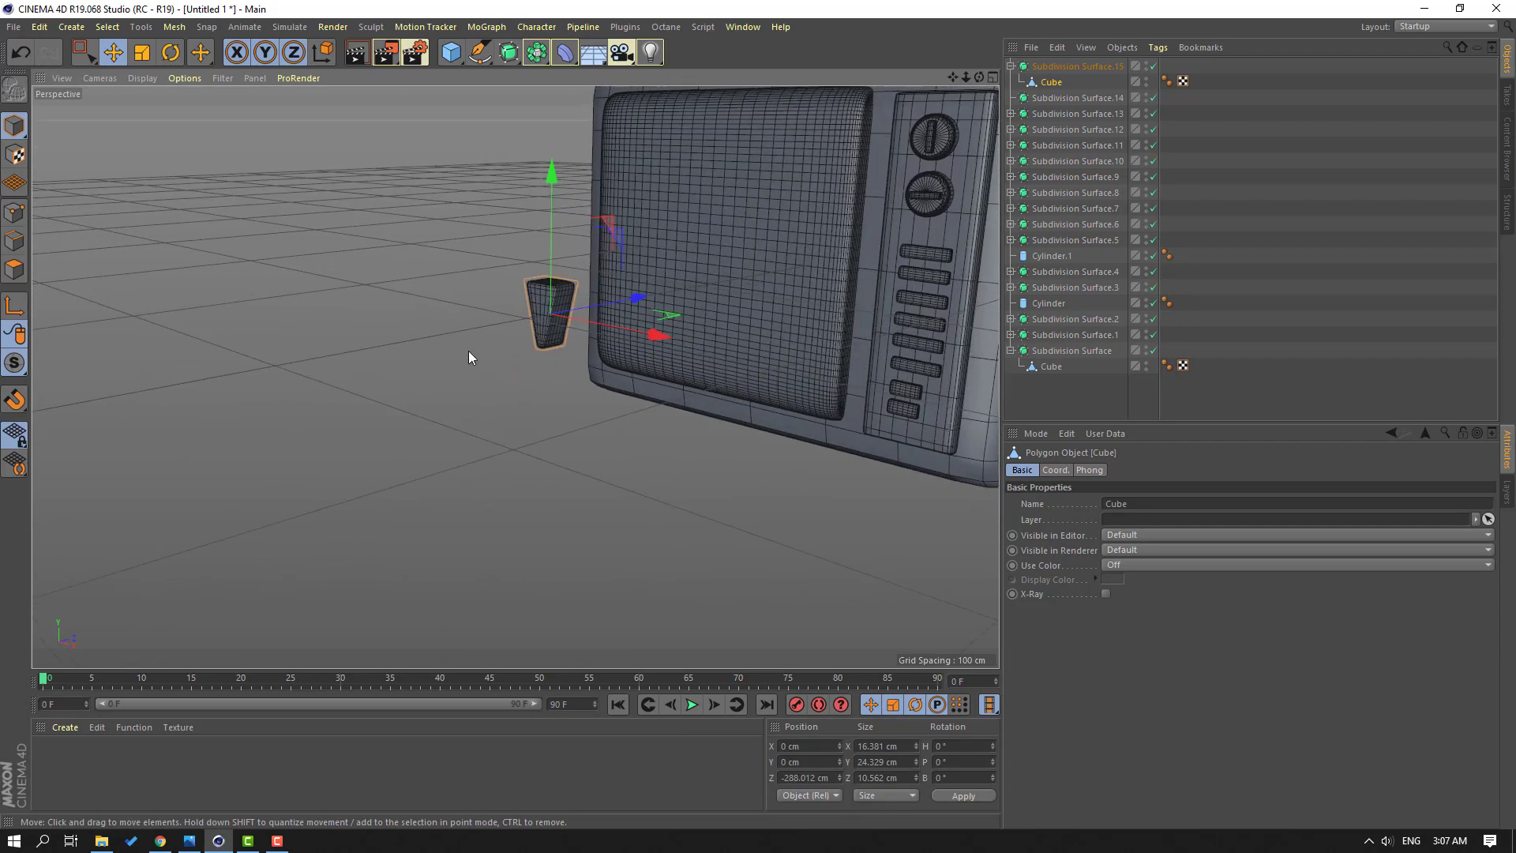
pyautogui.click(994, 76)
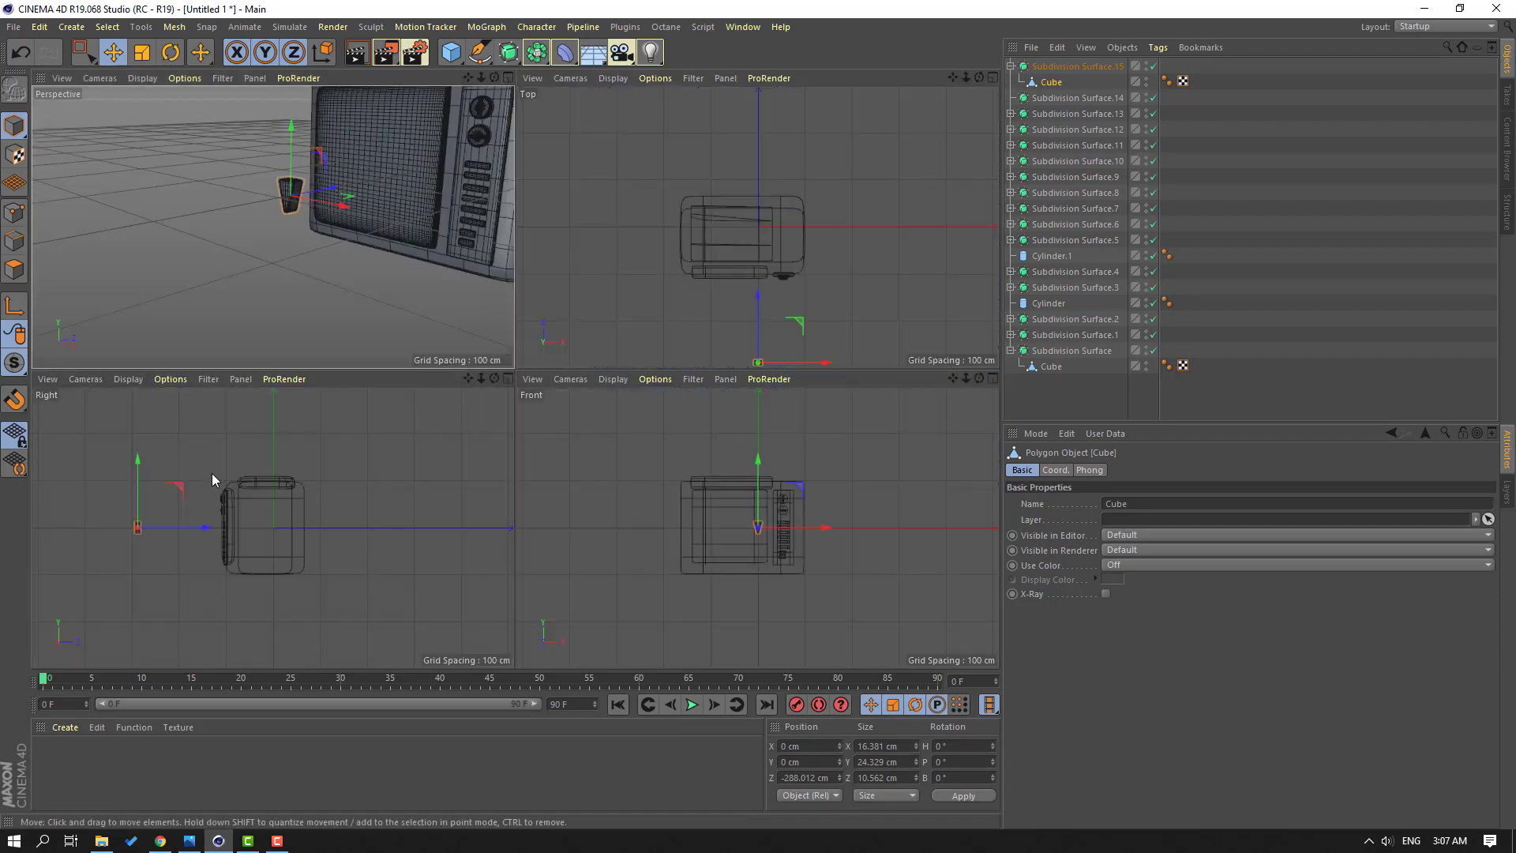
pyautogui.middleClick(169, 430)
pyautogui.scroll(5, 276, 382)
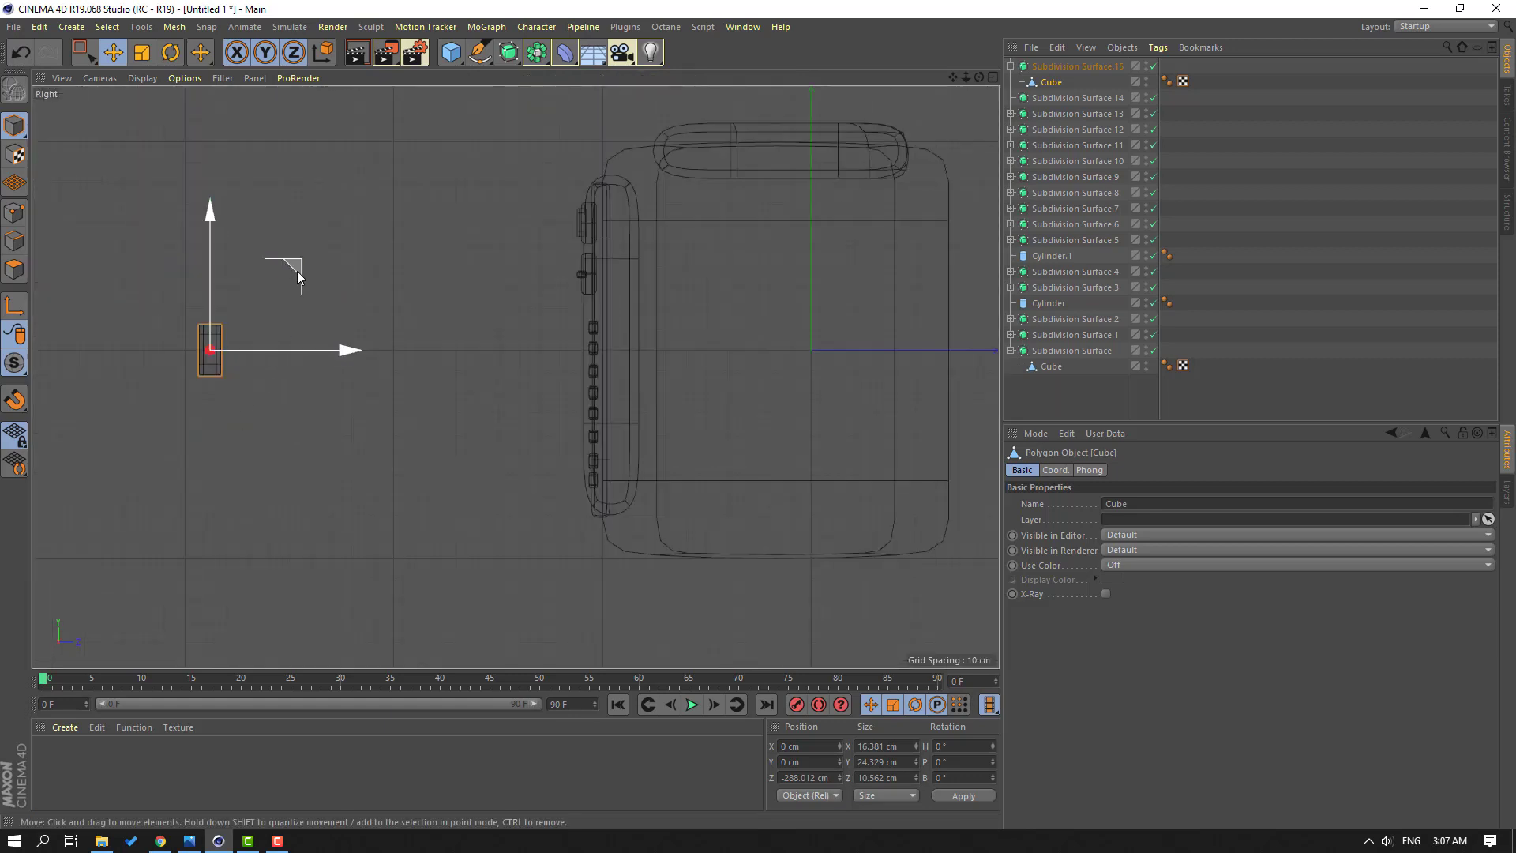
pyautogui.moveTo(297, 271); pyautogui.dragTo(718, 489)
pyautogui.scroll(1, 634, 567)
pyautogui.scroll(3, 634, 567)
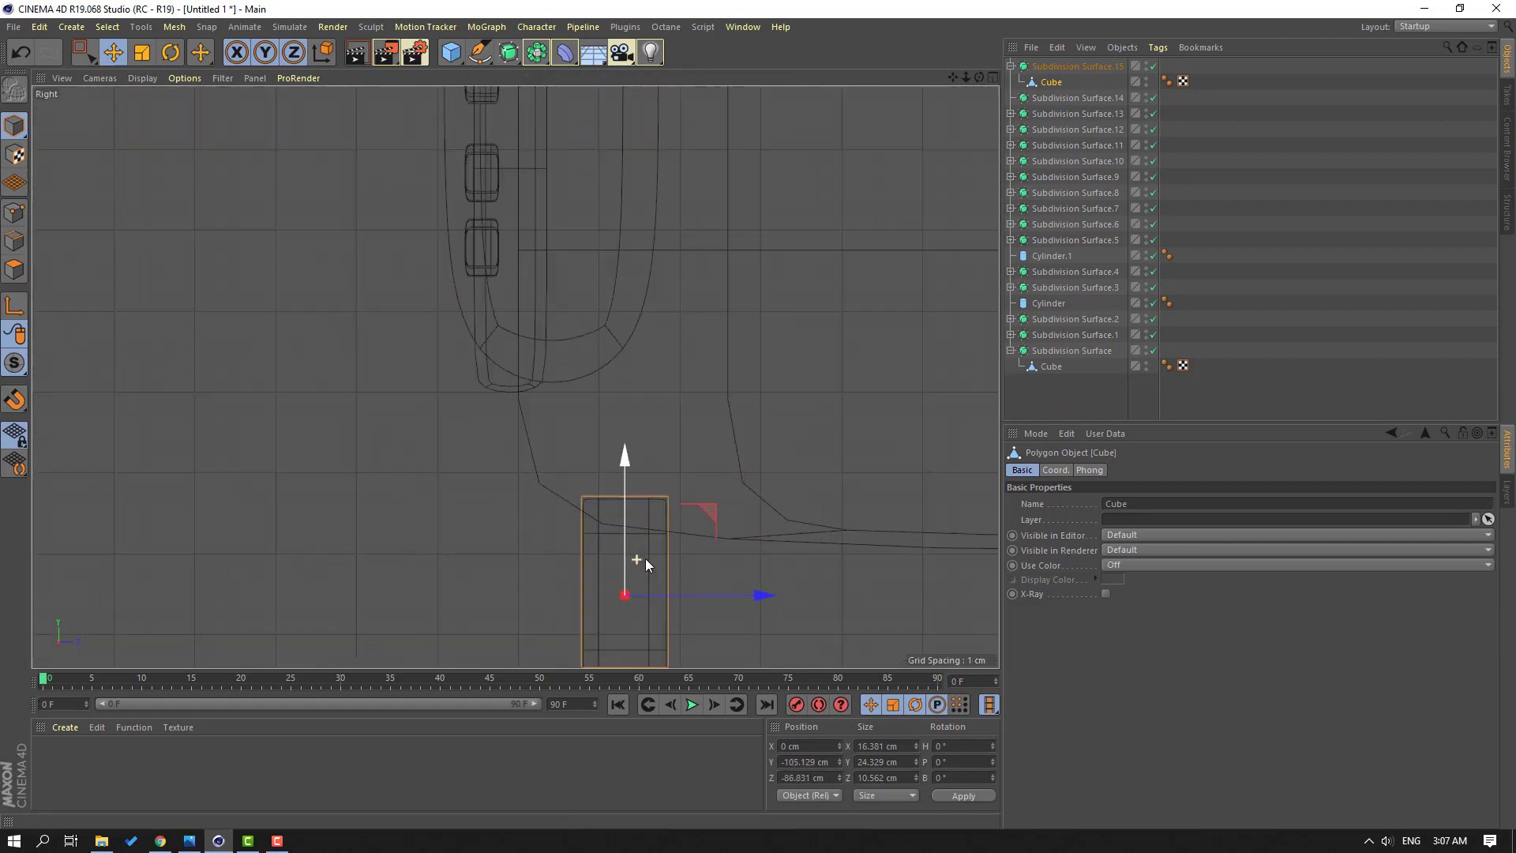
pyautogui.keyDown('alt'); pyautogui.moveTo(774, 567); pyautogui.dragTo(487, 414, button='middle'); pyautogui.keyUp('alt')
pyautogui.moveTo(390, 362); pyautogui.dragTo(581, 386)
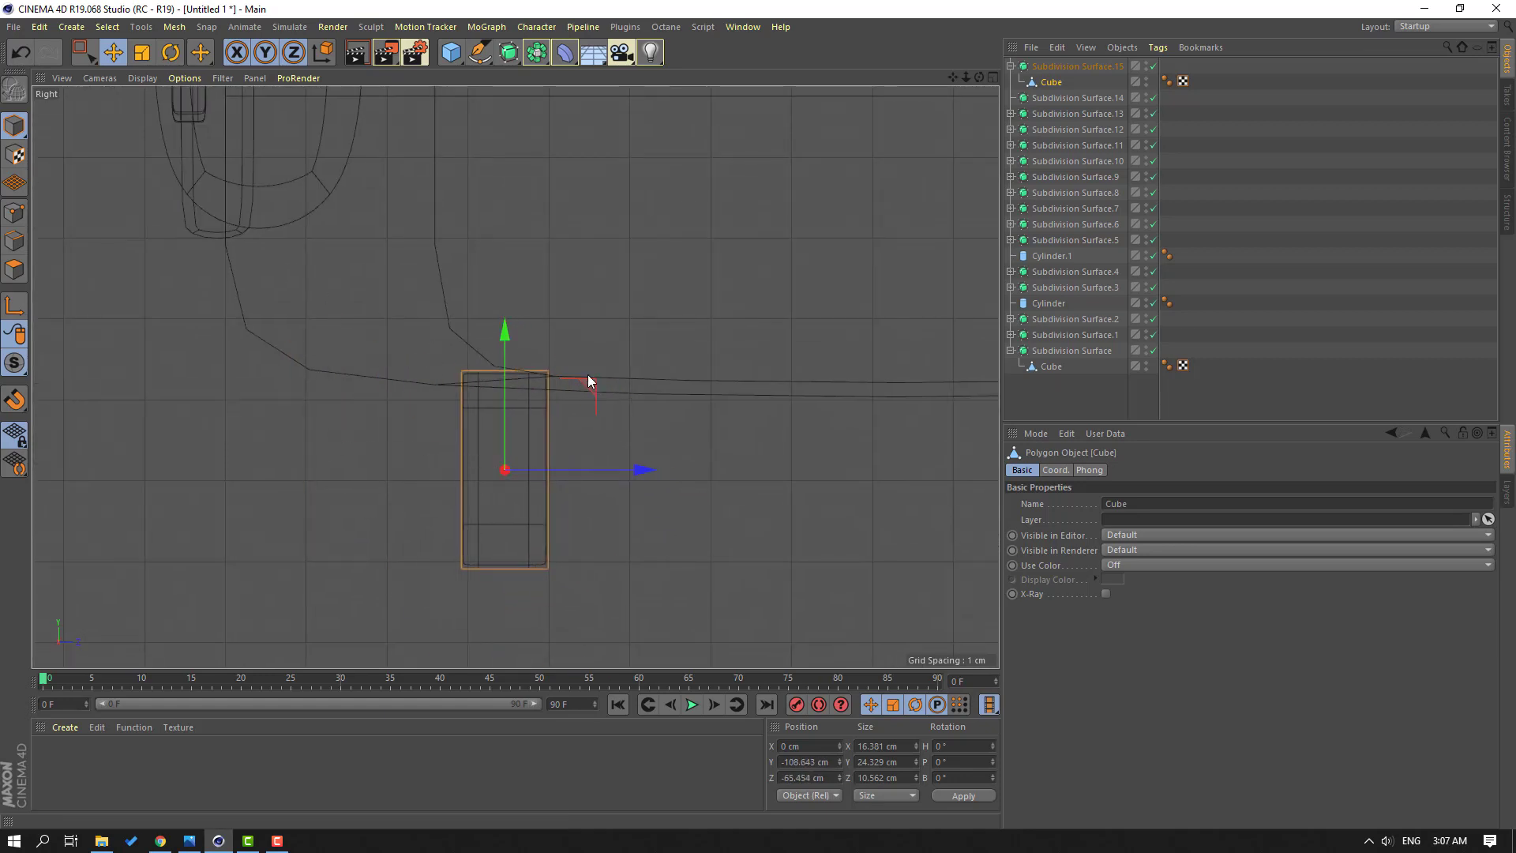
pyautogui.scroll(-3, 600, 379)
pyautogui.middleClick(681, 272)
pyautogui.middleClick(267, 221)
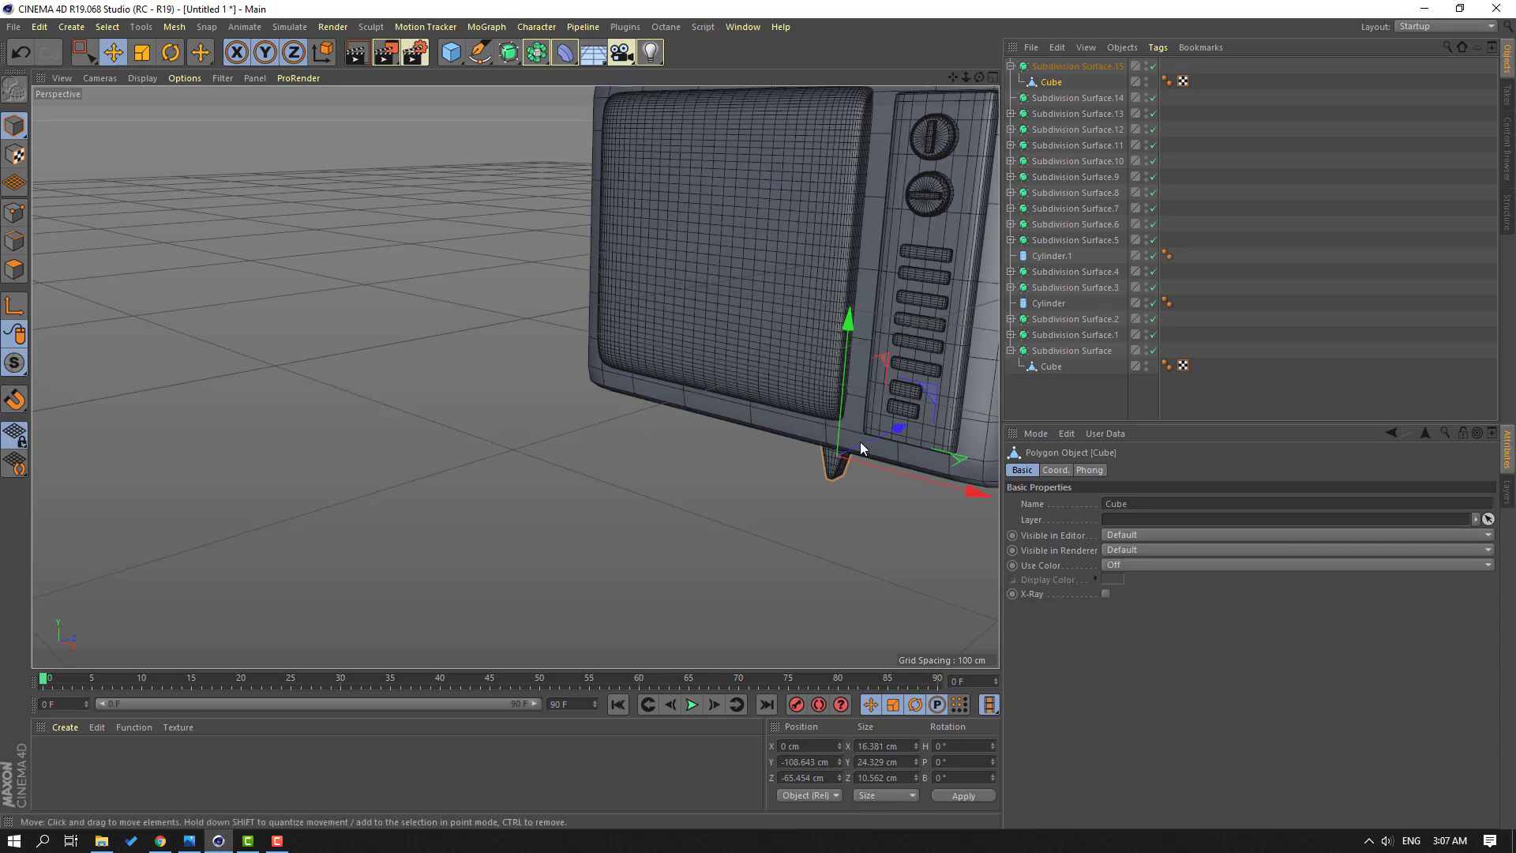
# Step: Place the leg beneath the control-panel corner at about X 64.1 cm, Z -75.8 cm and tilt its bank to about -18.4°
pyautogui.keyDown('alt'); pyautogui.moveTo(860, 442); pyautogui.dragTo(641, 474); pyautogui.keyUp('alt')
pyautogui.keyDown('alt'); pyautogui.moveTo(641, 473); pyautogui.dragTo(762, 545); pyautogui.keyUp('alt')
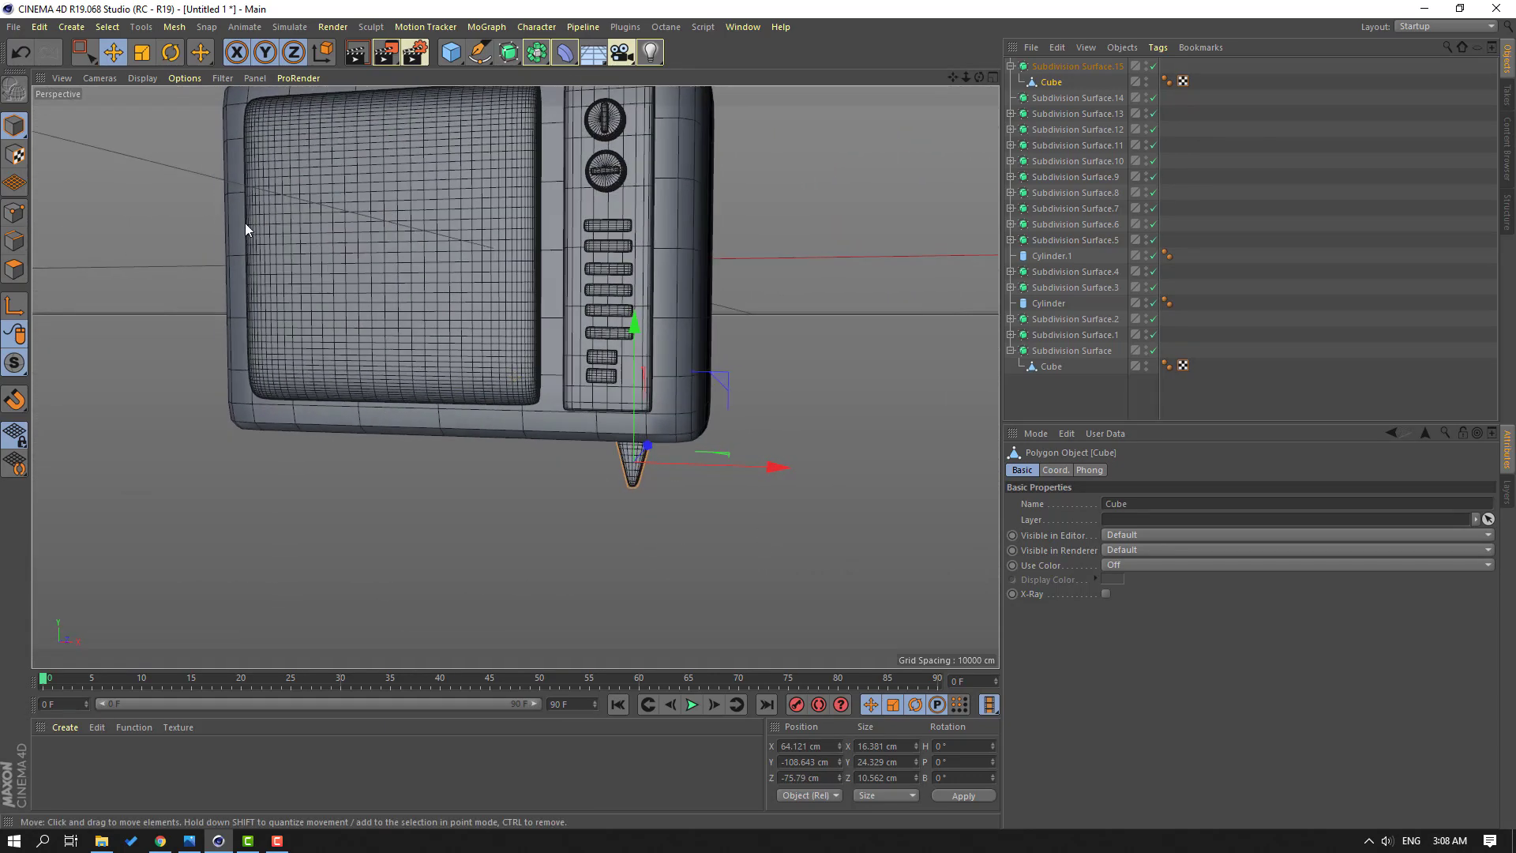
pyautogui.click(172, 55)
pyautogui.scroll(3, 697, 489)
pyautogui.moveTo(673, 397); pyautogui.dragTo(650, 420)
pyautogui.press('e')
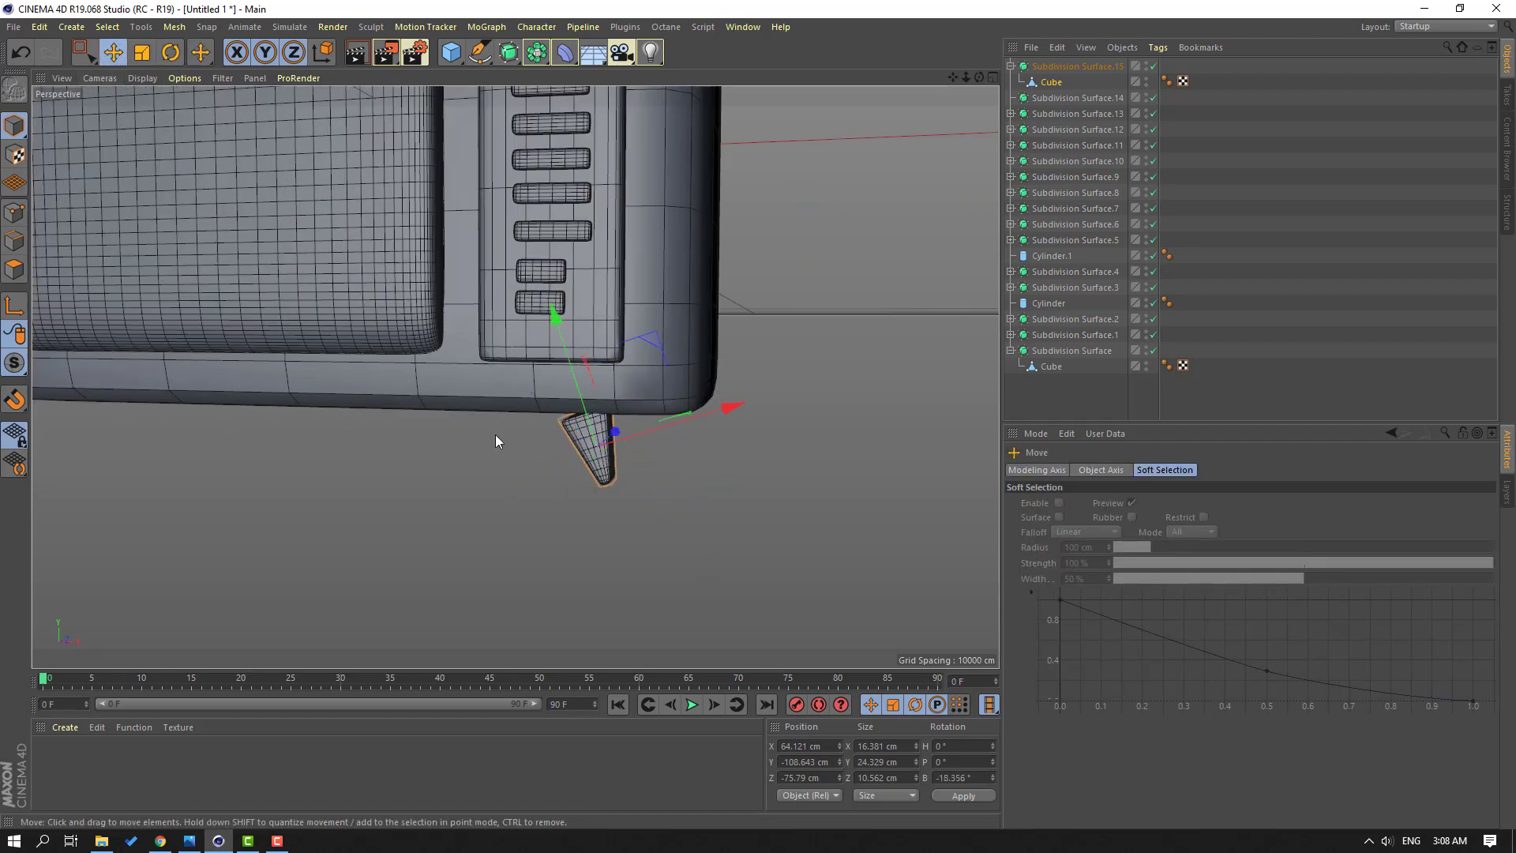
# Step: Raise the tilted leg into the television's underside and shift it slightly outward toward the corner
pyautogui.moveTo(565, 359); pyautogui.dragTo(562, 344)
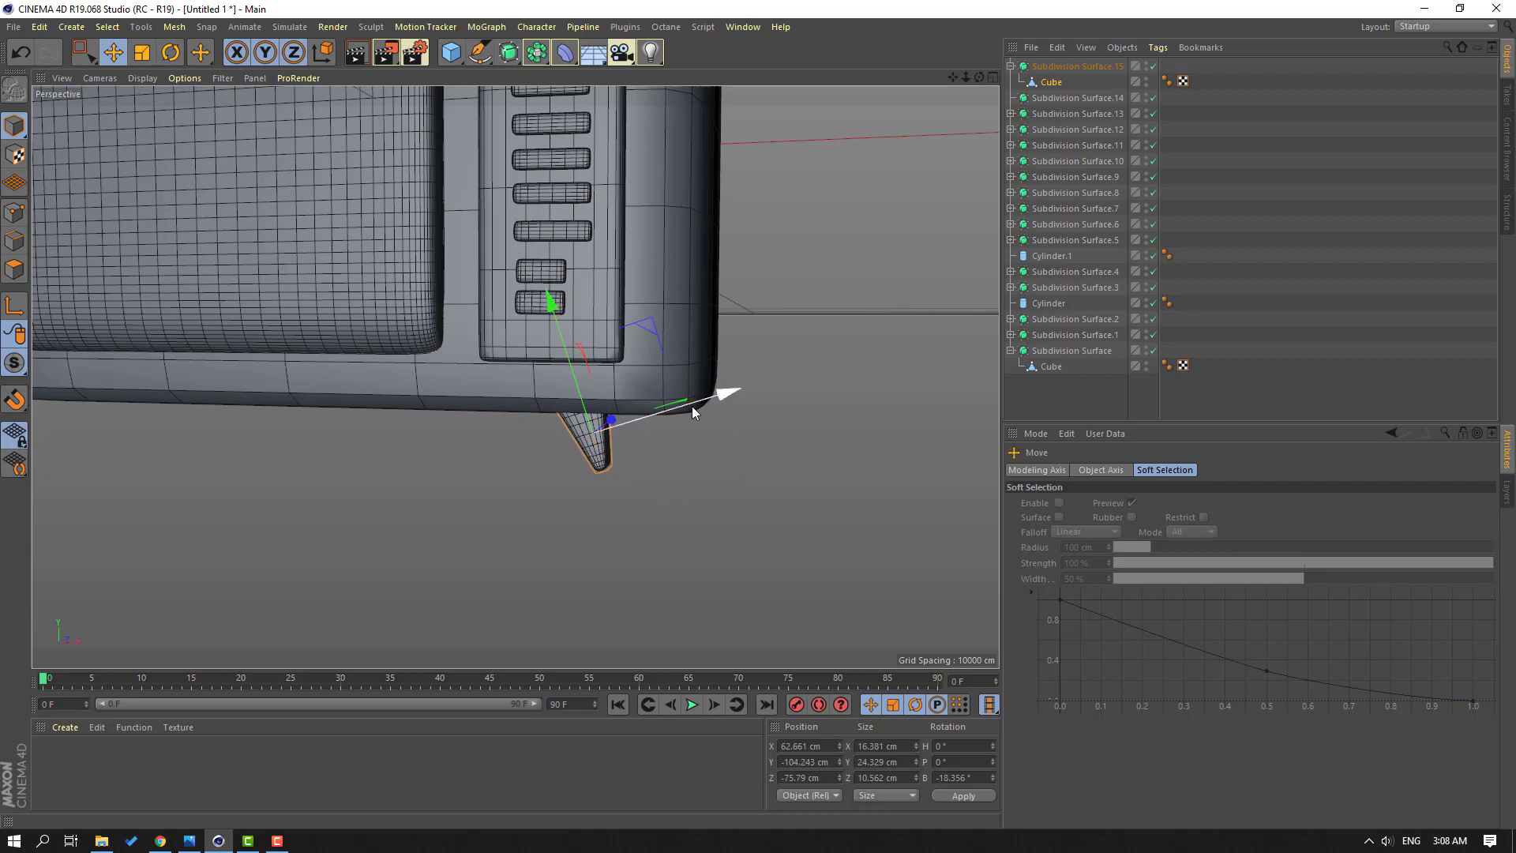
pyautogui.moveTo(691, 406); pyautogui.dragTo(721, 412)
pyautogui.moveTo(668, 324); pyautogui.dragTo(695, 330)
pyautogui.click(487, 448)
# Step: Duplicate the leg's Subdivision Surface along Z to place a matching leg at the rear corner
pyautogui.scroll(-5, 501, 447)
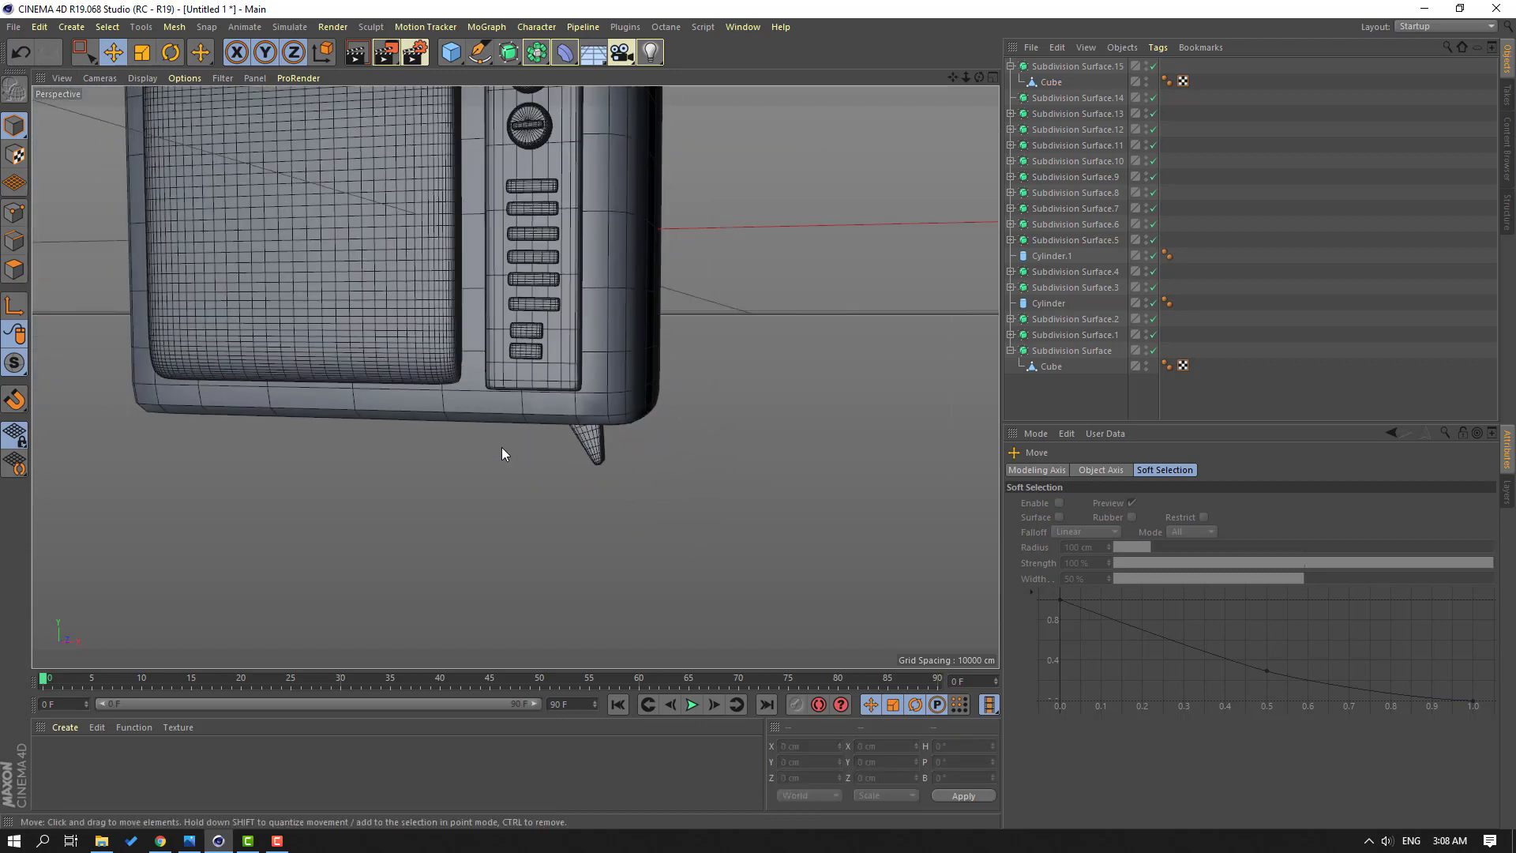
pyautogui.keyDown('alt'); pyautogui.moveTo(390, 416); pyautogui.dragTo(822, 230); pyautogui.keyUp('alt')
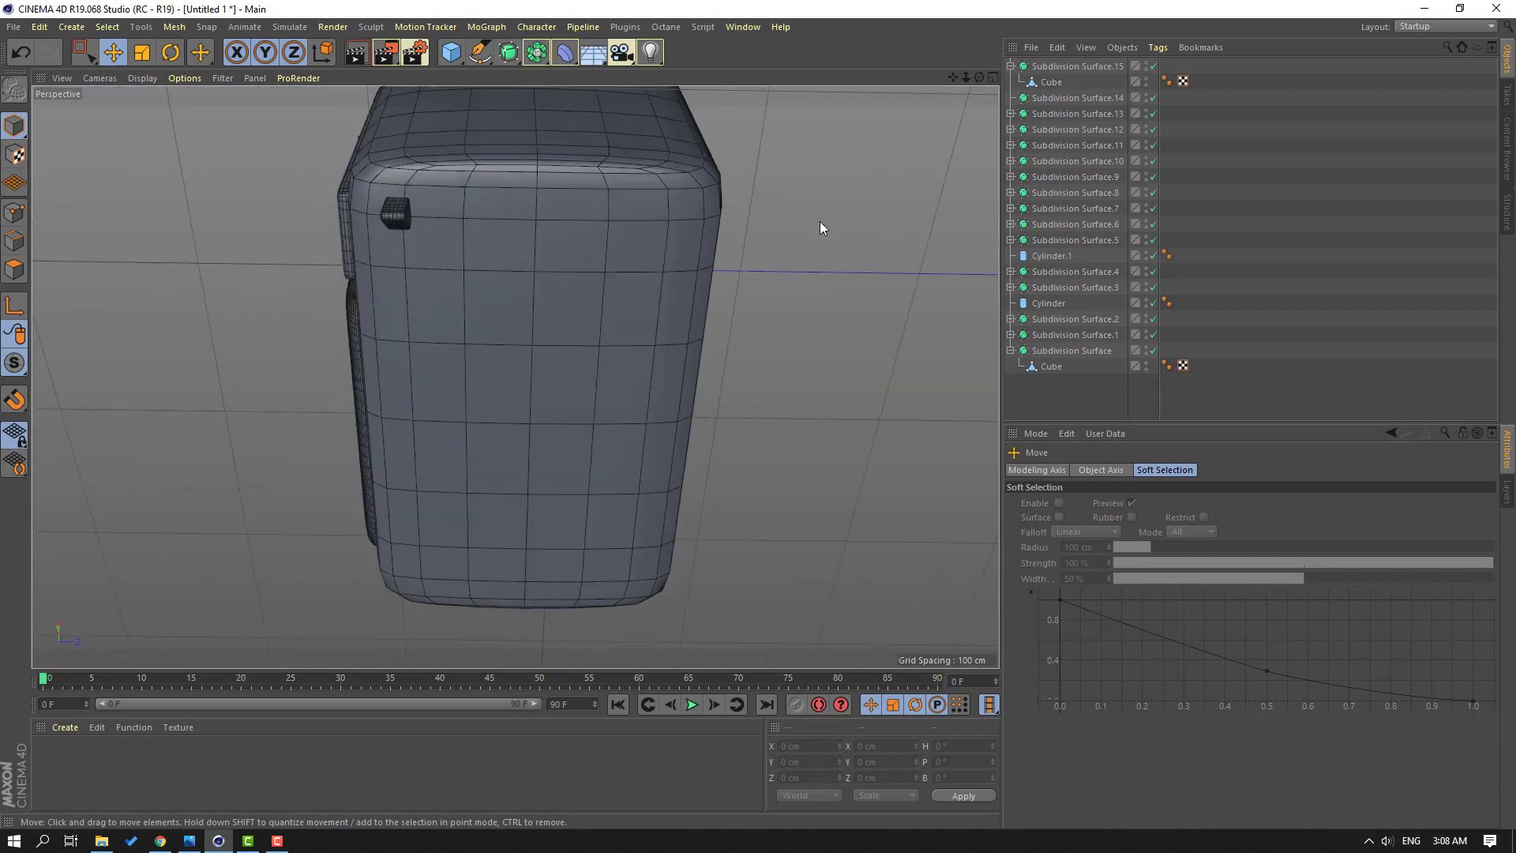
pyautogui.click(1055, 66)
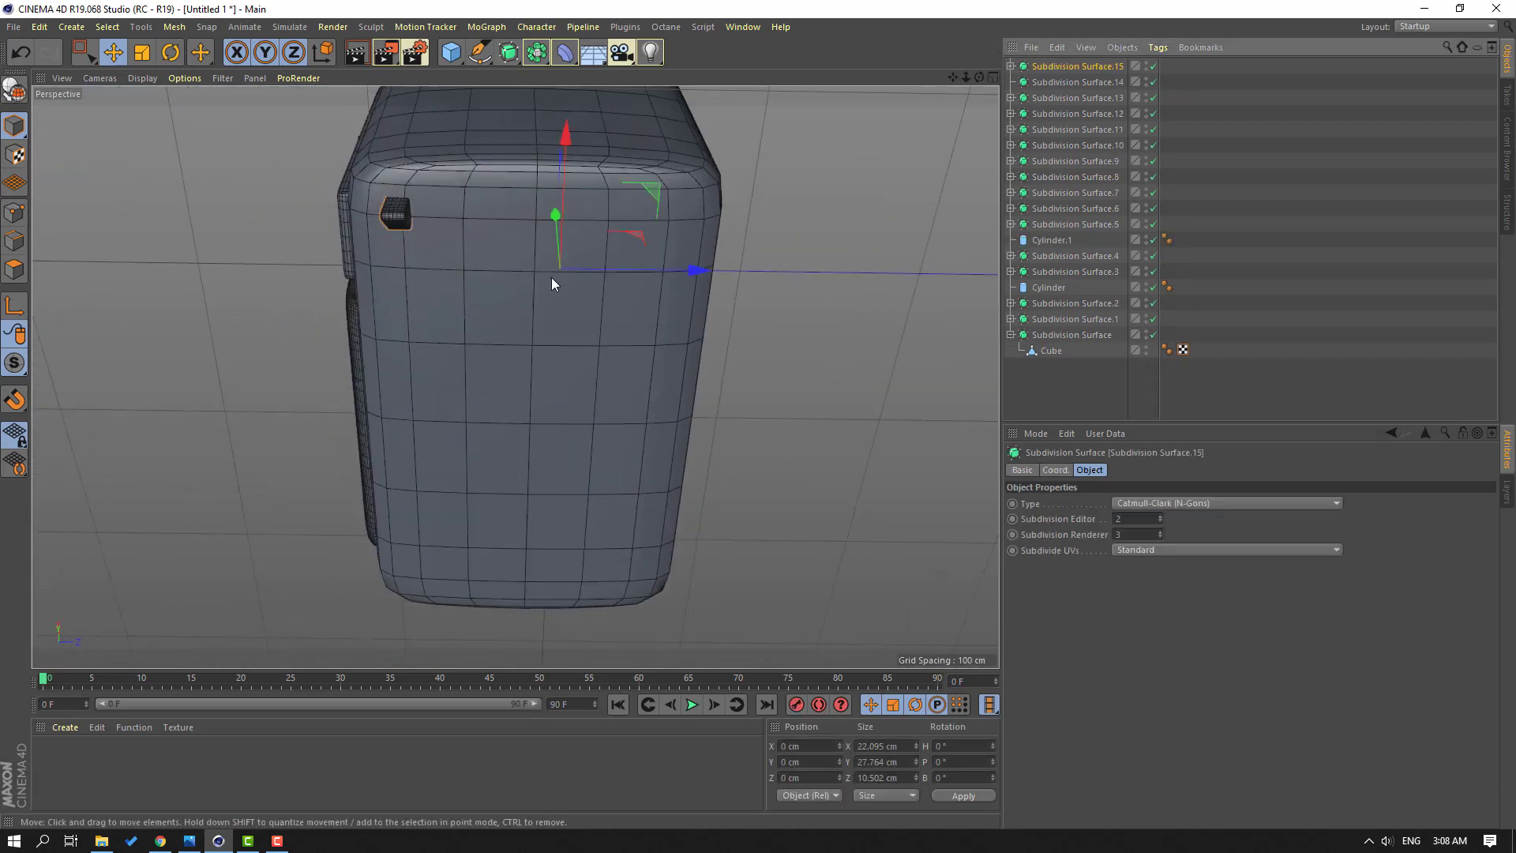
pyautogui.keyDown('ctrl'); pyautogui.moveTo(641, 268); pyautogui.dragTo(851, 263); pyautogui.keyUp('ctrl')
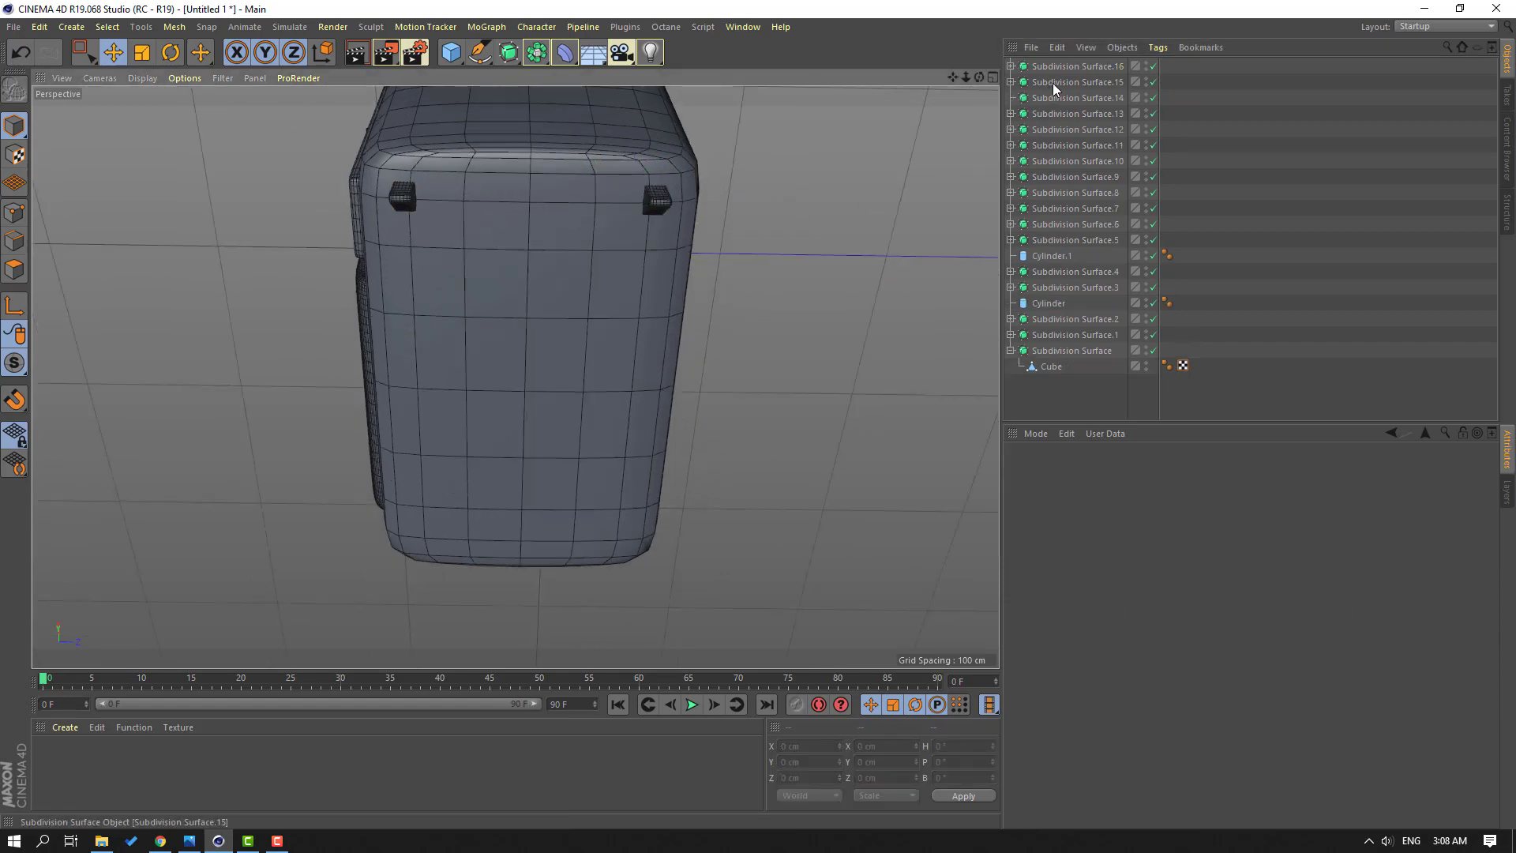
# Step: Select the front and rear legs together and duplicate them about -217 cm in X, under the screen side
pyautogui.click(1053, 83)
pyautogui.keyDown('ctrl'); pyautogui.click(1053, 68); pyautogui.keyUp('ctrl')
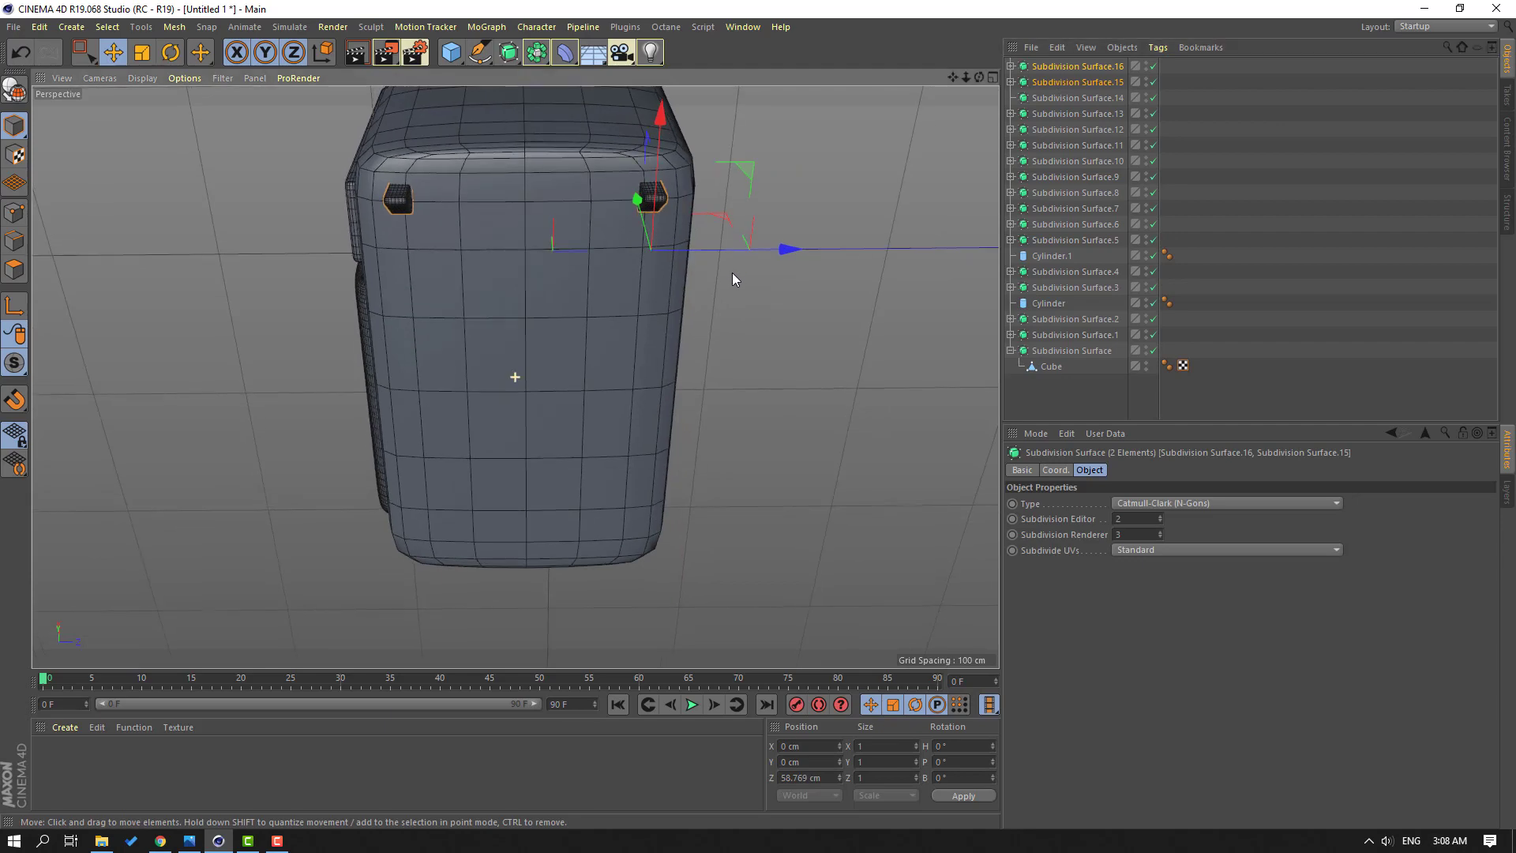
pyautogui.keyDown('ctrl'); pyautogui.moveTo(658, 122); pyautogui.dragTo(626, 427); pyautogui.keyUp('ctrl')
# Step: Rotate the copied leg pair to a bank of about 49.3° and reposition it at about X -113.6 cm, Y 24.8 cm
pyautogui.keyDown('alt'); pyautogui.moveTo(338, 338); pyautogui.dragTo(637, 489); pyautogui.keyUp('alt')
pyautogui.click(172, 53)
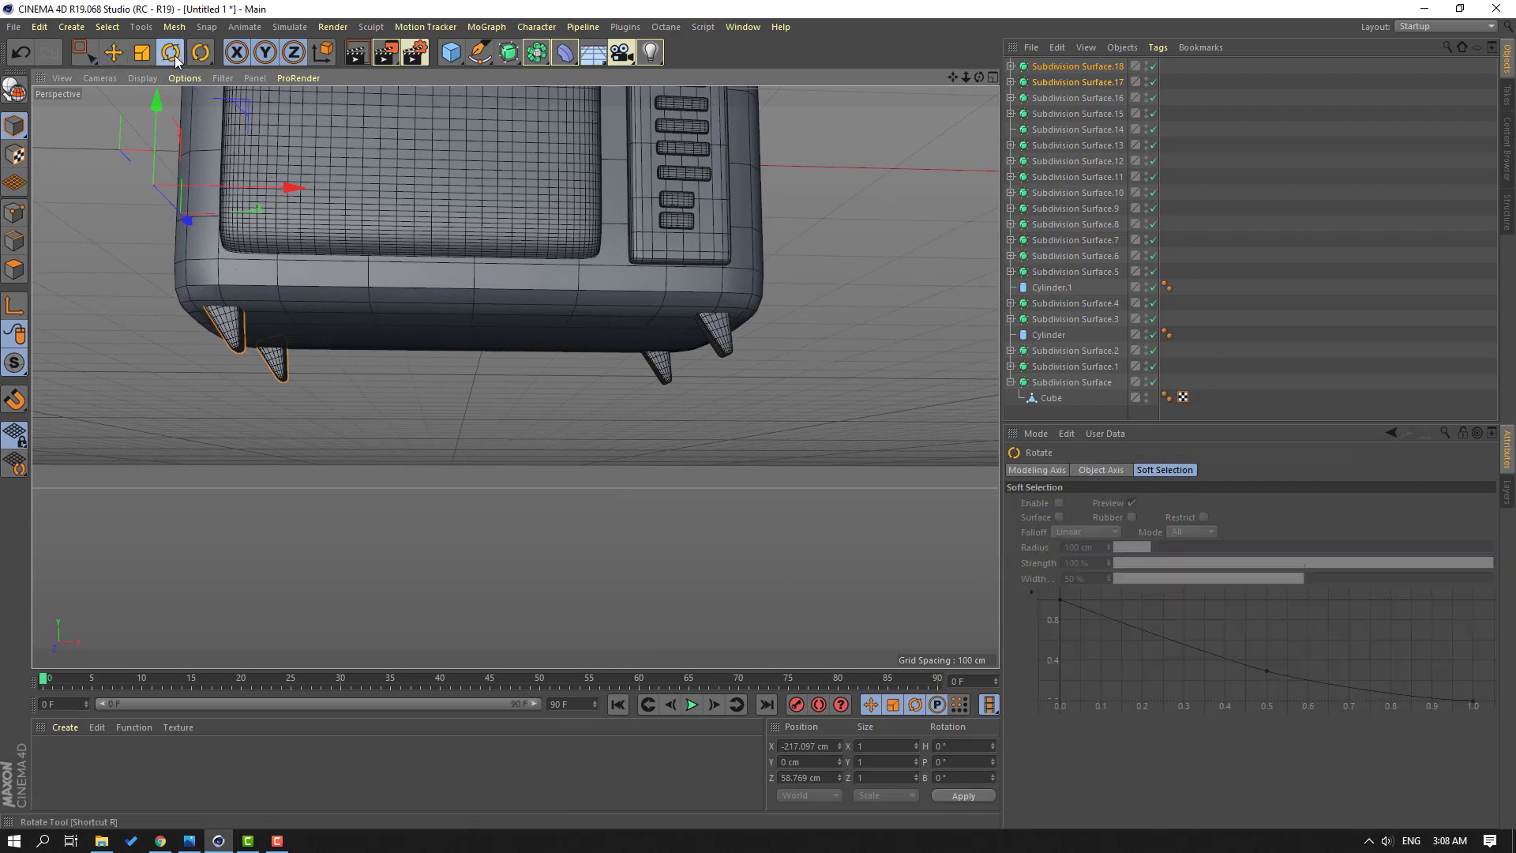
pyautogui.moveTo(218, 130)
pyautogui.mouseDown()
pyautogui.moveTo(253, 177)
pyautogui.moveTo(196, 119)
pyautogui.mouseUp()
pyautogui.click(114, 56)
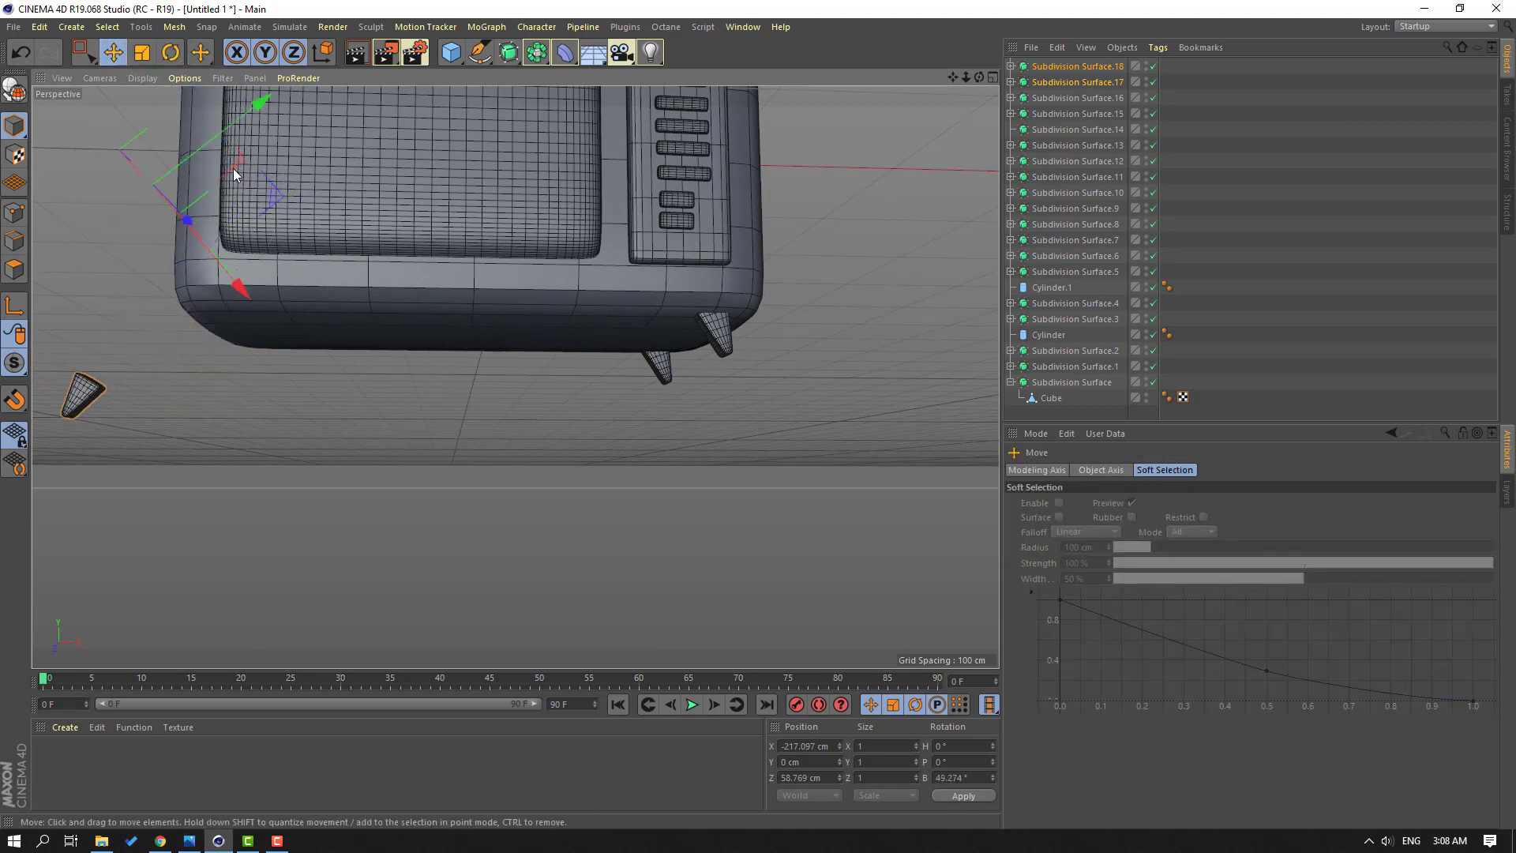
pyautogui.moveTo(284, 198); pyautogui.dragTo(452, 157)
pyautogui.keyDown('alt'); pyautogui.moveTo(621, 314); pyautogui.dragTo(619, 365); pyautogui.keyUp('alt')
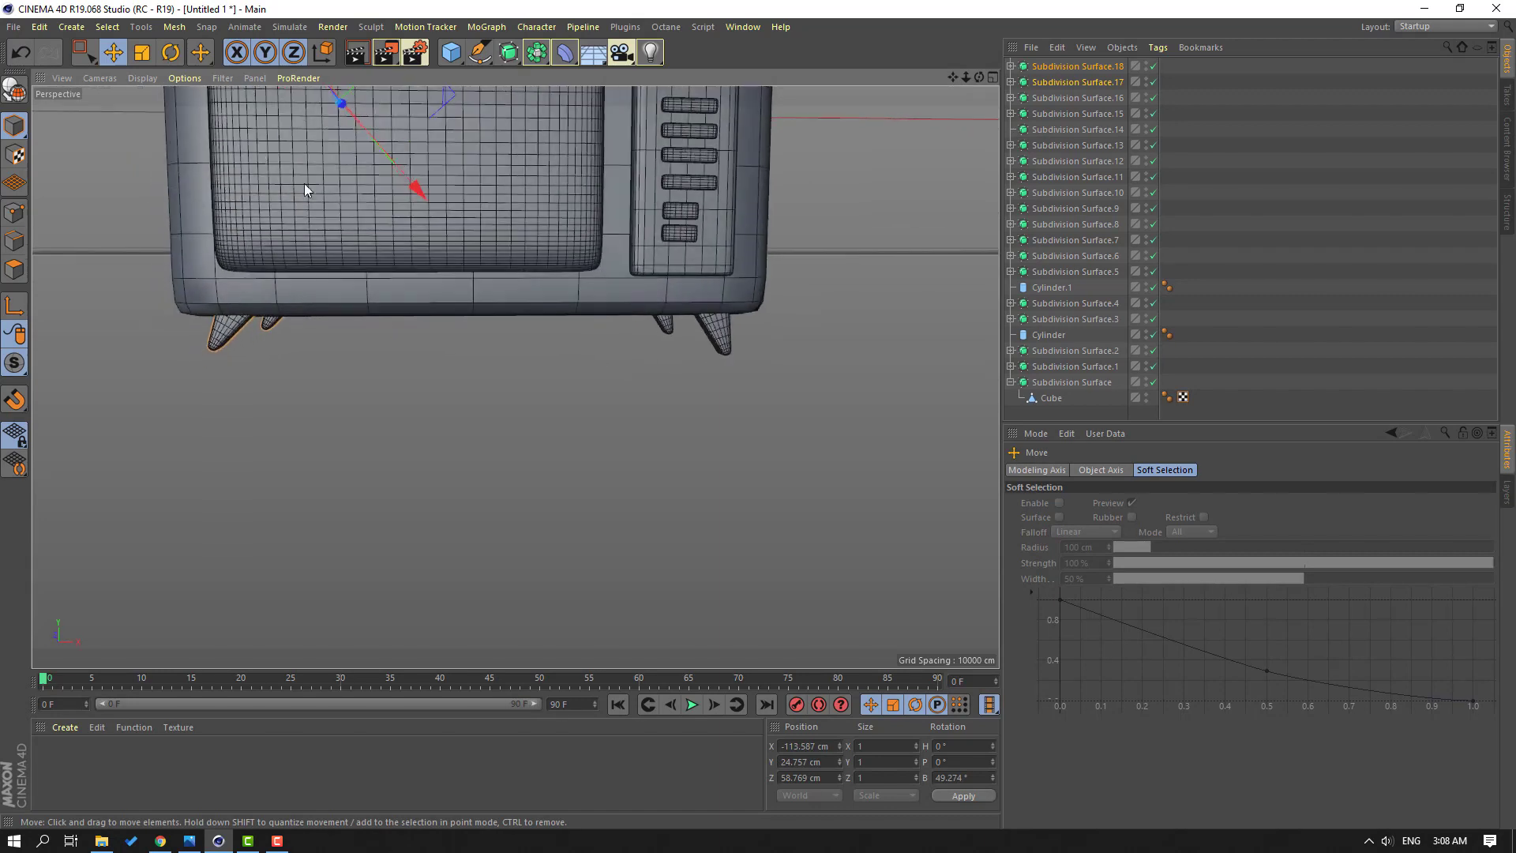
pyautogui.click(175, 54)
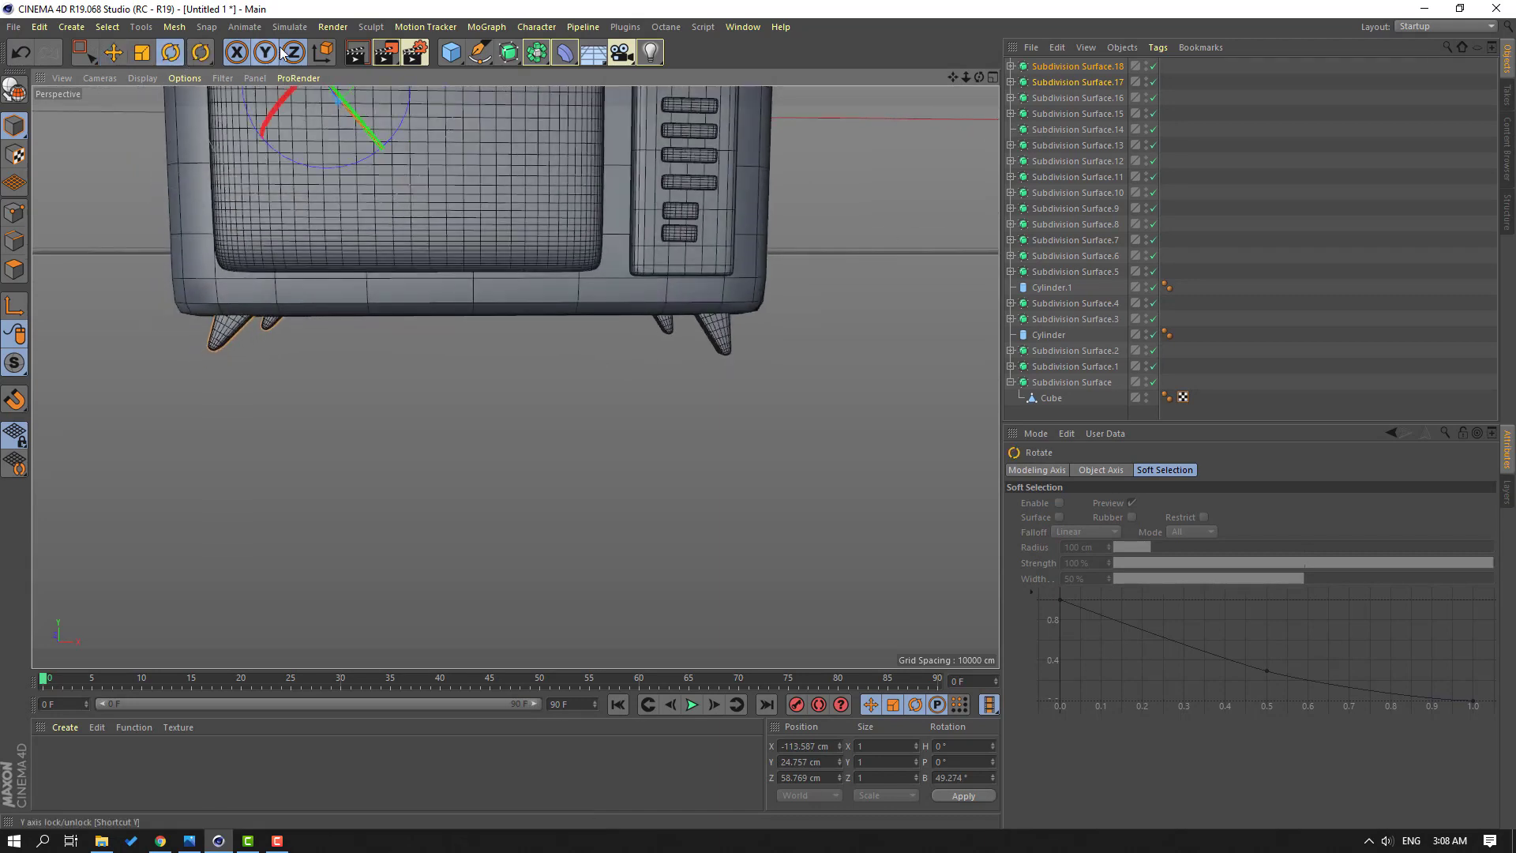
pyautogui.moveTo(365, 158); pyautogui.dragTo(380, 160)
pyautogui.hotkey('ctrl', 'z')
# Step: Deselect the legs and inspect their placement and the whole television from several angles
pyautogui.keyDown('alt'); pyautogui.moveTo(379, 229); pyautogui.dragTo(552, 133); pyautogui.keyUp('alt')
pyautogui.keyDown('alt'); pyautogui.moveTo(291, 315); pyautogui.dragTo(409, 205); pyautogui.keyUp('alt')
pyautogui.press('e')
pyautogui.click(458, 410)
pyautogui.keyDown('alt'); pyautogui.moveTo(459, 409); pyautogui.dragTo(401, 367, button='right'); pyautogui.keyUp('alt')
pyautogui.keyDown('alt'); pyautogui.moveTo(323, 344); pyautogui.dragTo(417, 291); pyautogui.keyUp('alt')
pyautogui.keyDown('alt'); pyautogui.moveTo(487, 92); pyautogui.dragTo(456, 125); pyautogui.keyUp('alt')
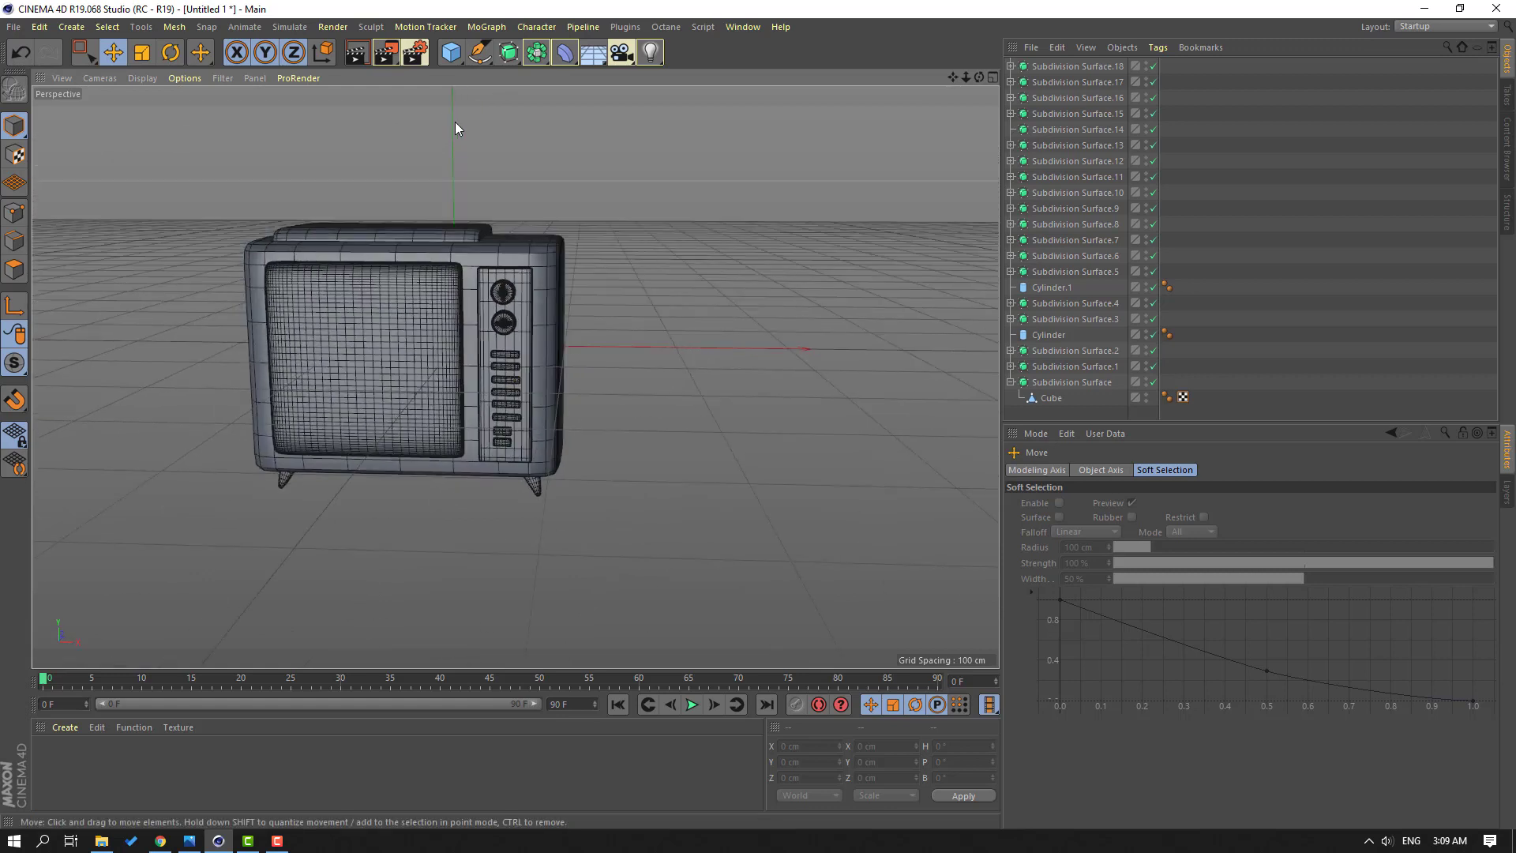
# Step: Draw a zigzag Bezier spline with the Pen in the Front view, about 63 cm wide and 97 cm high, rising from the top plate
pyautogui.click(483, 60)
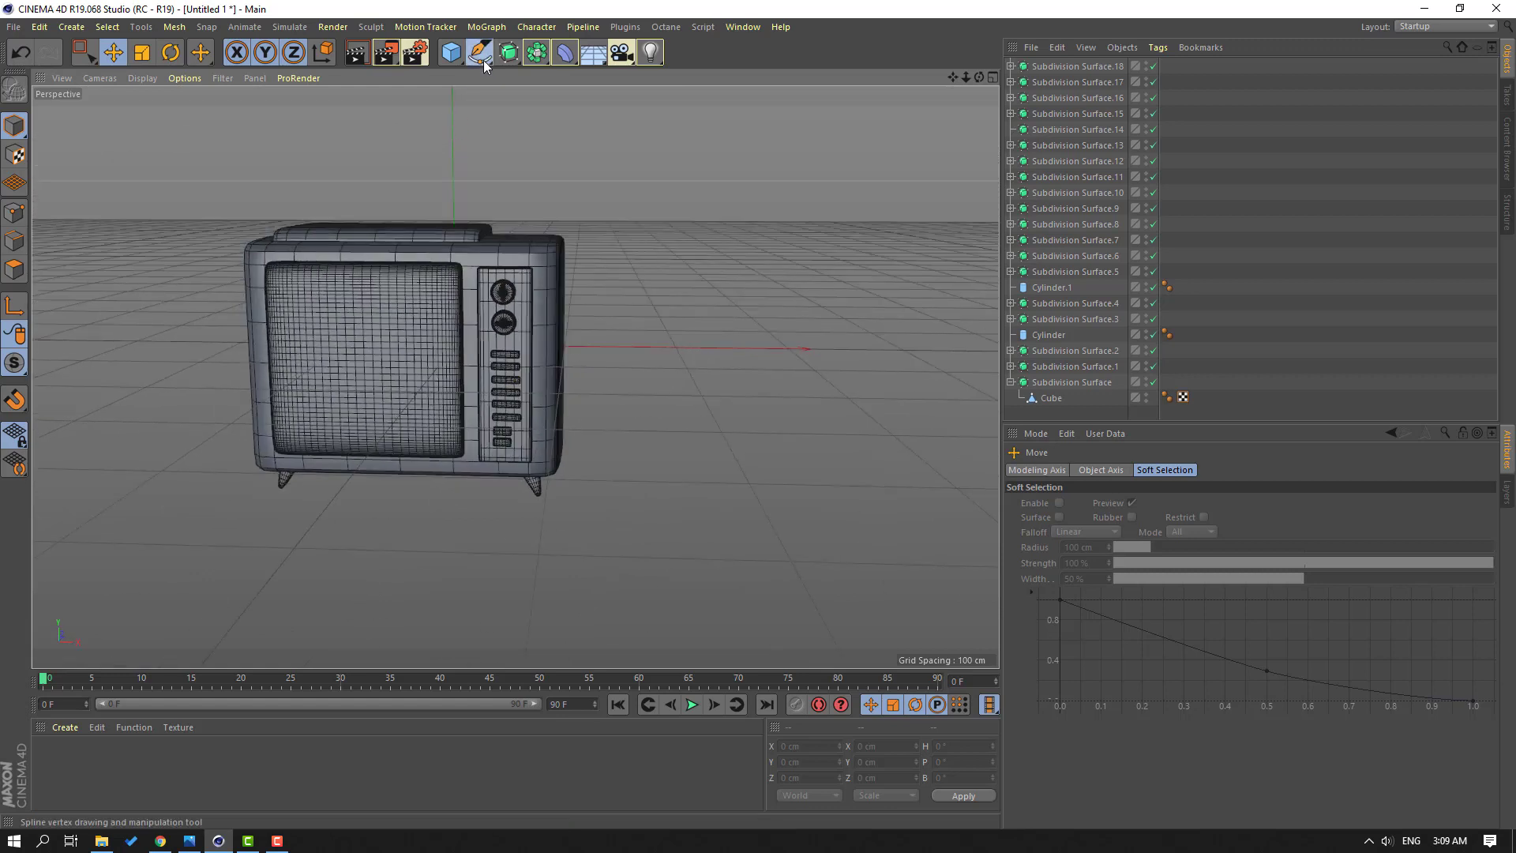
pyautogui.click(524, 73)
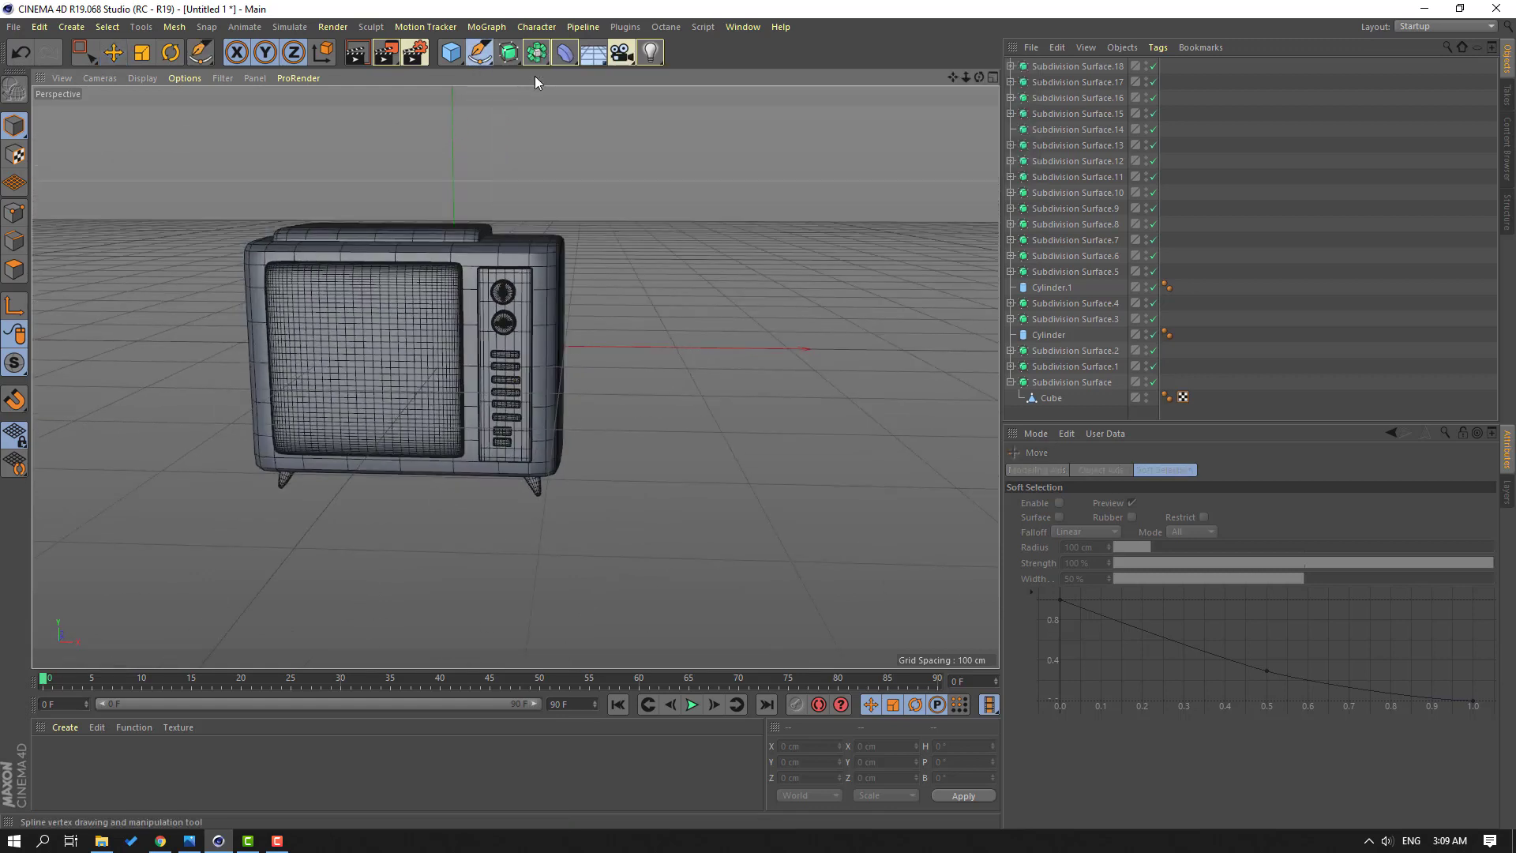
pyautogui.click(992, 78)
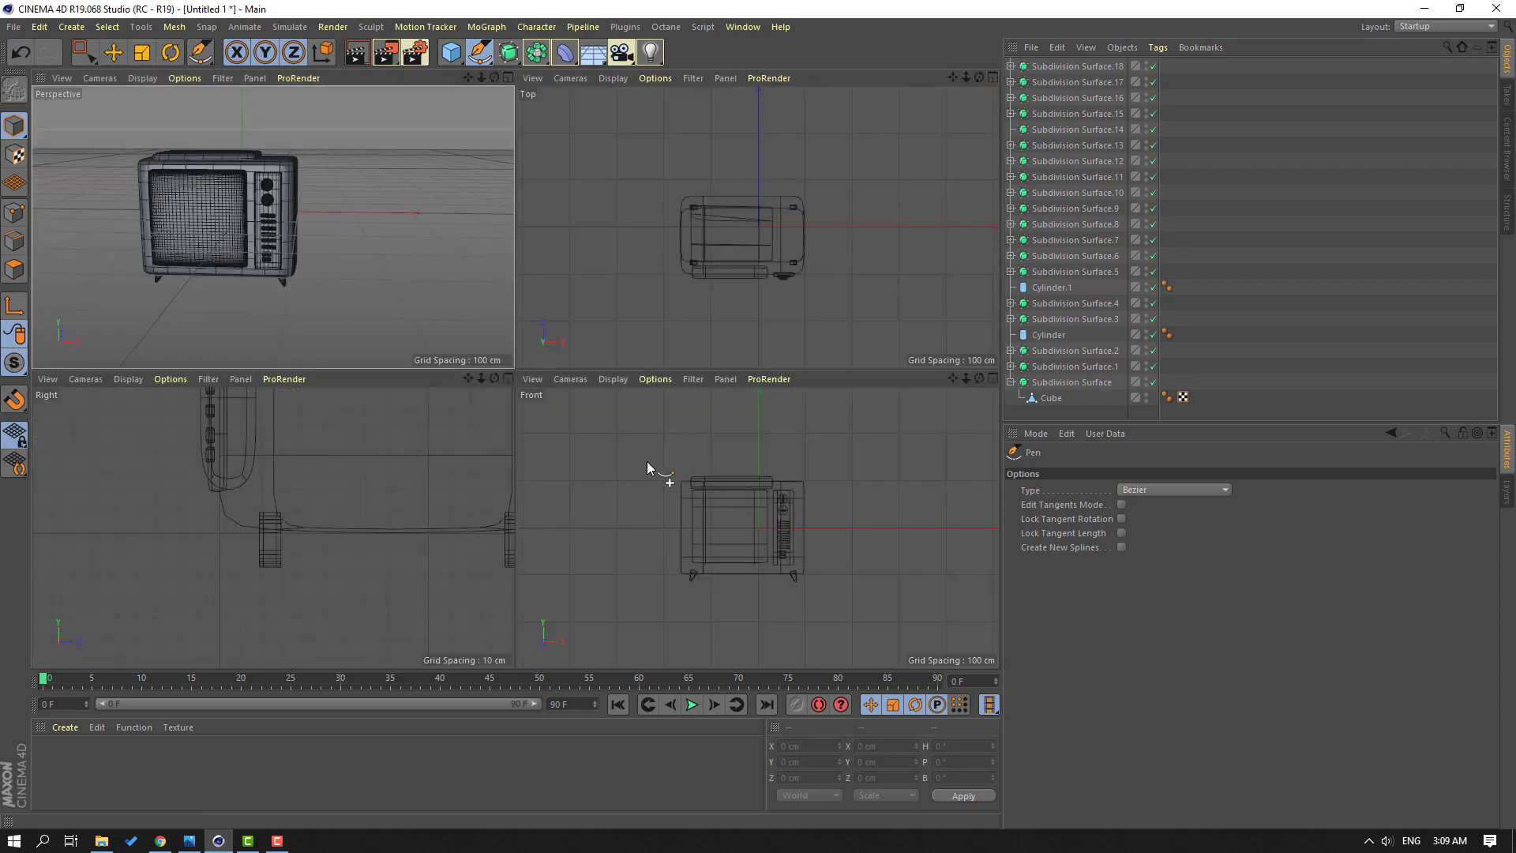
pyautogui.middleClick(672, 444)
pyautogui.scroll(4, 471, 264)
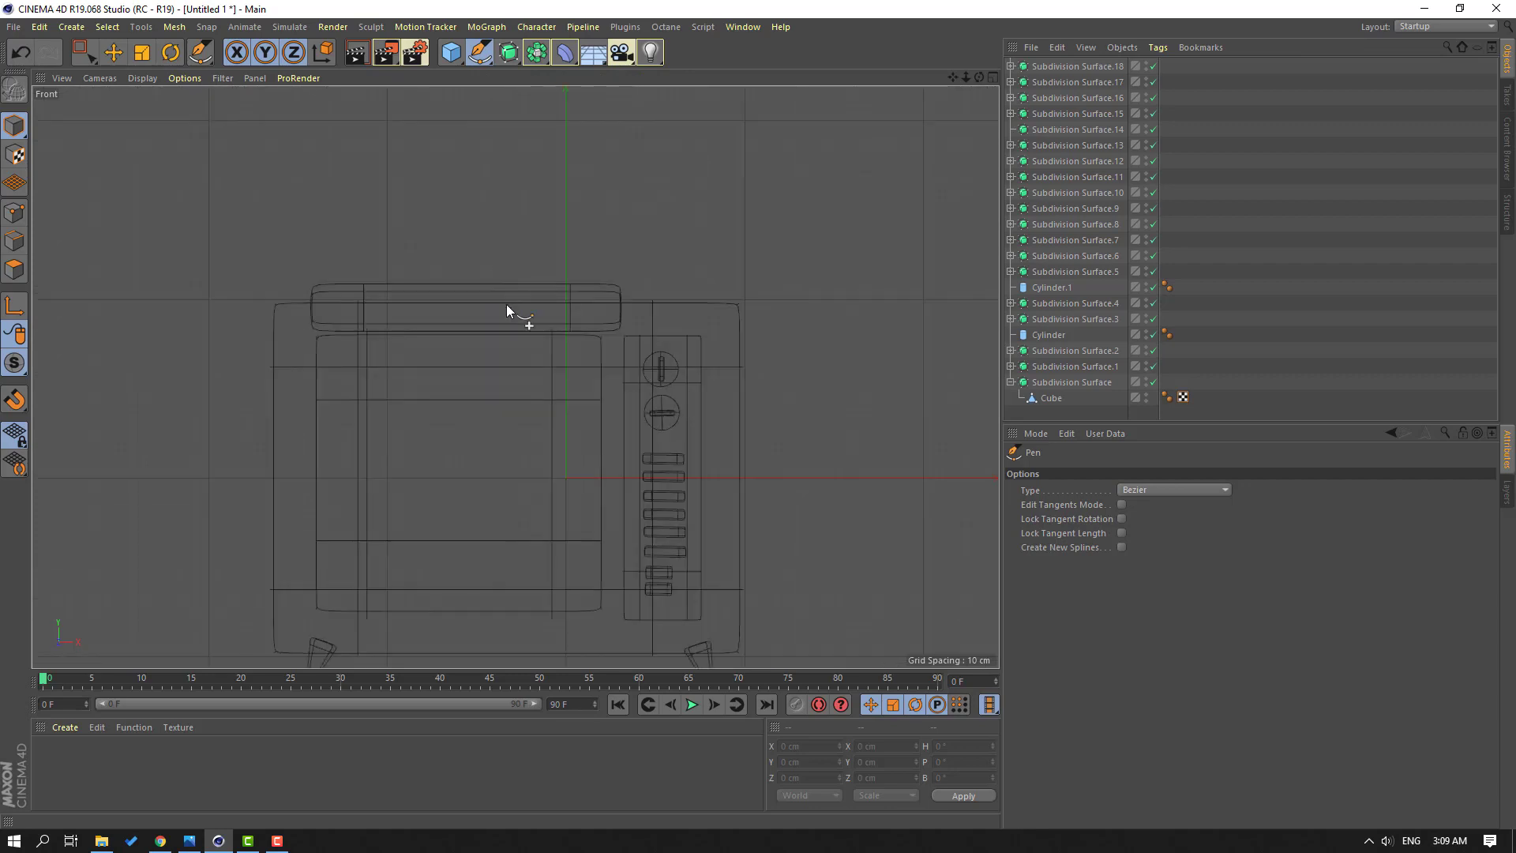
pyautogui.scroll(-2, 591, 299)
pyautogui.keyDown('alt'); pyautogui.moveTo(483, 255); pyautogui.dragTo(533, 347, button='middle'); pyautogui.keyUp('alt')
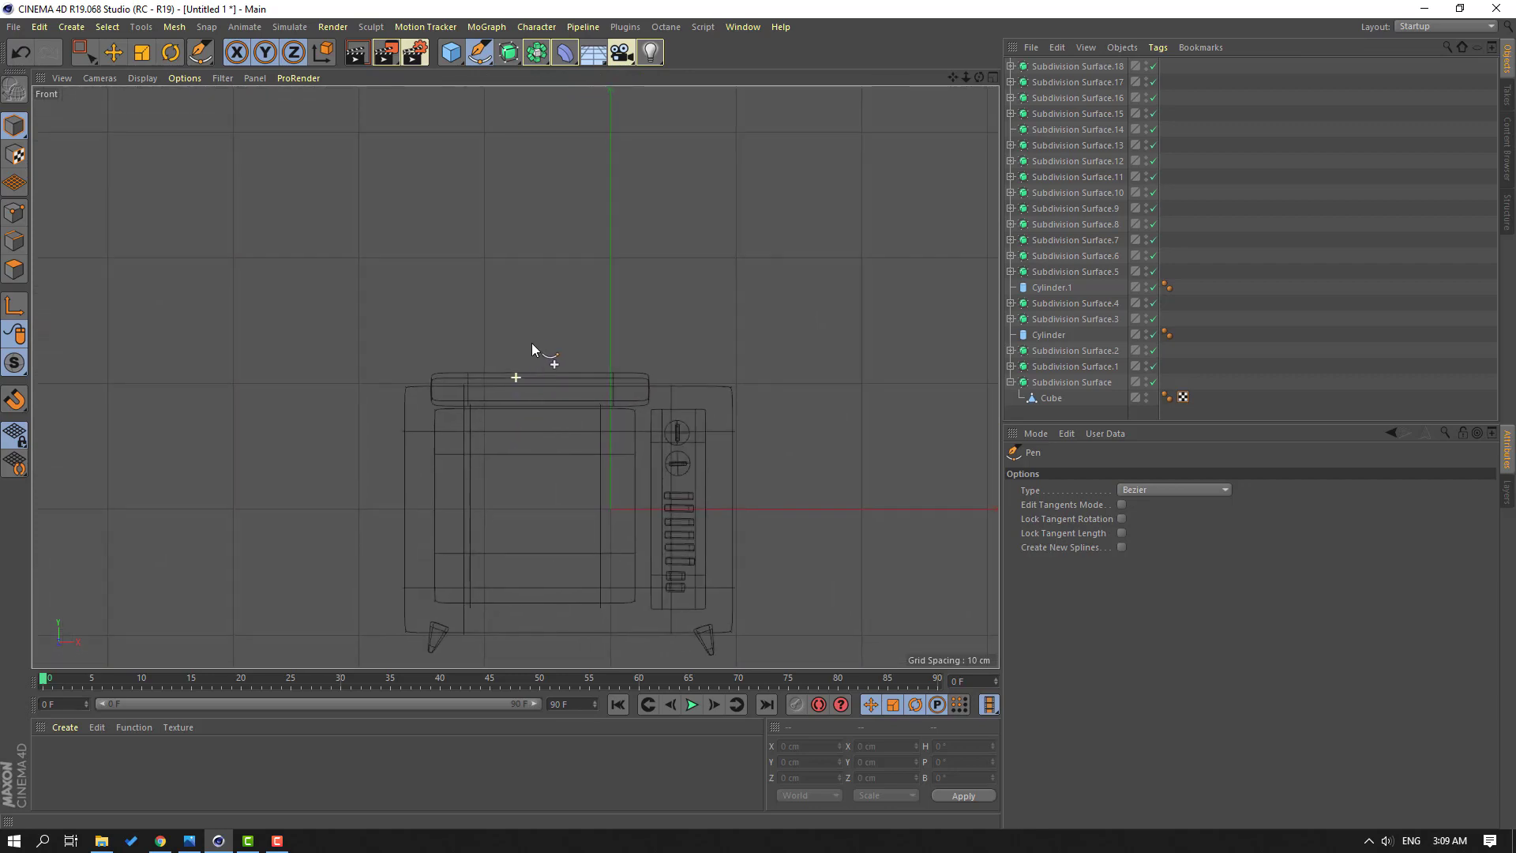
pyautogui.click(521, 388)
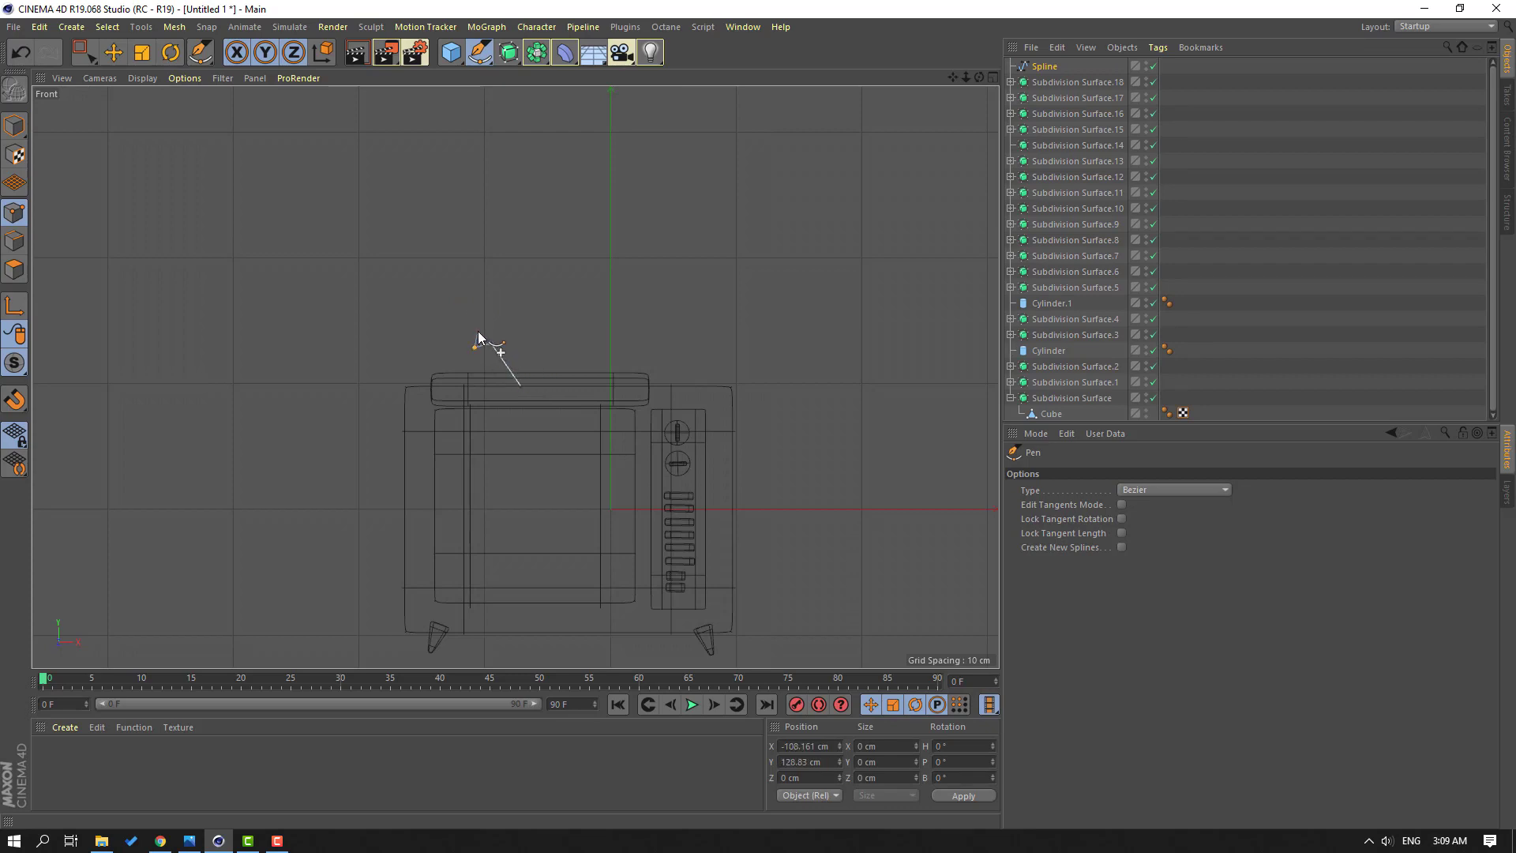
pyautogui.click(467, 313)
pyautogui.click(471, 301)
pyautogui.click(119, 59)
pyautogui.scroll(1, 497, 411)
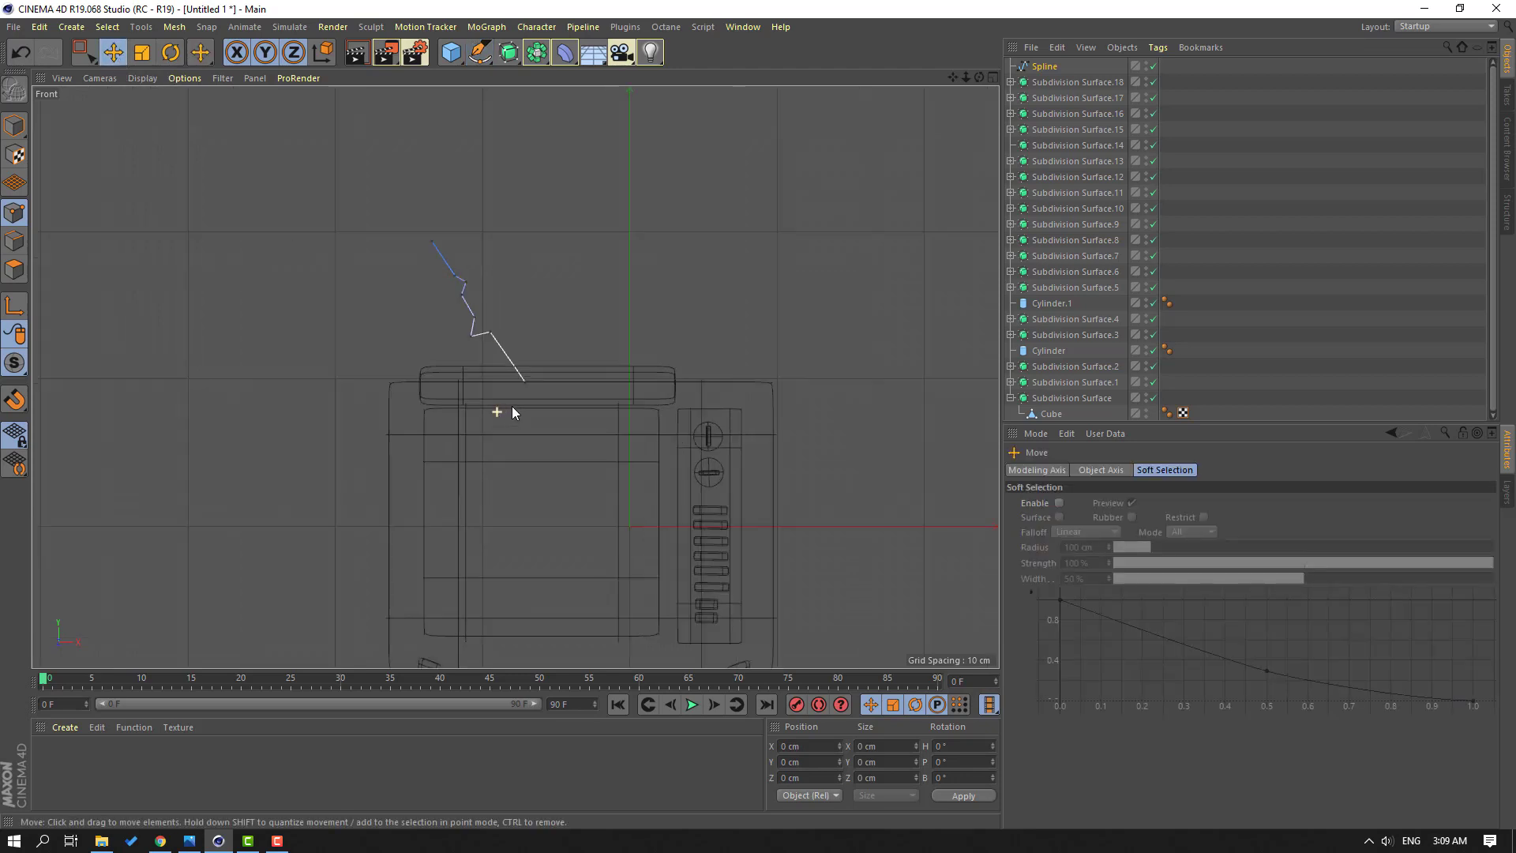
pyautogui.click(24, 128)
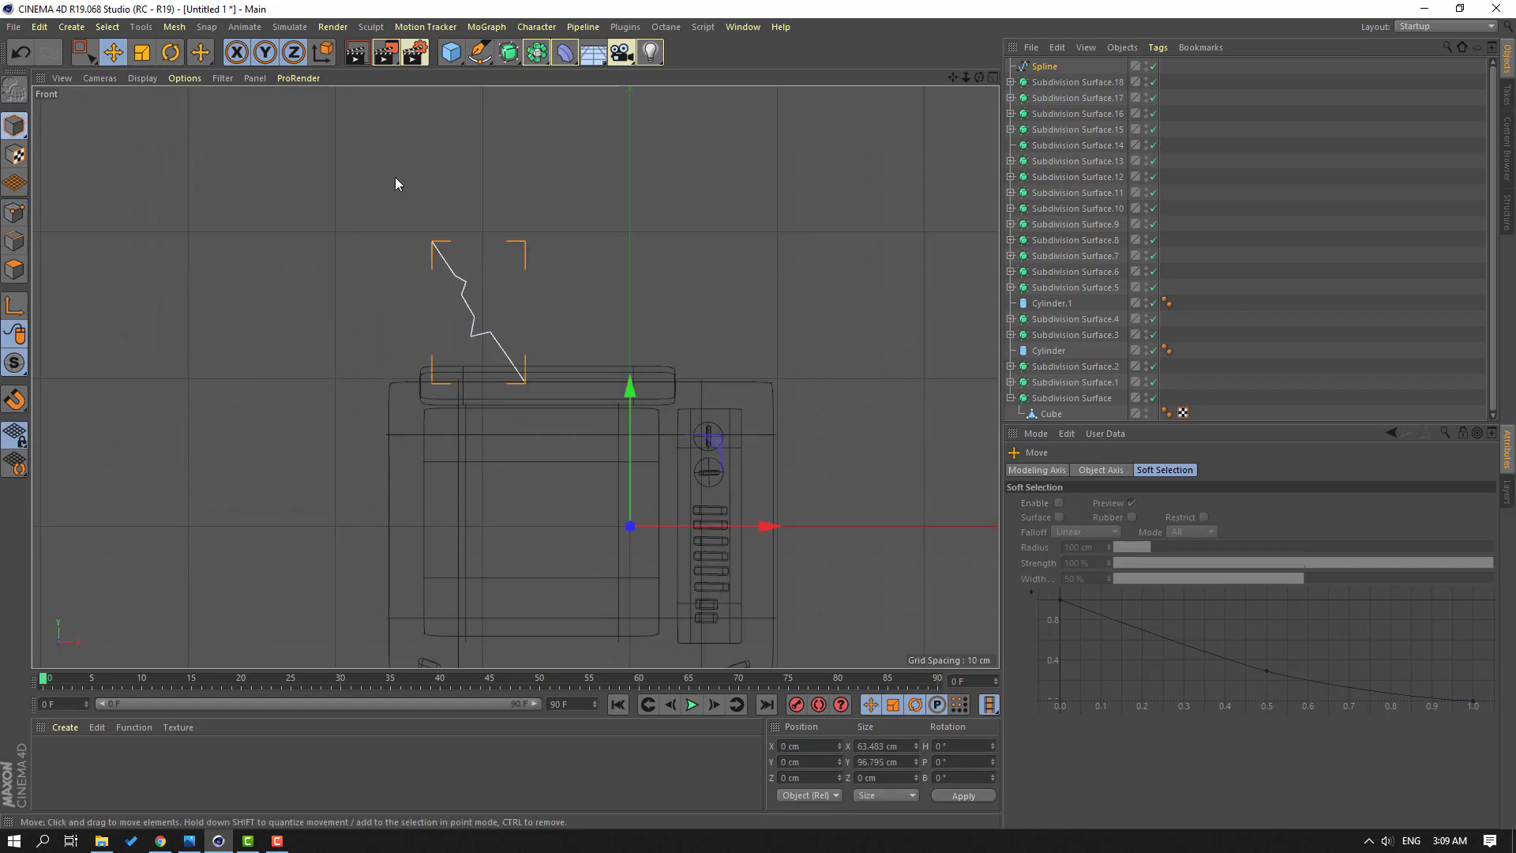
# Step: Add a straight second antenna segment to the spline with the Pen, rising from the top plate to about X 2.7 cm, Y 182.5 cm
pyautogui.click(485, 59)
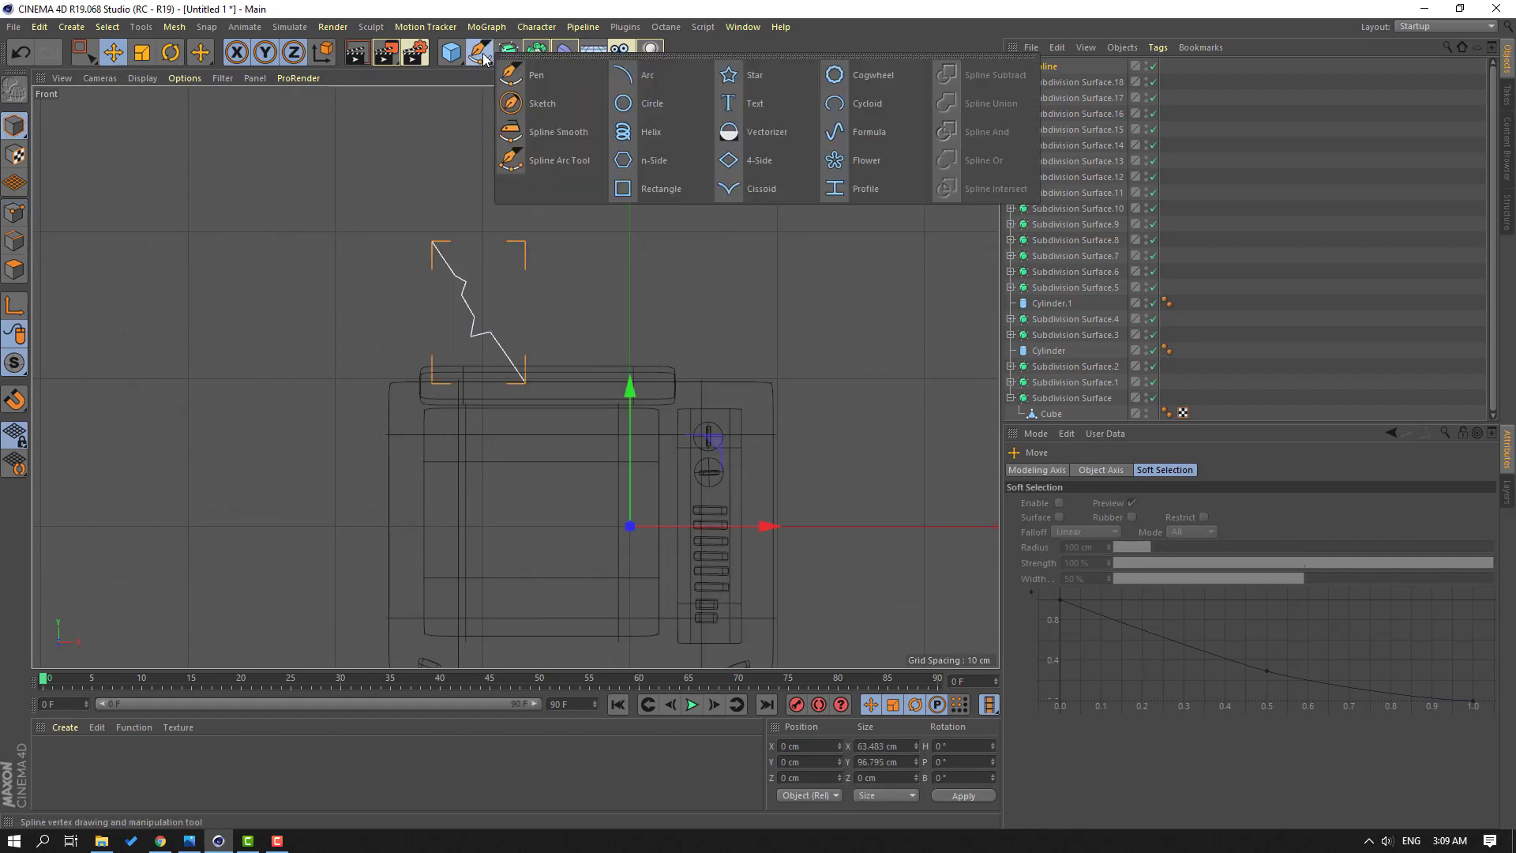
pyautogui.click(541, 70)
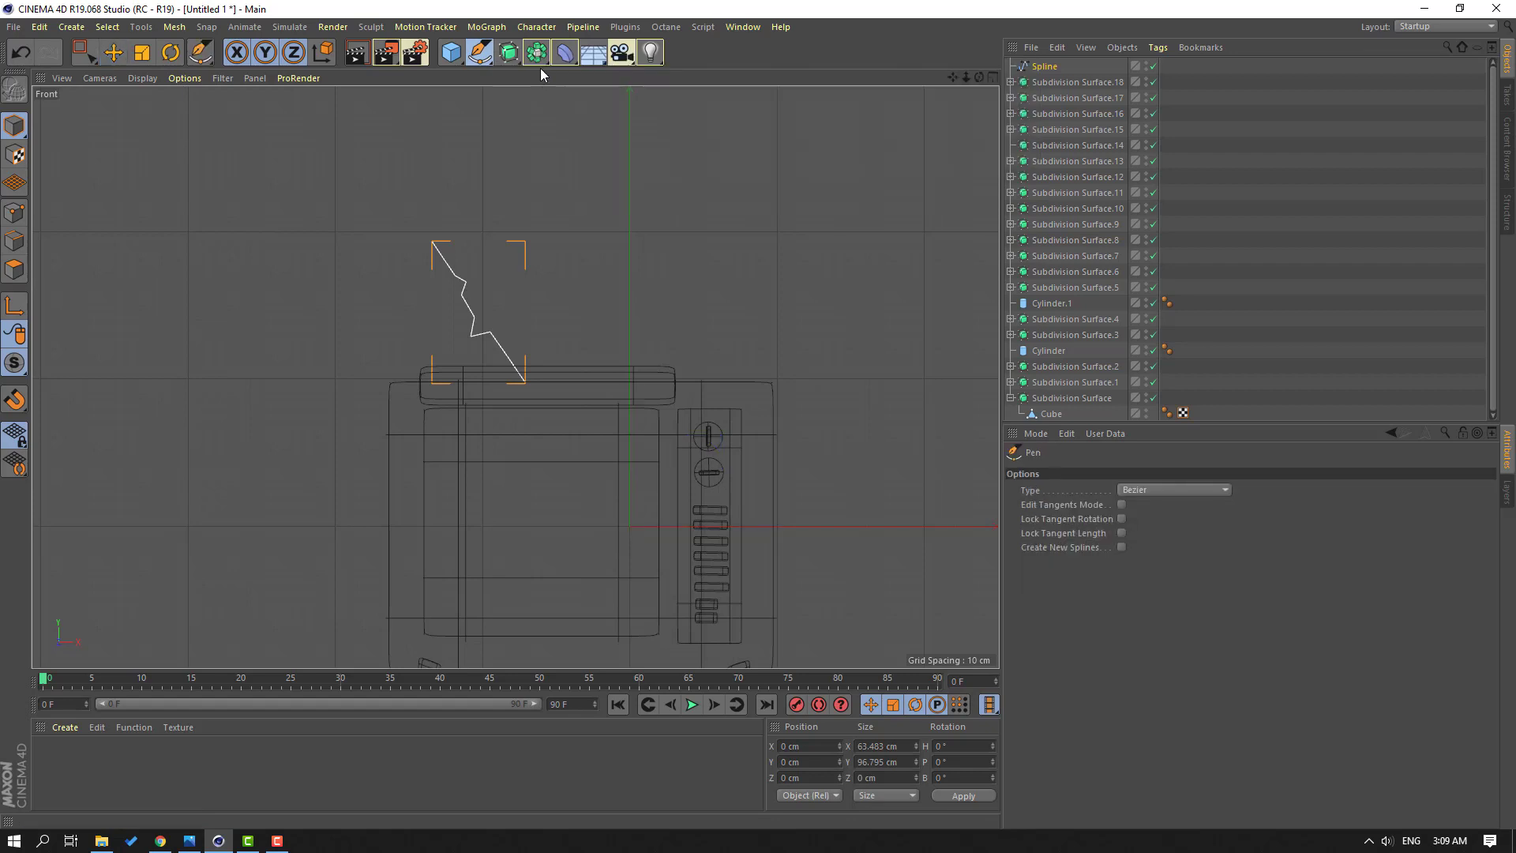
pyautogui.click(558, 383)
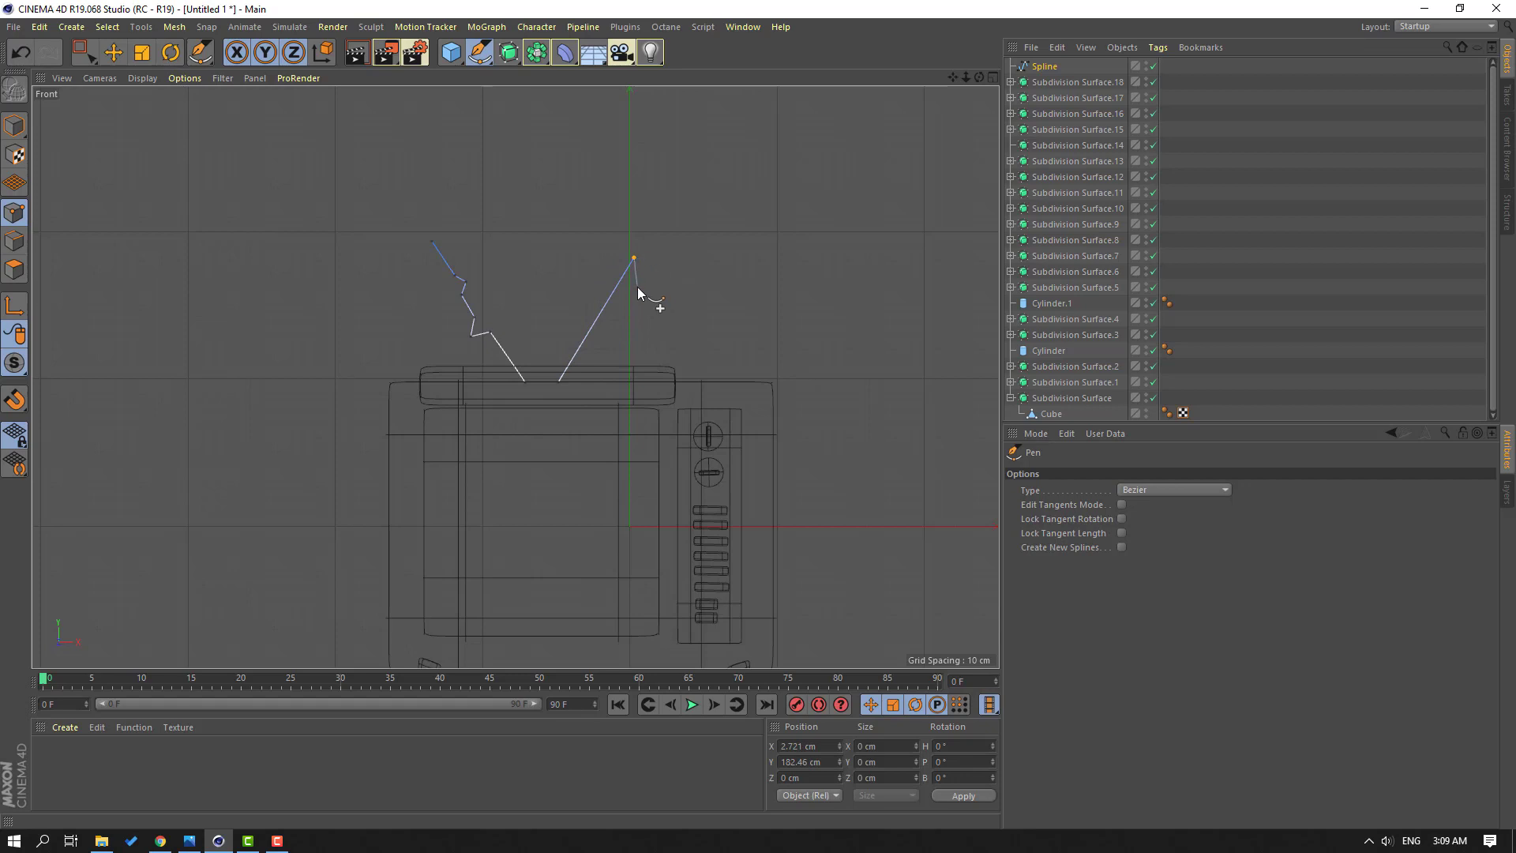
pyautogui.click(14, 129)
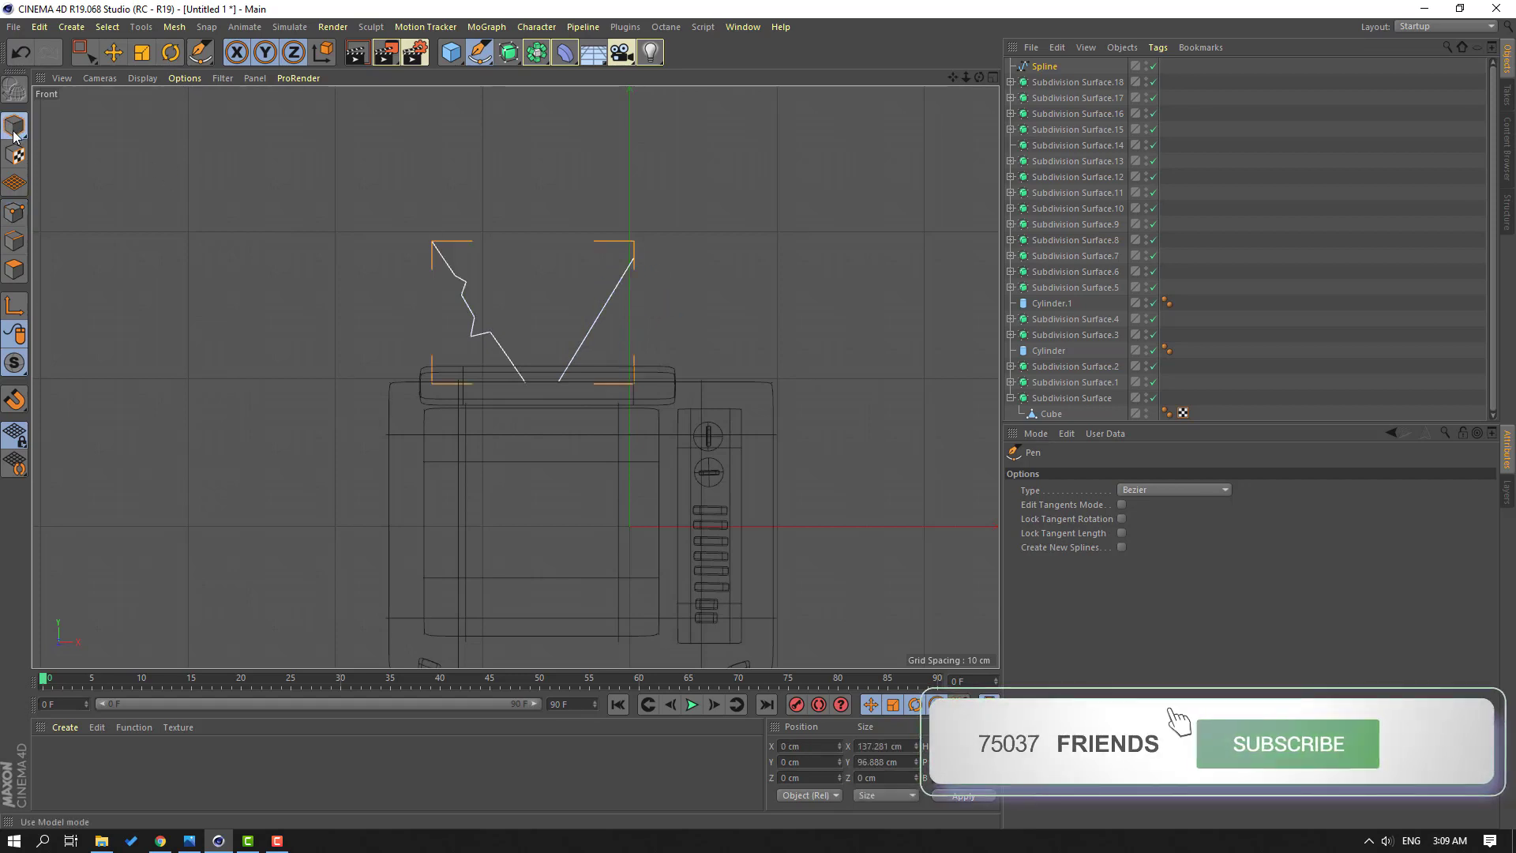
pyautogui.click(112, 52)
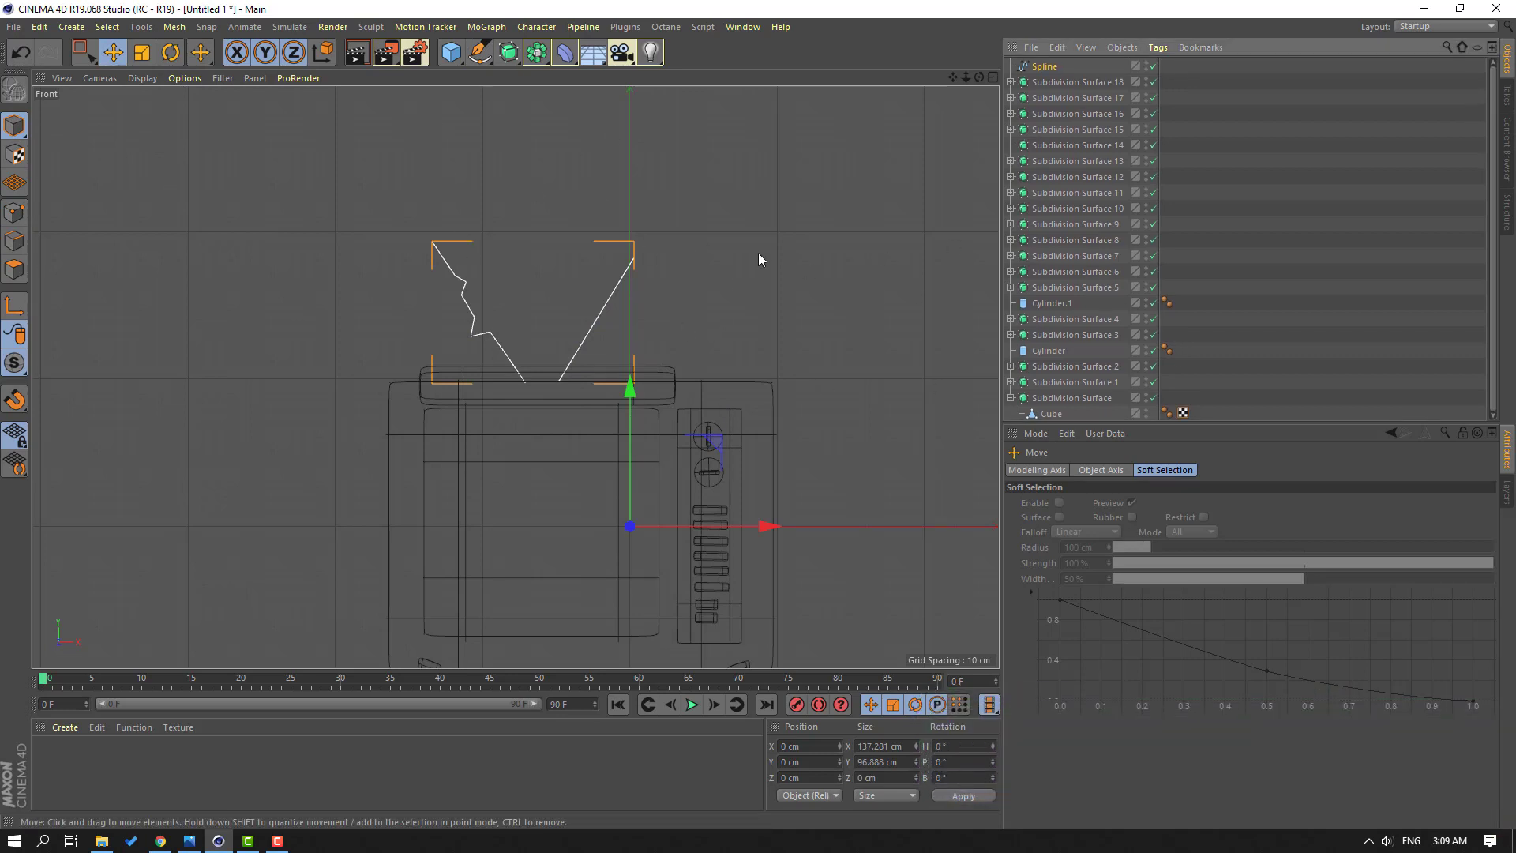
# Step: In the Perspective view, move the antenna spline to about X 22.6 cm, Z -24.4 cm over the top plate
pyautogui.click(993, 77)
pyautogui.middleClick(387, 197)
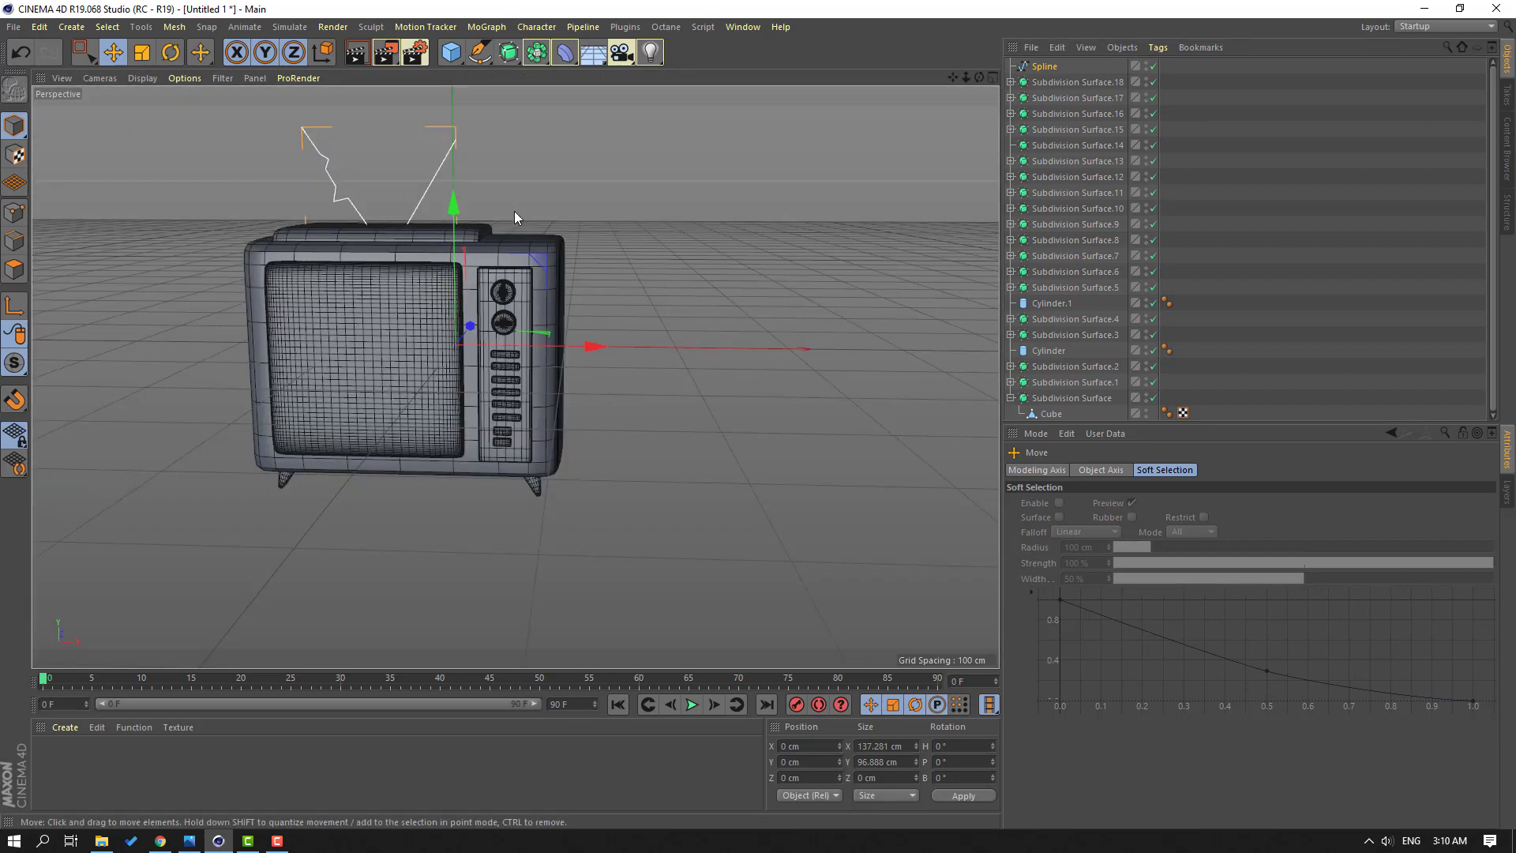
pyautogui.keyDown('alt'); pyautogui.moveTo(514, 211); pyautogui.dragTo(663, 353); pyautogui.keyUp('alt')
pyautogui.moveTo(579, 404); pyautogui.dragTo(591, 419)
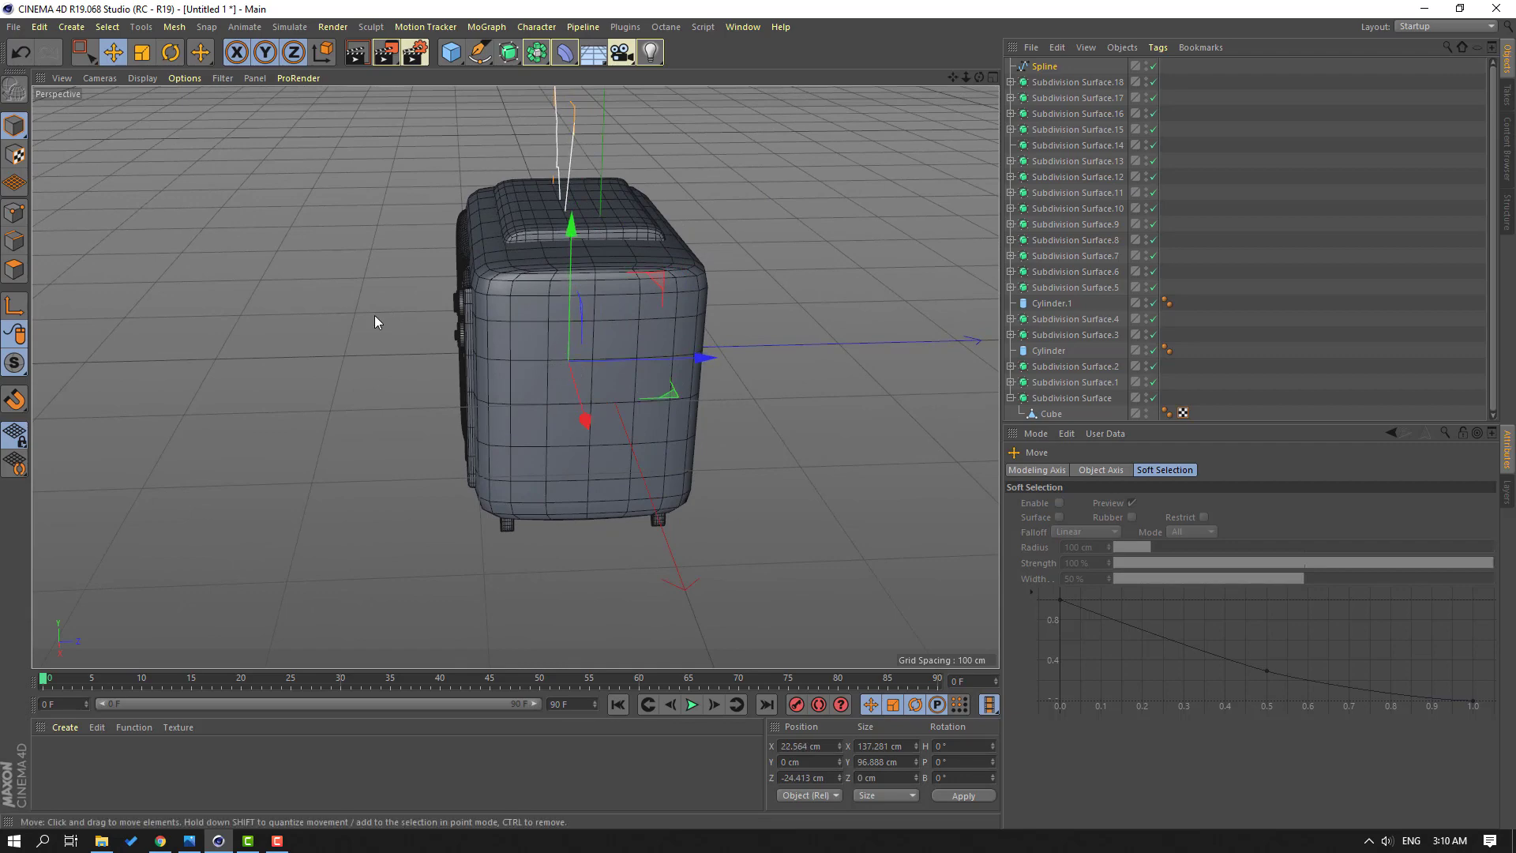
pyautogui.keyDown('alt'); pyautogui.moveTo(375, 315); pyautogui.dragTo(542, 286); pyautogui.keyUp('alt')
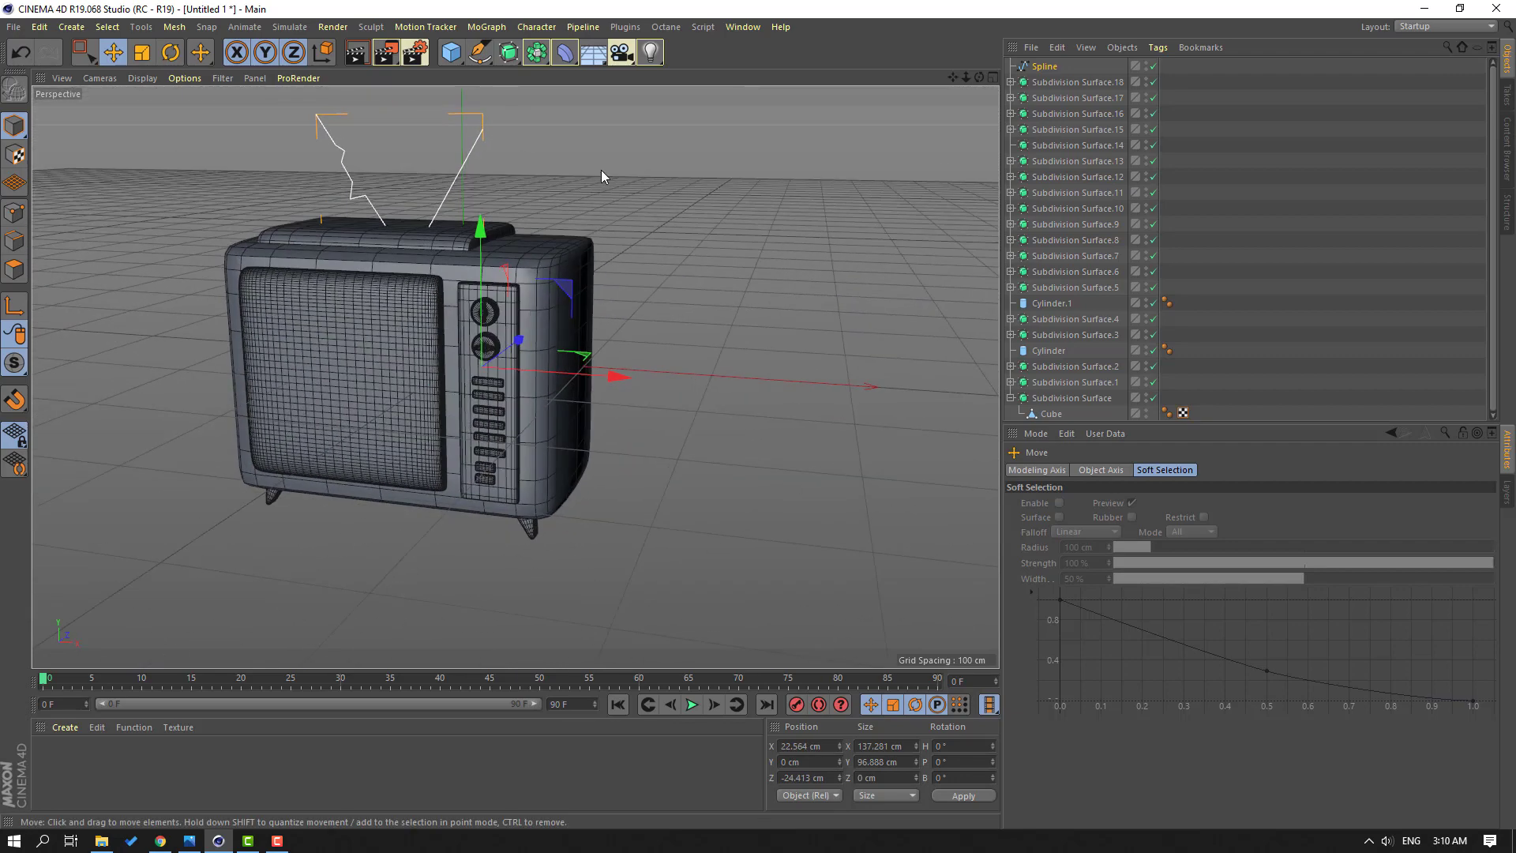
# Step: Create a Circle spline and a Sweep object, and nest the Circle and the antenna Spline under the Sweep
pyautogui.click(478, 68)
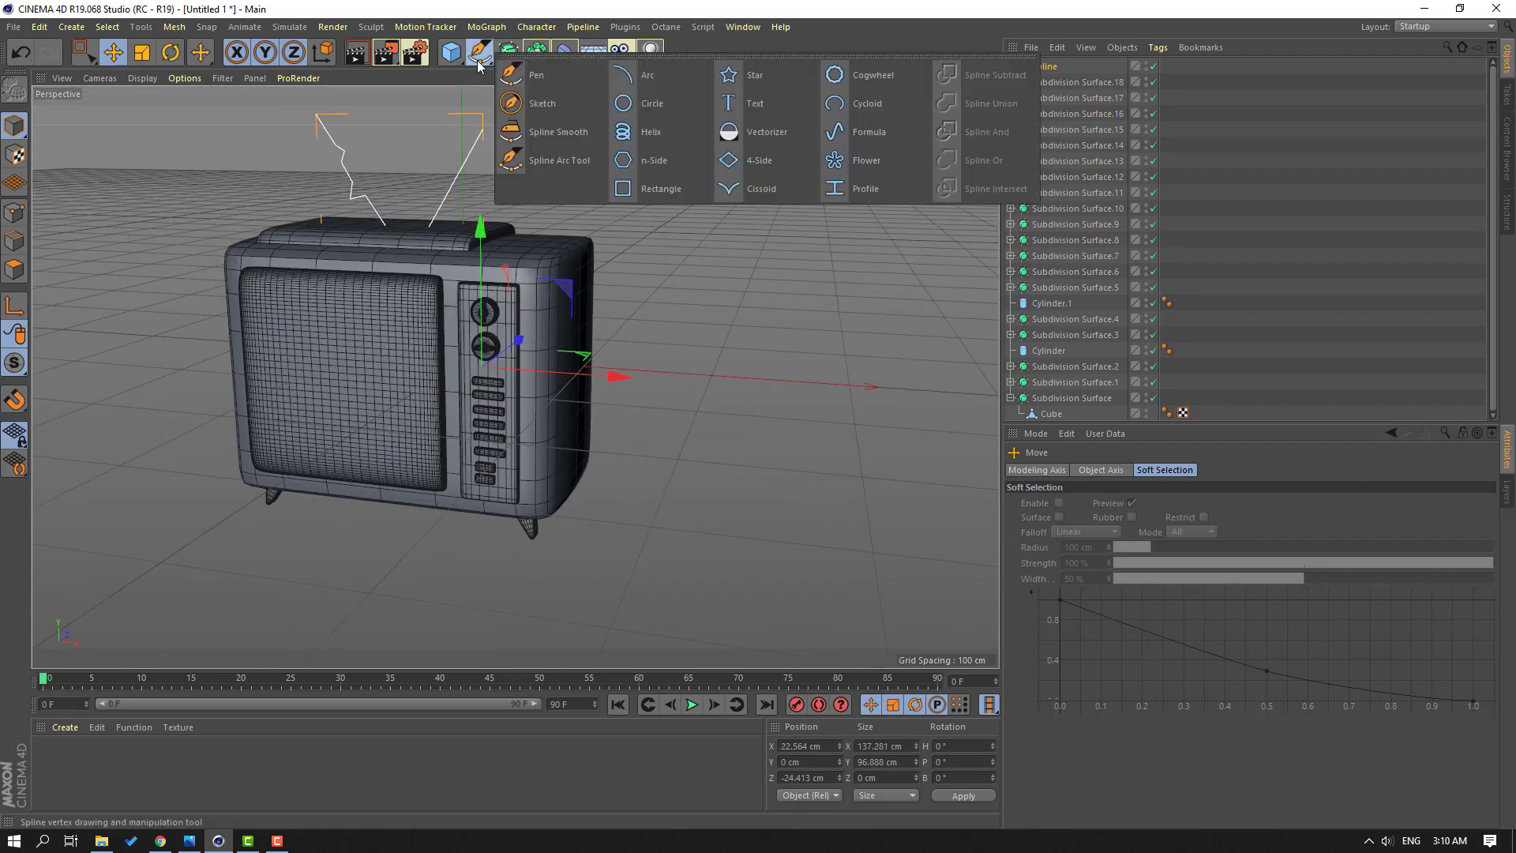
pyautogui.click(647, 111)
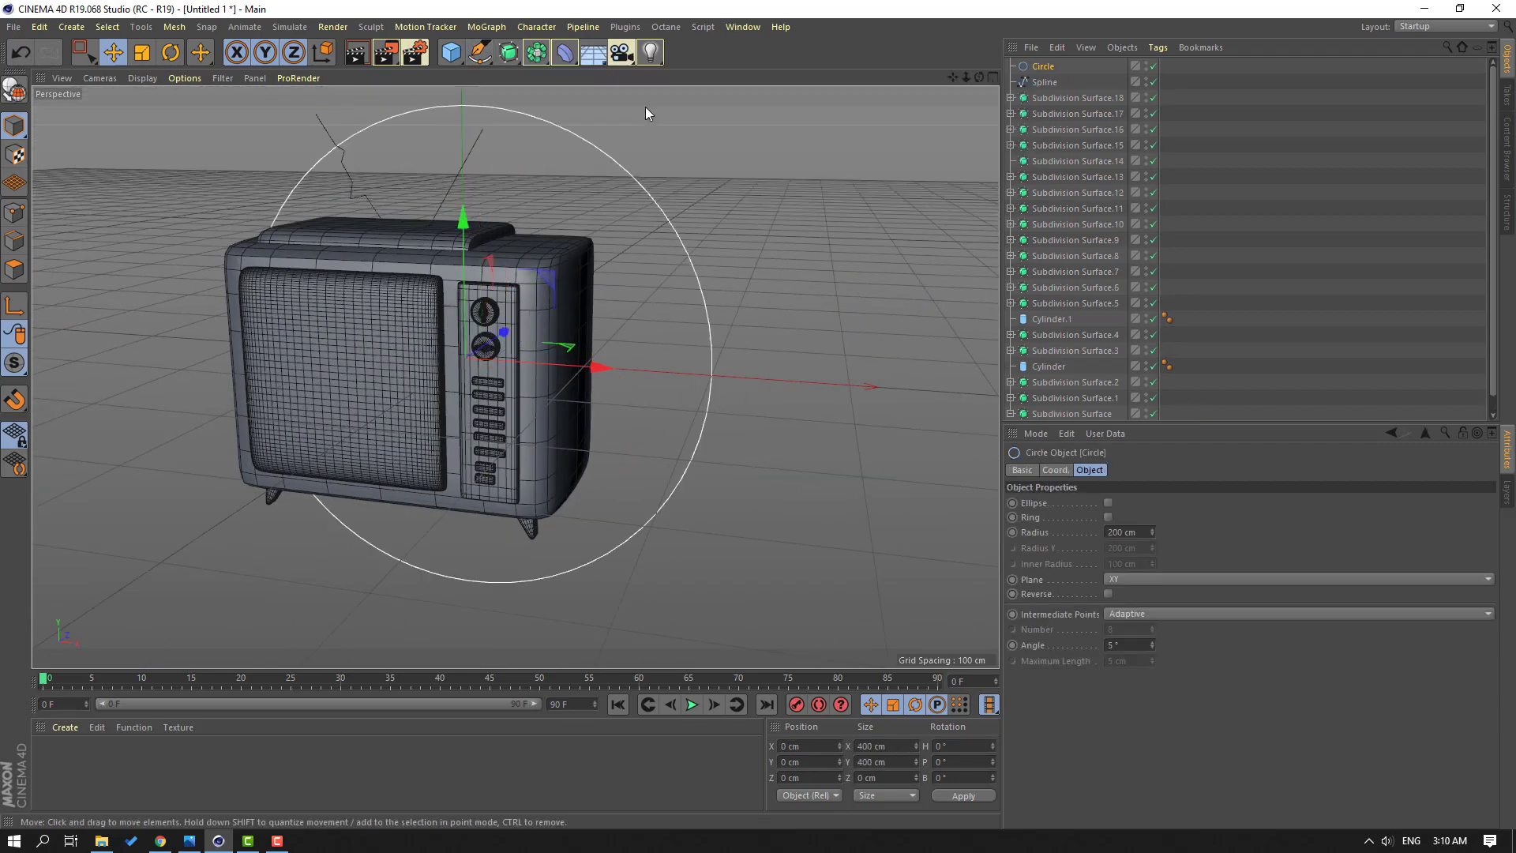
pyautogui.click(510, 56)
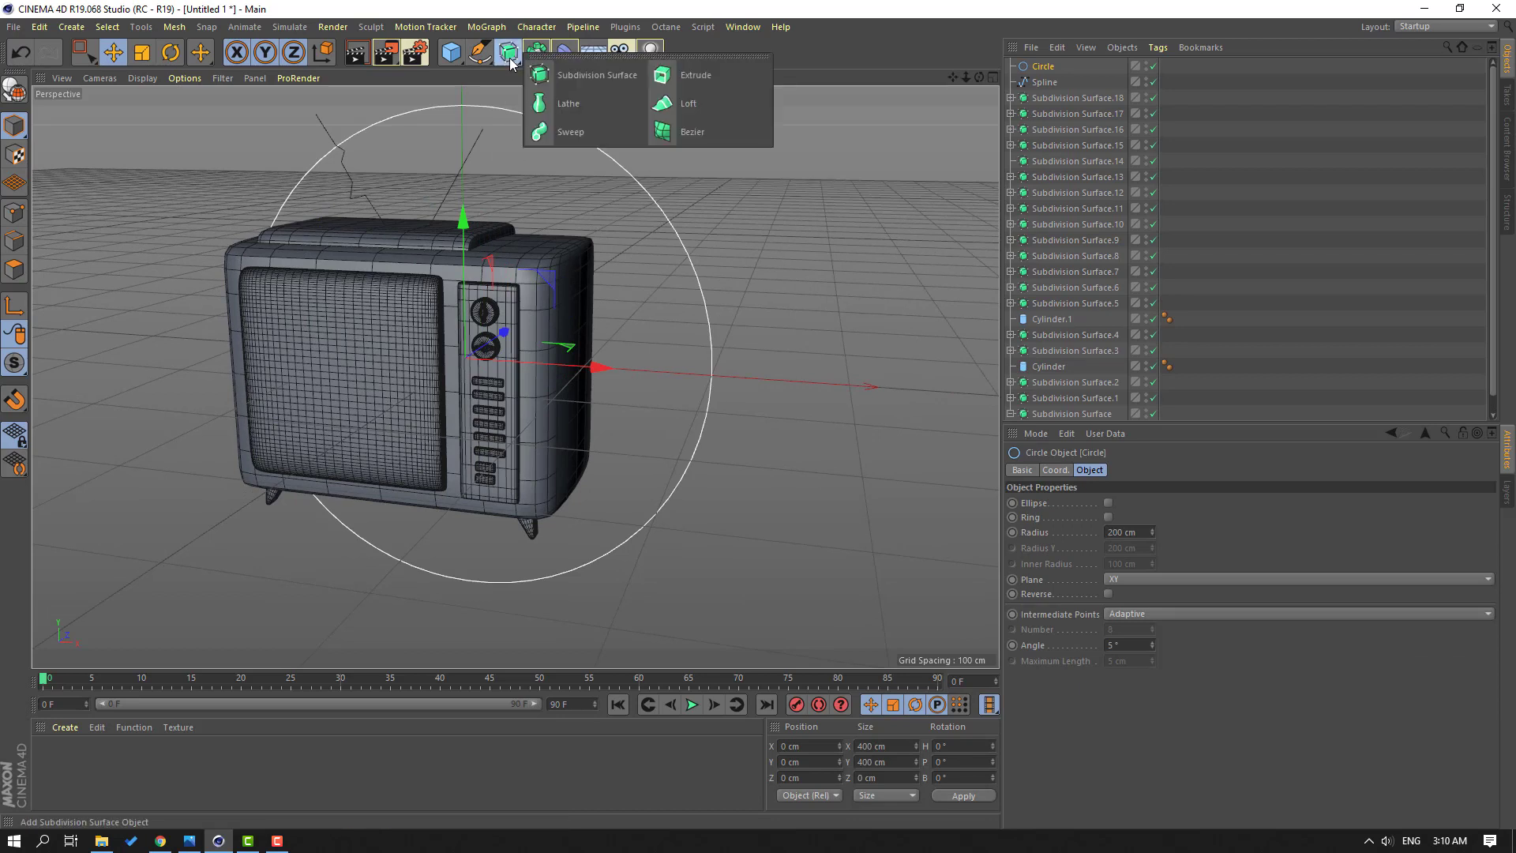
pyautogui.click(573, 133)
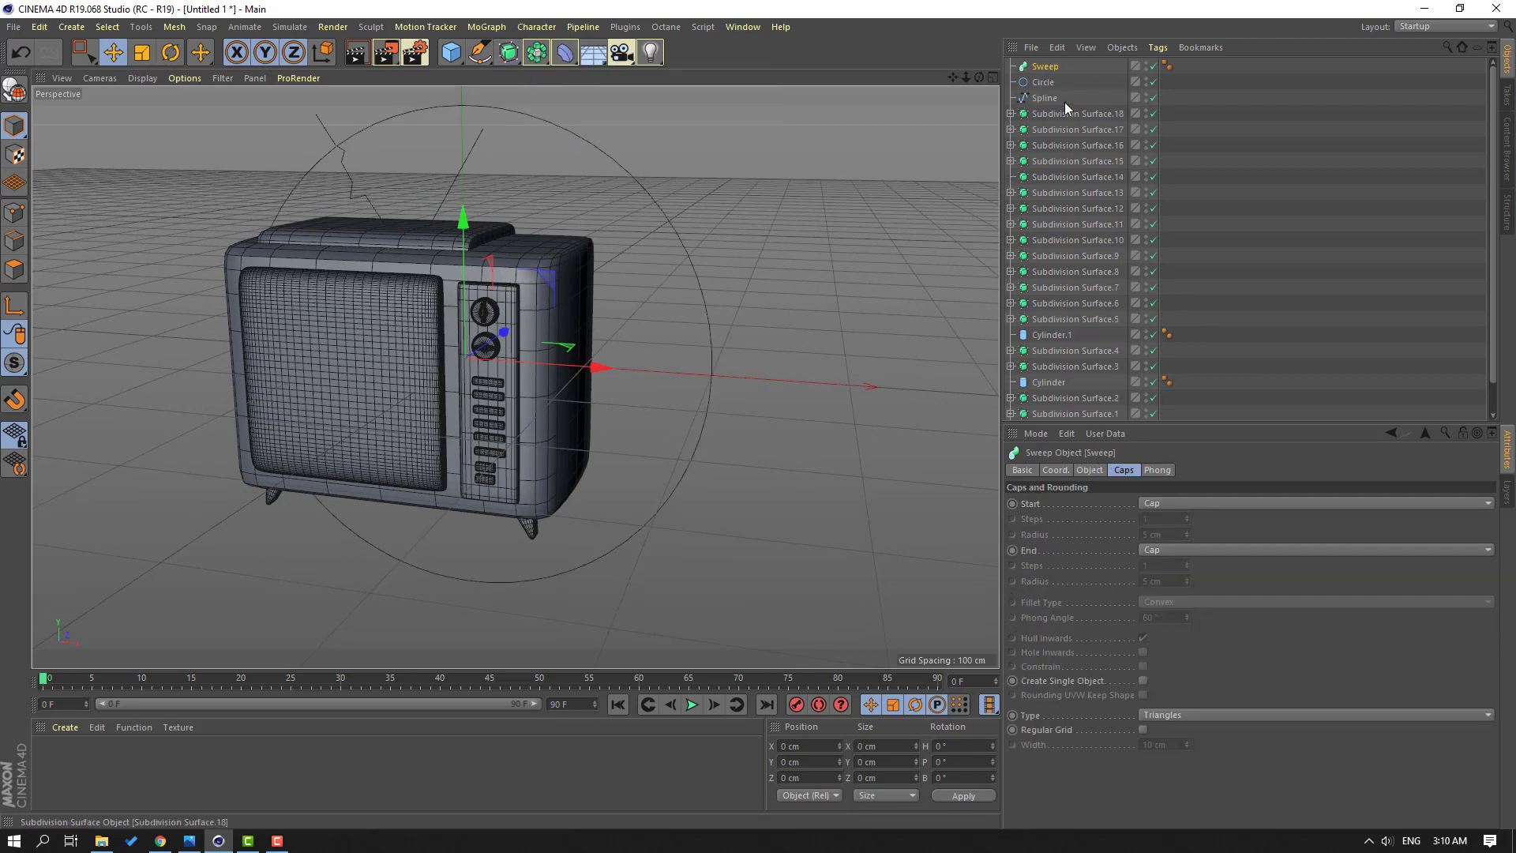
pyautogui.click(1045, 102)
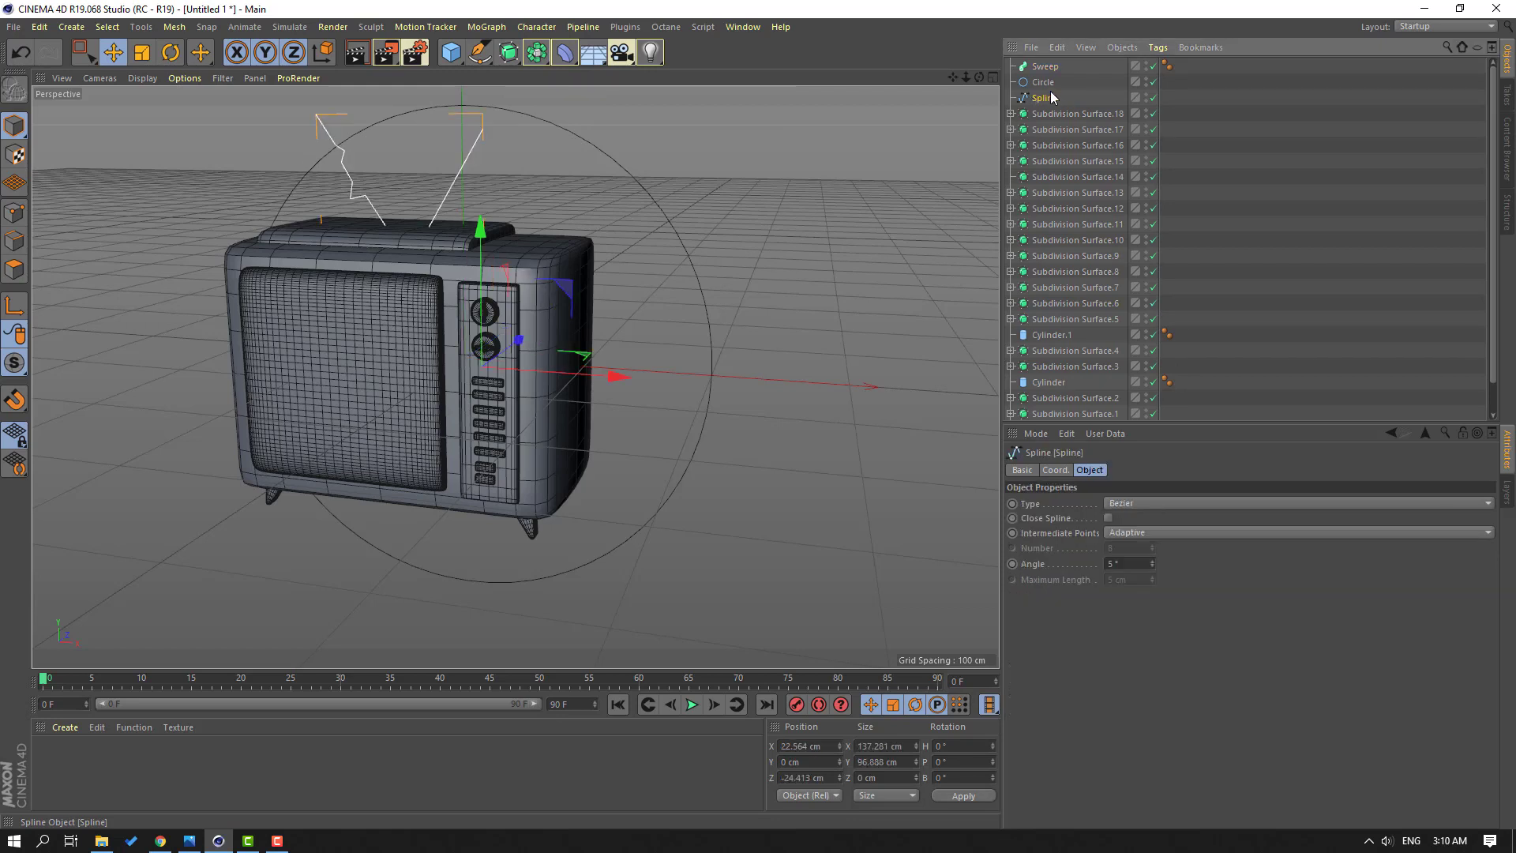
pyautogui.keyDown('ctrl'); pyautogui.click(1043, 84); pyautogui.keyUp('ctrl')
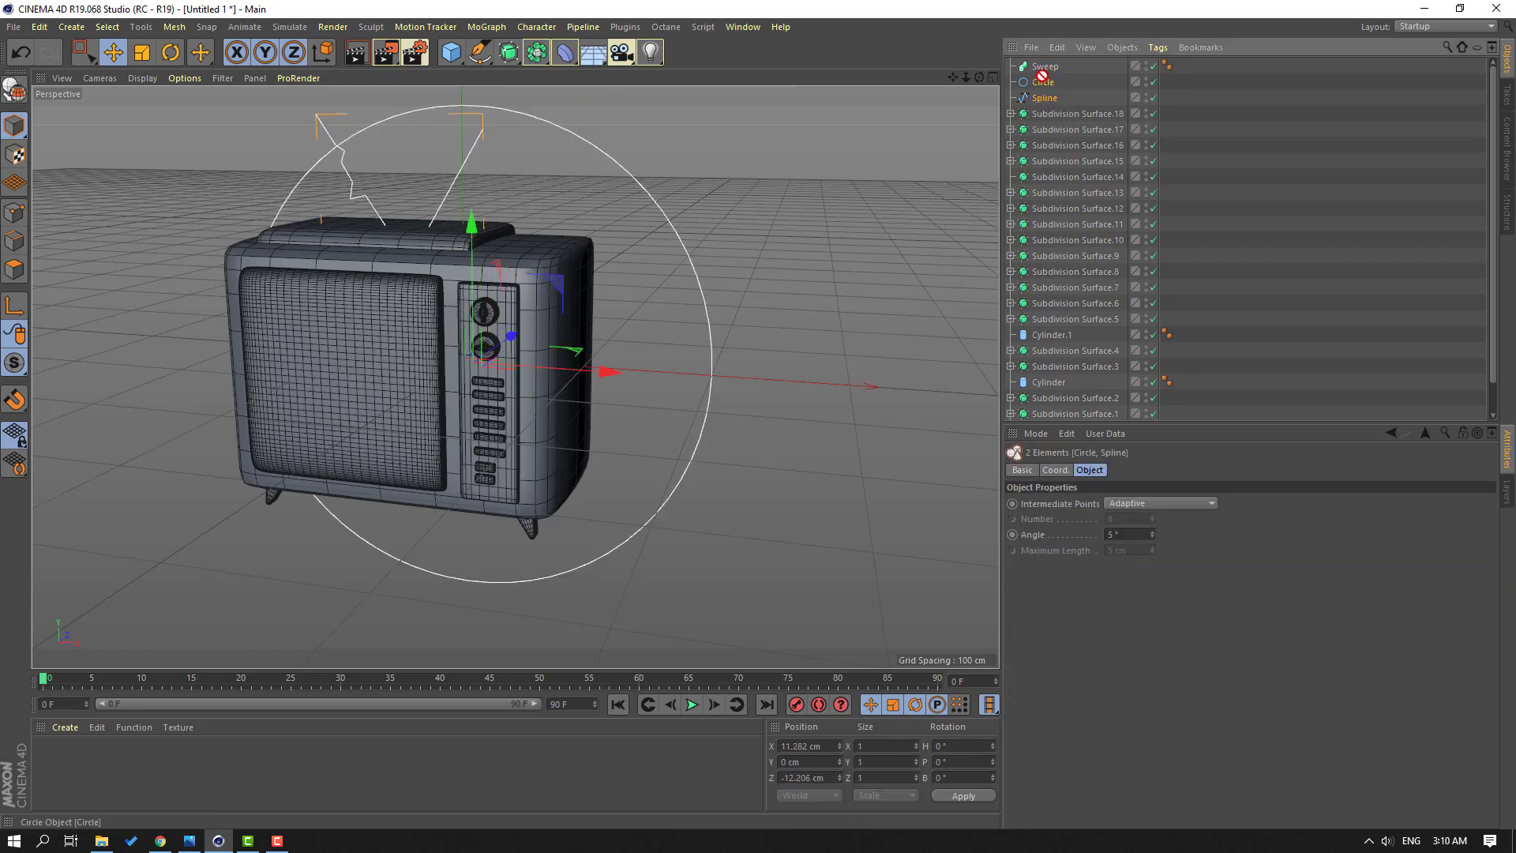
pyautogui.moveTo(1048, 71); pyautogui.dragTo(1048, 72)
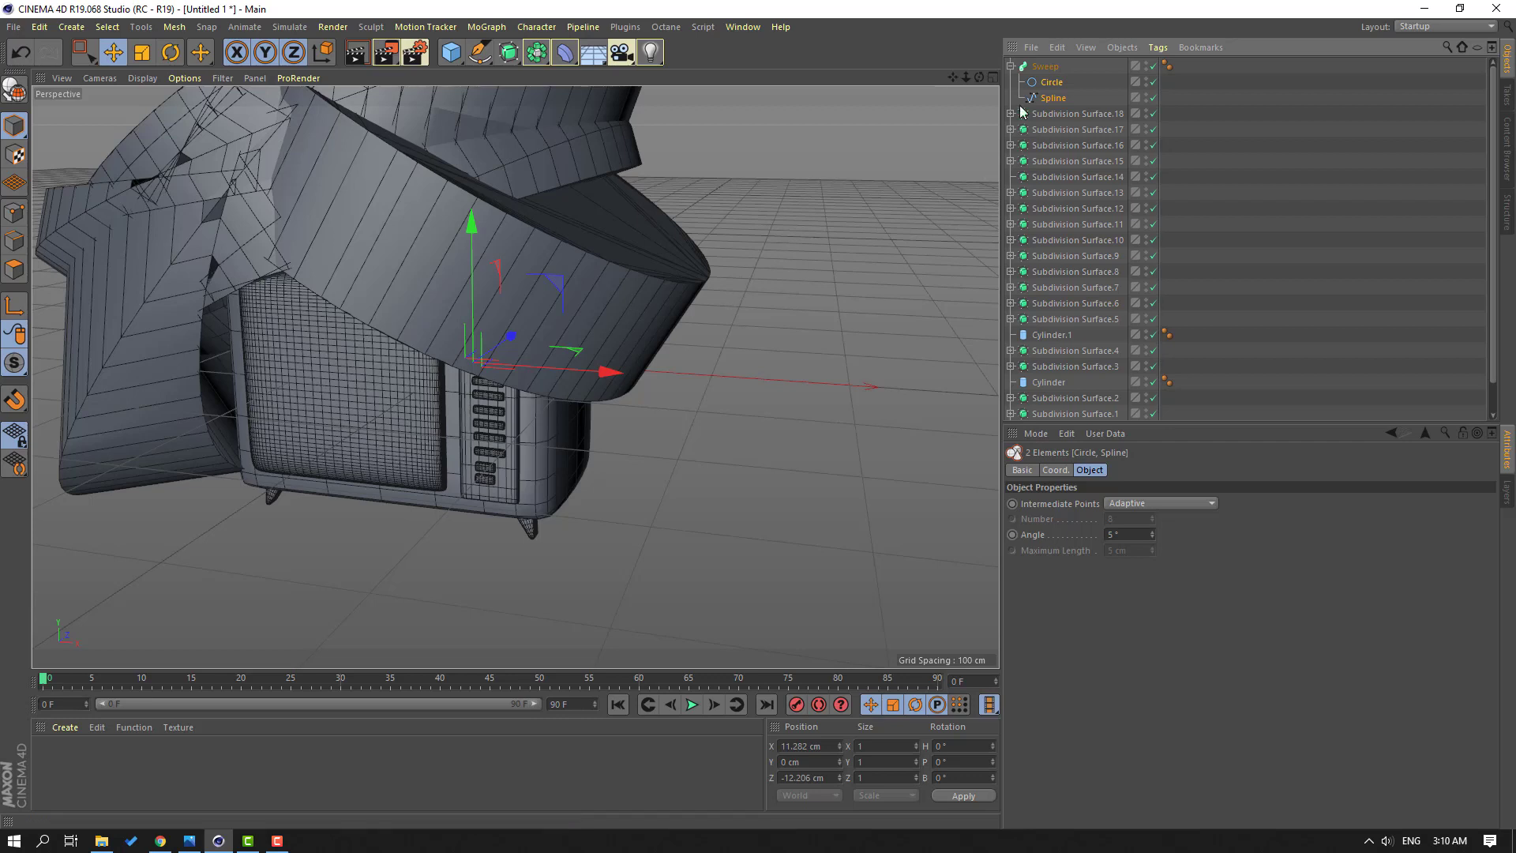
# Step: Reduce the sweep's circle radius to 4 cm and display the viewport in Gouraud Shading without lines
pyautogui.click(1047, 83)
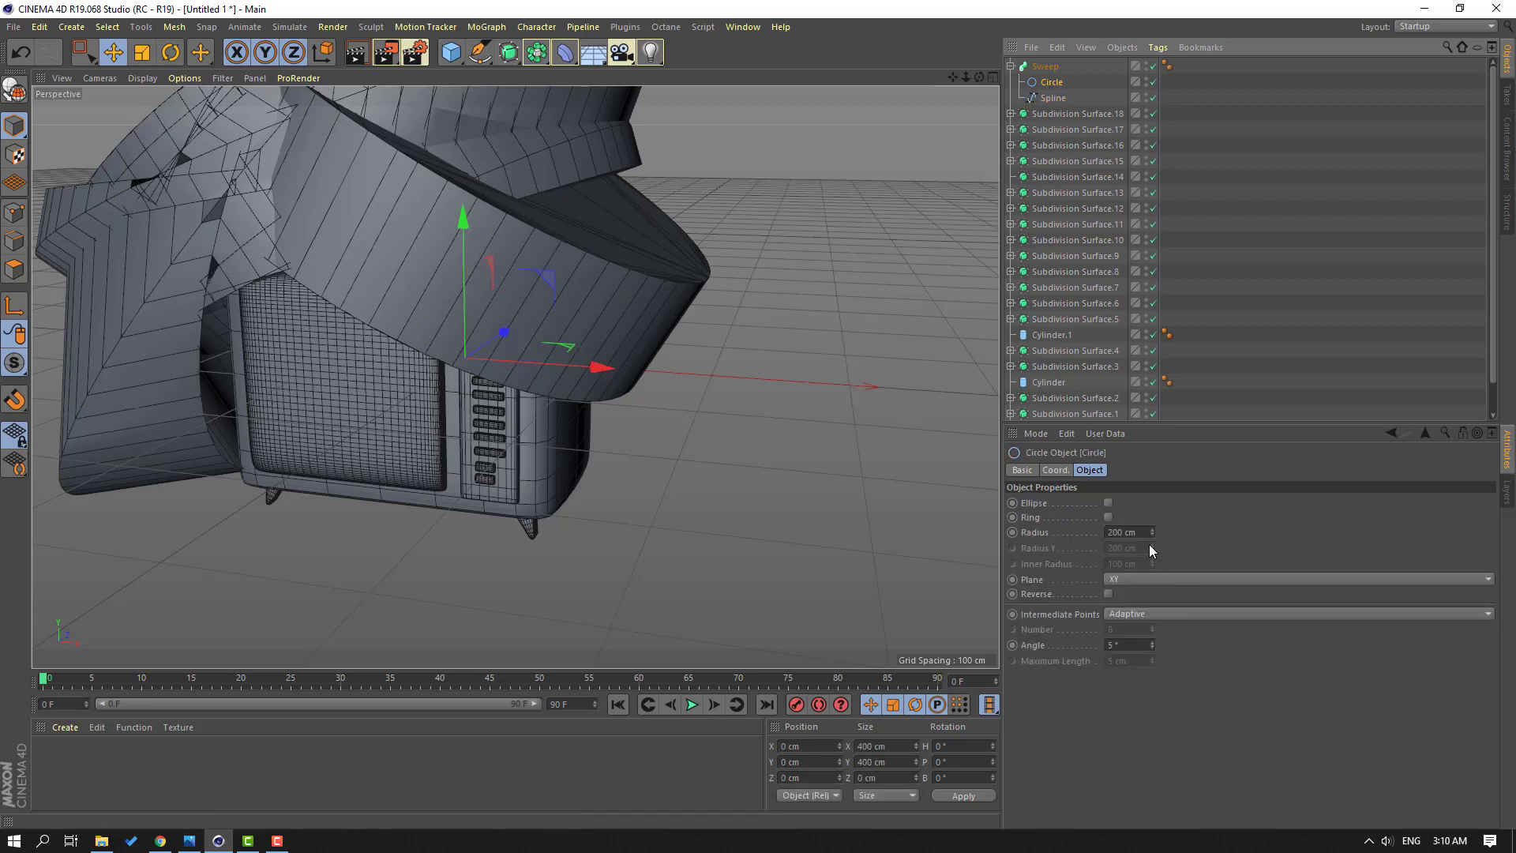
pyautogui.moveTo(1151, 535); pyautogui.dragTo(1151, 627)
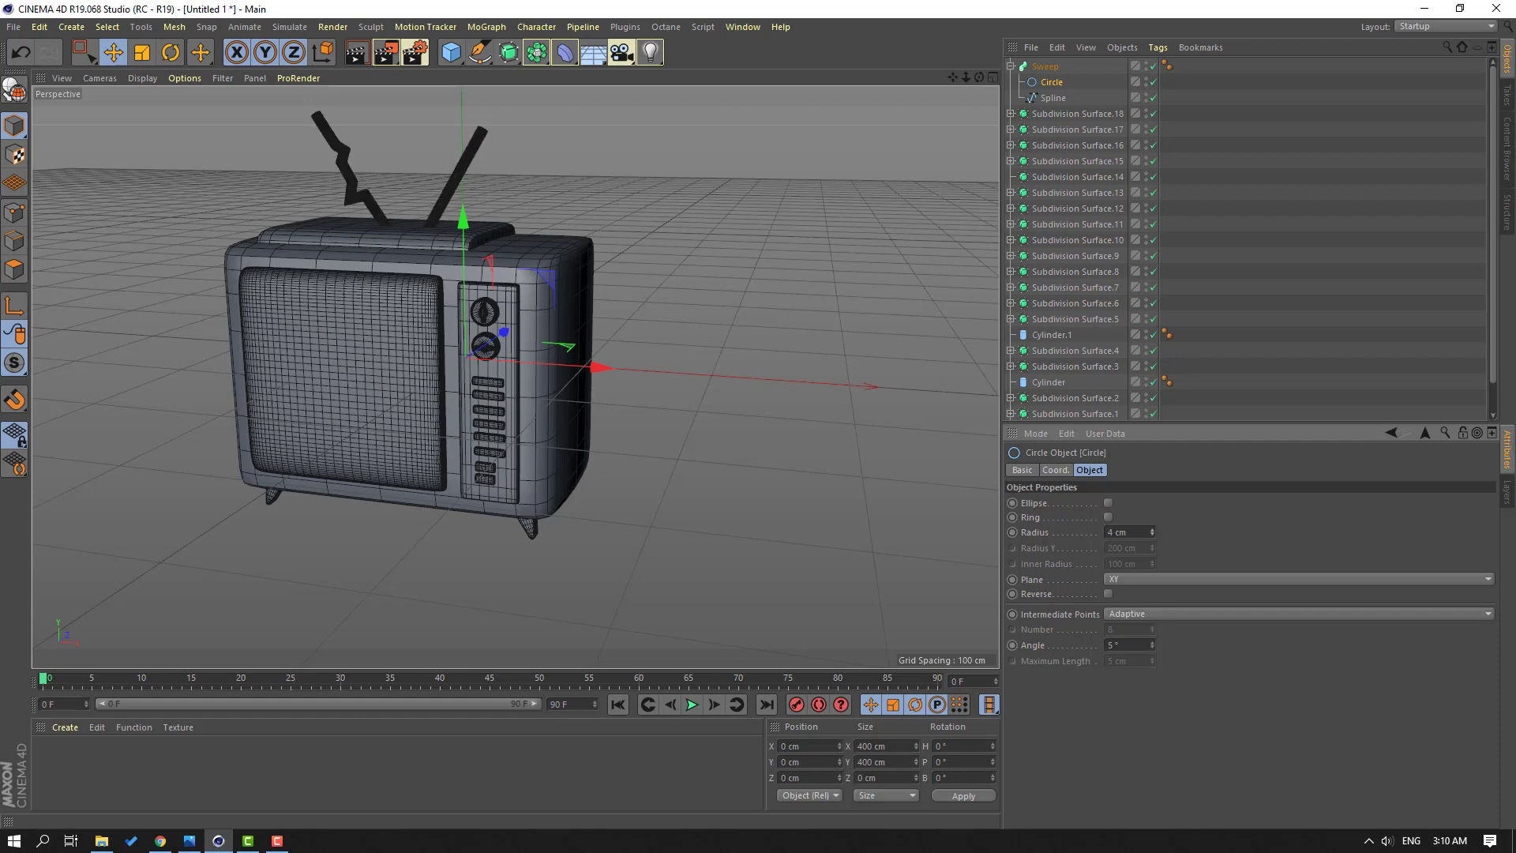
pyautogui.keyDown('alt'); pyautogui.moveTo(332, 225); pyautogui.dragTo(392, 216); pyautogui.keyUp('alt')
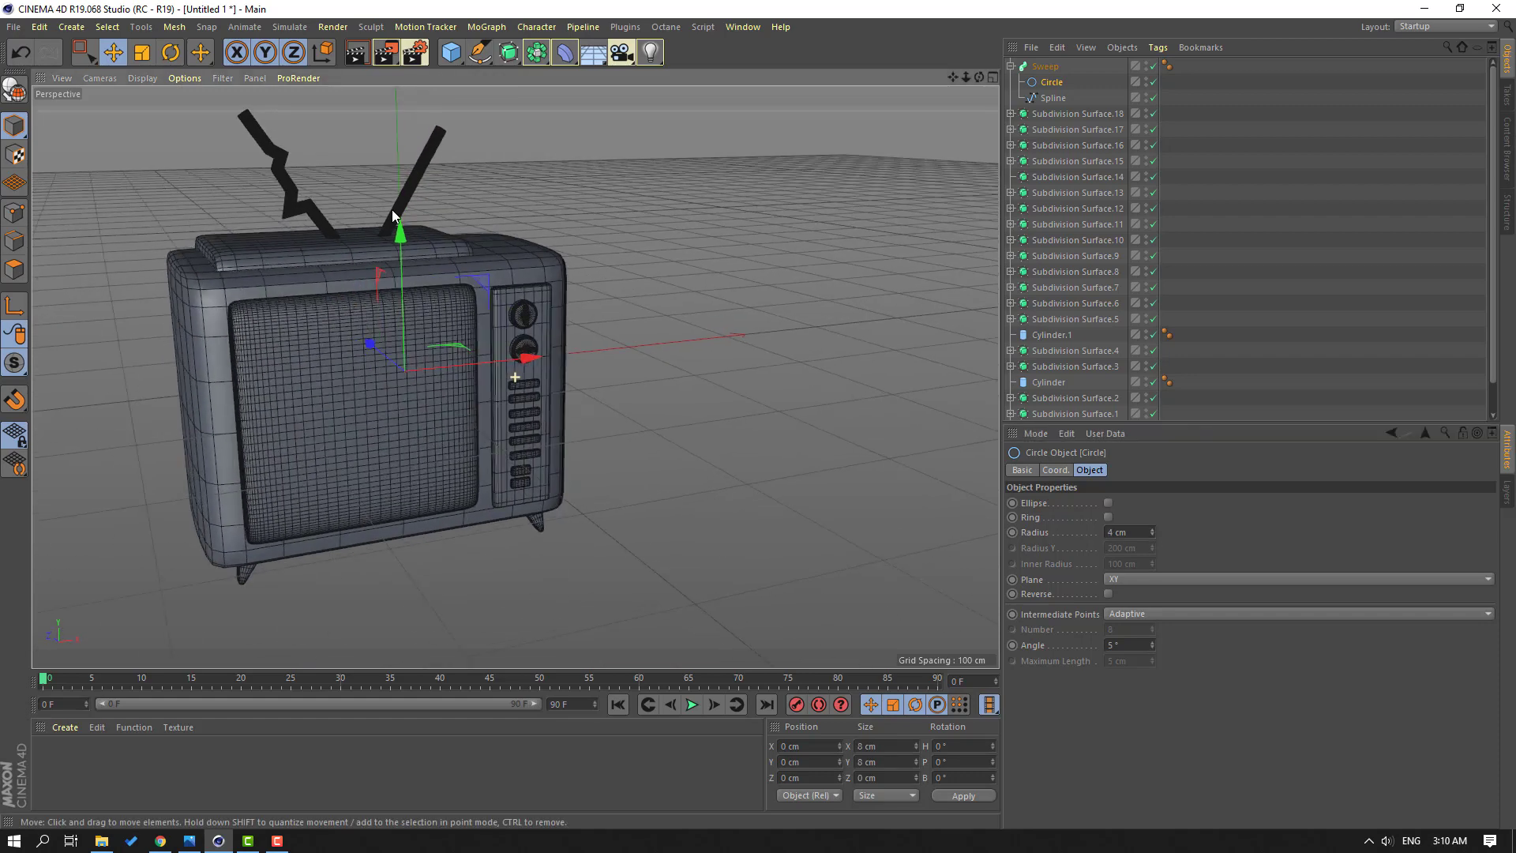
pyautogui.click(141, 78)
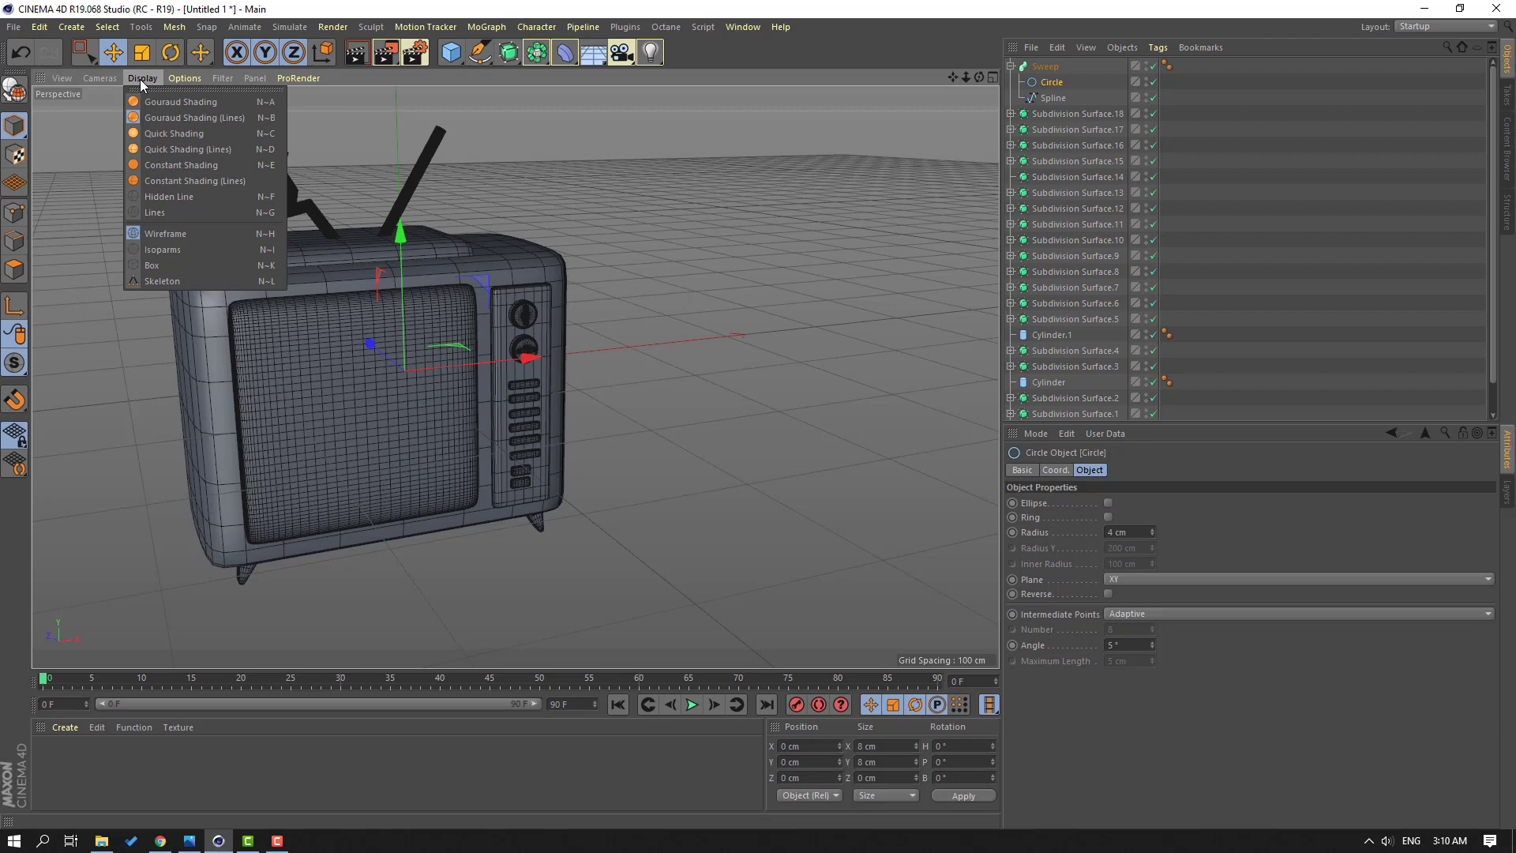
pyautogui.click(207, 105)
# Step: Try a 2 cm radius for the circle profile, and settle on 3 cm for the antenna thickness
pyautogui.keyDown('alt'); pyautogui.moveTo(482, 227); pyautogui.dragTo(578, 305, button='middle'); pyautogui.keyUp('alt')
pyautogui.scroll(2, 578, 305)
pyautogui.keyDown('alt'); pyautogui.moveTo(430, 267); pyautogui.dragTo(334, 273); pyautogui.keyUp('alt')
pyautogui.click(1152, 535)
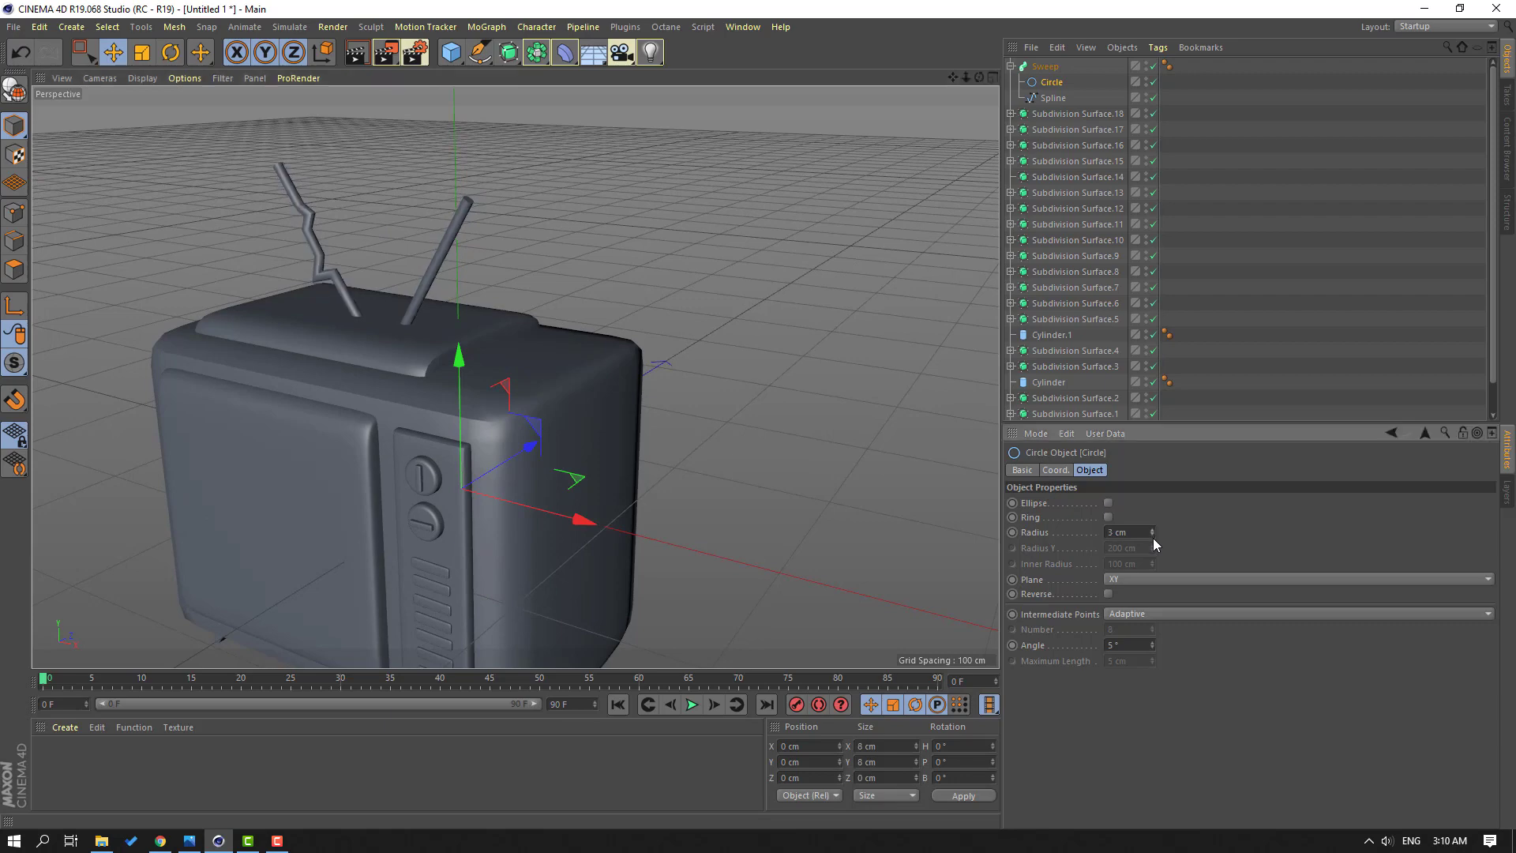
pyautogui.click(1152, 536)
pyautogui.keyDown('alt'); pyautogui.moveTo(546, 377); pyautogui.dragTo(467, 414); pyautogui.keyUp('alt')
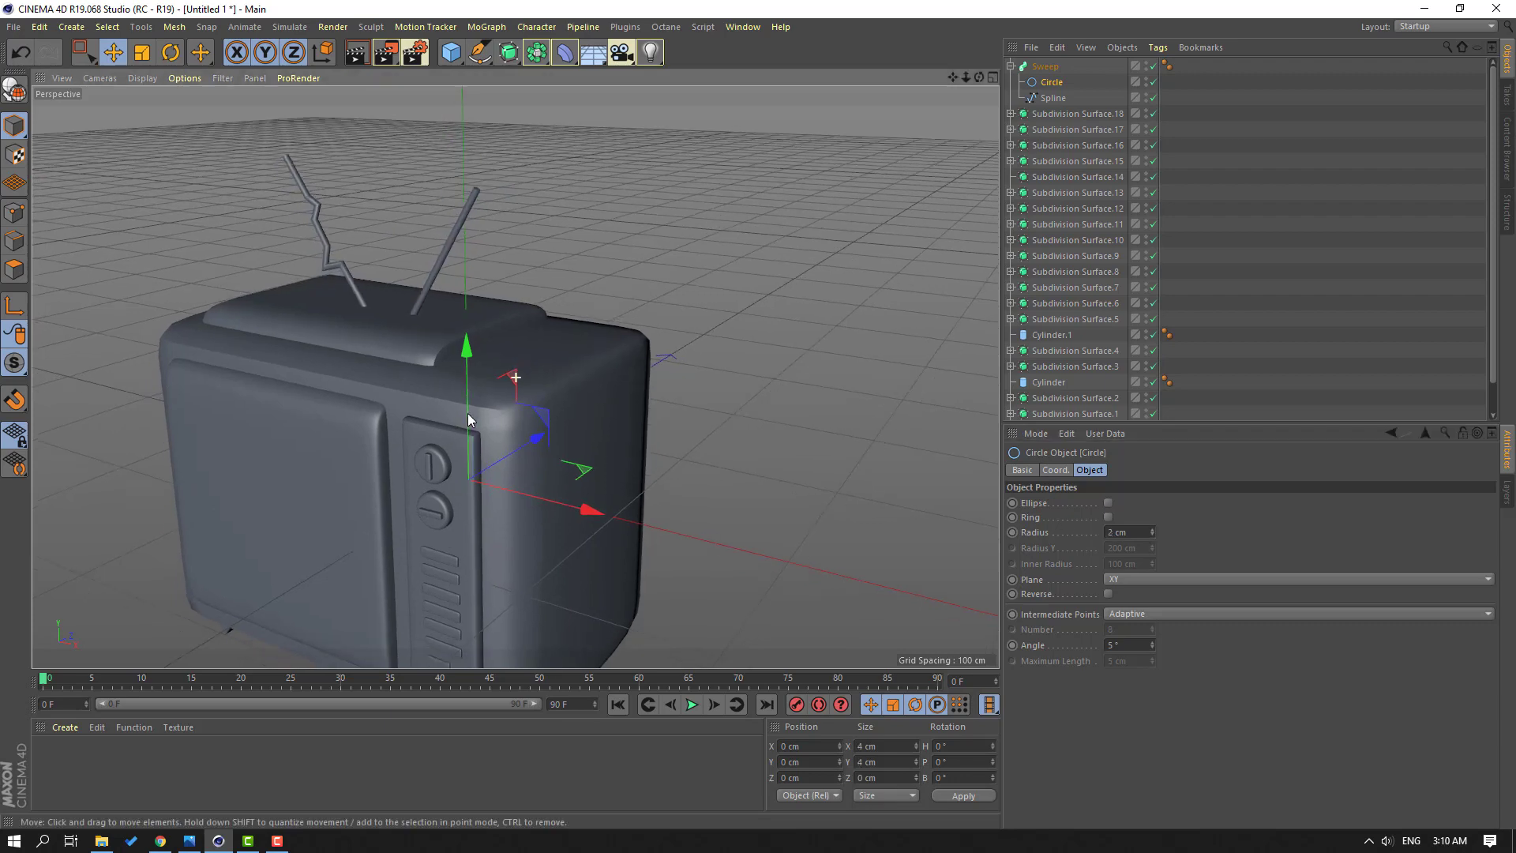
pyautogui.keyDown('alt'); pyautogui.moveTo(468, 413); pyautogui.dragTo(517, 334, button='middle'); pyautogui.keyUp('alt')
pyautogui.click(1153, 529)
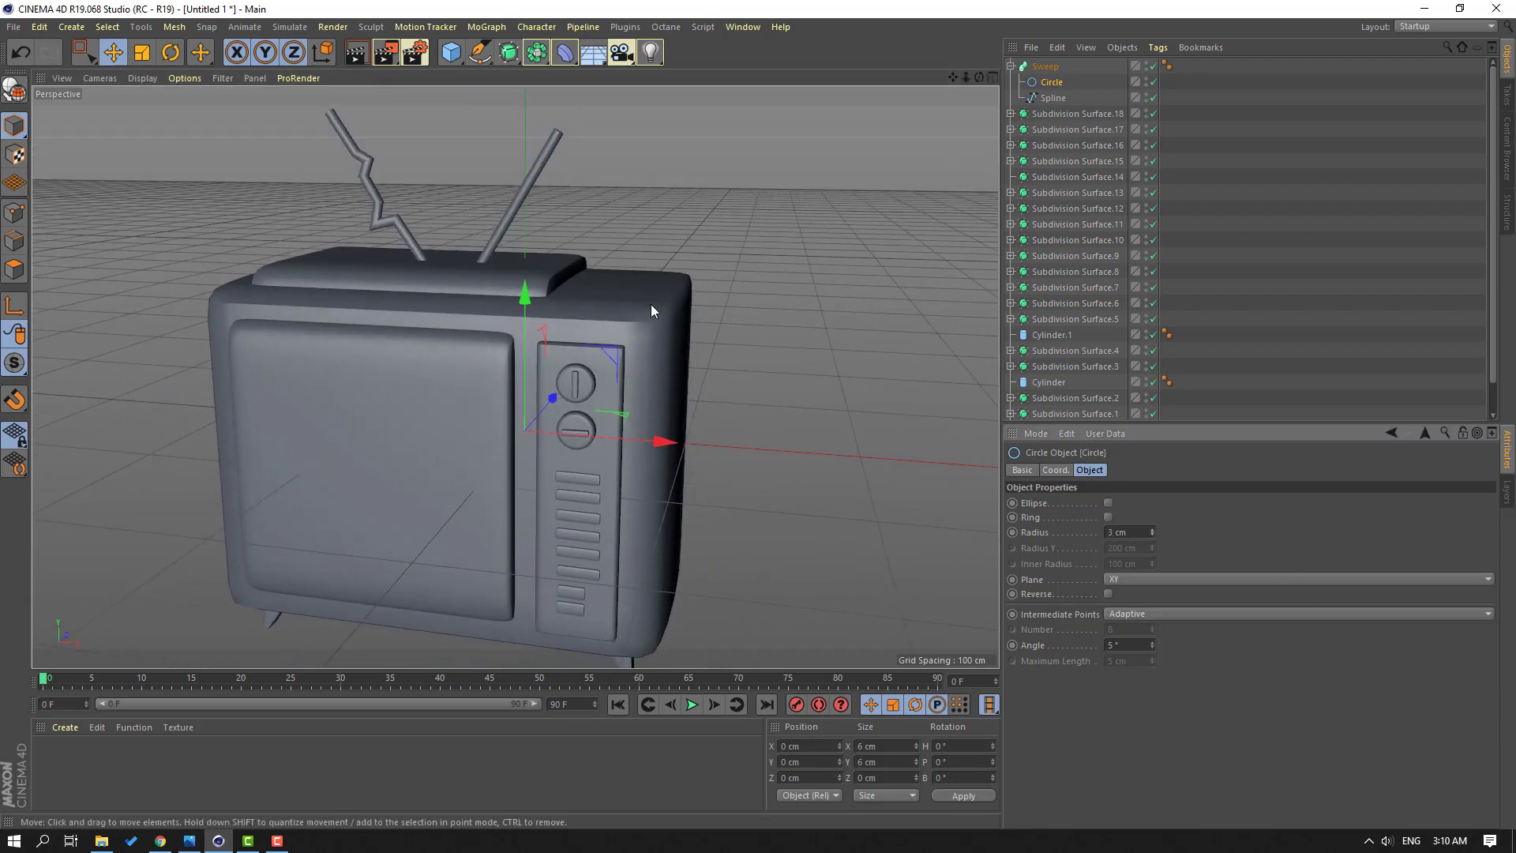
# Step: Examine both antenna rods and where they meet the top plate from close up
pyautogui.keyDown('alt'); pyautogui.moveTo(651, 305); pyautogui.dragTo(360, 297, button='right'); pyautogui.keyUp('alt')
pyautogui.keyDown('alt'); pyautogui.moveTo(360, 297); pyautogui.dragTo(395, 225); pyautogui.keyUp('alt')
pyautogui.keyDown('alt'); pyautogui.moveTo(358, 196); pyautogui.dragTo(559, 160, button='right'); pyautogui.keyUp('alt')
pyautogui.keyDown('alt'); pyautogui.moveTo(524, 180); pyautogui.dragTo(513, 276, button='middle'); pyautogui.keyUp('alt')
pyautogui.scroll(-3, 513, 282)
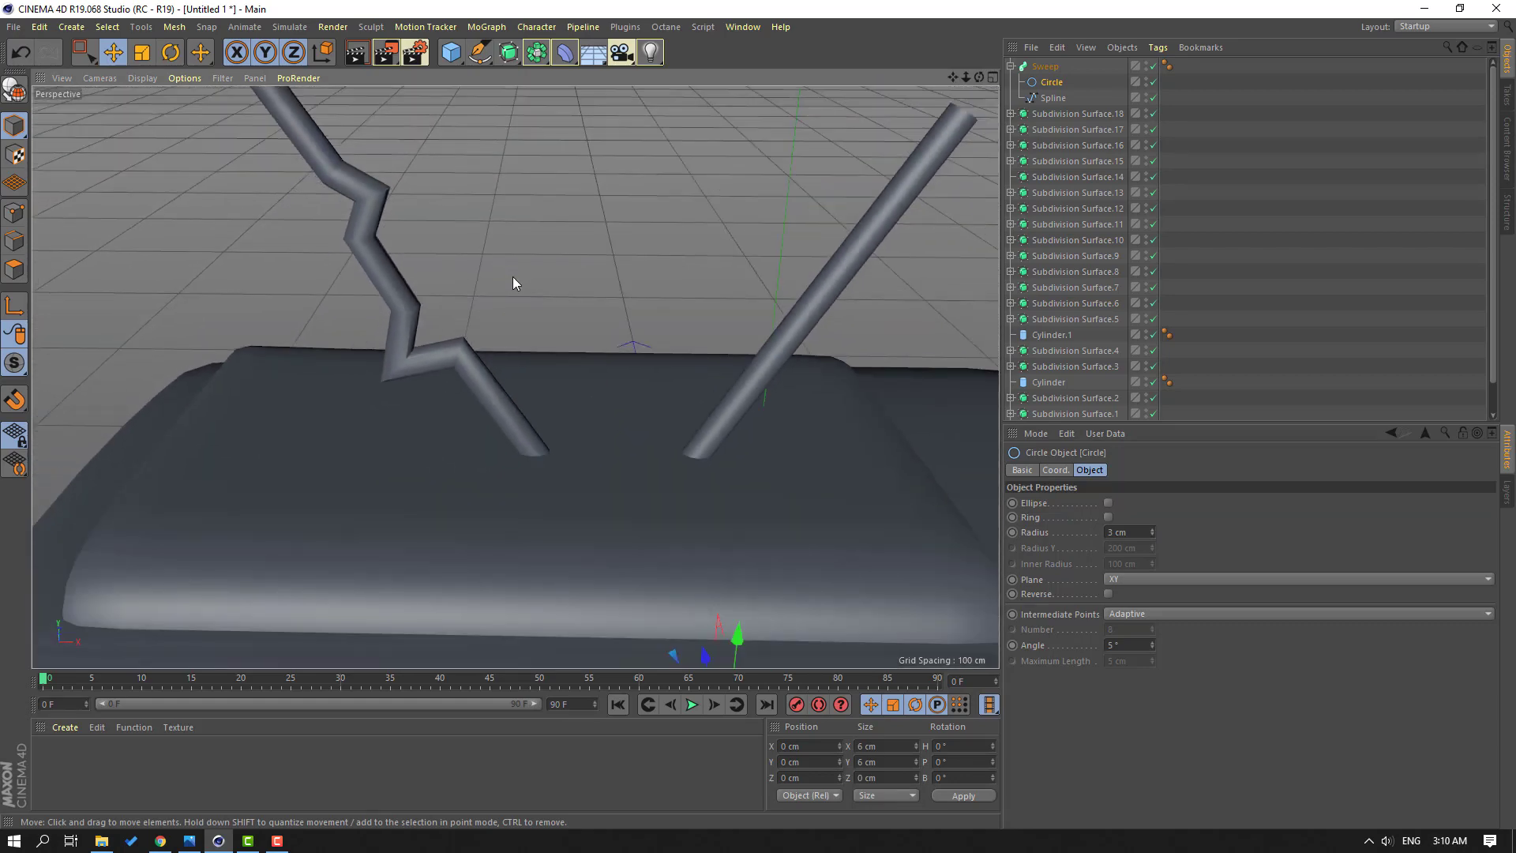
pyautogui.scroll(-5, 513, 282)
pyautogui.scroll(-1, 586, 320)
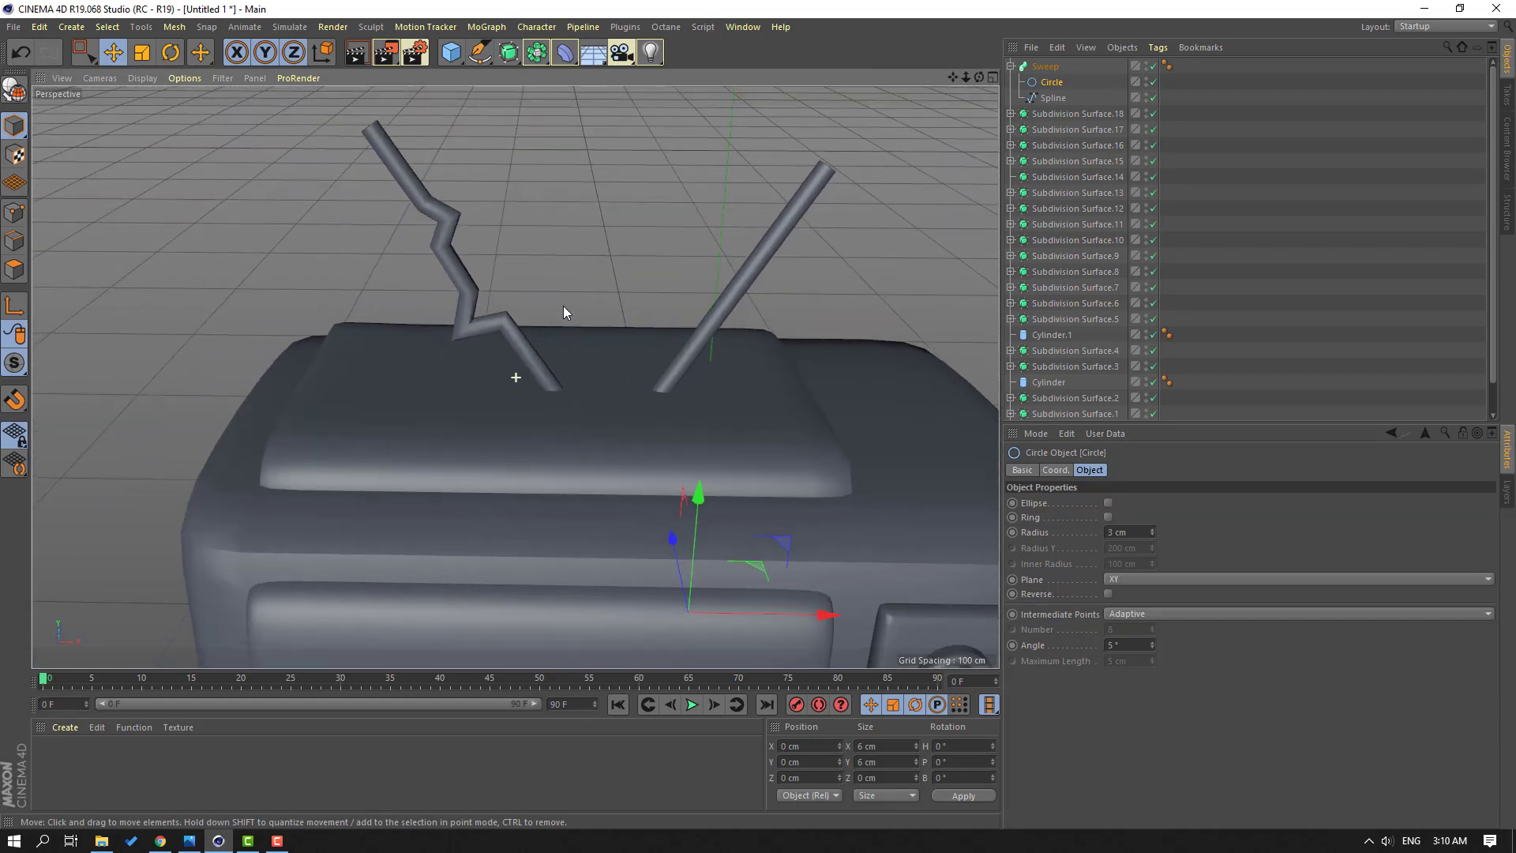
# Step: Open the antenna Spline for point editing and display the viewport in Gouraud Shading (Lines)
pyautogui.click(1053, 98)
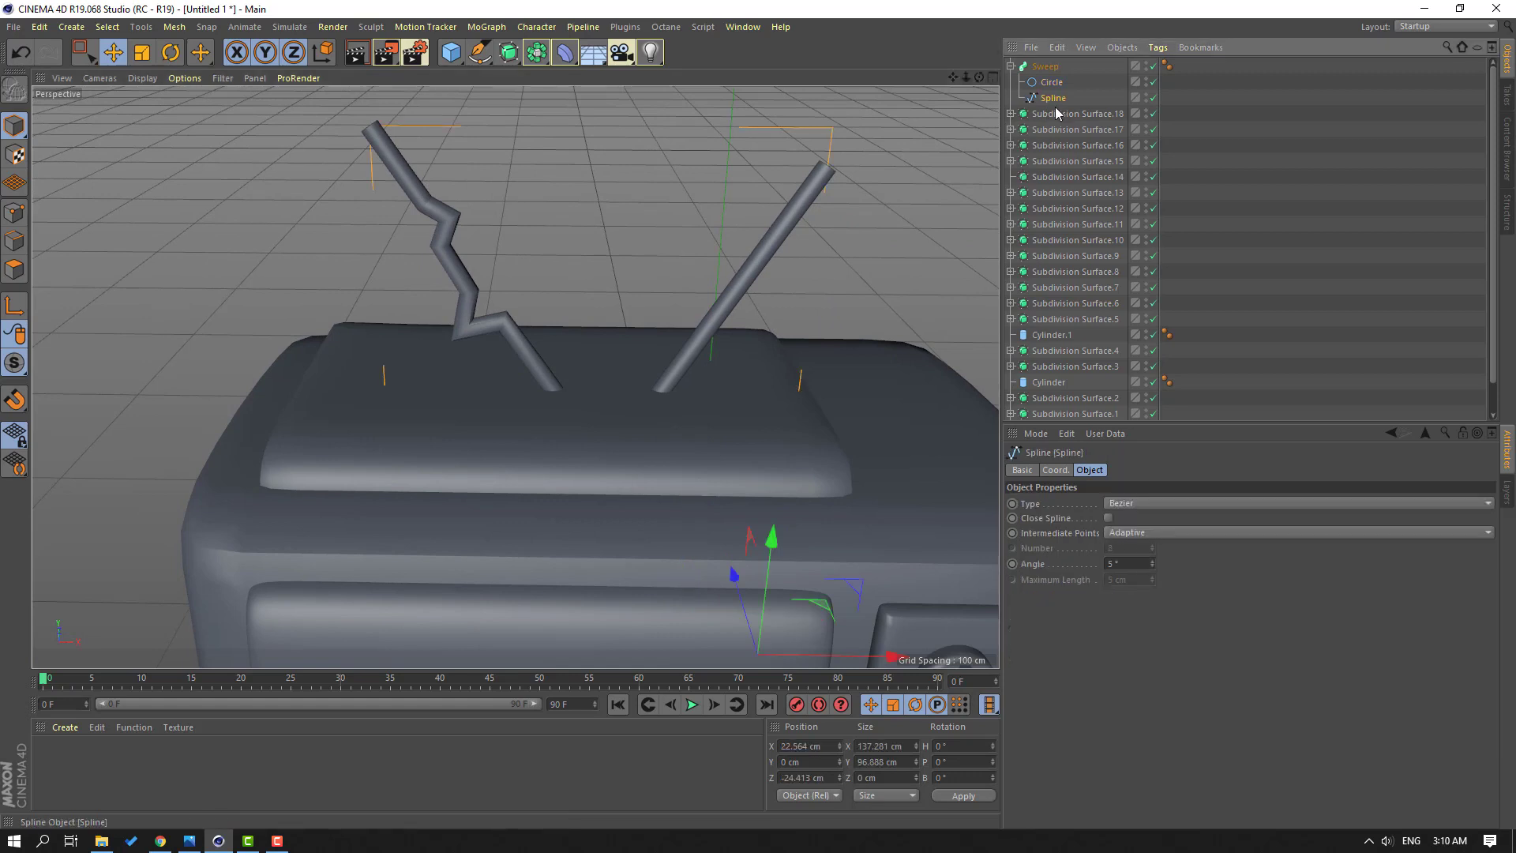
pyautogui.click(15, 217)
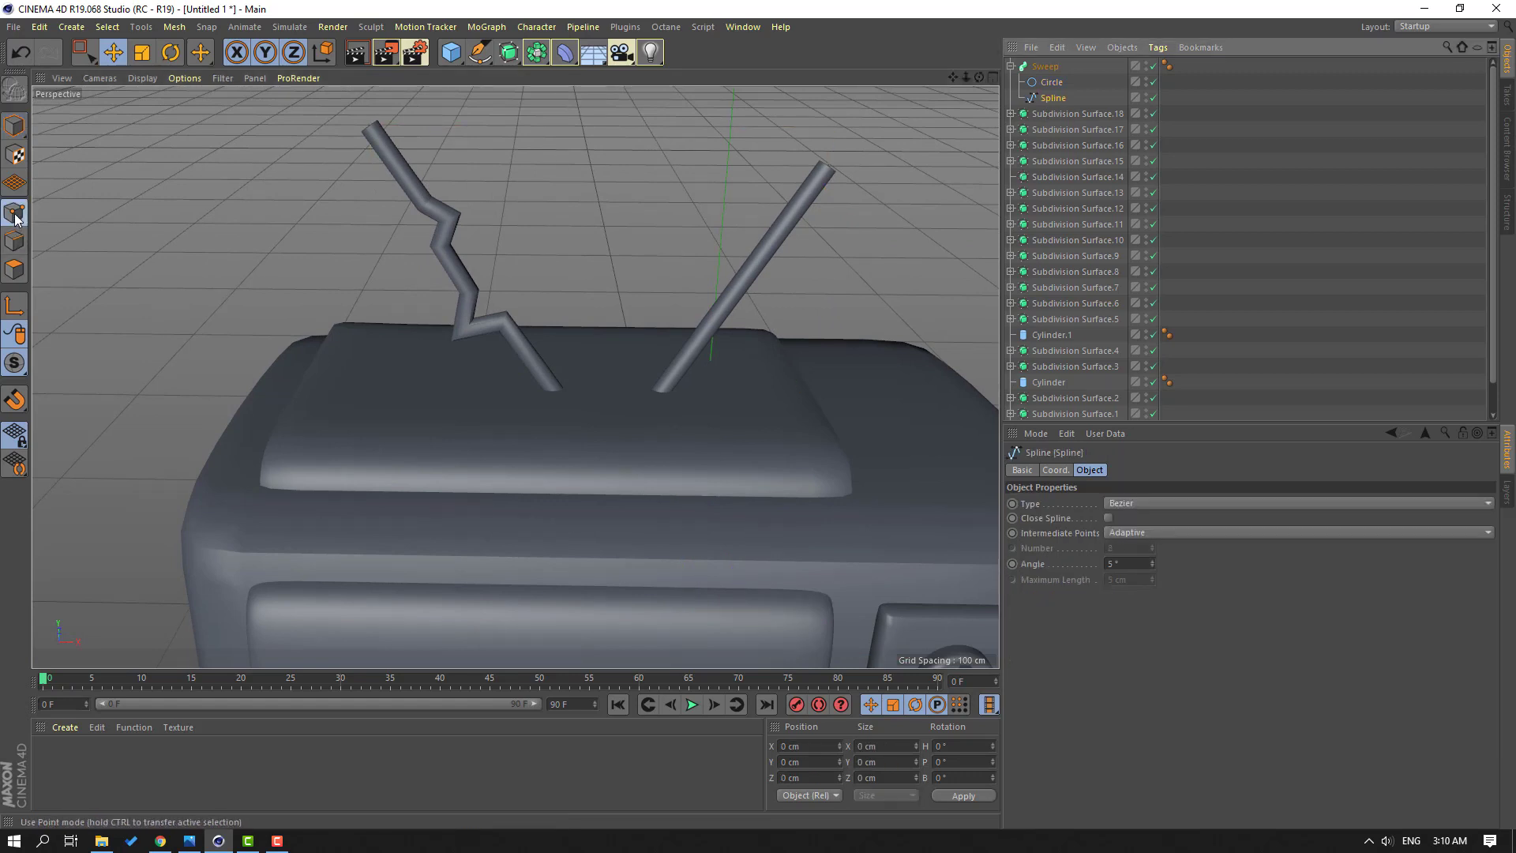
pyautogui.click(142, 78)
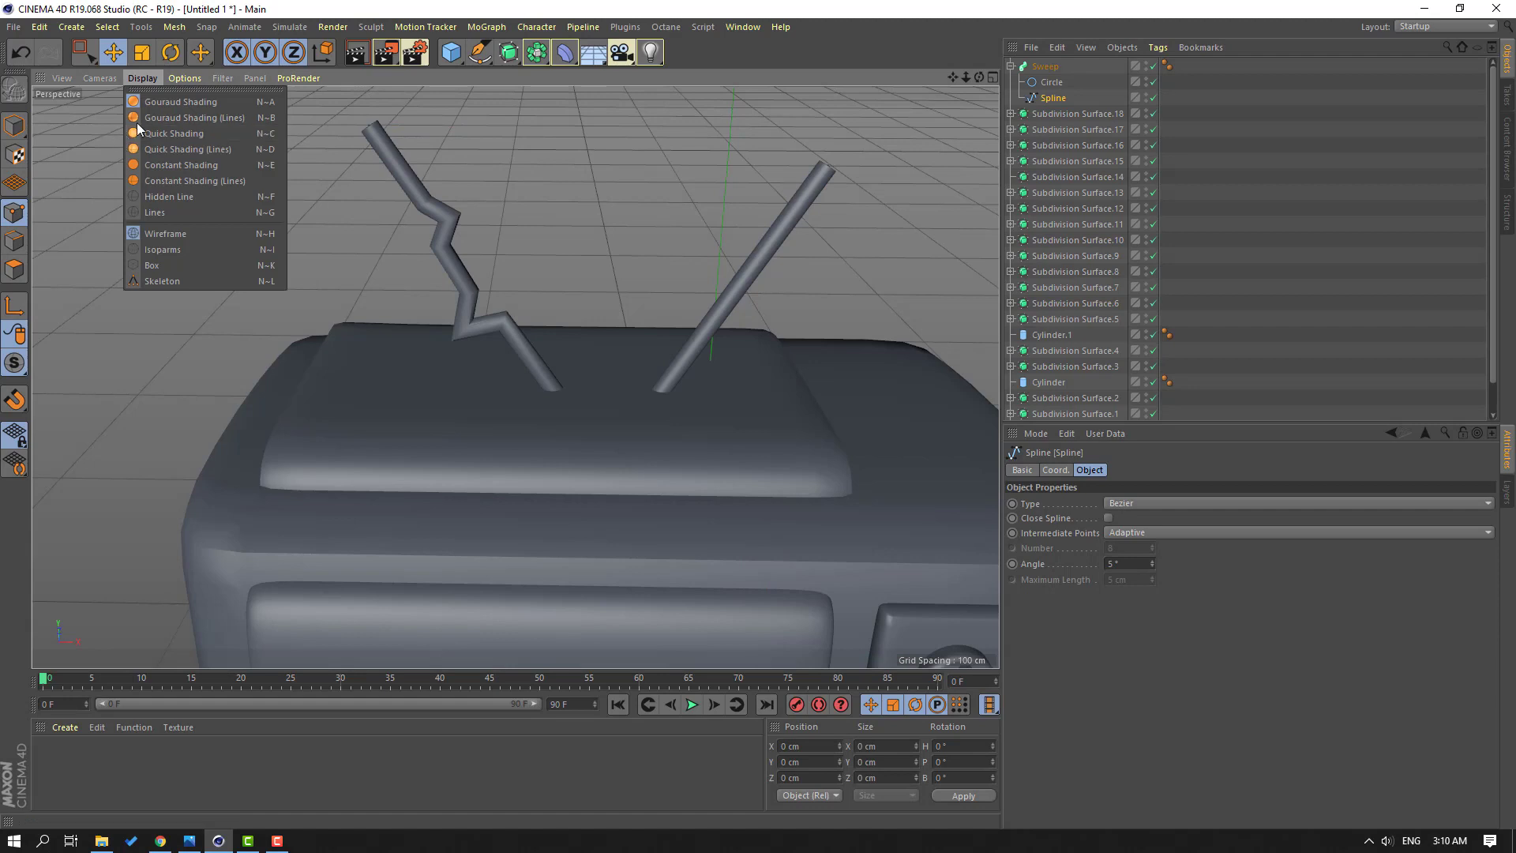
pyautogui.click(168, 117)
pyautogui.scroll(3, 415, 239)
pyautogui.scroll(2, 417, 238)
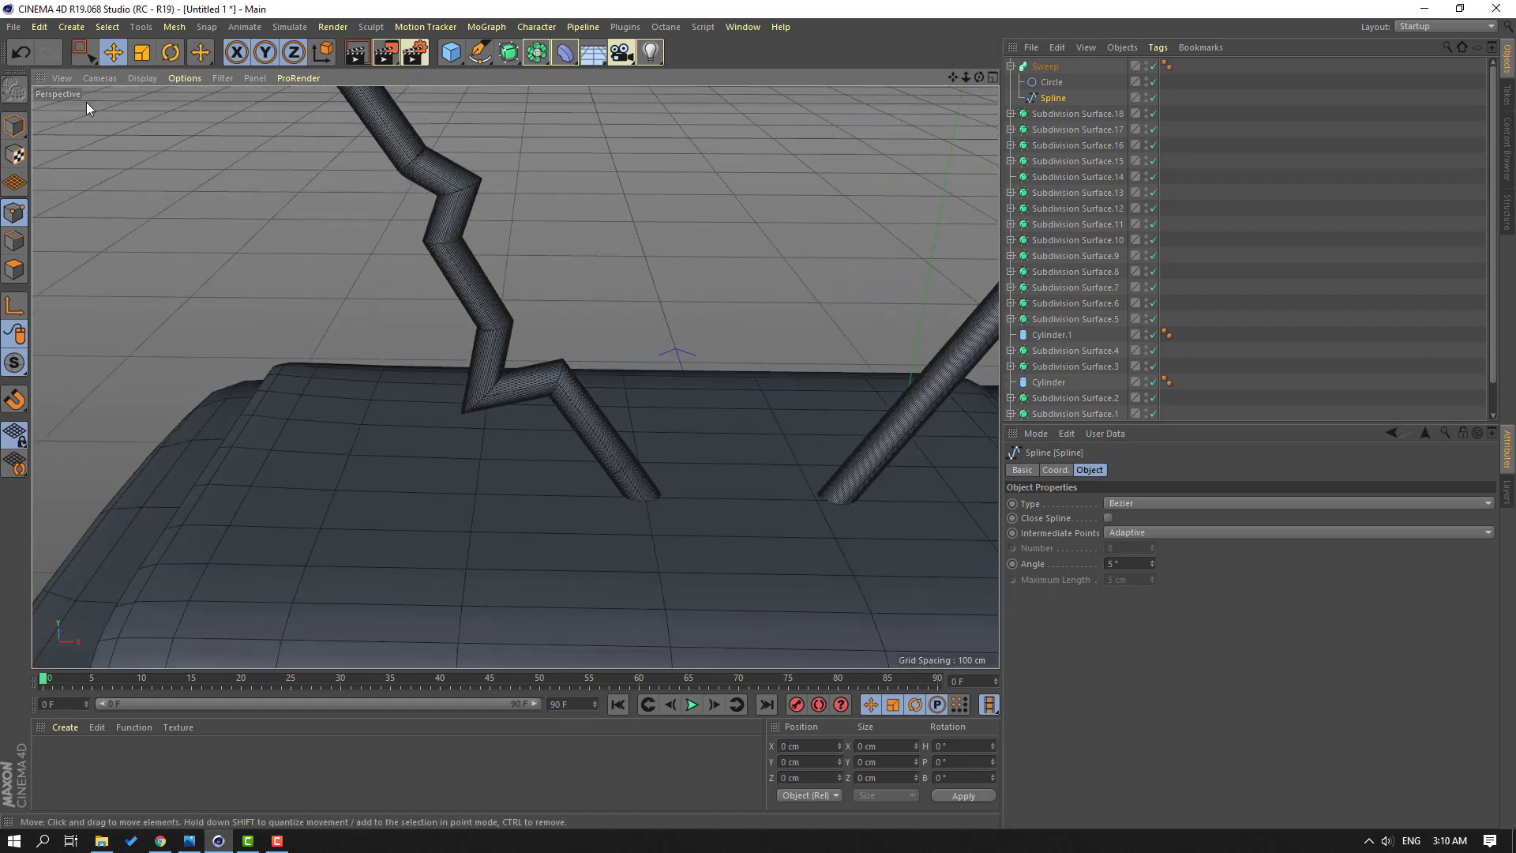
# Step: Select the spline point at the crooked antenna's lowest outward bend and round it with Chamfer
pyautogui.click(95, 54)
pyautogui.click(142, 105)
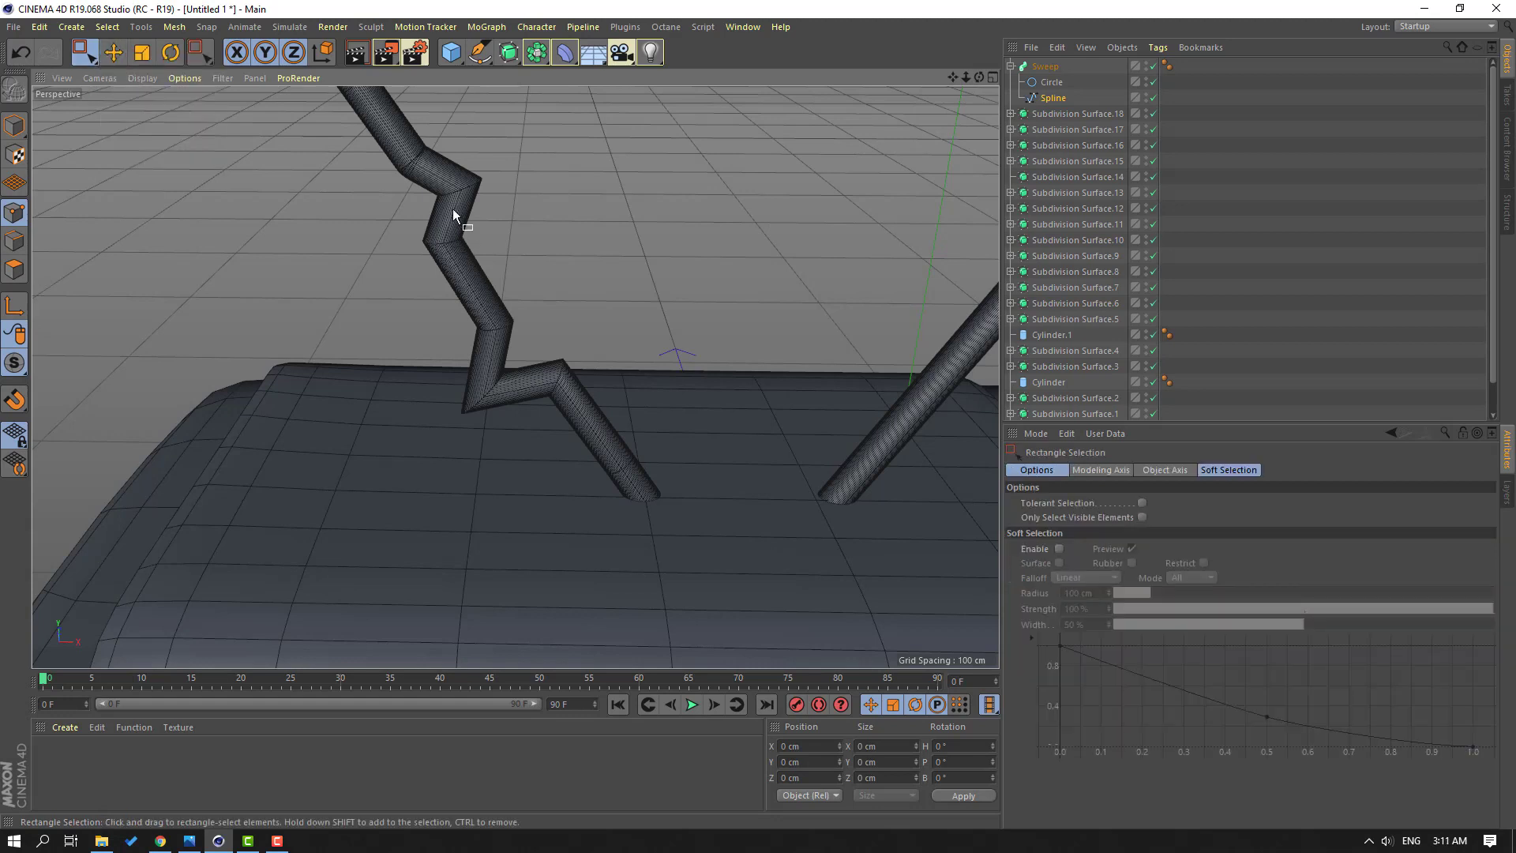
pyautogui.scroll(2, 454, 208)
pyautogui.moveTo(528, 150); pyautogui.dragTo(466, 193)
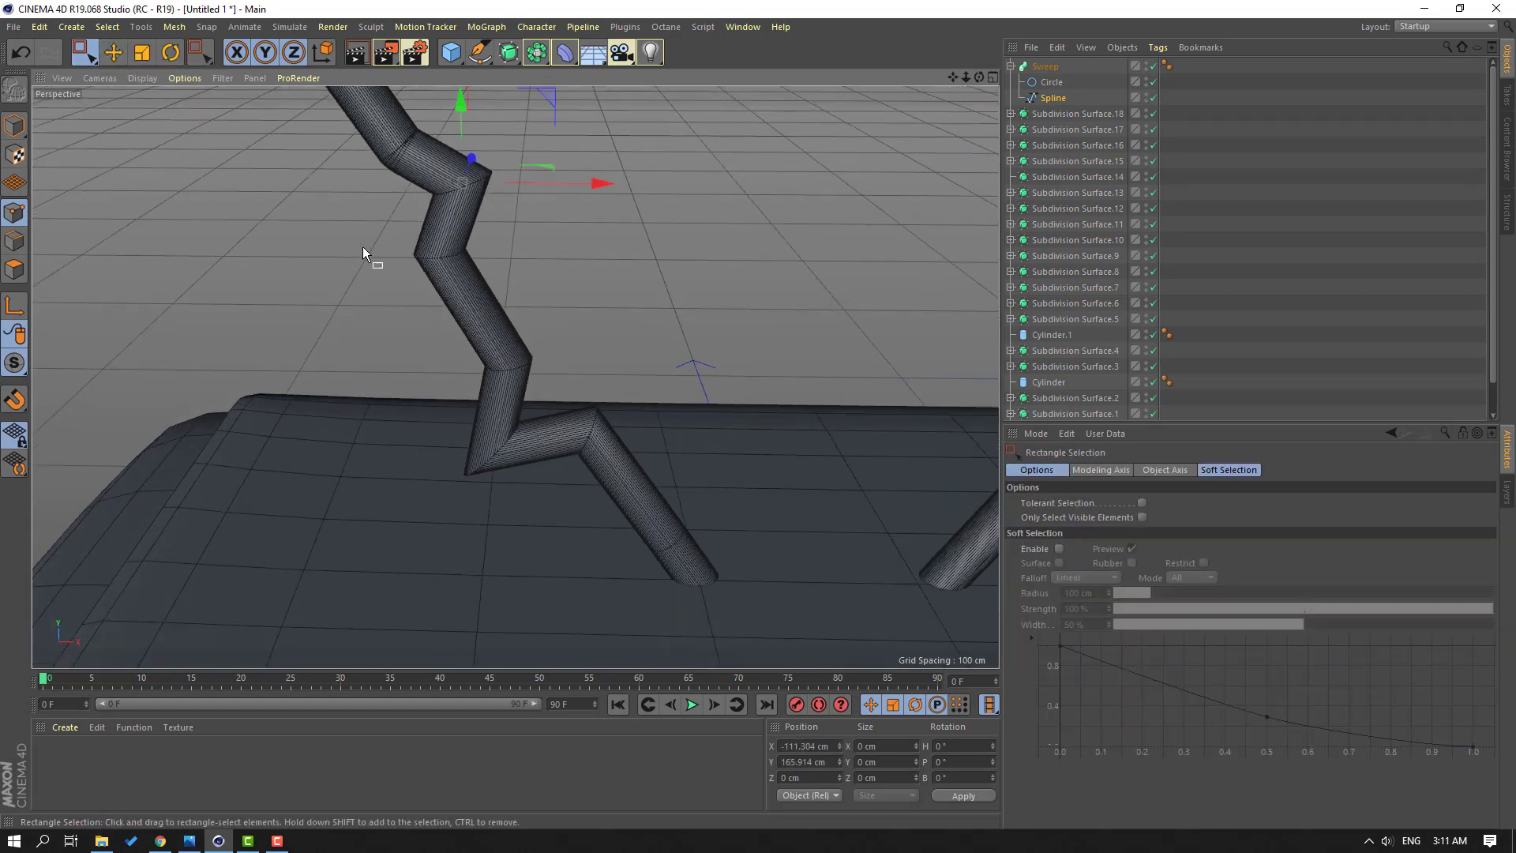
pyautogui.moveTo(427, 420); pyautogui.dragTo(485, 429)
pyautogui.scroll(2, 485, 429)
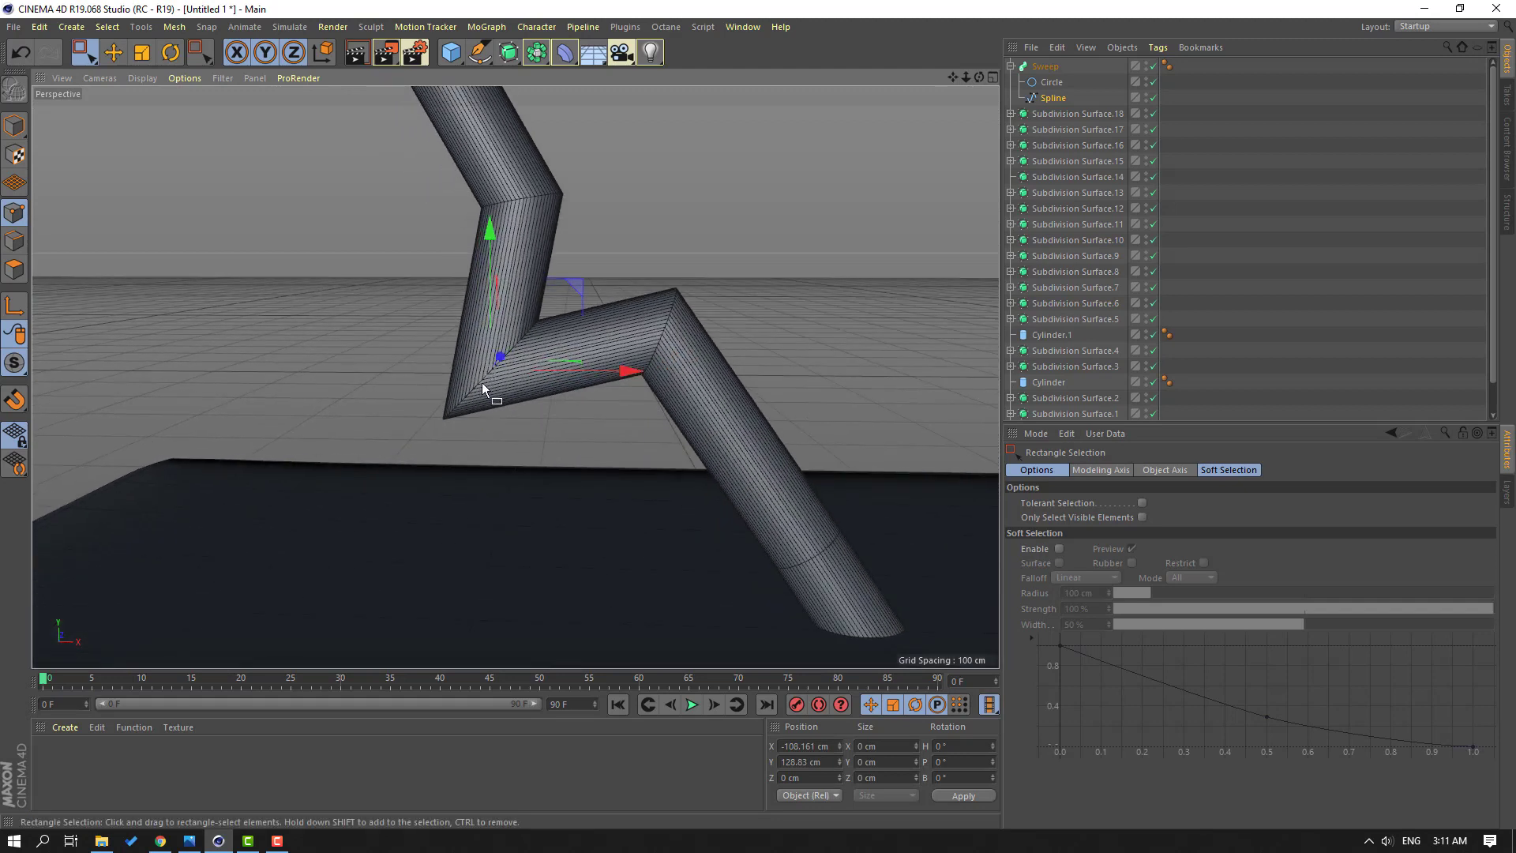
pyautogui.rightClick(486, 382)
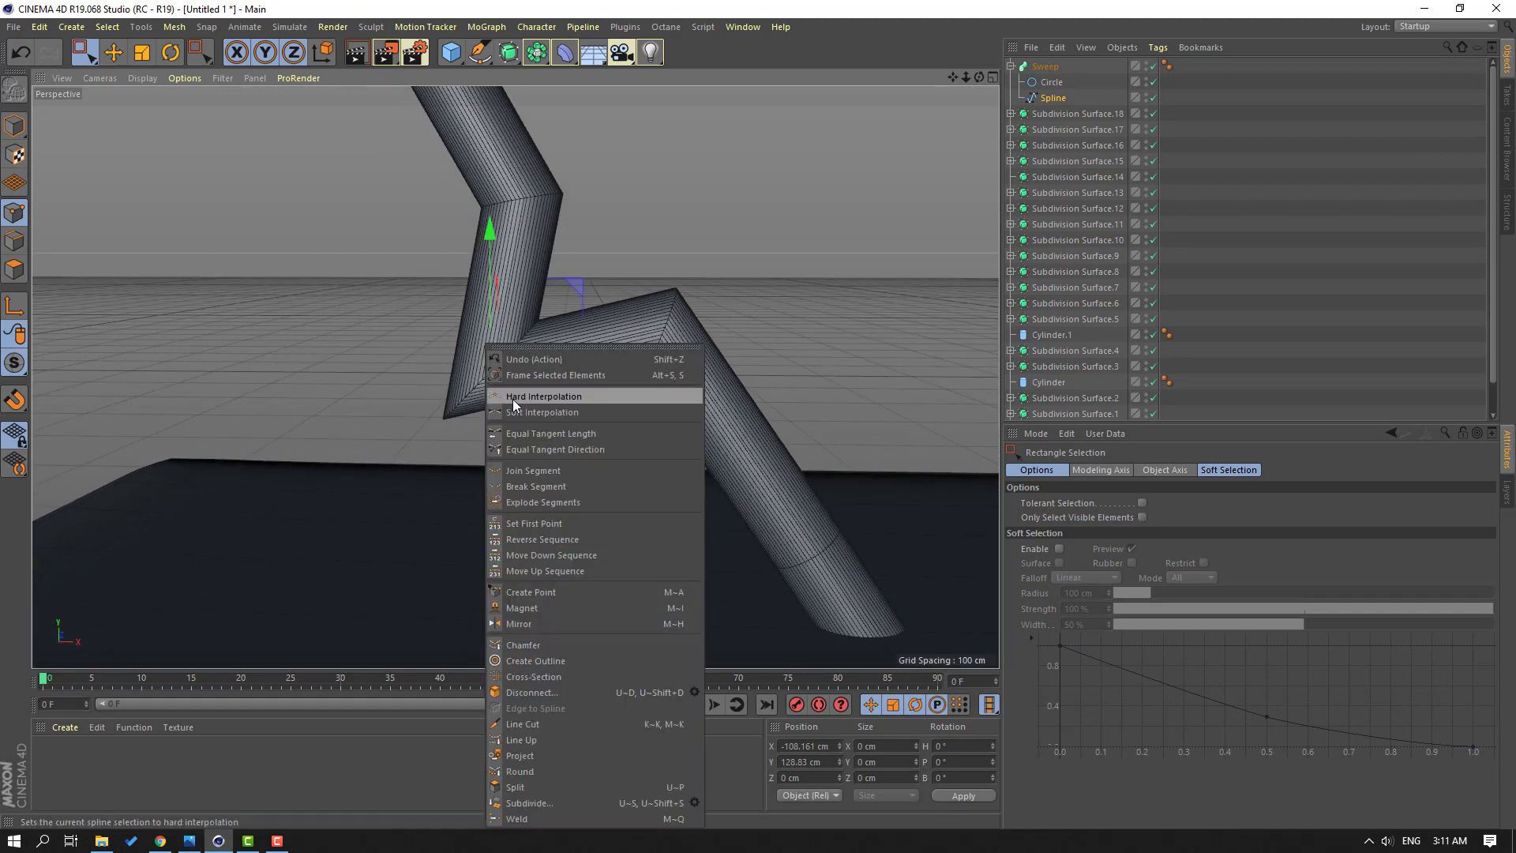
pyautogui.click(530, 644)
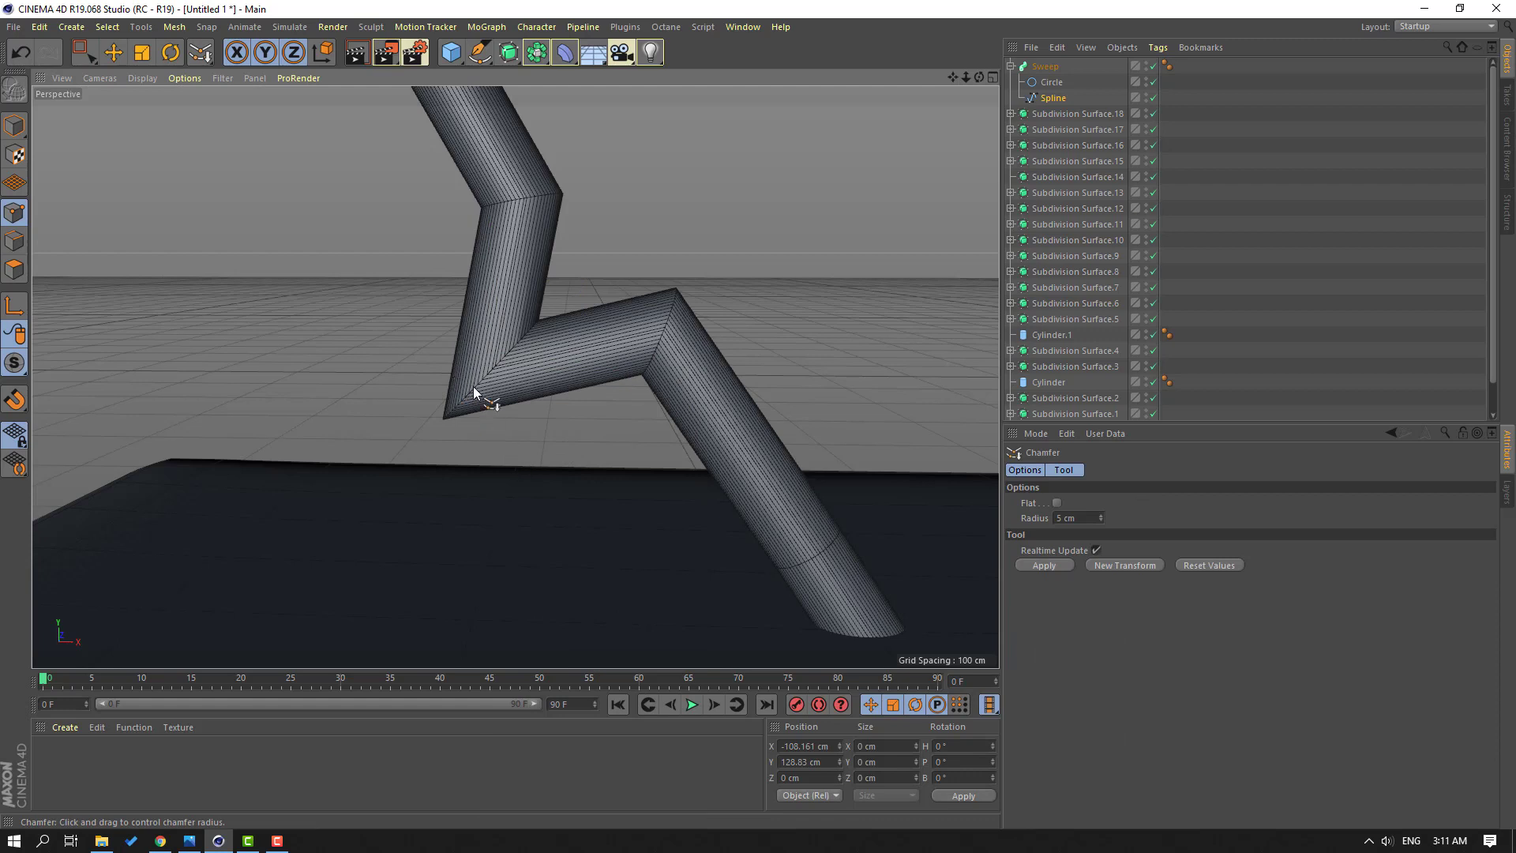
pyautogui.moveTo(474, 387); pyautogui.dragTo(515, 384)
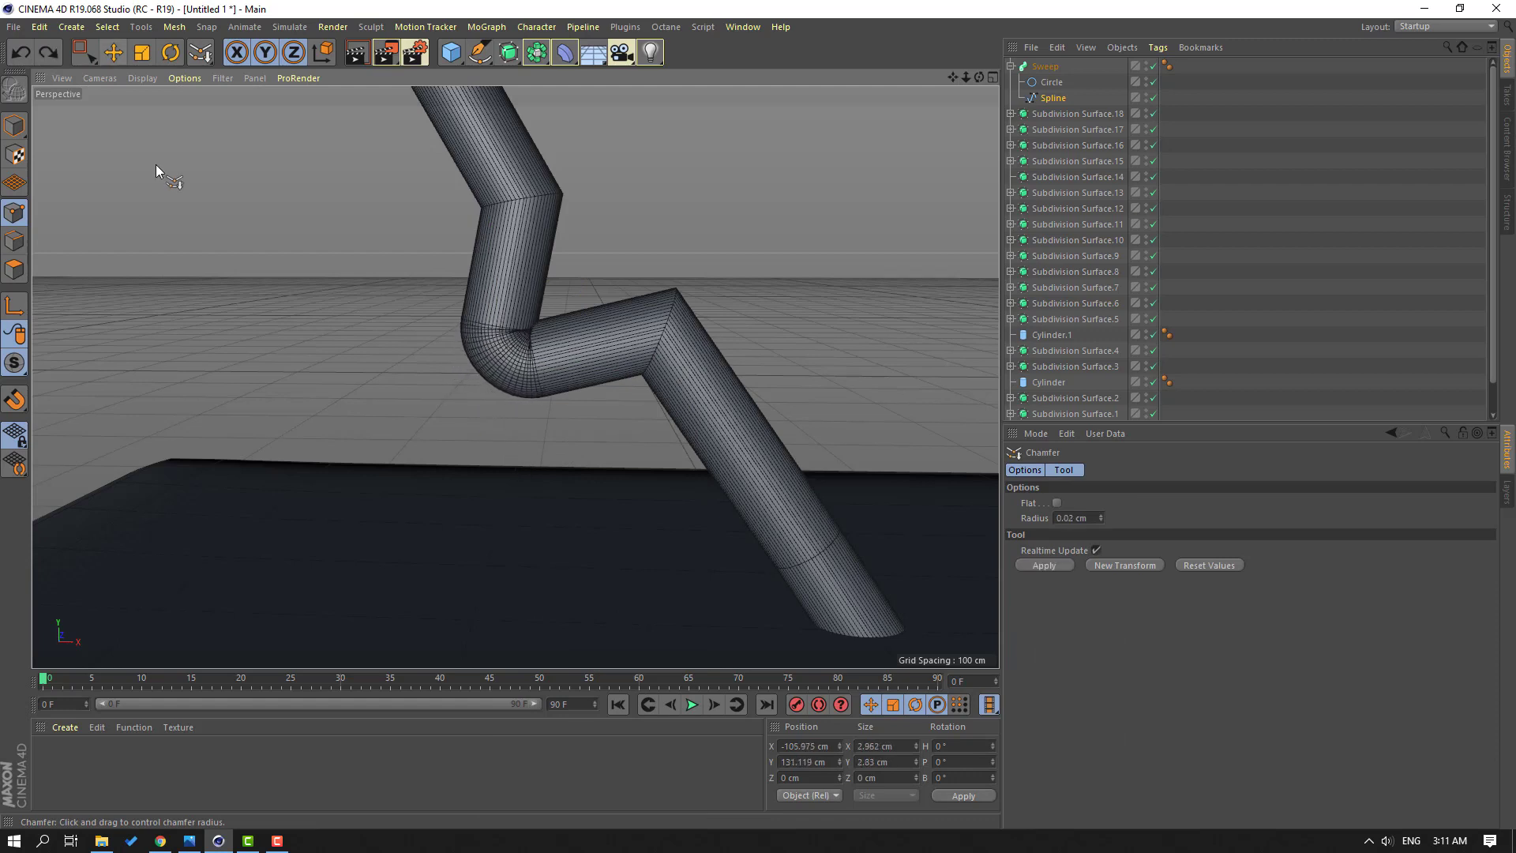
# Step: Select the neighbouring bend point nearer the crooked antenna's base and chamfer it with a radius of about 4.28 cm
pyautogui.click(79, 55)
pyautogui.scroll(-2, 631, 407)
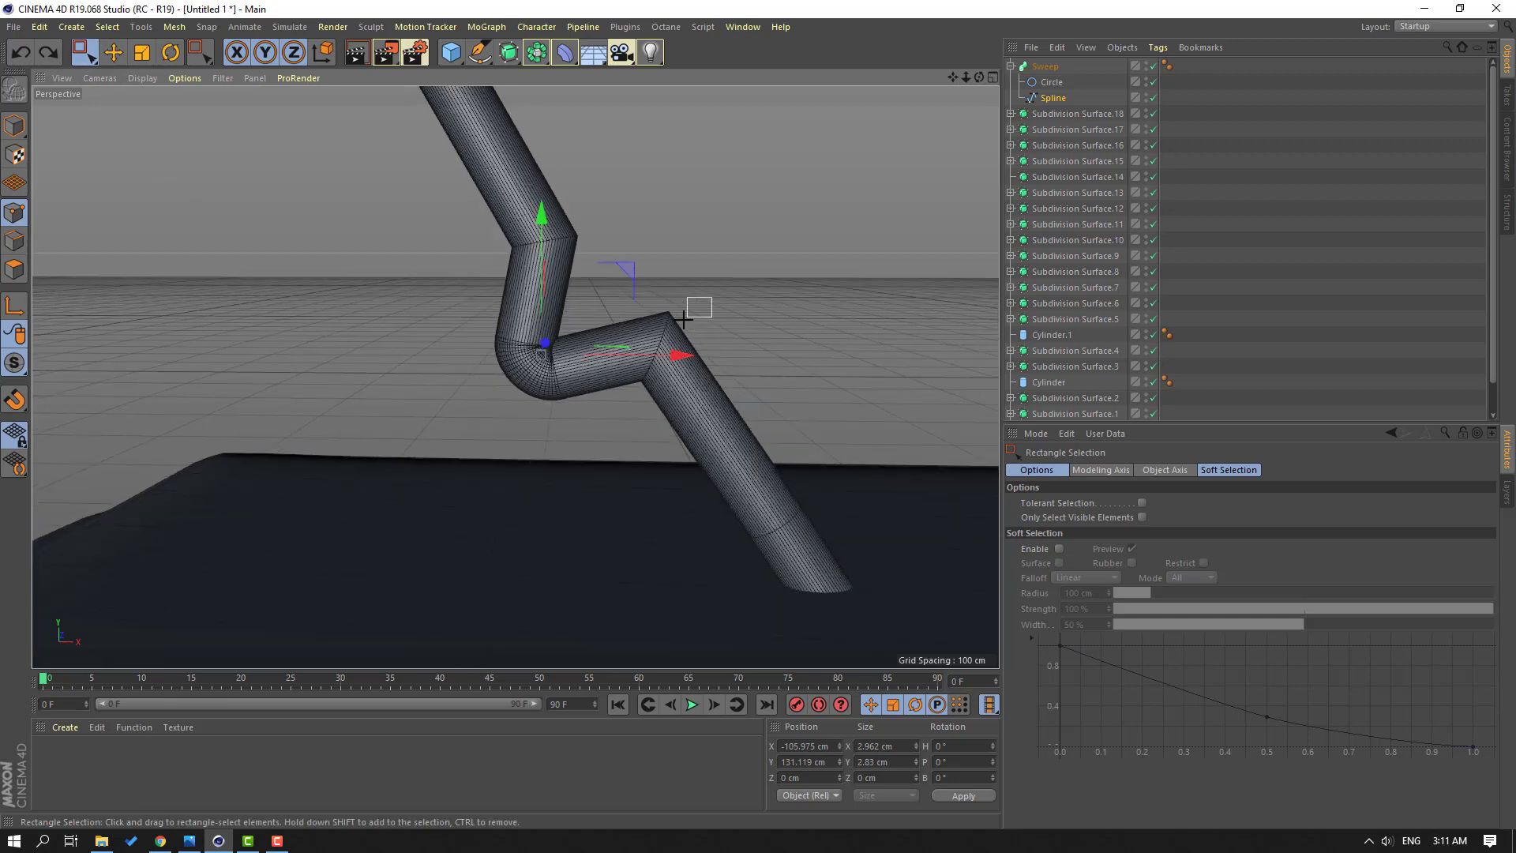
pyautogui.moveTo(684, 319); pyautogui.dragTo(656, 373)
pyautogui.moveTo(692, 278); pyautogui.dragTo(630, 372)
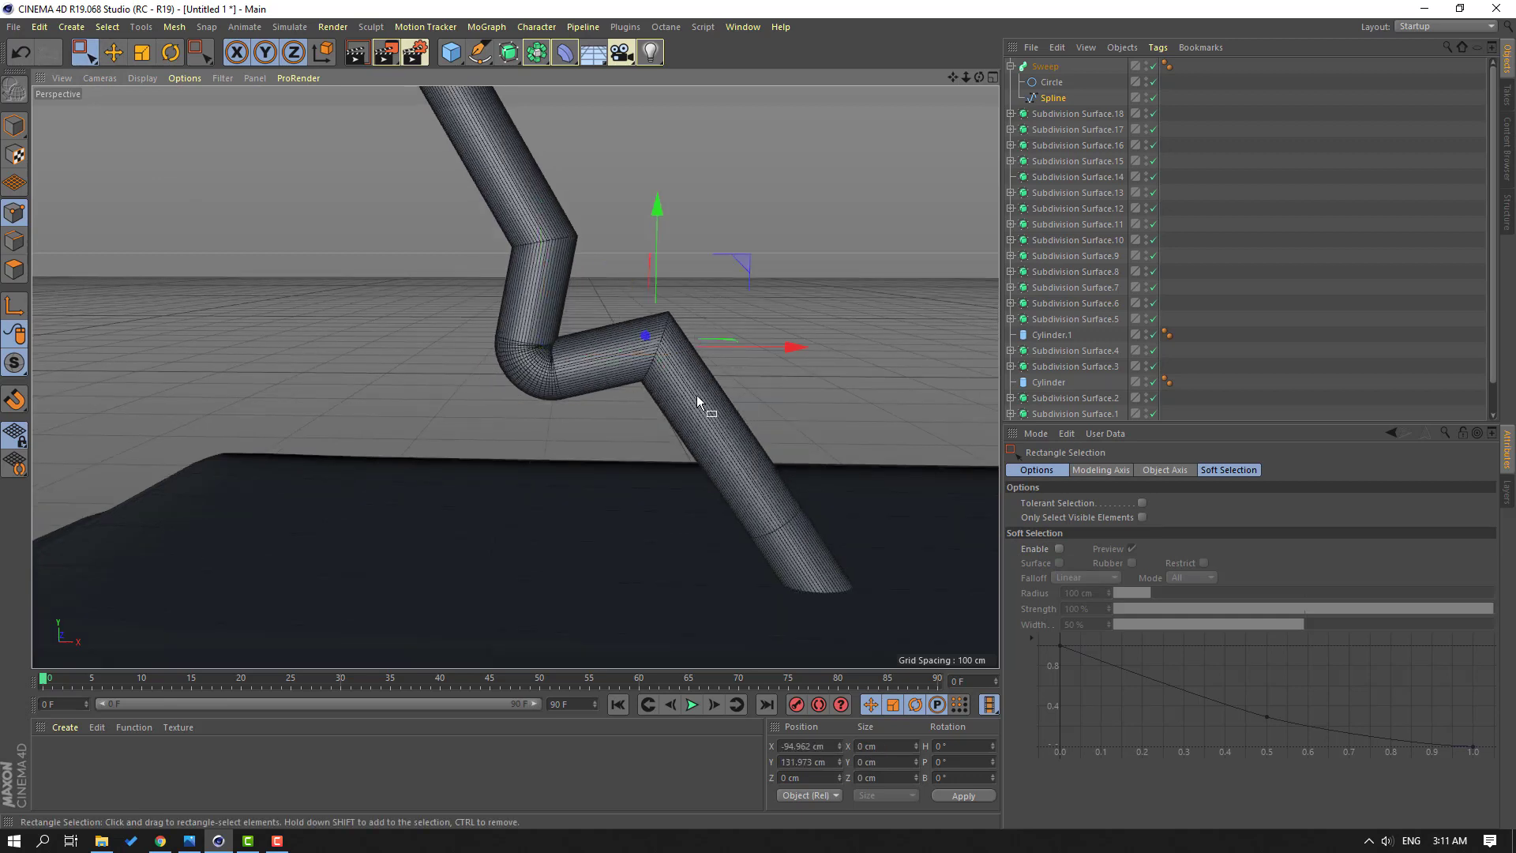
pyautogui.rightClick(762, 224)
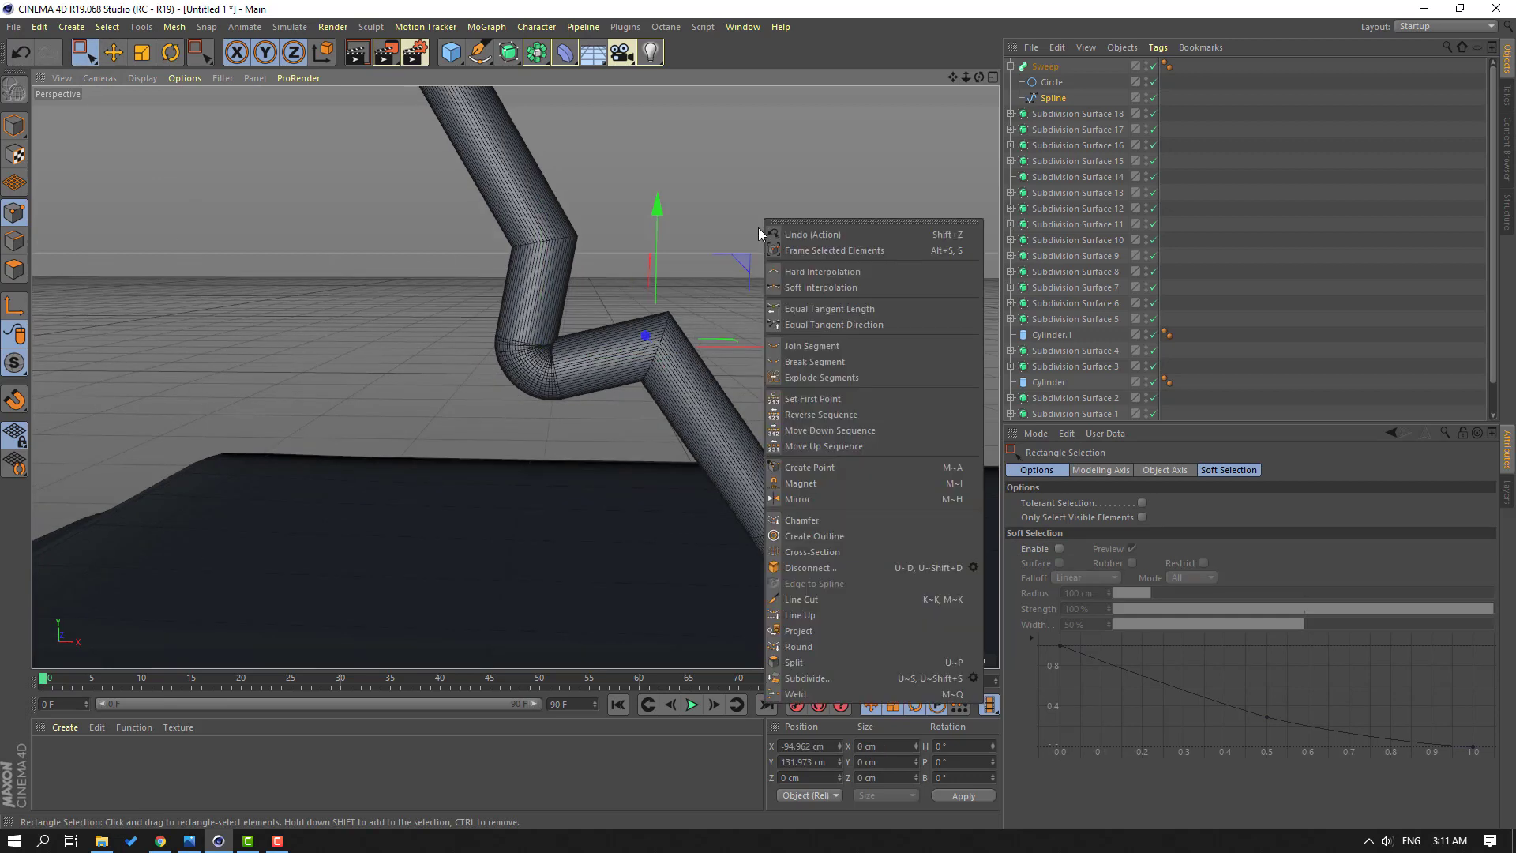
pyautogui.click(802, 520)
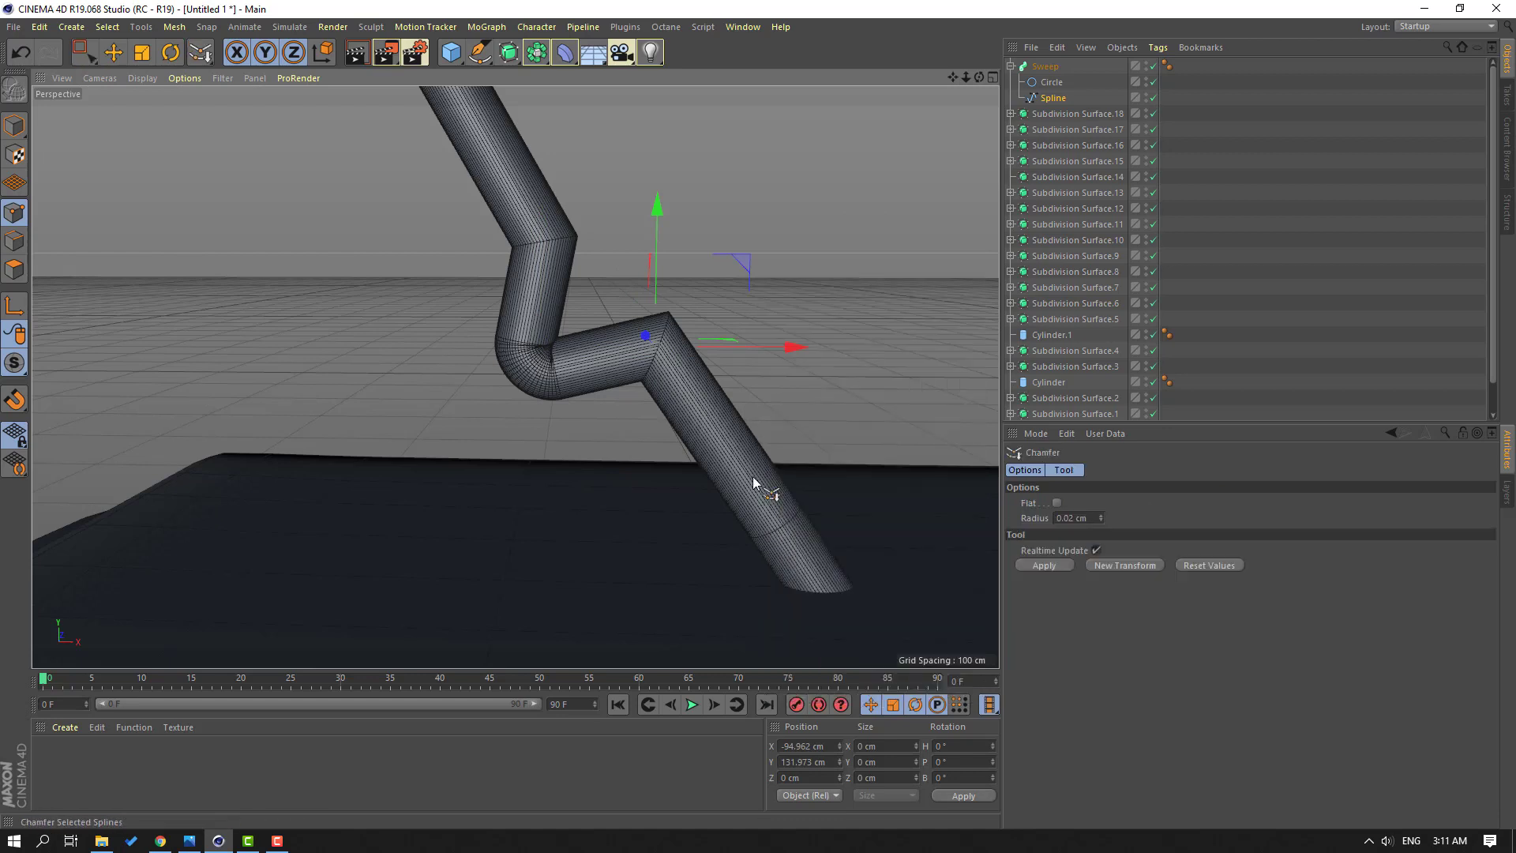
pyautogui.scroll(5, 654, 347)
pyautogui.moveTo(626, 345); pyautogui.dragTo(694, 345)
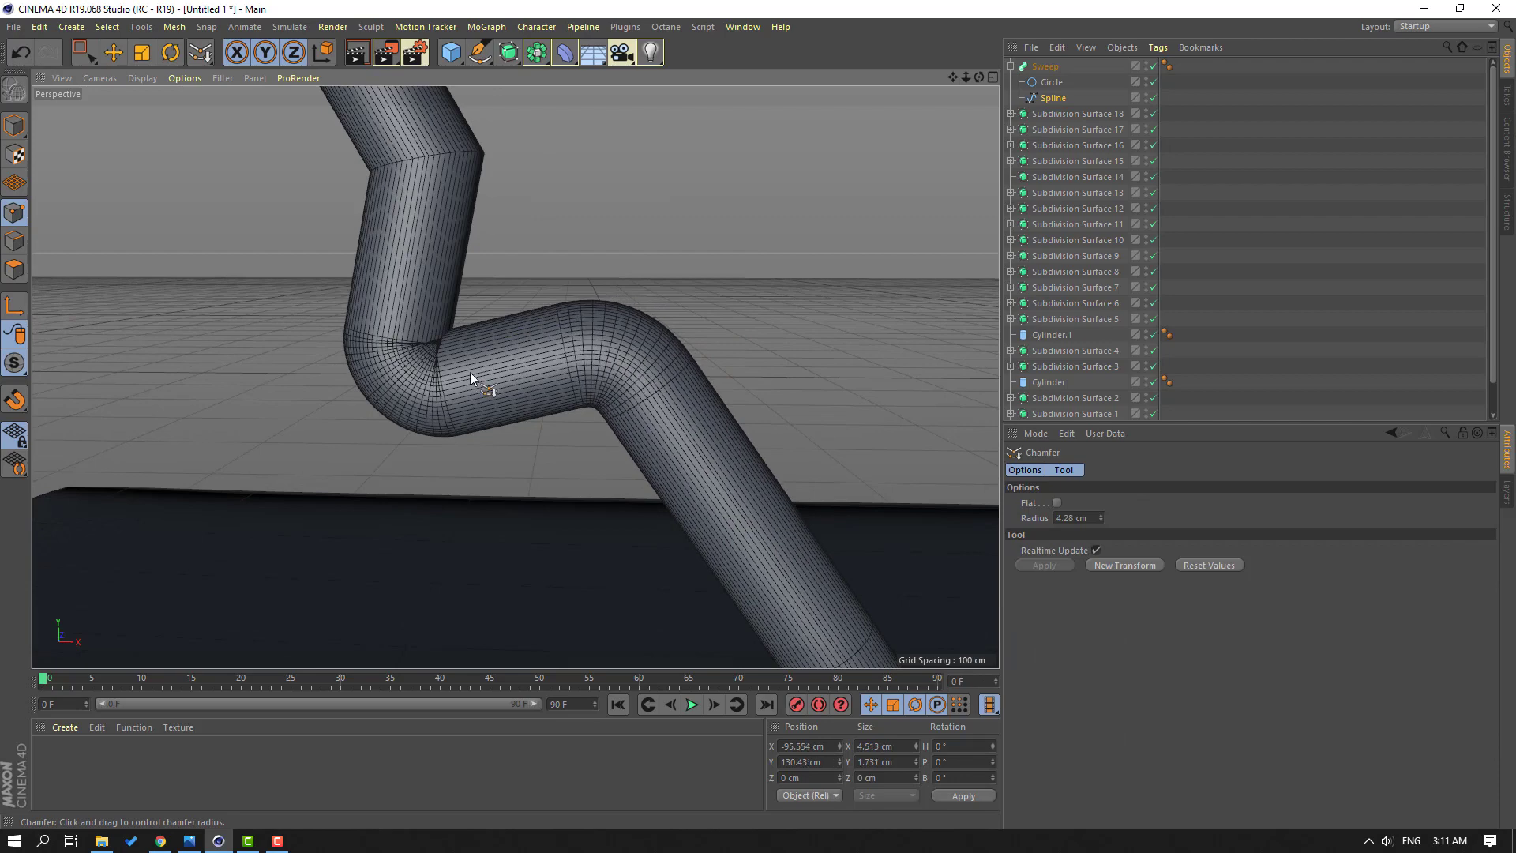
# Step: Select the crooked antenna's upper bend point and show that bend in the maximised Front view
pyautogui.scroll(-6, 470, 372)
pyautogui.scroll(-2, 404, 399)
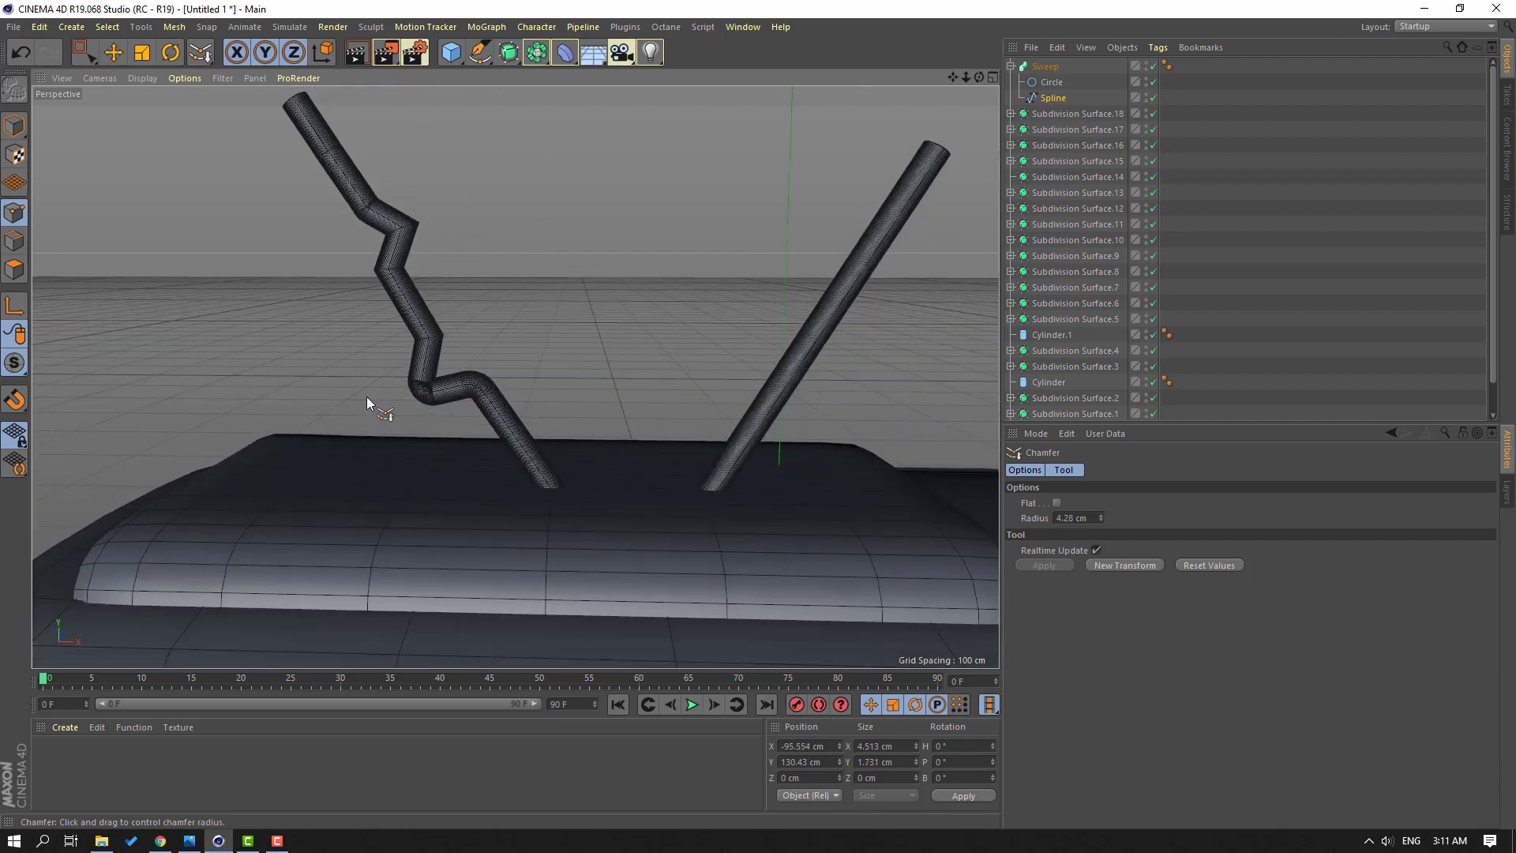
pyautogui.scroll(3, 349, 245)
pyautogui.scroll(3, 438, 237)
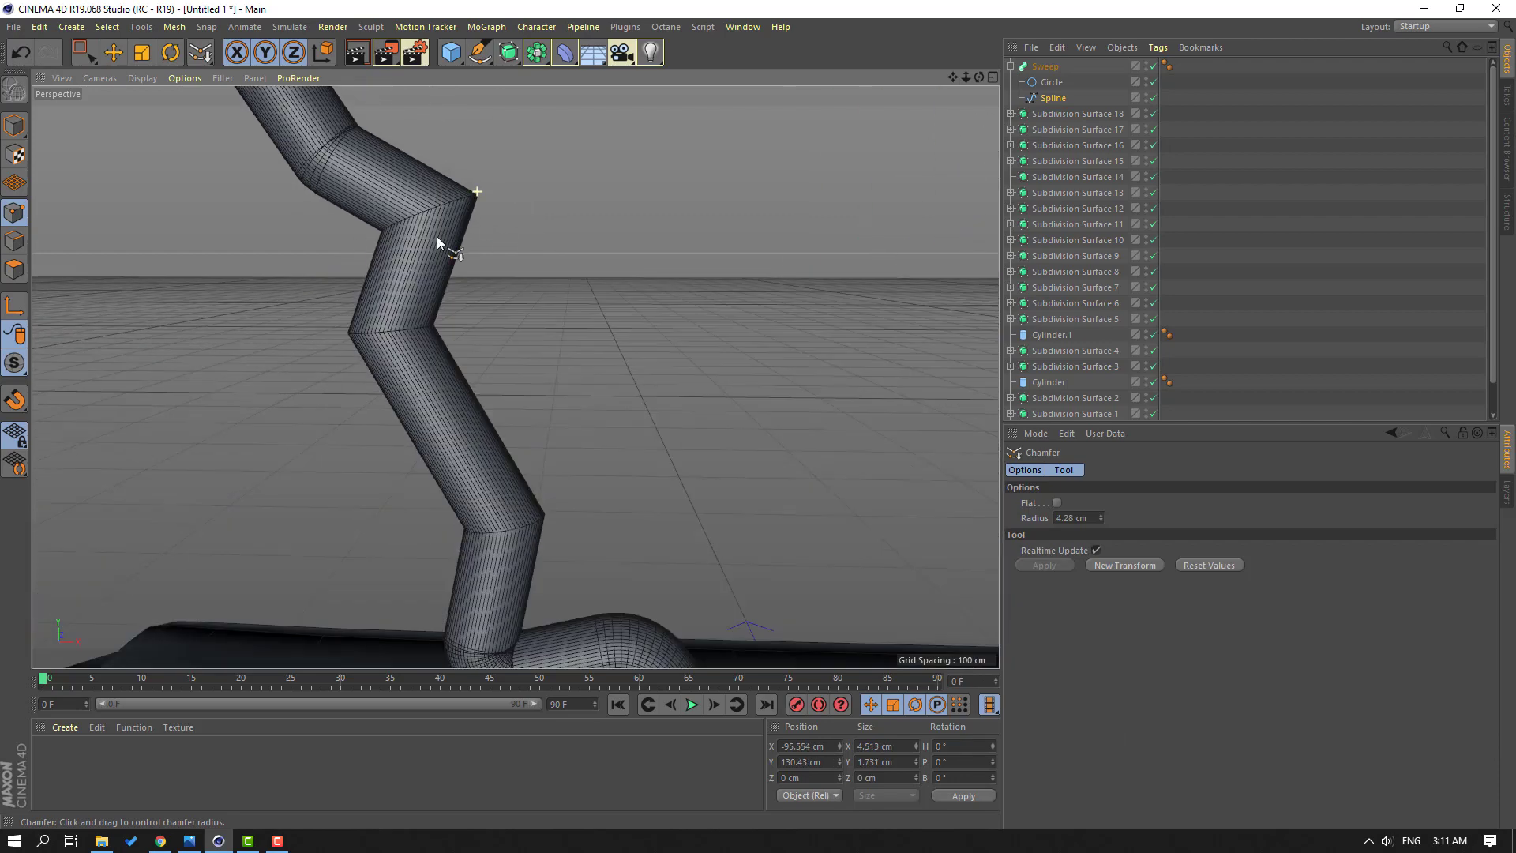
pyautogui.click(90, 53)
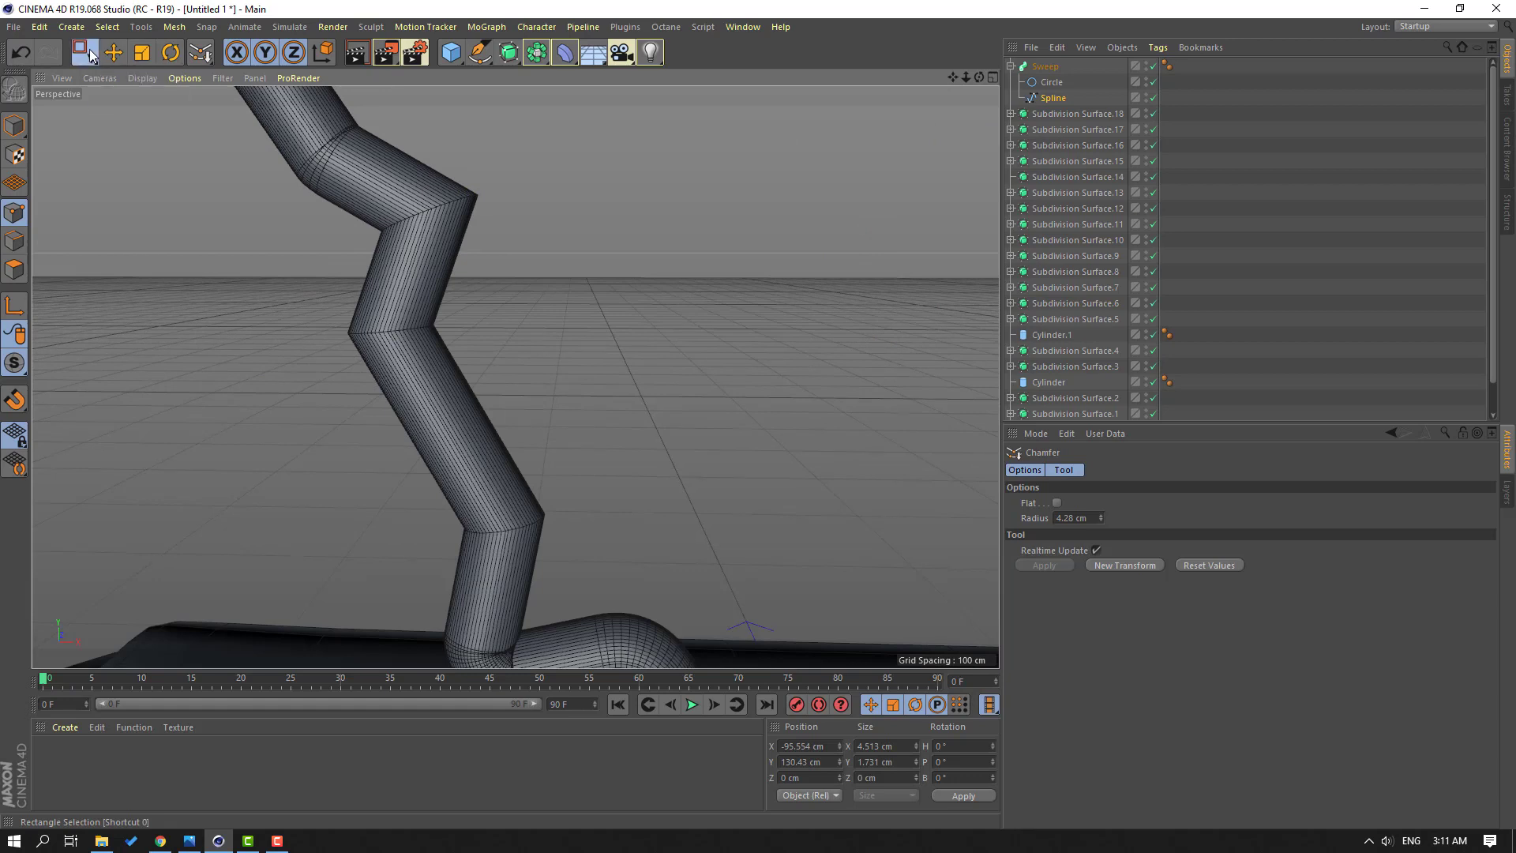
pyautogui.moveTo(522, 164); pyautogui.dragTo(372, 249)
pyautogui.click(993, 77)
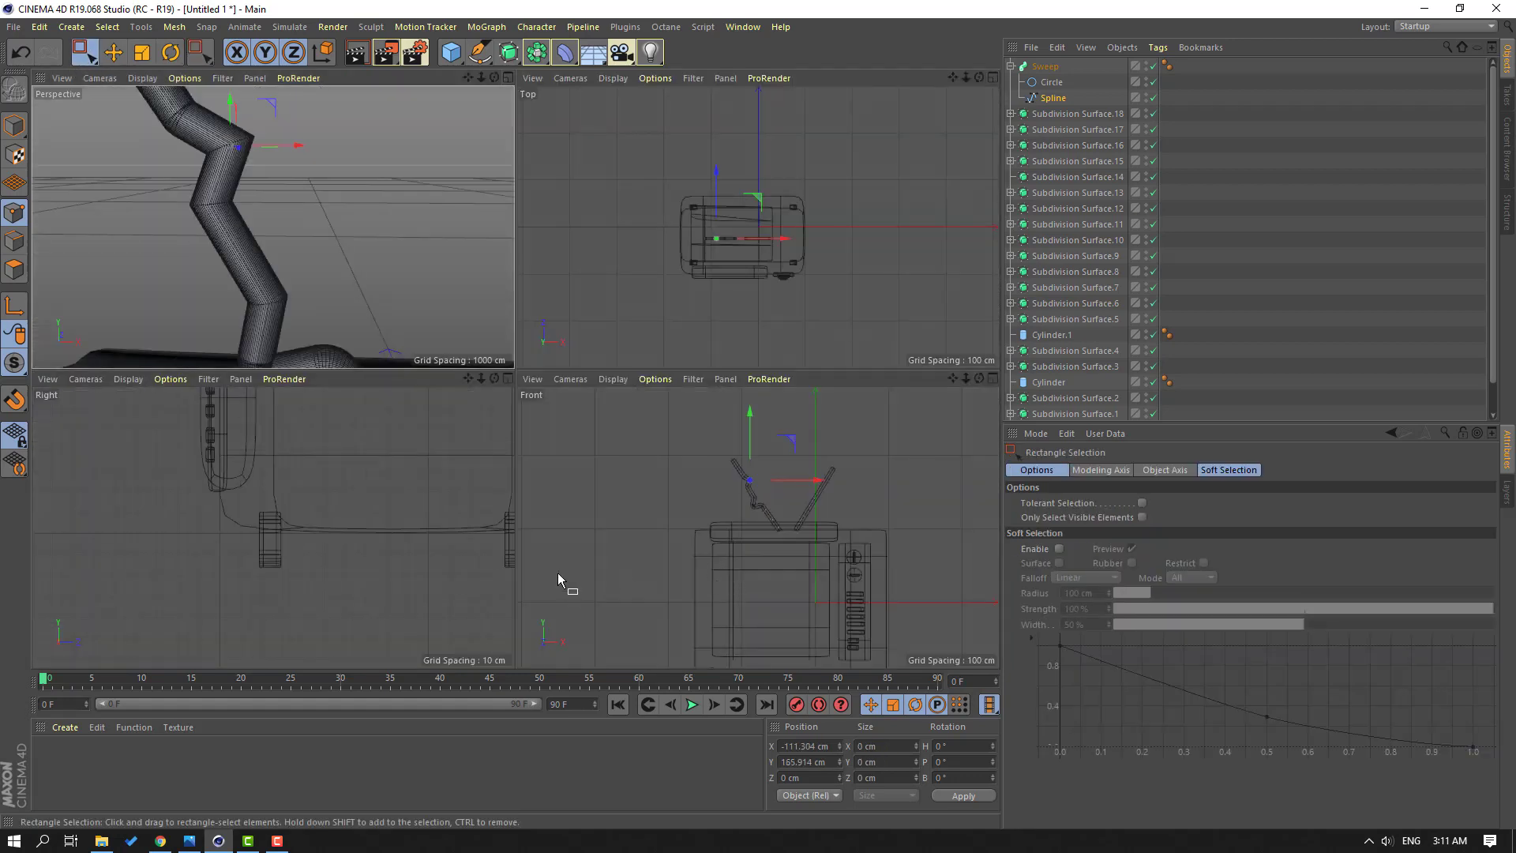
pyautogui.middleClick(654, 465)
pyautogui.scroll(10, 500, 287)
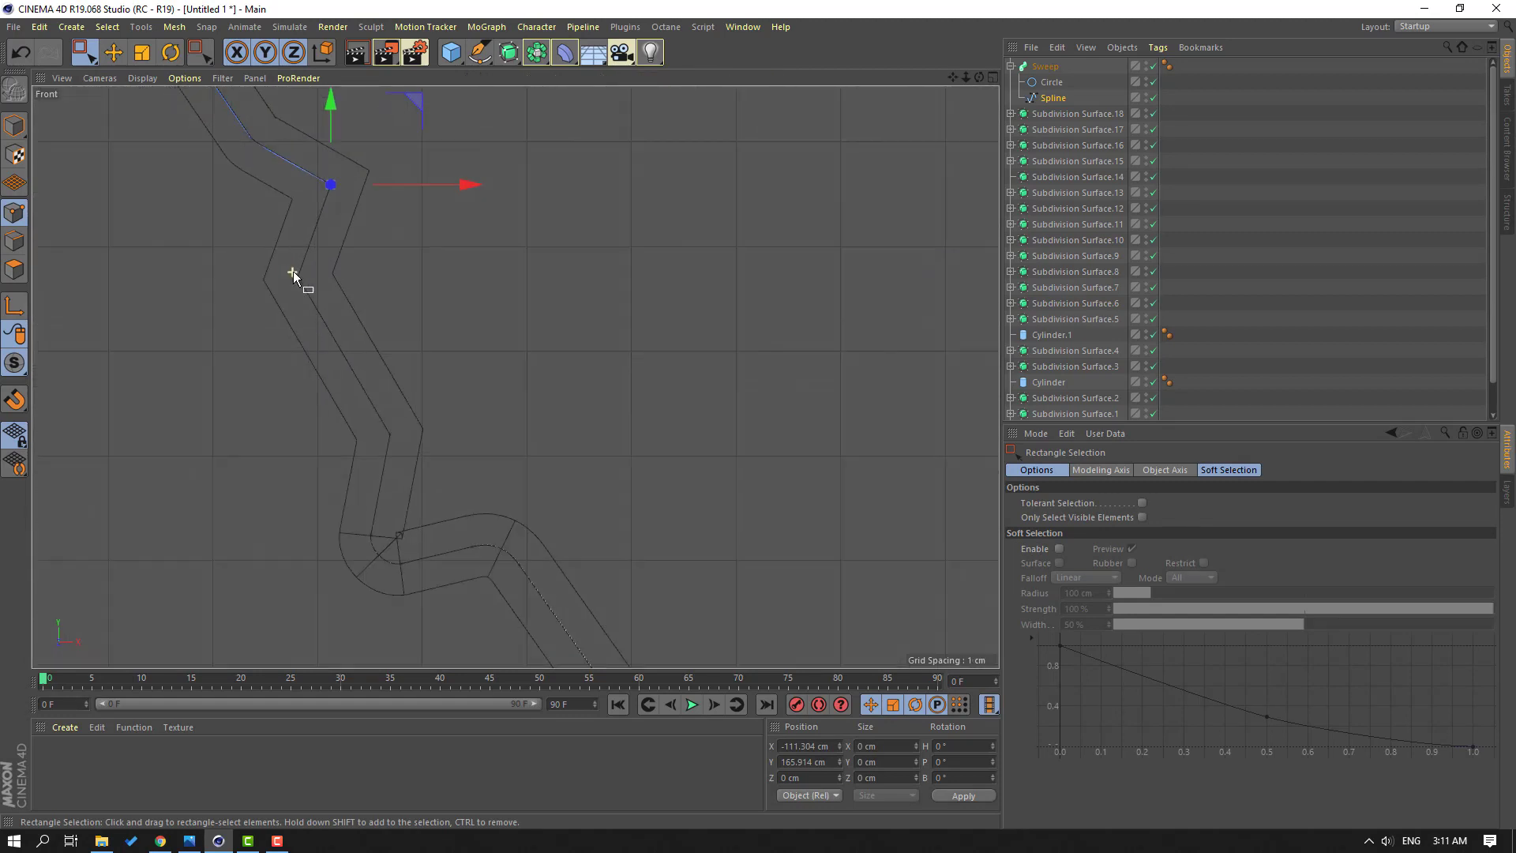
# Step: Reselect the upper protruding bend point of the crooked antenna and chamfer it with a radius of about 4.09 cm
pyautogui.scroll(-3, 348, 228)
pyautogui.click(362, 215)
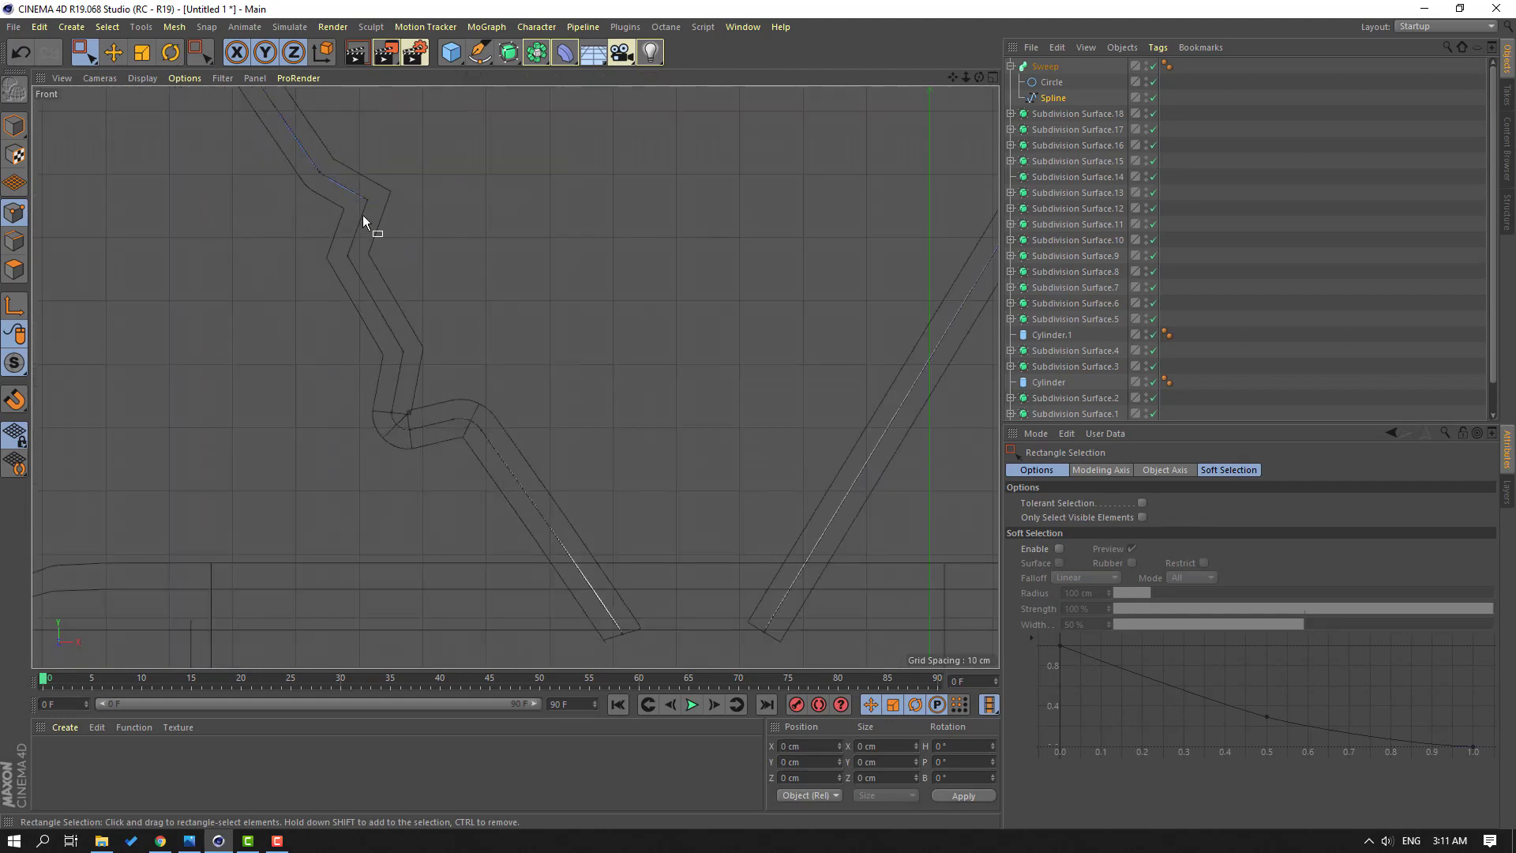
pyautogui.moveTo(408, 188); pyautogui.dragTo(352, 221)
pyautogui.rightClick(573, 155)
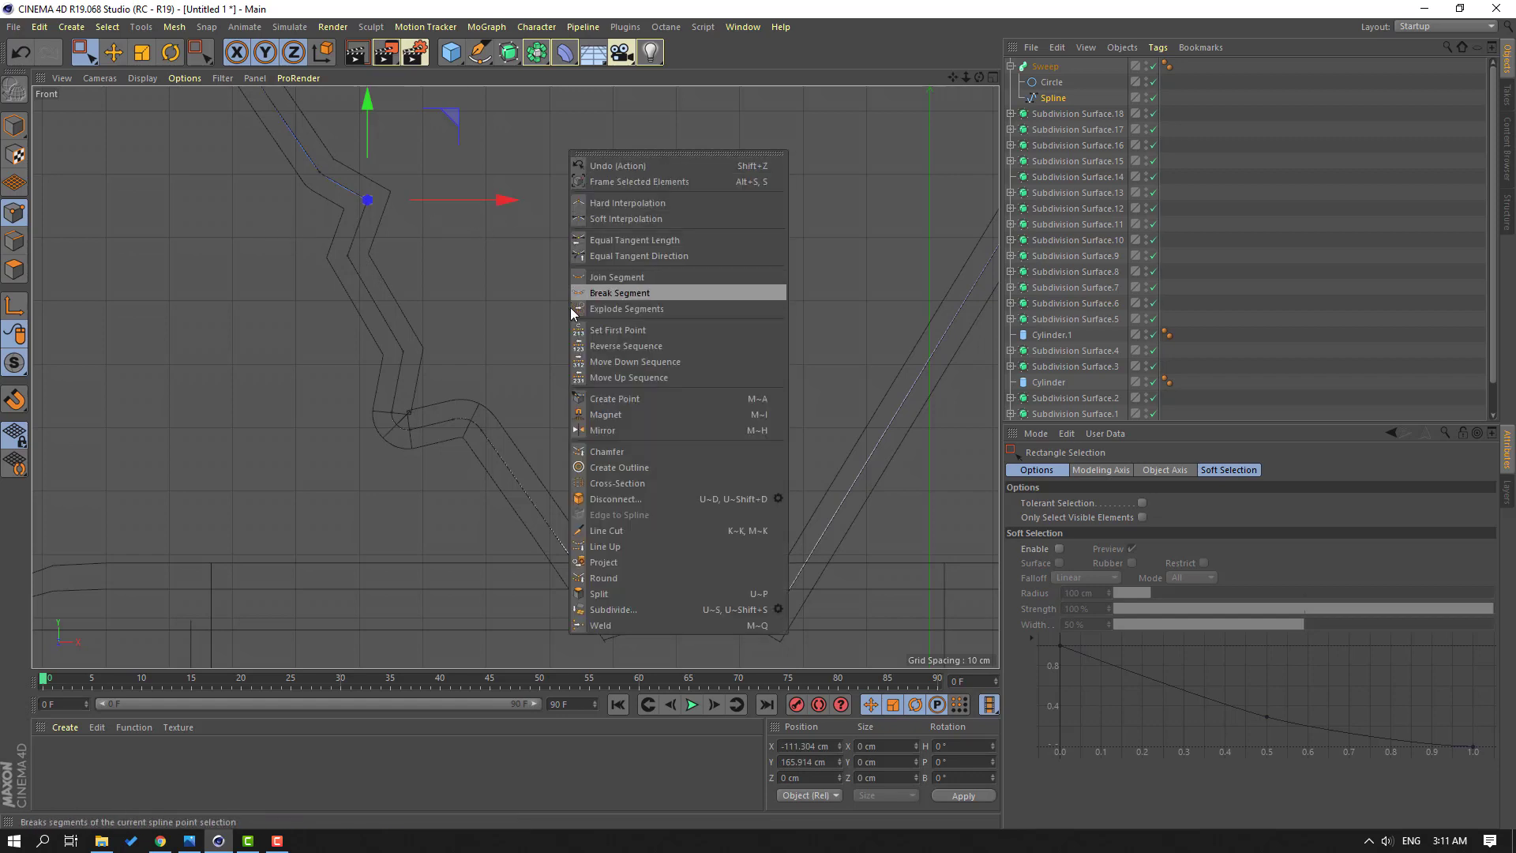
pyautogui.click(608, 452)
pyautogui.scroll(3, 414, 231)
pyautogui.scroll(2, 414, 232)
pyautogui.moveTo(389, 176); pyautogui.dragTo(375, 222)
pyautogui.scroll(-5, 440, 272)
pyautogui.scroll(-1, 514, 261)
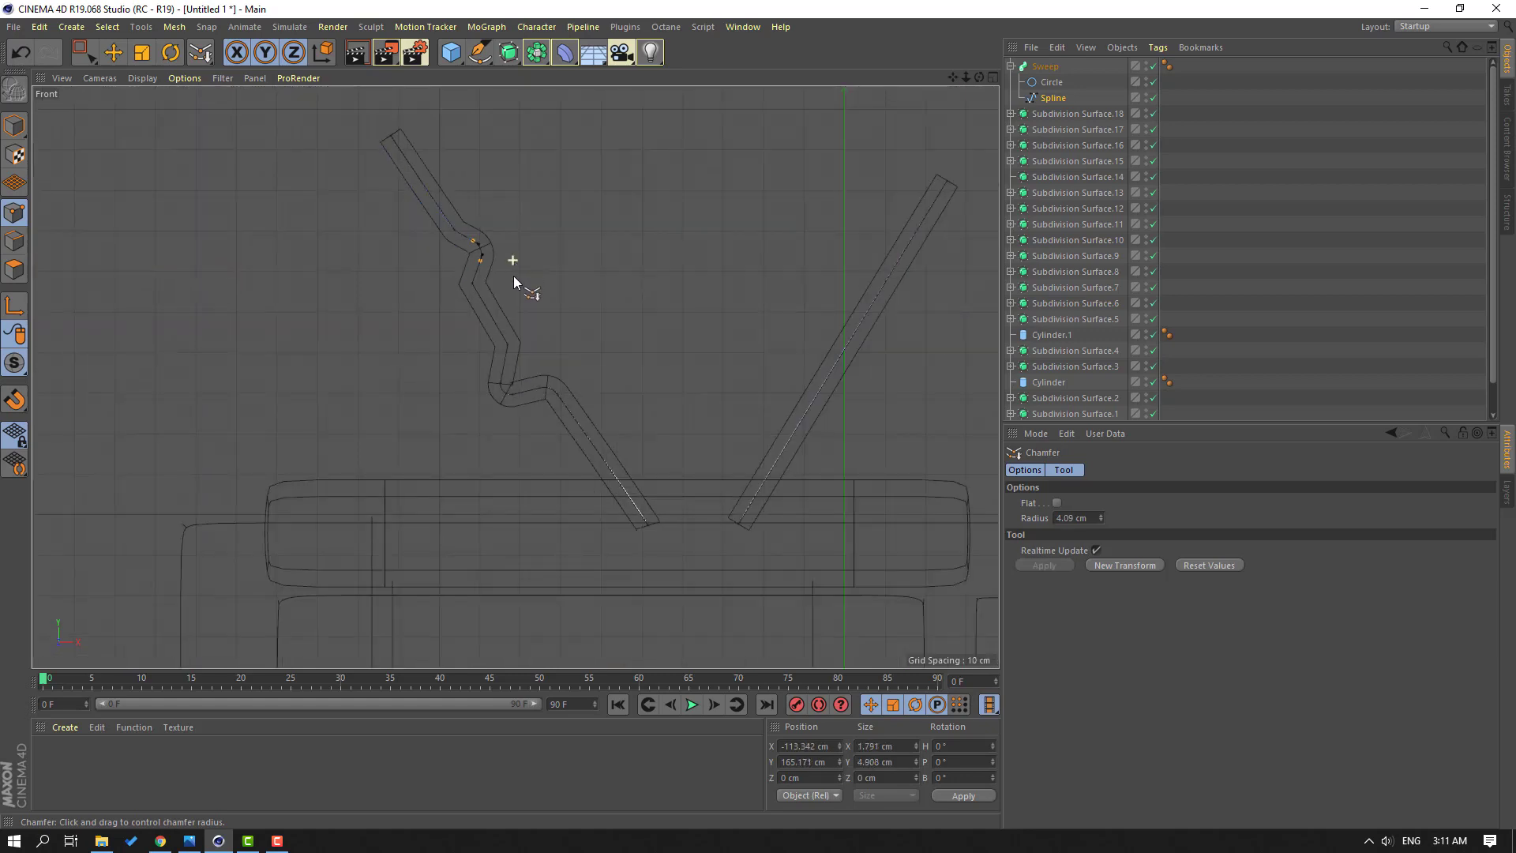
# Step: Return to Model mode with the Move tool and show the whole television in the maximised Perspective view
pyautogui.click(114, 52)
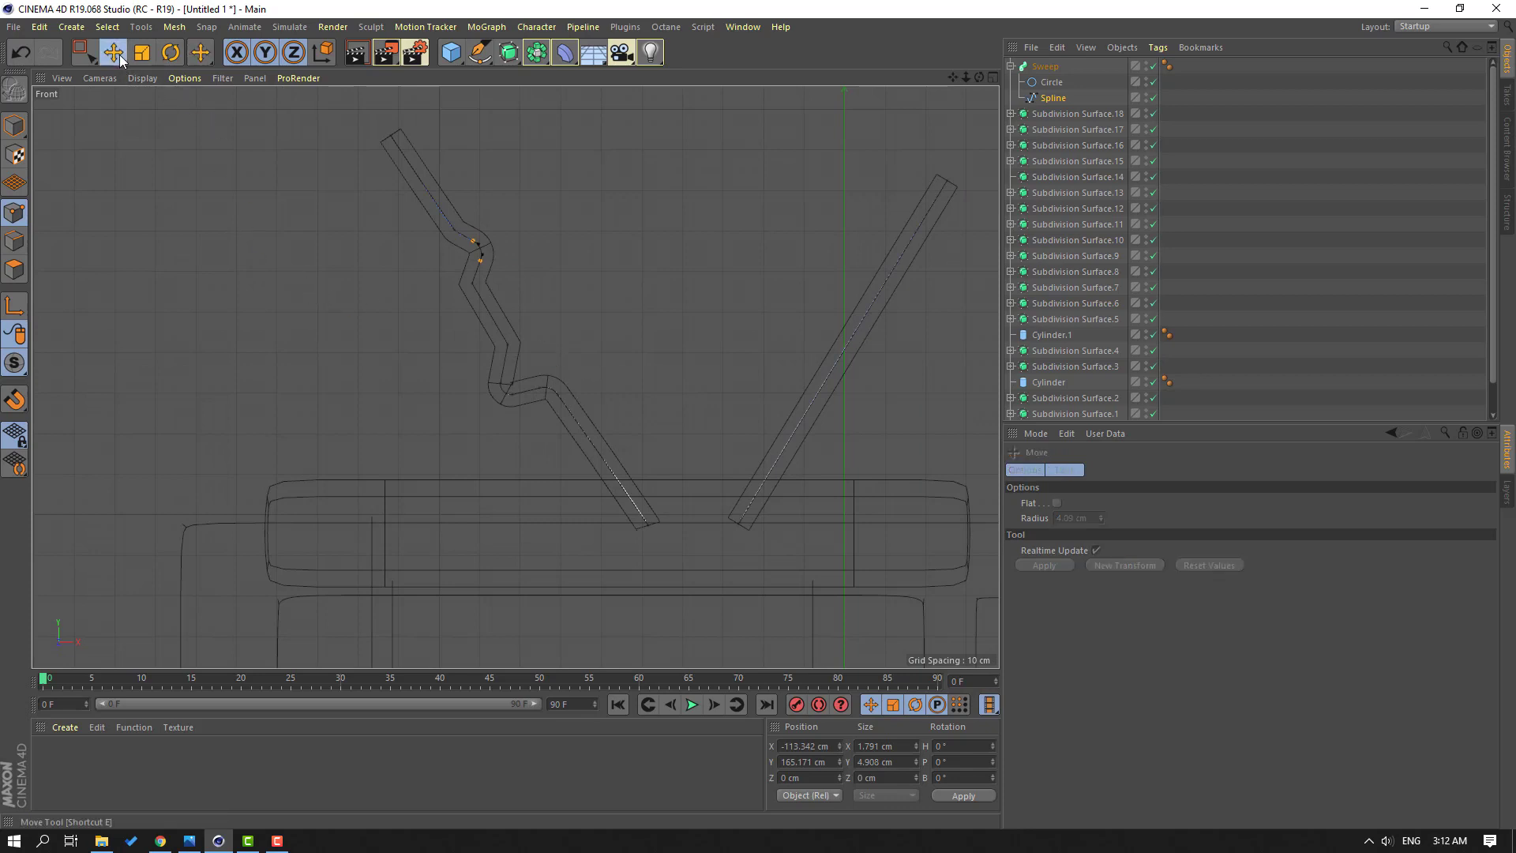
pyautogui.click(20, 128)
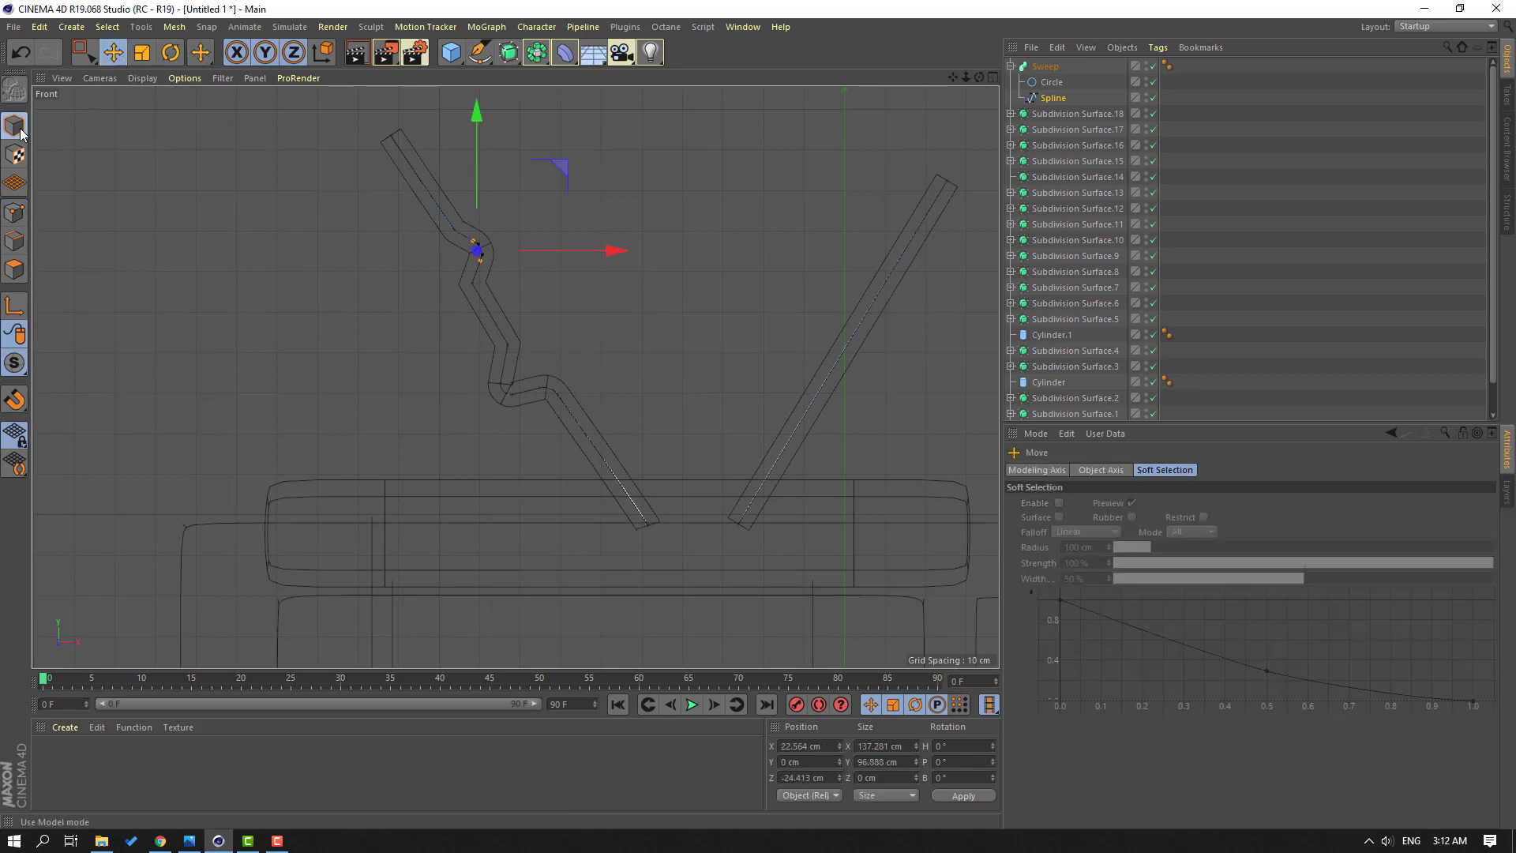
pyautogui.click(994, 77)
pyautogui.middleClick(465, 331)
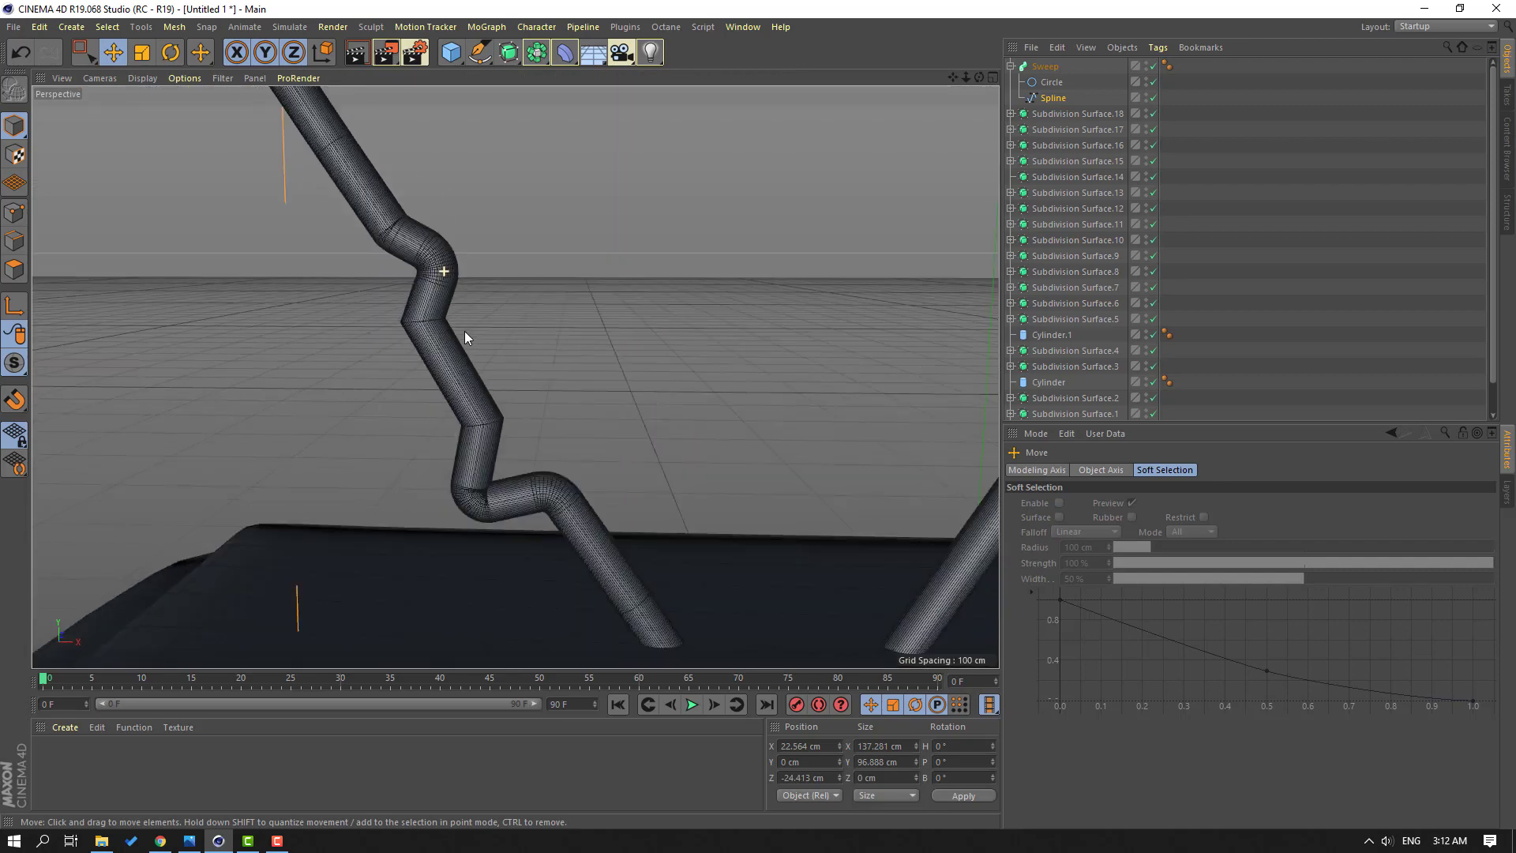
pyautogui.scroll(-2, 464, 330)
pyautogui.scroll(-5, 461, 342)
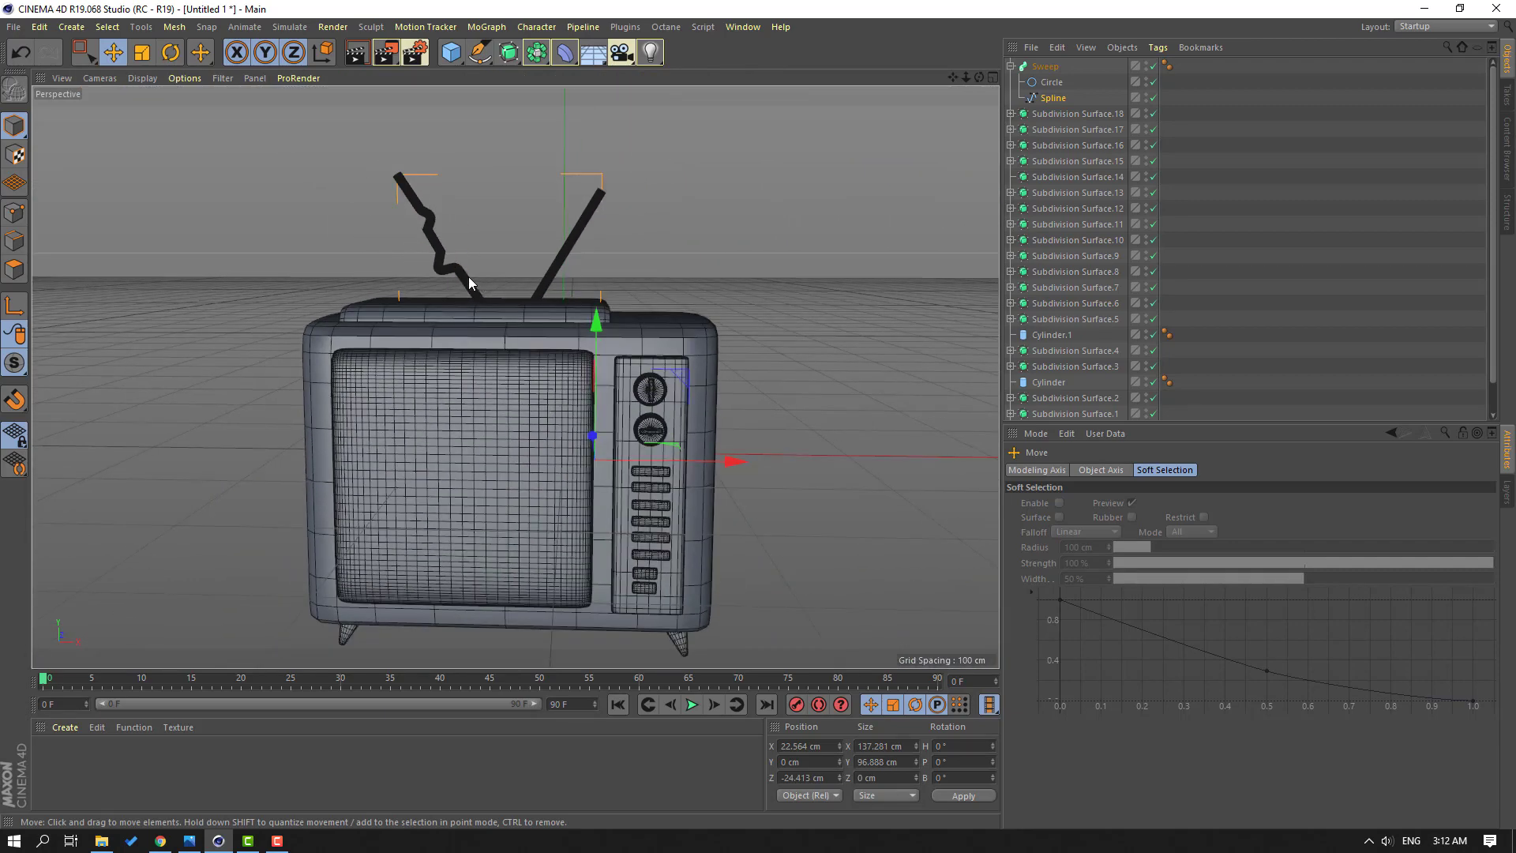
# Step: Add a Sphere, scale it to about 16.8 cm, and move it above the top plate near the straight antenna
pyautogui.click(451, 52)
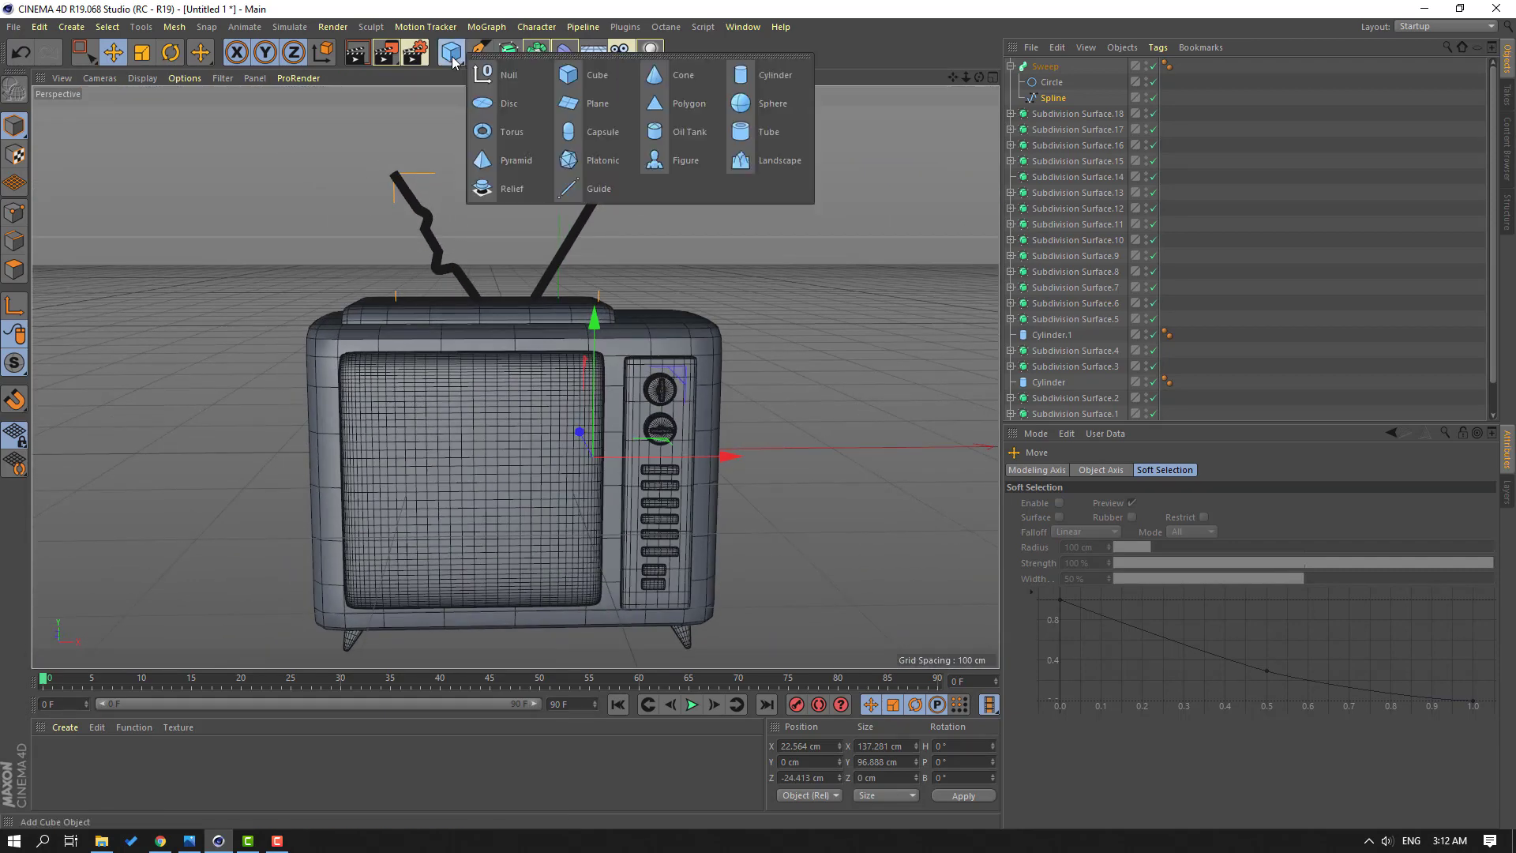
pyautogui.click(749, 107)
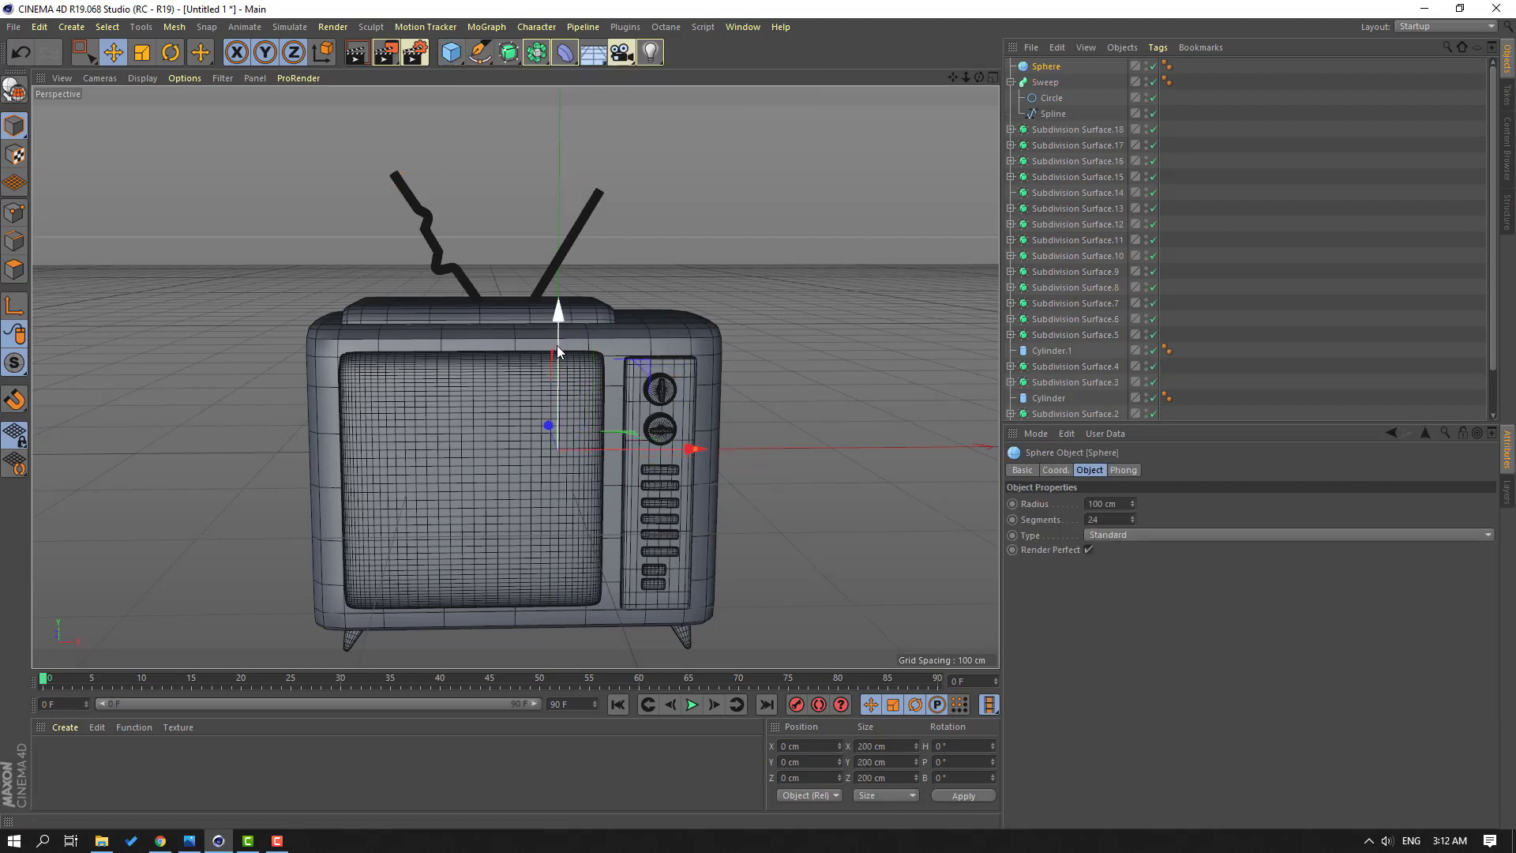
pyautogui.moveTo(557, 340); pyautogui.dragTo(694, 225)
pyautogui.click(142, 52)
pyautogui.click(113, 52)
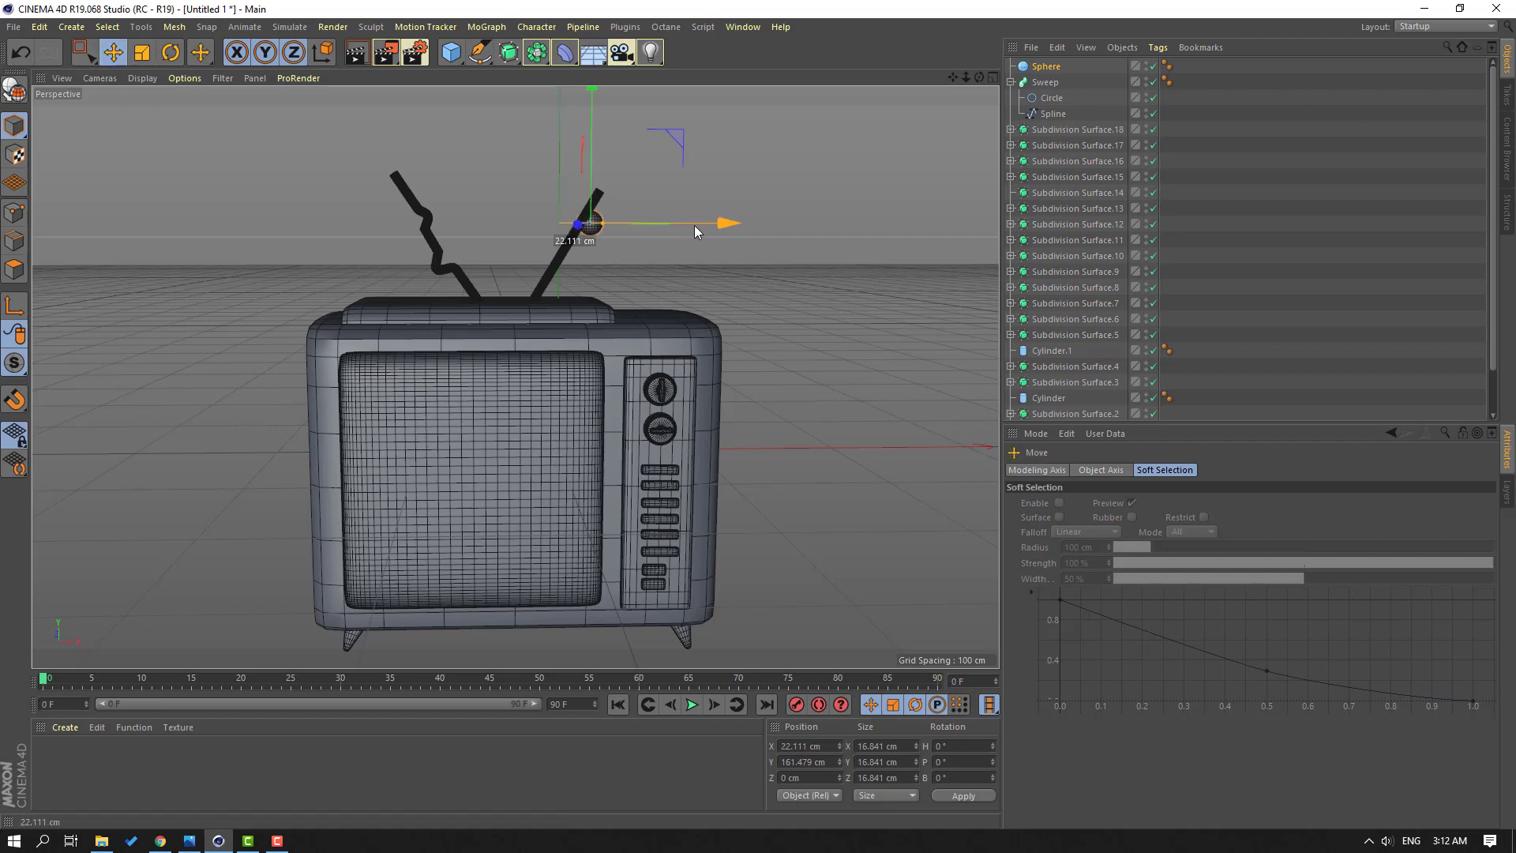
# Step: Align the sphere in depth with the straight antenna, at about X 14.6 cm and Z -24.4 cm
pyautogui.keyDown('alt'); pyautogui.moveTo(694, 225); pyautogui.dragTo(599, 289, button='middle'); pyautogui.keyUp('alt')
pyautogui.moveTo(599, 289)
pyautogui.keyDown('alt'); pyautogui.mouseDown()
pyautogui.moveTo(257, 395)
pyautogui.moveTo(624, 308)
pyautogui.moveTo(597, 306)
pyautogui.mouseUp(); pyautogui.keyUp('alt')
pyautogui.moveTo(519, 353); pyautogui.dragTo(527, 337)
pyautogui.keyDown('alt'); pyautogui.moveTo(497, 314); pyautogui.dragTo(601, 292, button='right'); pyautogui.keyUp('alt')
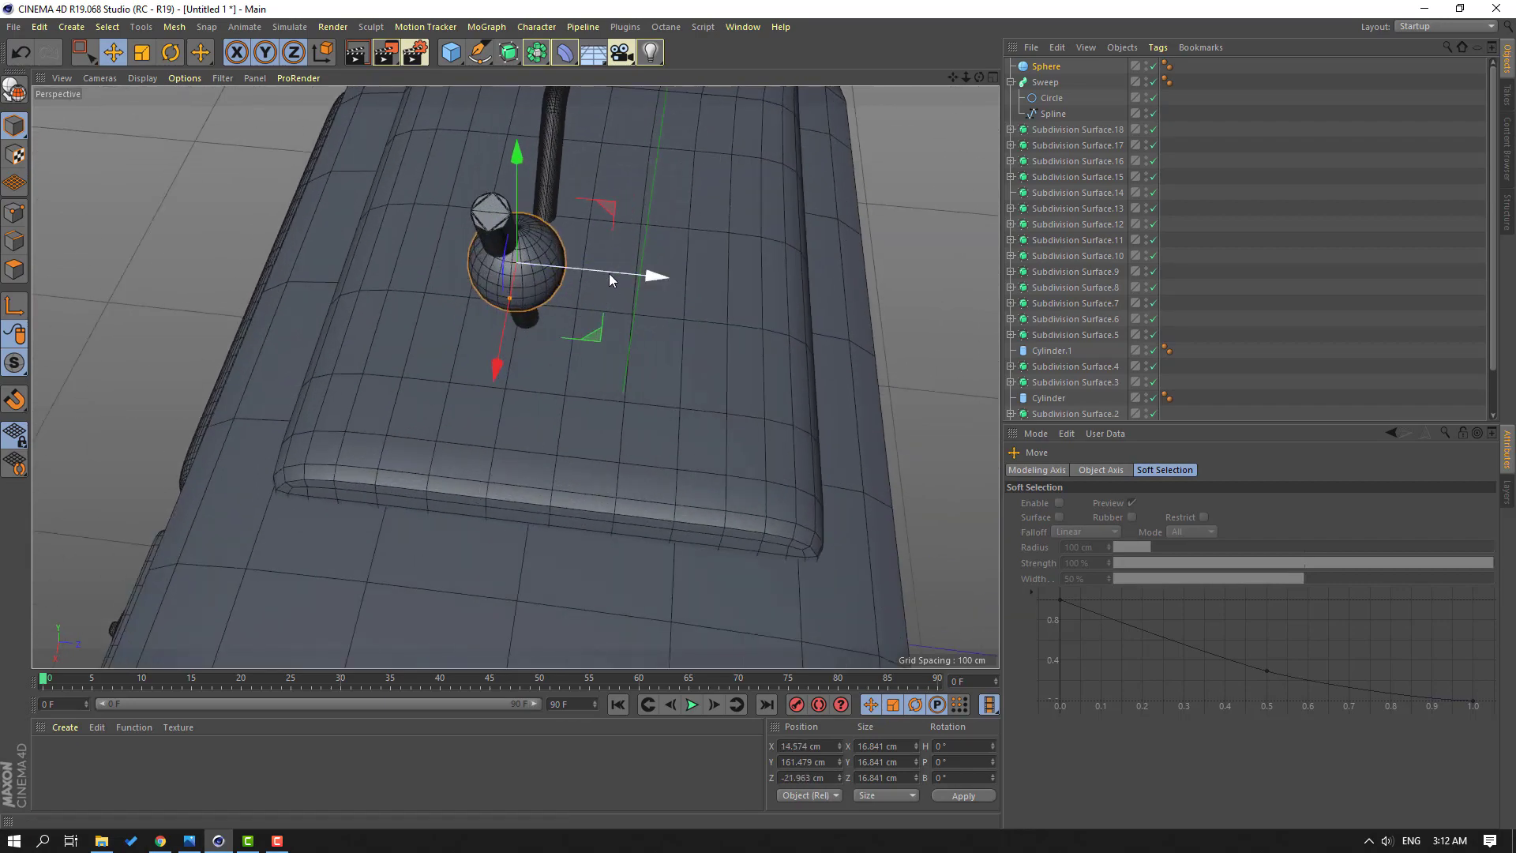
pyautogui.moveTo(609, 274); pyautogui.dragTo(607, 273)
# Step: Seat the sphere on the straight antenna's tip, at about X 24.1 cm and Y 180.6 cm
pyautogui.keyDown('alt'); pyautogui.moveTo(283, 319); pyautogui.dragTo(430, 267); pyautogui.keyUp('alt')
pyautogui.moveTo(411, 215); pyautogui.dragTo(457, 109)
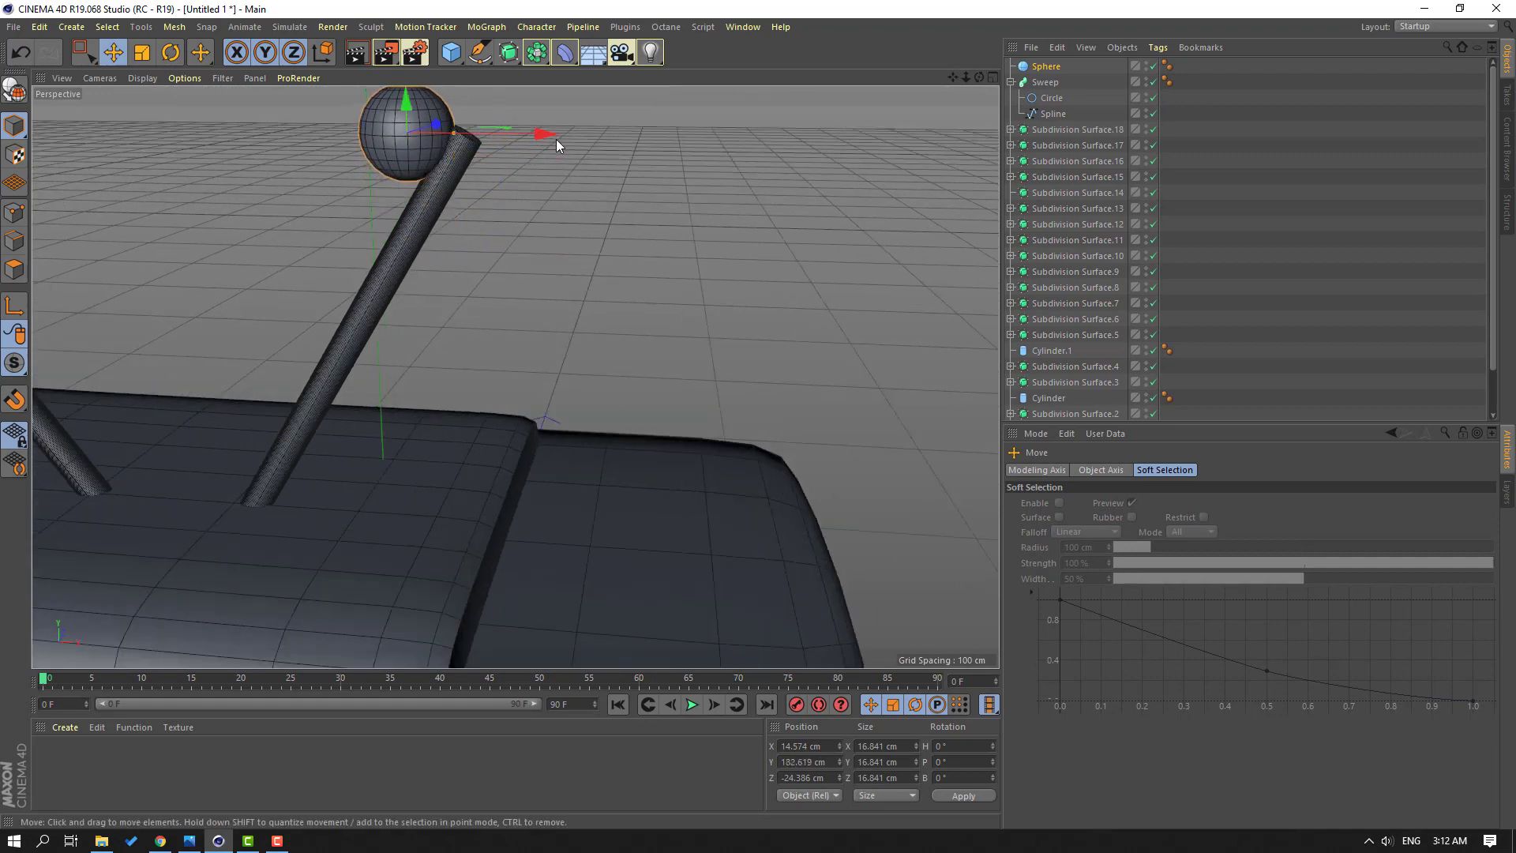
pyautogui.moveTo(553, 138); pyautogui.dragTo(593, 140)
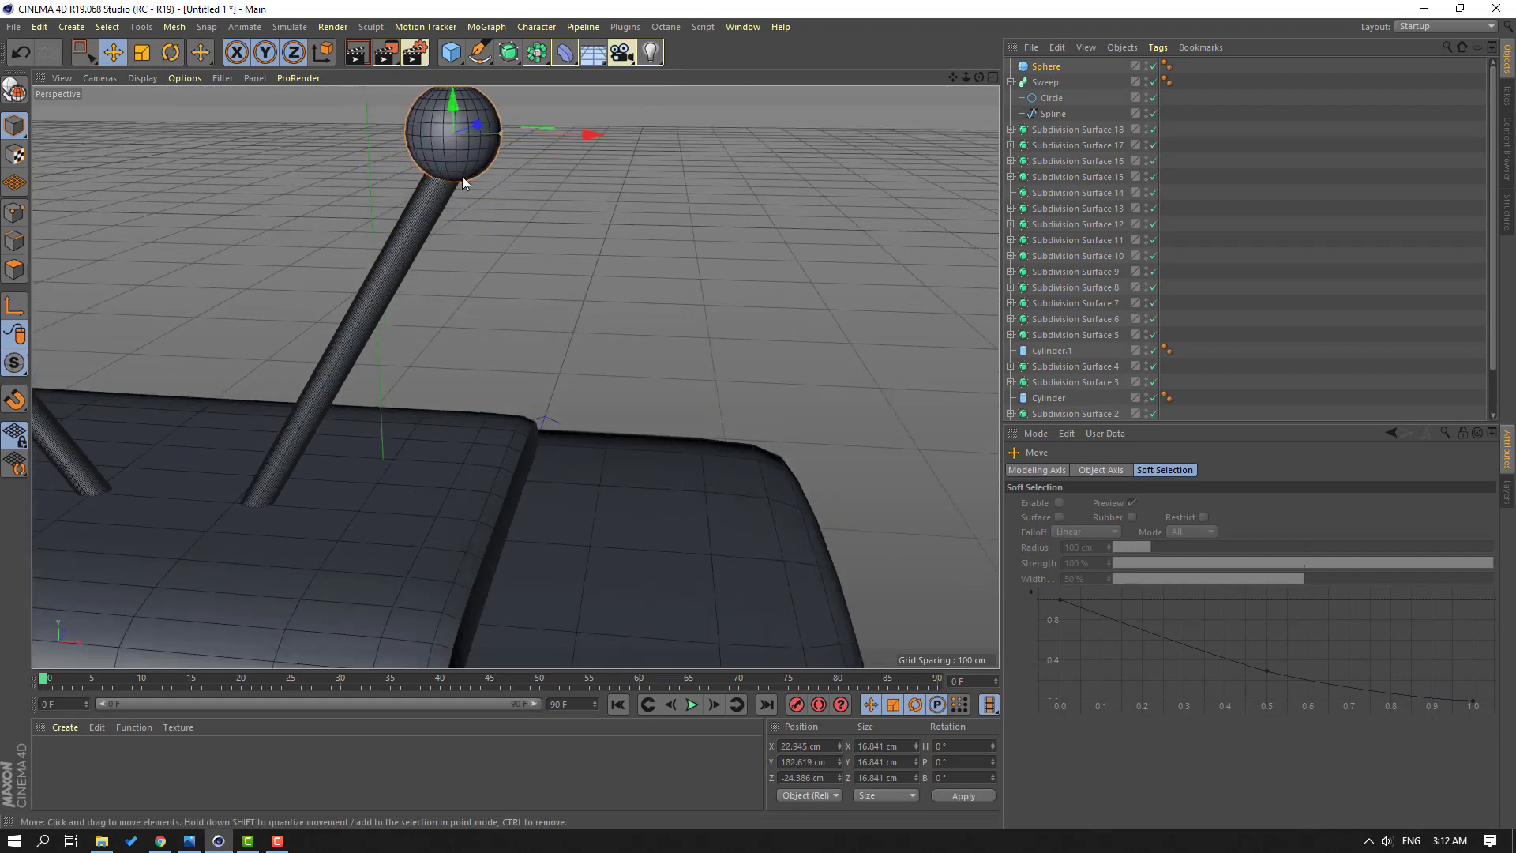
pyautogui.moveTo(462, 182)
pyautogui.keyDown('alt'); pyautogui.mouseDown()
pyautogui.moveTo(443, 261)
pyautogui.moveTo(462, 170)
pyautogui.moveTo(475, 194)
pyautogui.mouseUp(); pyautogui.keyUp('alt')
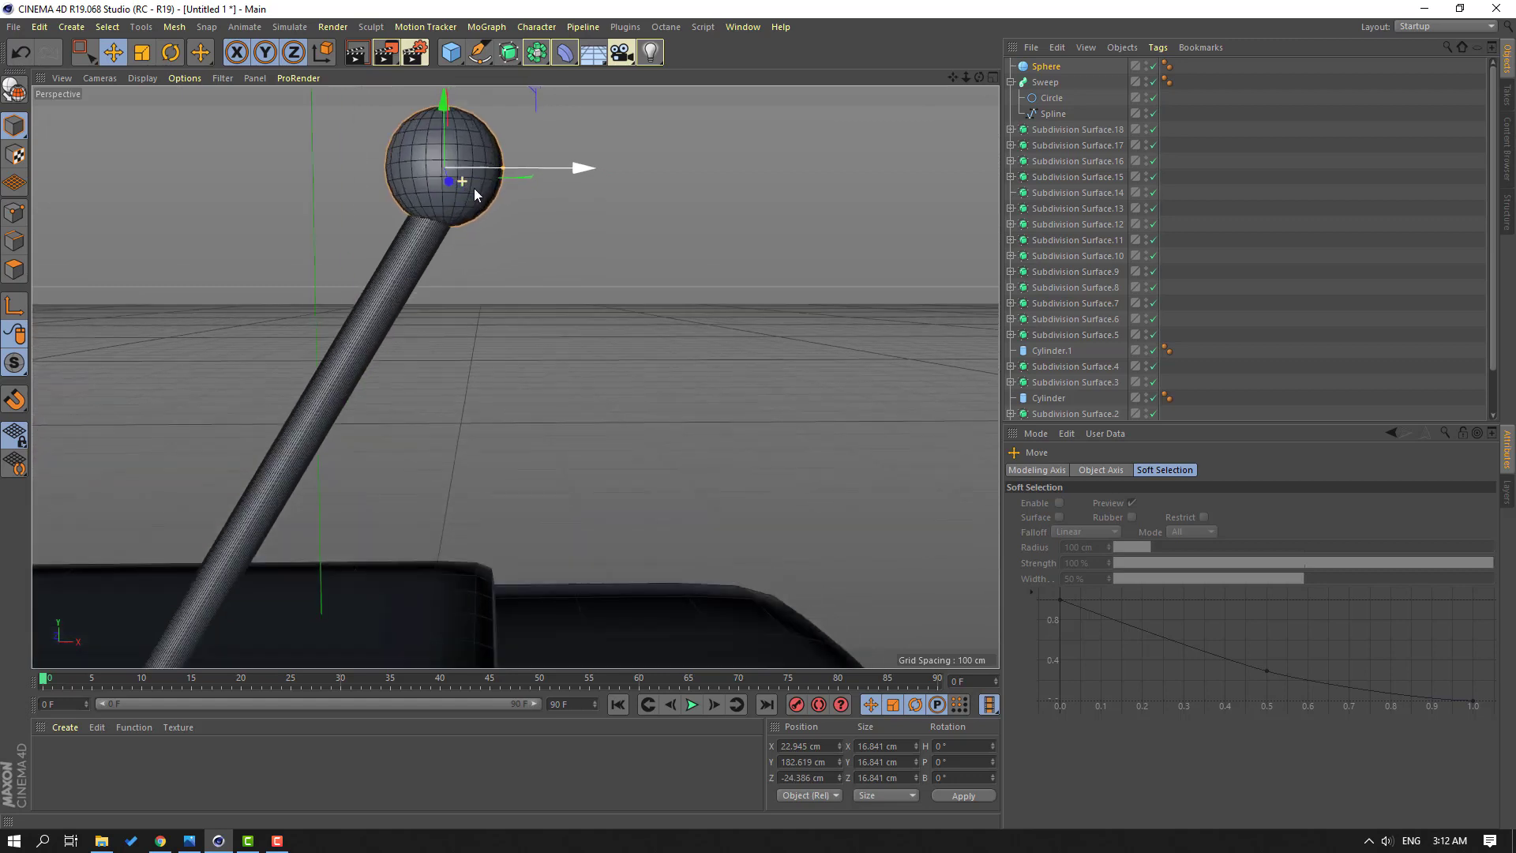
pyautogui.scroll(3, 476, 194)
pyautogui.moveTo(554, 163); pyautogui.dragTo(566, 160)
pyautogui.moveTo(444, 104); pyautogui.dragTo(442, 123)
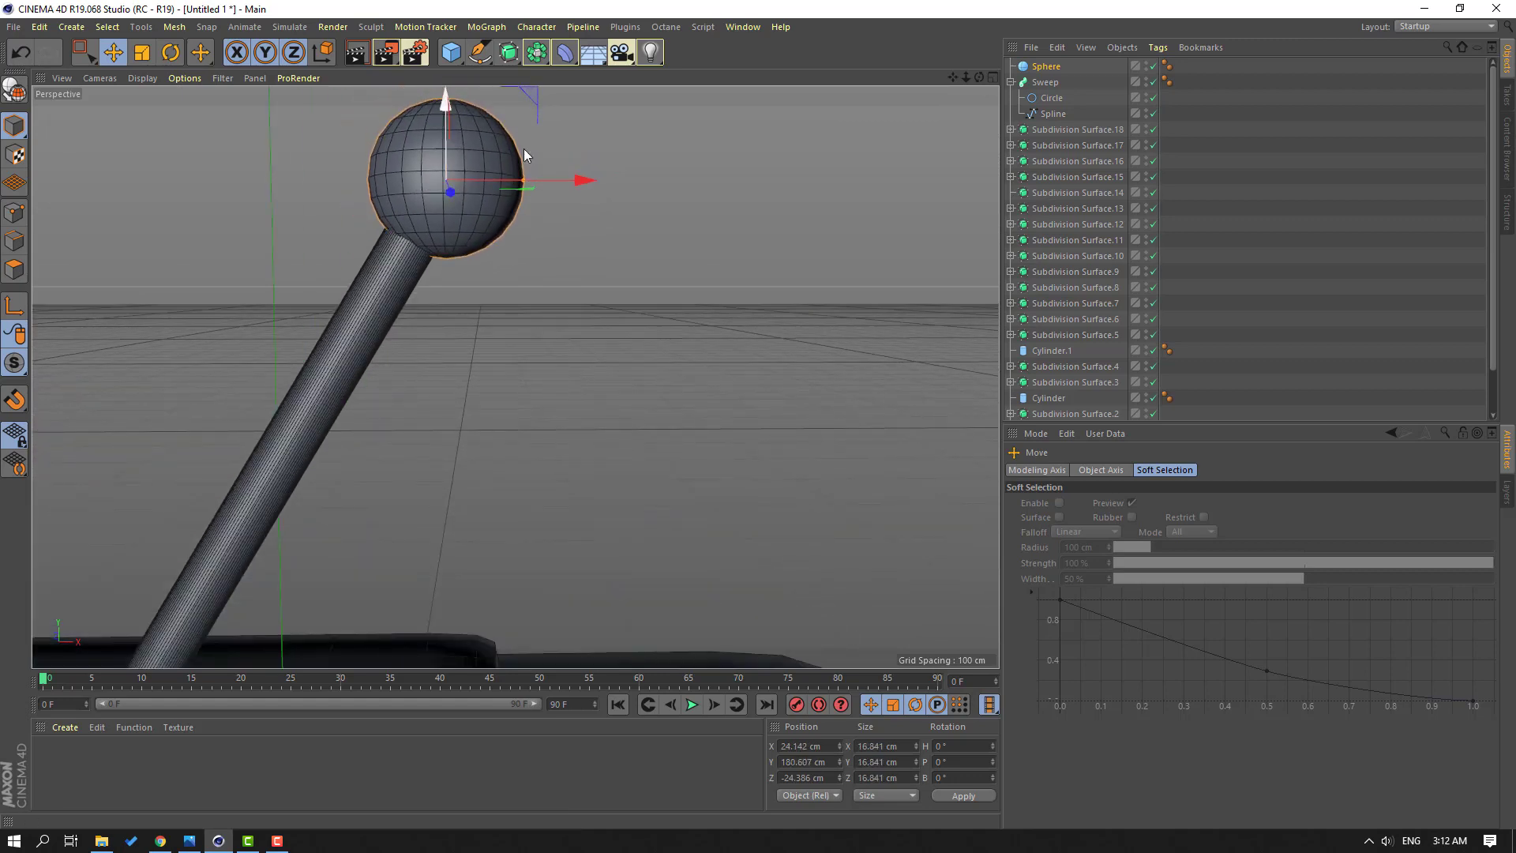
# Step: Nudge the sphere slightly along X to centre it on the straight antenna's tip, and deselect it
pyautogui.moveTo(572, 179); pyautogui.dragTo(564, 180)
pyautogui.click(573, 263)
pyautogui.scroll(-3, 394, 320)
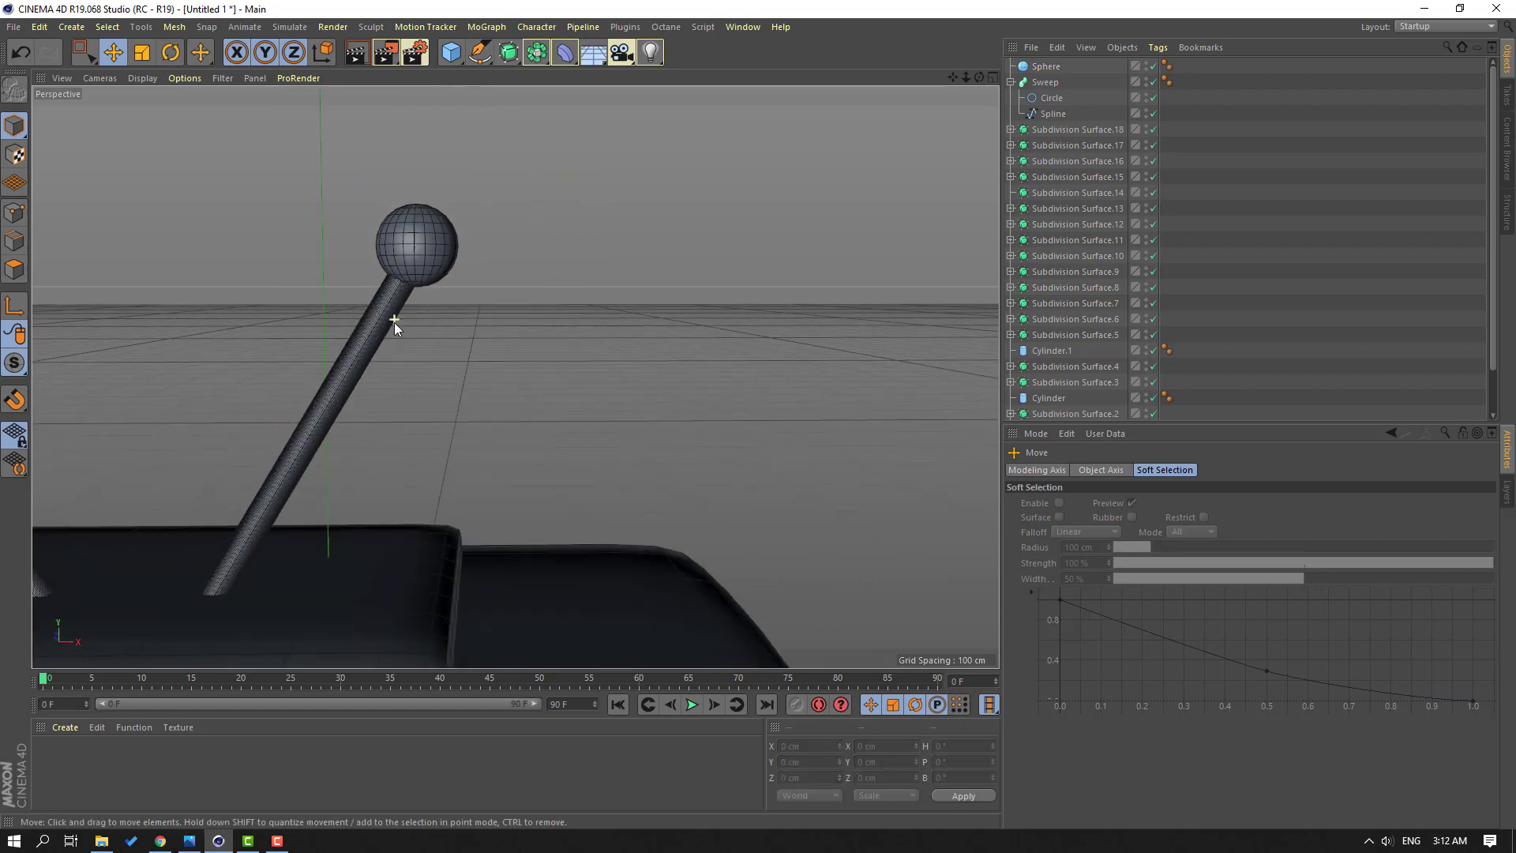
# Step: Duplicate the ball tip and move the copy along X to the bent antenna, at about X -103.4 cm
pyautogui.scroll(-5, 395, 322)
pyautogui.scroll(2, 312, 365)
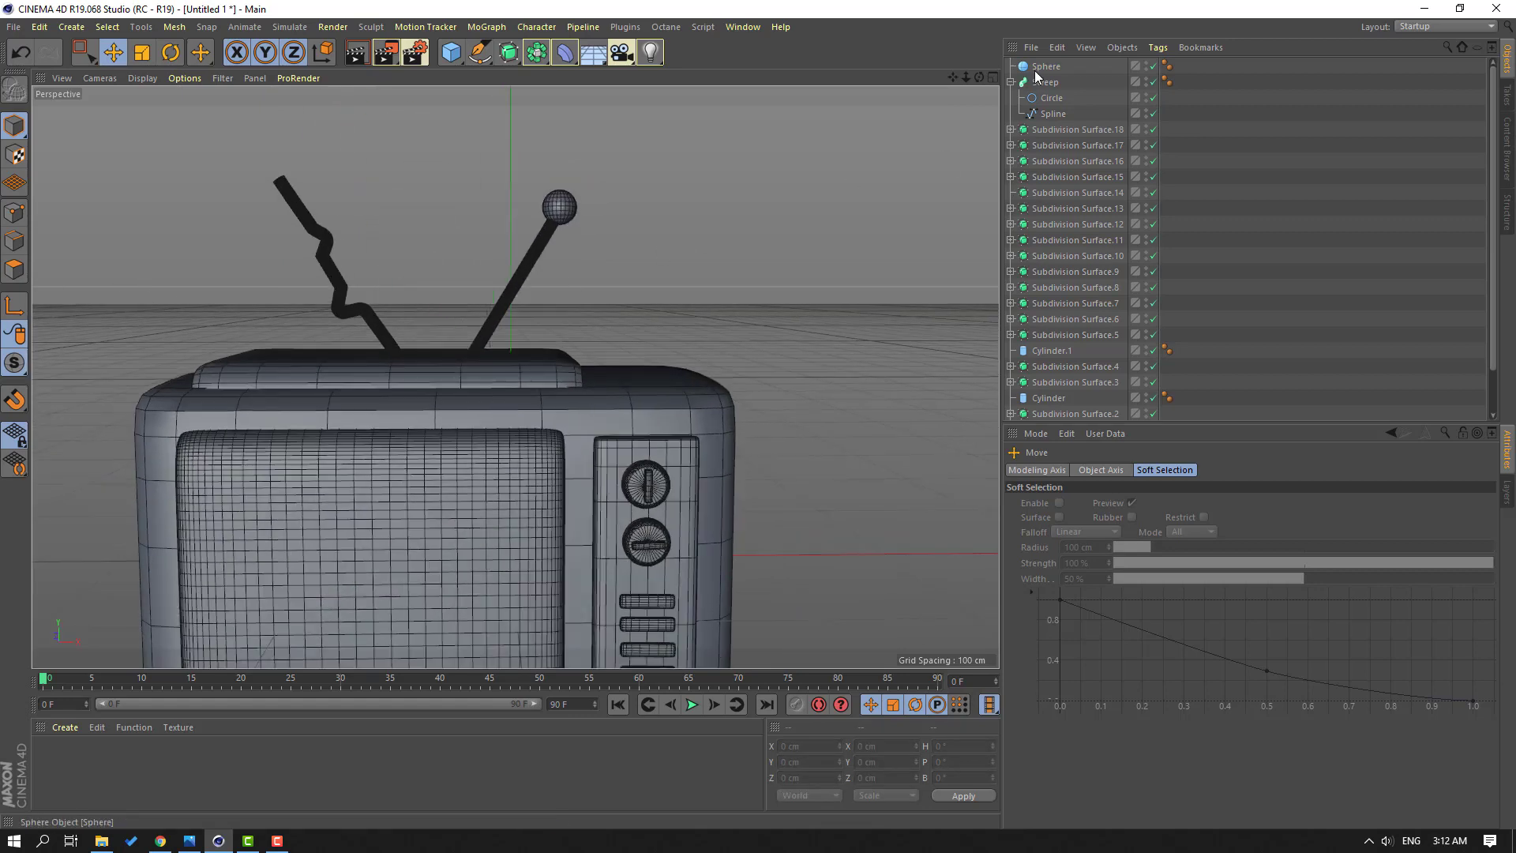
pyautogui.click(1039, 69)
pyautogui.keyDown('ctrl'); pyautogui.moveTo(690, 208); pyautogui.dragTo(418, 208); pyautogui.keyUp('ctrl')
pyautogui.keyDown('alt'); pyautogui.moveTo(257, 199); pyautogui.dragTo(379, 217, button='right'); pyautogui.keyUp('alt')
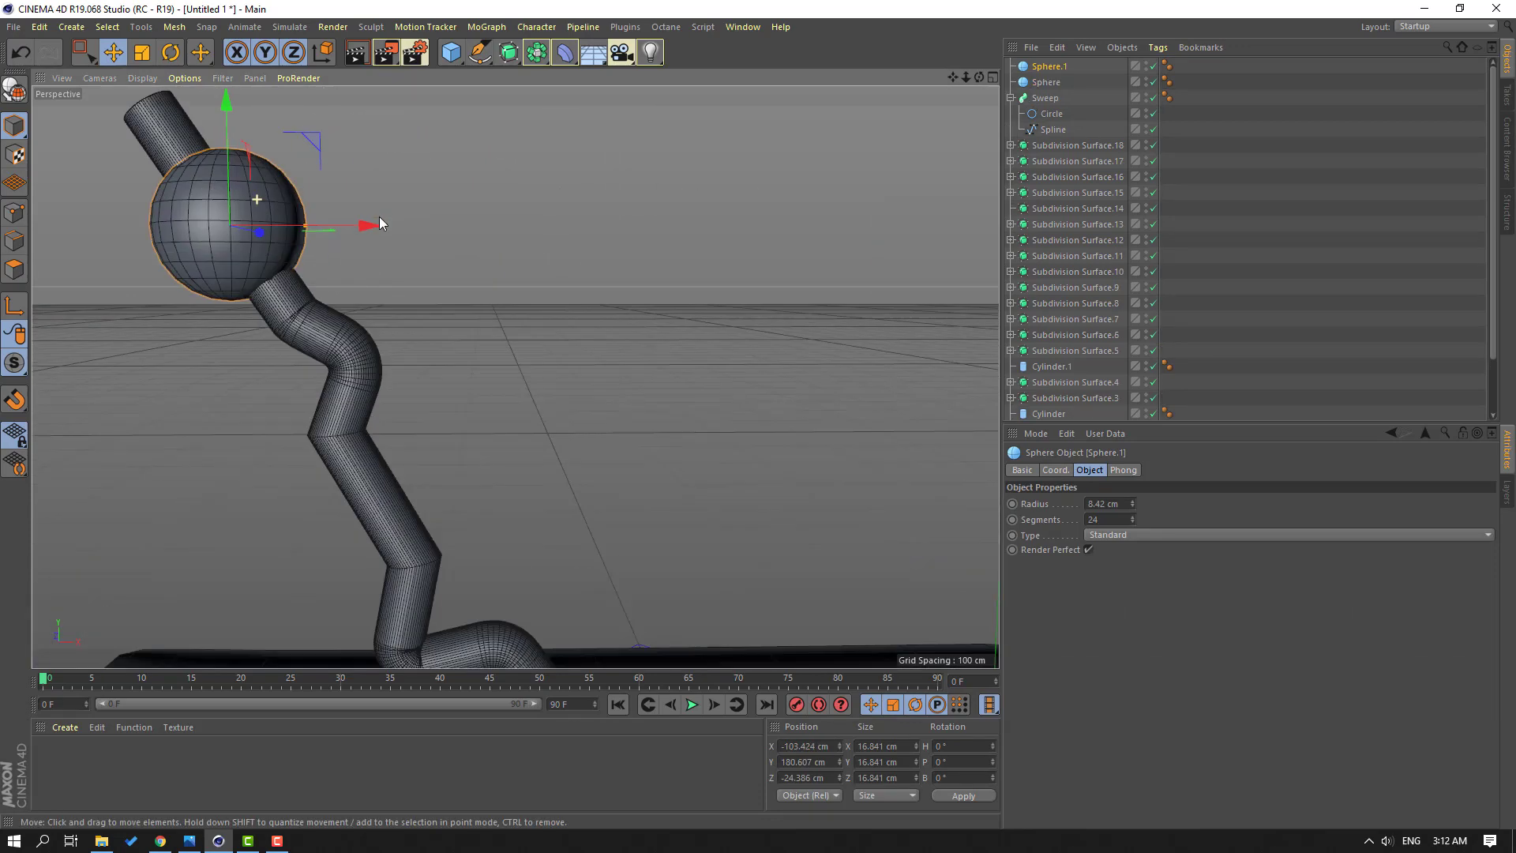
# Step: Seat the copied sphere on the bent antenna's tip, at about X -108.9 cm and Y 190.5 cm
pyautogui.keyDown('alt'); pyautogui.moveTo(160, 248); pyautogui.dragTo(332, 265); pyautogui.keyUp('alt')
pyautogui.keyDown('alt'); pyautogui.moveTo(177, 267); pyautogui.dragTo(379, 345, button='middle'); pyautogui.keyUp('alt')
pyautogui.keyDown('alt'); pyautogui.moveTo(379, 345); pyautogui.dragTo(388, 276); pyautogui.keyUp('alt')
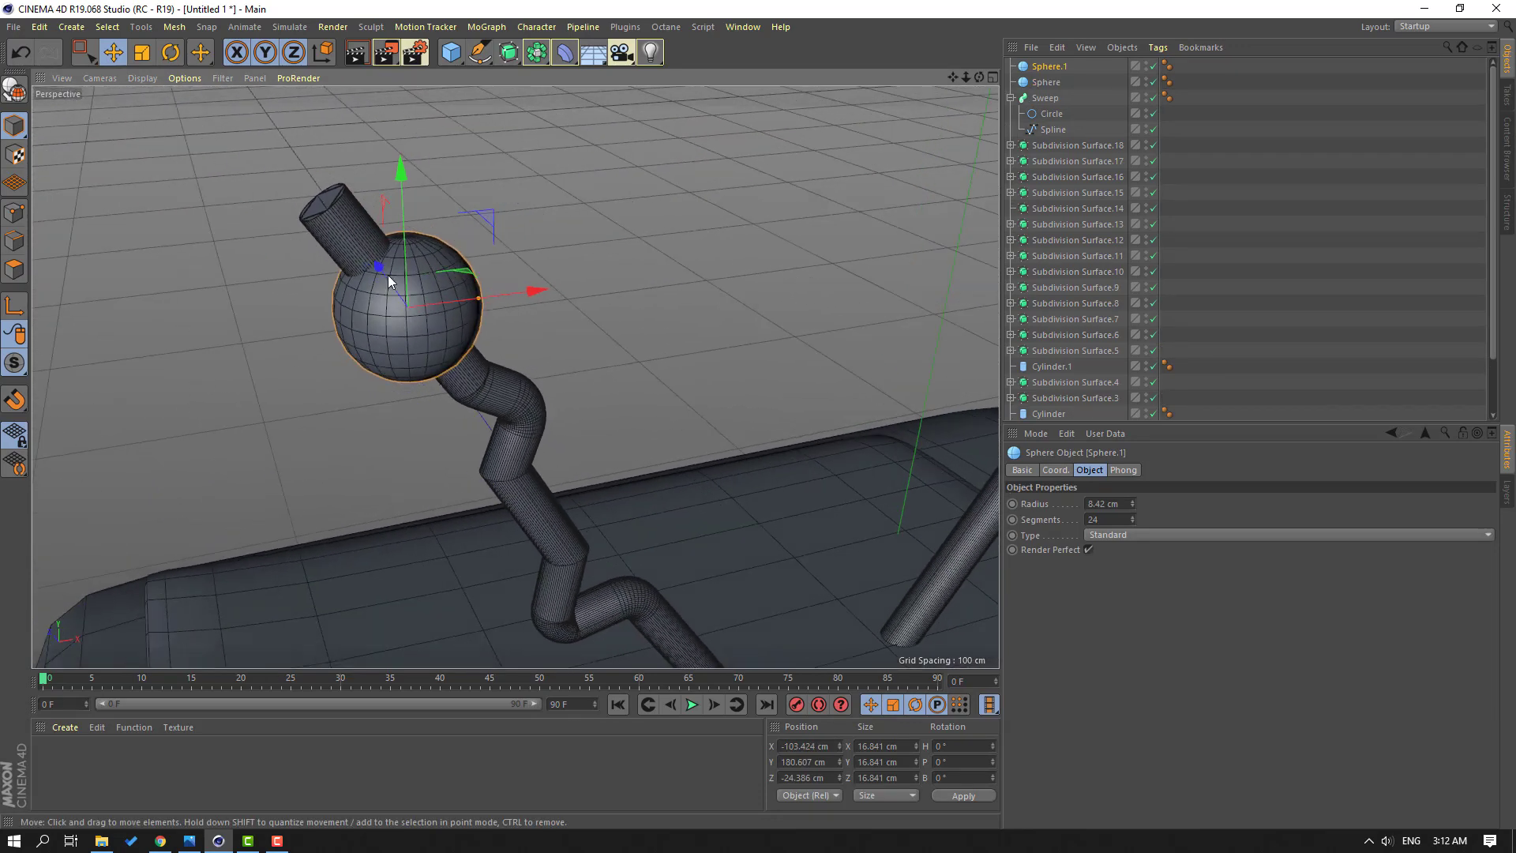
pyautogui.moveTo(480, 218); pyautogui.dragTo(271, 252)
pyautogui.moveTo(490, 253); pyautogui.dragTo(503, 252)
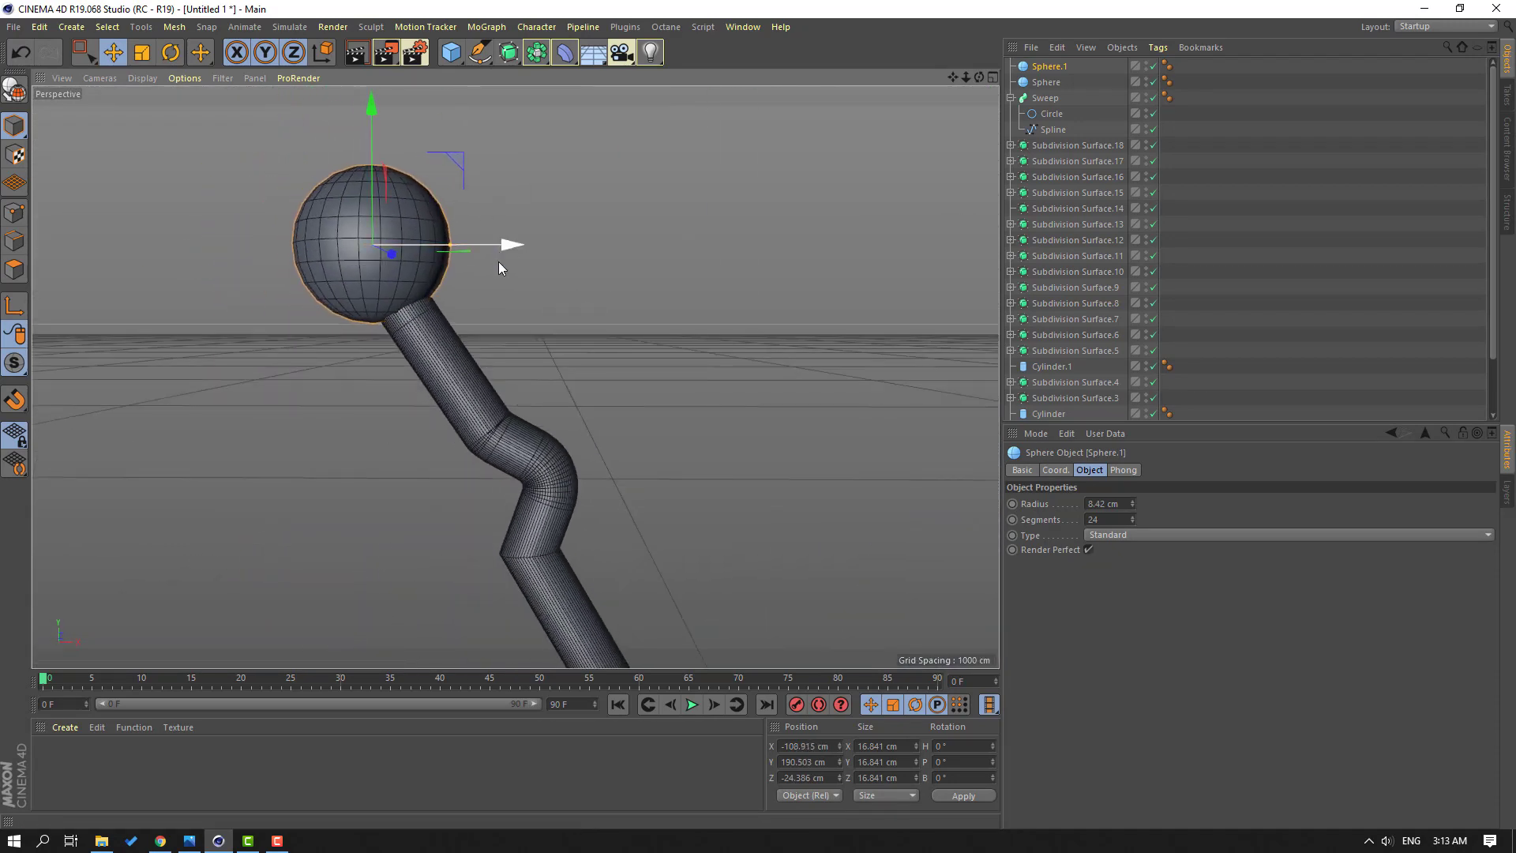
pyautogui.keyDown('alt'); pyautogui.moveTo(492, 328); pyautogui.dragTo(475, 342, button='right'); pyautogui.keyUp('alt')
pyautogui.scroll(-4, 481, 333)
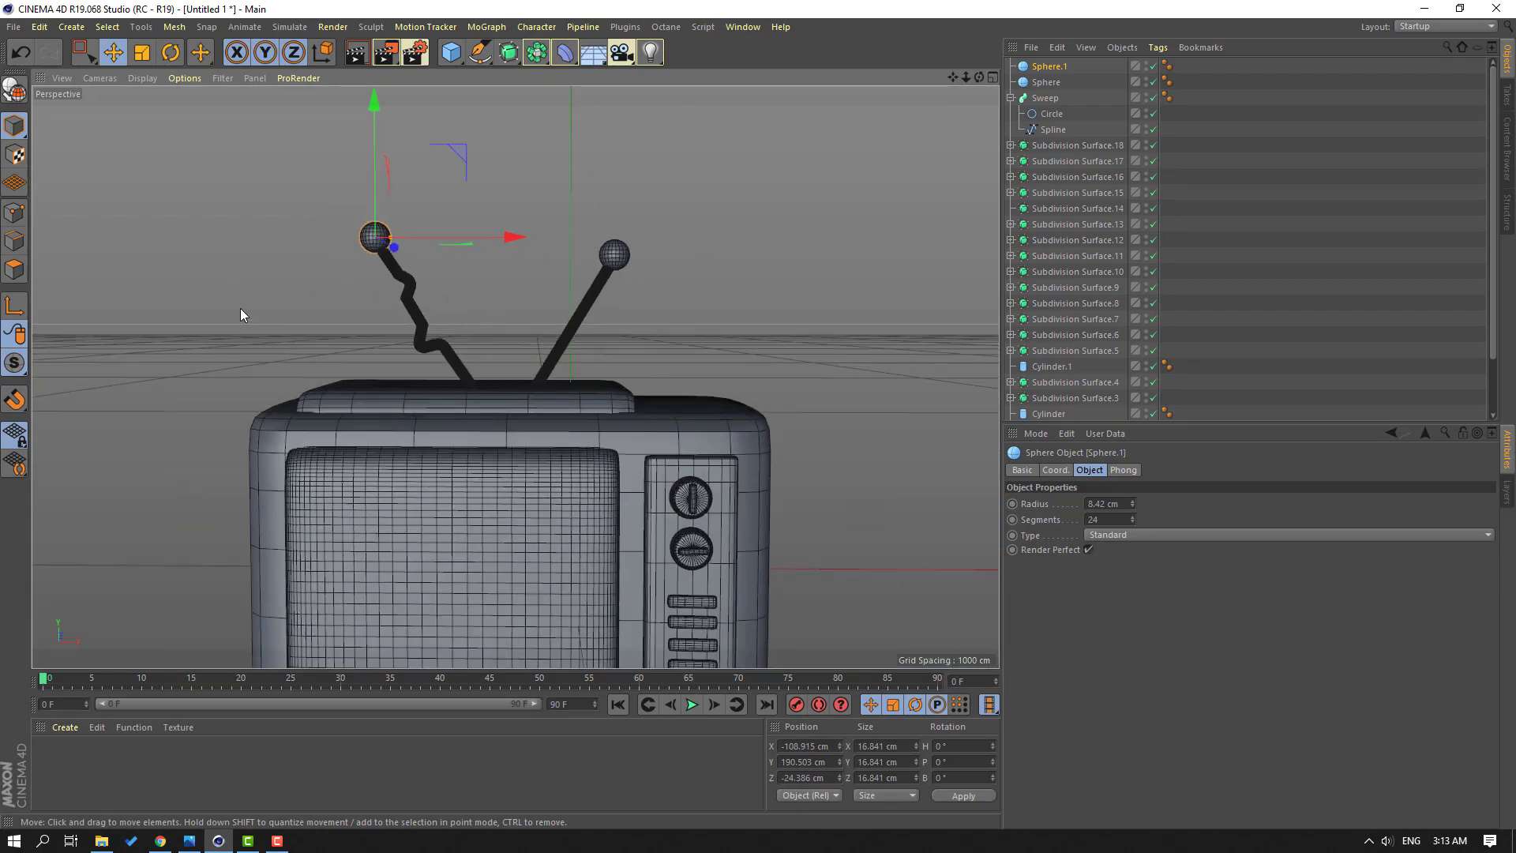
pyautogui.click(240, 315)
# Step: Create a new material and give it an orange colour of about H 19°, S 61%, V 95%
pyautogui.scroll(-3, 362, 387)
pyautogui.keyDown('alt'); pyautogui.moveTo(362, 387); pyautogui.dragTo(639, 359); pyautogui.keyUp('alt')
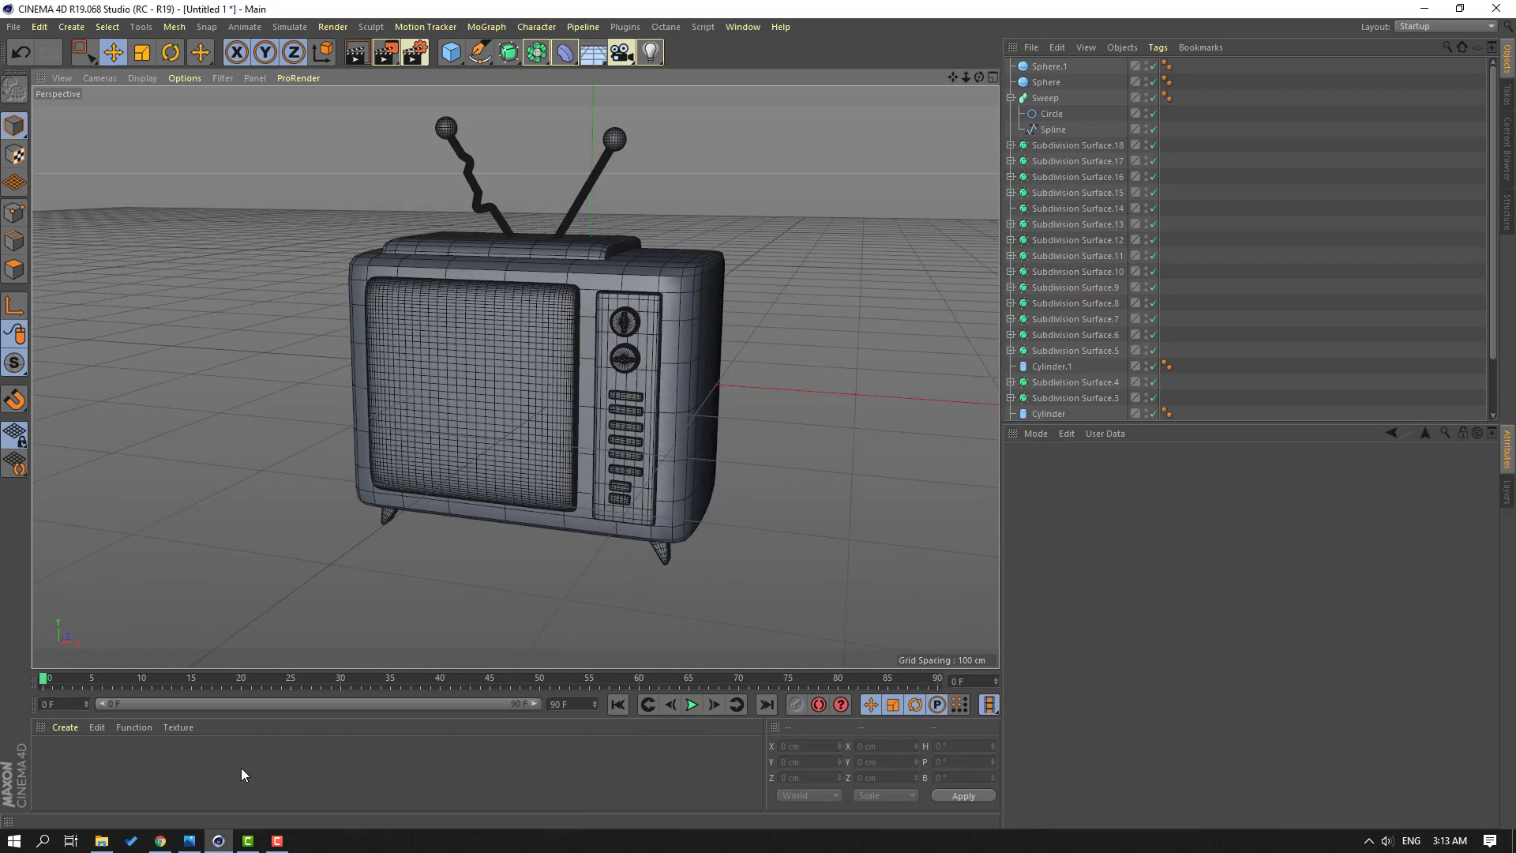
pyautogui.doubleClick(93, 756)
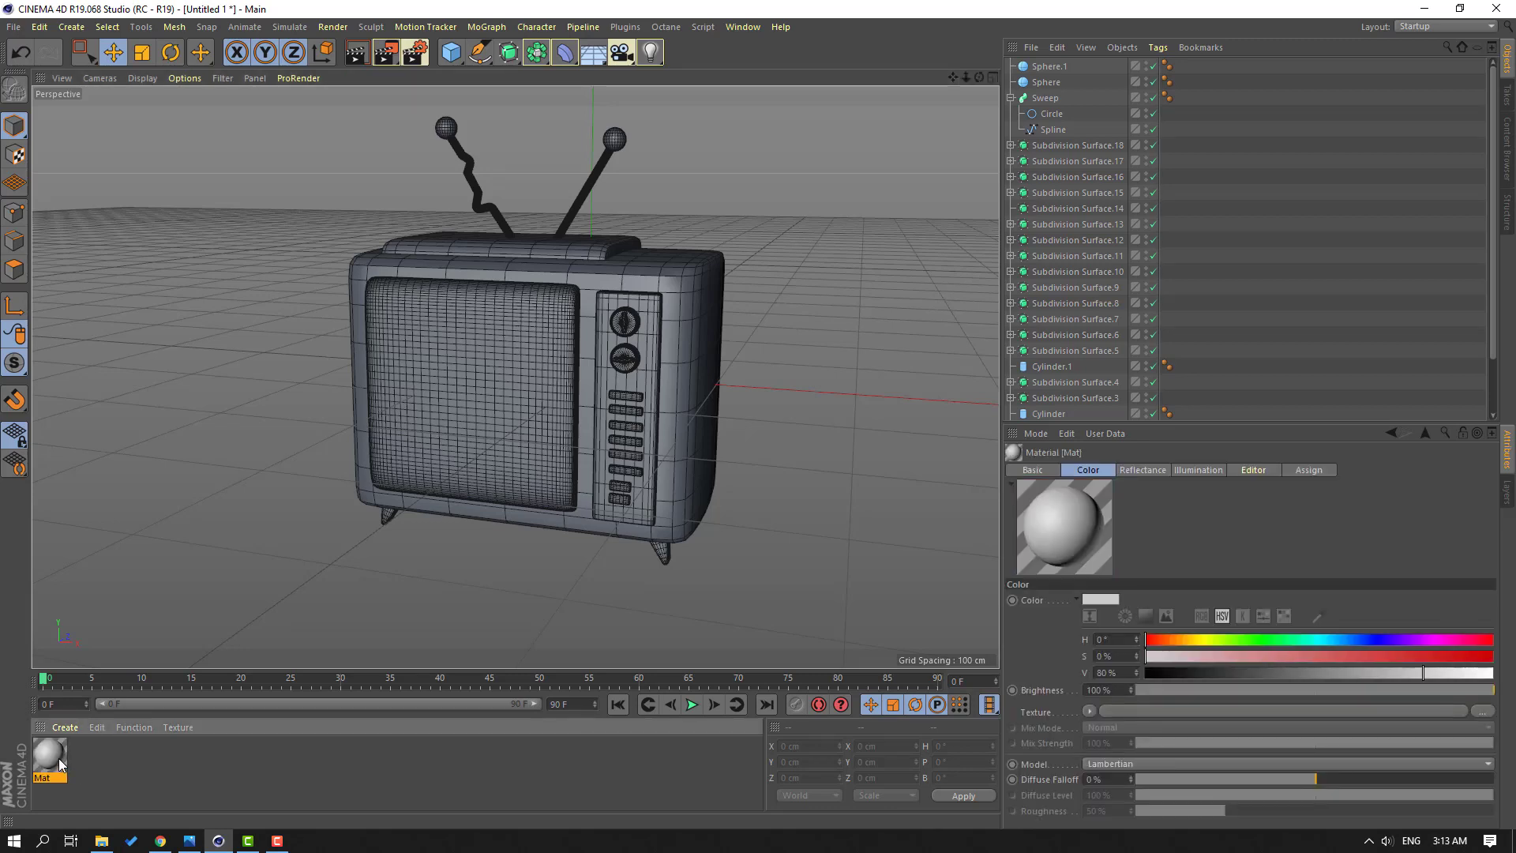
pyautogui.click(1168, 640)
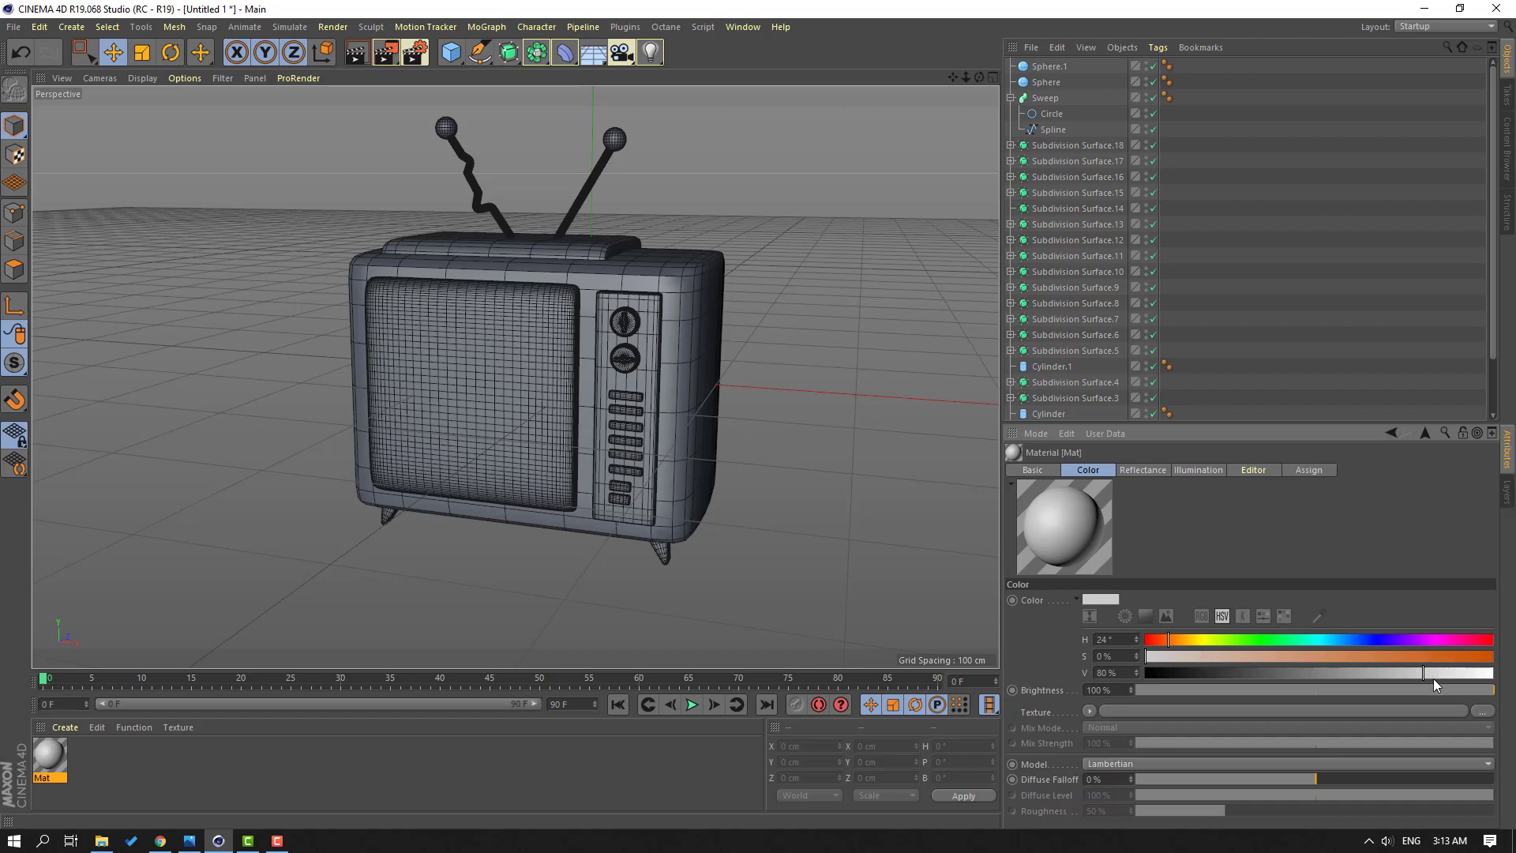
pyautogui.click(1443, 642)
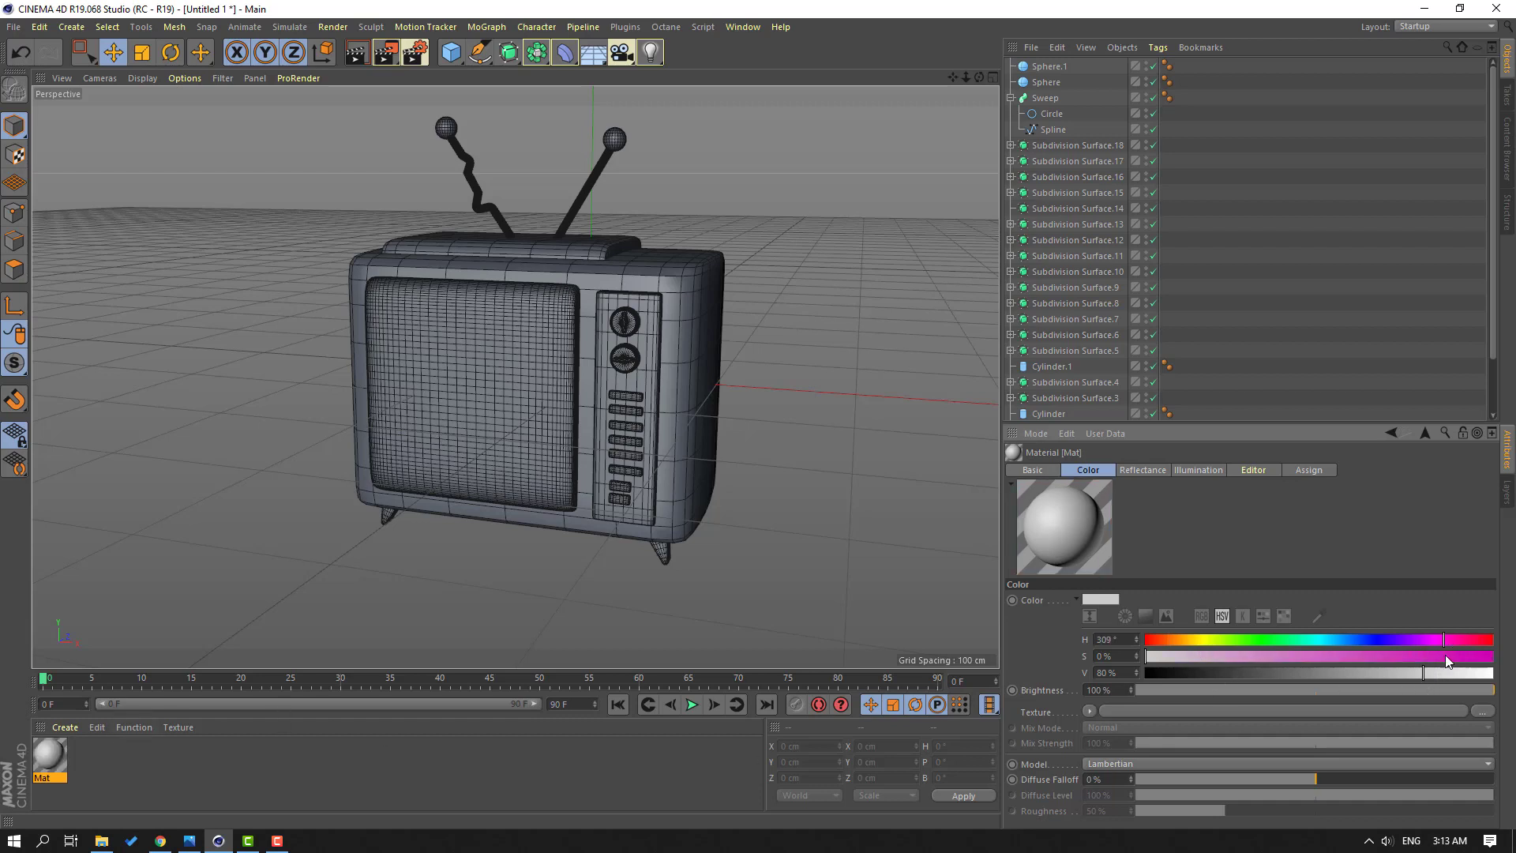
pyautogui.click(1409, 675)
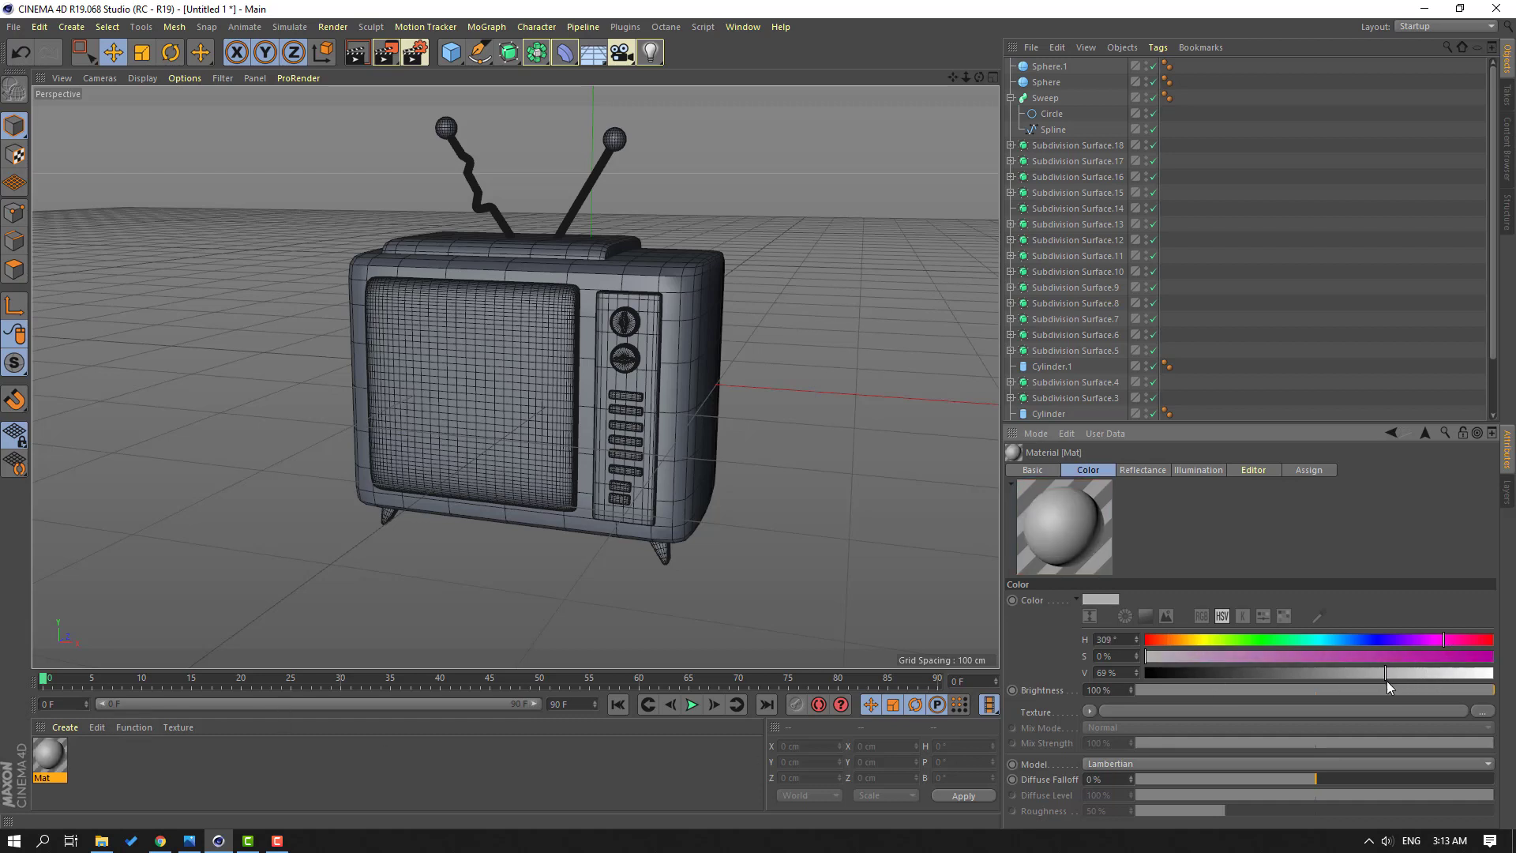
pyautogui.doubleClick(49, 755)
pyautogui.click(503, 229)
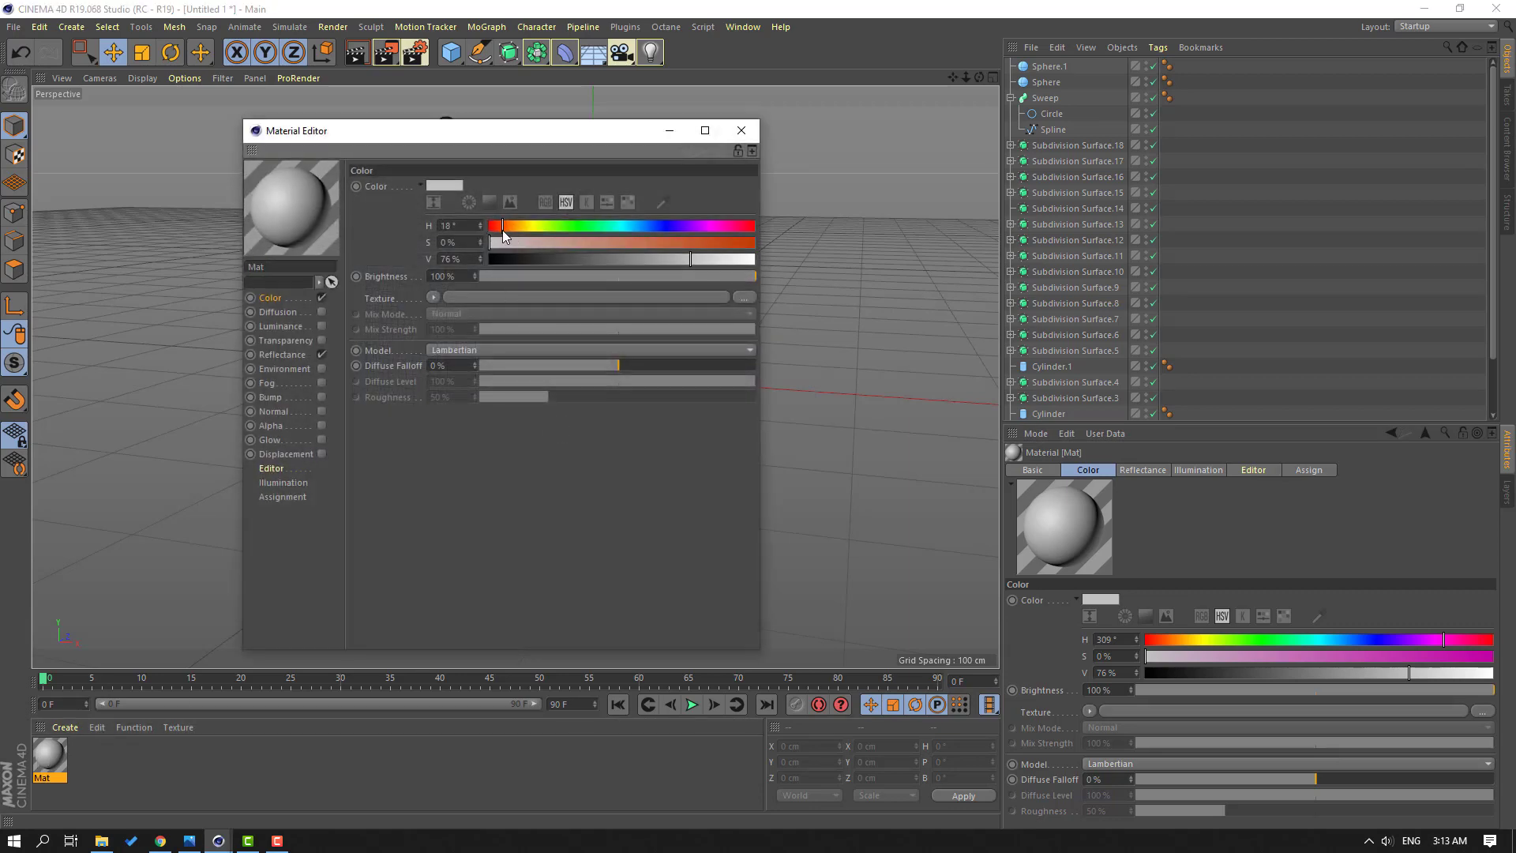
pyautogui.click(696, 242)
pyautogui.click(740, 258)
pyautogui.click(652, 244)
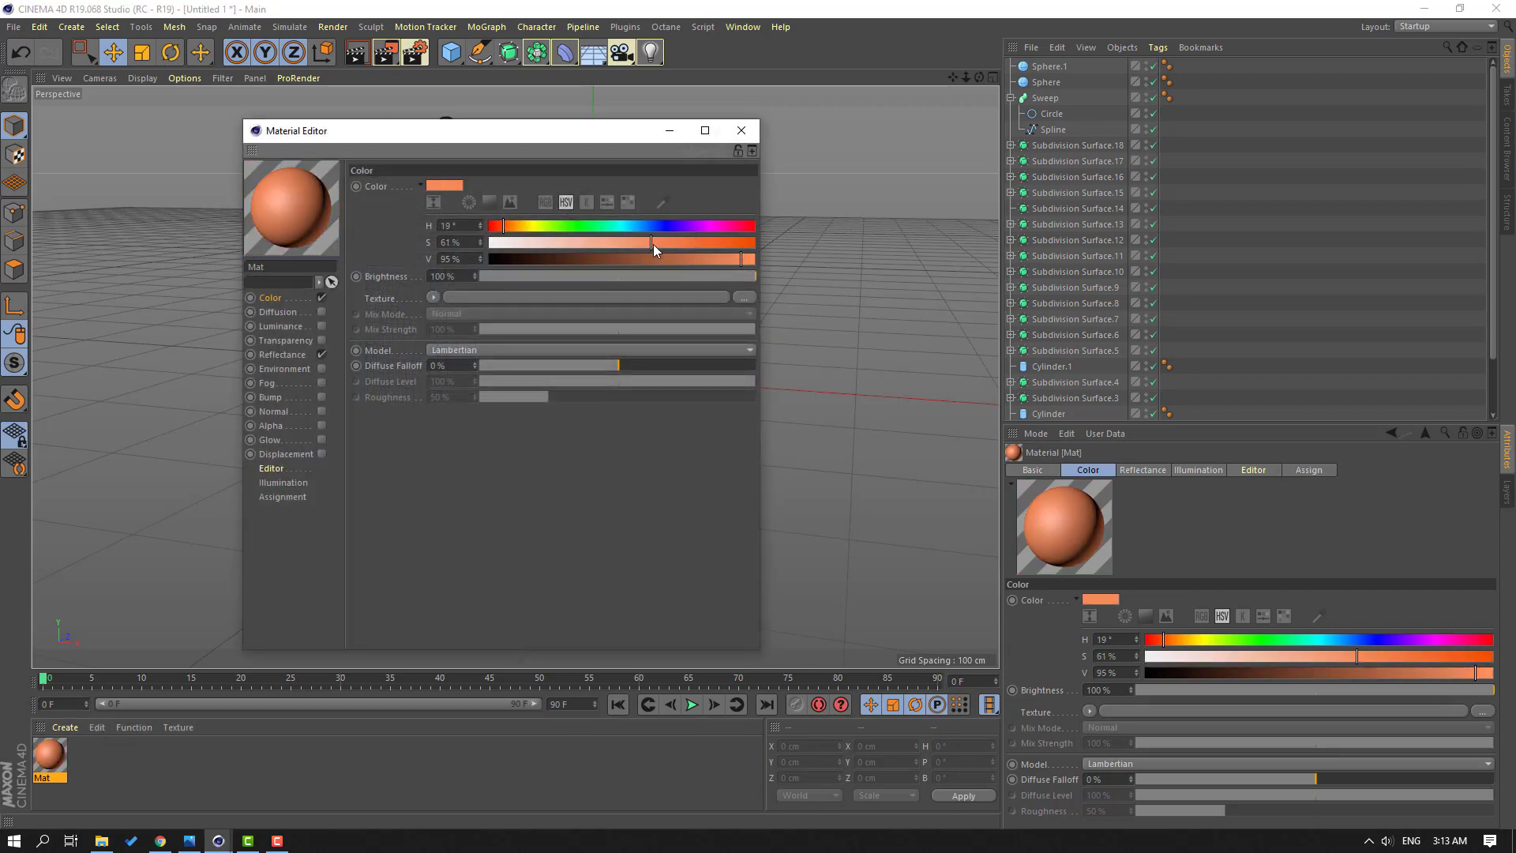
# Step: Change the new material's colour to red (H 2°, S 64%, V 100%) and apply it to the television body
pyautogui.click(644, 242)
pyautogui.moveTo(505, 231); pyautogui.dragTo(491, 229)
pyautogui.click(659, 243)
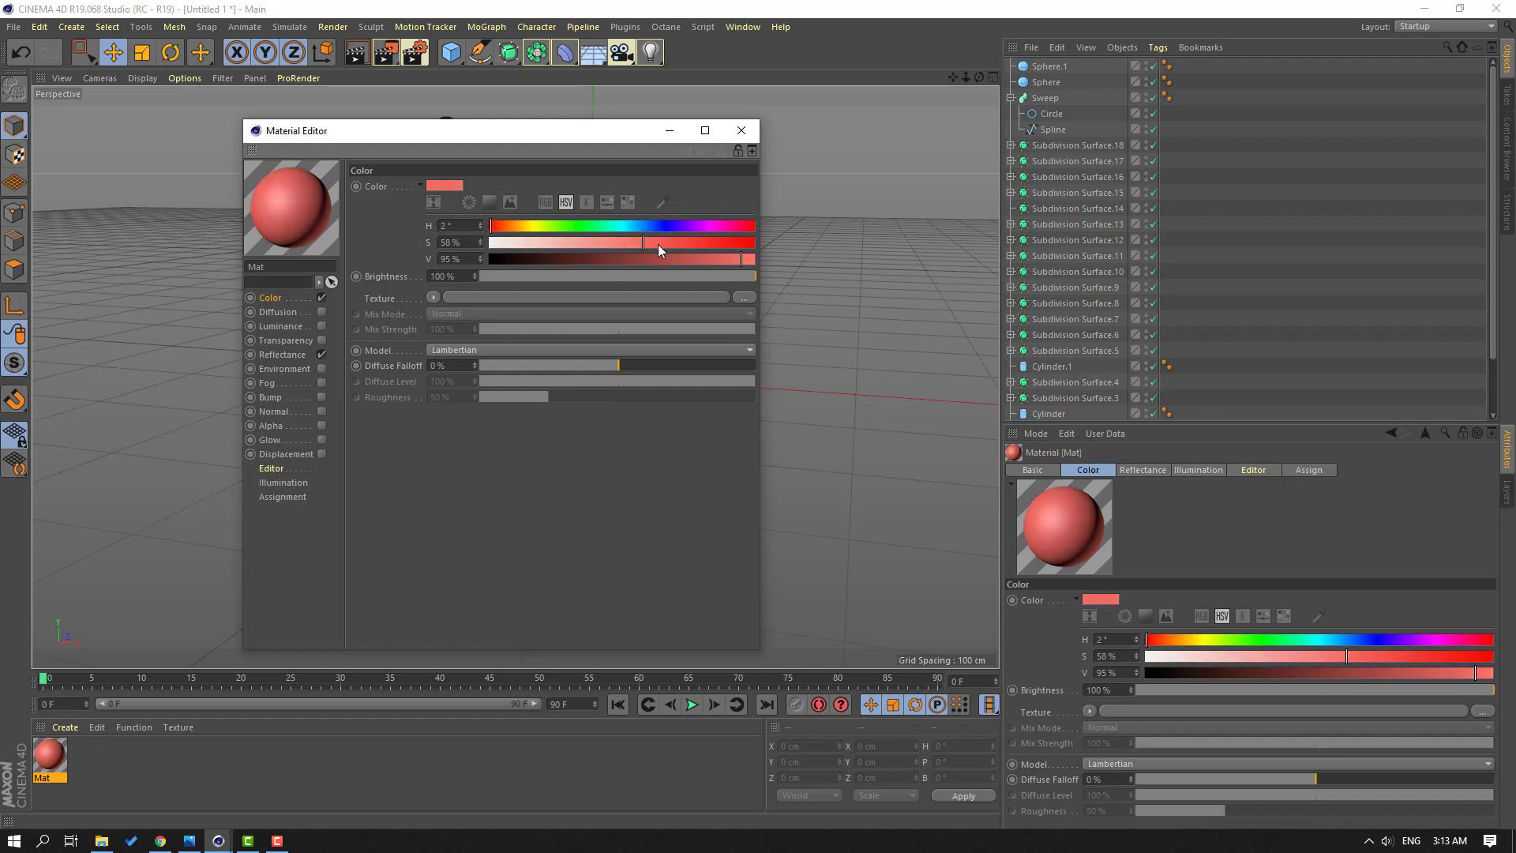
pyautogui.moveTo(726, 259); pyautogui.dragTo(756, 272)
pyautogui.click(741, 130)
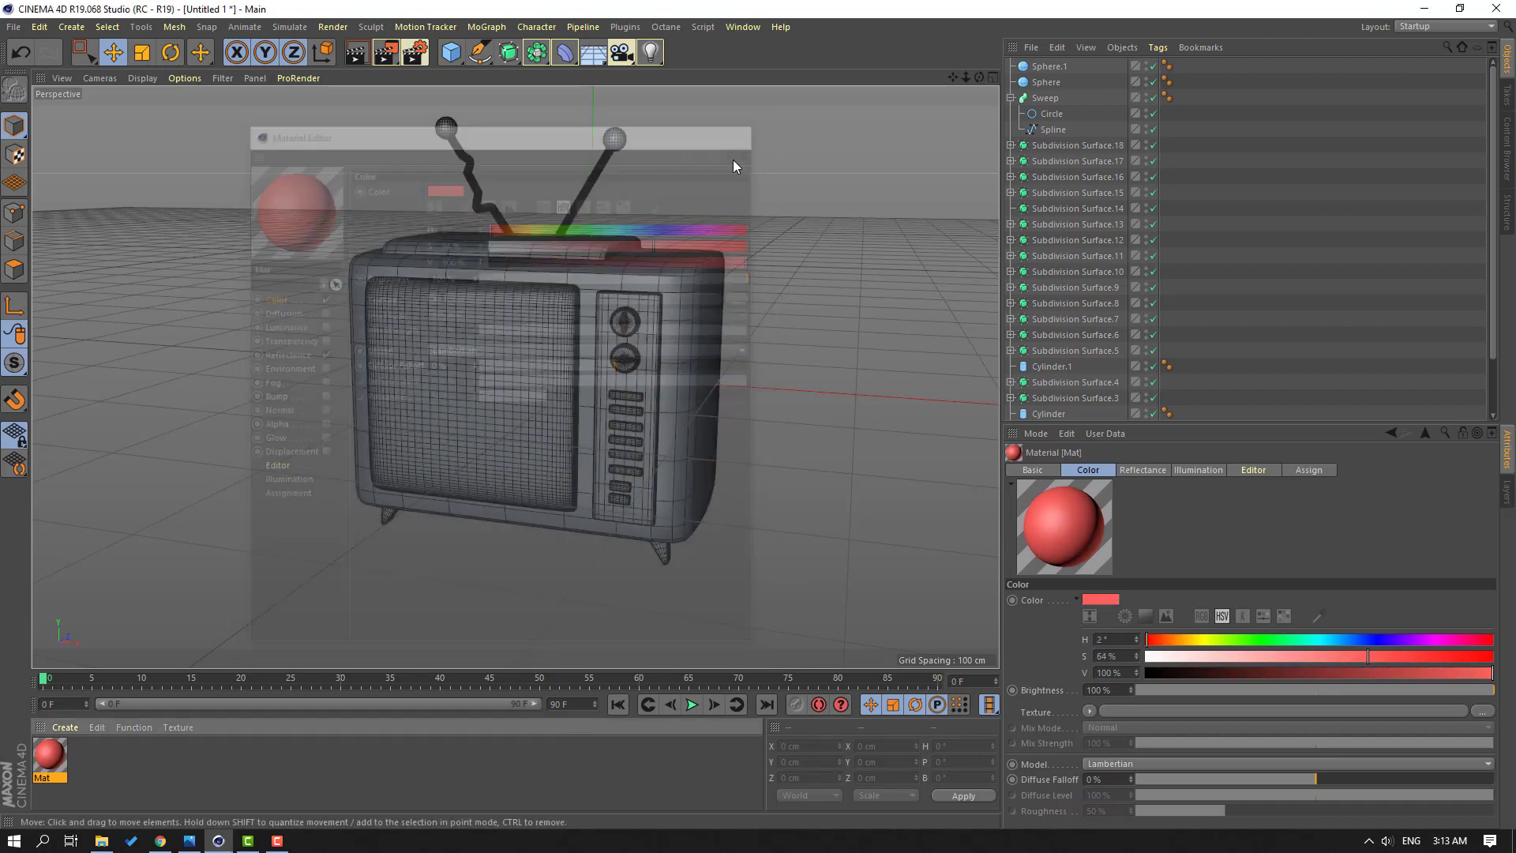
pyautogui.moveTo(268, 699); pyautogui.dragTo(707, 320)
pyautogui.keyDown('alt'); pyautogui.moveTo(534, 457); pyautogui.dragTo(523, 441, button='middle'); pyautogui.keyUp('alt')
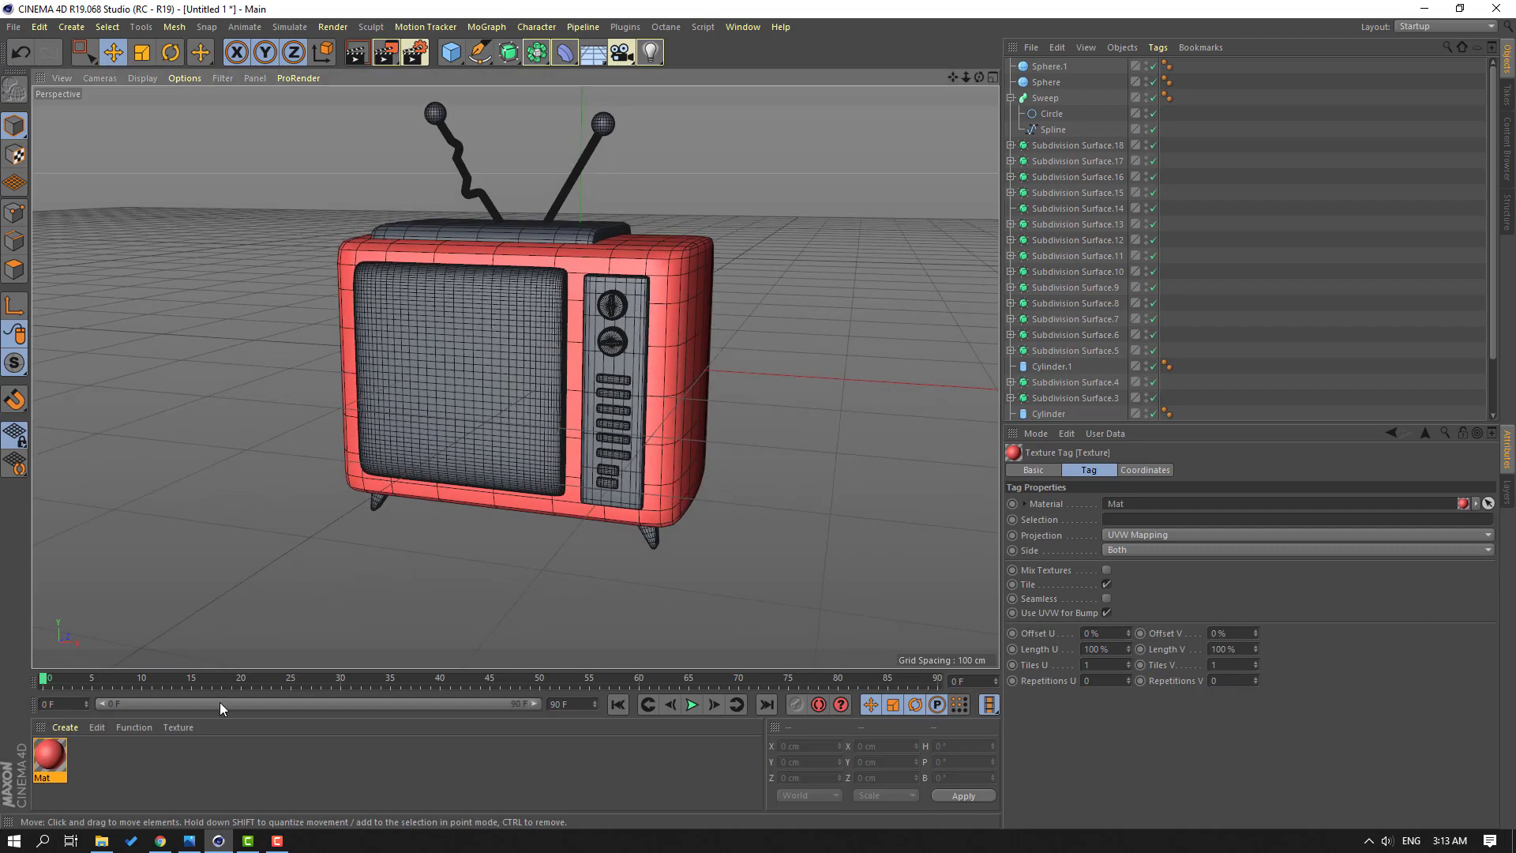
# Step: Duplicate the red material, recolour the copy blue (H 205°, S 58%, V 100%) and apply it to the screen
pyautogui.keyDown('ctrl'); pyautogui.moveTo(54, 755); pyautogui.dragTo(89, 755); pyautogui.keyUp('ctrl')
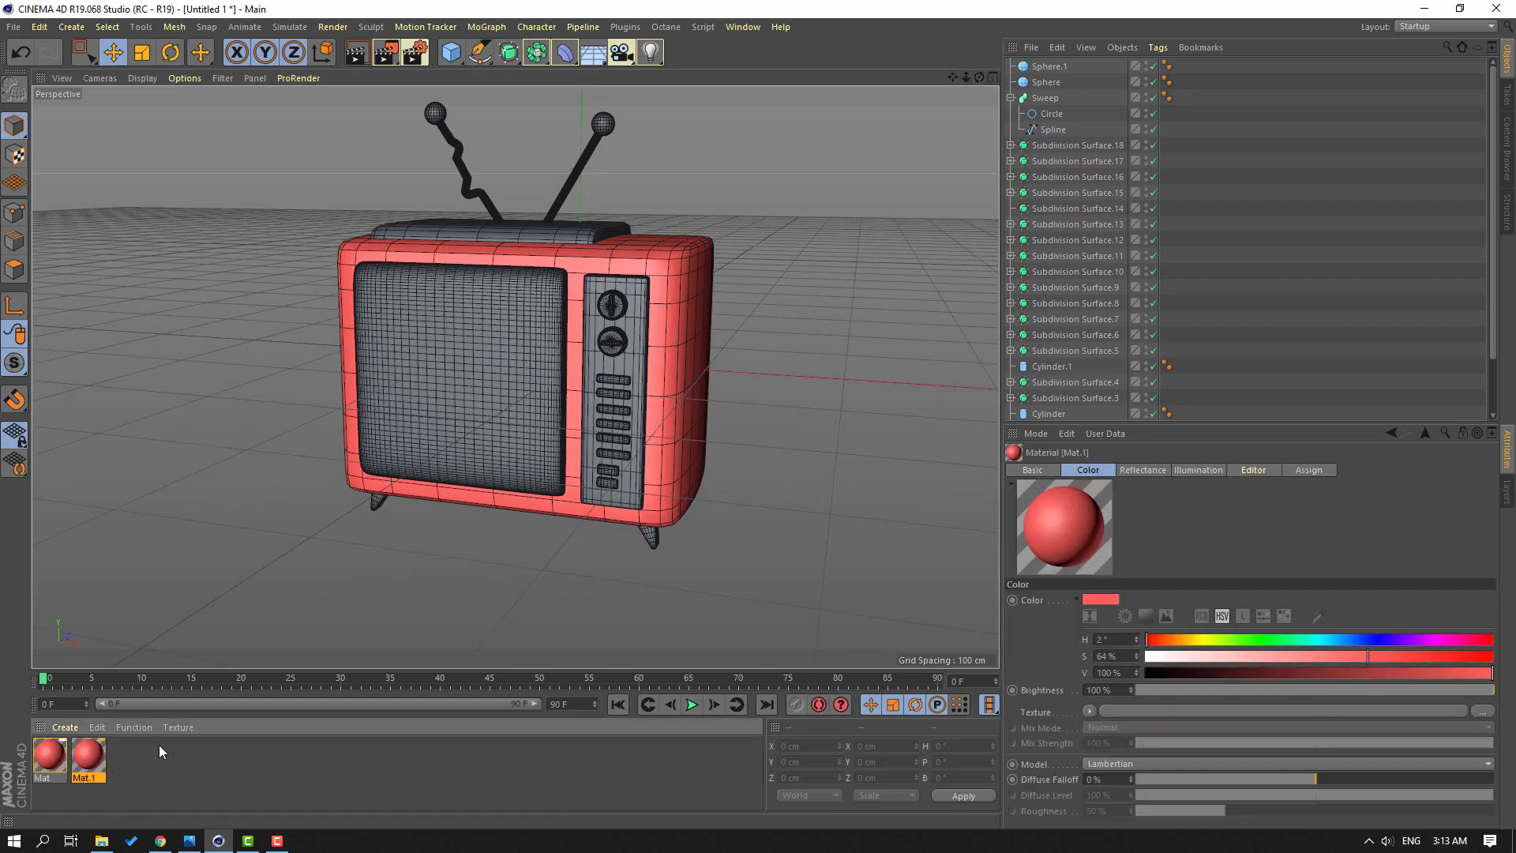
pyautogui.doubleClick(91, 757)
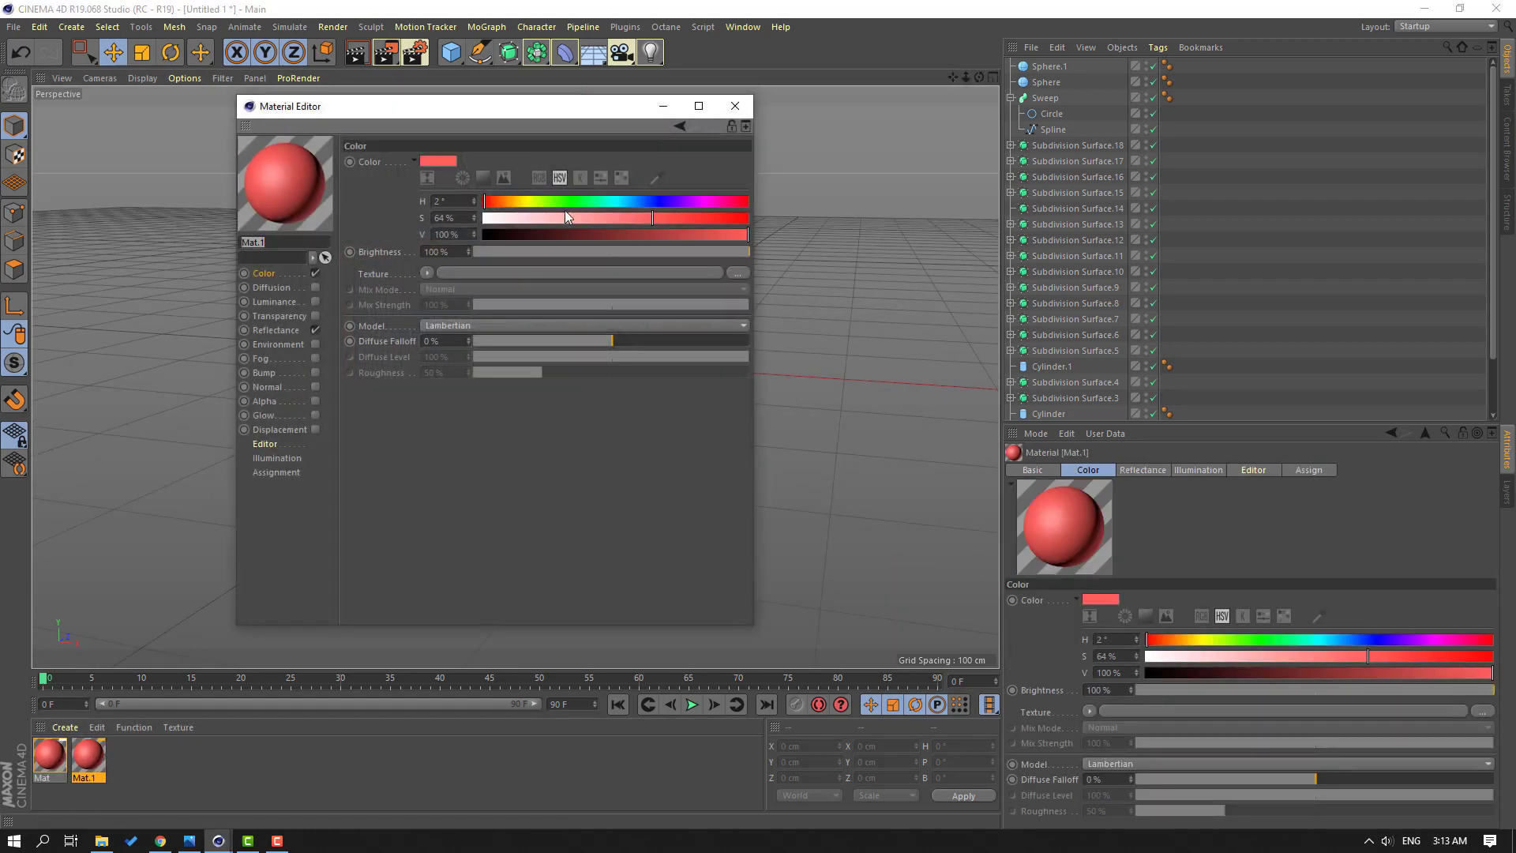
pyautogui.click(633, 201)
pyautogui.click(684, 218)
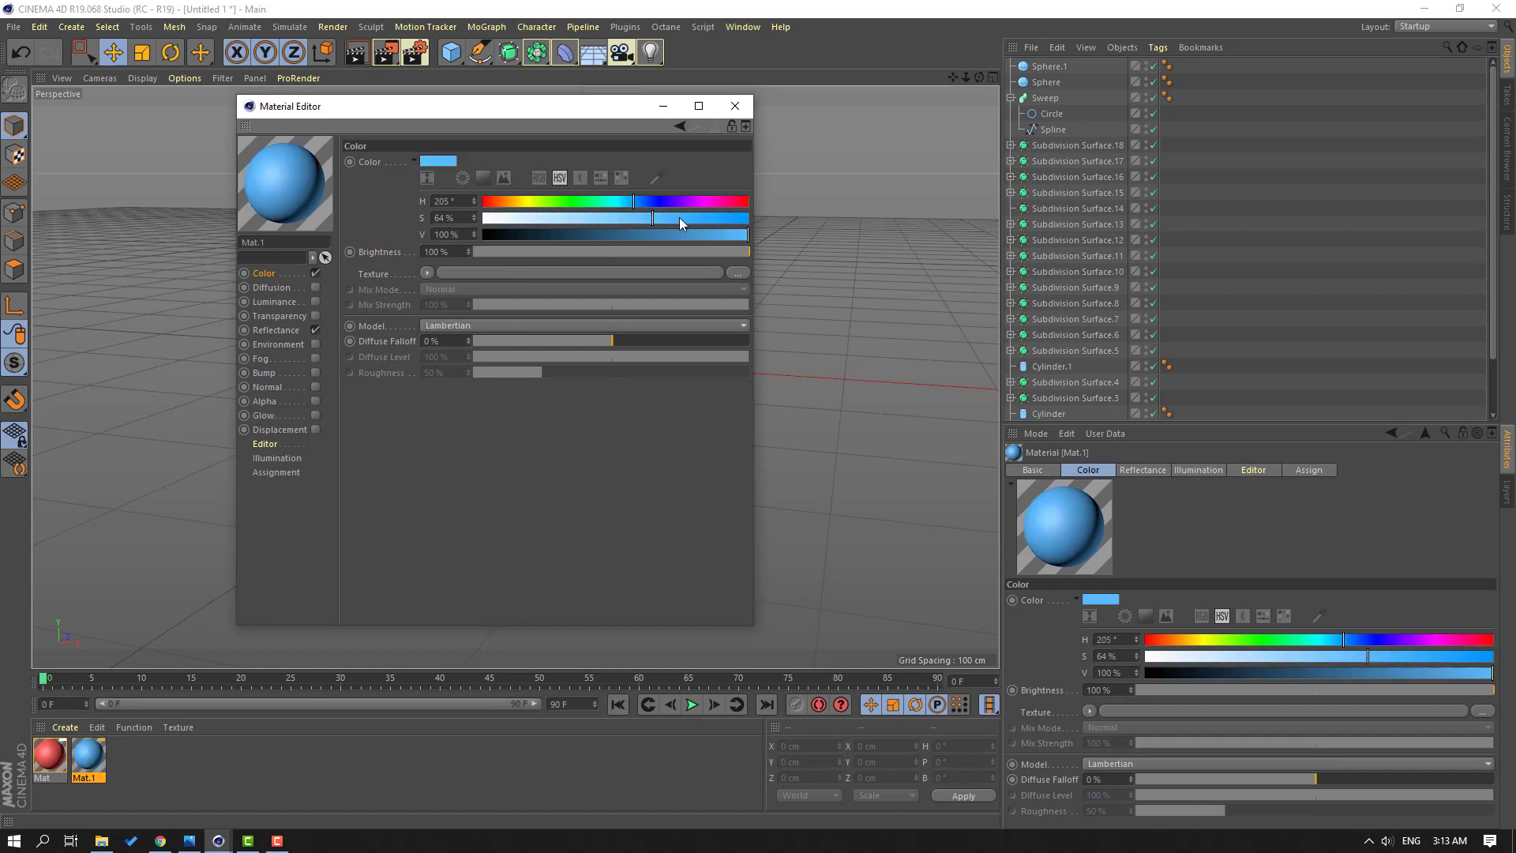
pyautogui.click(637, 219)
pyautogui.click(734, 106)
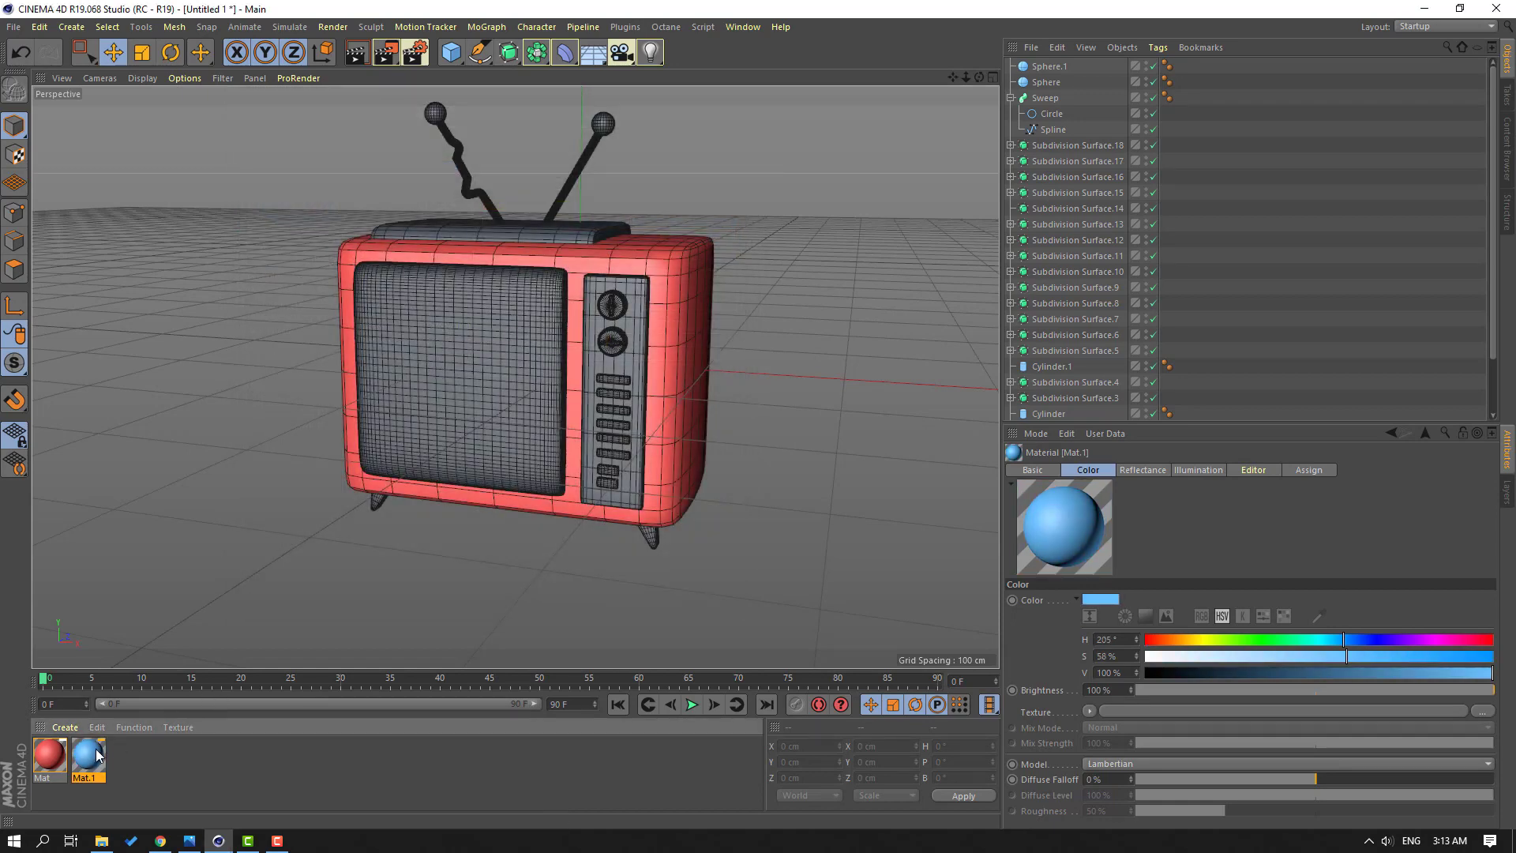
pyautogui.moveTo(96, 755); pyautogui.dragTo(461, 323)
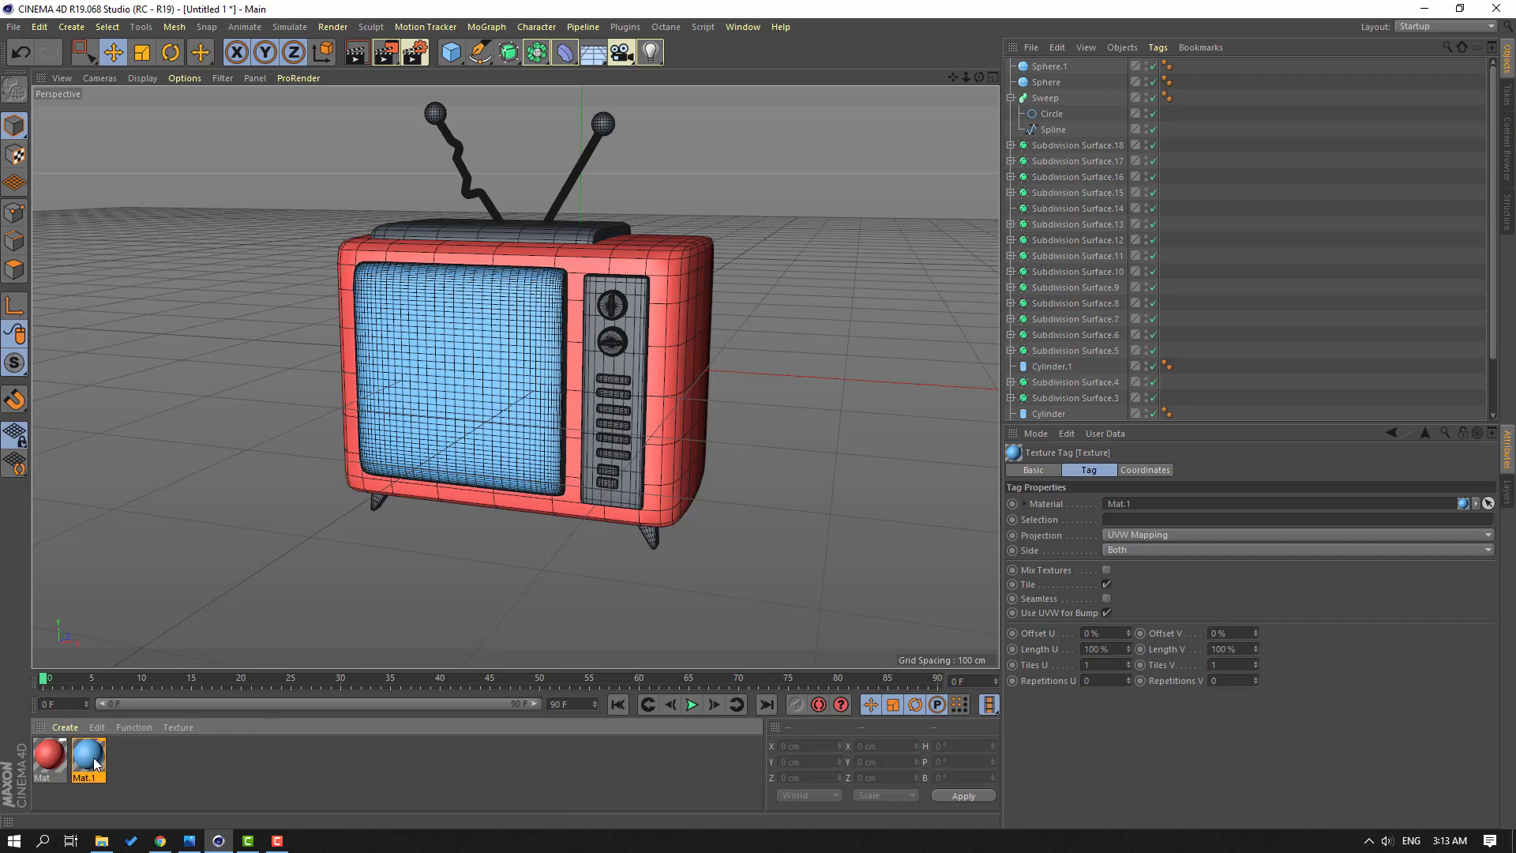
# Step: Duplicate the blue material, recolour the copy yellow-orange (H 38°, S 72%, V 100%) and apply it to the control panel
pyautogui.keyDown('ctrl'); pyautogui.moveTo(118, 756); pyautogui.dragTo(122, 759); pyautogui.keyUp('ctrl')
pyautogui.doubleClick(131, 766)
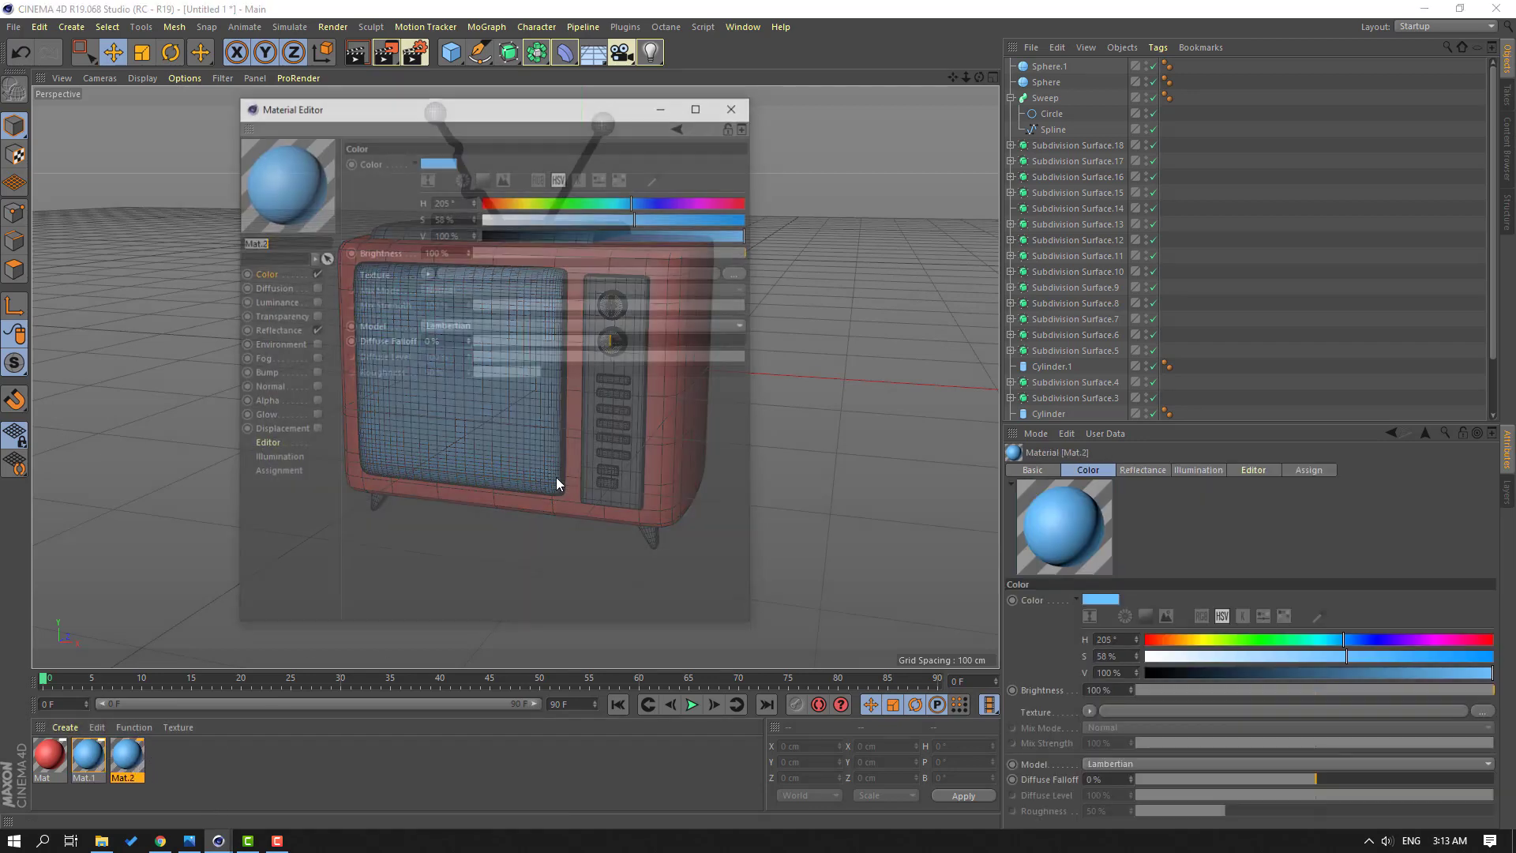
pyautogui.click(519, 201)
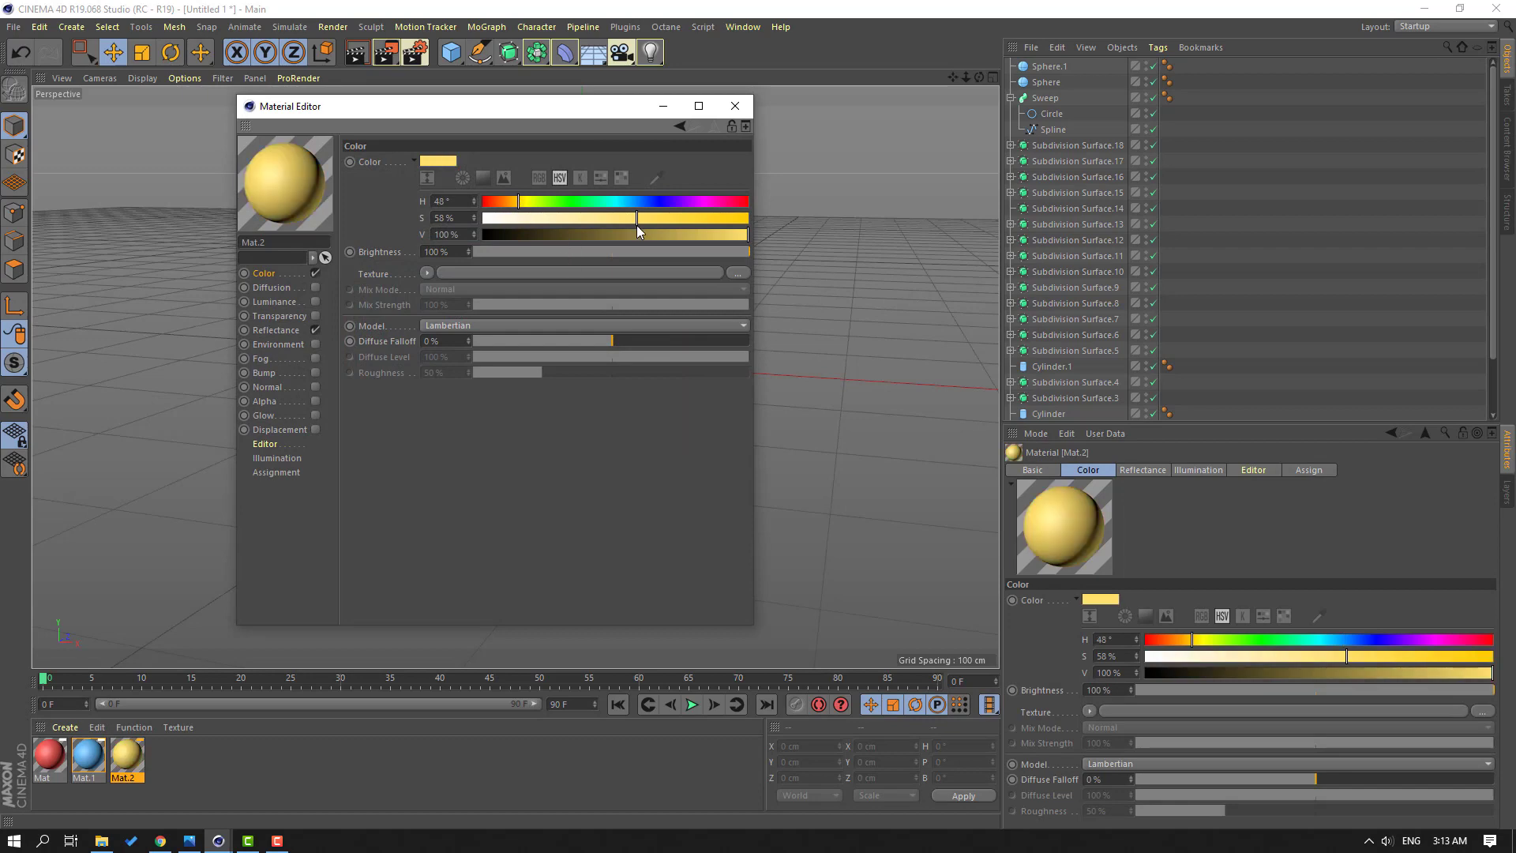
pyautogui.click(517, 202)
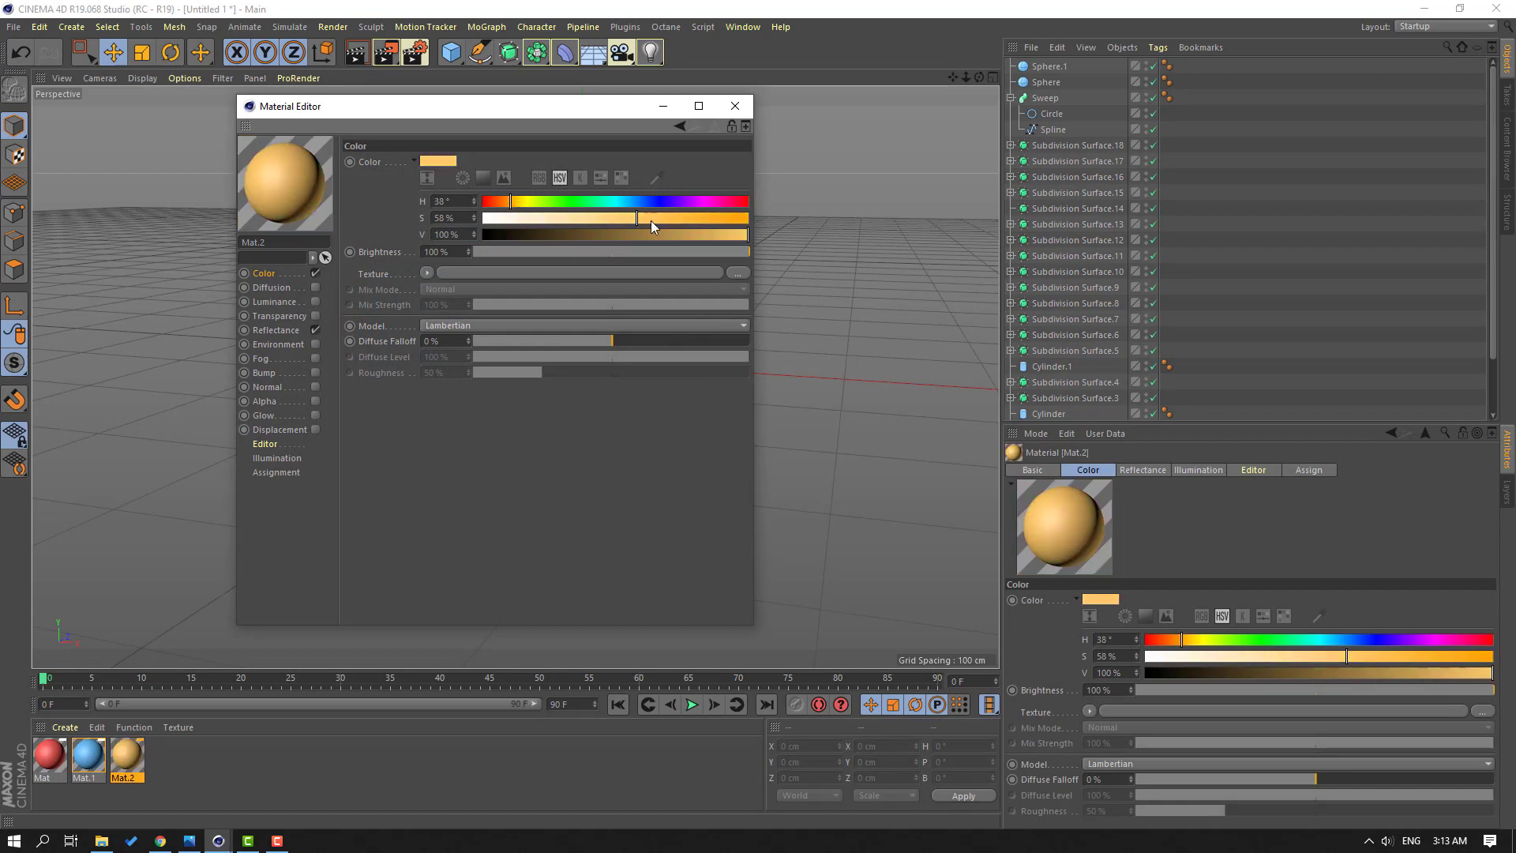
pyautogui.moveTo(671, 216); pyautogui.dragTo(674, 221)
pyautogui.click(735, 106)
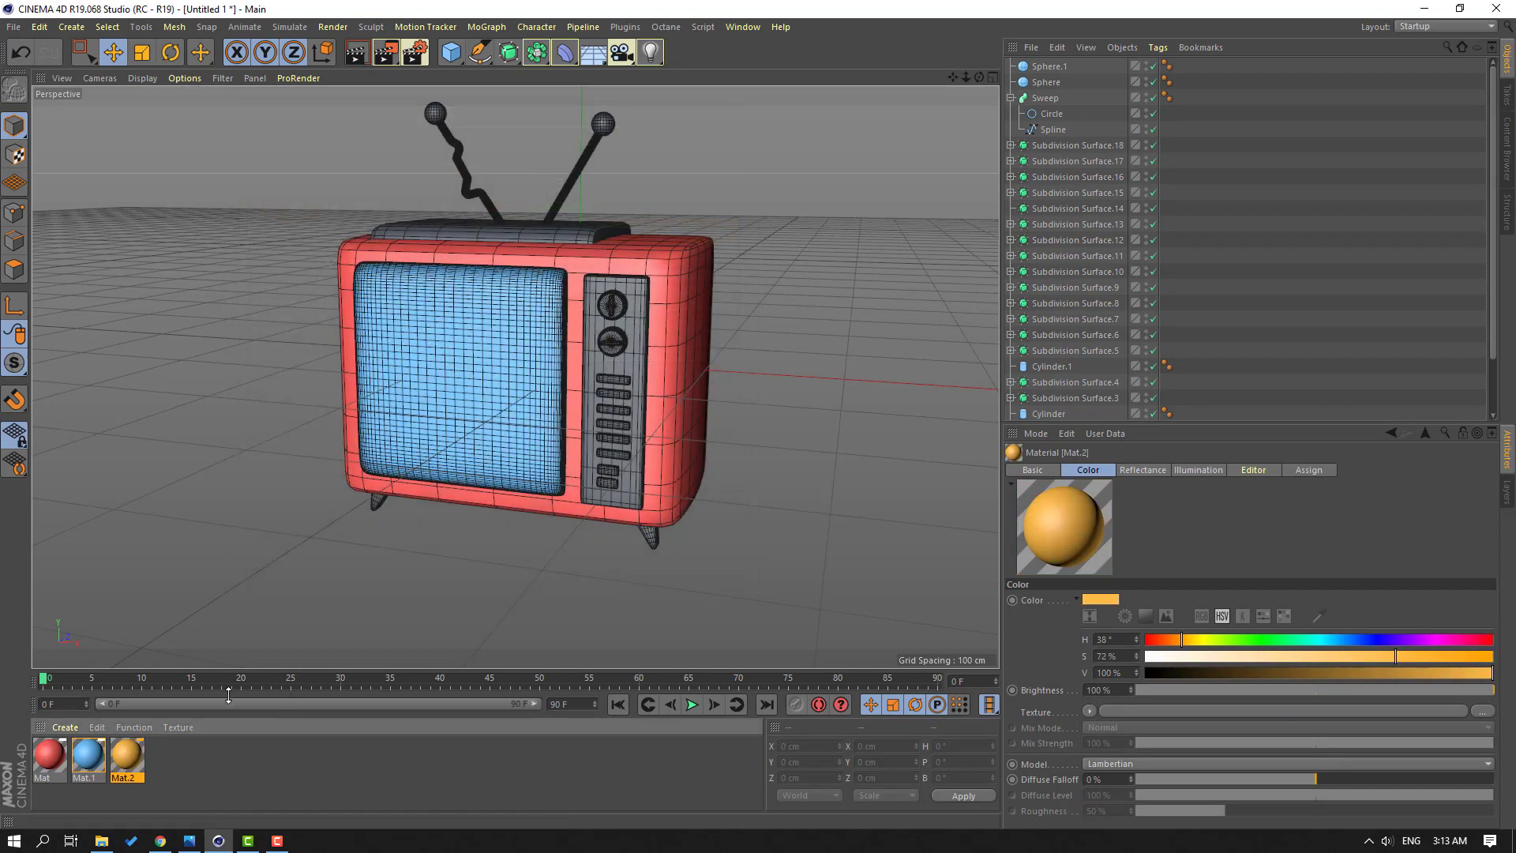
pyautogui.moveTo(128, 755); pyautogui.dragTo(642, 311)
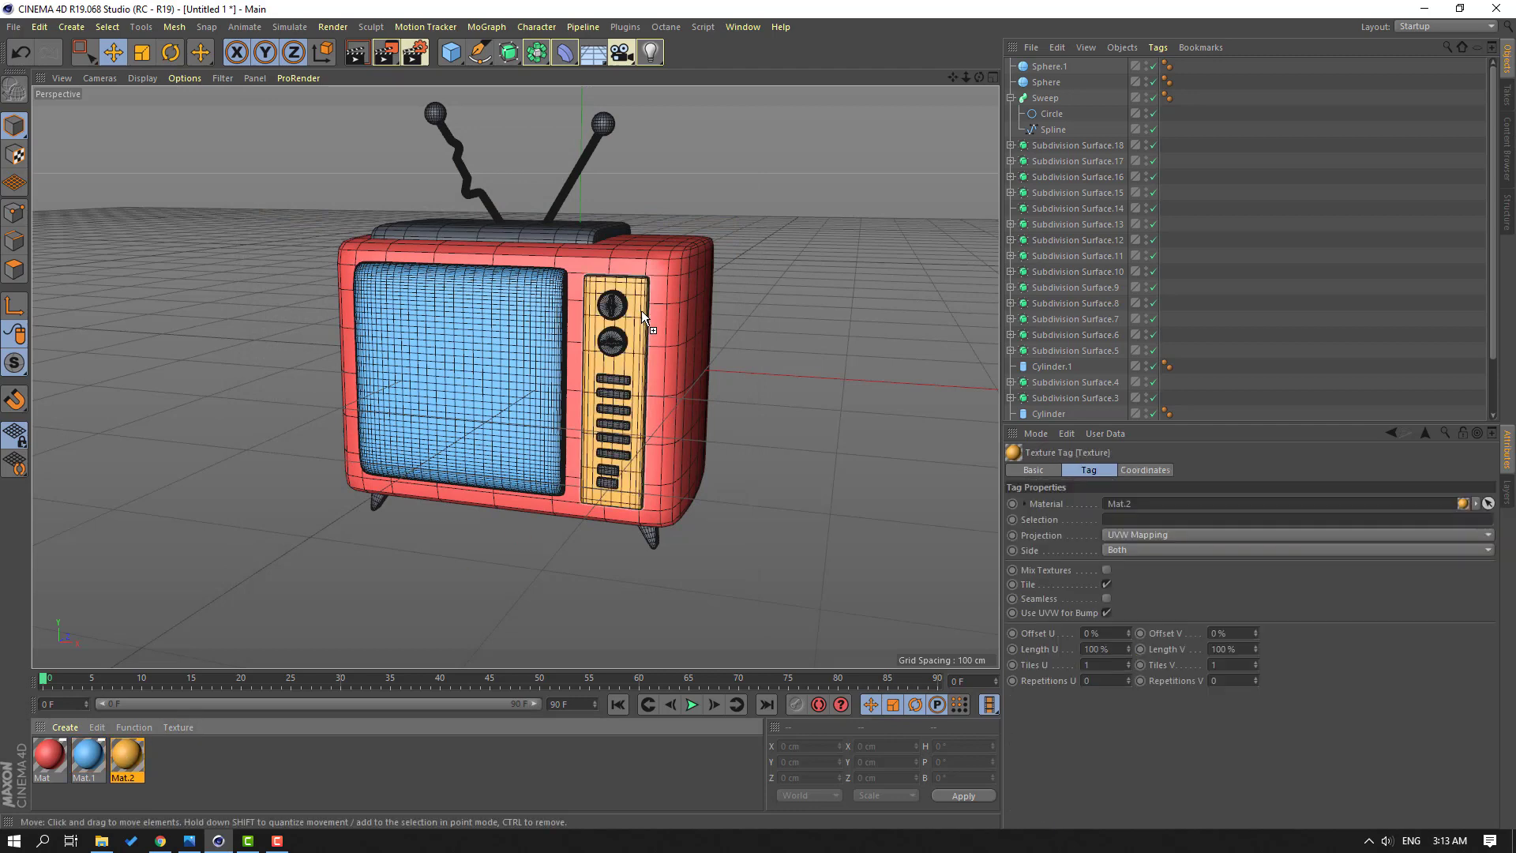
# Step: Switch the viewport display to Gouraud Shading and apply the red material to the top plate
pyautogui.click(144, 79)
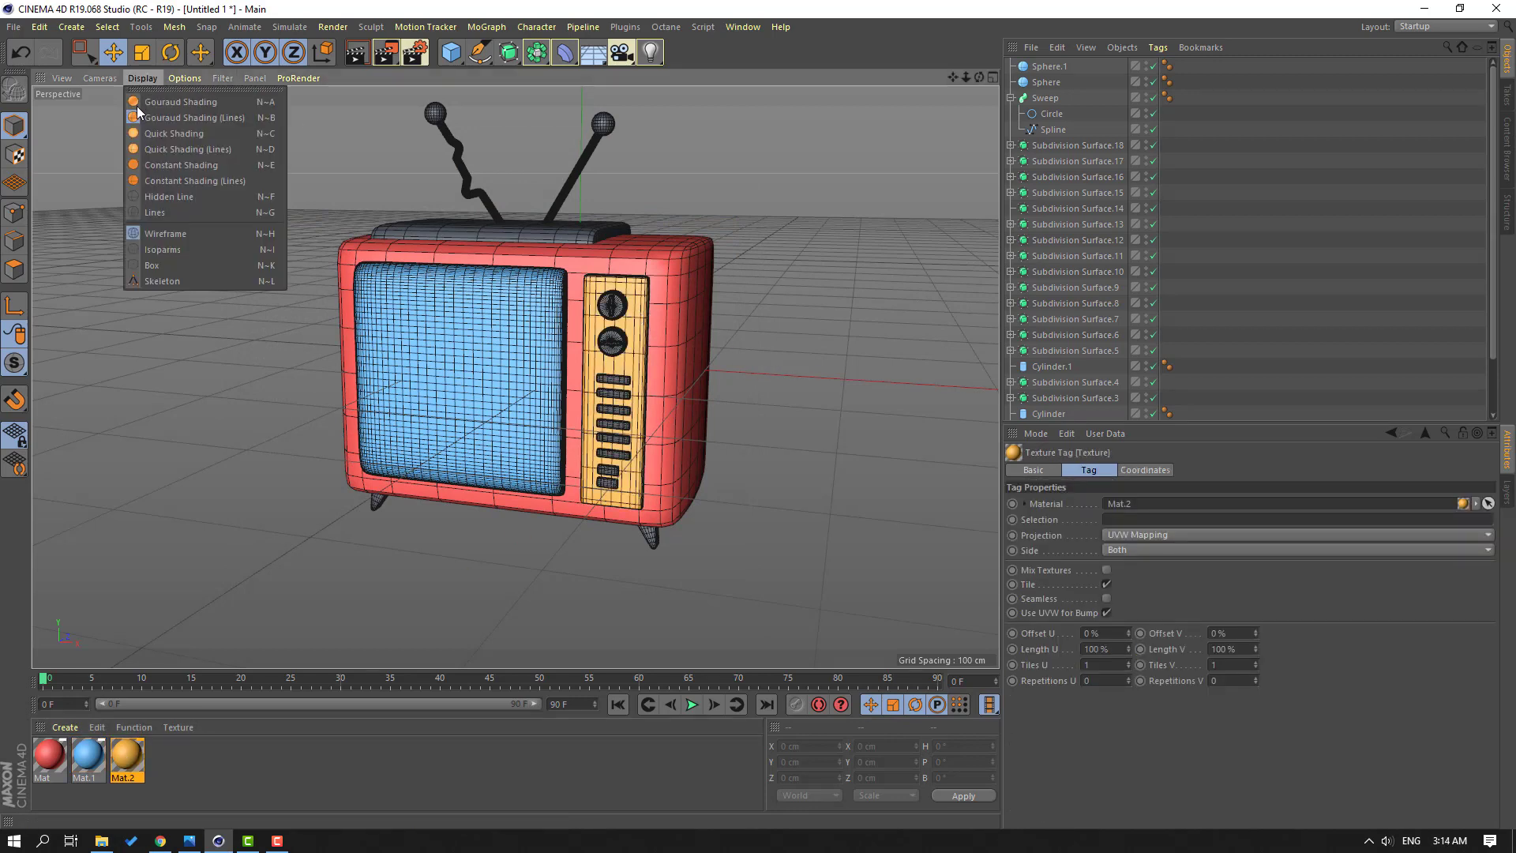
pyautogui.click(179, 104)
pyautogui.keyDown('alt'); pyautogui.moveTo(439, 333); pyautogui.dragTo(288, 423); pyautogui.keyUp('alt')
pyautogui.moveTo(50, 763); pyautogui.dragTo(455, 247)
# Step: Apply the red material to all four legs under the television
pyautogui.keyDown('alt'); pyautogui.moveTo(380, 395); pyautogui.dragTo(426, 288); pyautogui.keyUp('alt')
pyautogui.scroll(4, 391, 509)
pyautogui.keyDown('alt'); pyautogui.moveTo(394, 508); pyautogui.dragTo(308, 484, button='right'); pyautogui.keyUp('alt')
pyautogui.moveTo(261, 597); pyautogui.dragTo(316, 583)
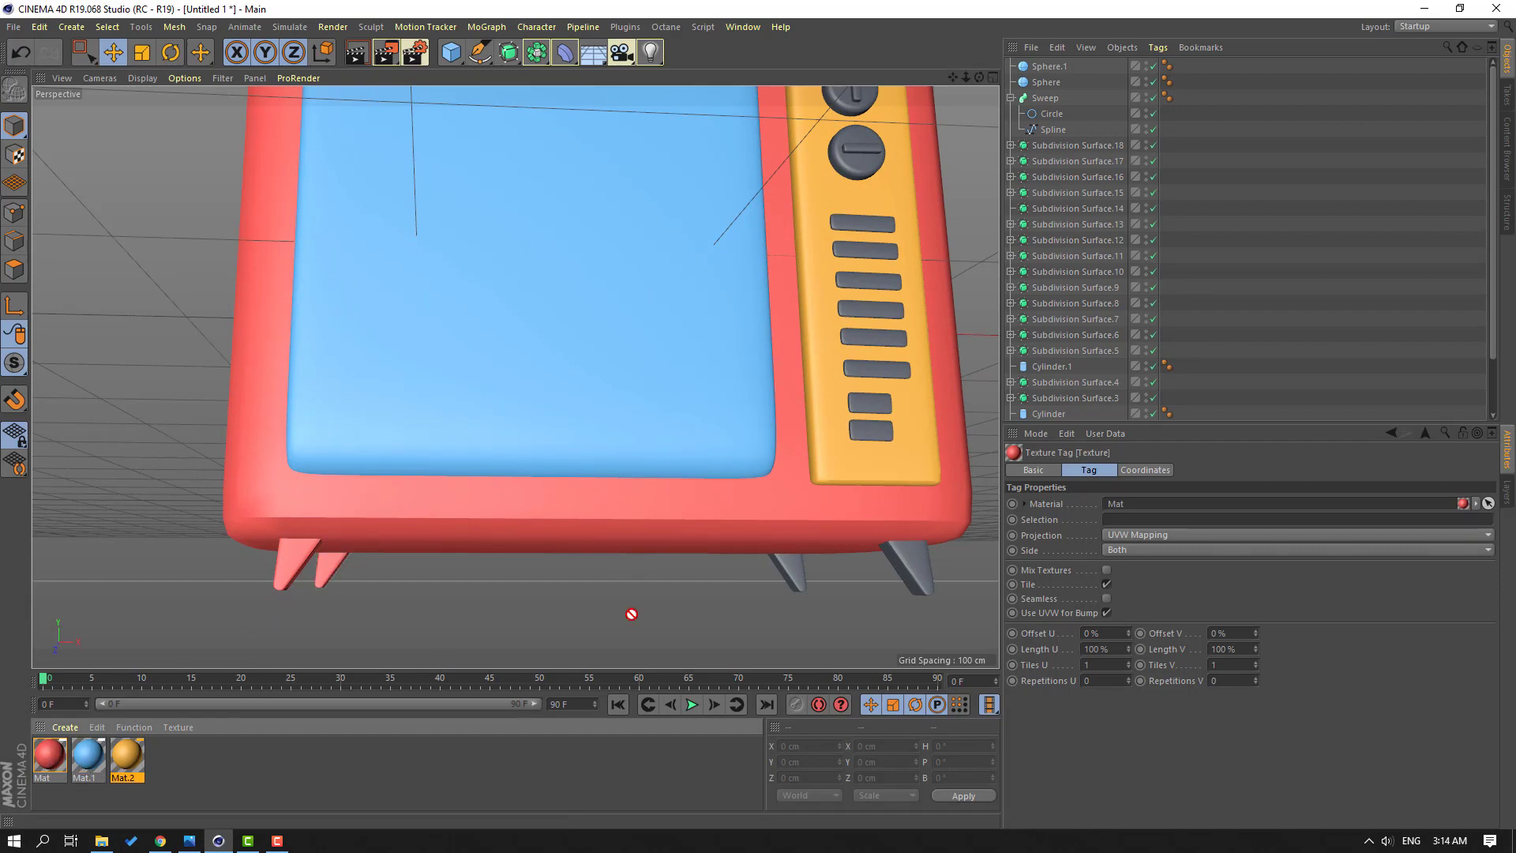
pyautogui.moveTo(789, 580); pyautogui.dragTo(789, 581)
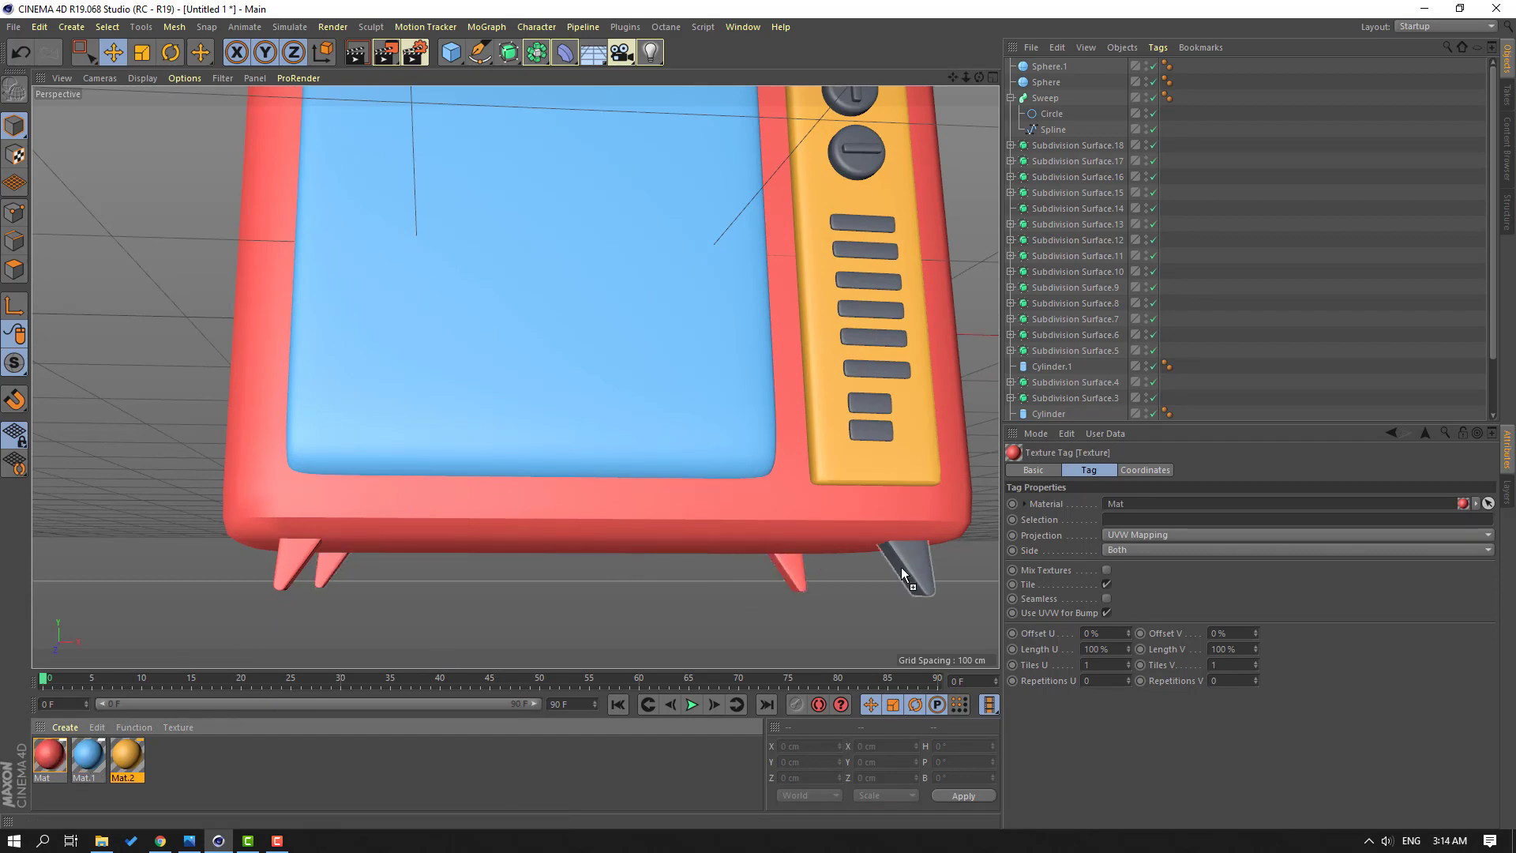
pyautogui.moveTo(902, 567); pyautogui.dragTo(902, 567)
# Step: Duplicate the yellow-orange material and set the copy to a deeper orange with H 38°, S 93%, V 93%
pyautogui.scroll(-3, 744, 434)
pyautogui.keyDown('alt'); pyautogui.moveTo(744, 434); pyautogui.dragTo(856, 328); pyautogui.keyUp('alt')
pyautogui.keyDown('alt'); pyautogui.moveTo(717, 308); pyautogui.dragTo(519, 439, button='middle'); pyautogui.keyUp('alt')
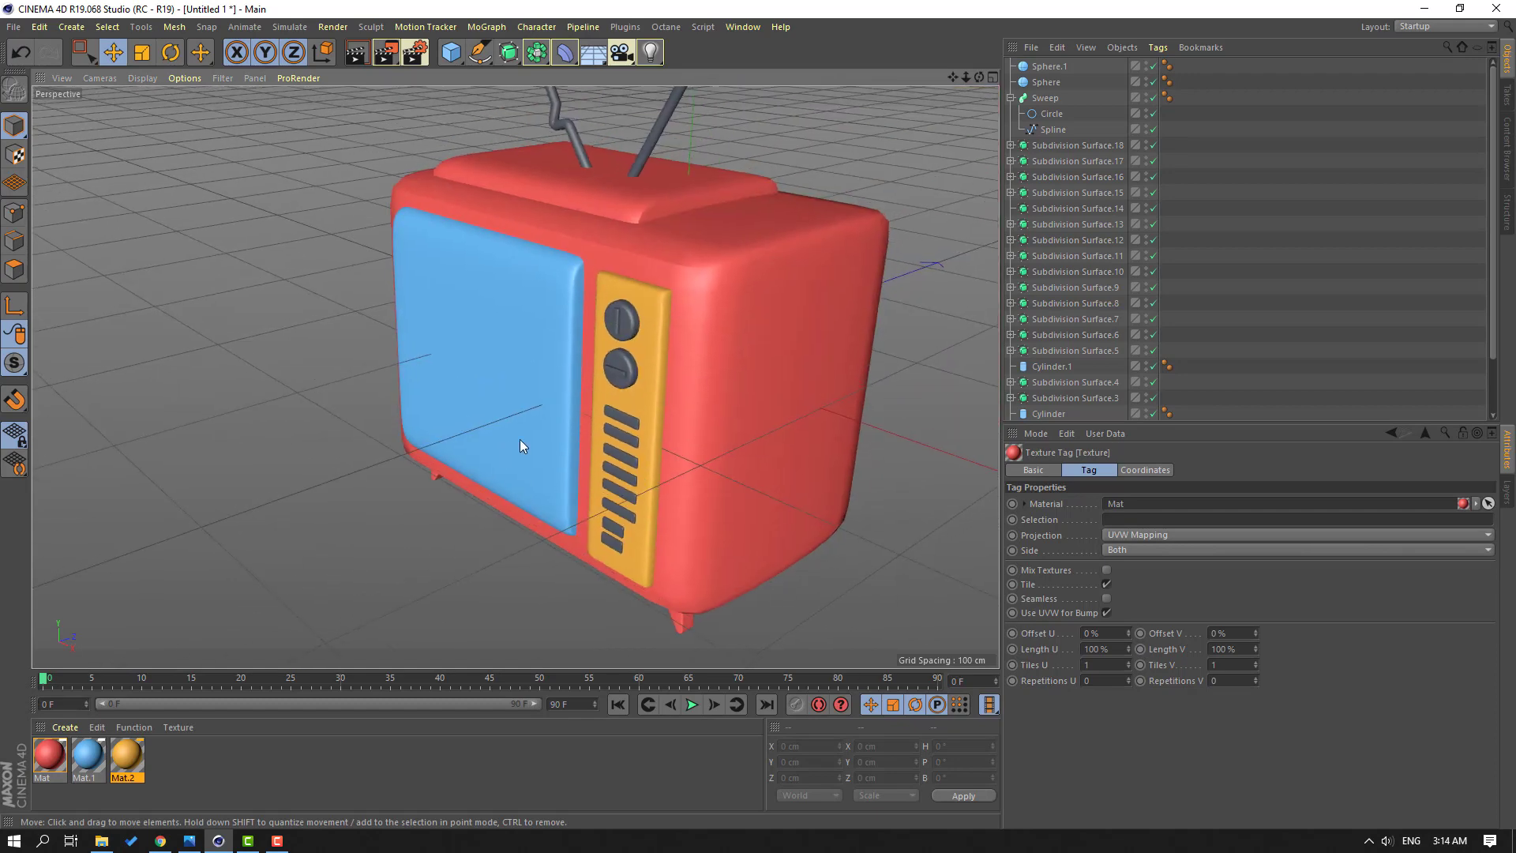
pyautogui.keyDown('alt'); pyautogui.moveTo(520, 439); pyautogui.dragTo(632, 423); pyautogui.keyUp('alt')
pyautogui.click(209, 793)
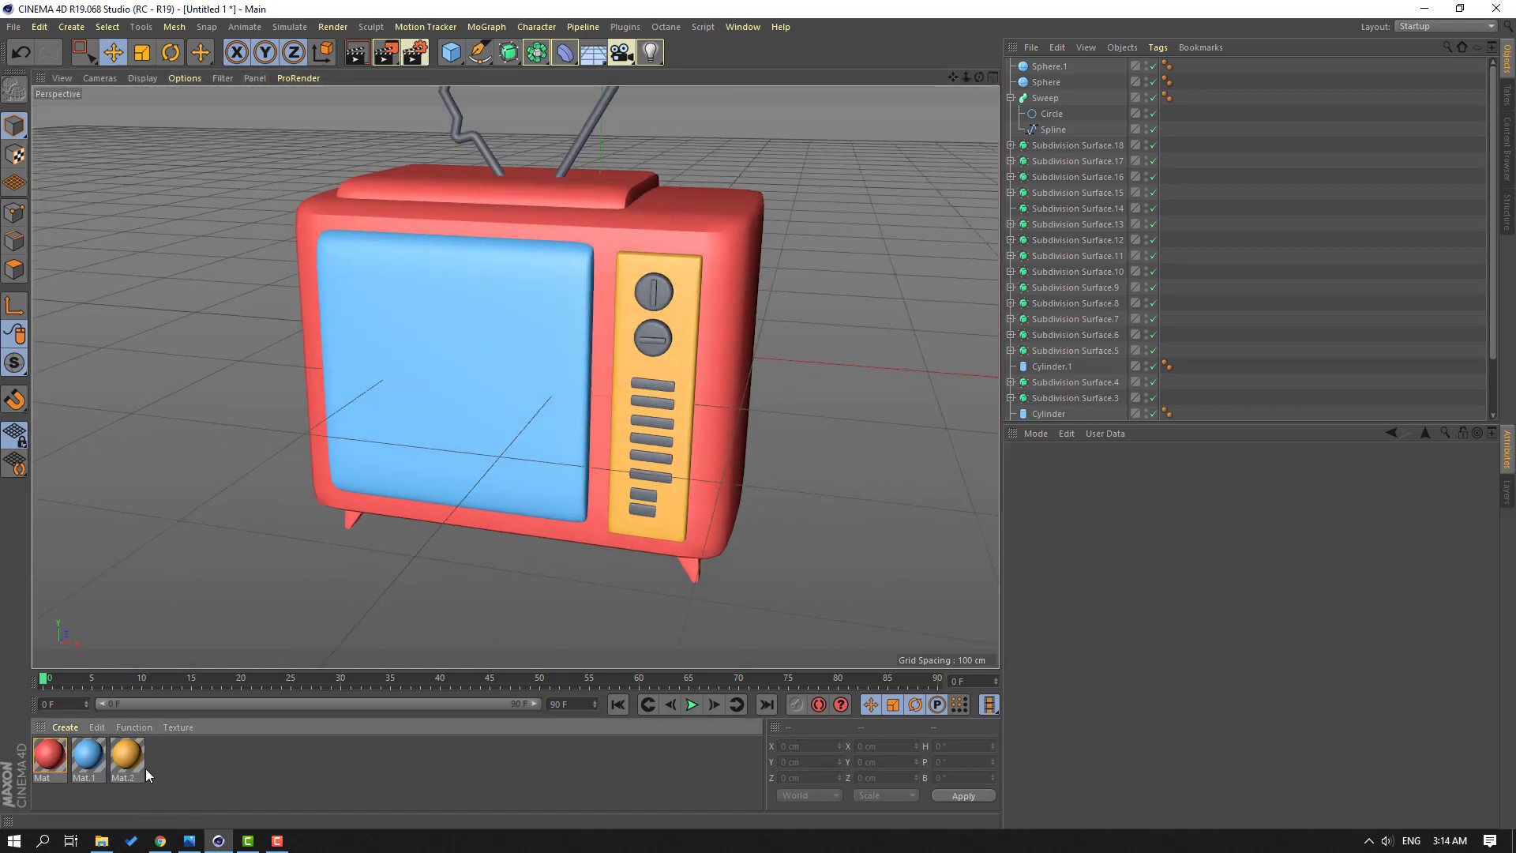
pyautogui.keyDown('ctrl'); pyautogui.moveTo(127, 757); pyautogui.dragTo(235, 775); pyautogui.keyUp('ctrl')
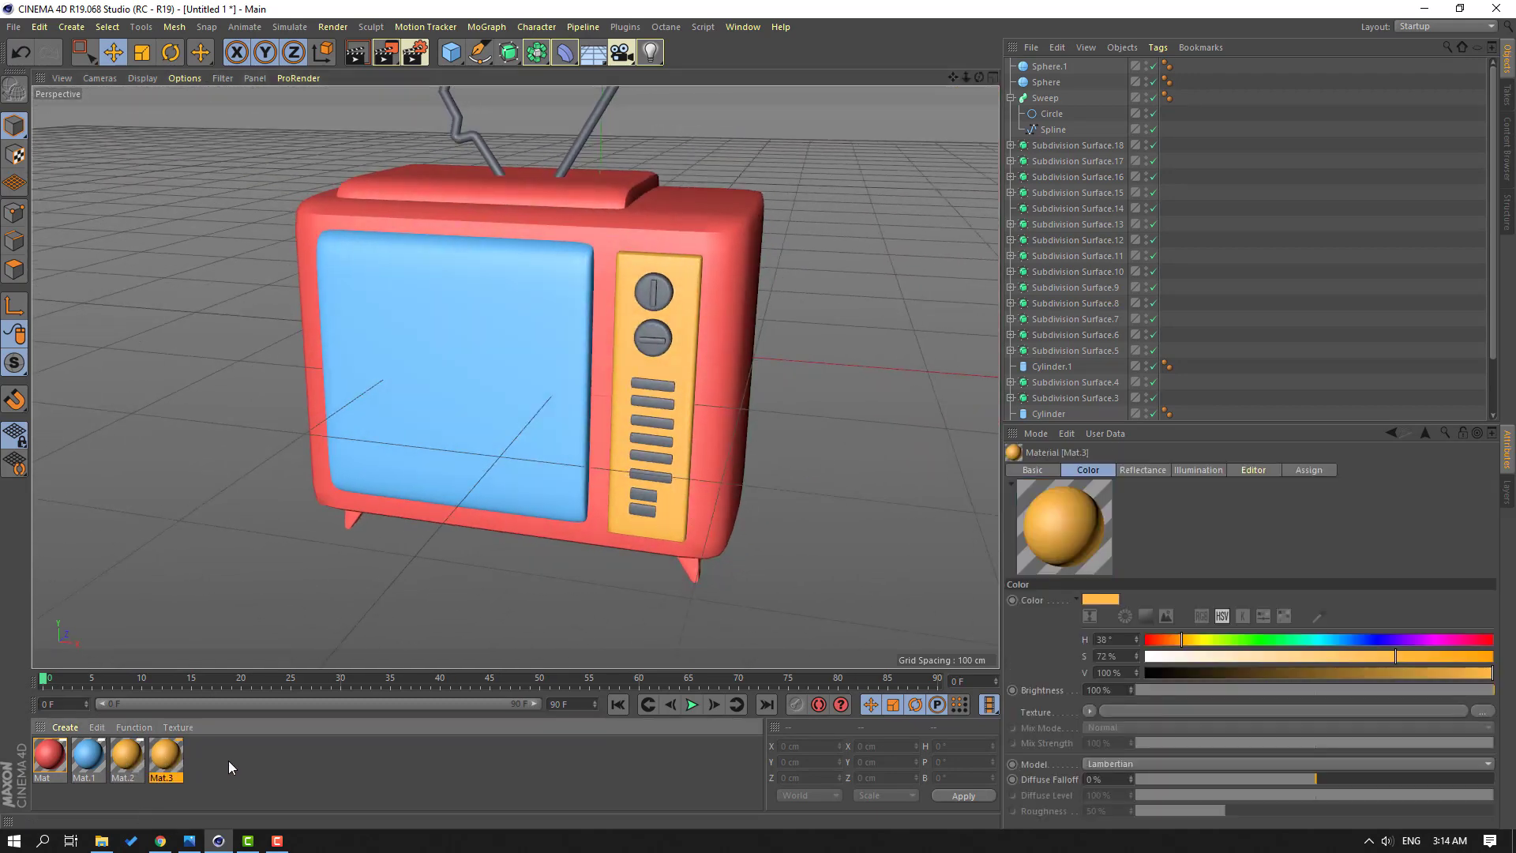
pyautogui.doubleClick(165, 758)
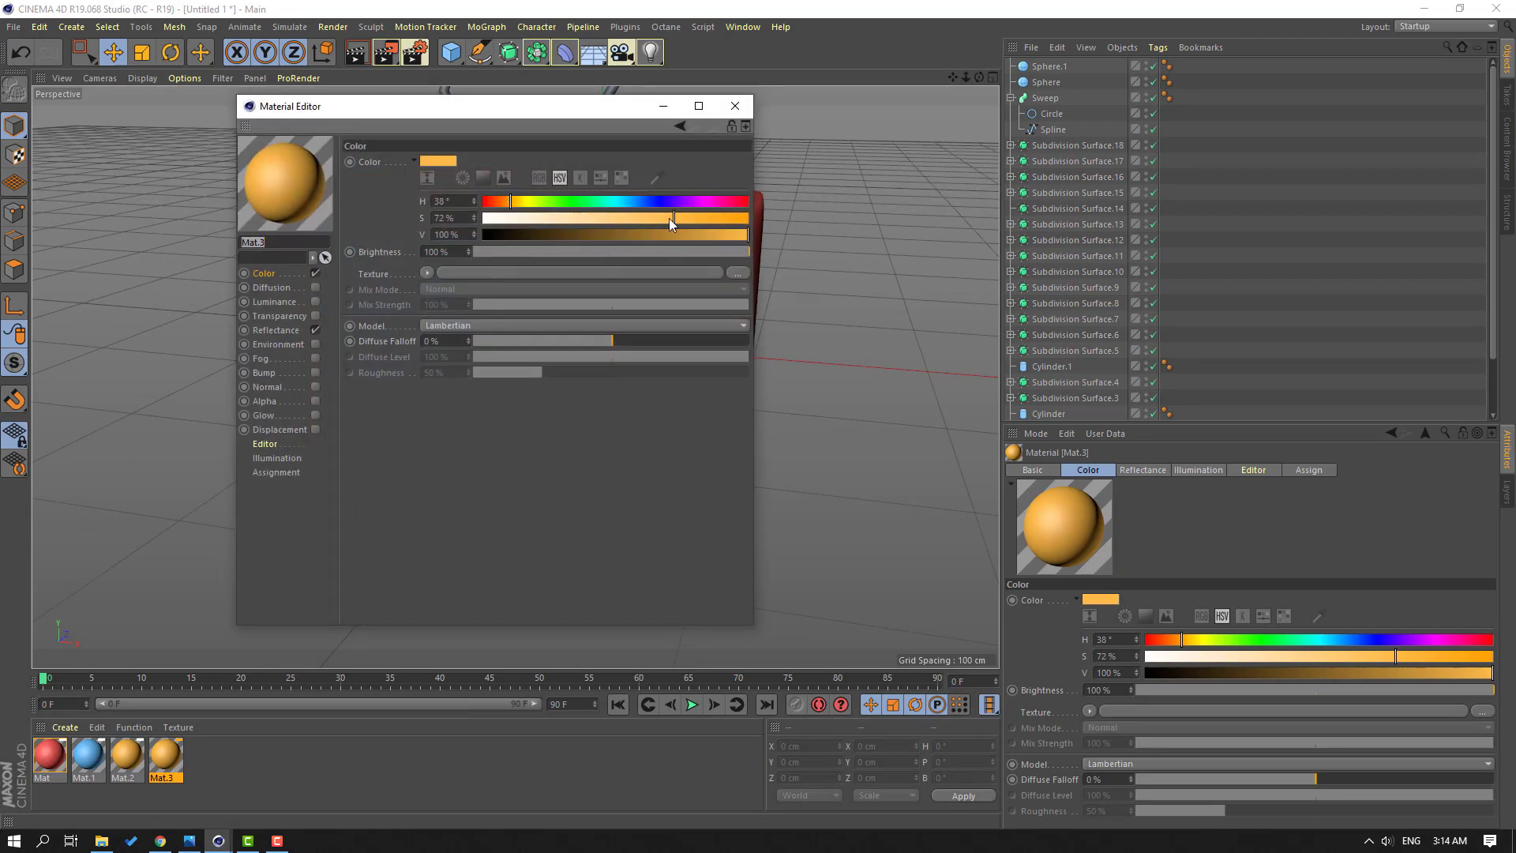
pyautogui.moveTo(717, 218); pyautogui.dragTo(730, 235)
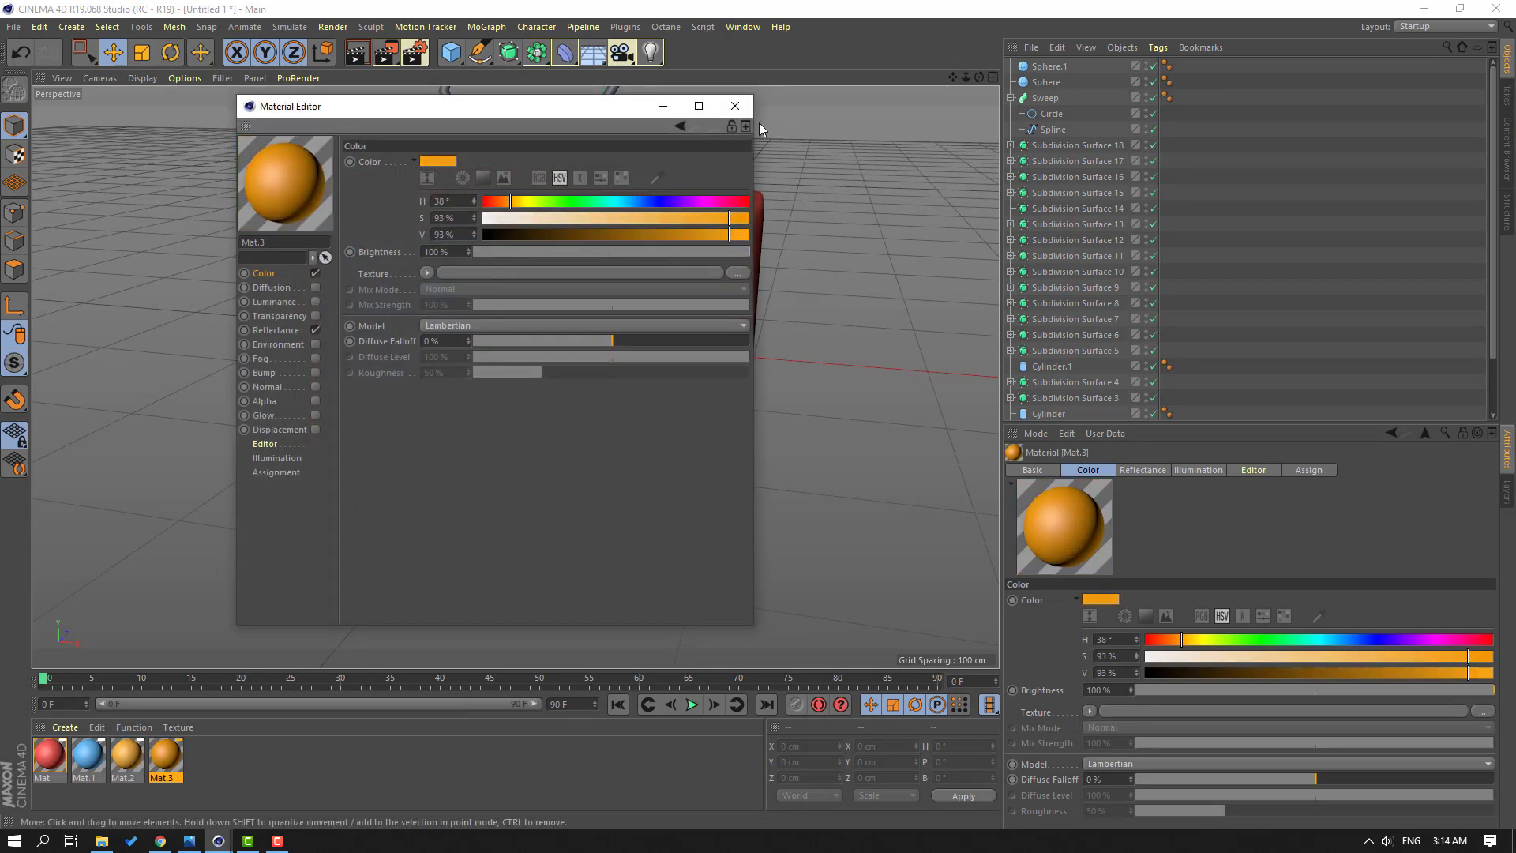
pyautogui.click(735, 106)
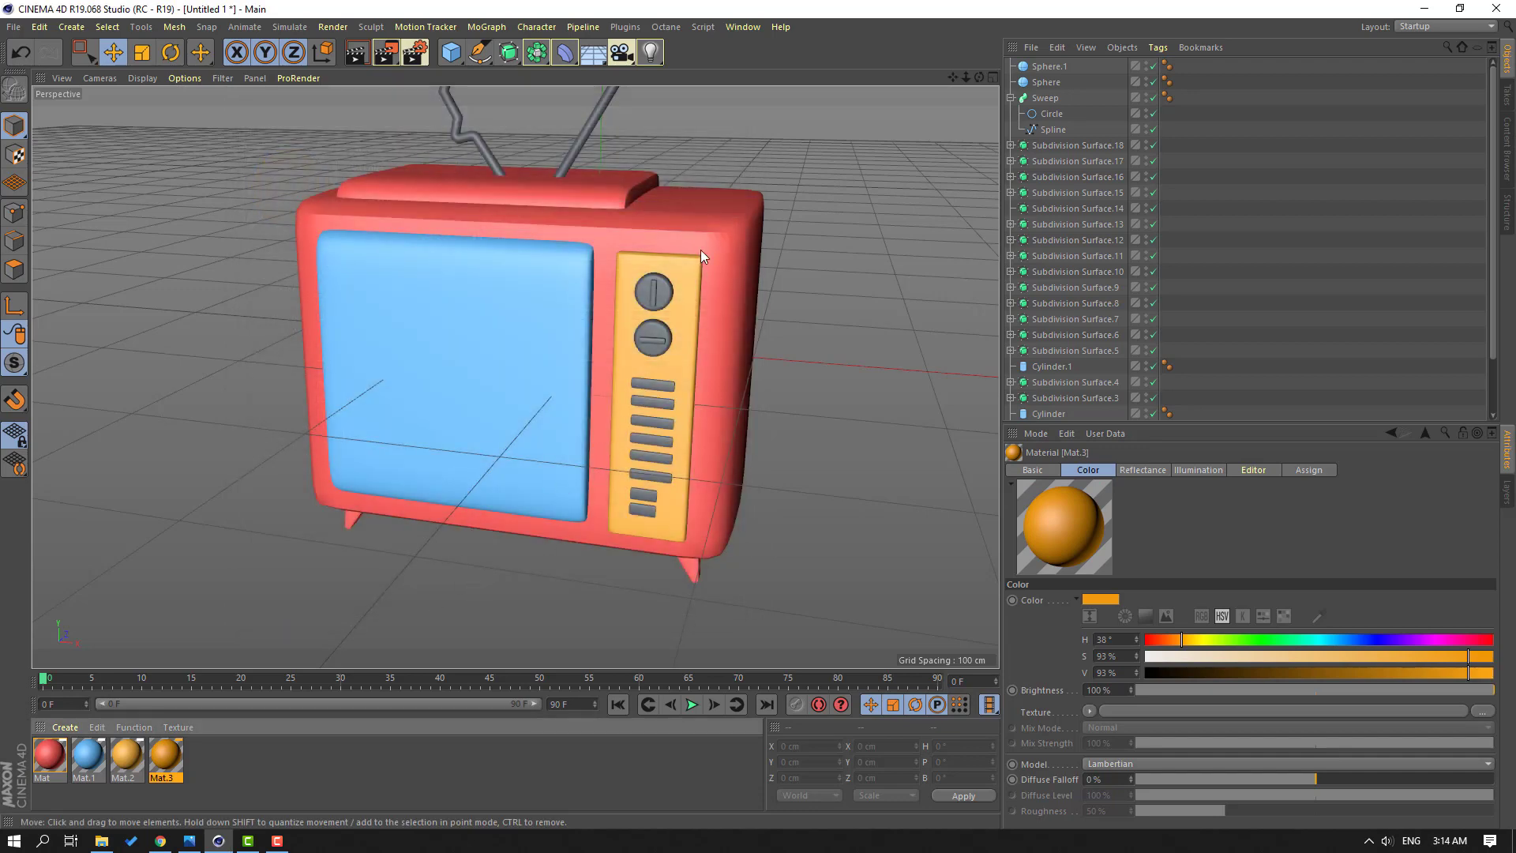
# Step: Apply the deeper orange material to both round knobs on the control panel
pyautogui.scroll(6, 680, 292)
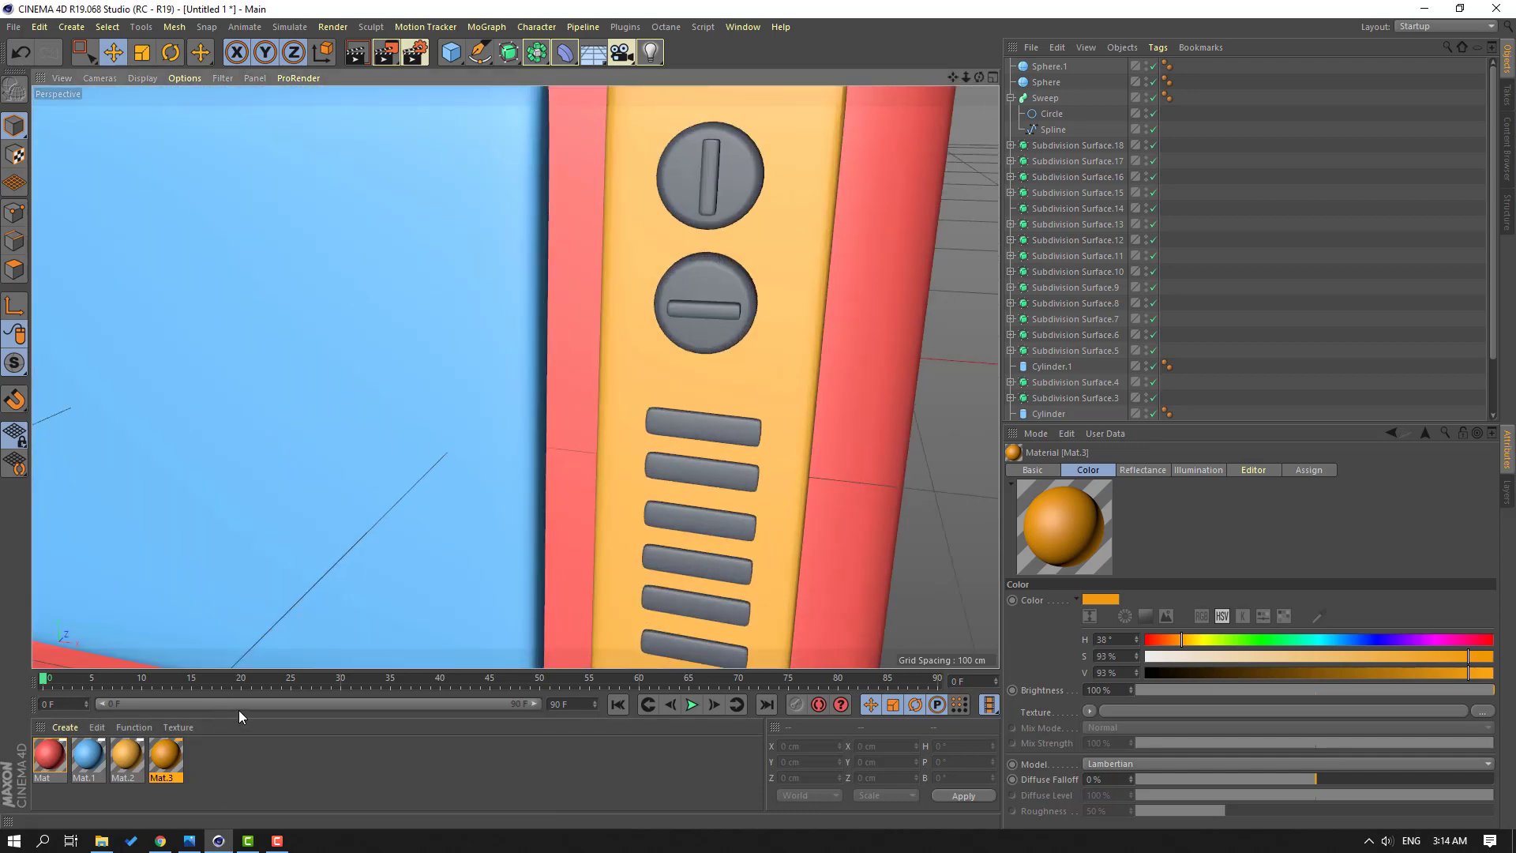
pyautogui.moveTo(165, 756); pyautogui.dragTo(705, 221)
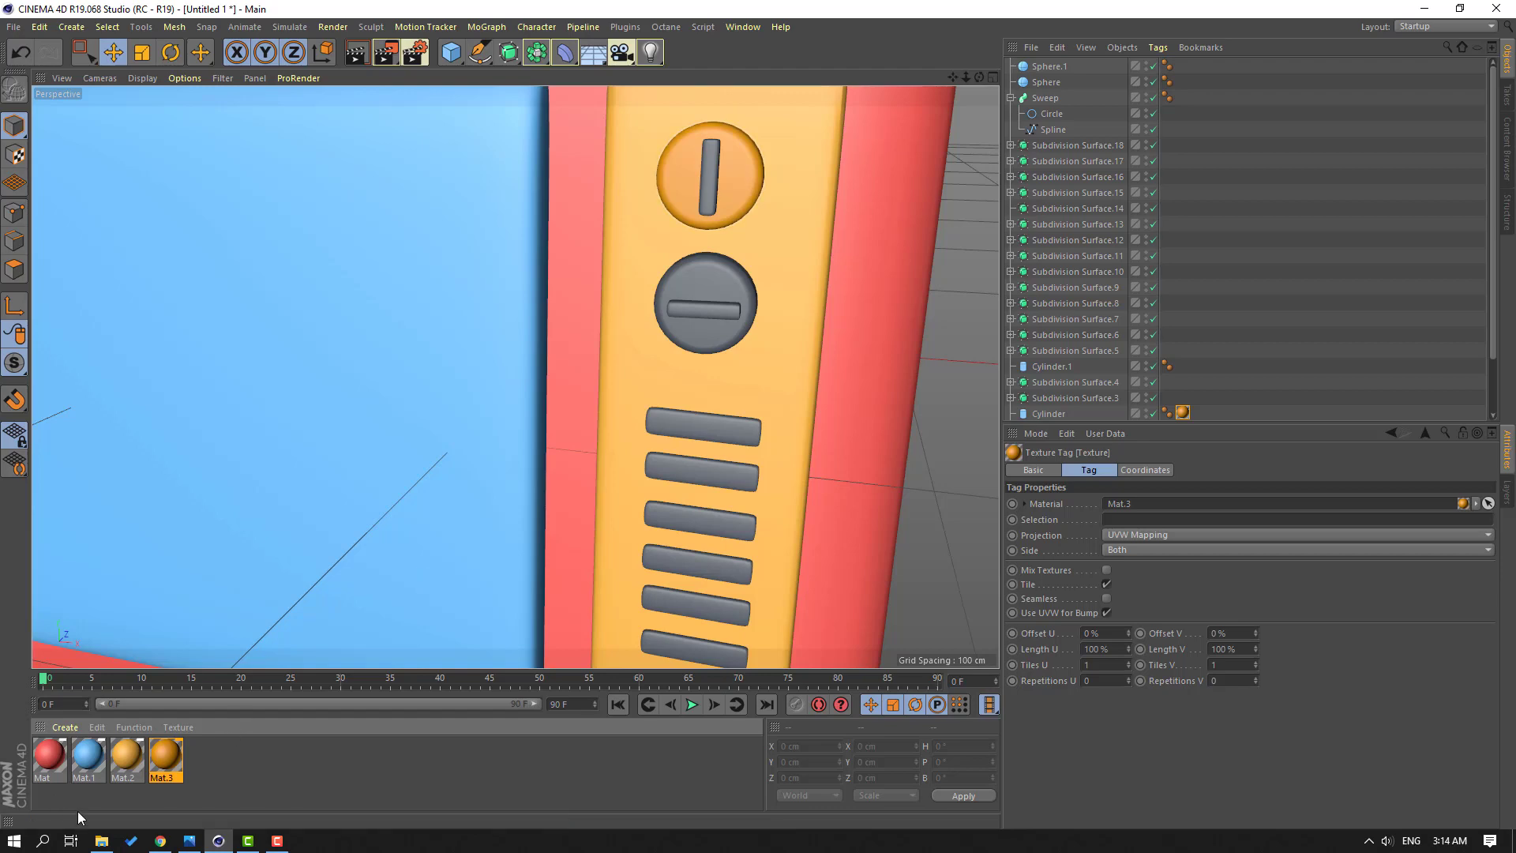
pyautogui.moveTo(165, 764); pyautogui.dragTo(703, 338)
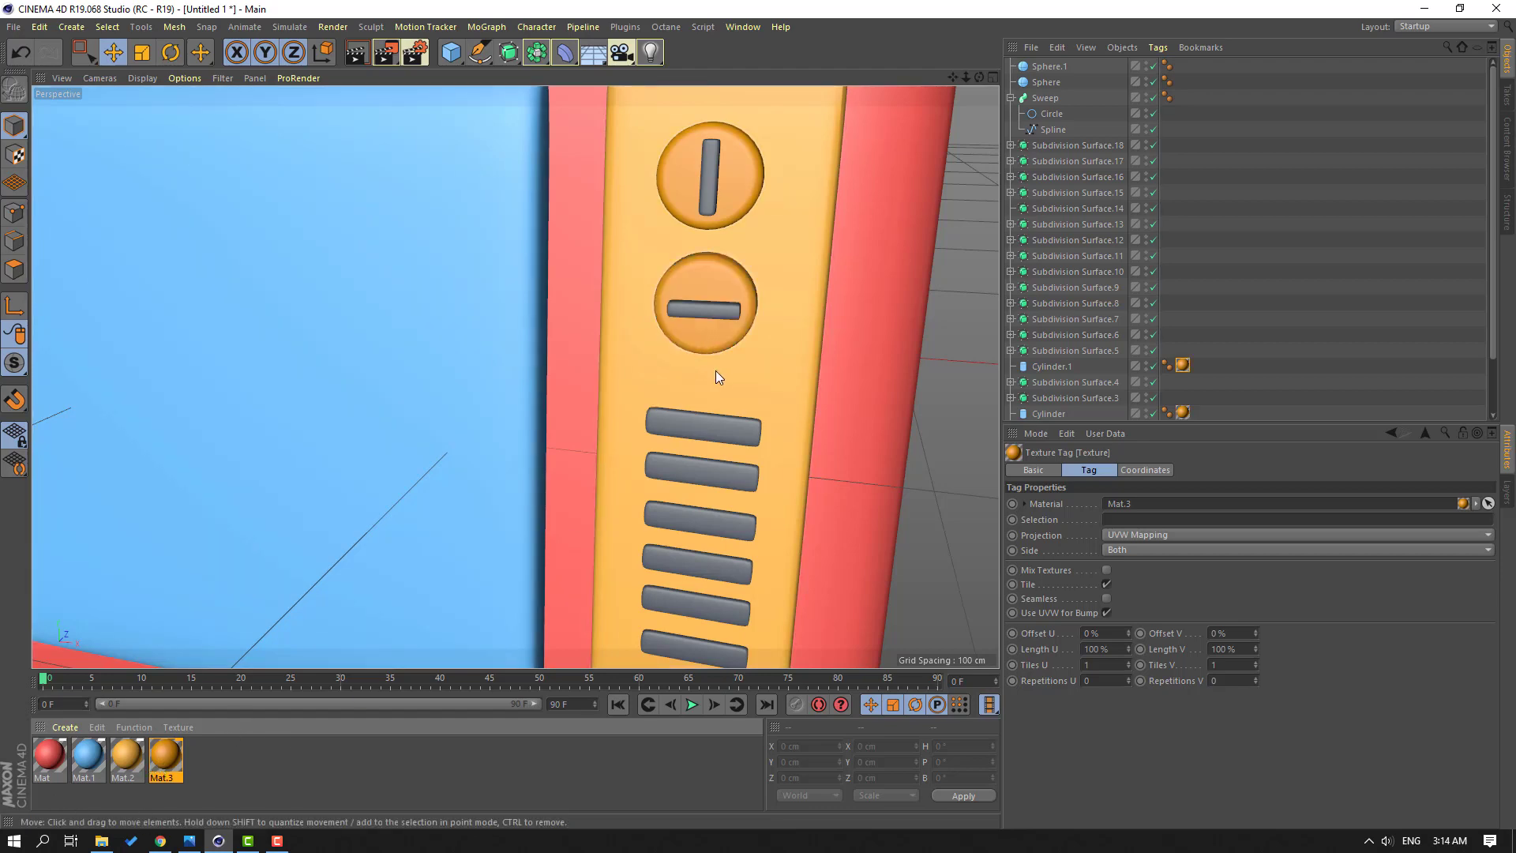
# Step: Apply the deeper orange material to all the horizontal bars and small buttons below the knobs
pyautogui.keyDown('alt'); pyautogui.moveTo(725, 460); pyautogui.dragTo(710, 409, button='middle'); pyautogui.keyUp('alt')
pyautogui.keyDown('alt'); pyautogui.moveTo(709, 404); pyautogui.dragTo(681, 433); pyautogui.keyUp('alt')
pyautogui.moveTo(188, 757); pyautogui.dragTo(685, 324)
pyautogui.moveTo(166, 754); pyautogui.dragTo(689, 412)
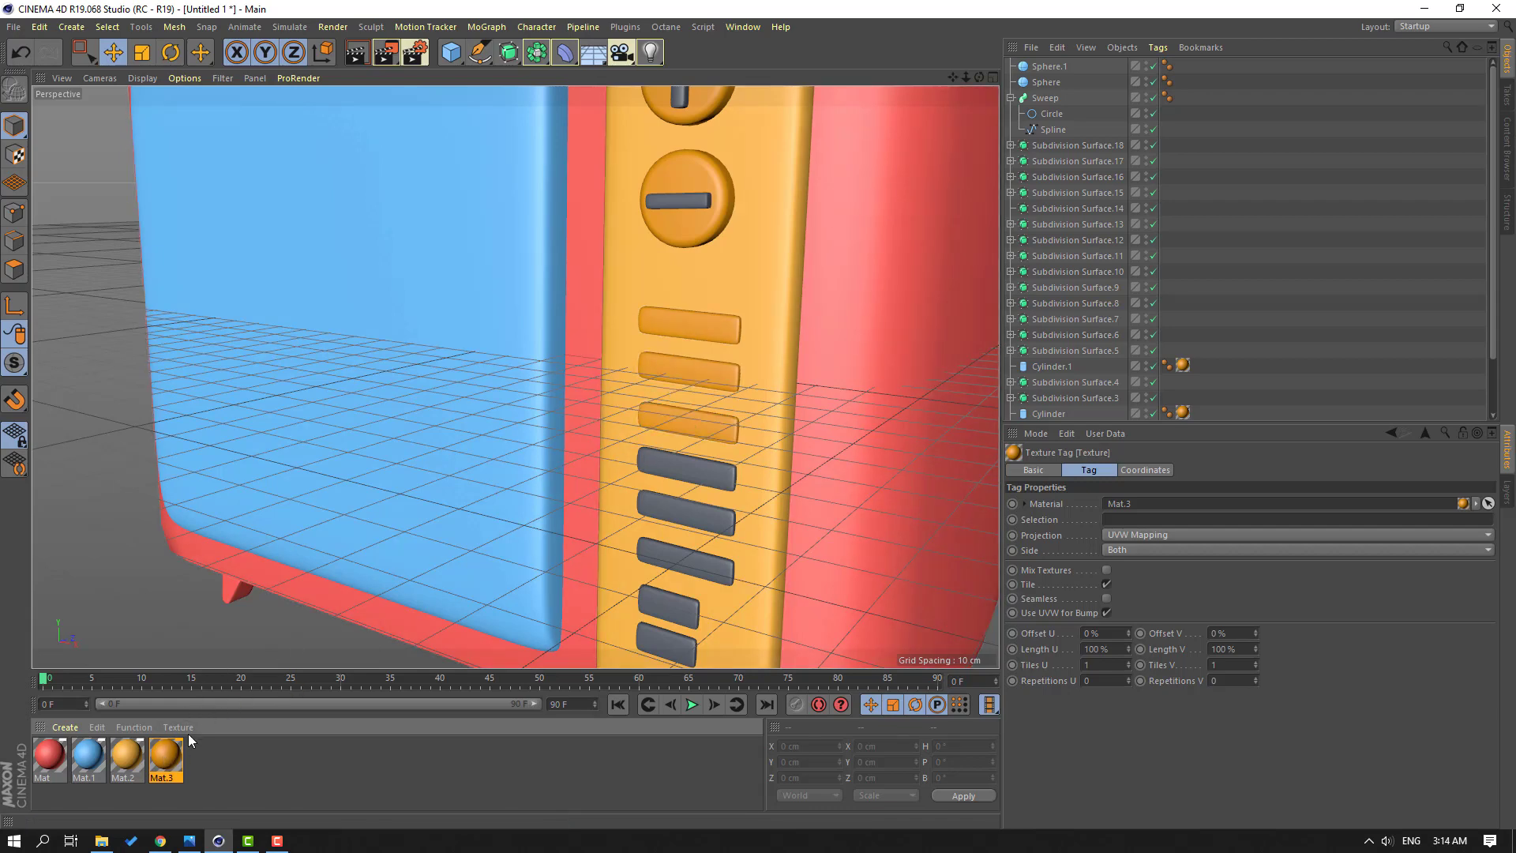
pyautogui.moveTo(686, 464); pyautogui.dragTo(637, 399)
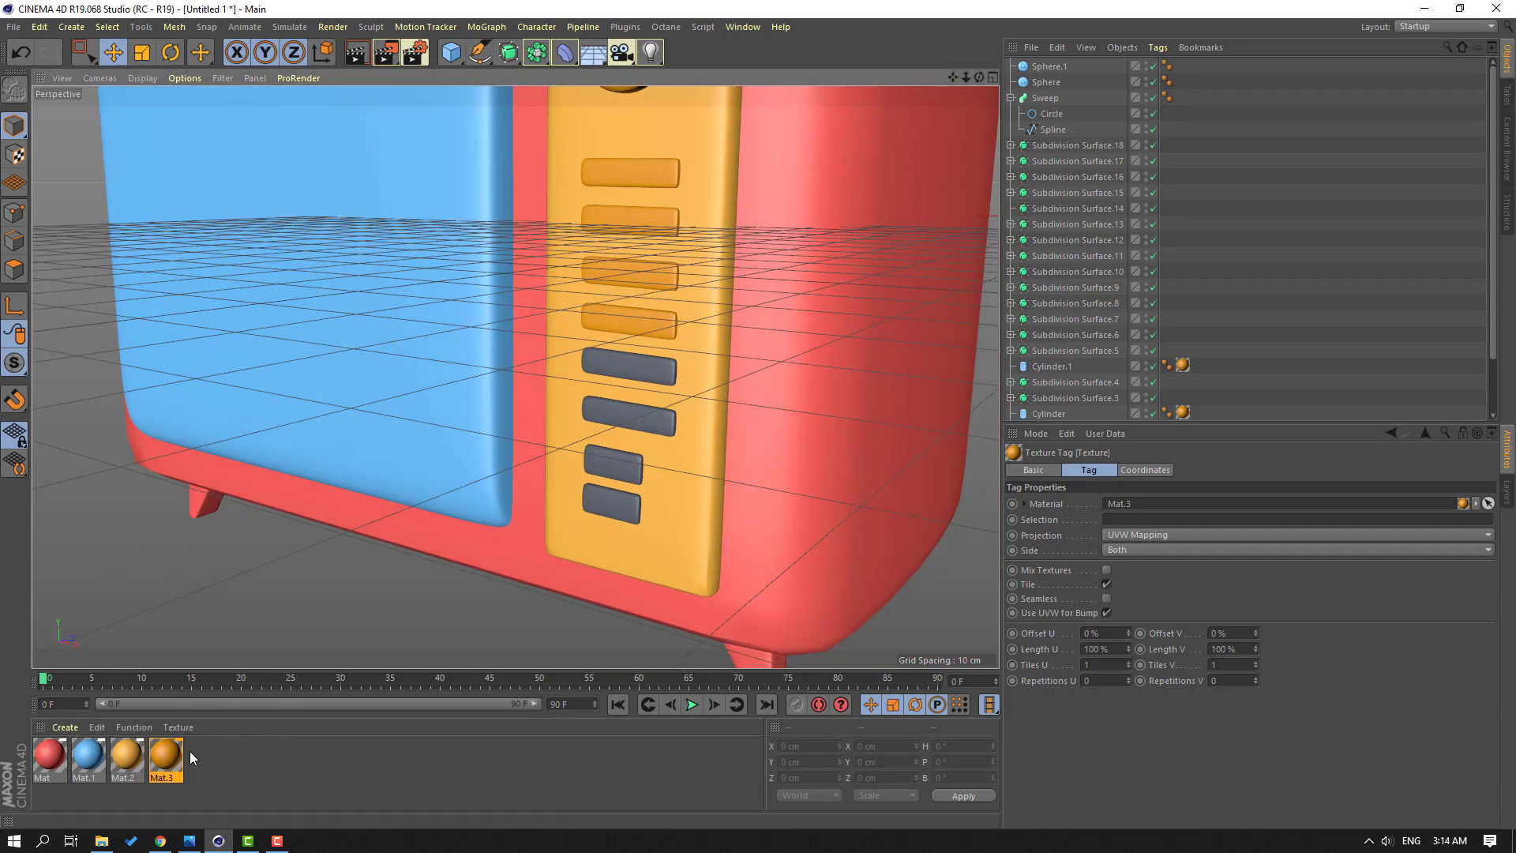
pyautogui.moveTo(186, 751); pyautogui.dragTo(615, 433)
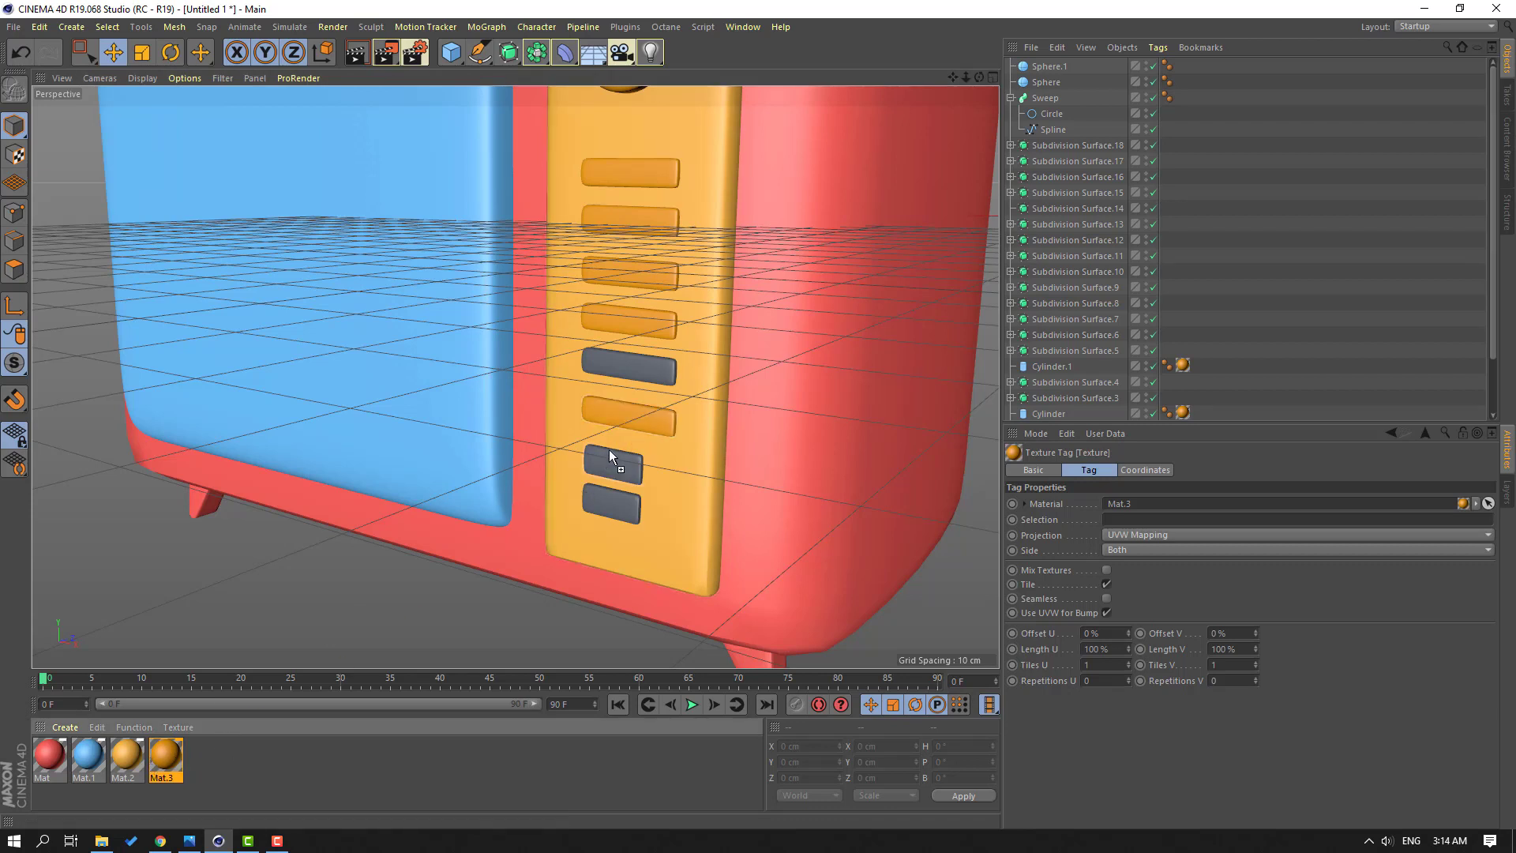
pyautogui.moveTo(649, 366); pyautogui.dragTo(649, 368)
pyautogui.moveTo(182, 743); pyautogui.dragTo(610, 502)
# Step: Apply the lighter yellow-orange material to the raised grip bars on both knobs
pyautogui.keyDown('alt'); pyautogui.moveTo(743, 251); pyautogui.dragTo(632, 417, button='middle'); pyautogui.keyUp('alt')
pyautogui.keyDown('alt'); pyautogui.moveTo(574, 240); pyautogui.dragTo(501, 378, button='middle'); pyautogui.keyUp('alt')
pyautogui.keyDown('alt'); pyautogui.moveTo(501, 377); pyautogui.dragTo(481, 368); pyautogui.keyUp('alt')
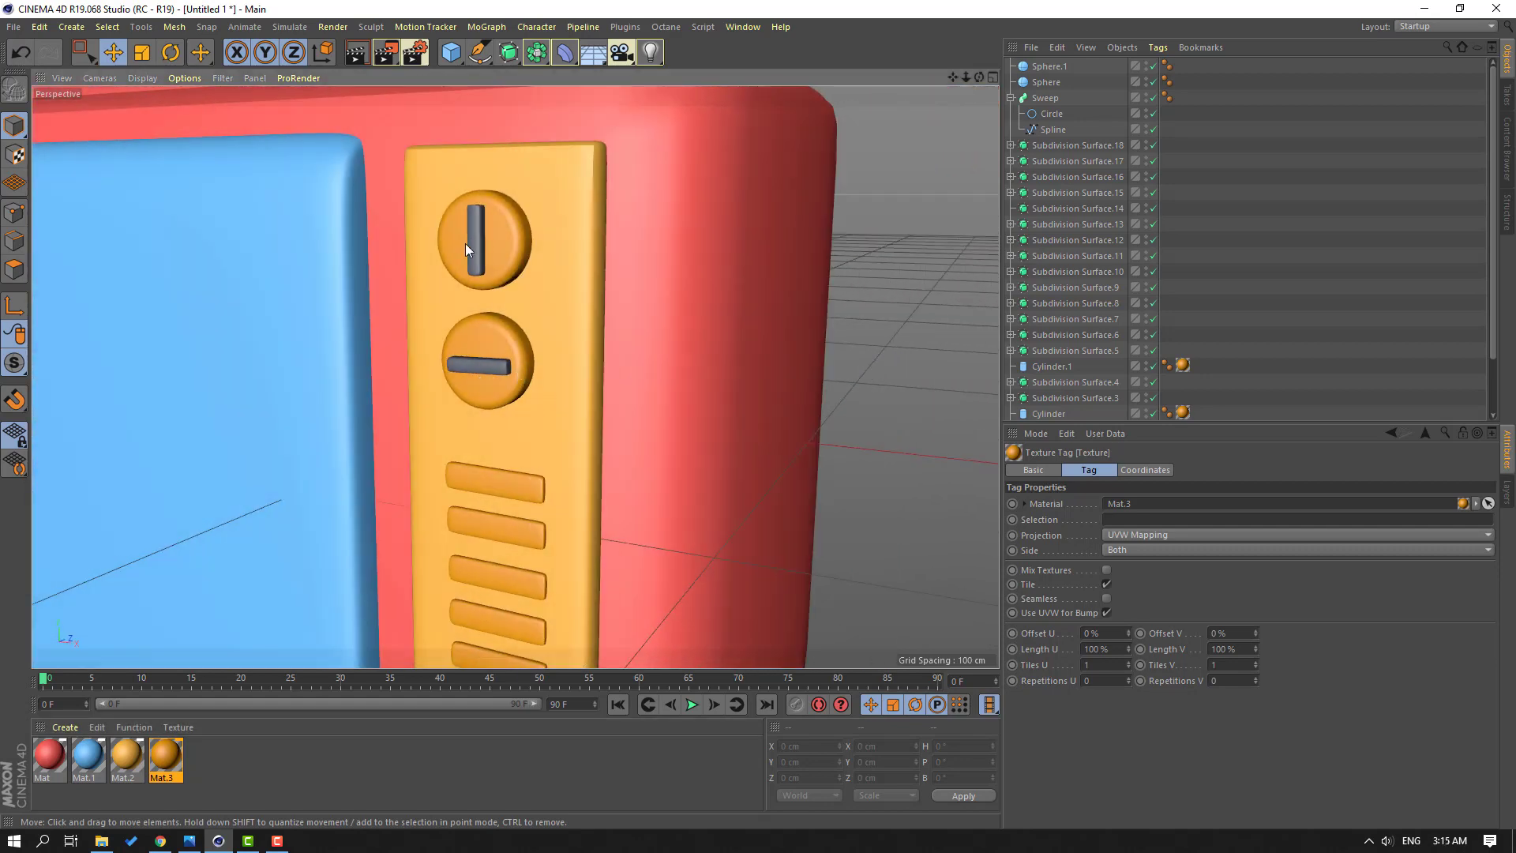
pyautogui.click(141, 770)
pyautogui.moveTo(126, 754); pyautogui.dragTo(472, 257)
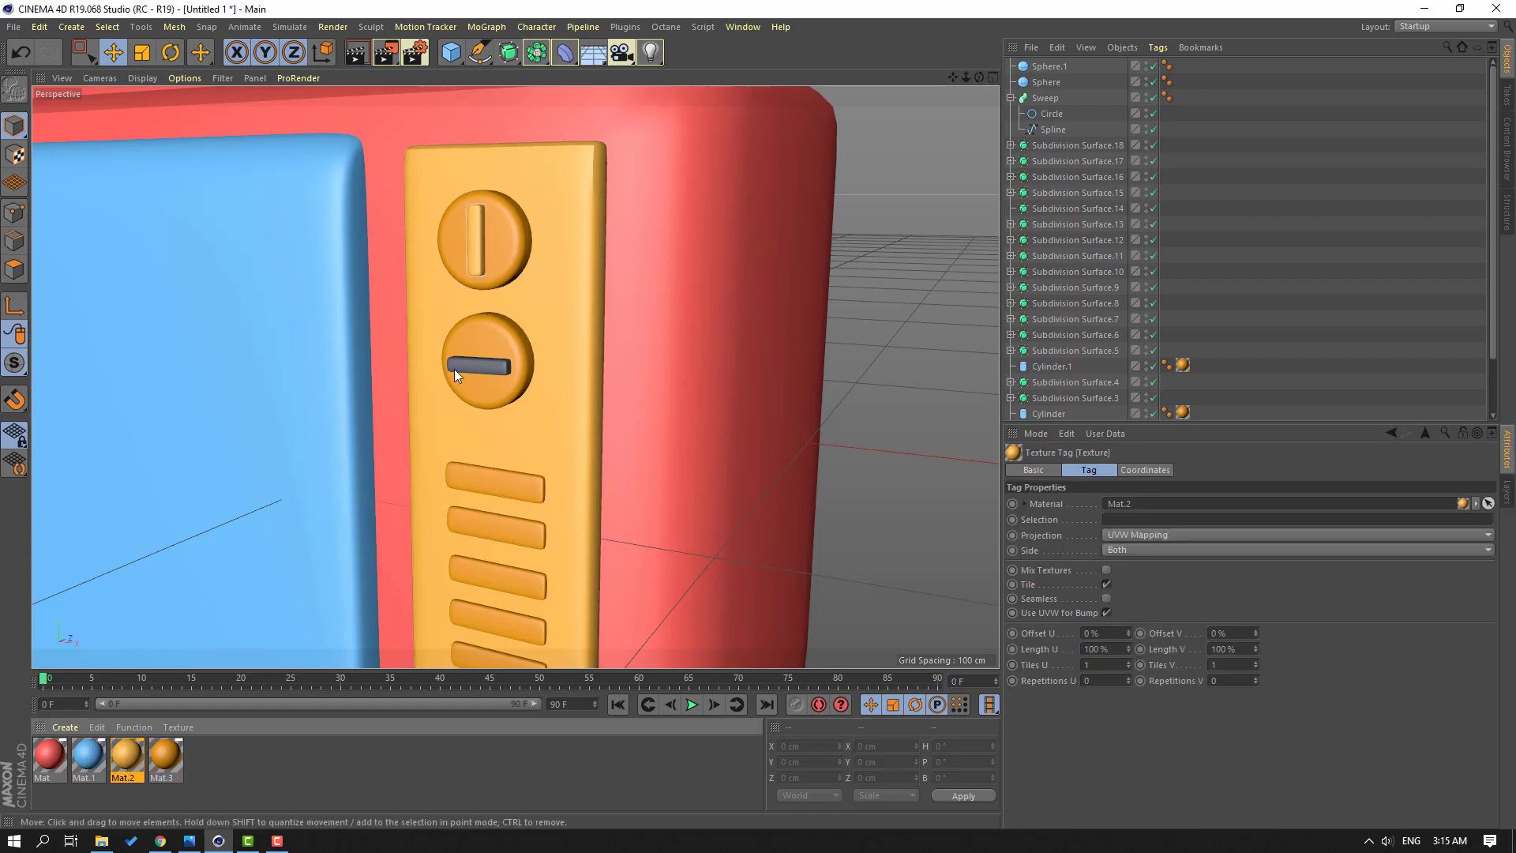
pyautogui.moveTo(440, 437); pyautogui.dragTo(474, 367)
# Step: Duplicate the deeper orange material and set the copy to a near-black brown with H 38°, S 22%, V 16%
pyautogui.scroll(-8, 484, 396)
pyautogui.scroll(-3, 564, 381)
pyautogui.keyDown('alt'); pyautogui.moveTo(426, 420); pyautogui.dragTo(482, 395); pyautogui.keyUp('alt')
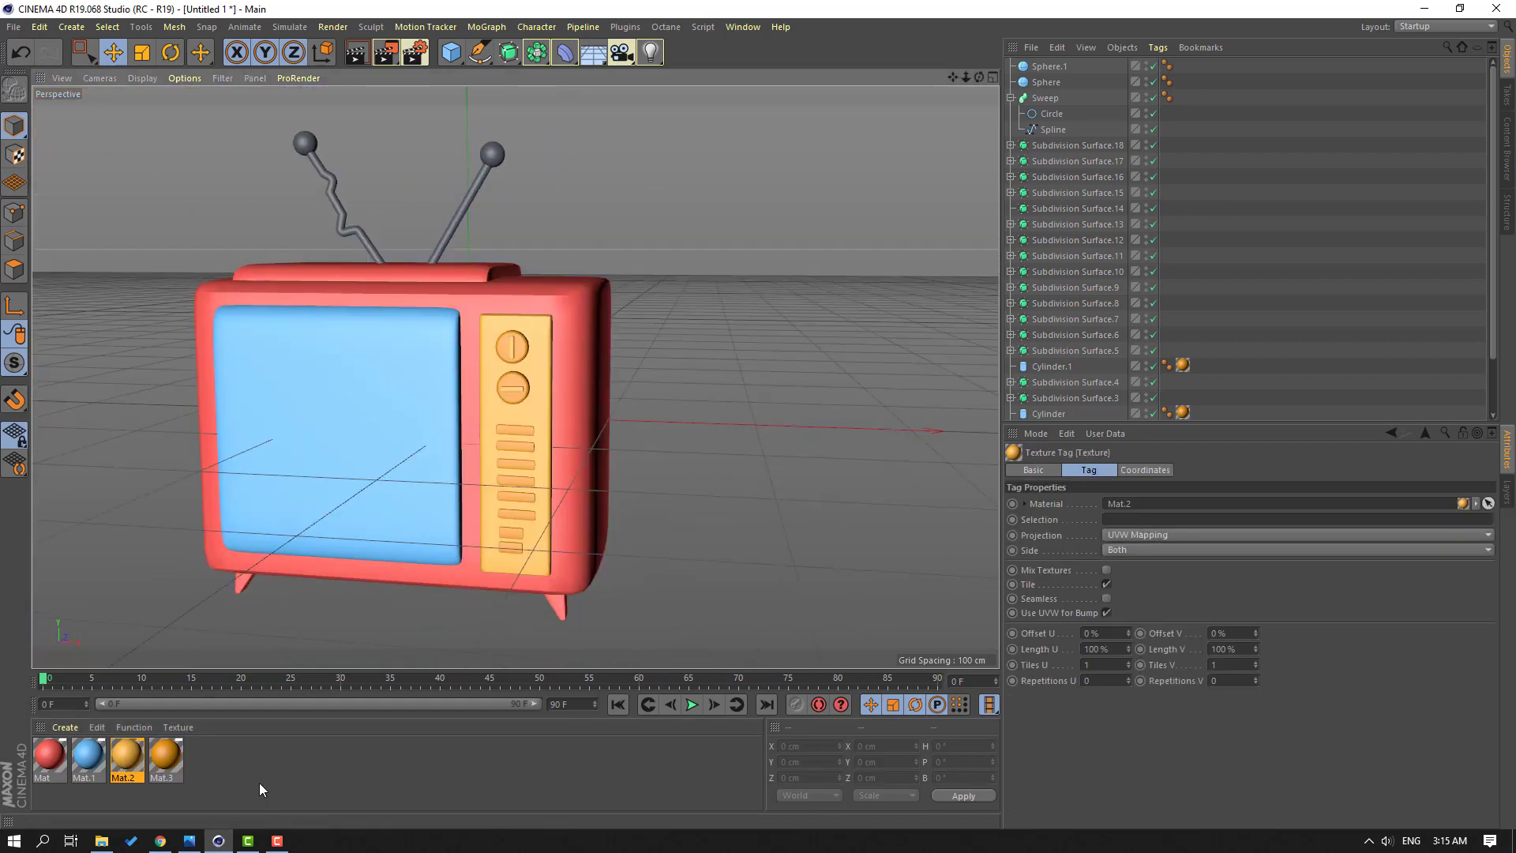
pyautogui.click(260, 784)
pyautogui.click(178, 762)
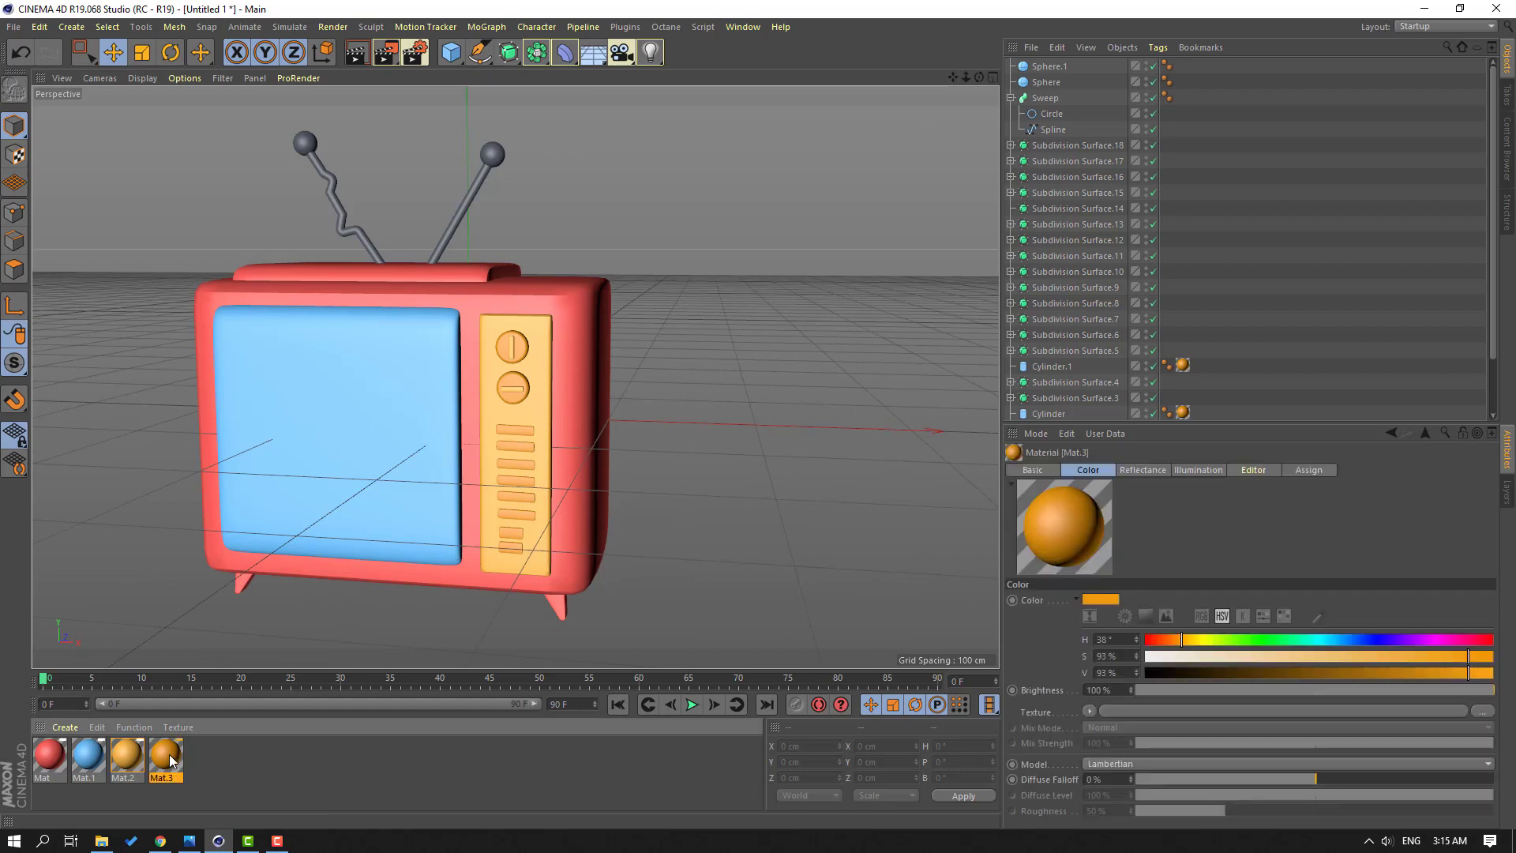
pyautogui.keyDown('ctrl'); pyautogui.moveTo(170, 760); pyautogui.dragTo(229, 772); pyautogui.keyUp('ctrl')
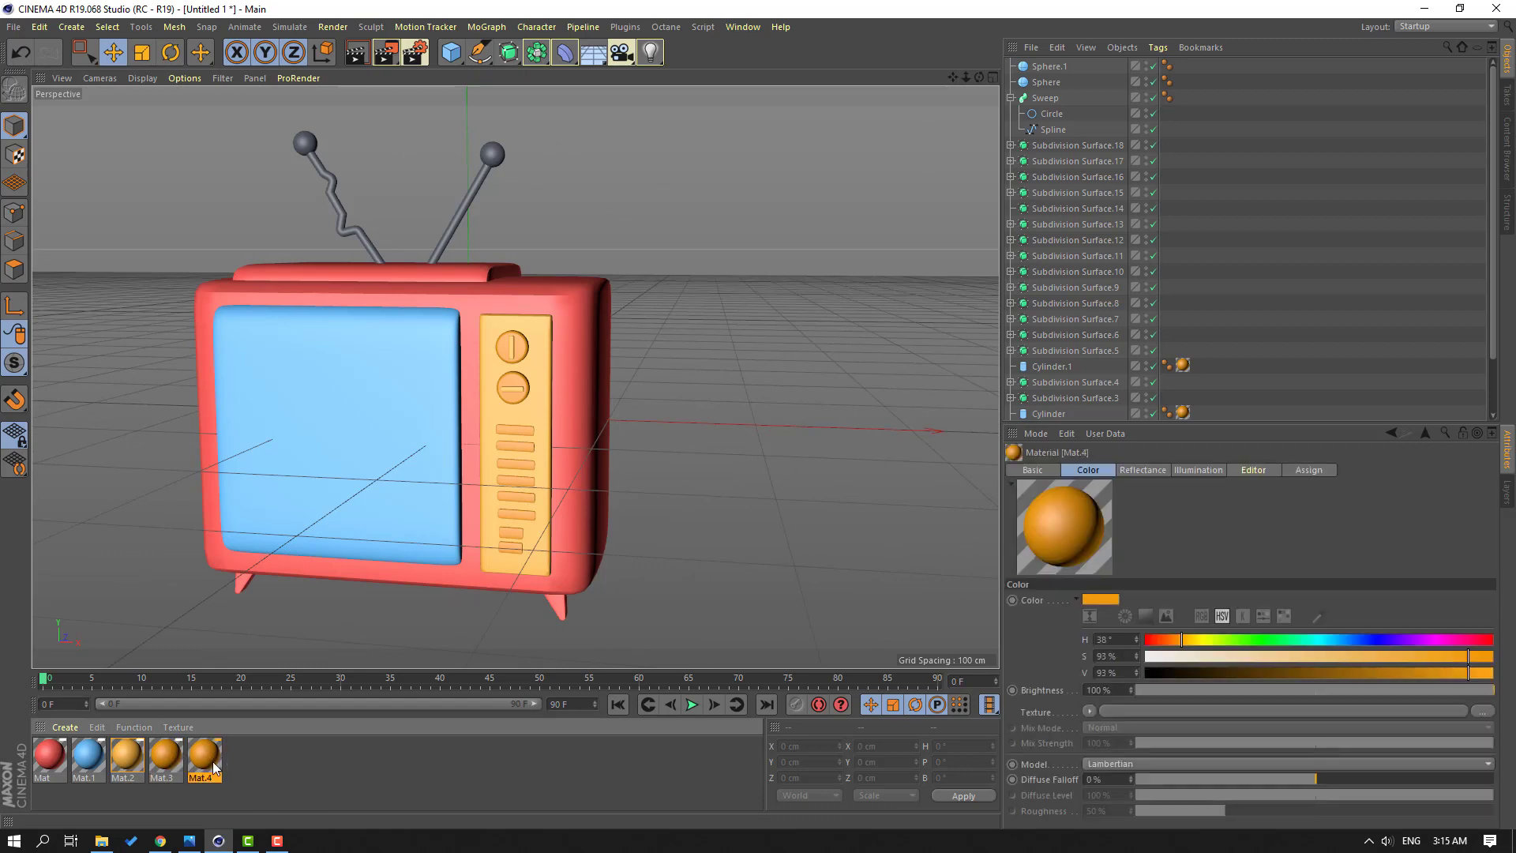
pyautogui.doubleClick(205, 758)
pyautogui.moveTo(632, 233); pyautogui.dragTo(602, 225)
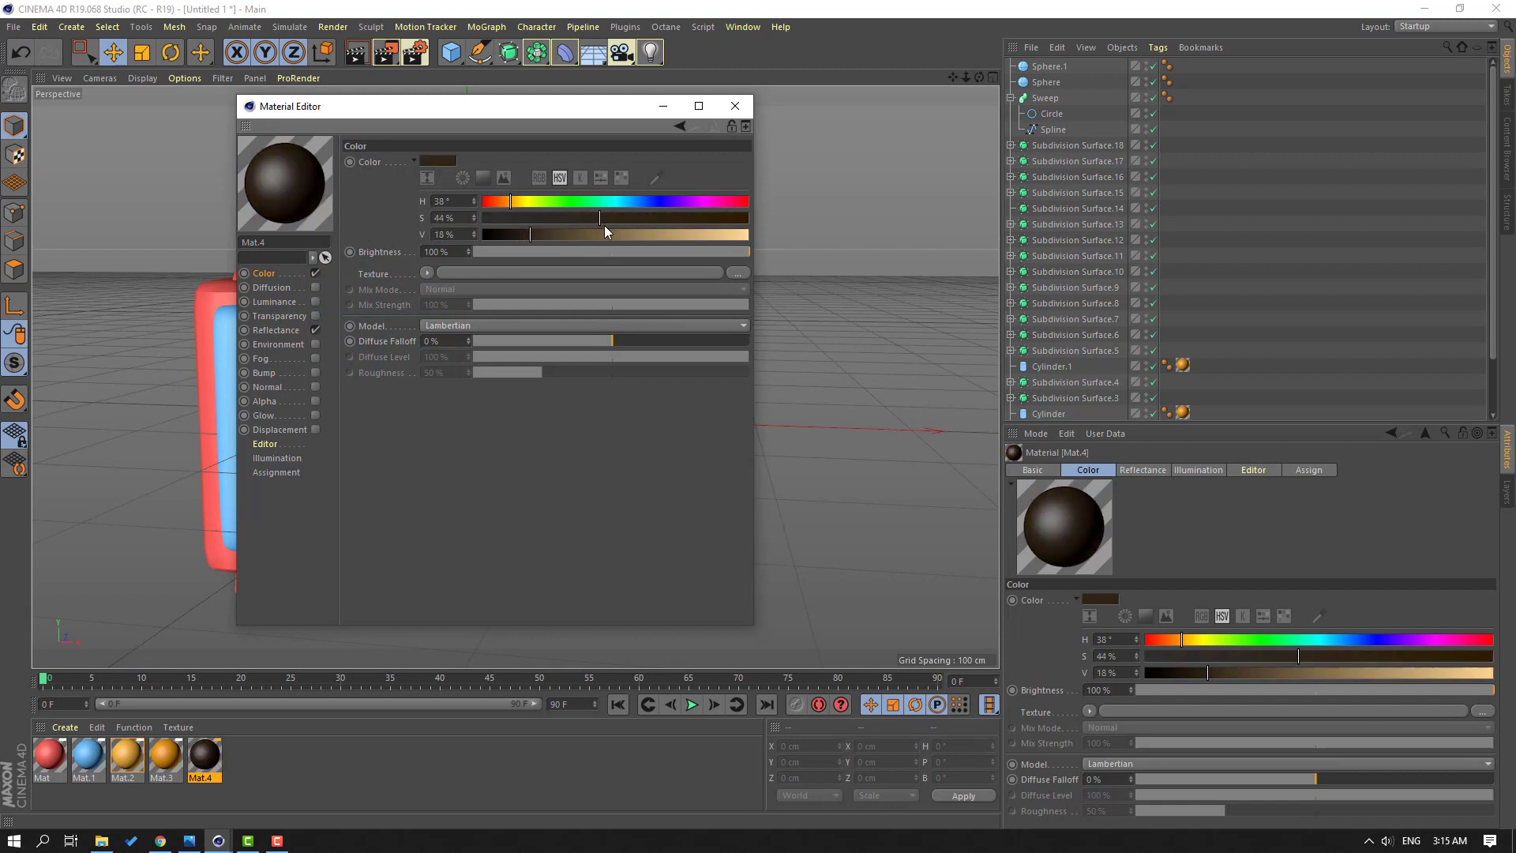
pyautogui.click(525, 235)
pyautogui.click(541, 218)
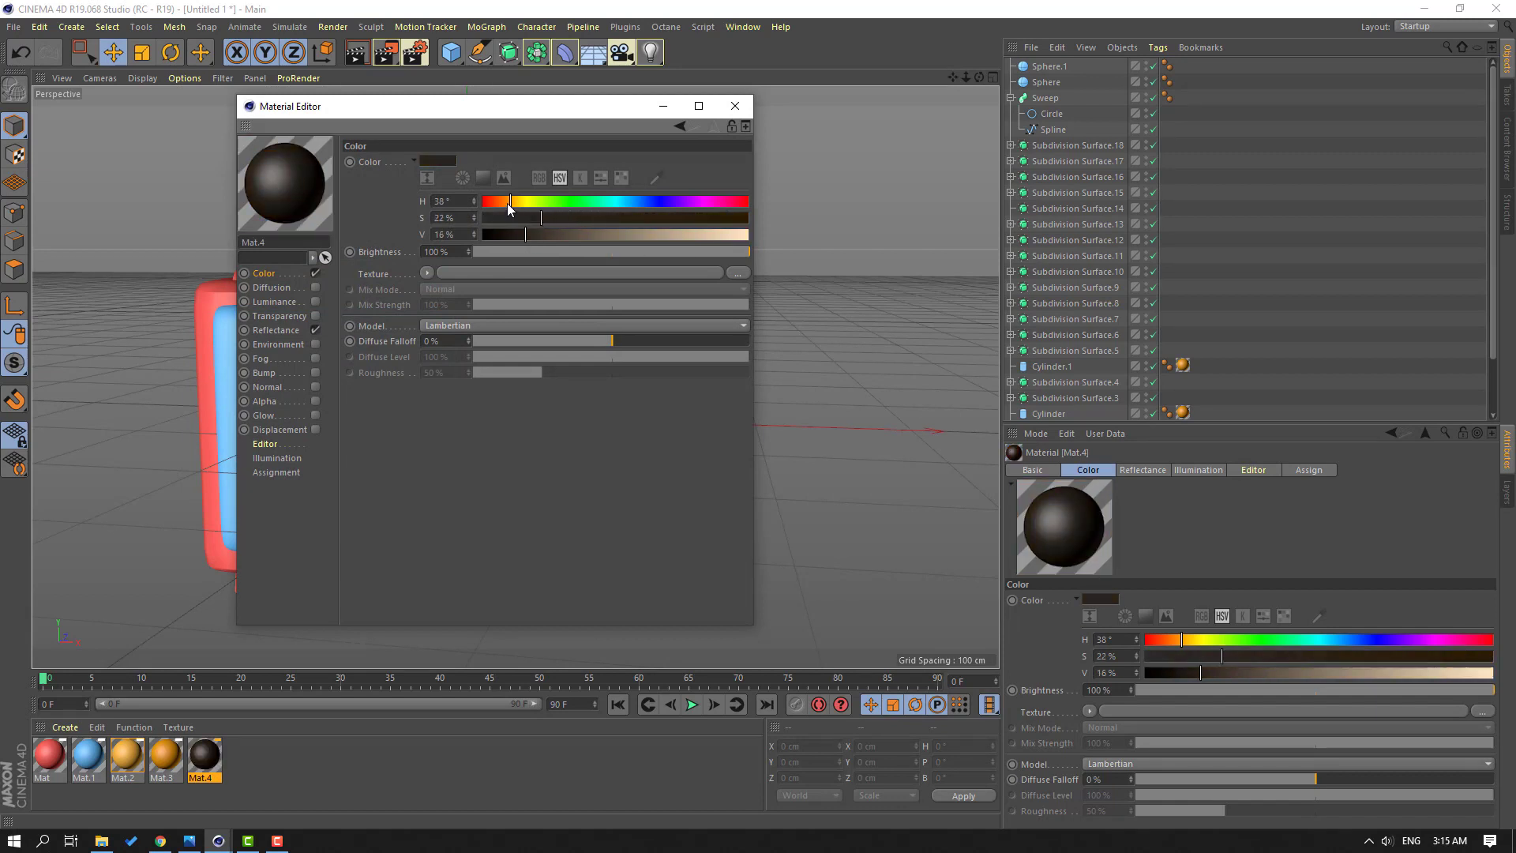
pyautogui.click(735, 106)
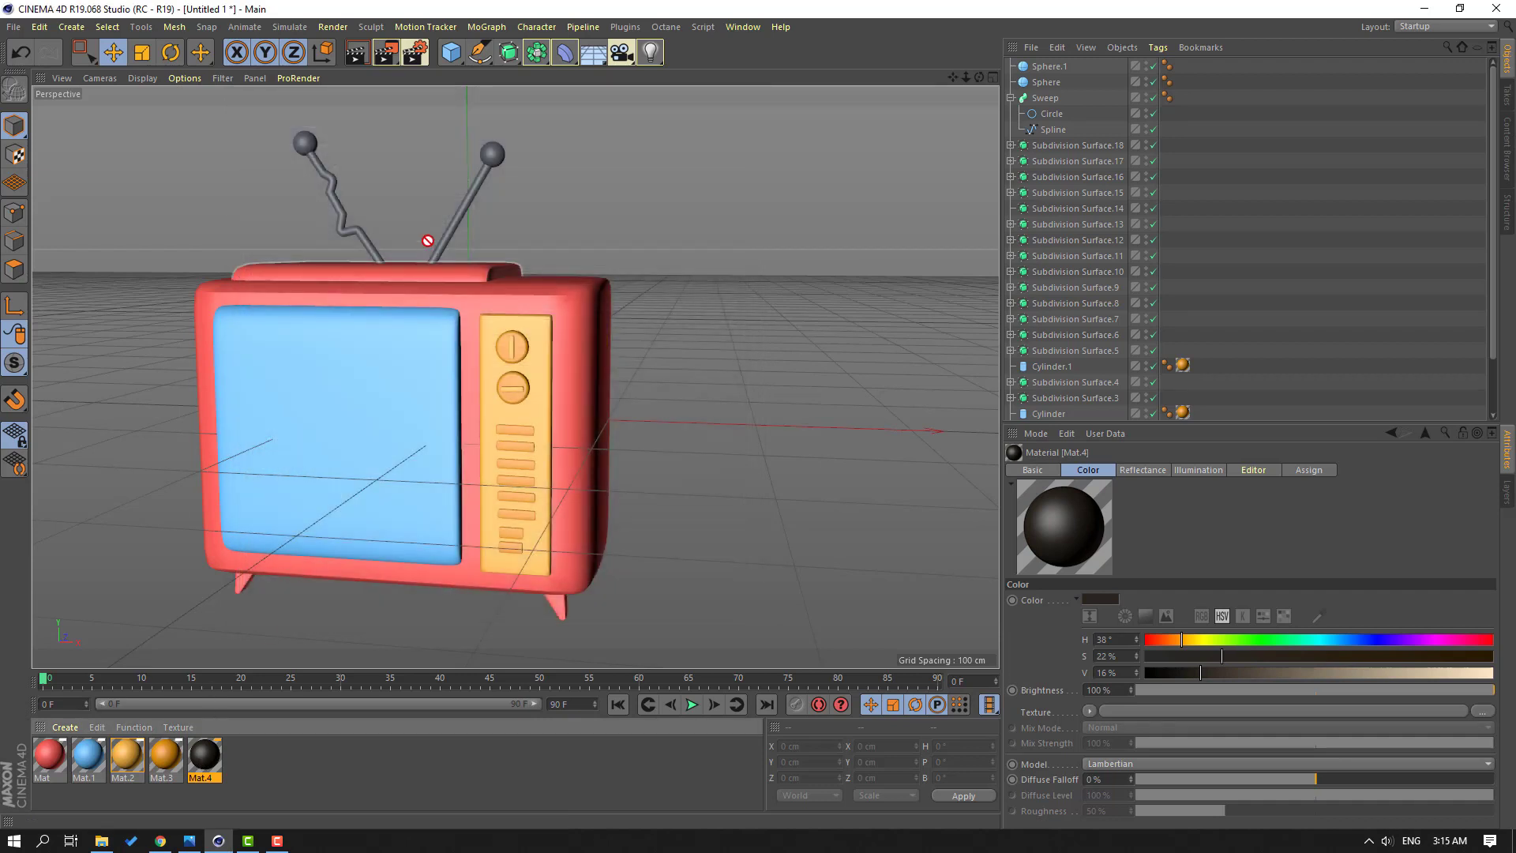
# Step: Apply the near-black material to the antenna rods and both ball tips
pyautogui.moveTo(459, 224); pyautogui.dragTo(458, 225)
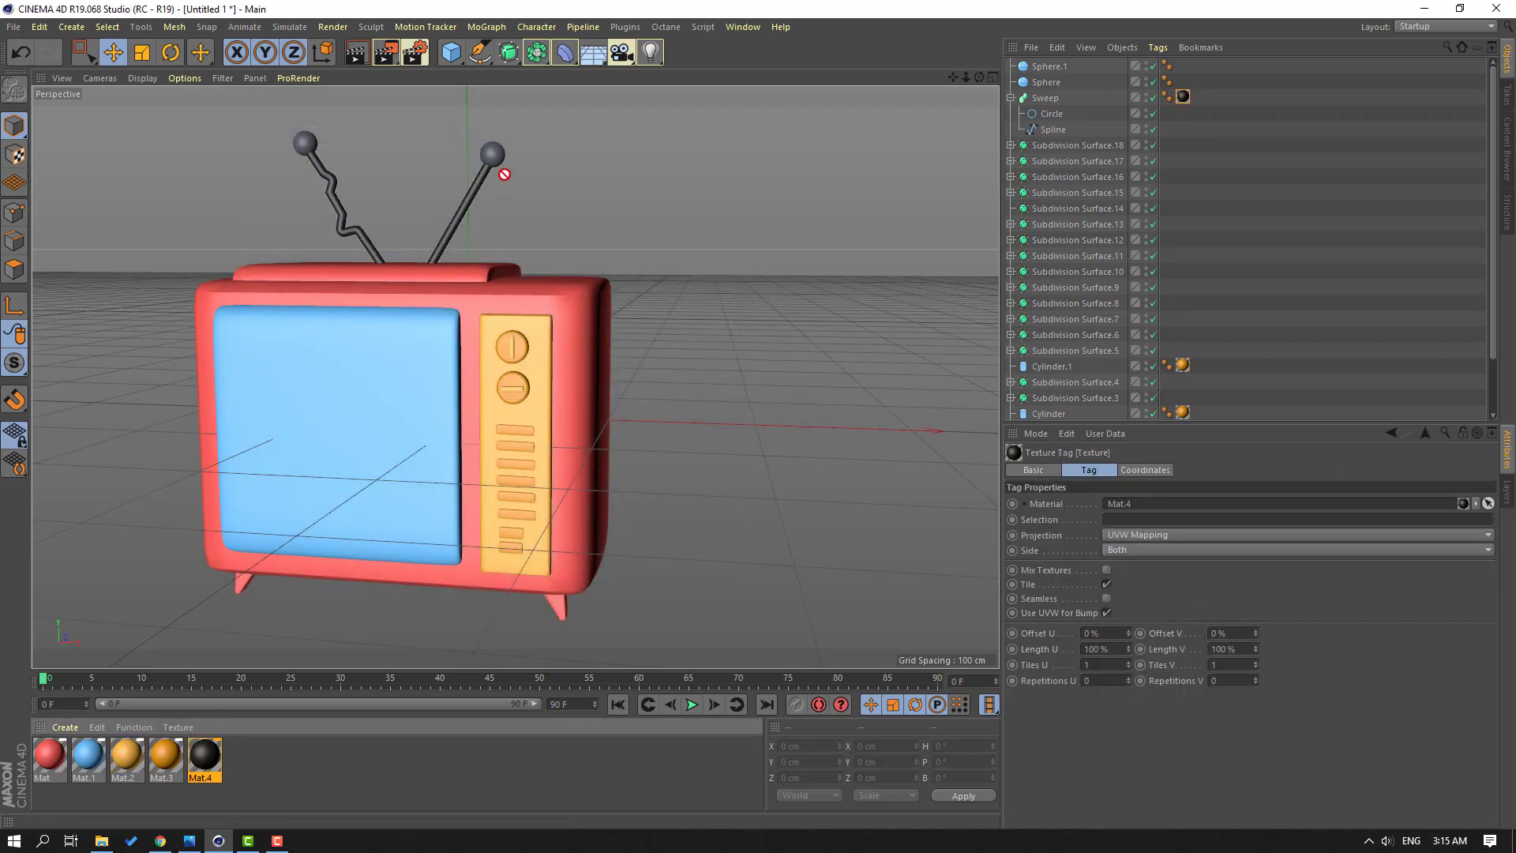
pyautogui.moveTo(504, 173); pyautogui.dragTo(502, 163)
pyautogui.moveTo(205, 755); pyautogui.dragTo(306, 144)
pyautogui.click(670, 390)
pyautogui.scroll(-2, 673, 390)
pyautogui.keyDown('alt'); pyautogui.moveTo(549, 469); pyautogui.dragTo(677, 447, button='middle'); pyautogui.keyUp('alt')
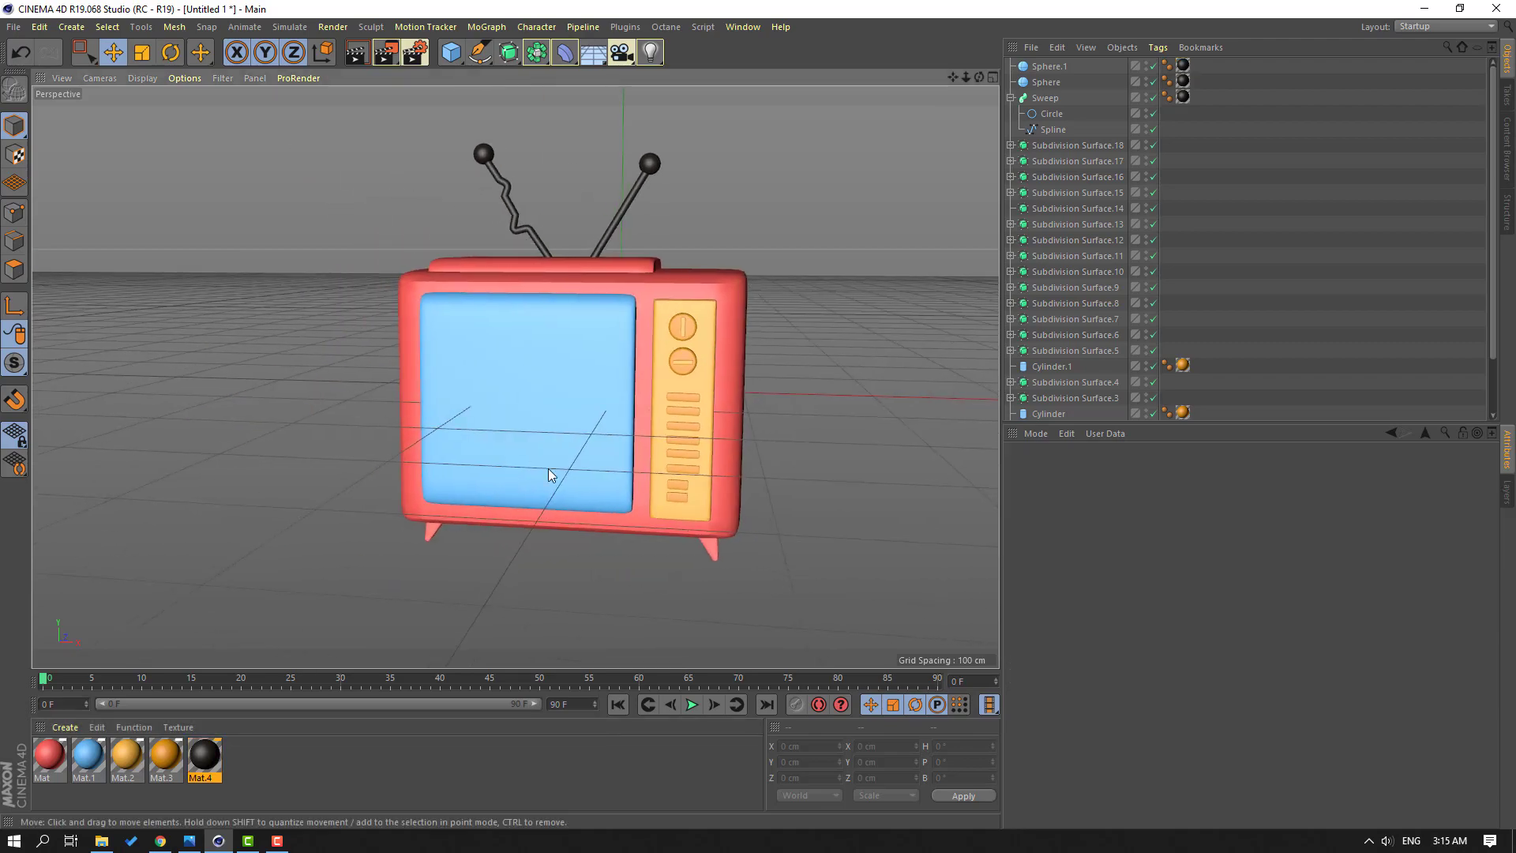
pyautogui.keyDown('alt'); pyautogui.moveTo(548, 467); pyautogui.dragTo(506, 465); pyautogui.keyUp('alt')
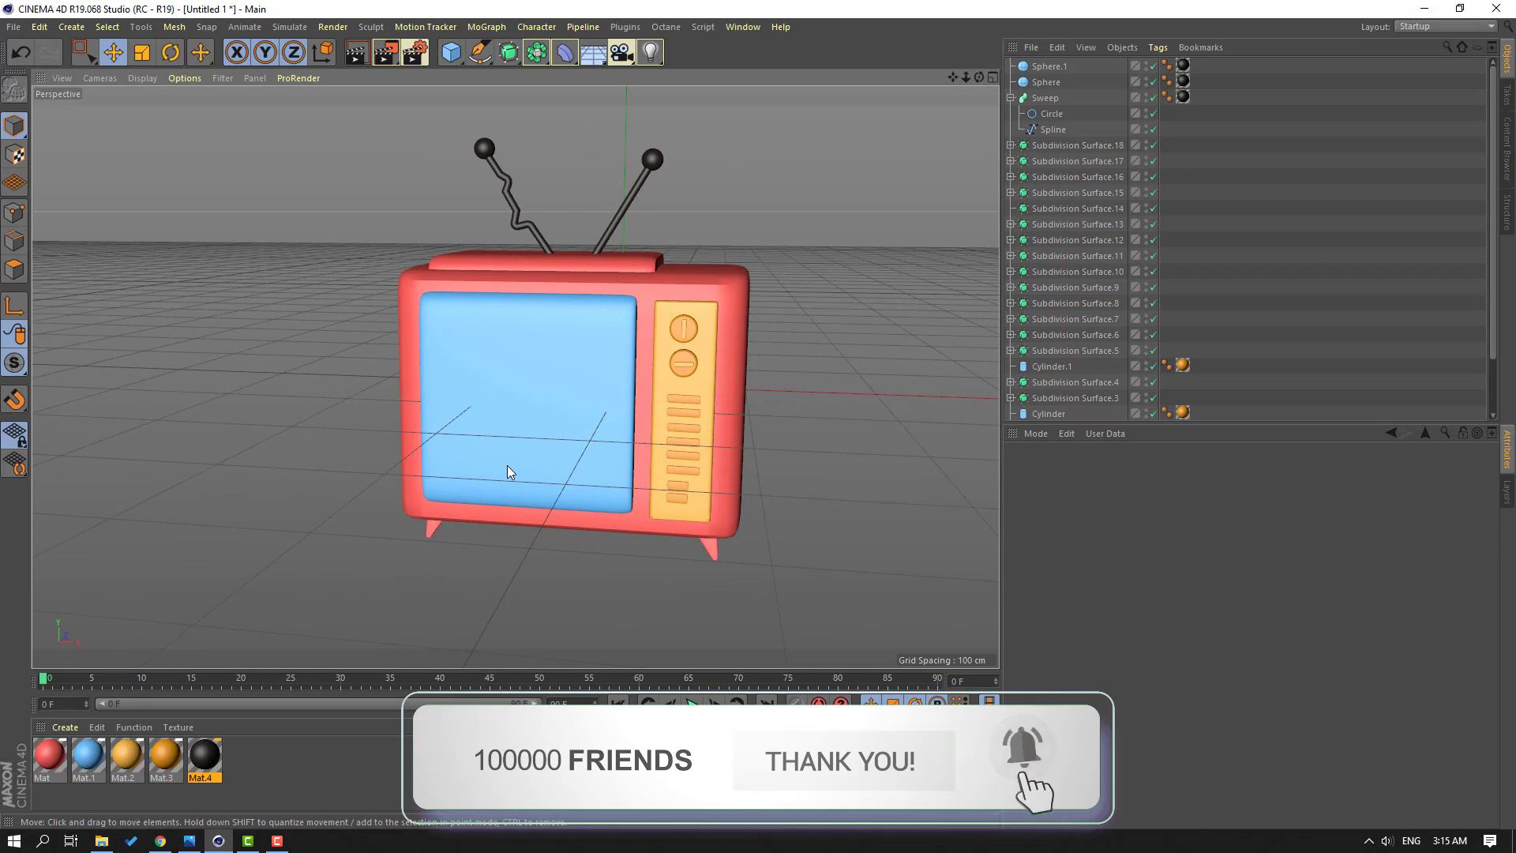